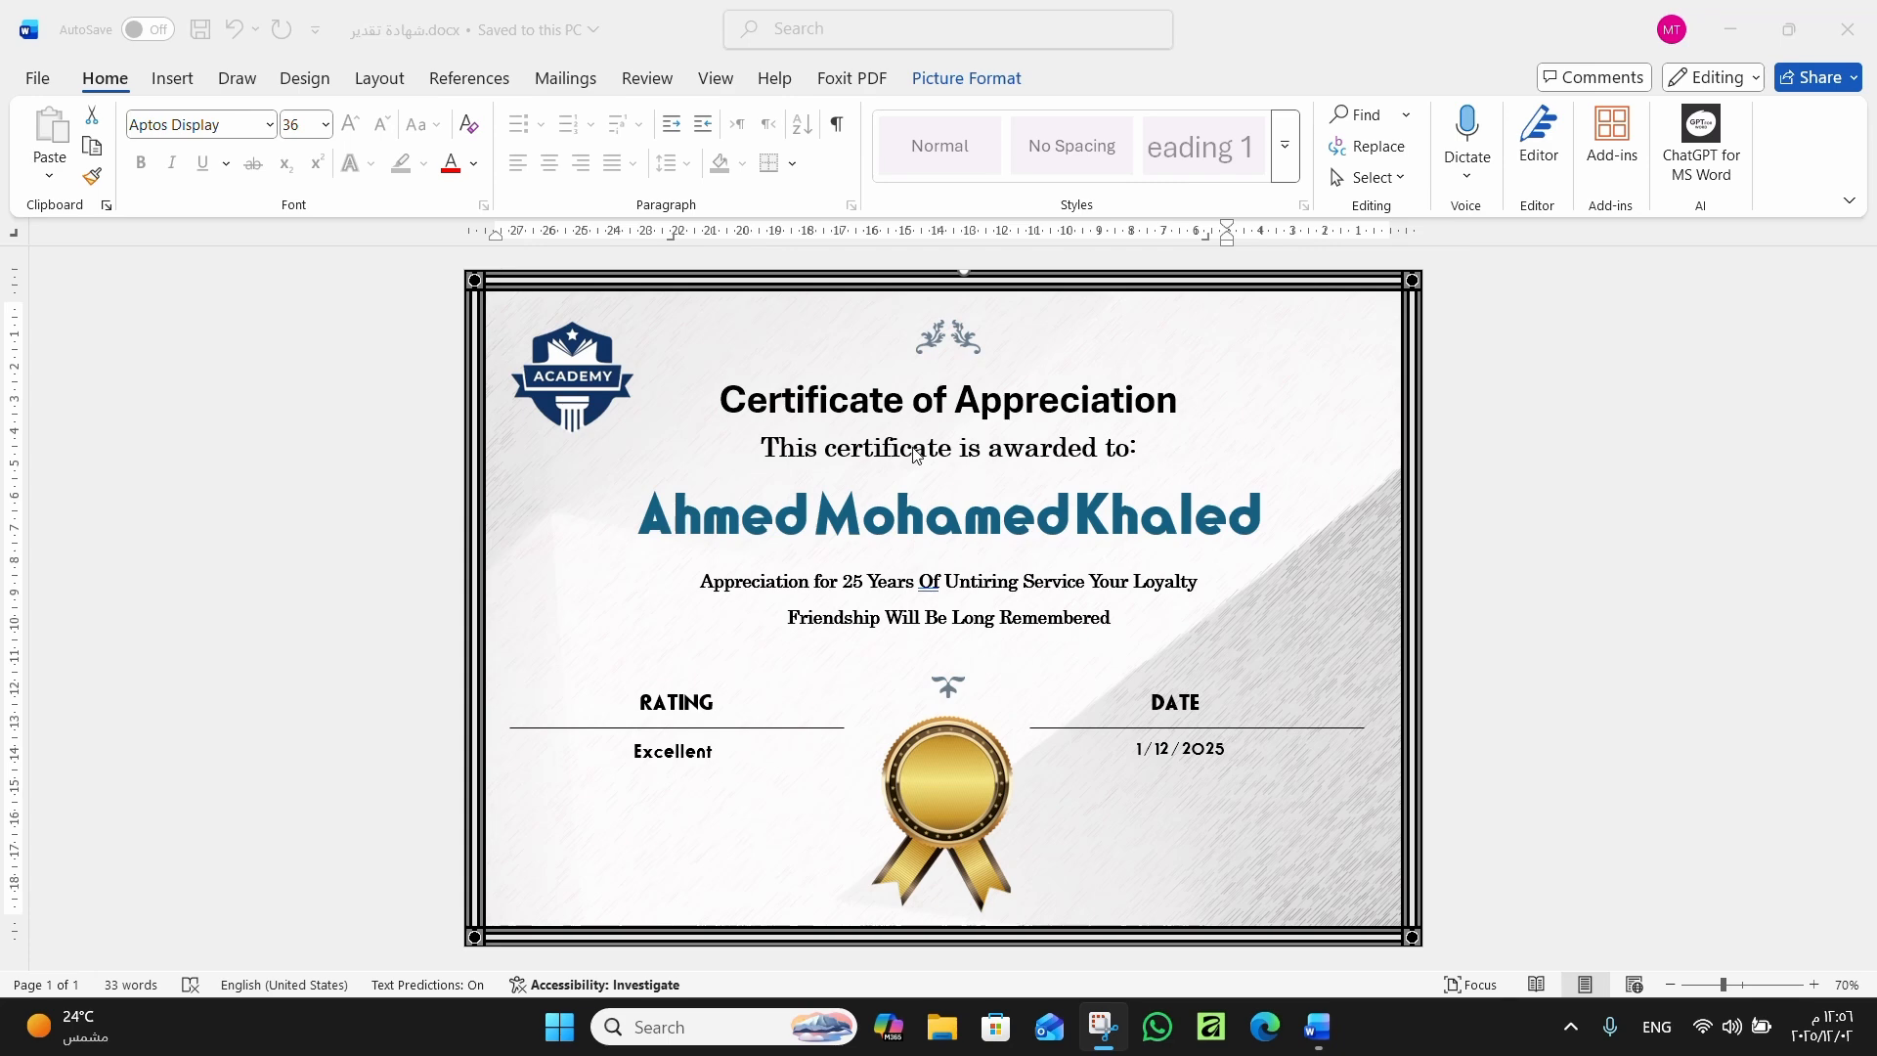
# Create a new blank document and set its page orientation to Landscape
pyautogui.click(912, 447)
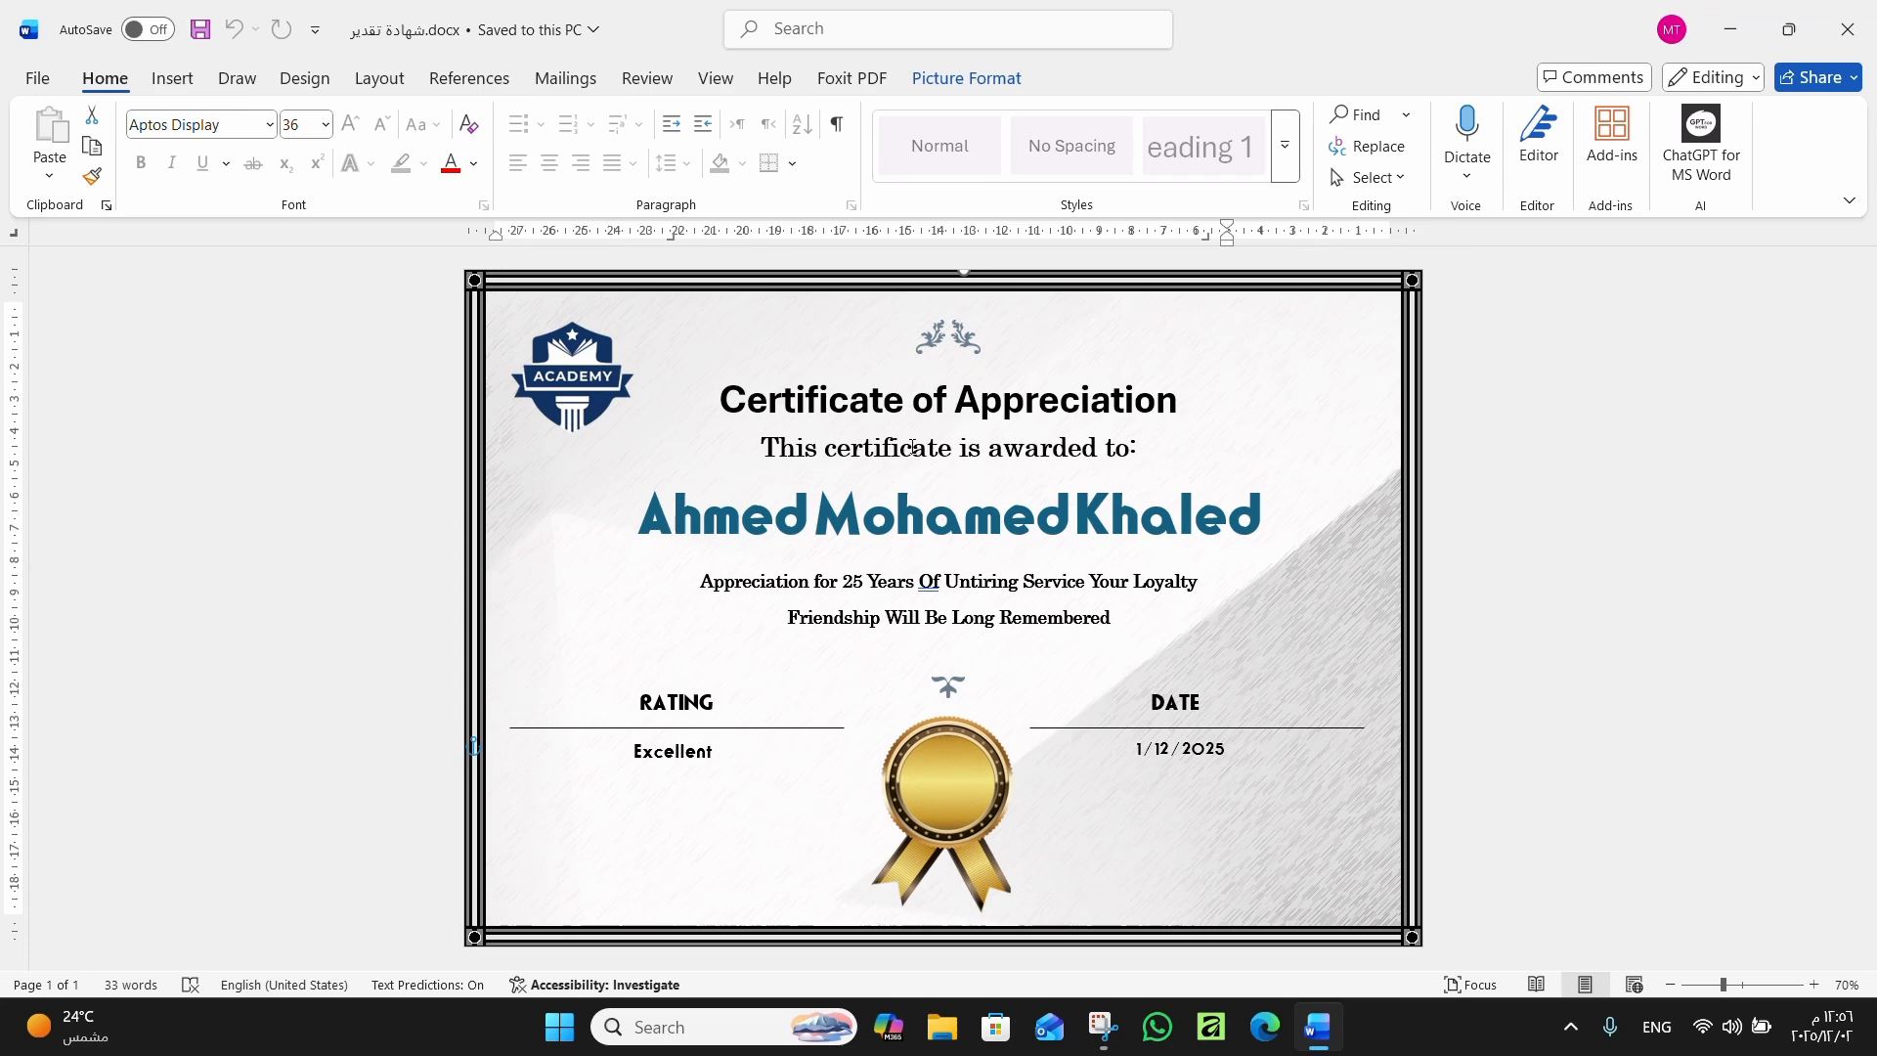
pyautogui.hotkey('ctrl', 'n')
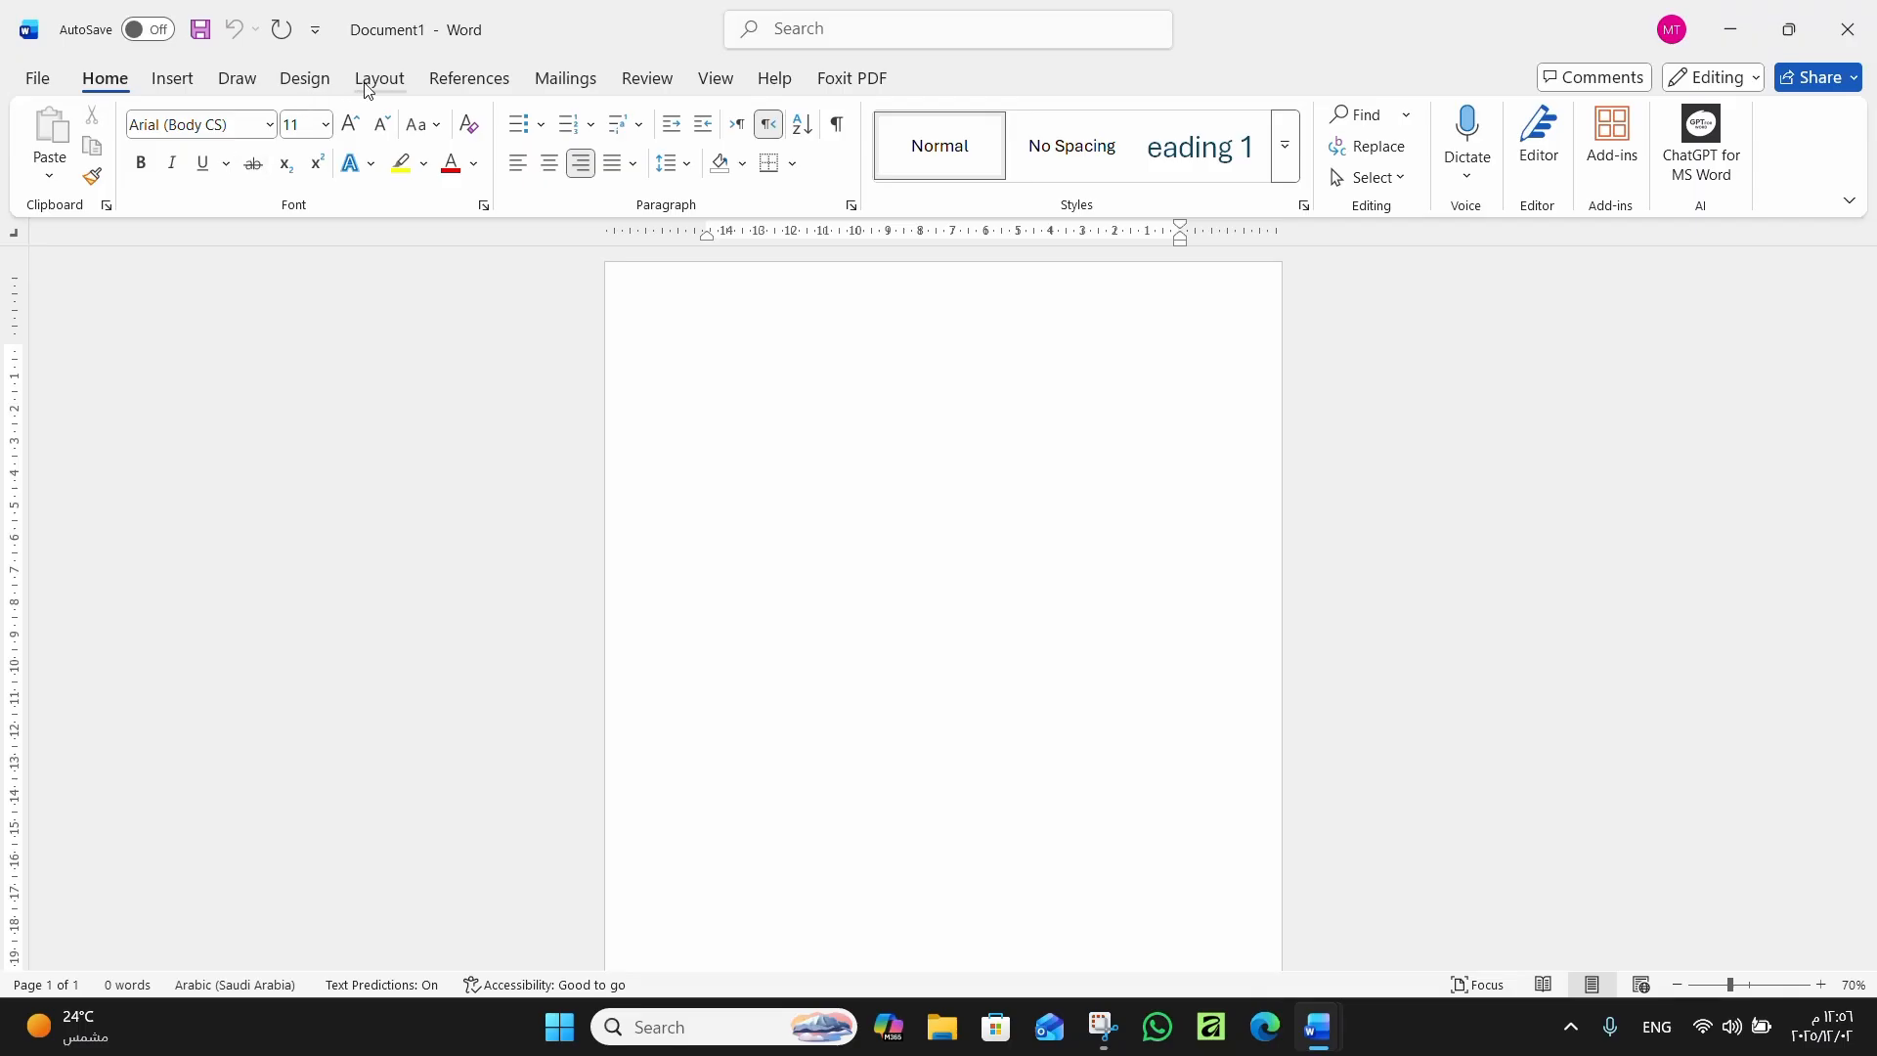
pyautogui.click(377, 80)
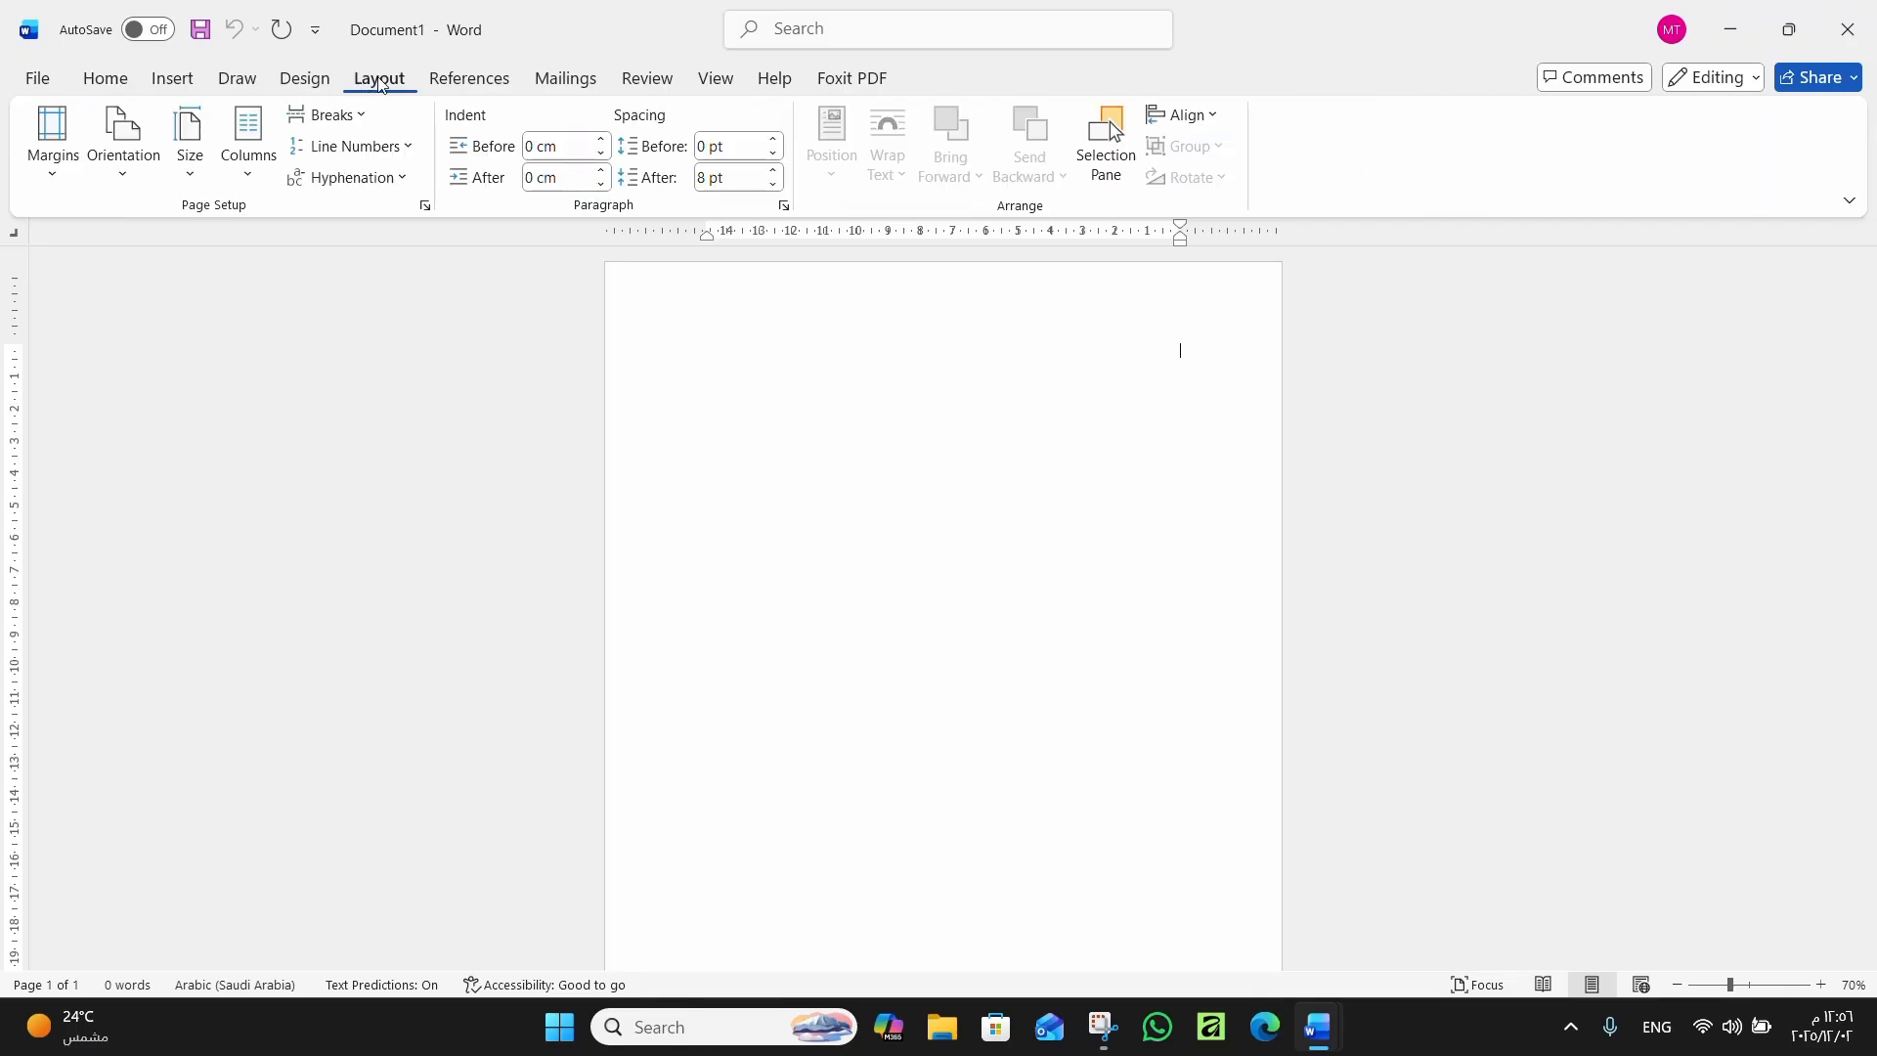
pyautogui.click(119, 174)
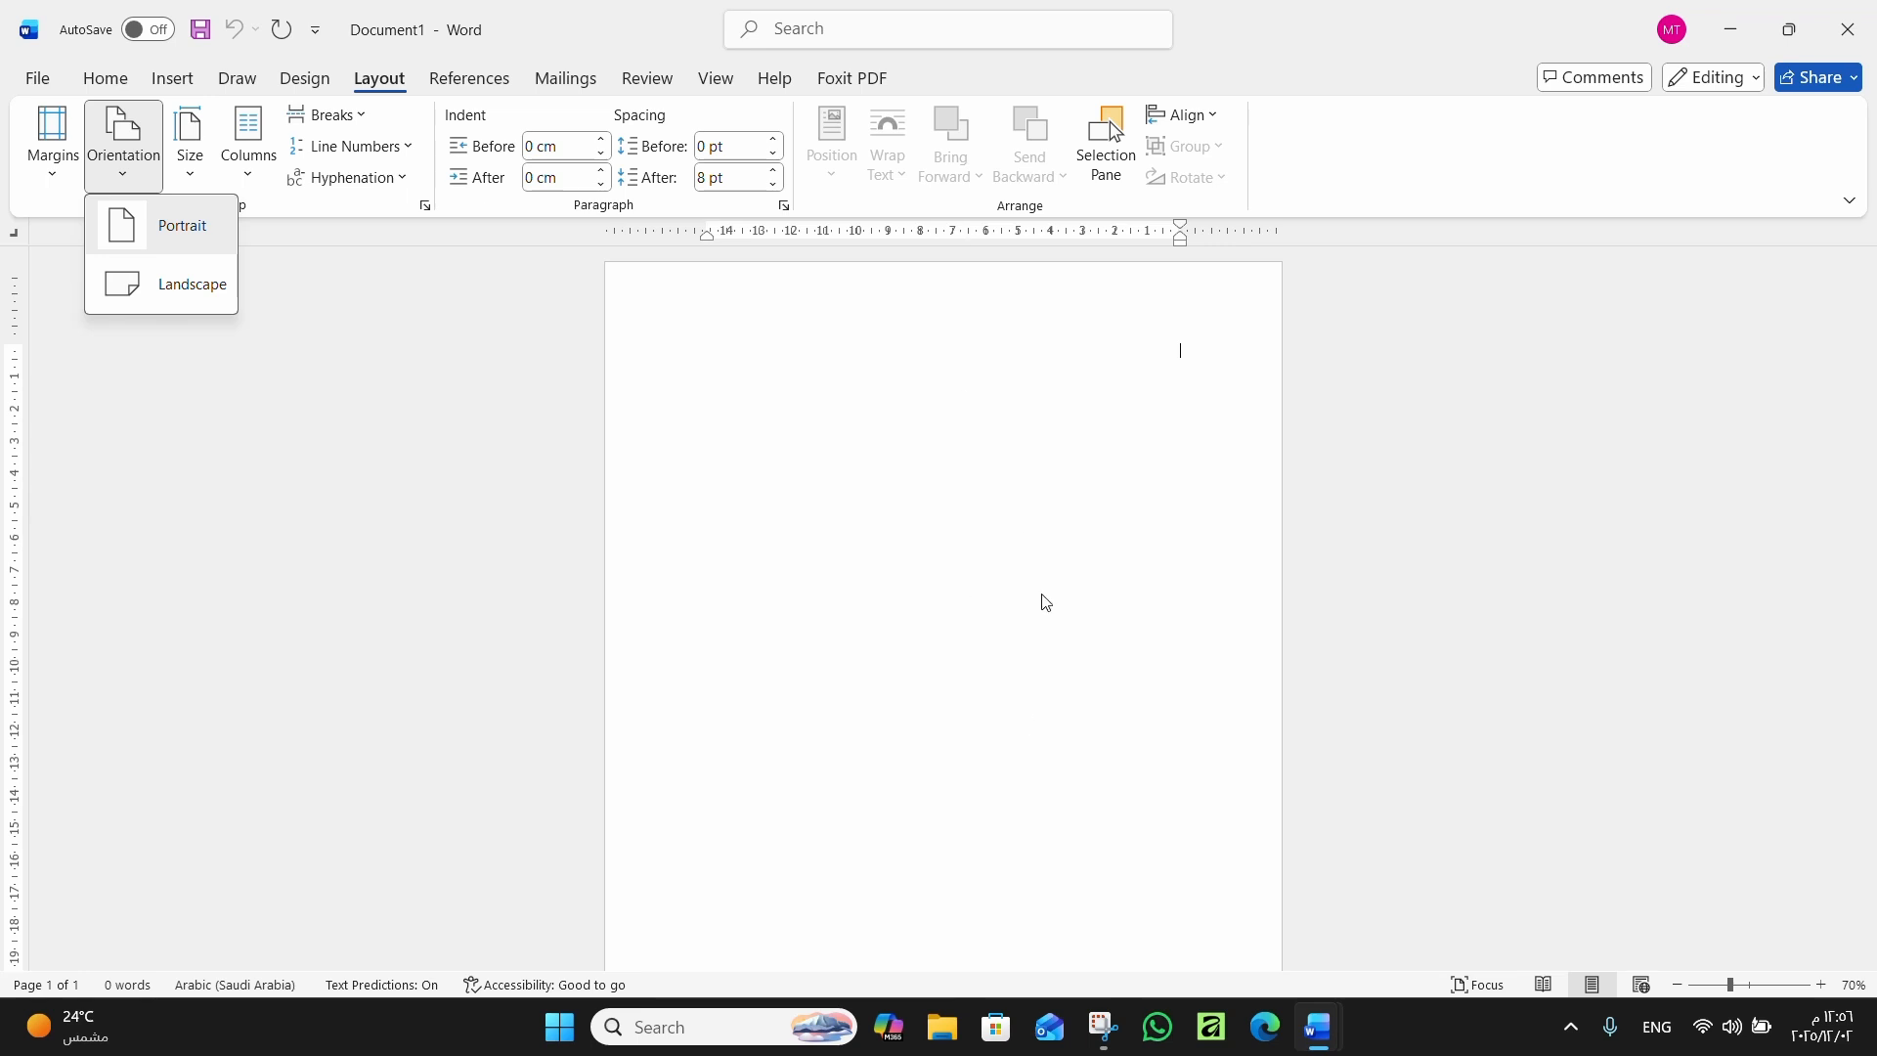
pyautogui.click(153, 286)
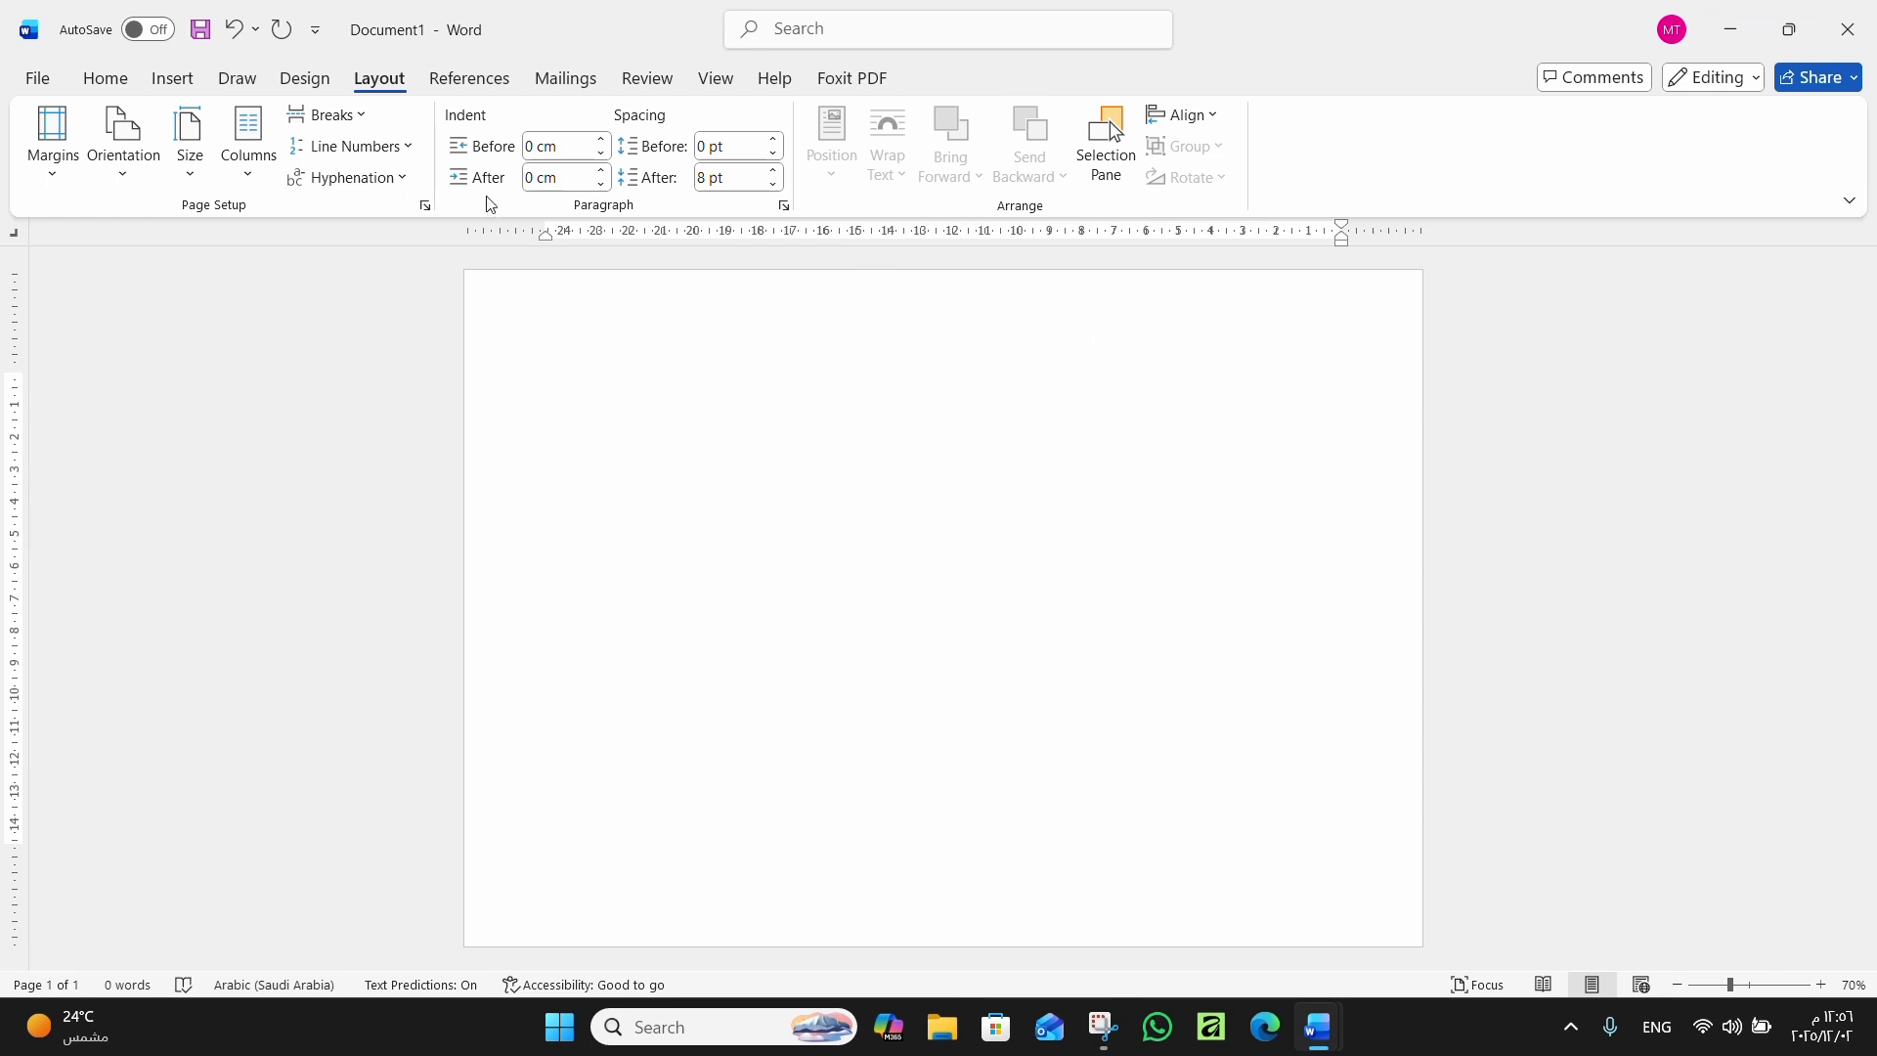
# Set custom page margins of 1 cm for the top, bottom, left and right of the document
pyautogui.click(47, 157)
pyautogui.click(137, 847)
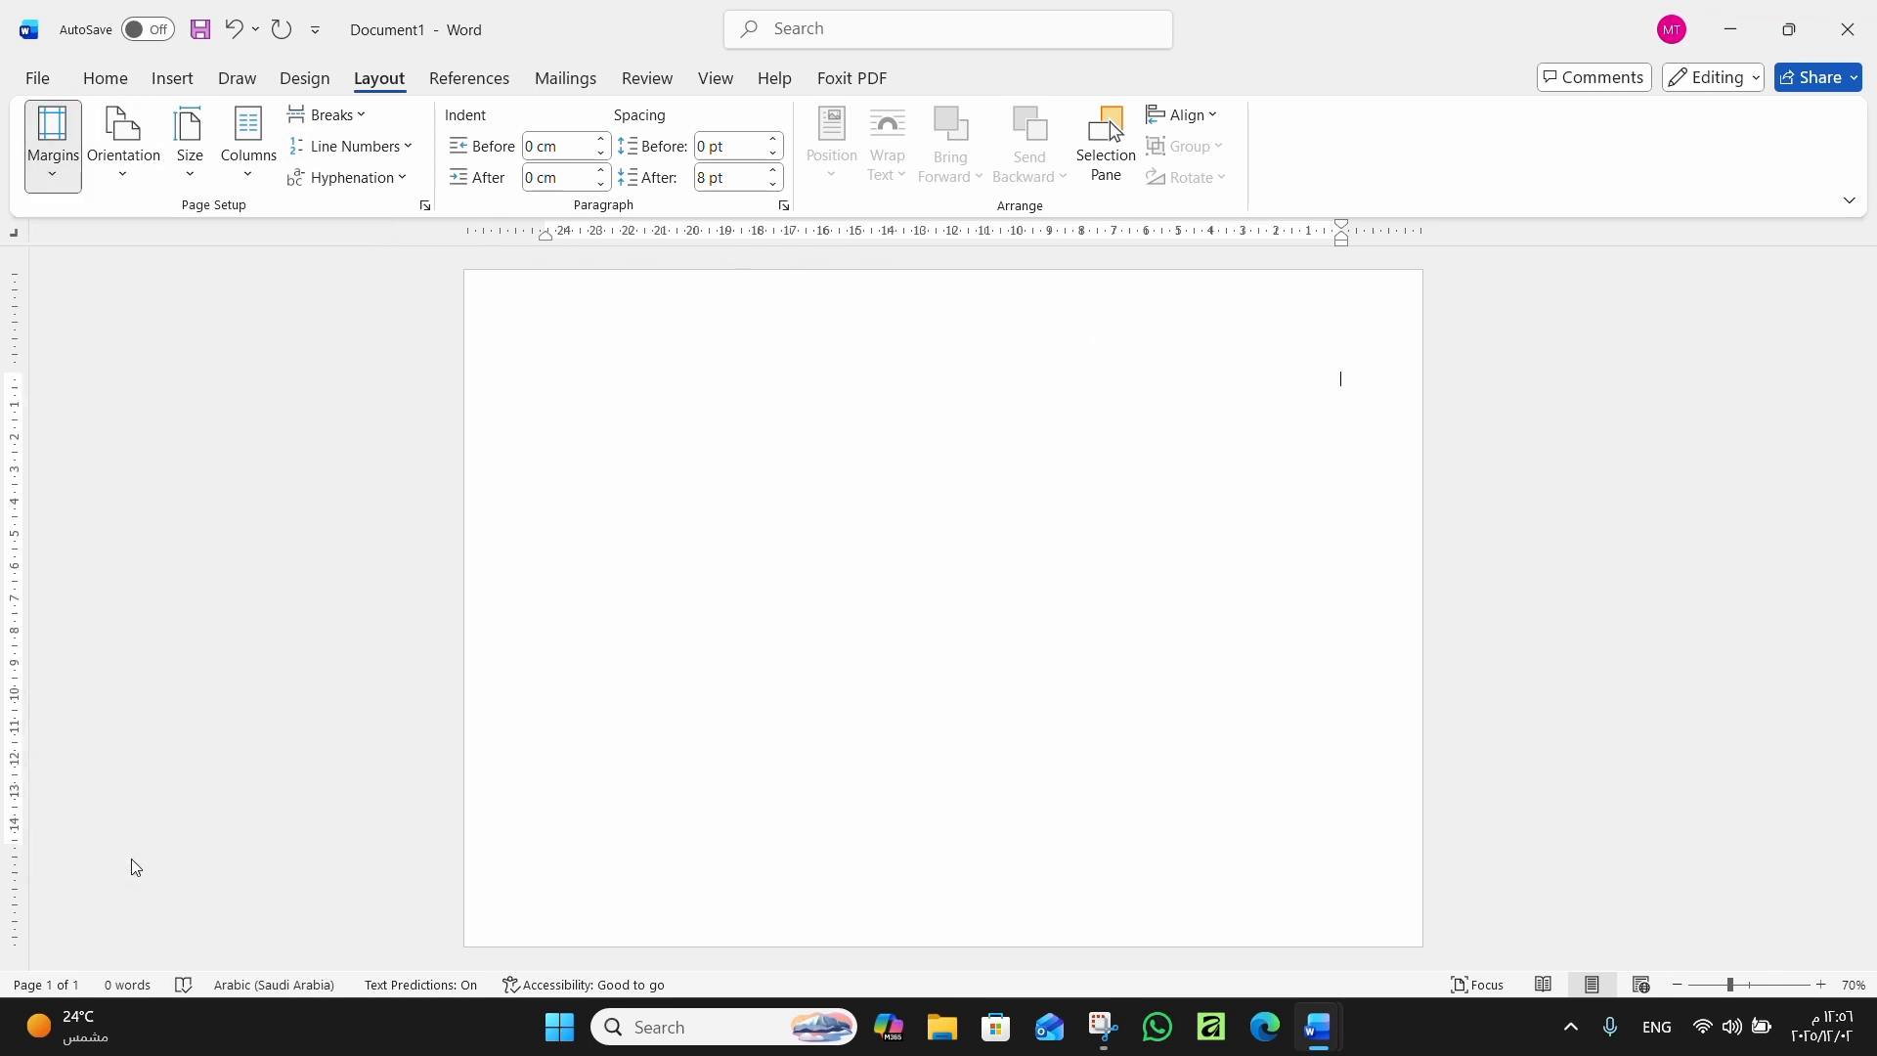
pyautogui.click(879, 340)
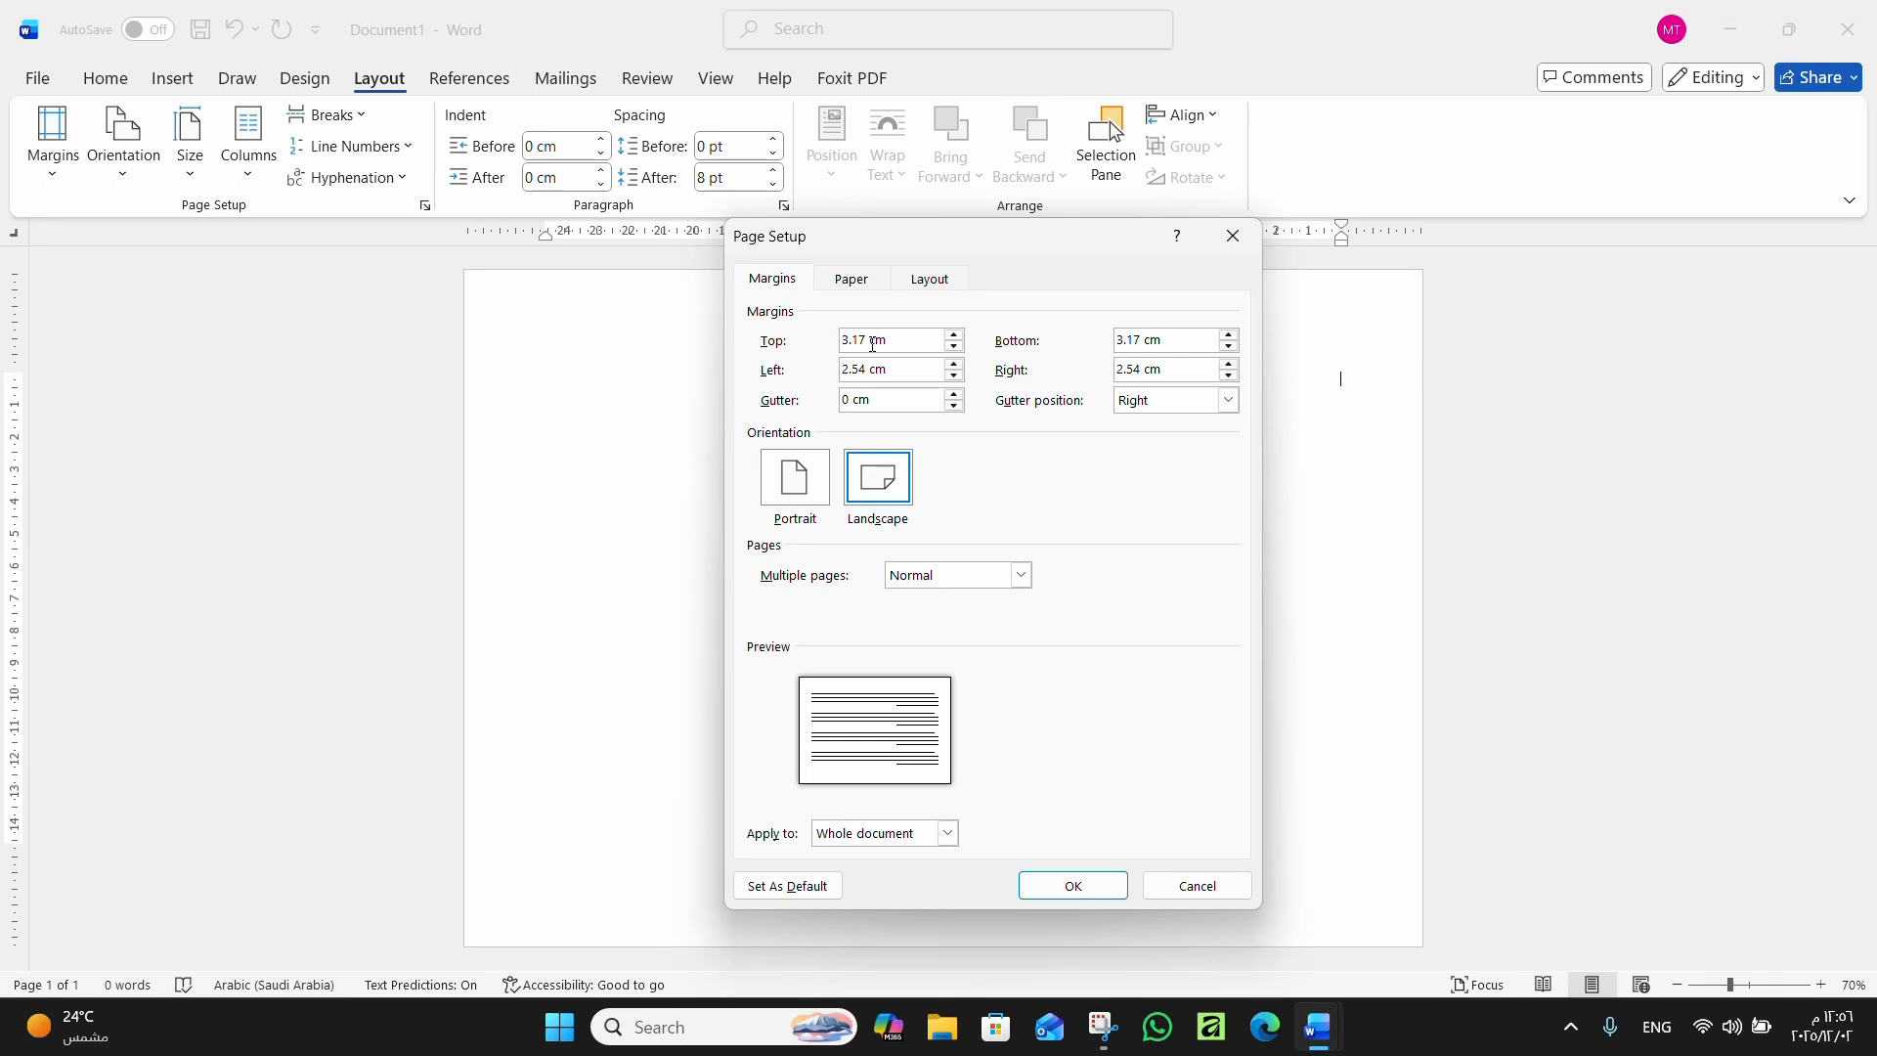
pyautogui.moveTo(869, 342); pyautogui.dragTo(828, 349)
pyautogui.write('1')
pyautogui.moveTo(1151, 340); pyautogui.dragTo(1099, 379)
pyautogui.write('1')
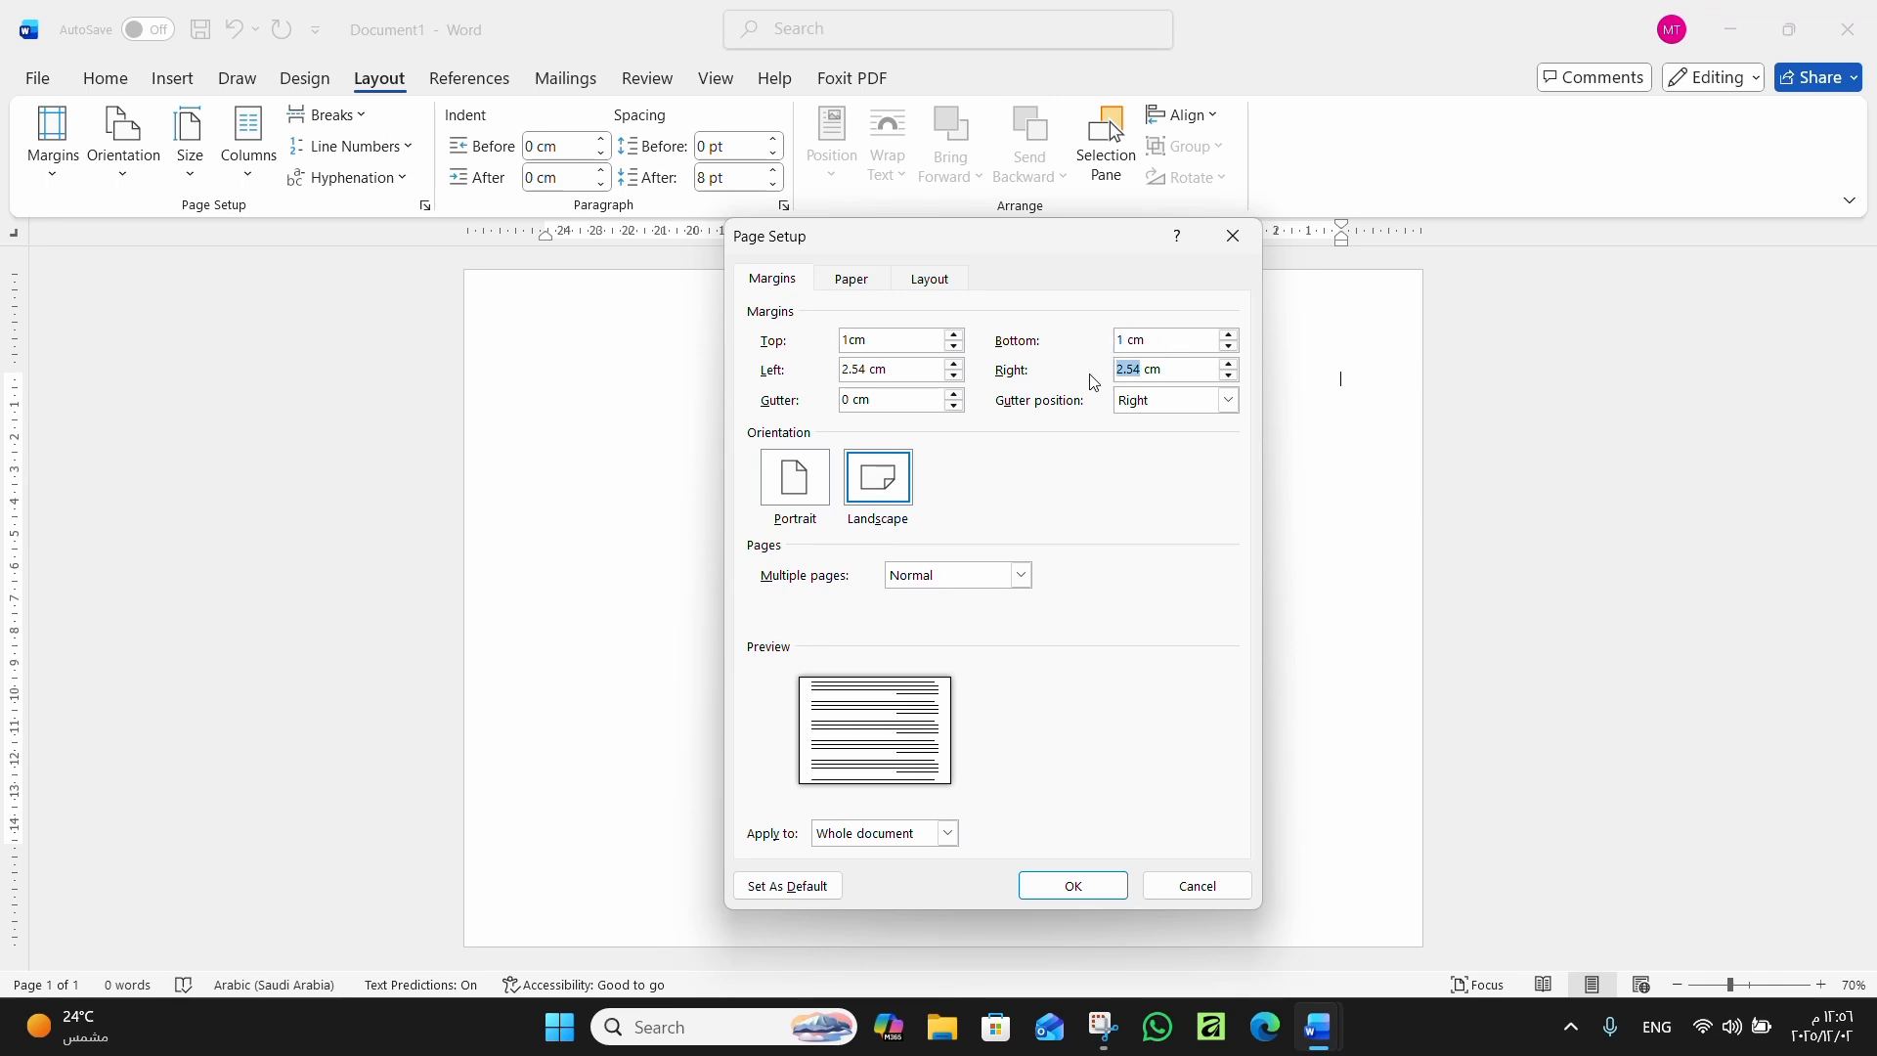
pyautogui.write('1')
pyautogui.moveTo(869, 370); pyautogui.dragTo(839, 372)
pyautogui.write('1')
pyautogui.click(1029, 883)
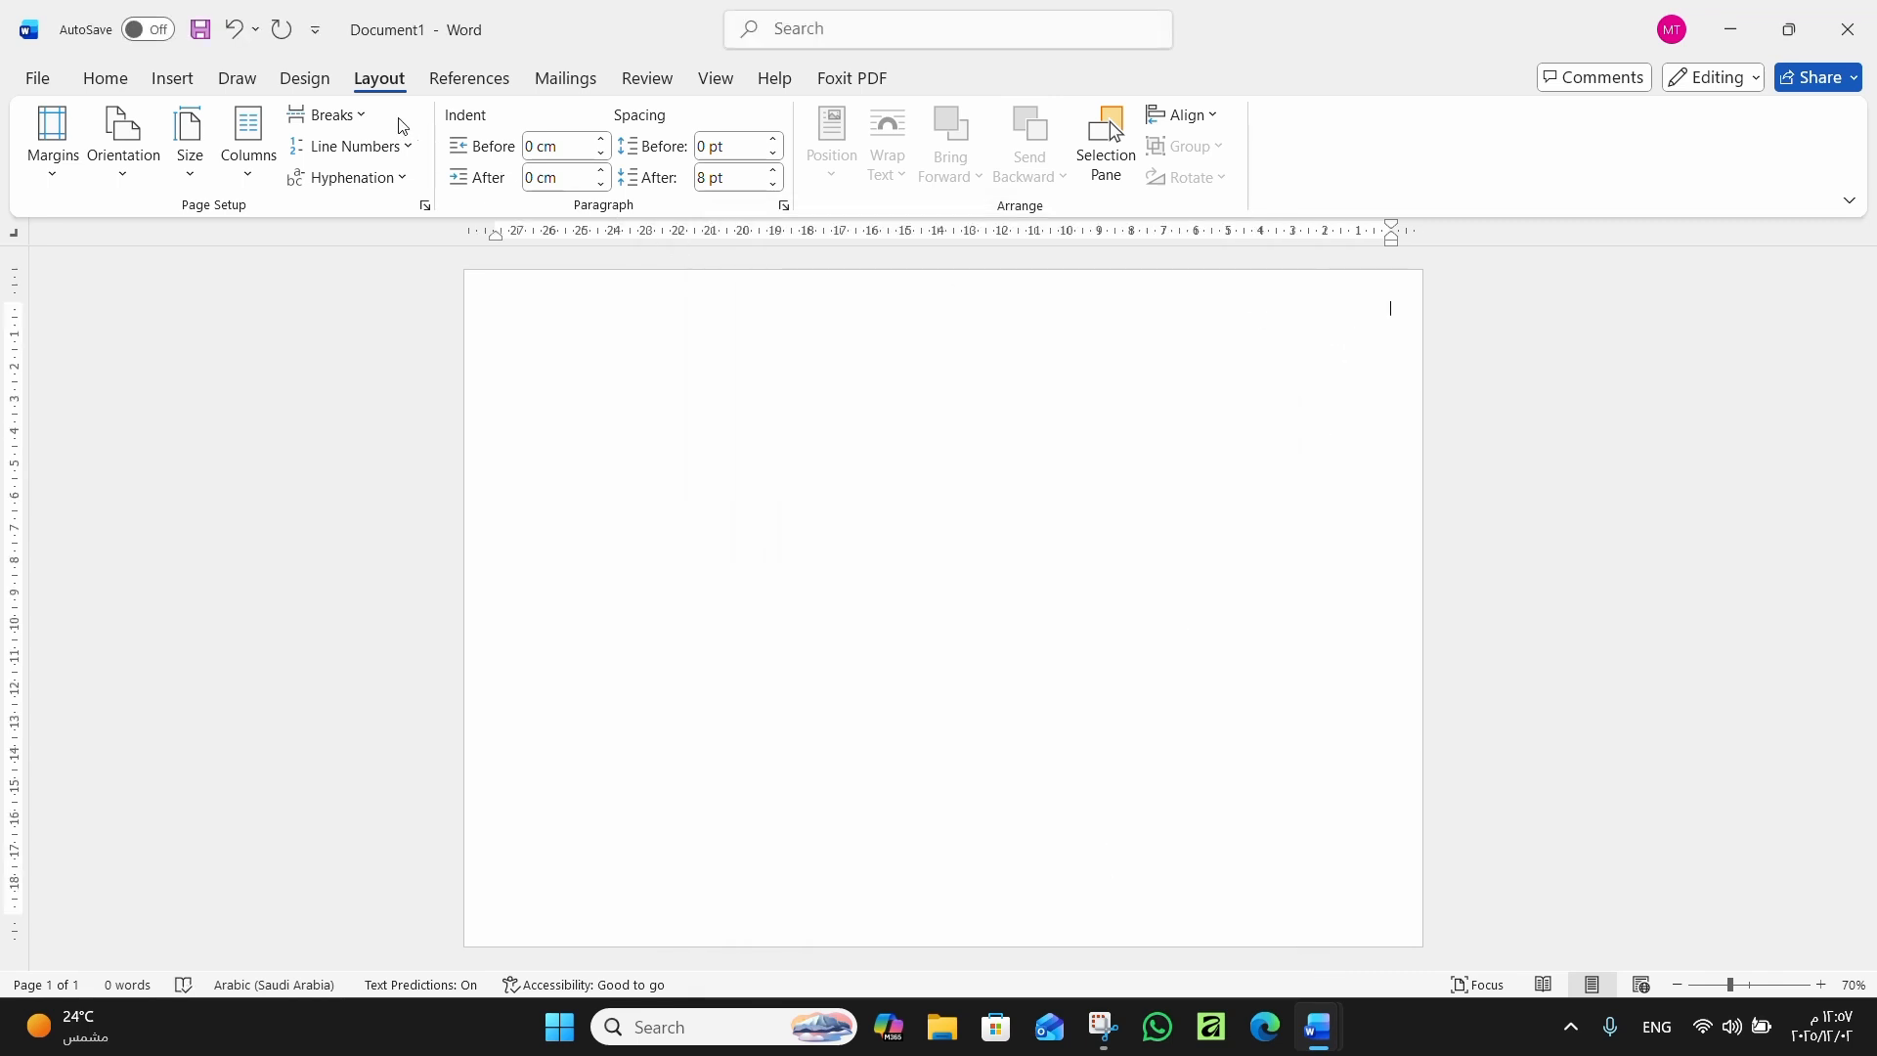
# Following the finished certificate, give the whole new document a black Box page border using the multi-line frame art with square corner blocks
pyautogui.moveTo(1318, 1027)
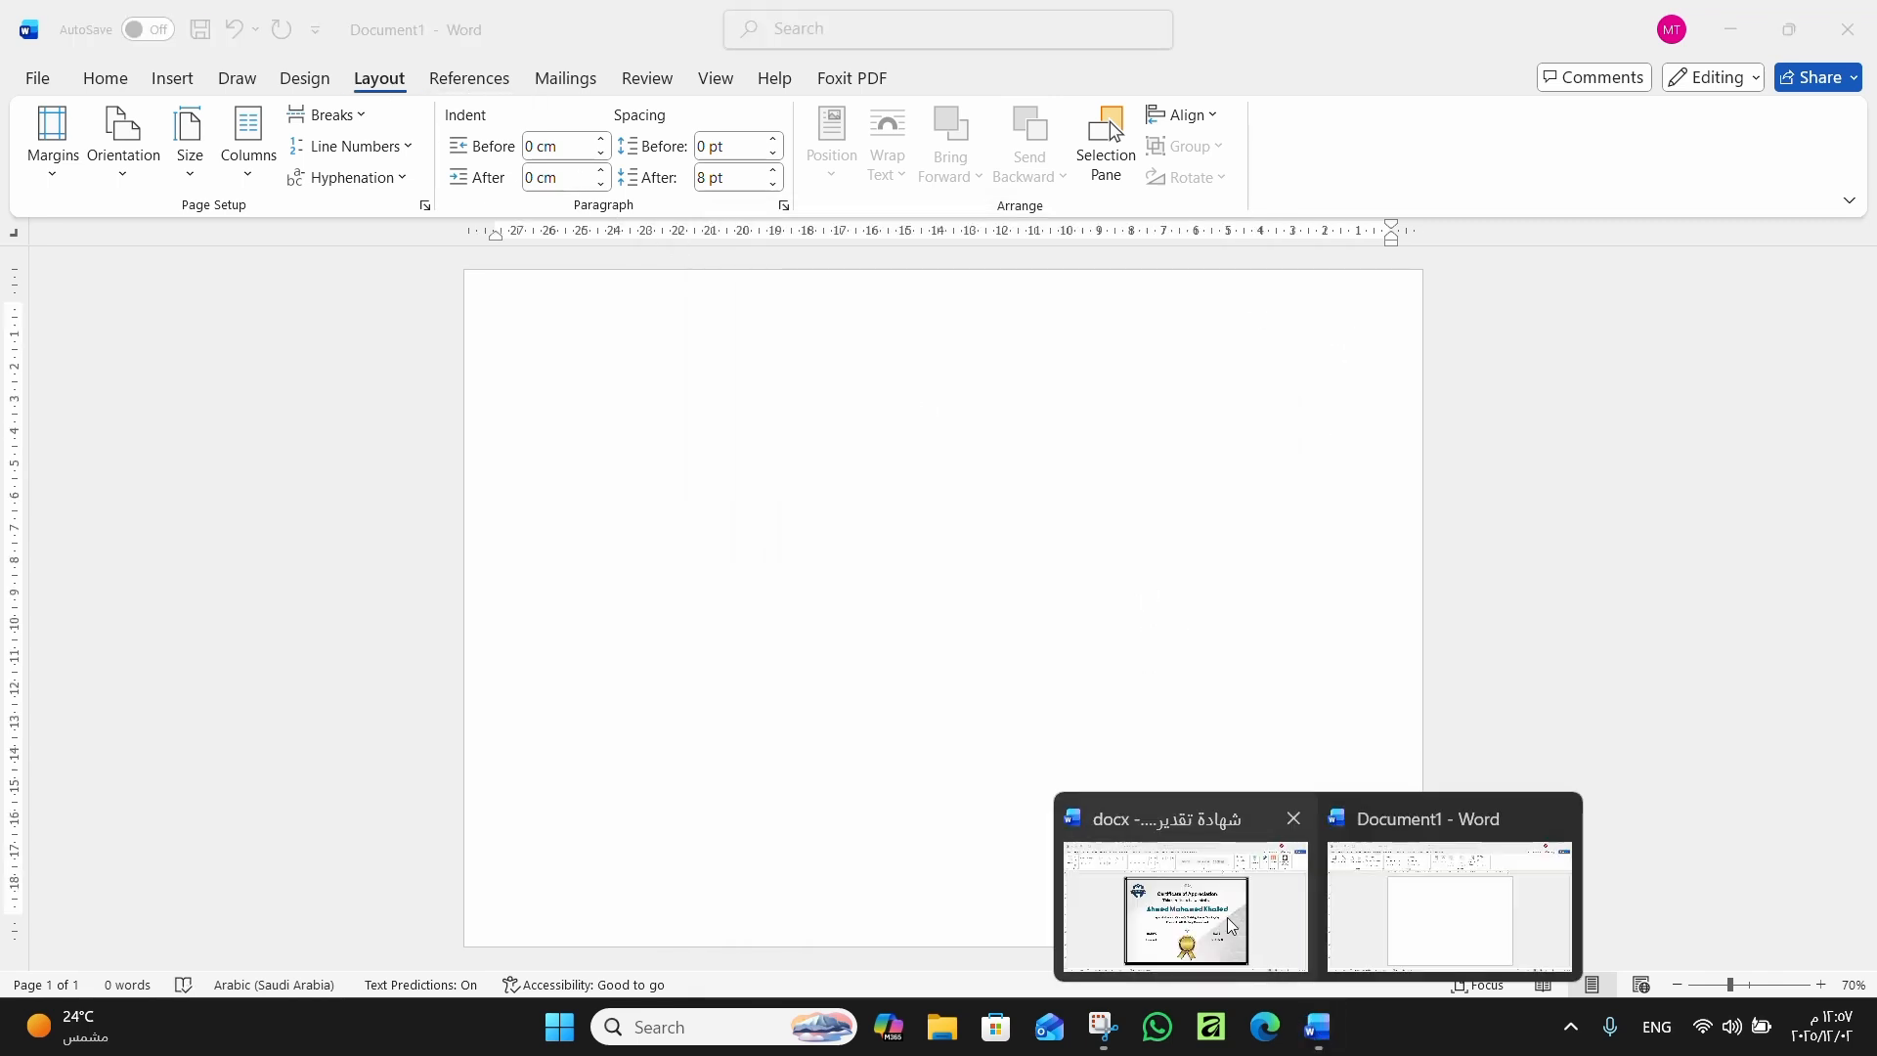
pyautogui.click(1232, 927)
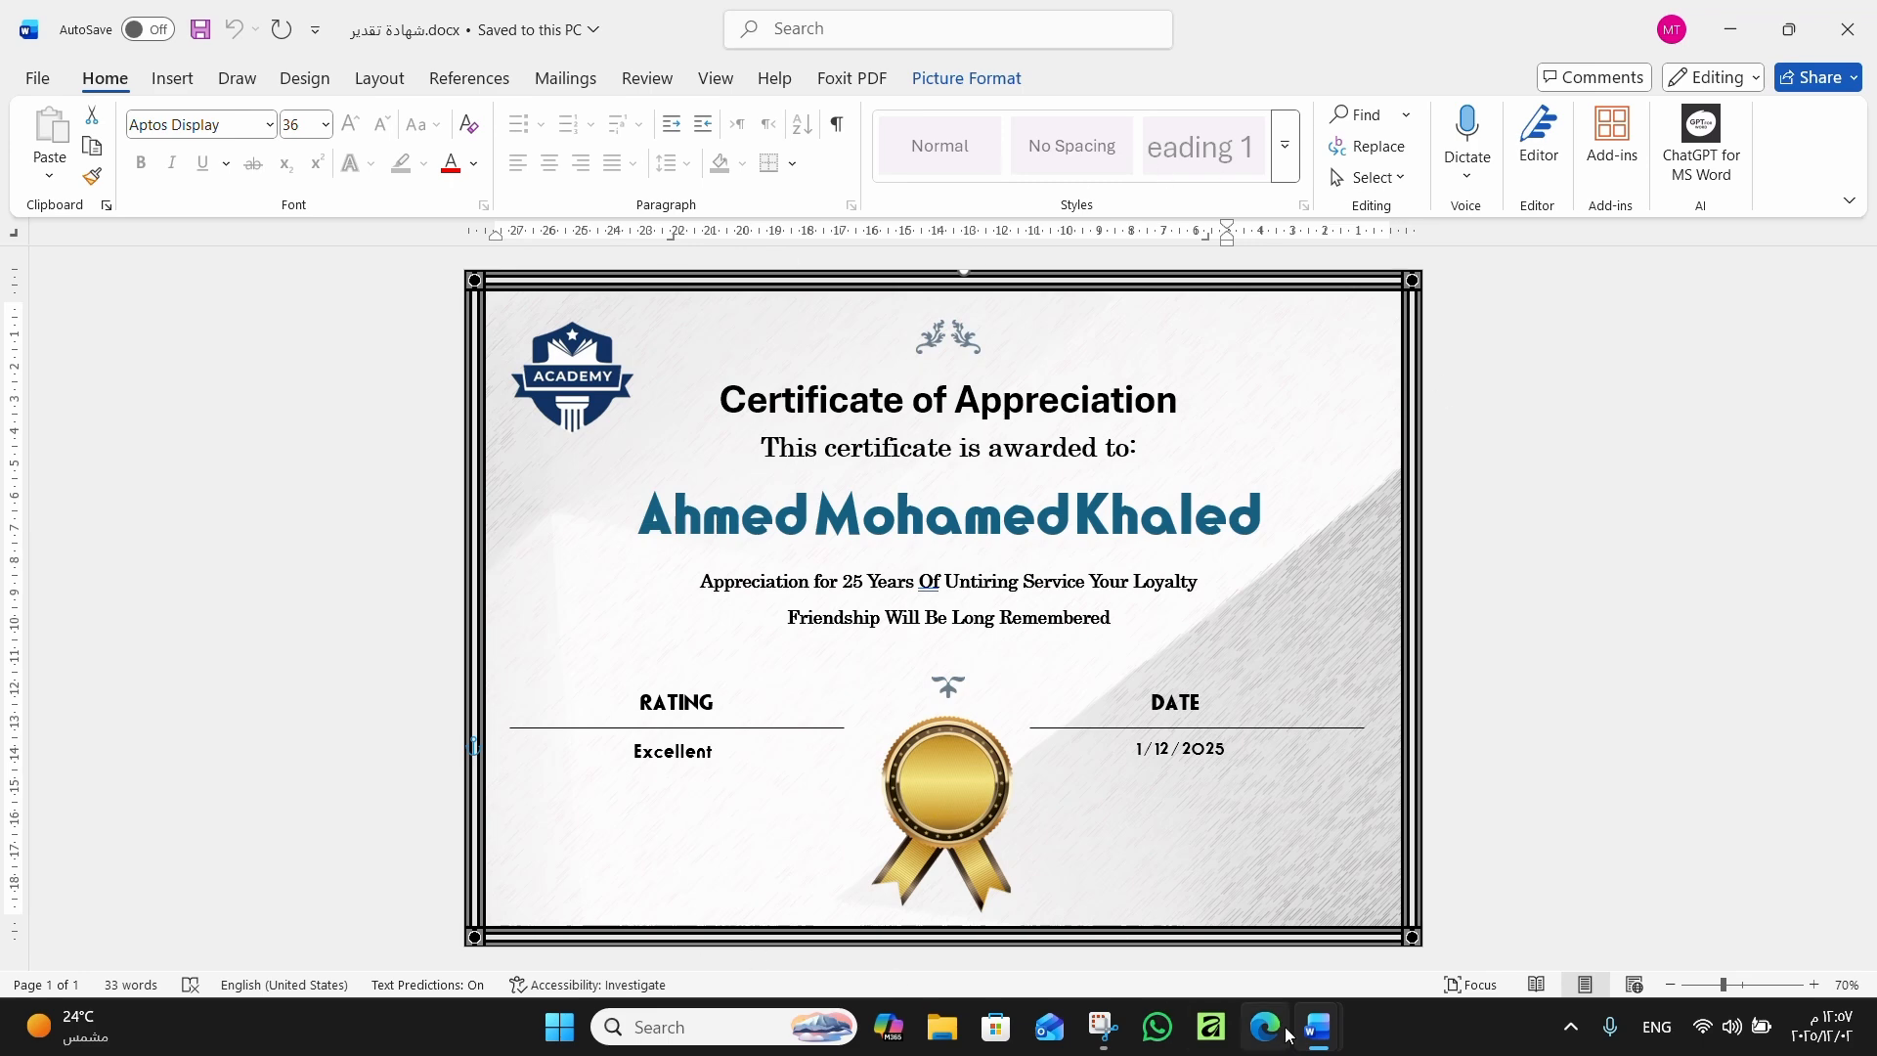
pyautogui.moveTo(1319, 1027)
pyautogui.click(1408, 924)
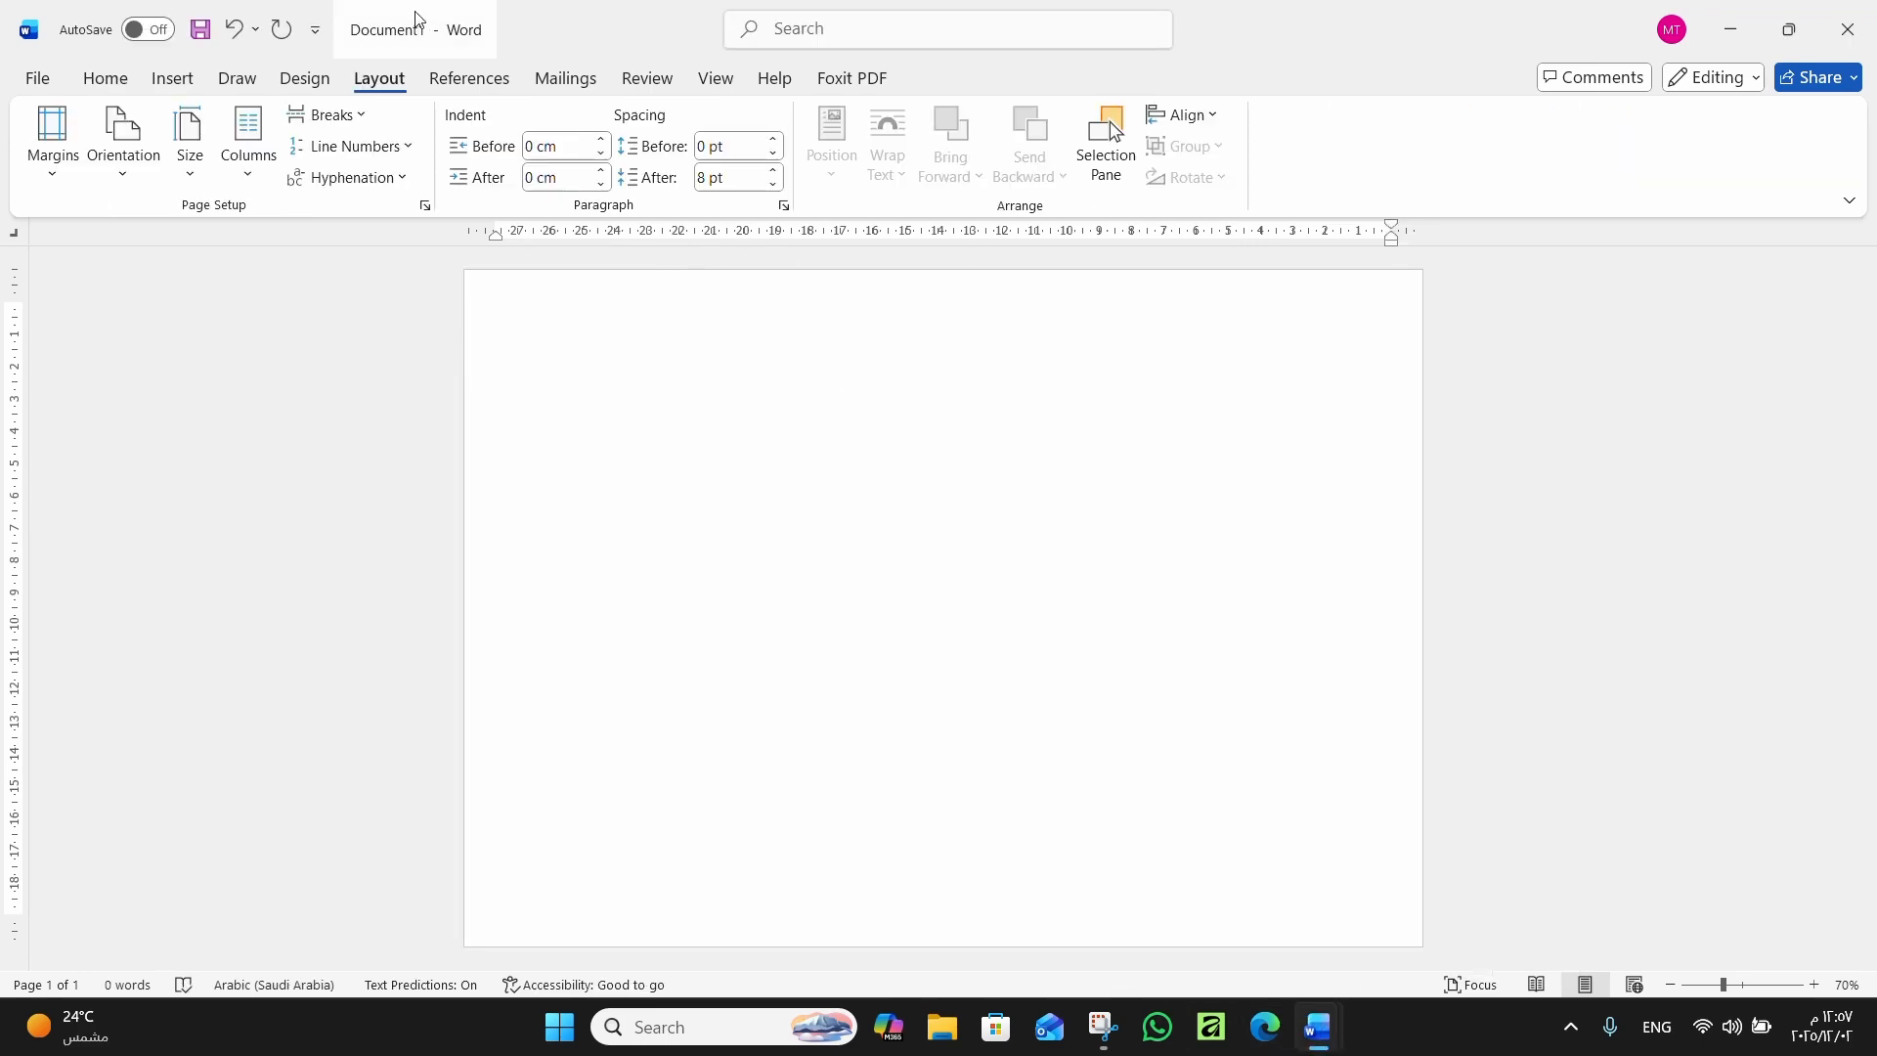
pyautogui.click(304, 77)
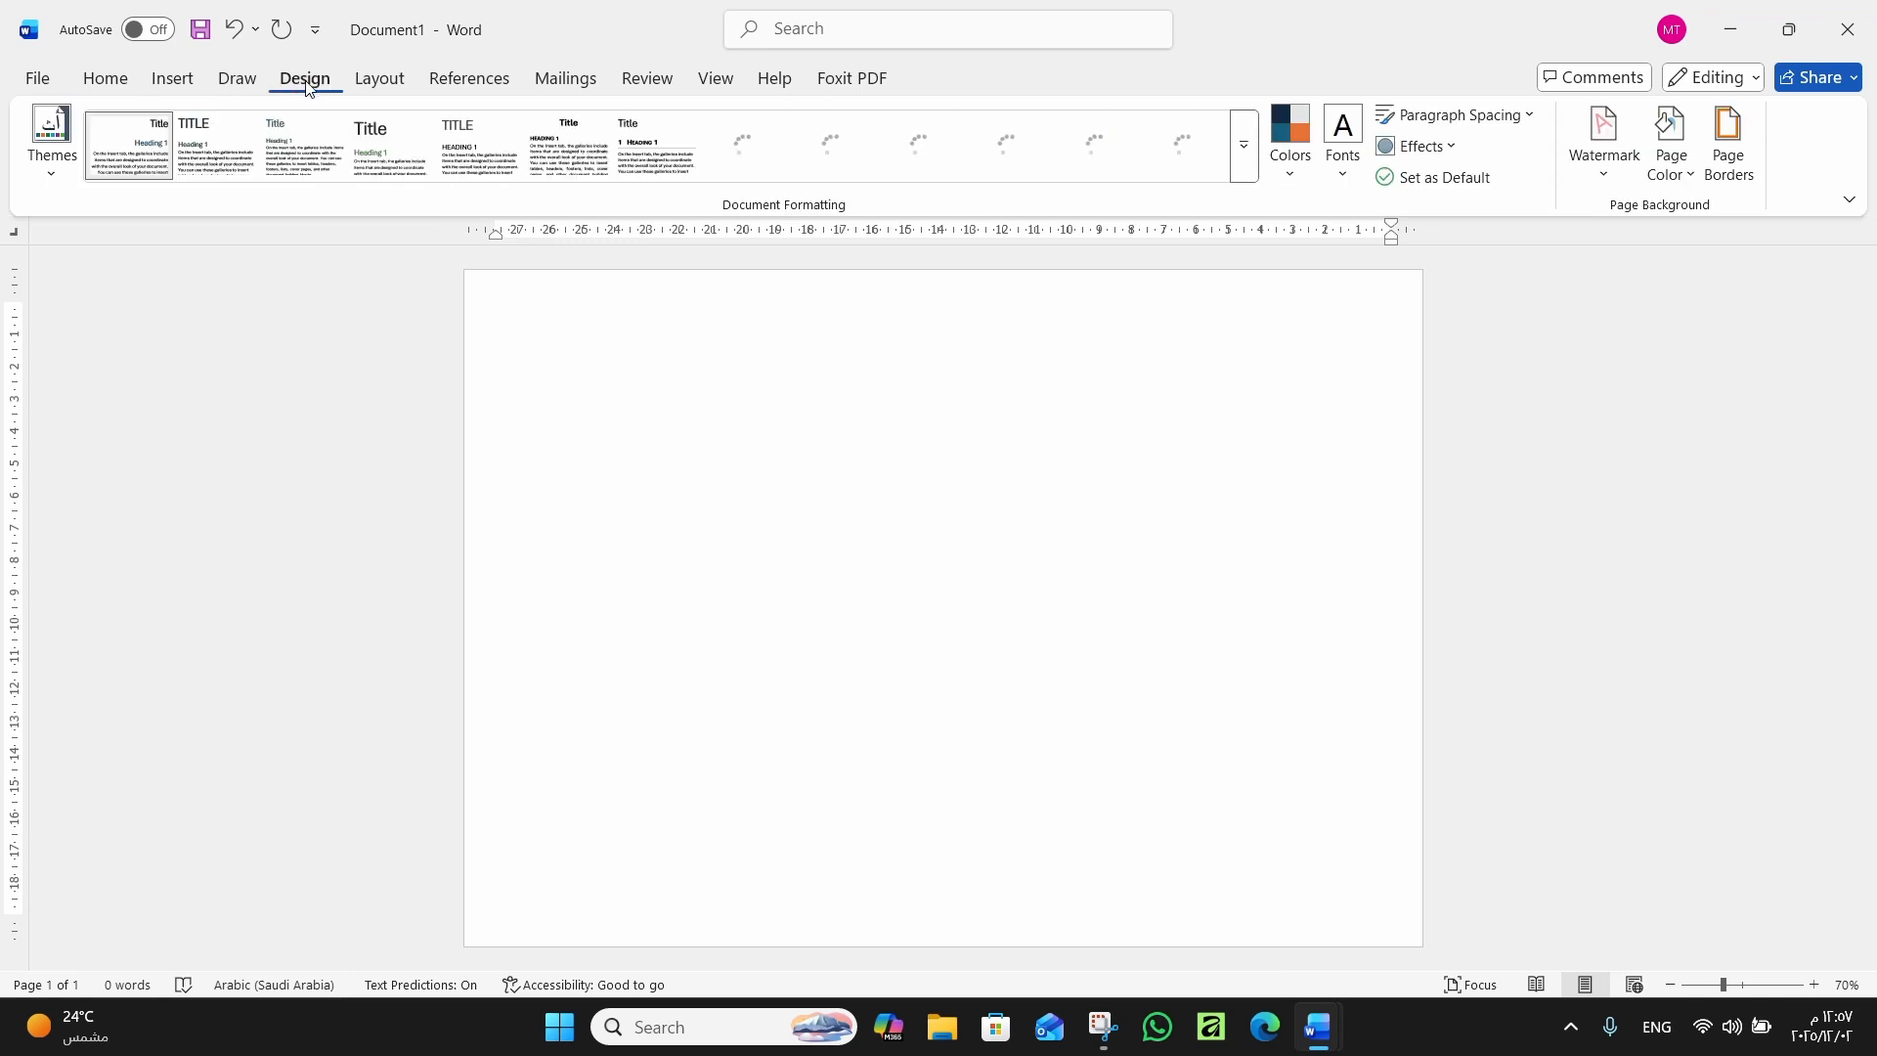
pyautogui.click(1728, 147)
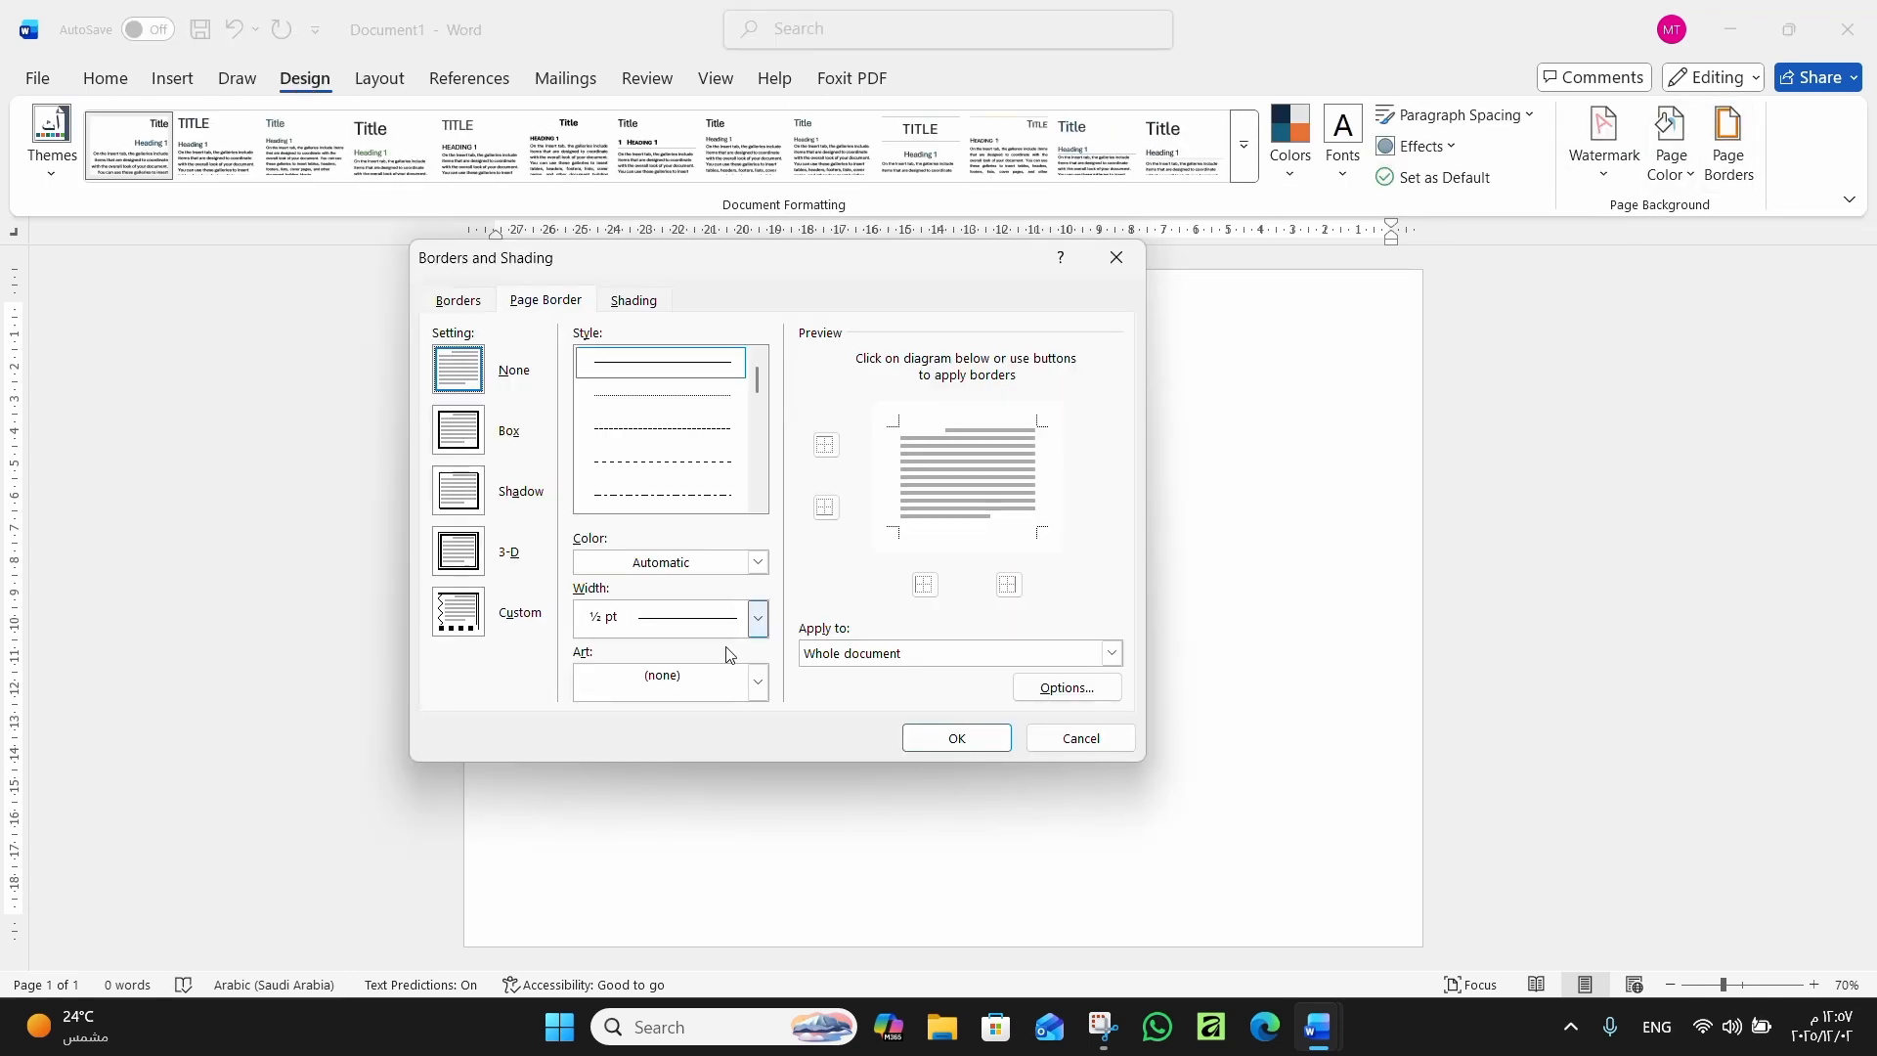
pyautogui.click(475, 428)
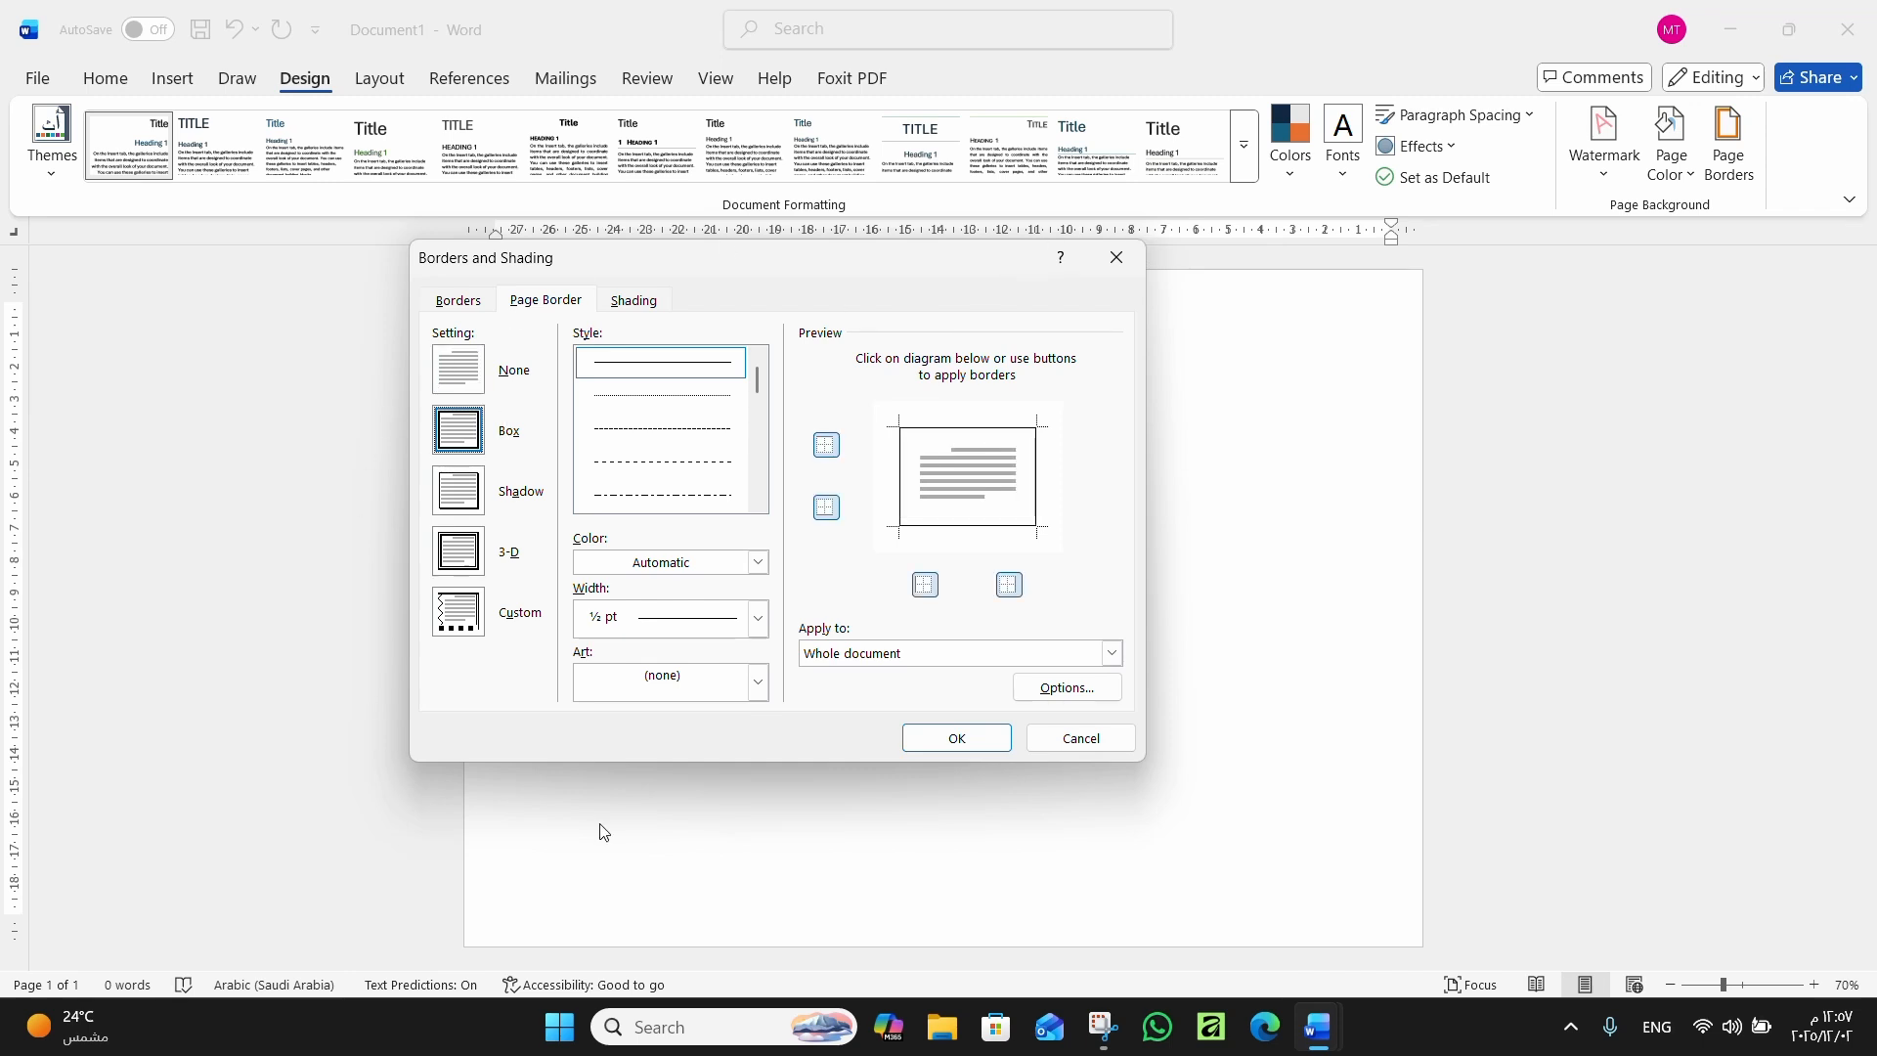
pyautogui.click(697, 562)
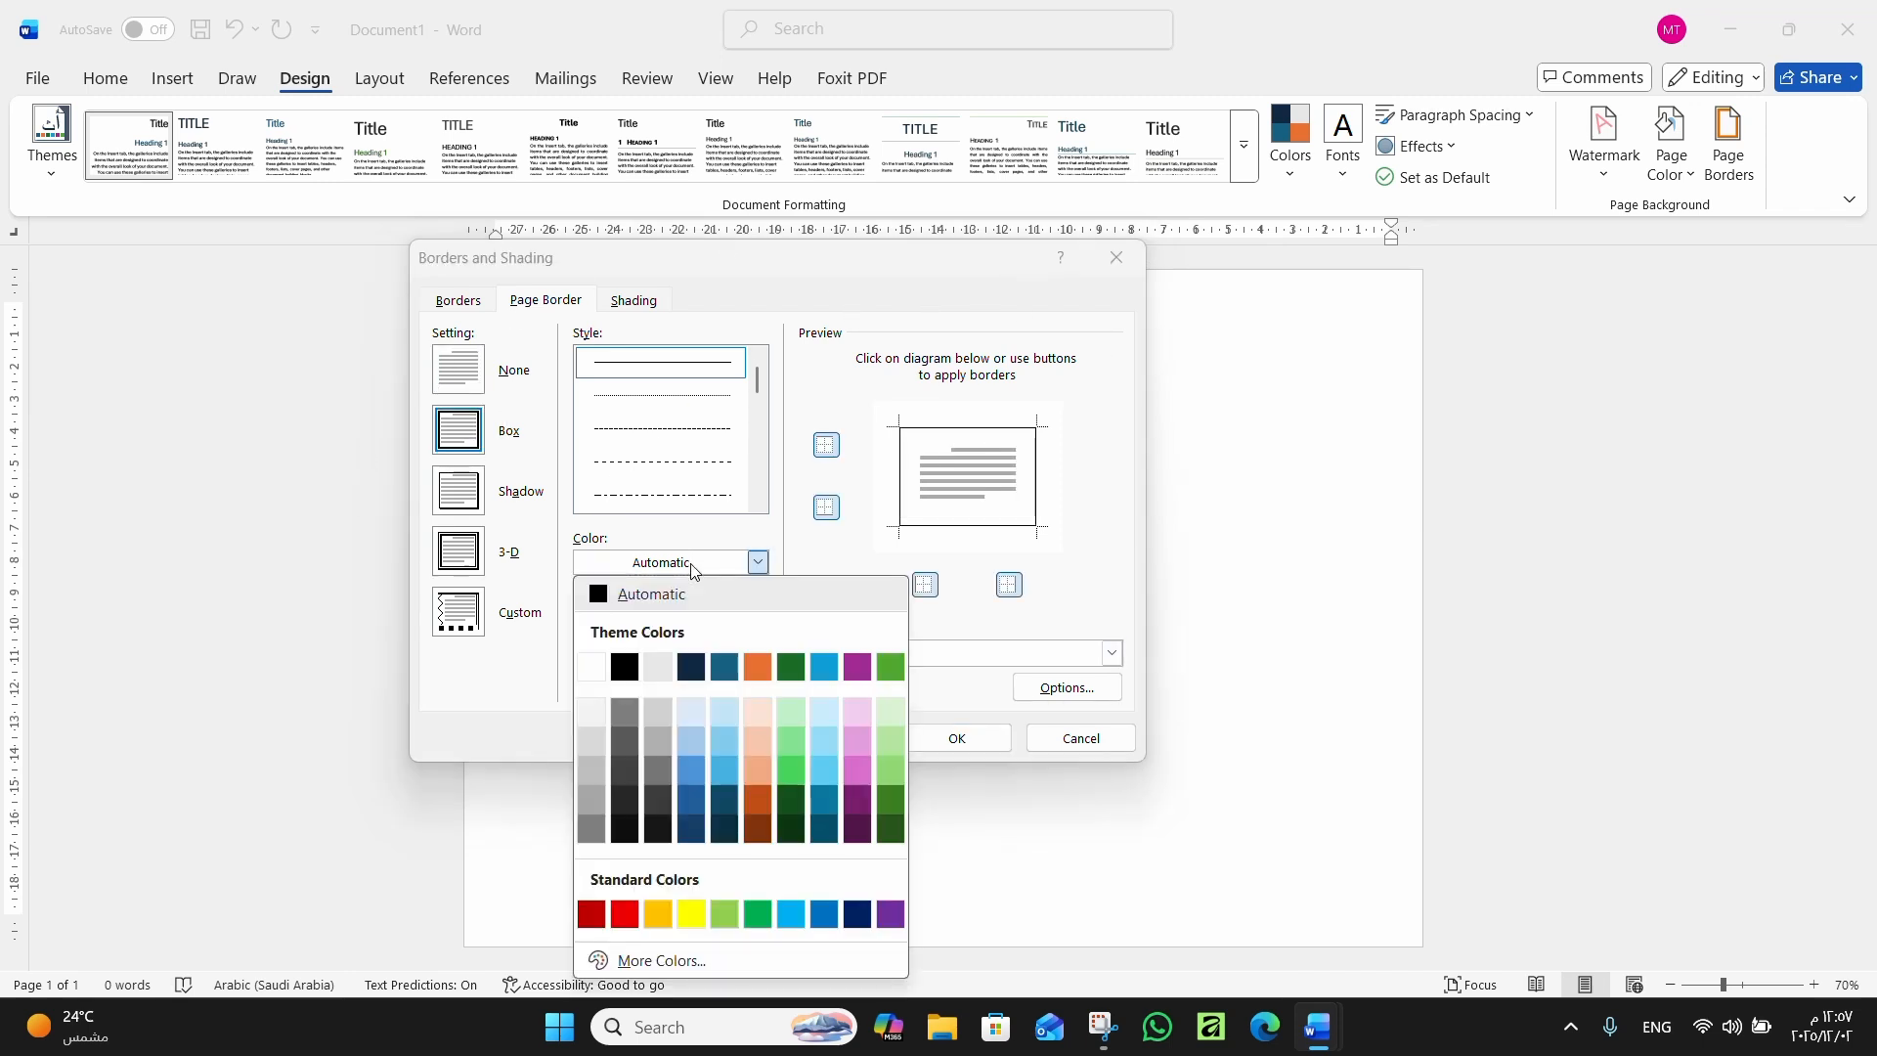
pyautogui.click(621, 662)
pyautogui.click(669, 683)
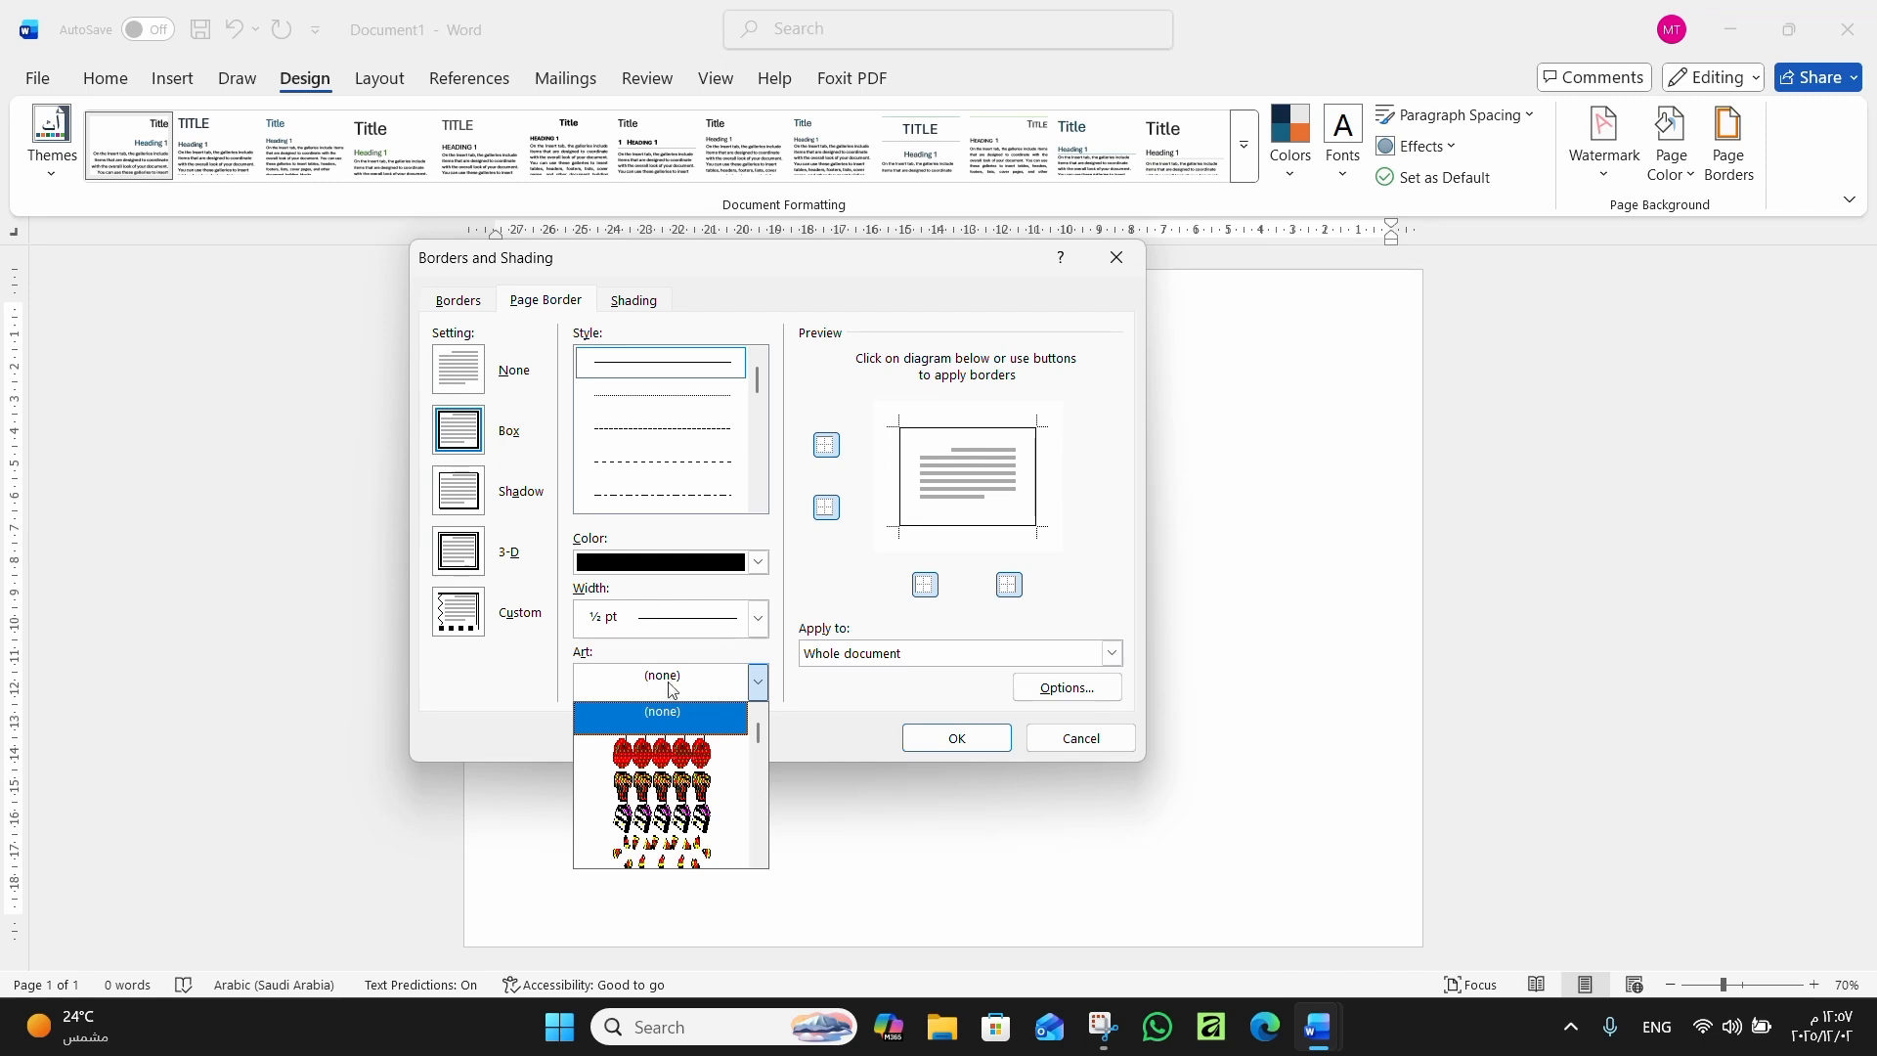
pyautogui.scroll(-8, 678, 695)
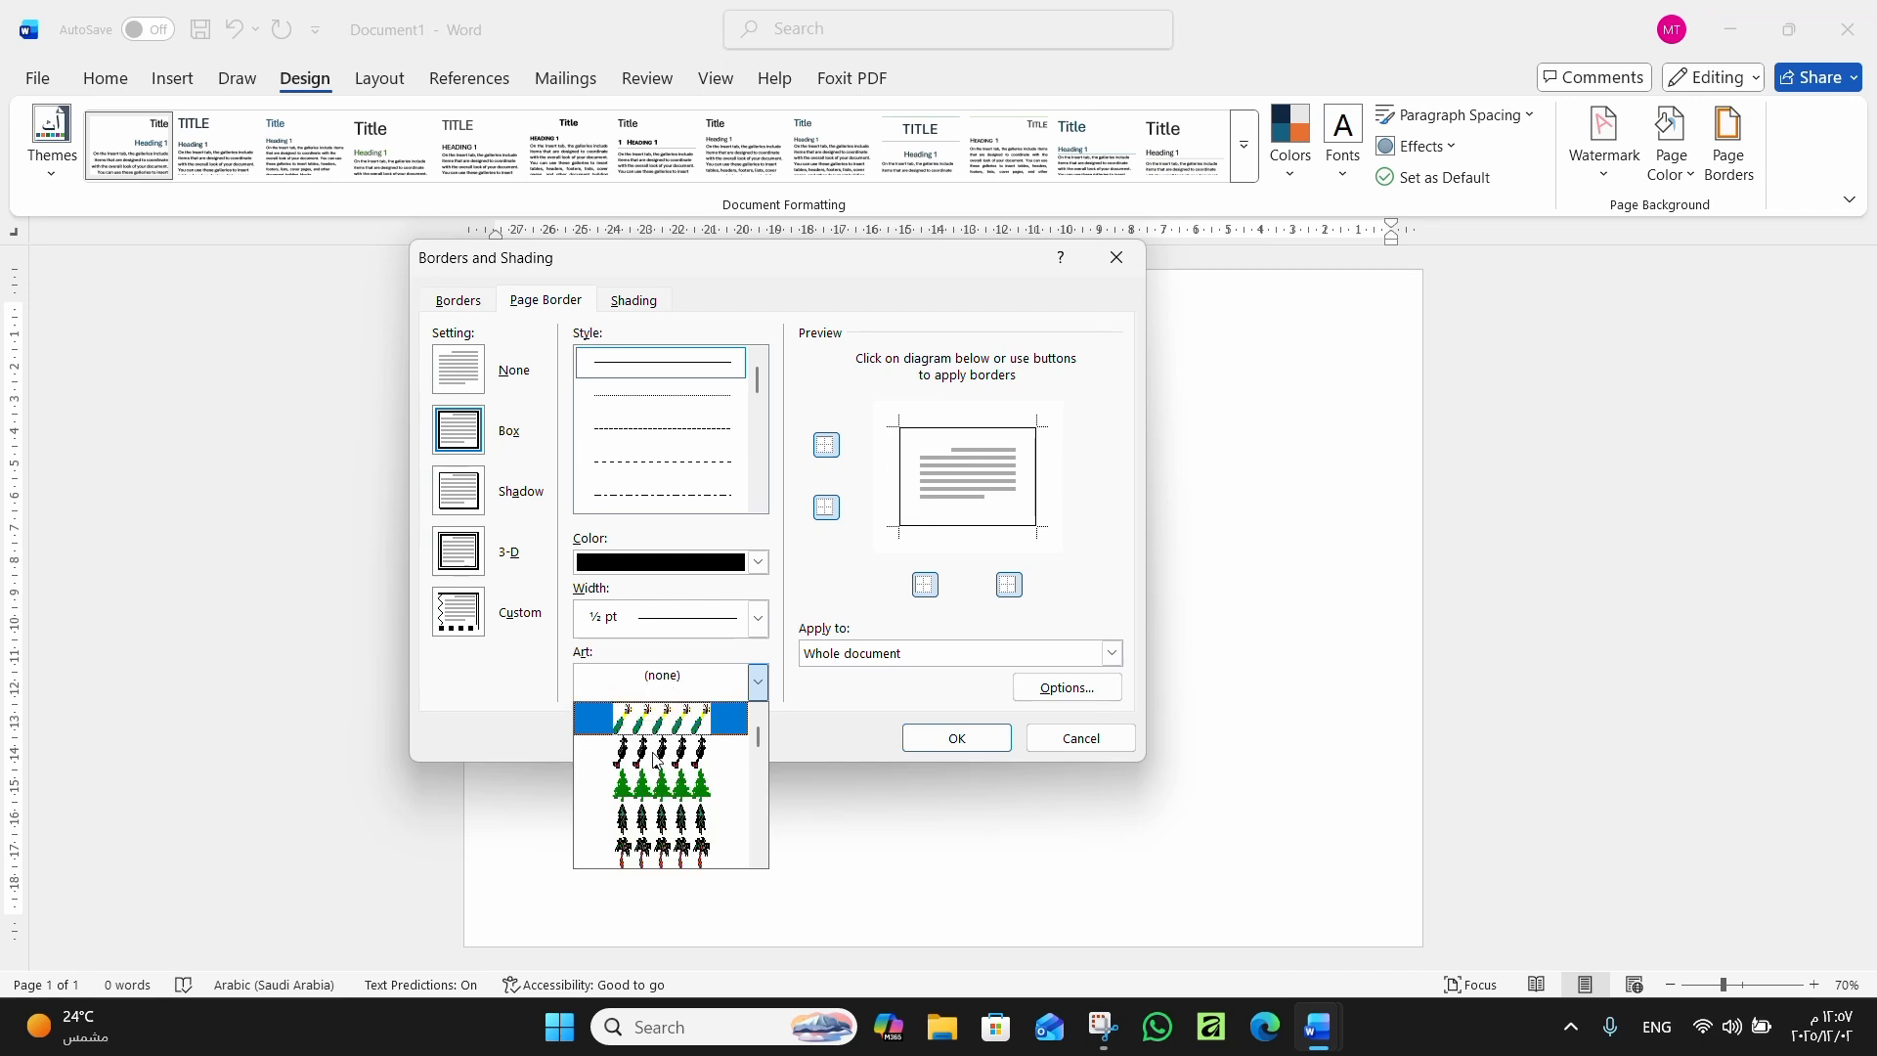
pyautogui.scroll(-10, 653, 797)
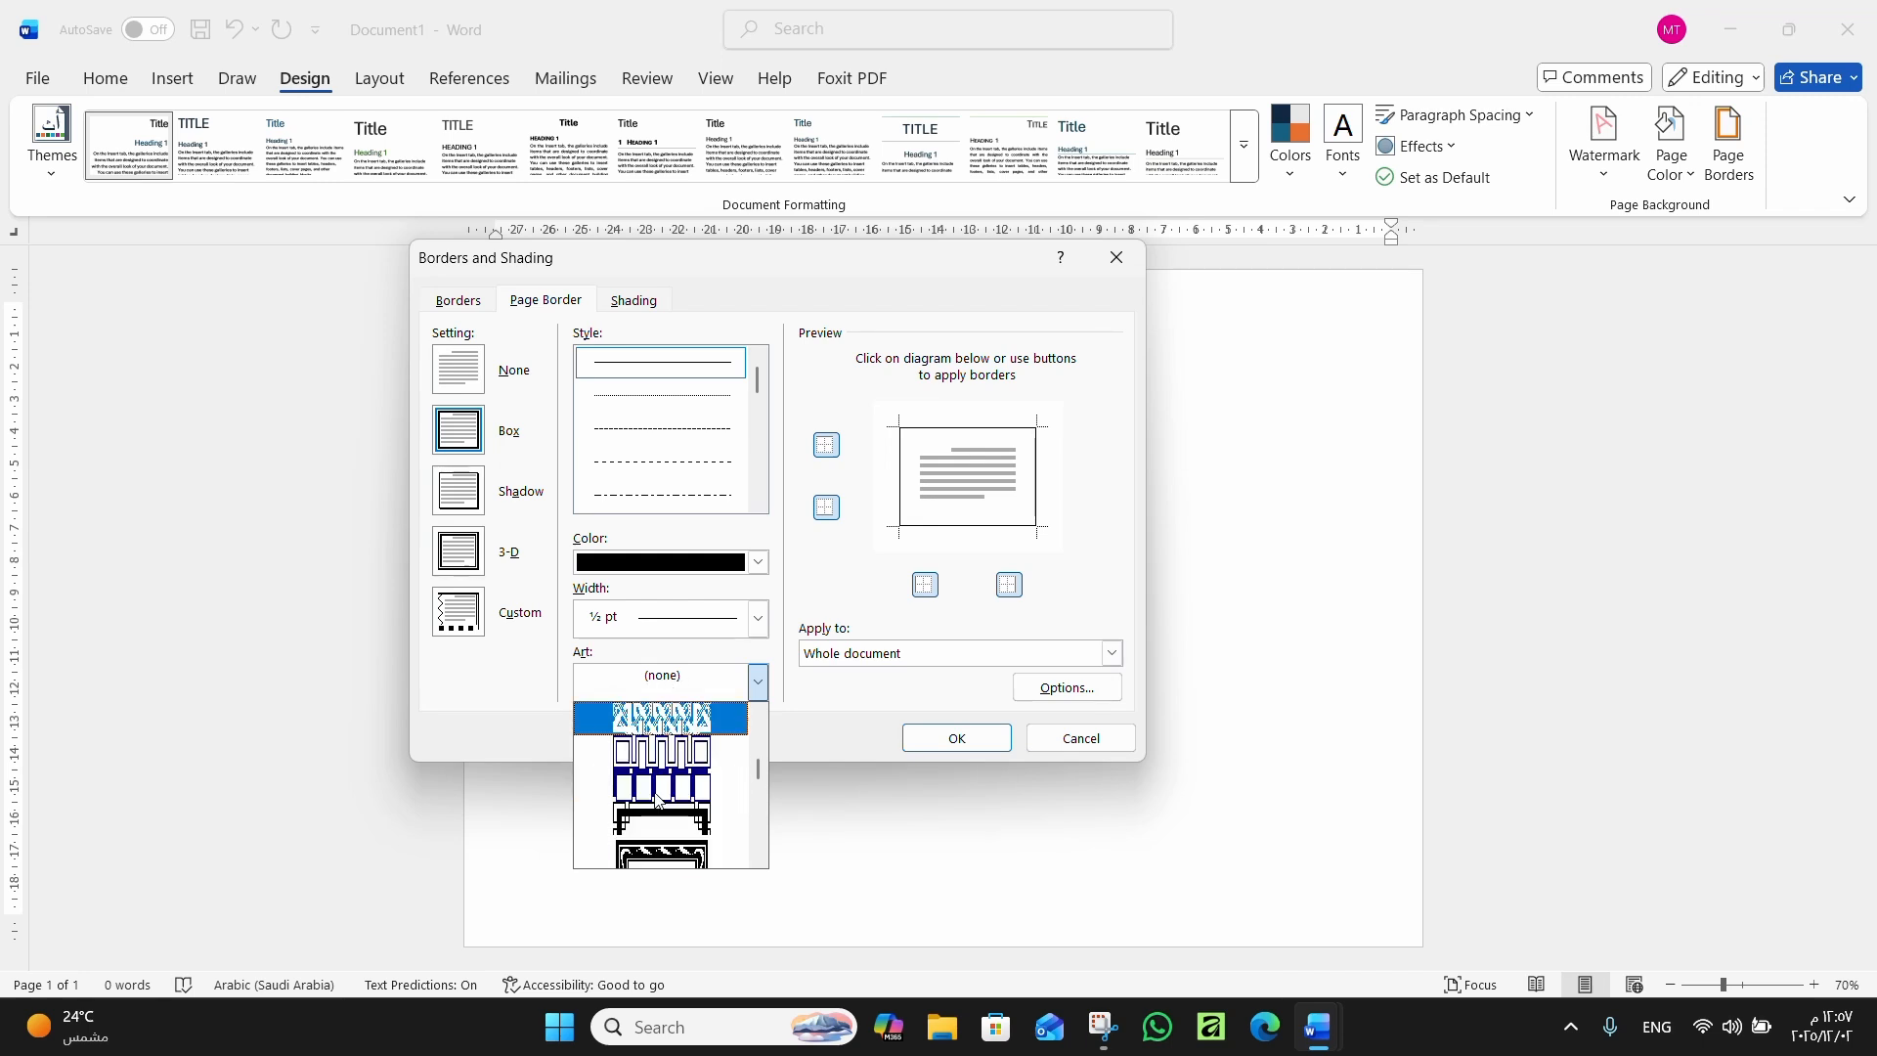
pyautogui.scroll(-6, 652, 798)
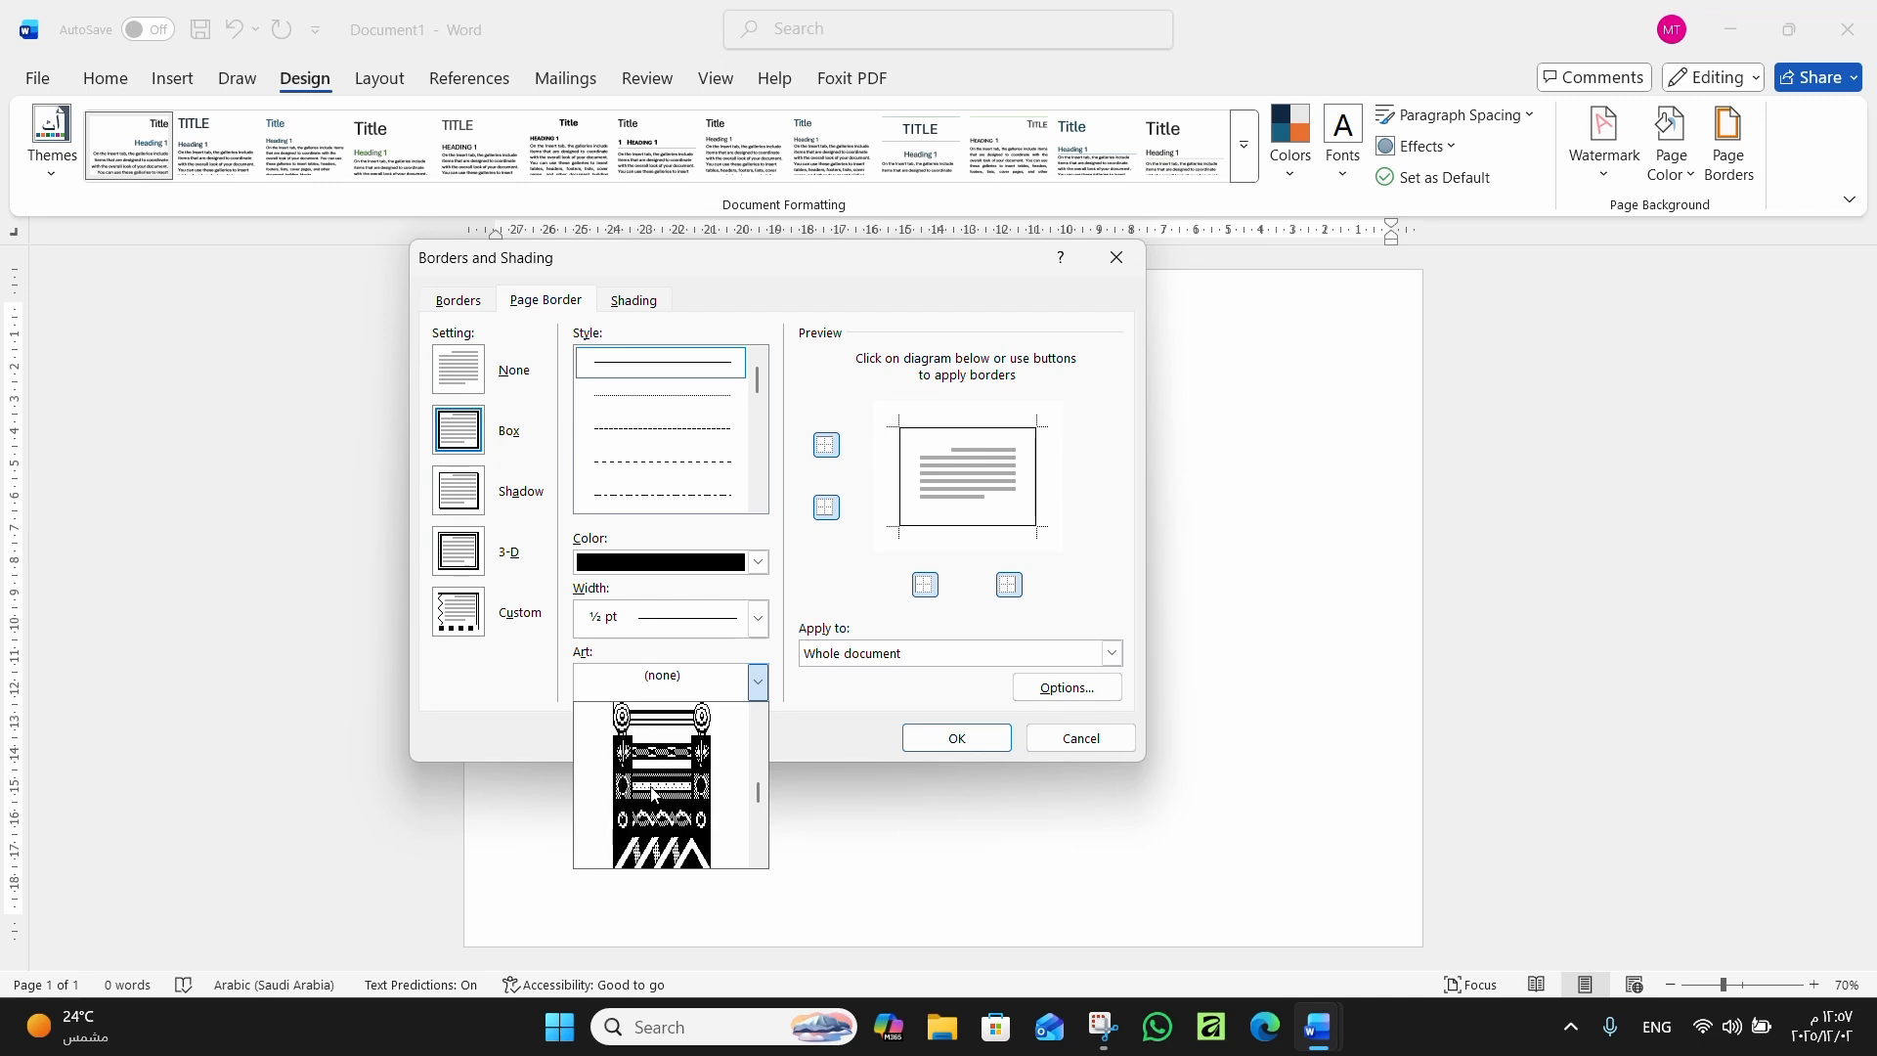
pyautogui.click(690, 793)
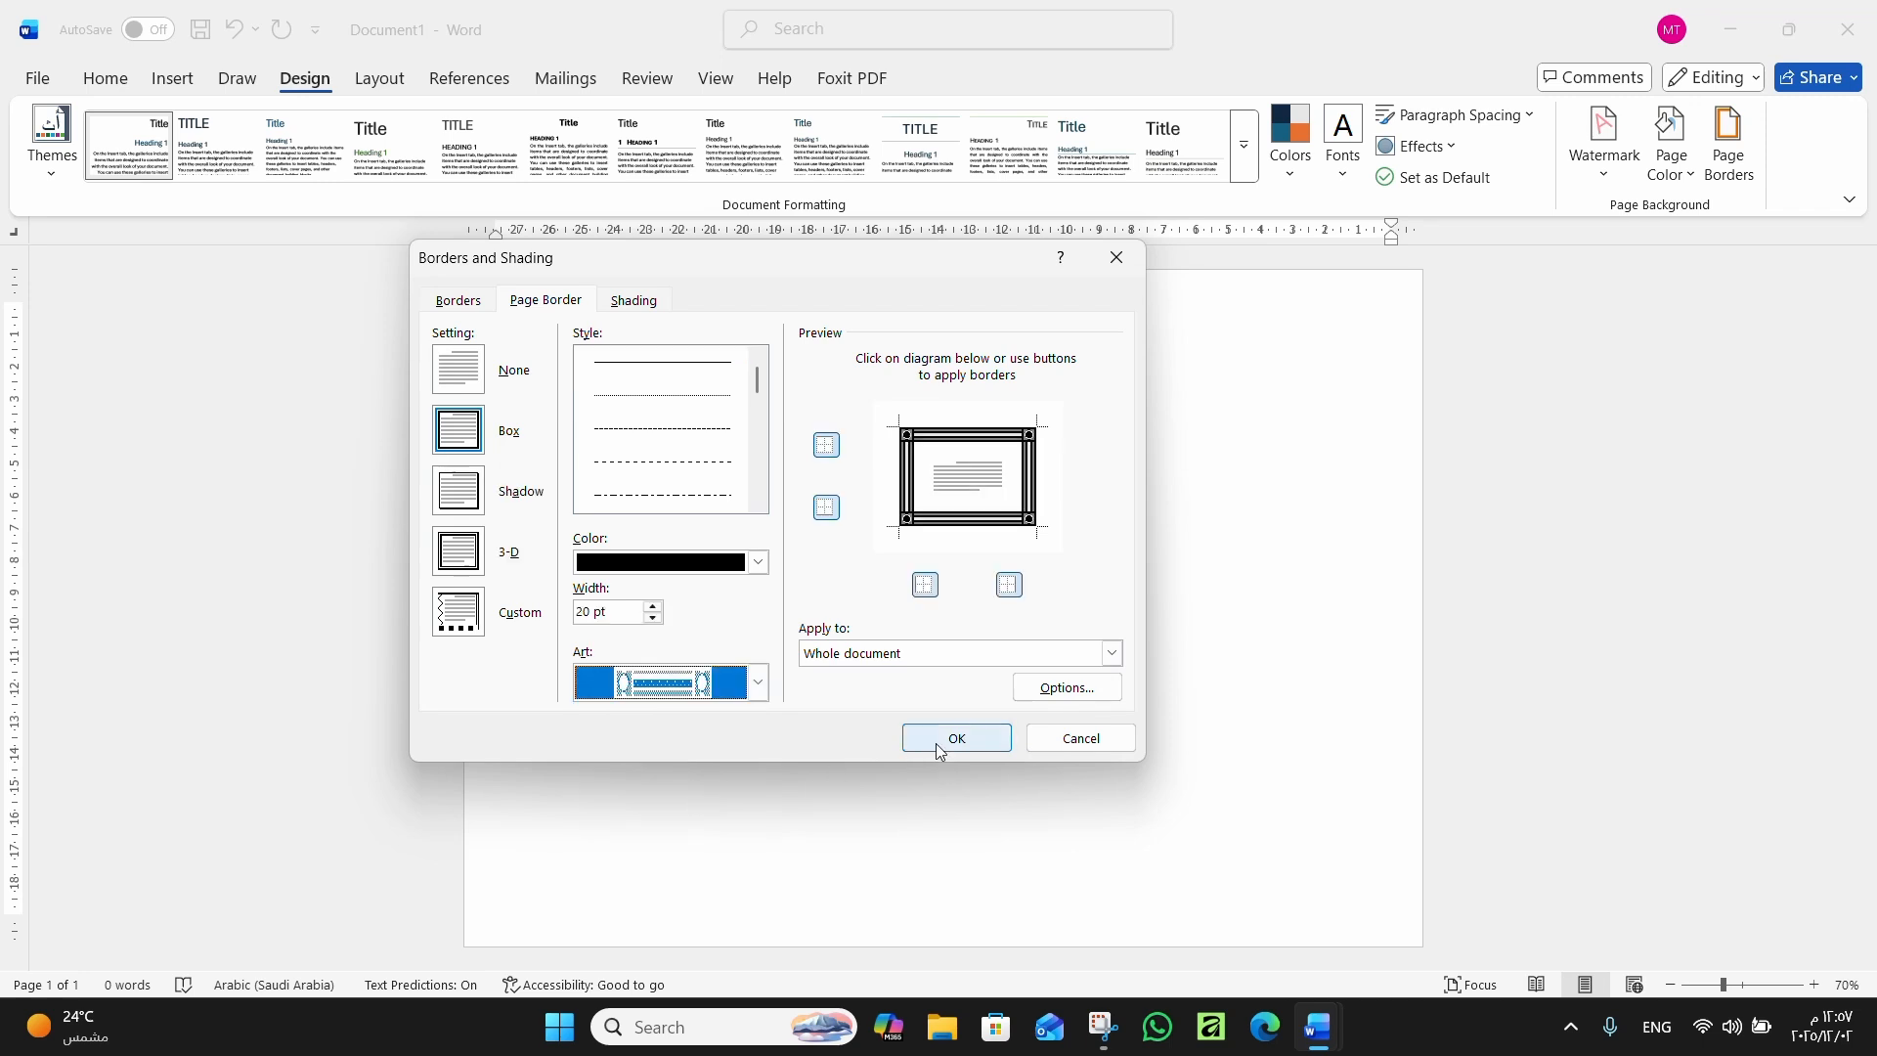
pyautogui.click(936, 739)
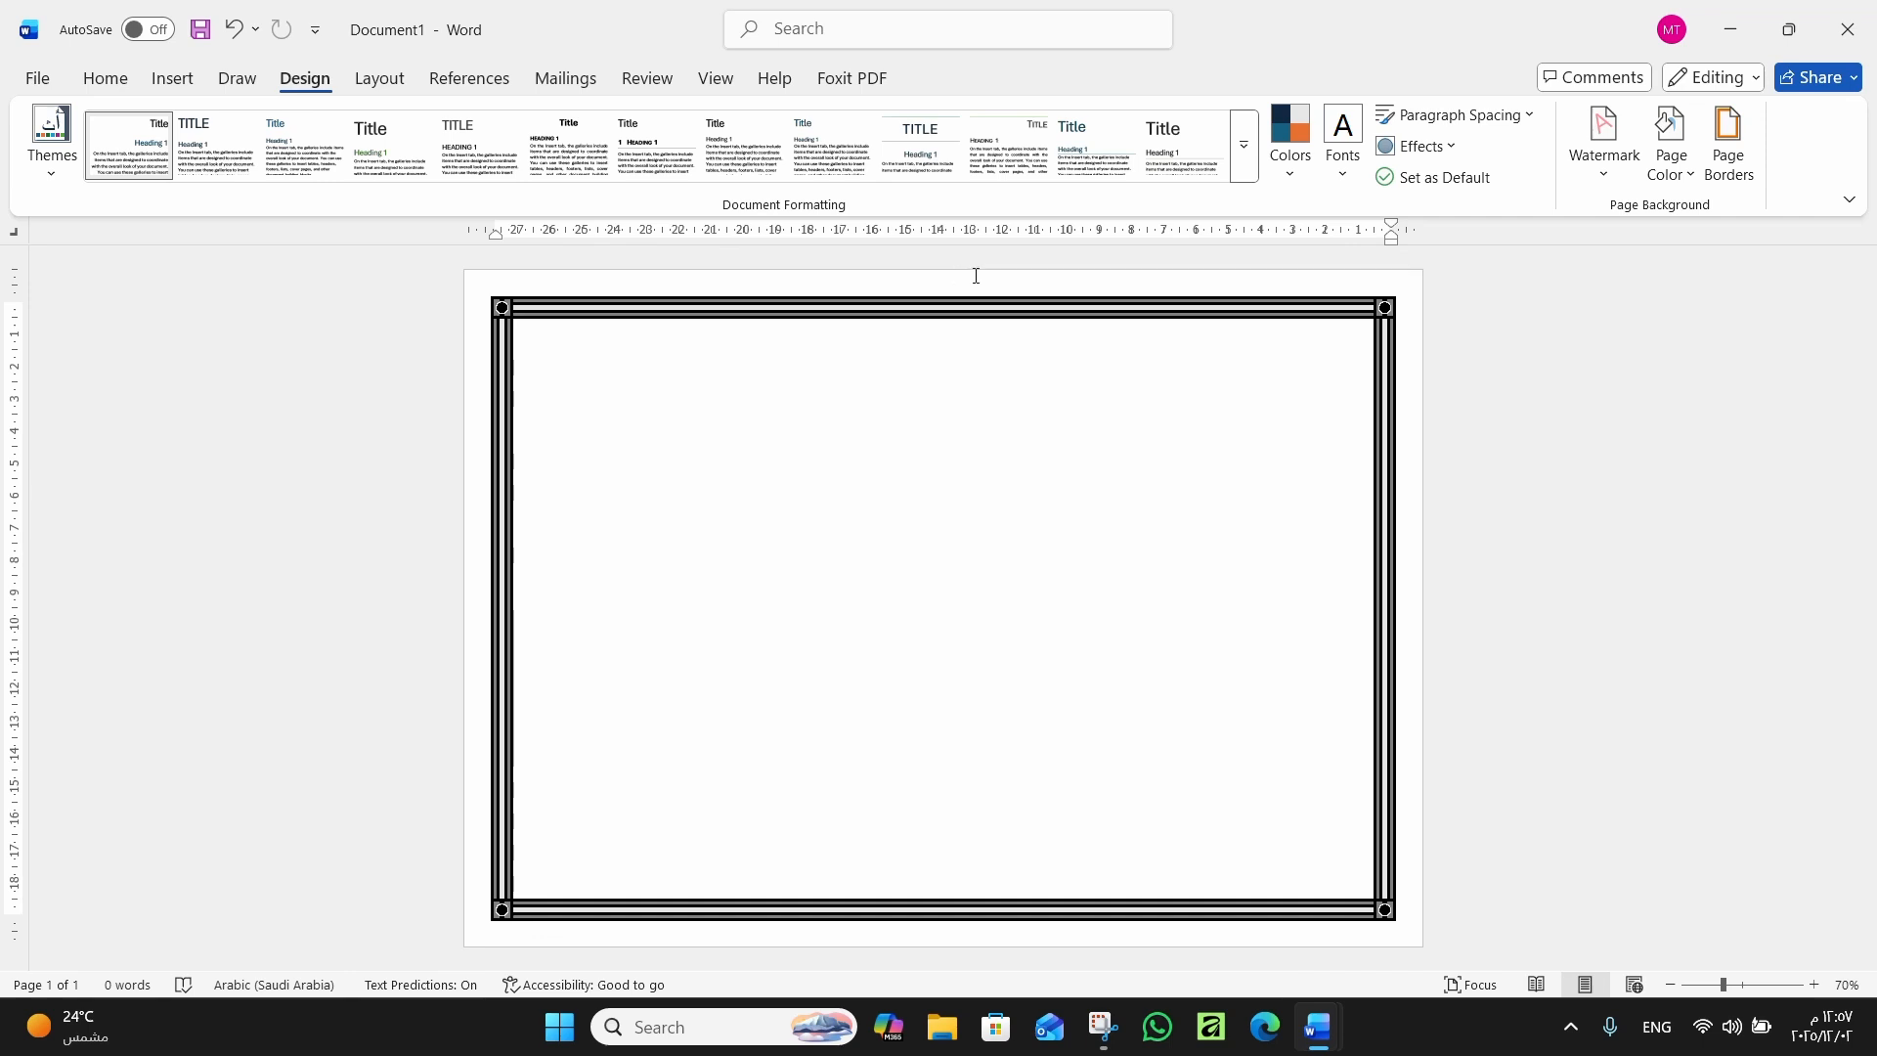
# Set the page border's top, bottom, left and right margins to 0 in the border options so it sits at the page edge
pyautogui.click(1748, 144)
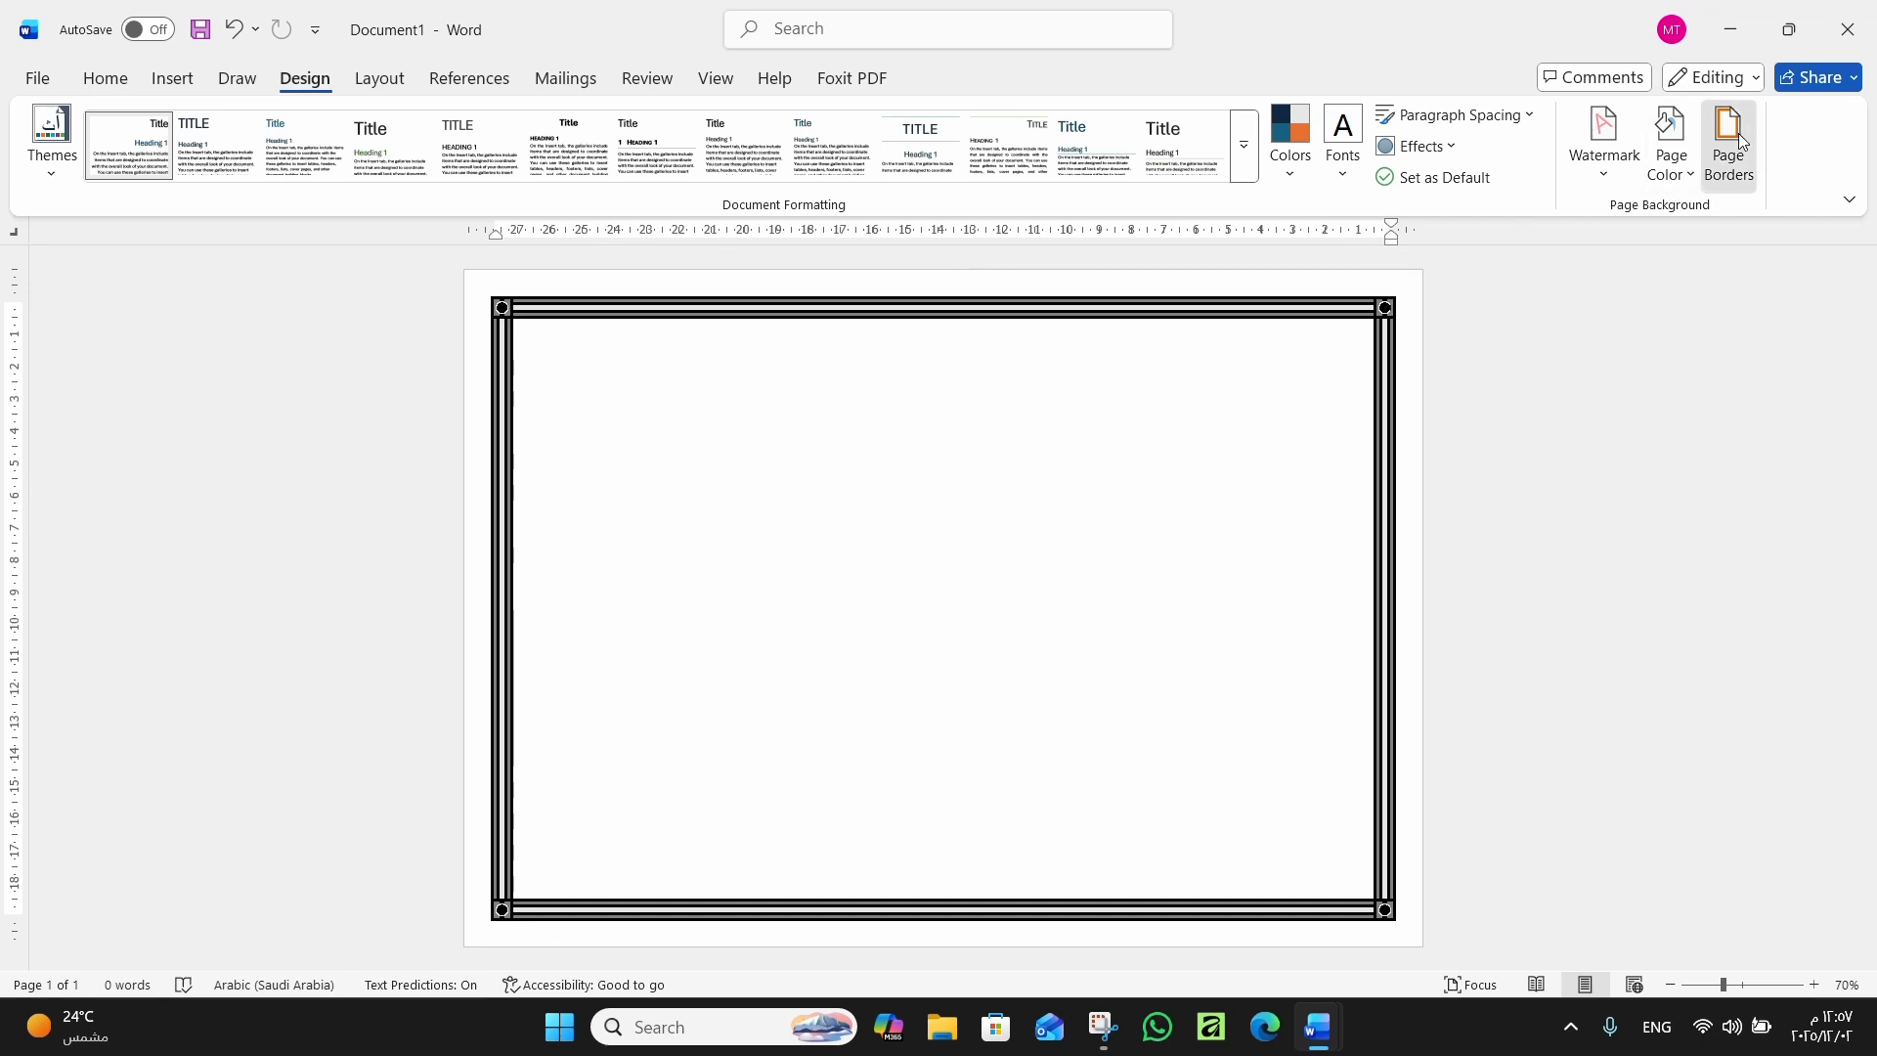
pyautogui.click(1068, 690)
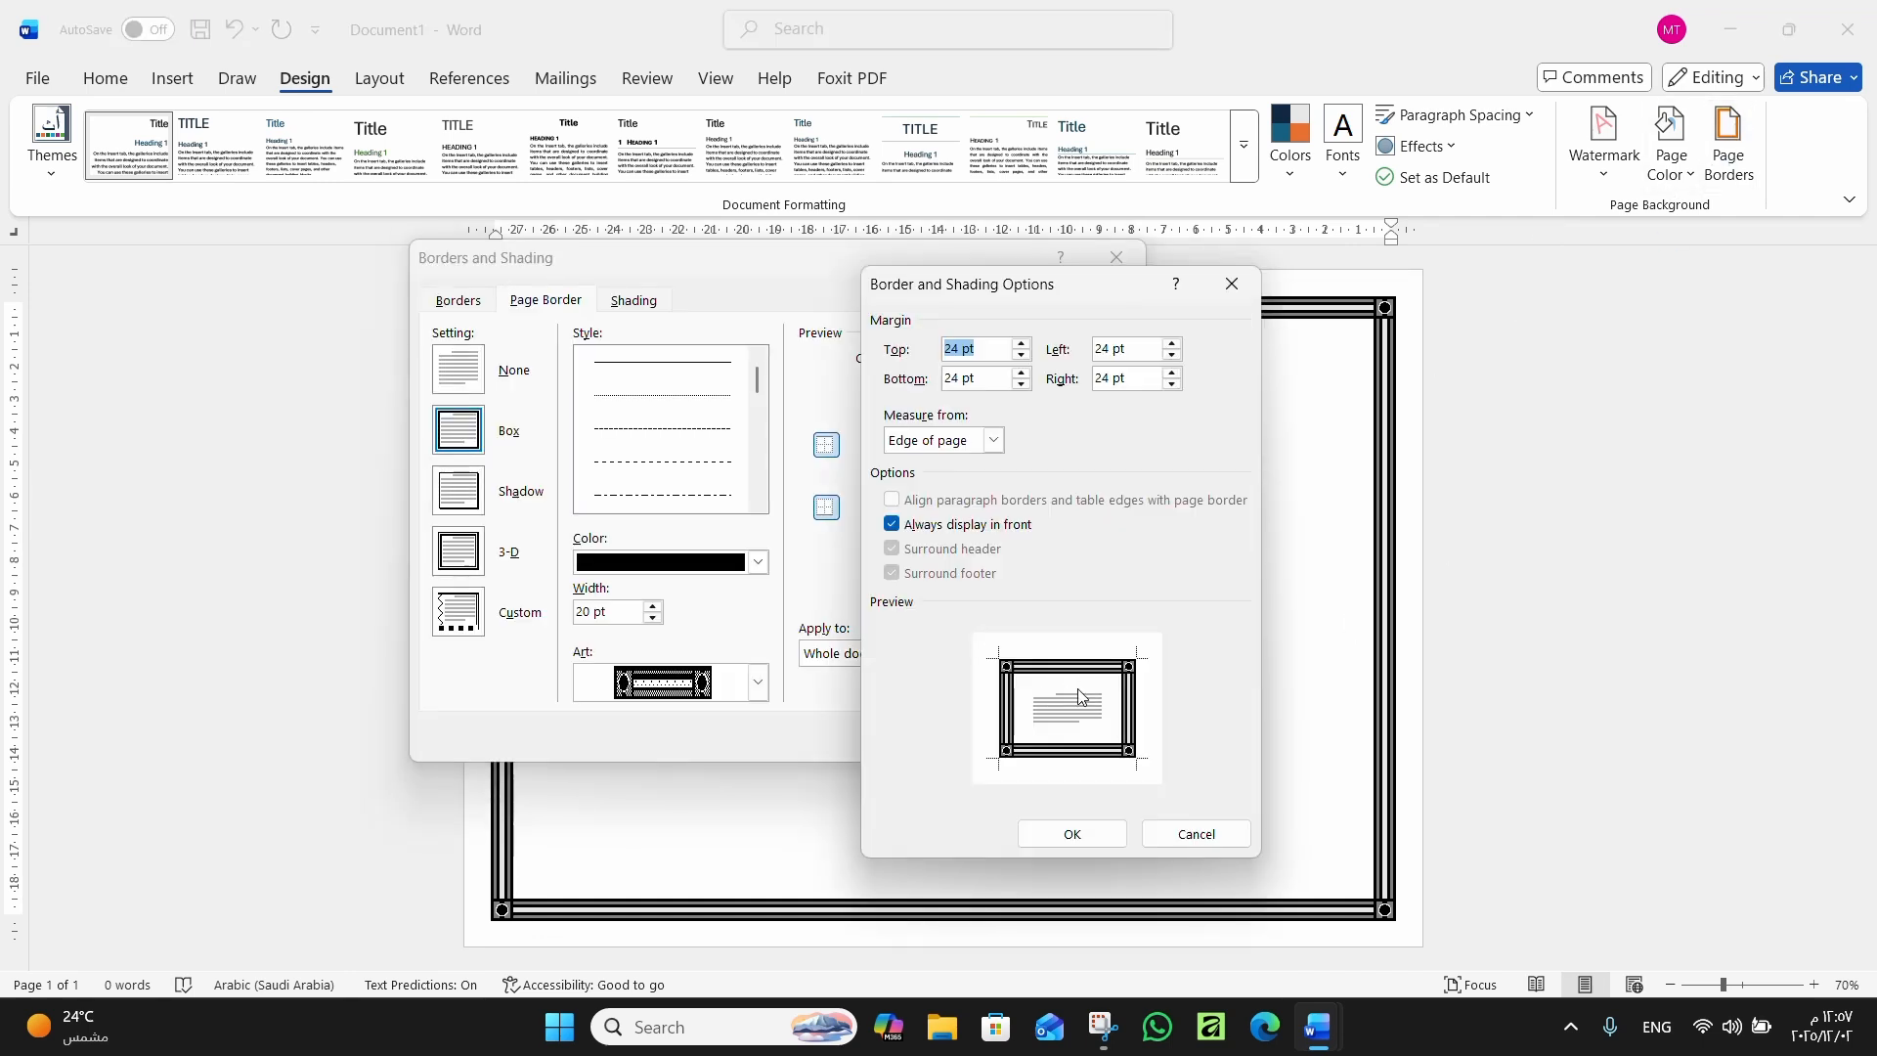
pyautogui.write('0')
pyautogui.press('Tab')
pyautogui.write('0')
pyautogui.press('Tab')
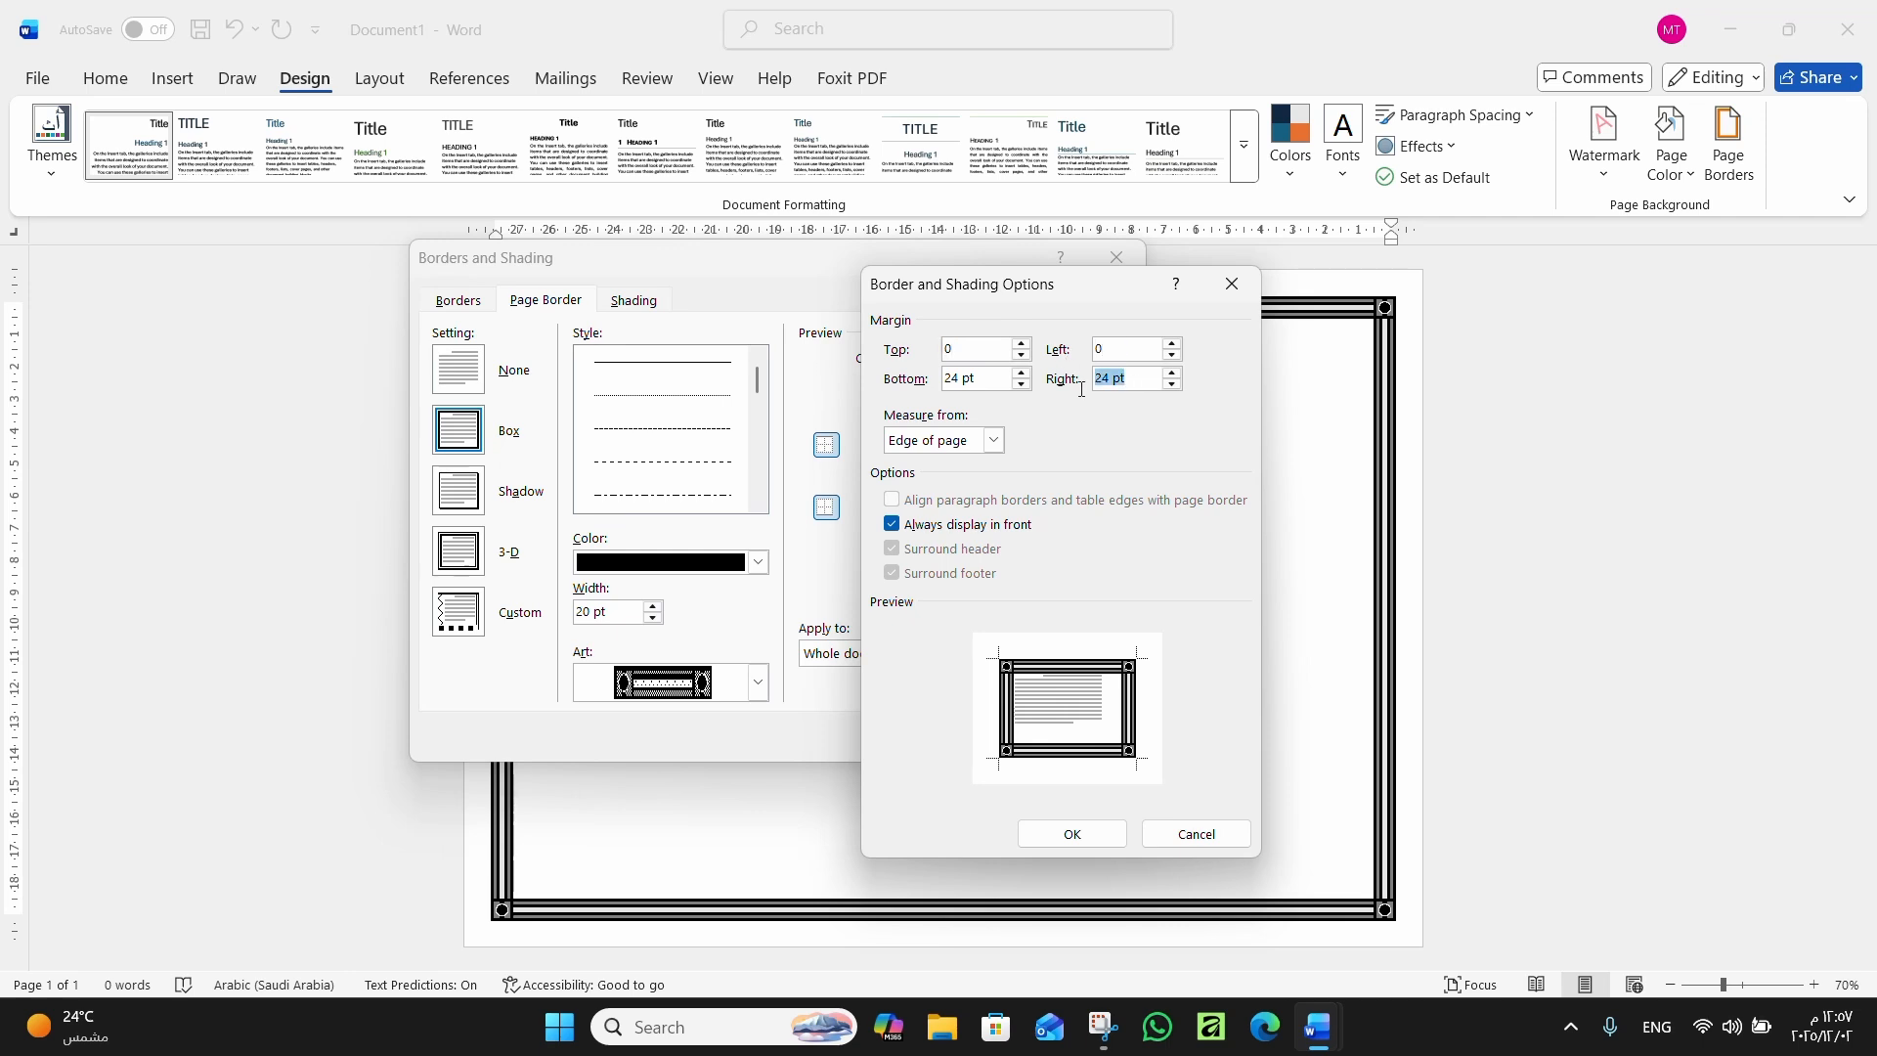
pyautogui.write('0')
pyautogui.press('Tab')
pyautogui.write('0')
pyautogui.click(1073, 834)
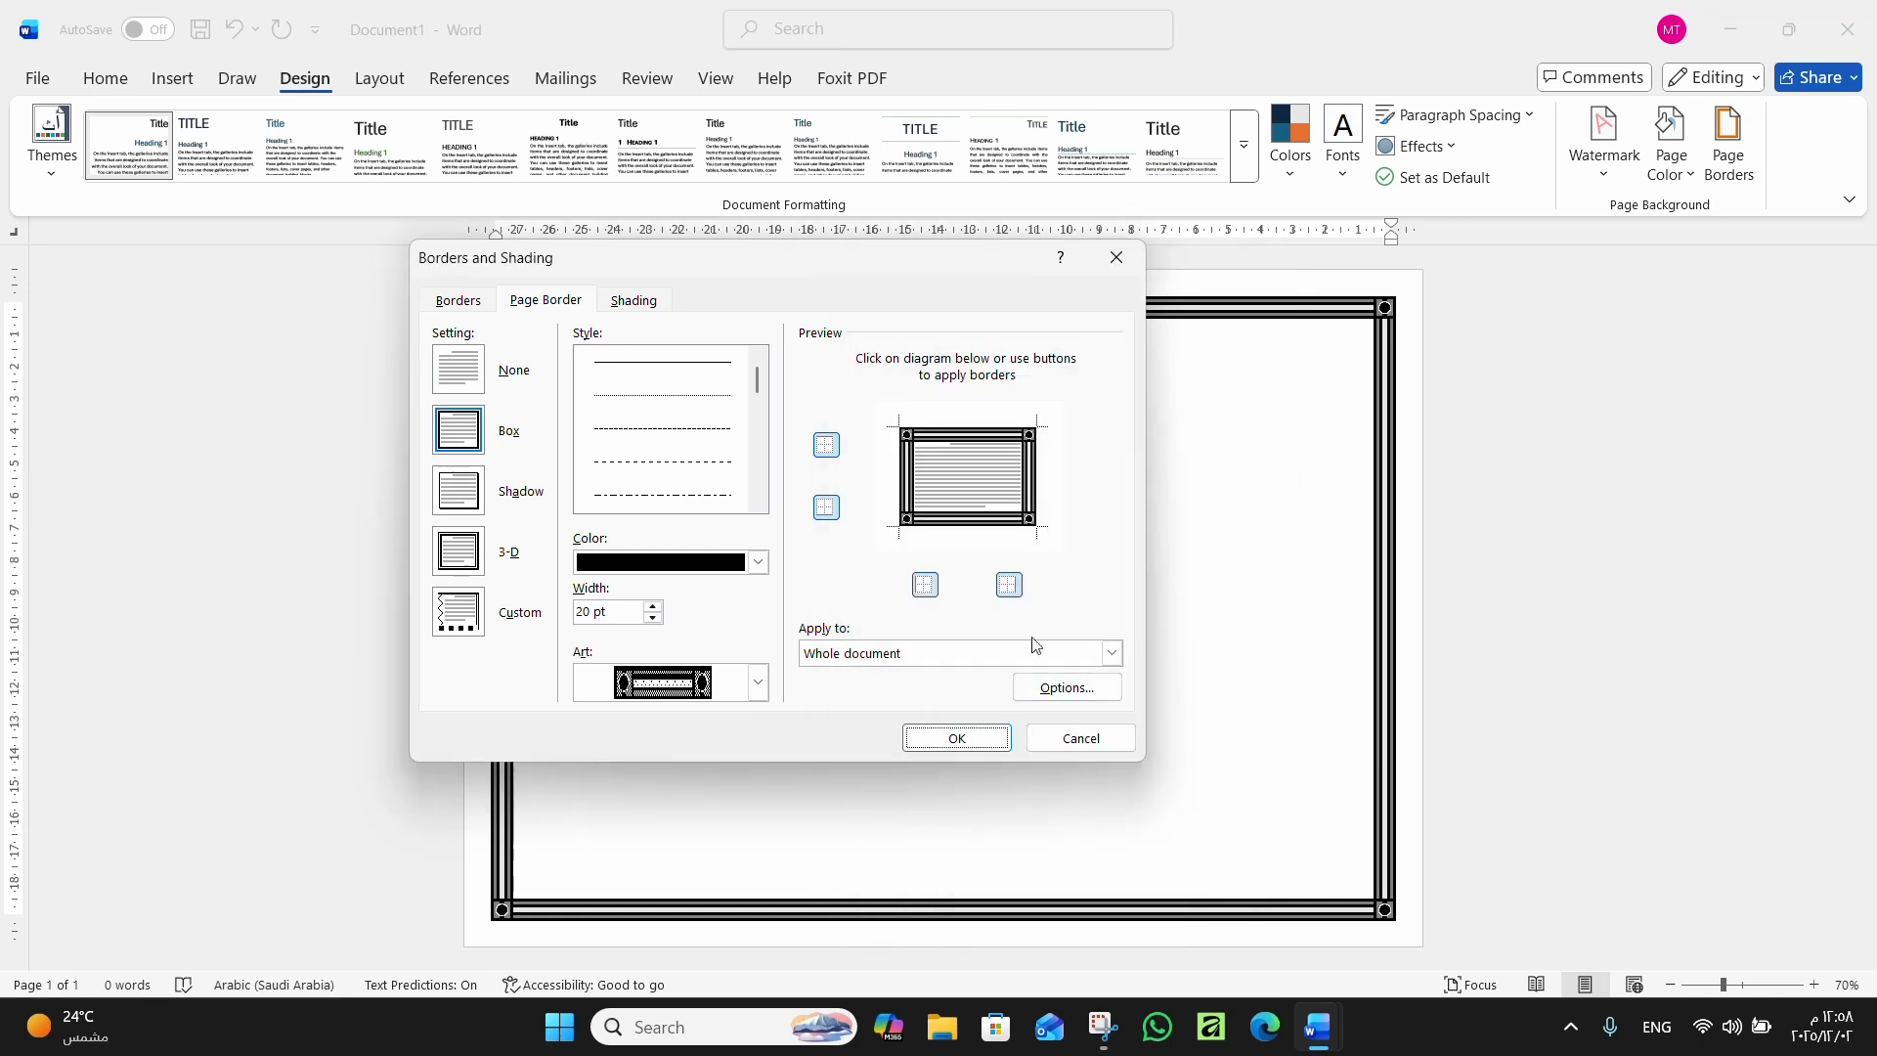
pyautogui.click(958, 739)
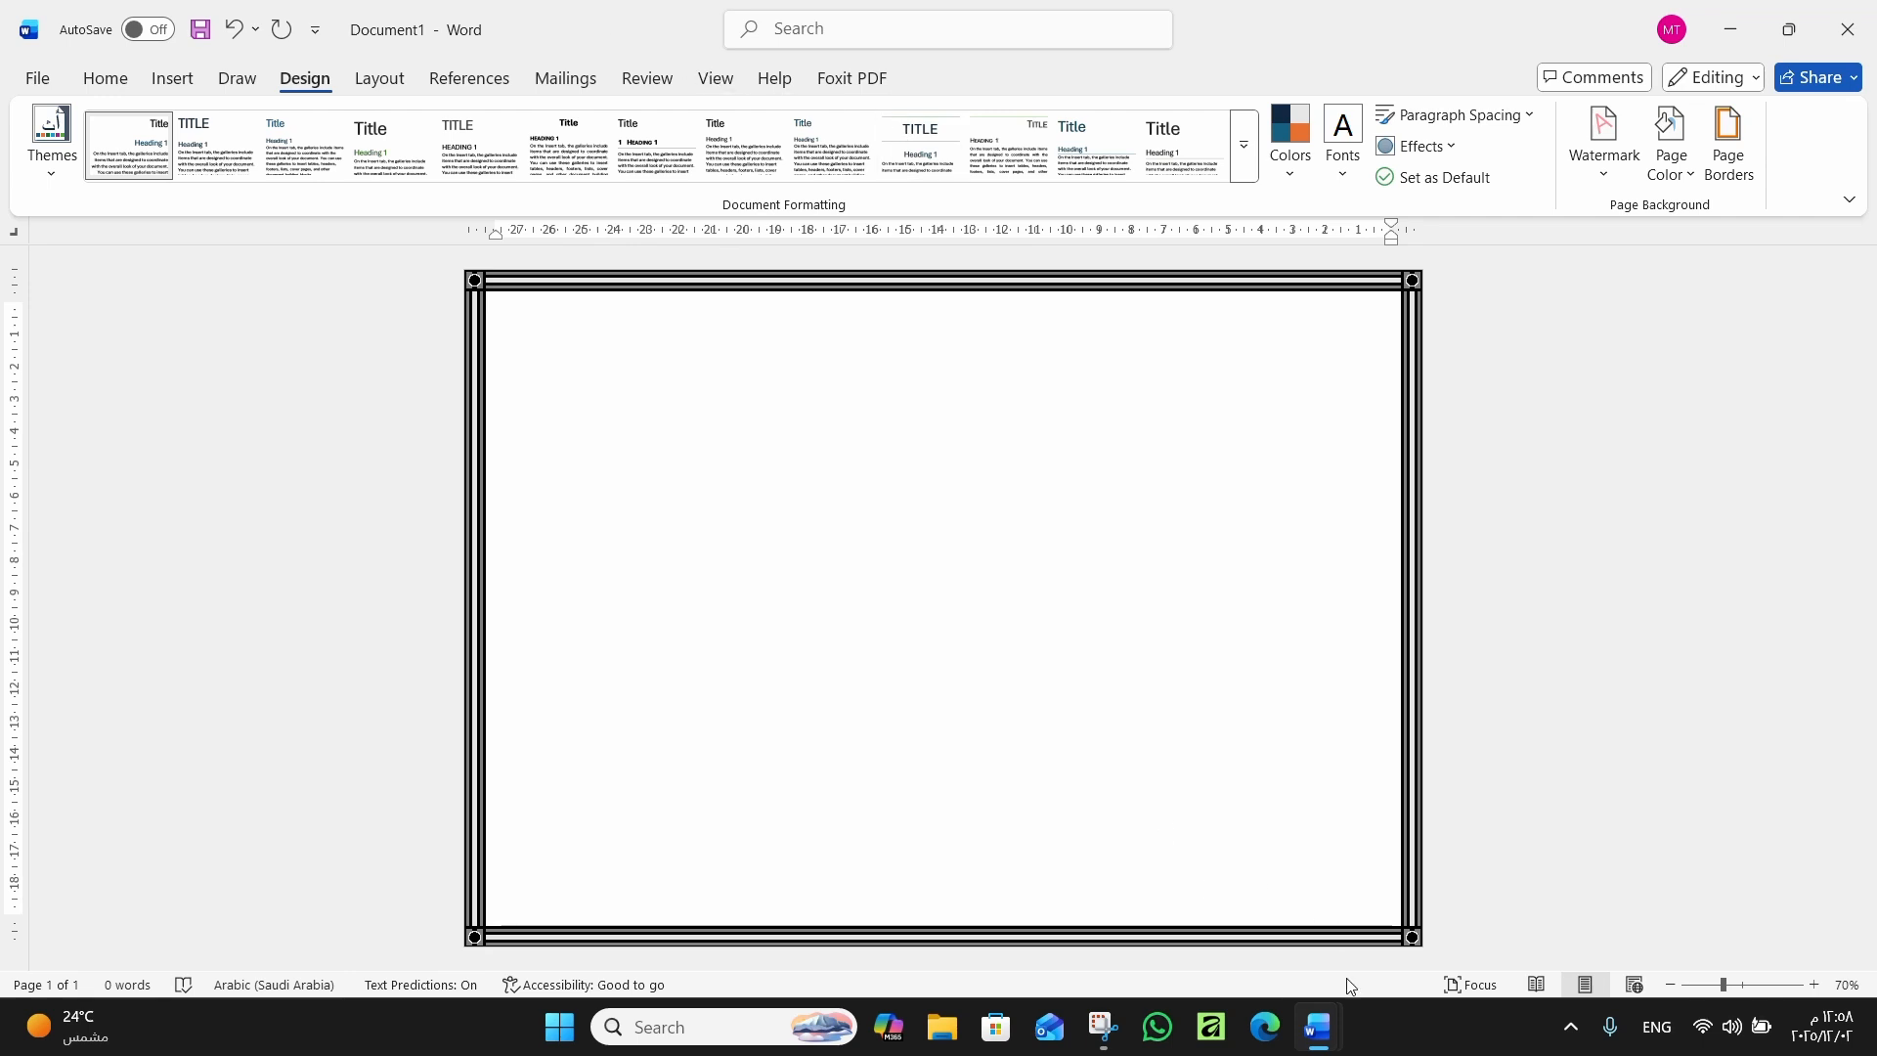
# Check the text frame in the finished certificate and insert a built-in Filigree Quote text box into the new document
pyautogui.moveTo(1317, 1026)
pyautogui.click(1186, 892)
pyautogui.click(925, 486)
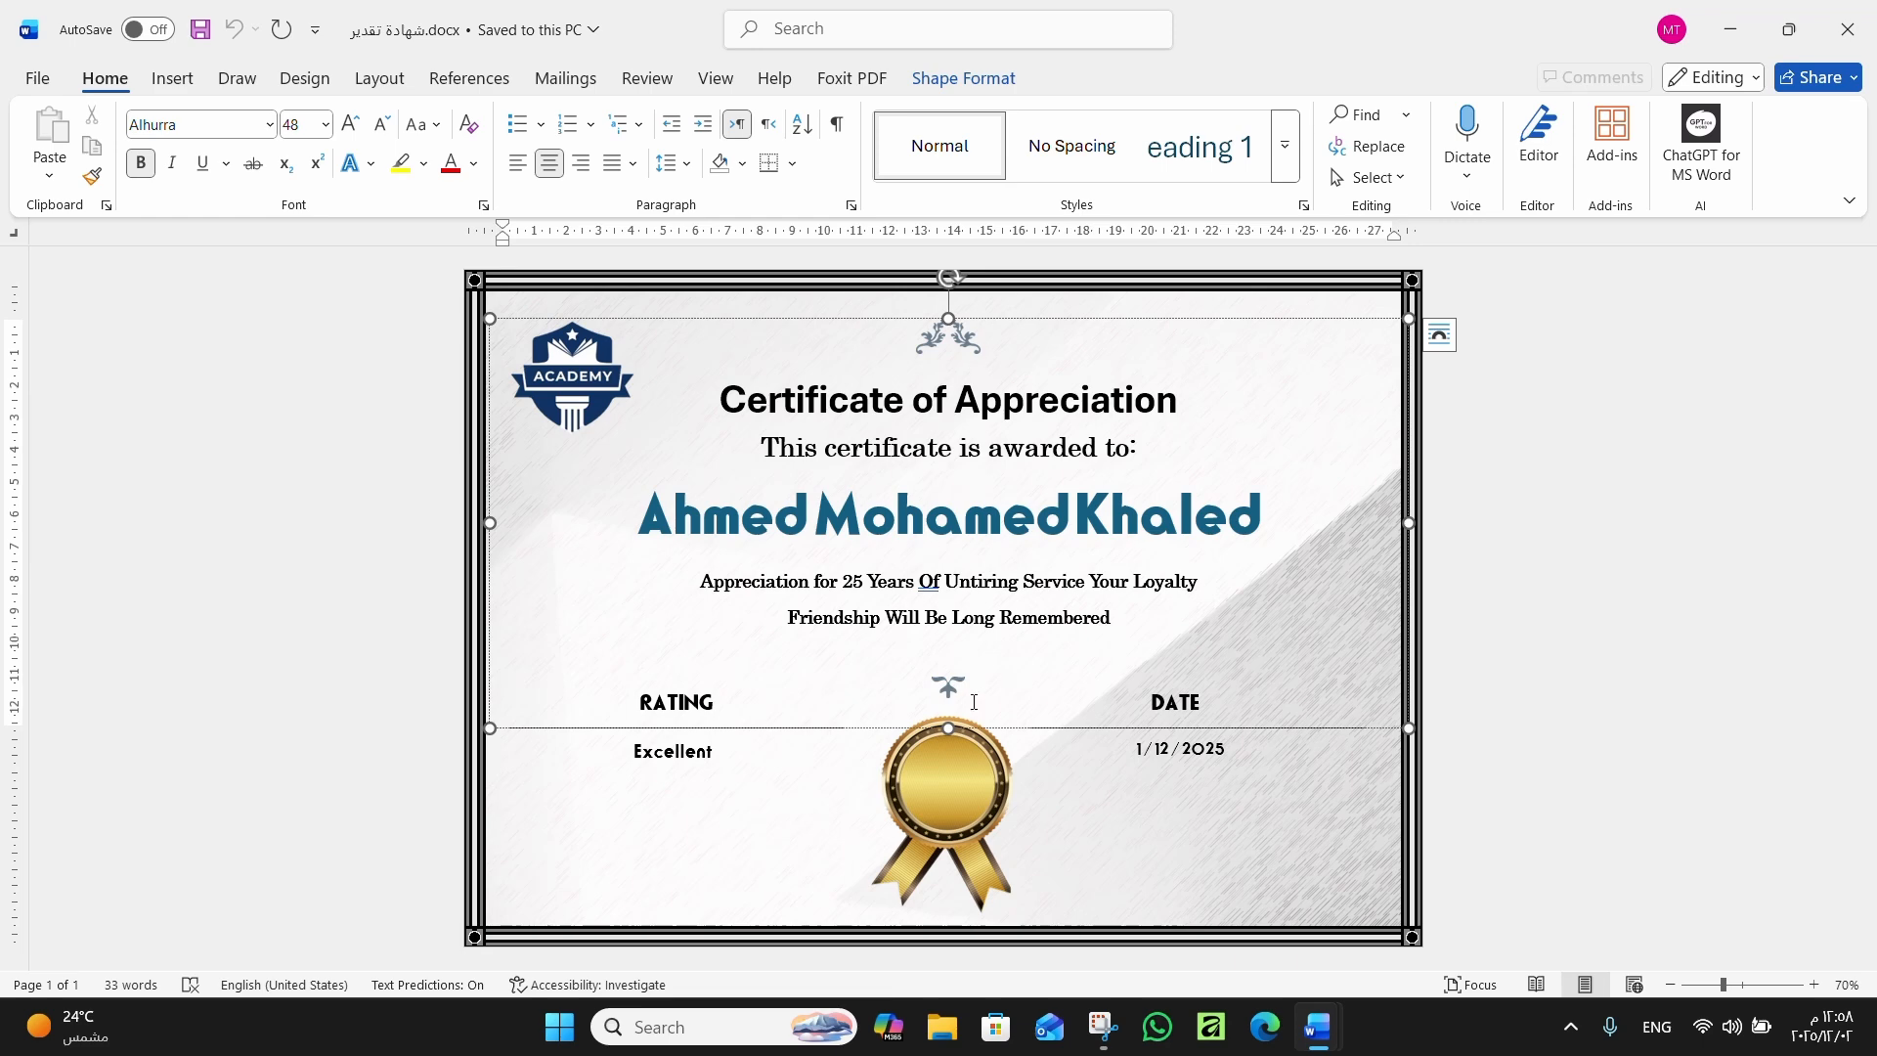
pyautogui.moveTo(1317, 1026)
pyautogui.click(1404, 918)
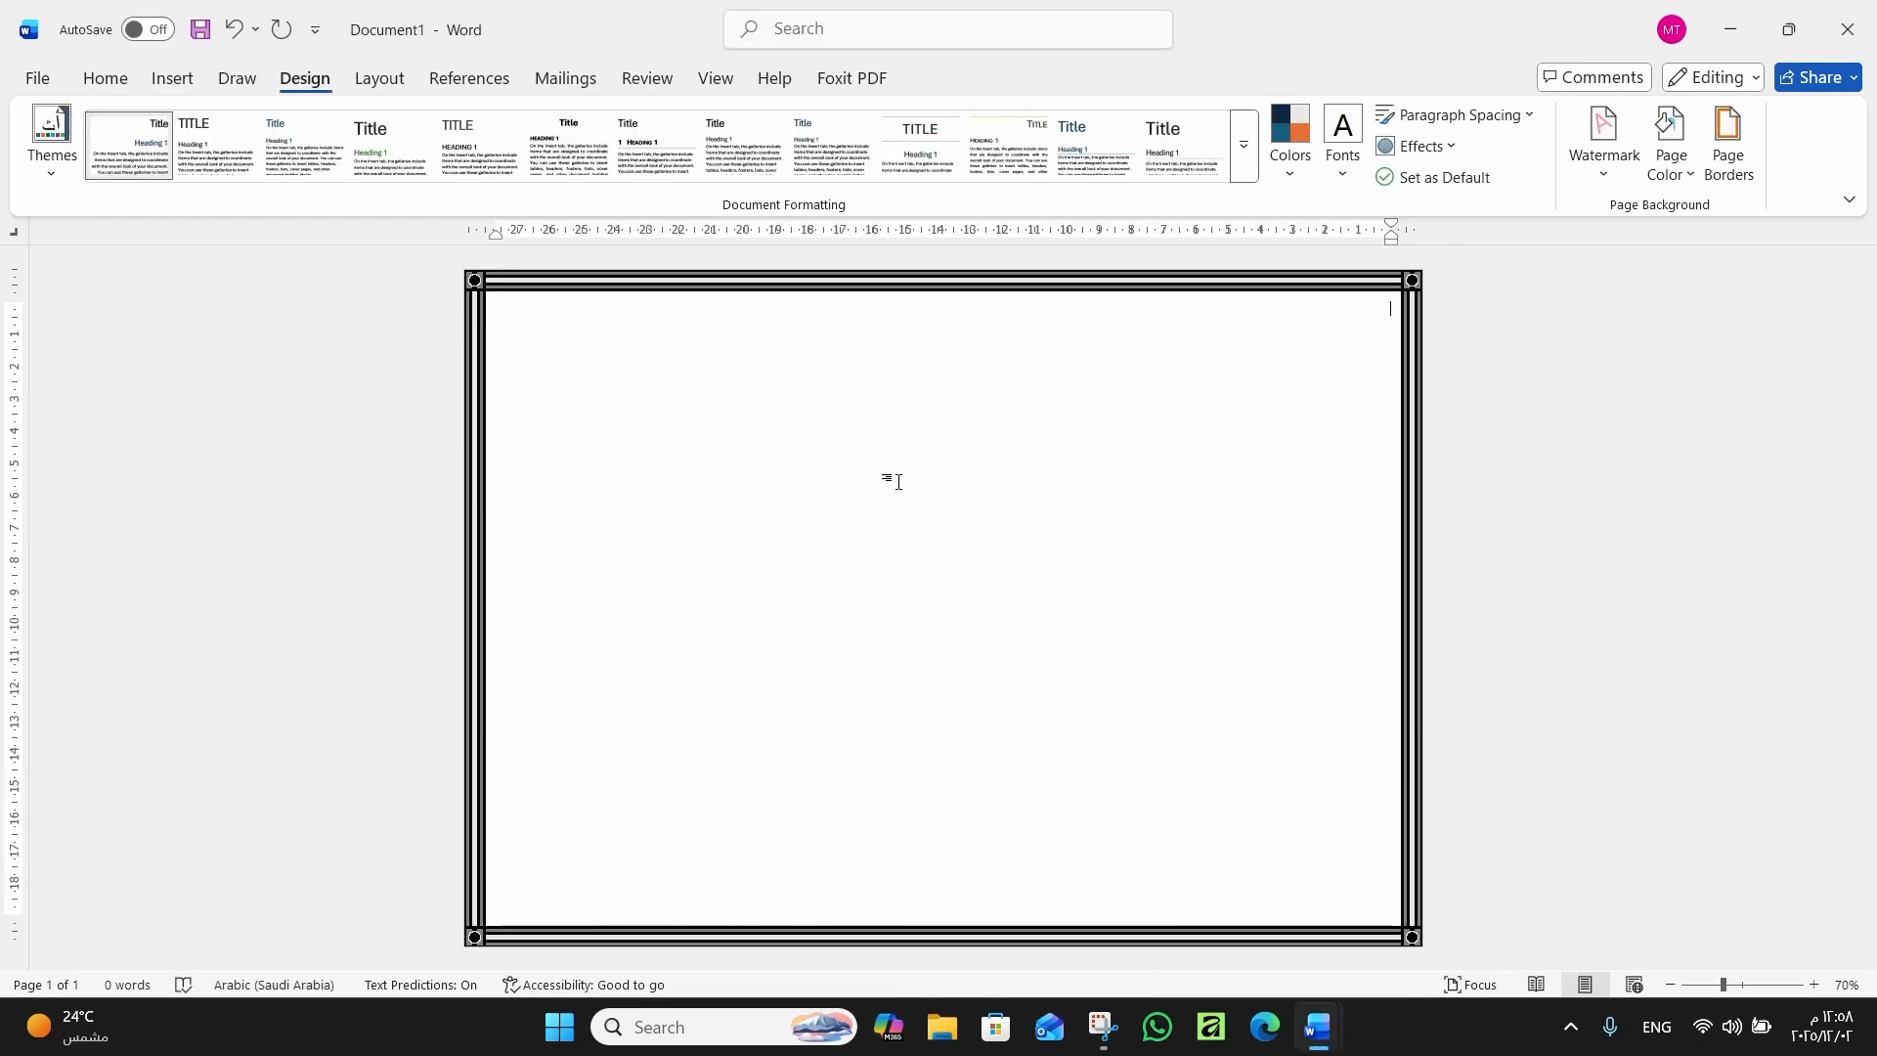
pyautogui.click(186, 80)
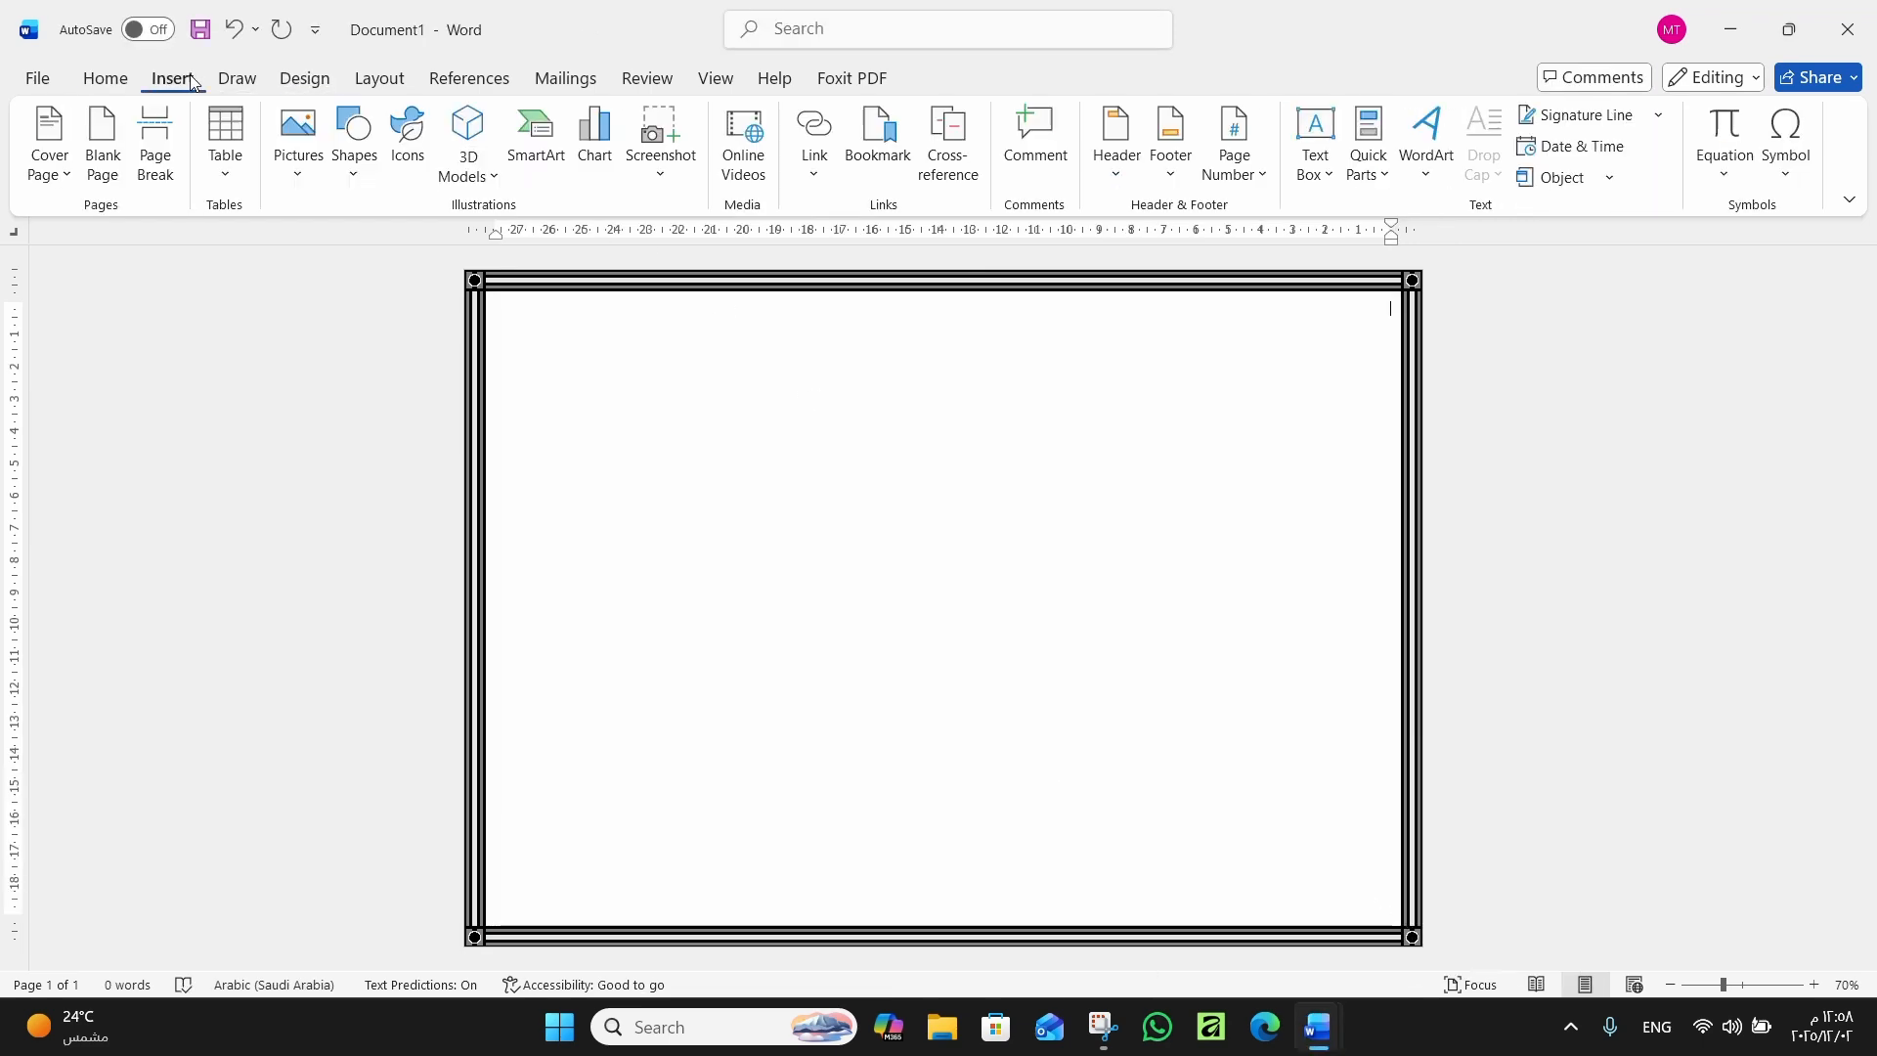
pyautogui.click(1330, 186)
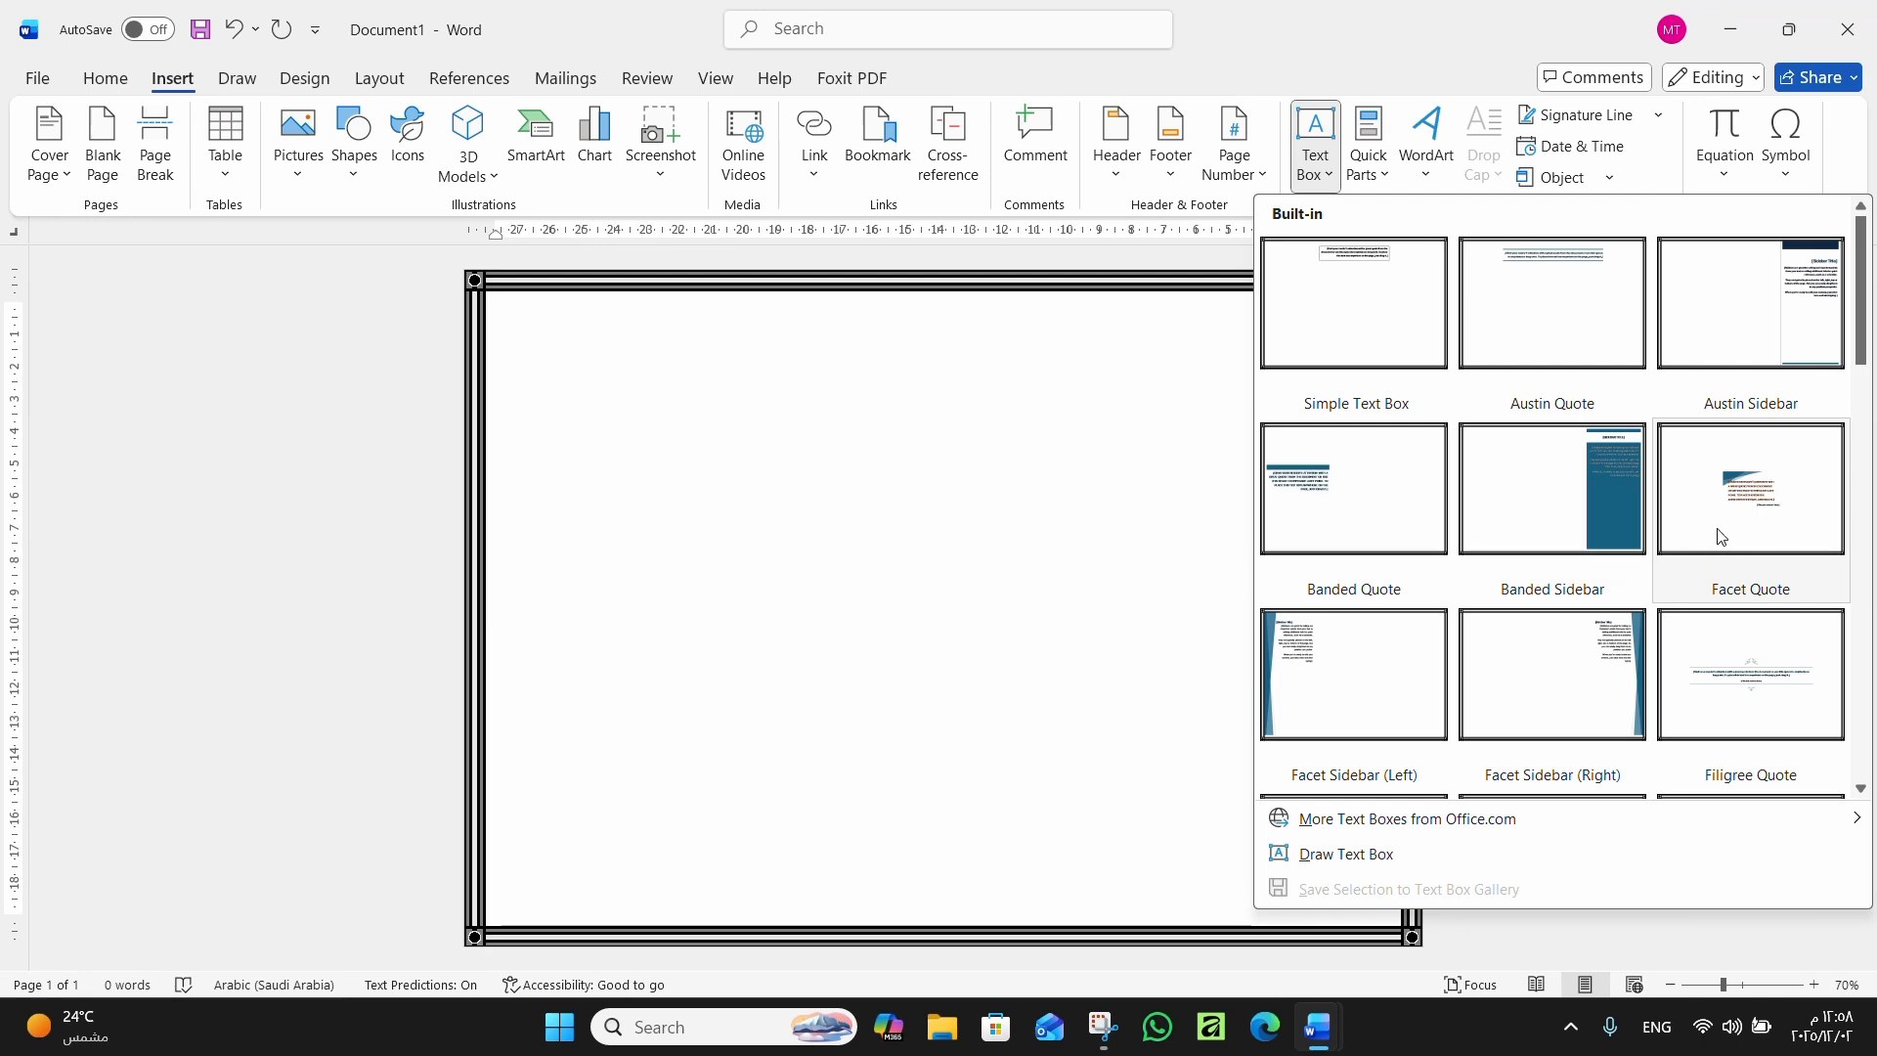
pyautogui.scroll(-3, 1564, 562)
pyautogui.scroll(3, 1606, 524)
pyautogui.click(1734, 664)
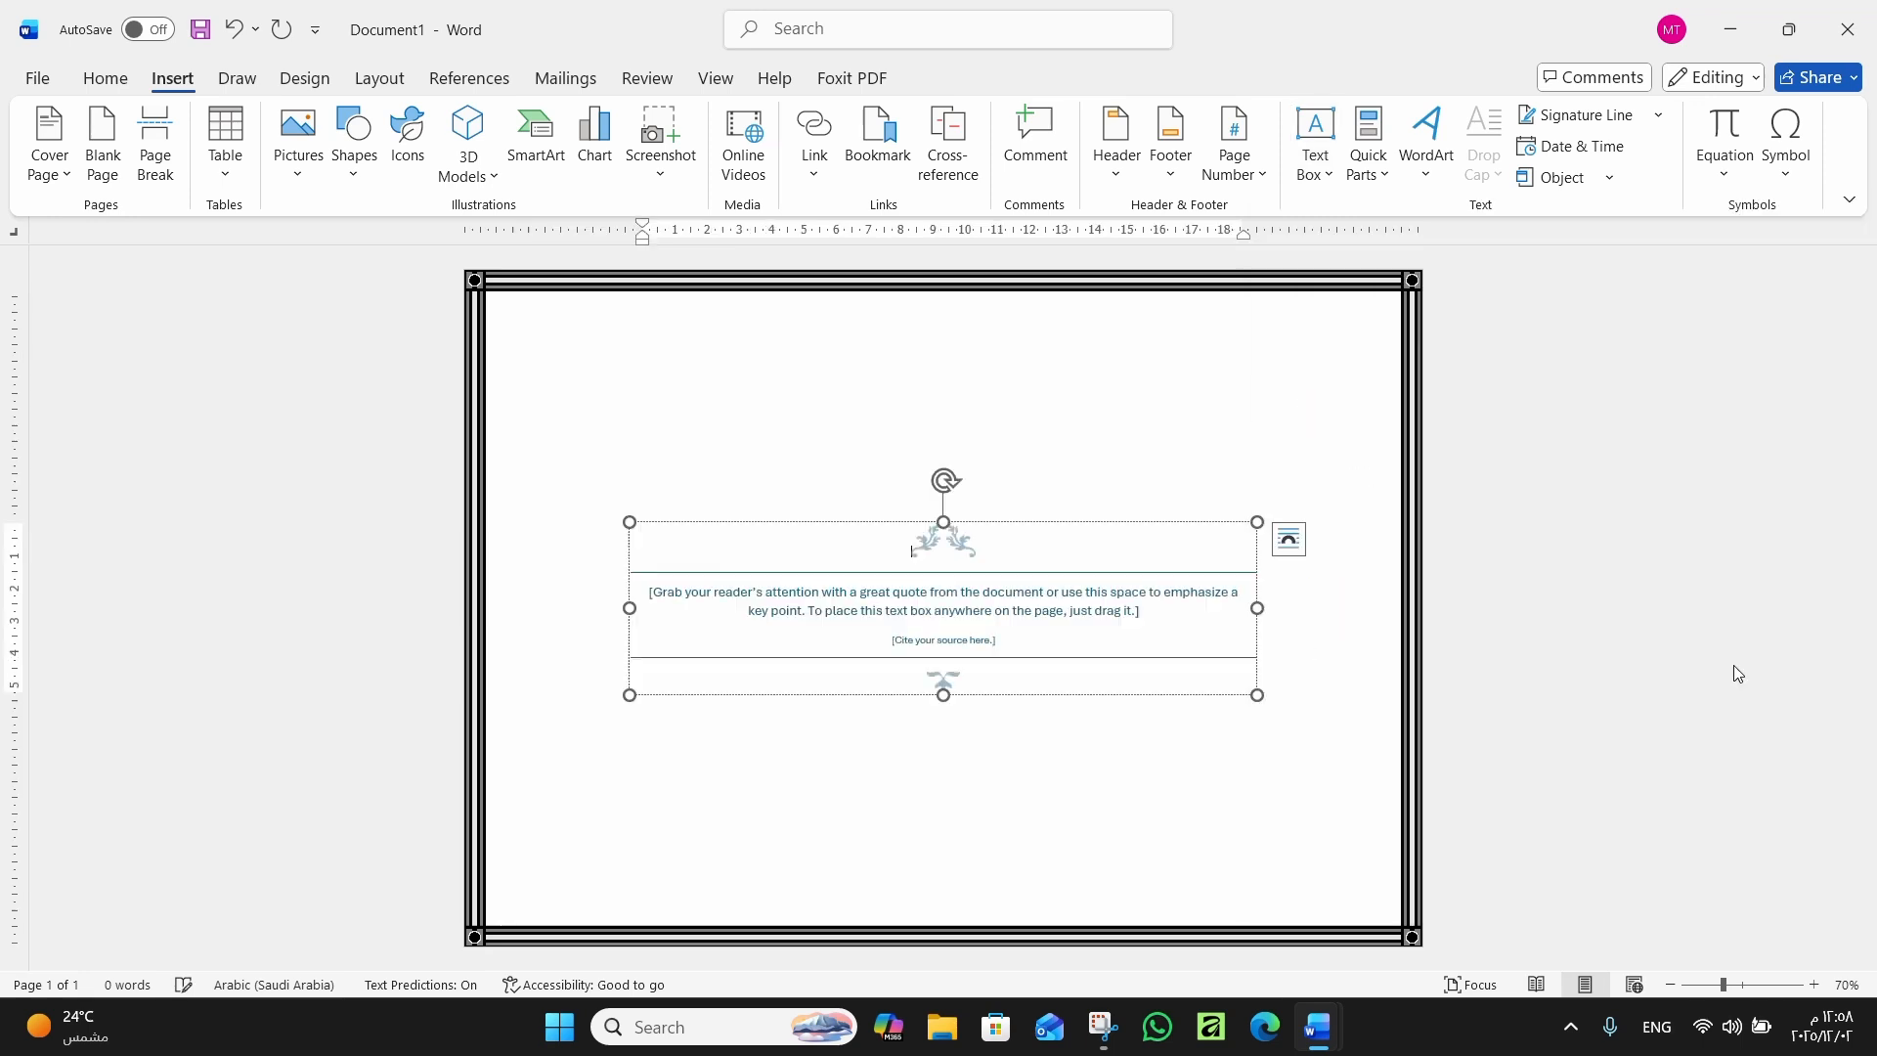
# Delete the placeholder quote and the source citation from the Filigree Quote text box, leaving the cursor inside it
pyautogui.click(920, 604)
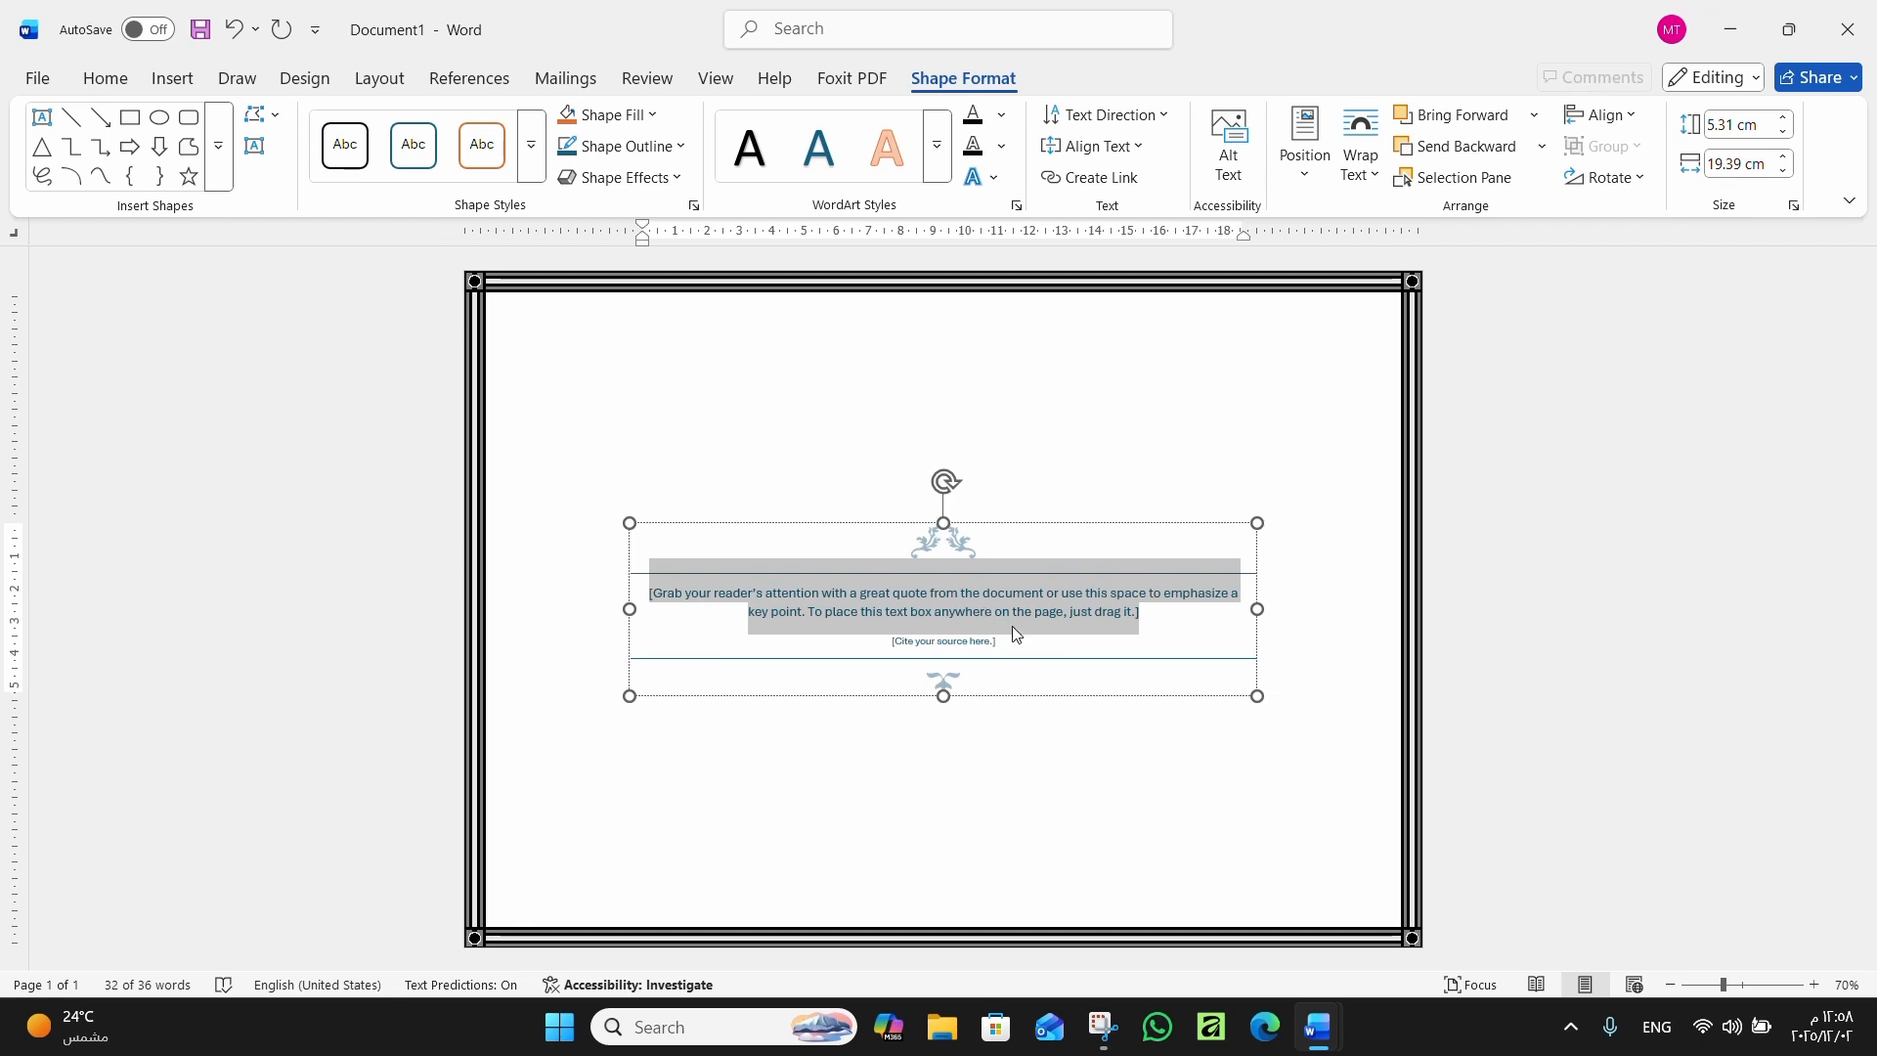
pyautogui.press('Delete')
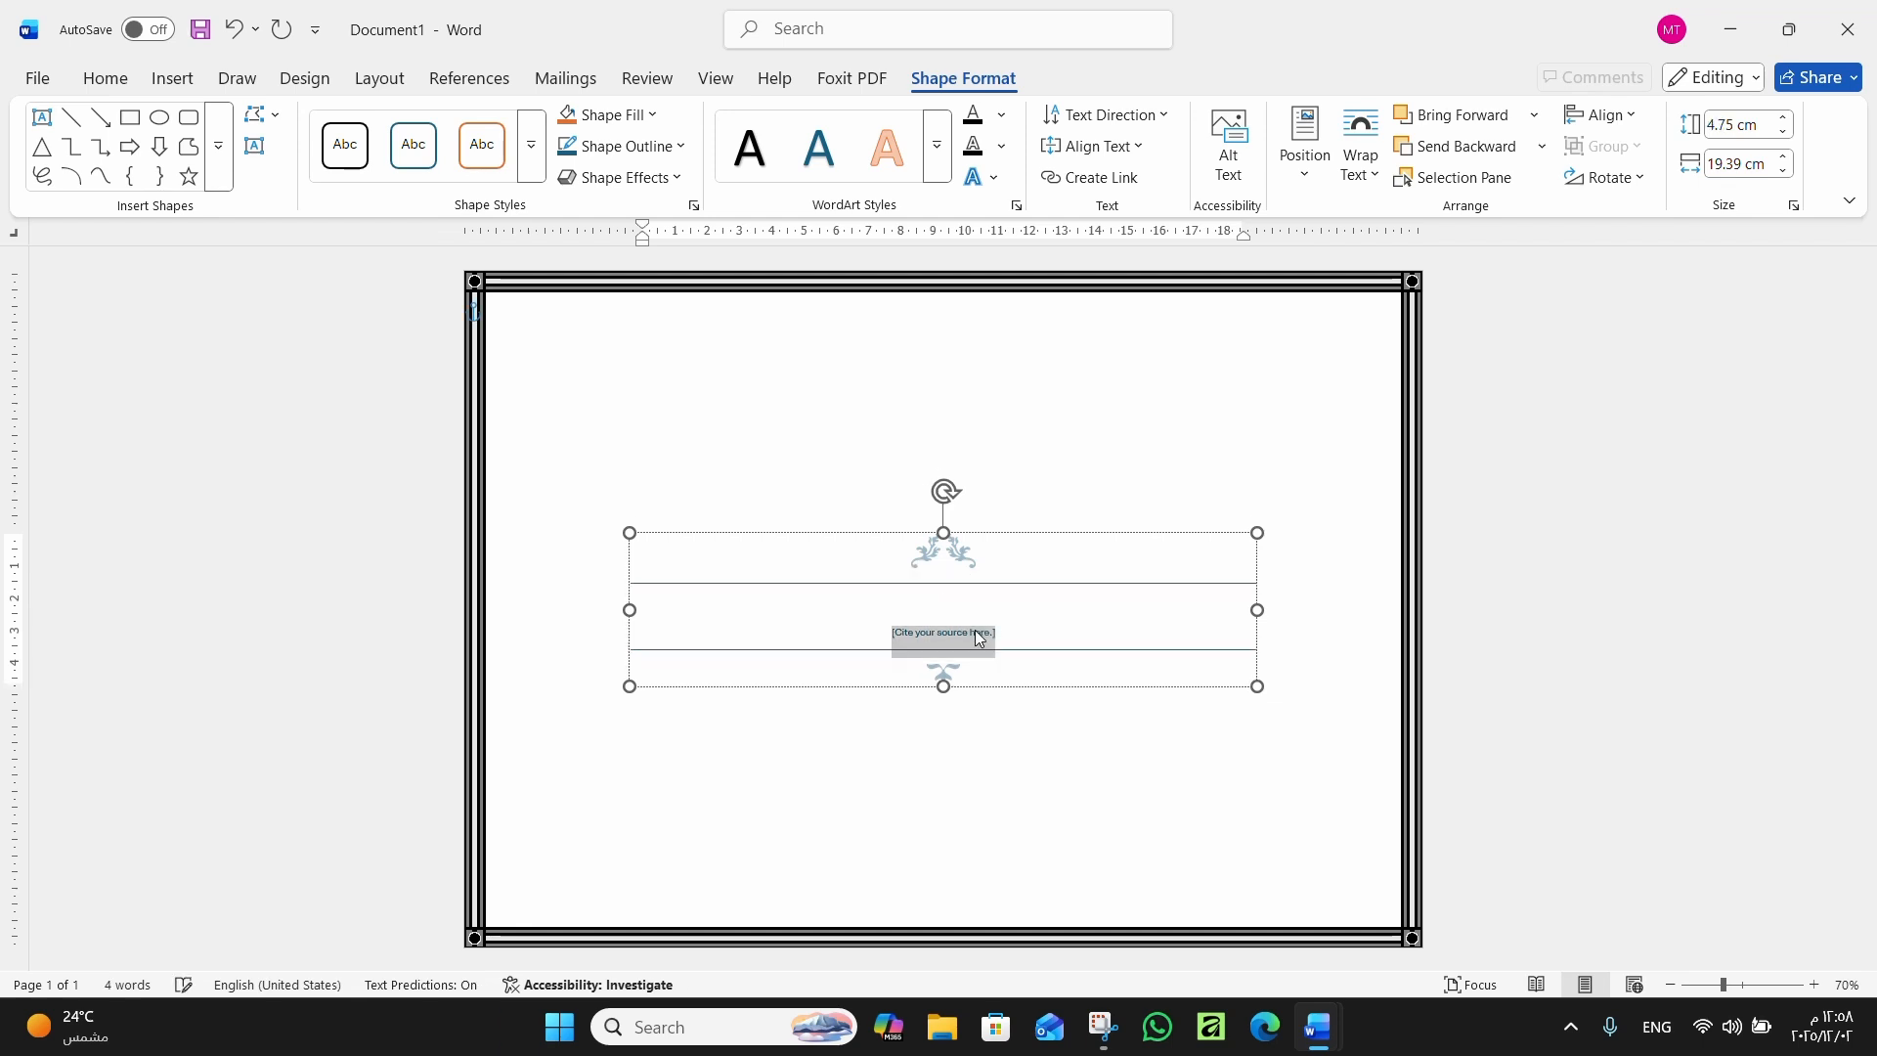
pyautogui.press('Delete')
pyautogui.click(933, 626)
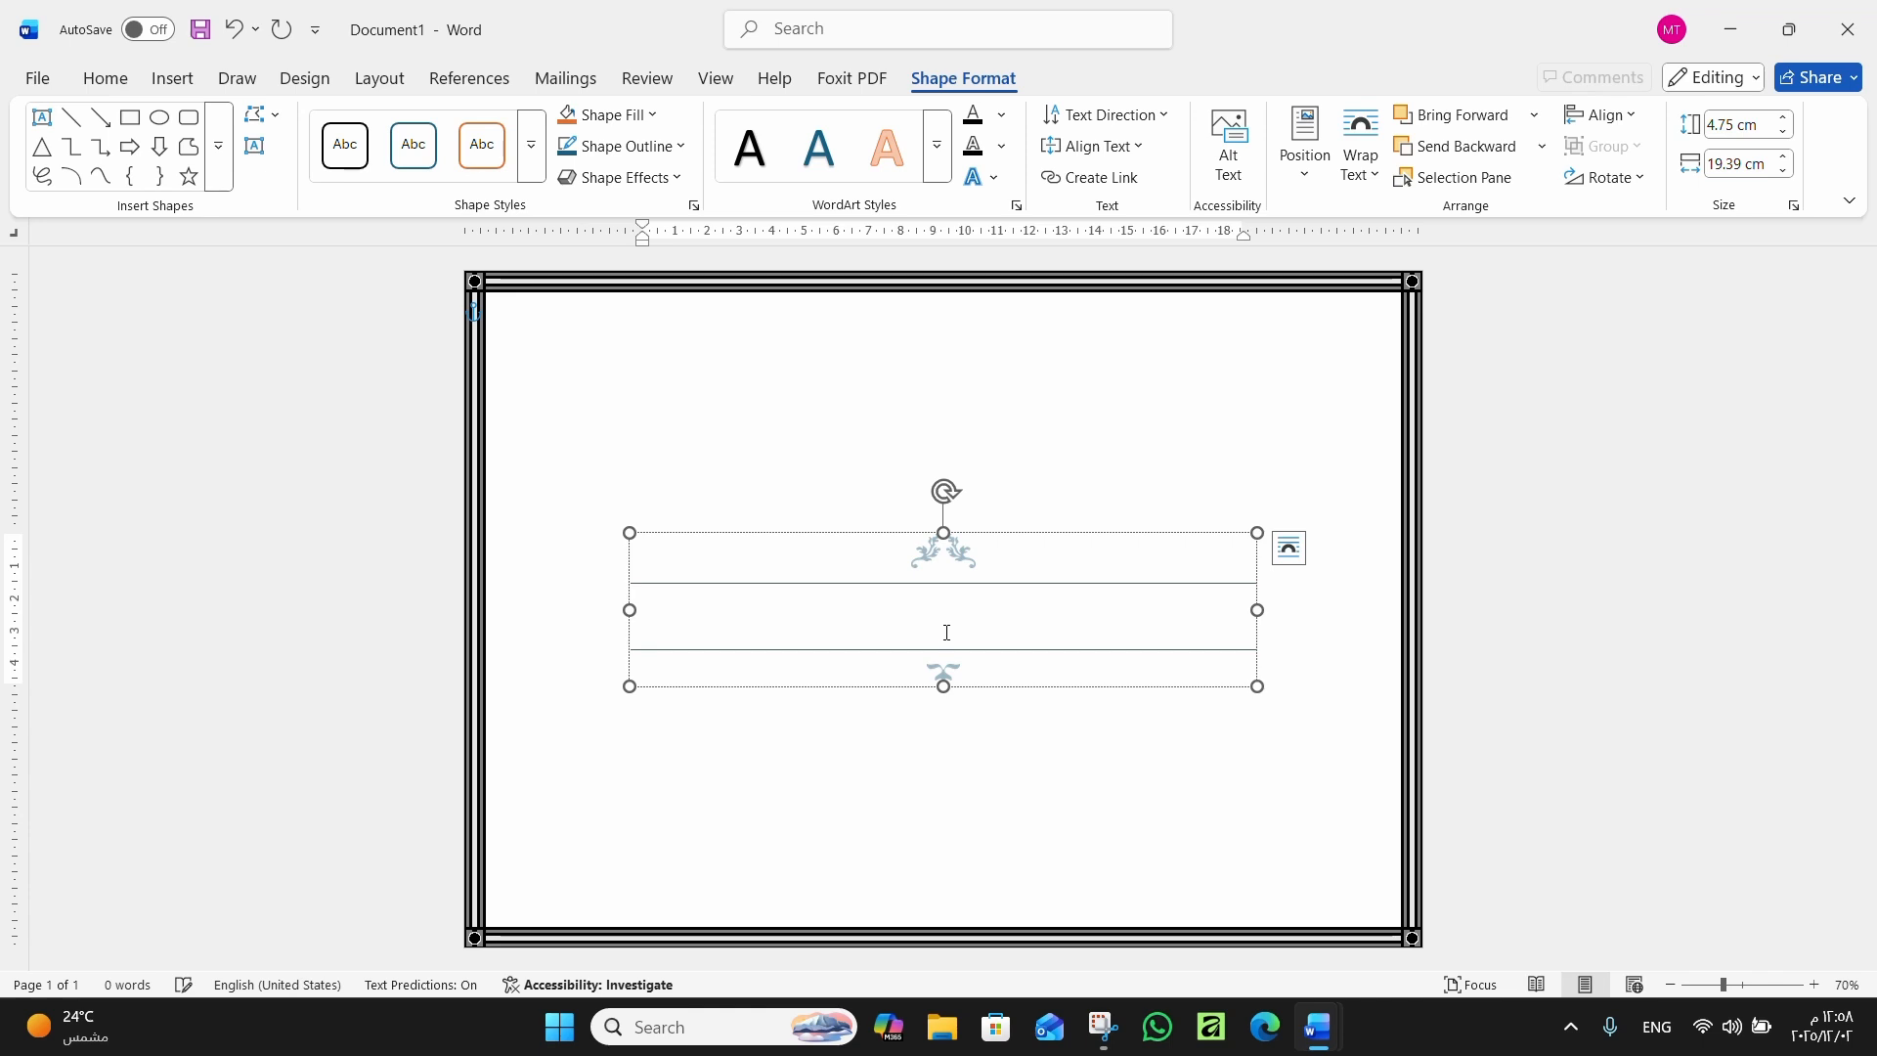
# Remove the leftover empty line from the Filigree text box and centre the remaining paragraph
pyautogui.press('BackSpace')
pyautogui.click(947, 626)
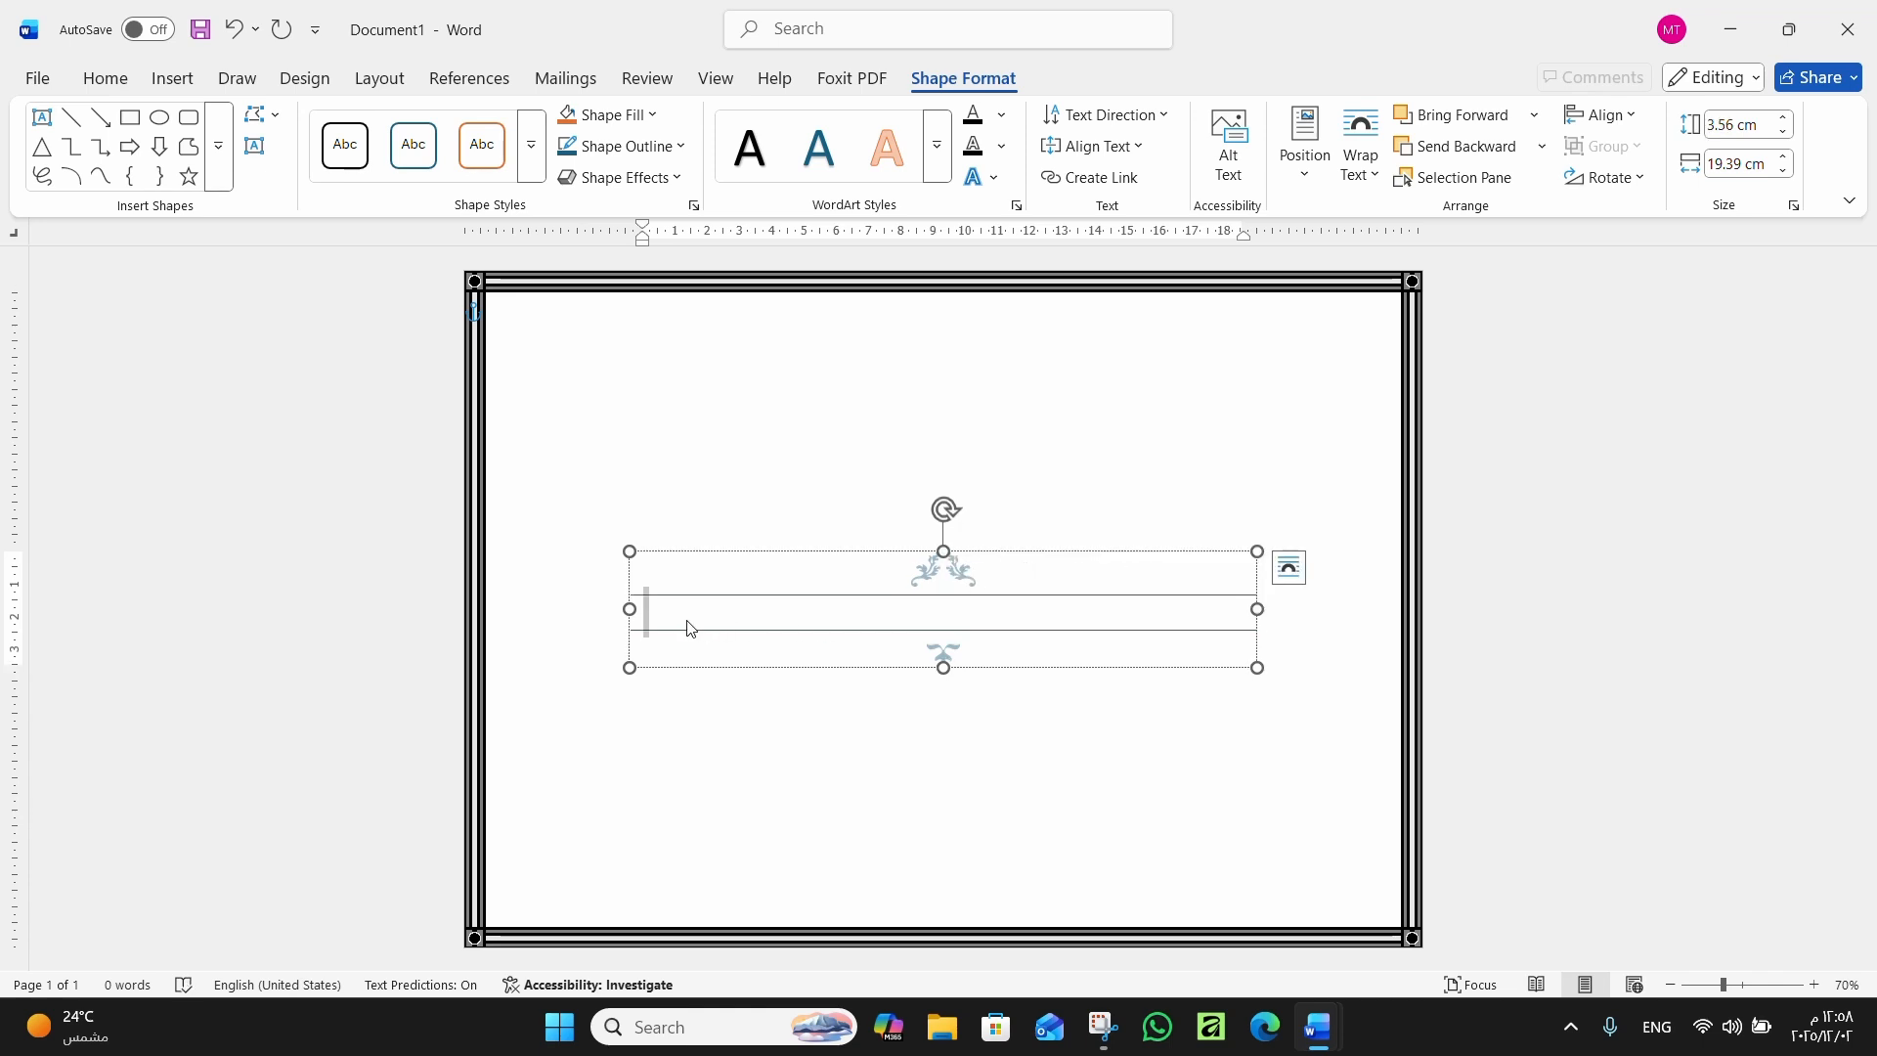
pyautogui.click(650, 610)
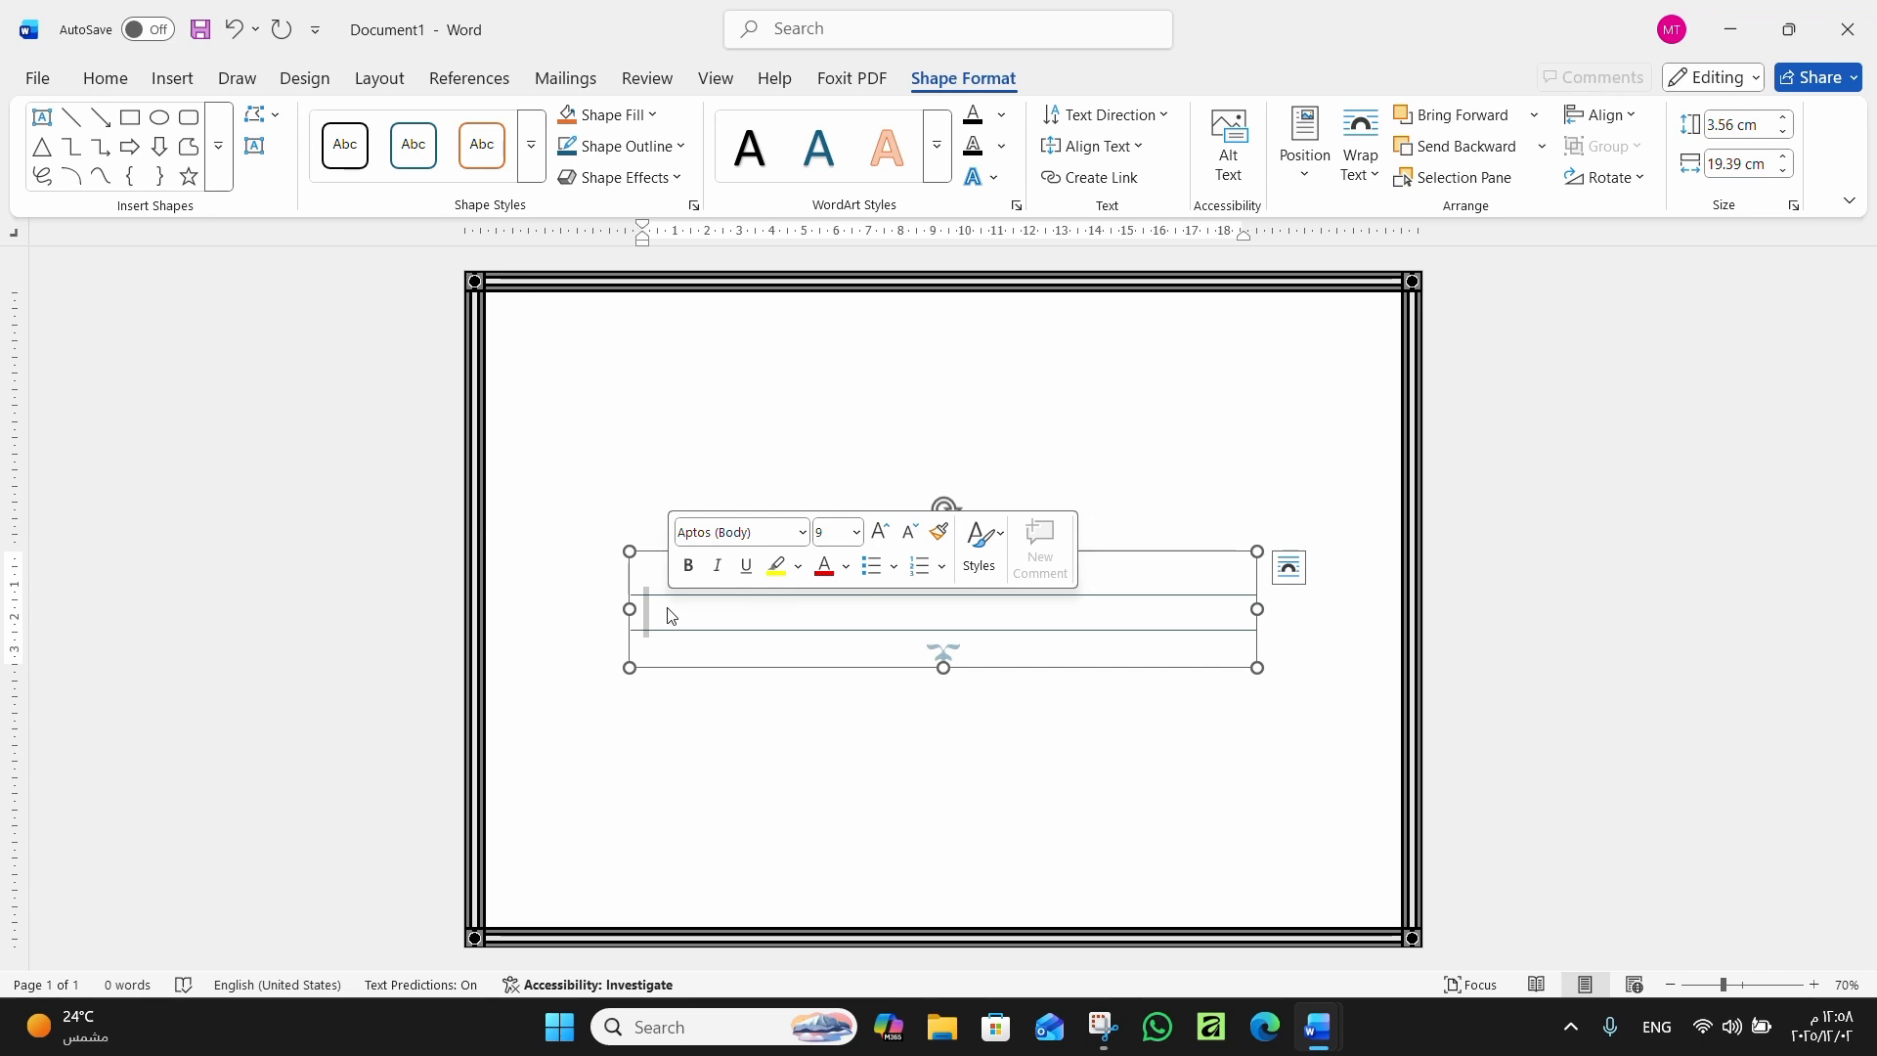
pyautogui.click(104, 78)
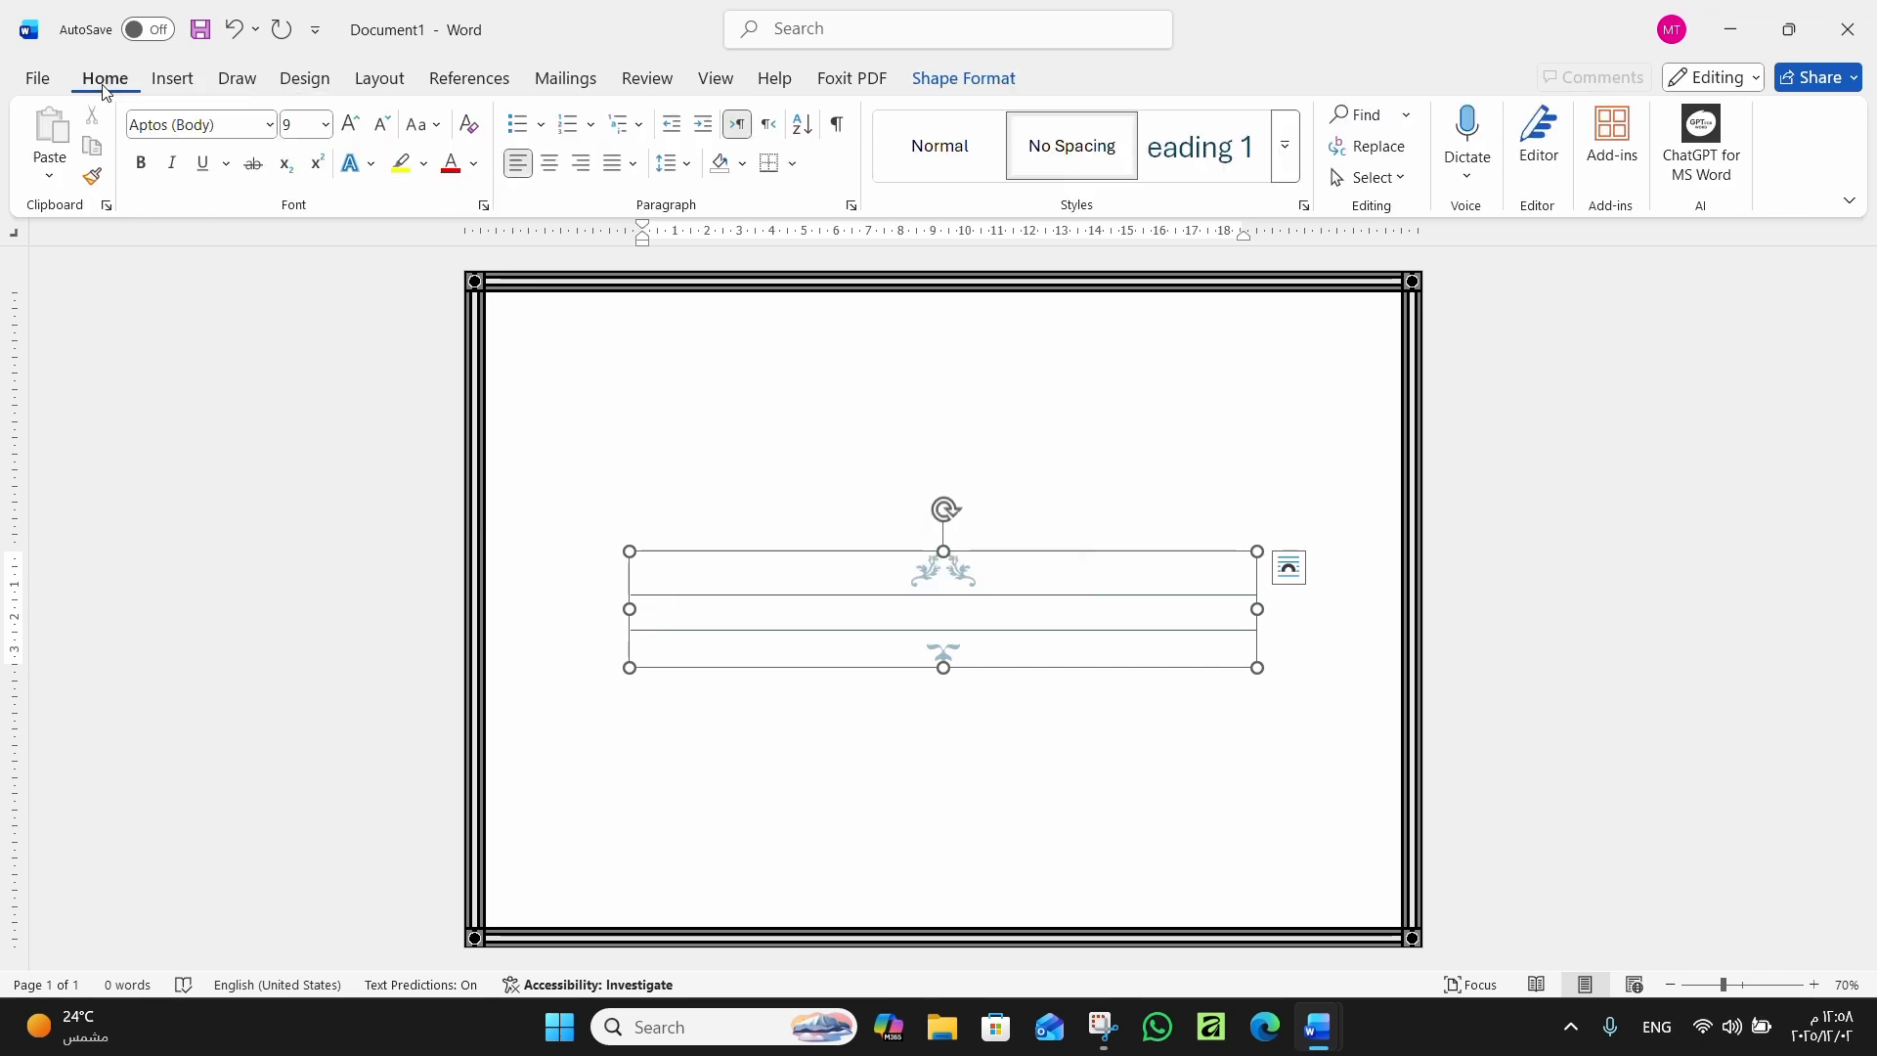
pyautogui.click(549, 164)
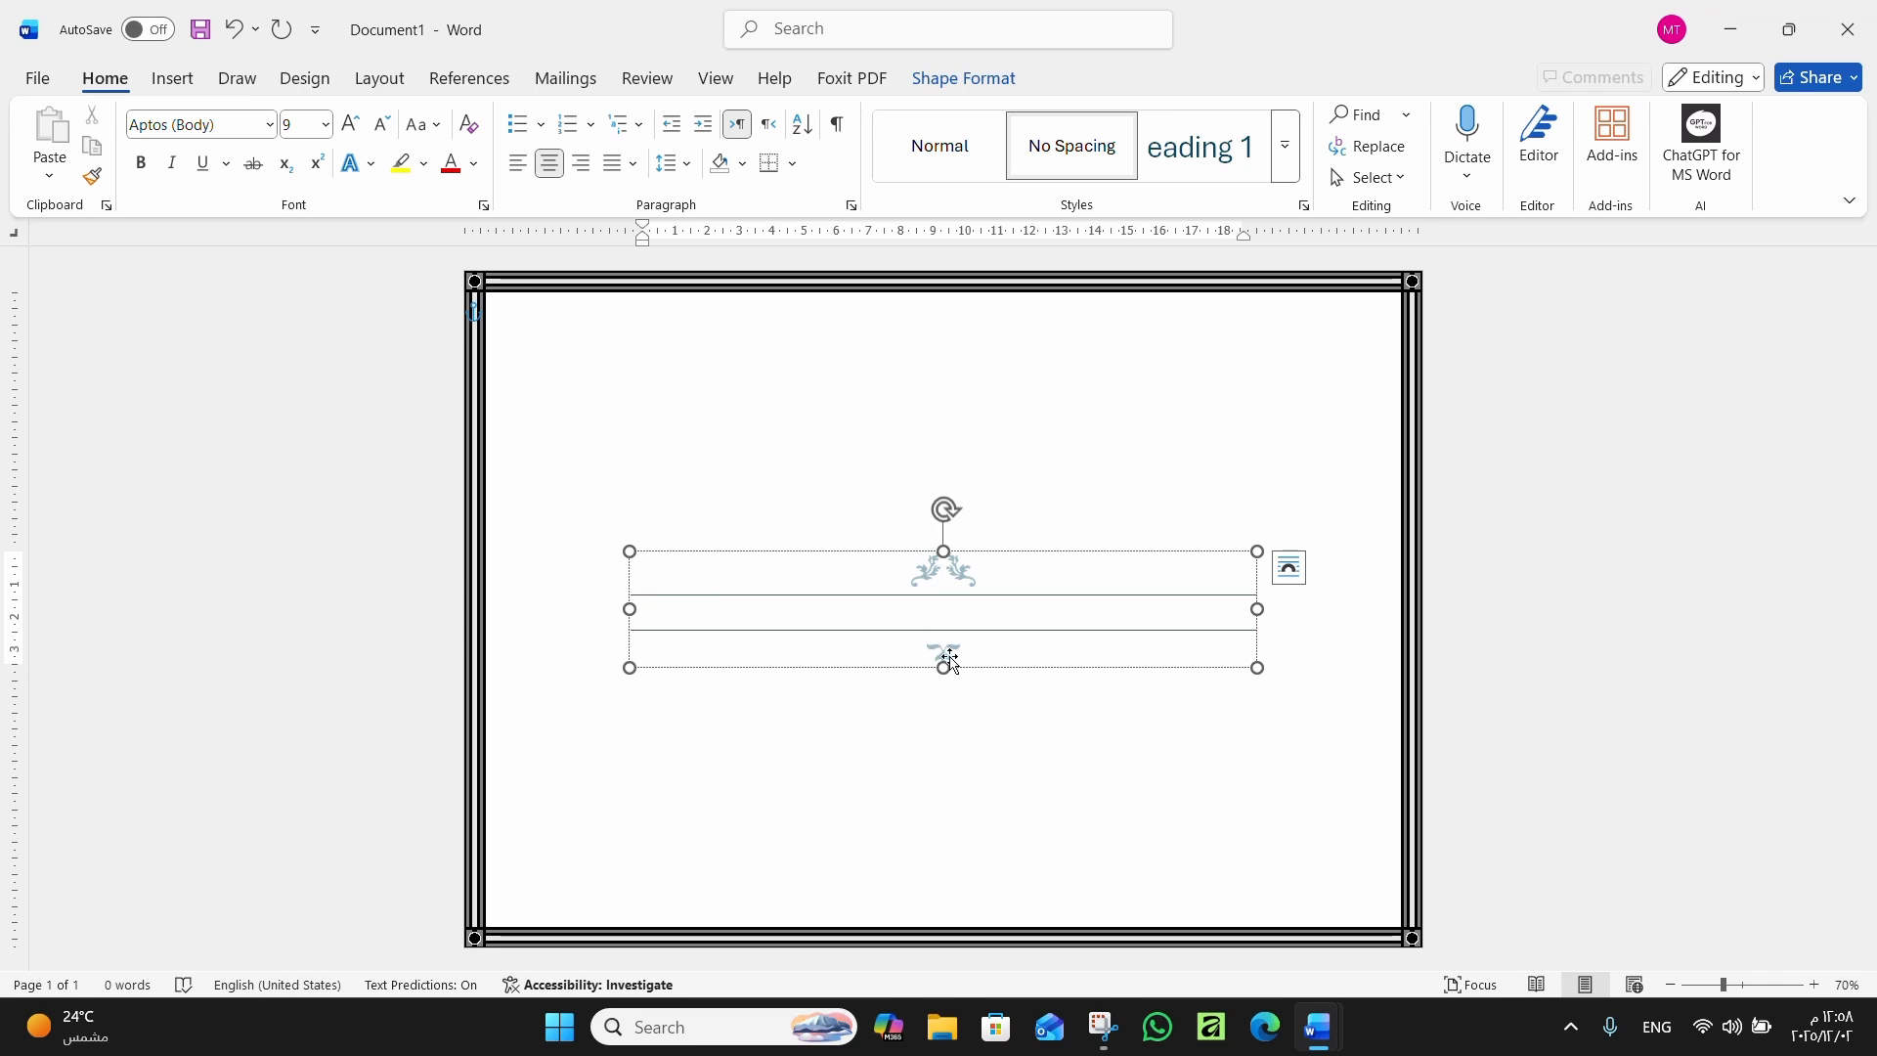
# Copy the finished certificate's text from "Certificate of Appreciation" through "Friendship Will Be Long Remembered" and paste it into the new document's text box
pyautogui.moveTo(1314, 1023)
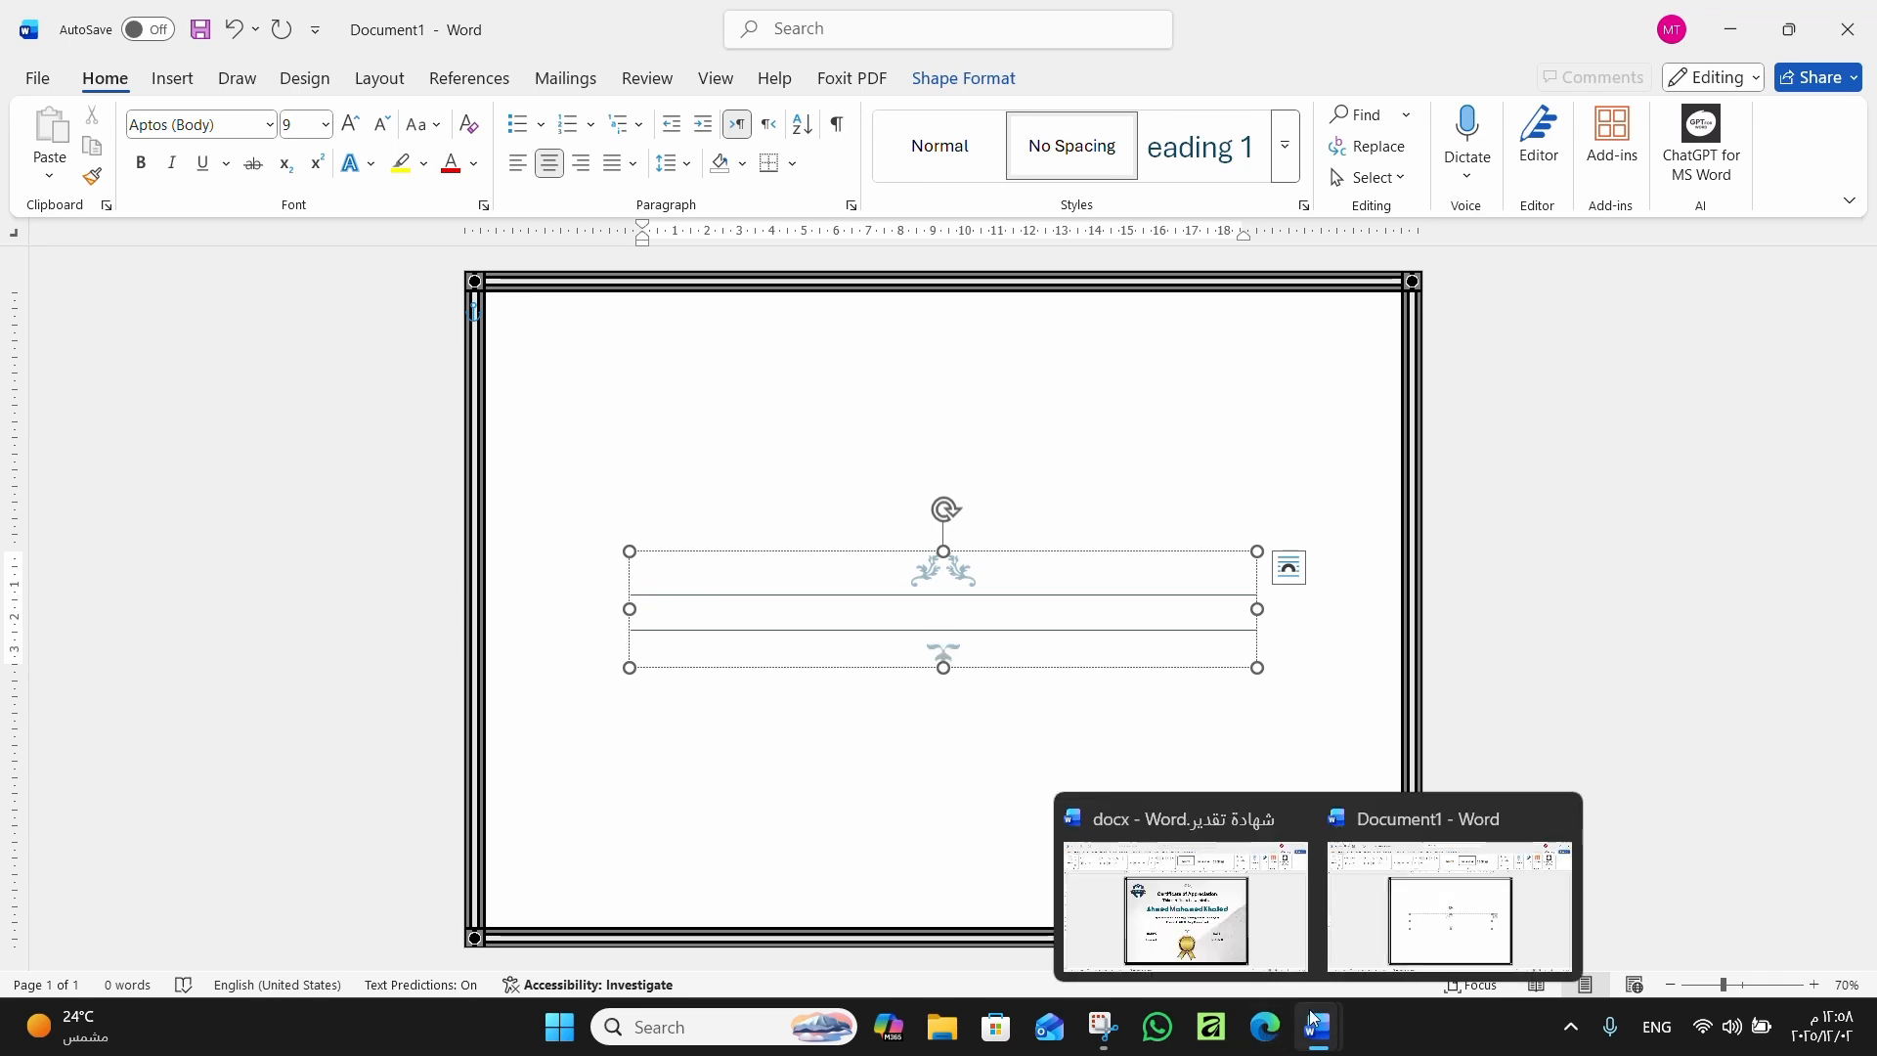
pyautogui.click(1253, 929)
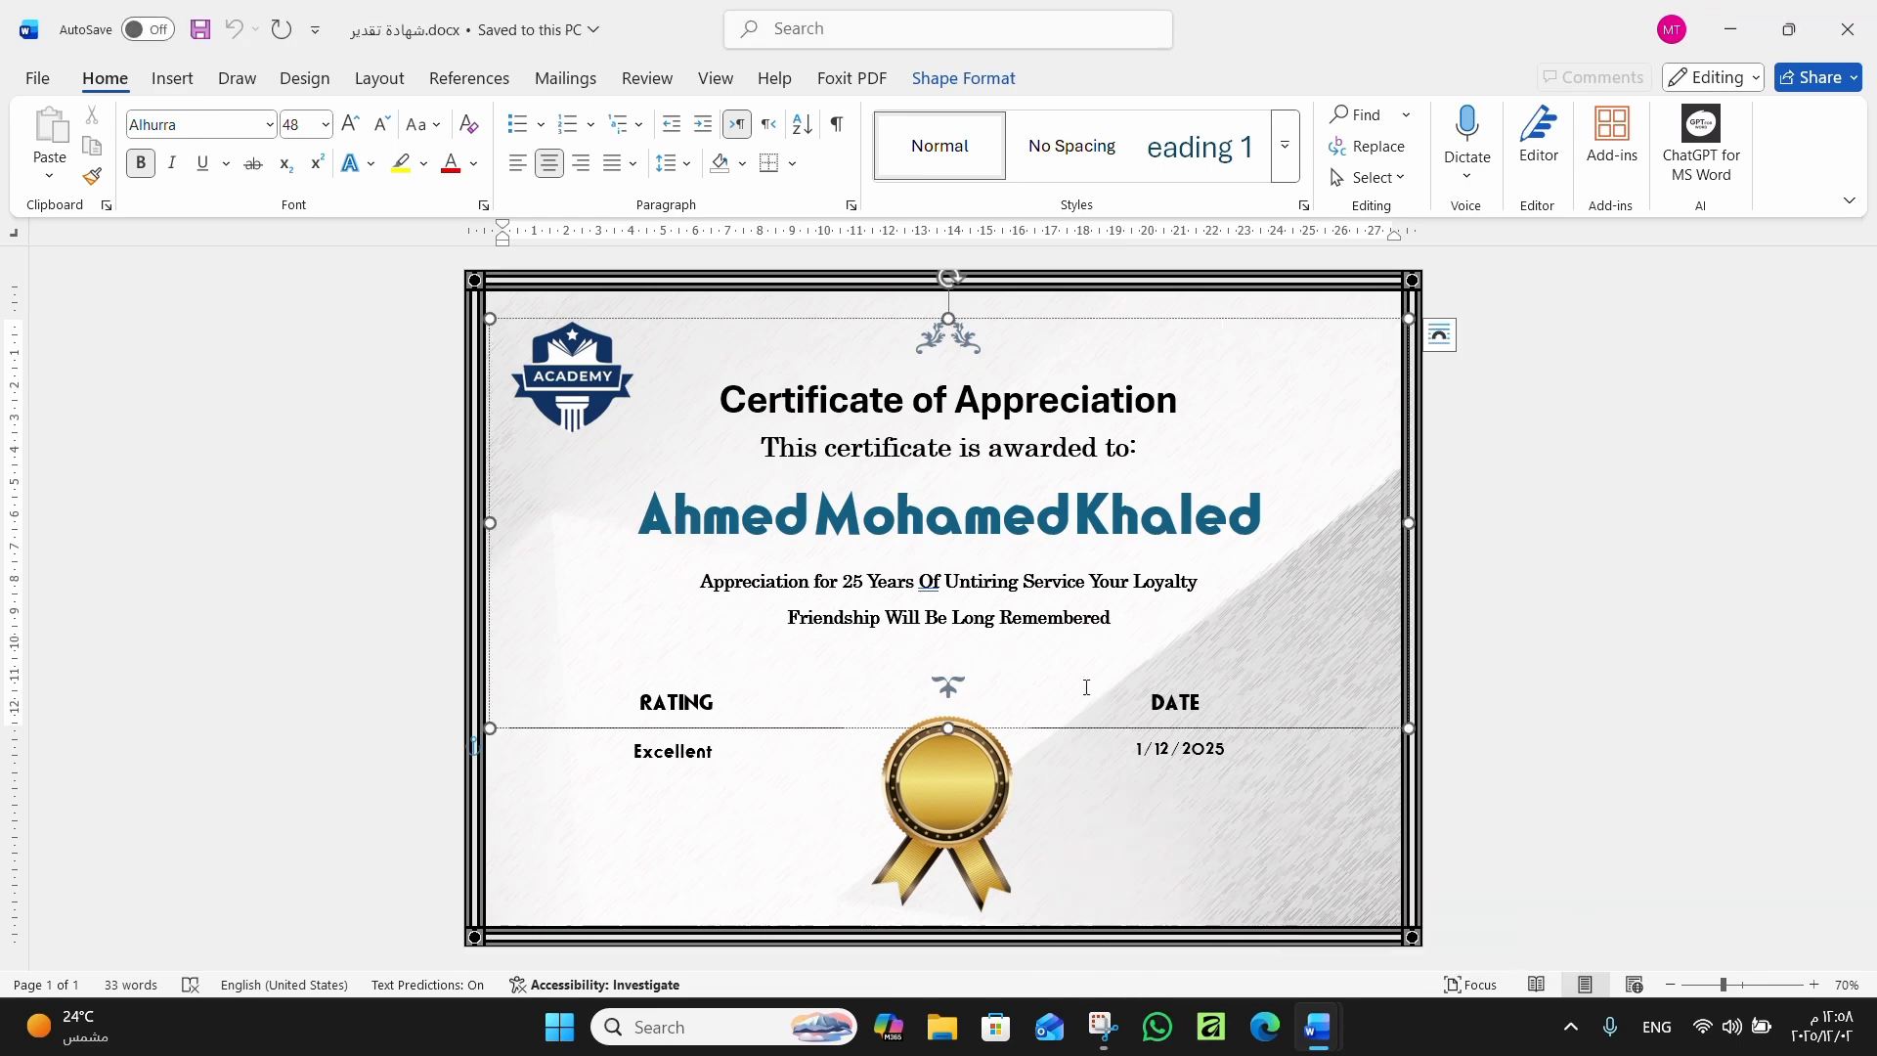
pyautogui.click(735, 391)
pyautogui.keyDown('shift'); pyautogui.click(1125, 627); pyautogui.keyUp('shift')
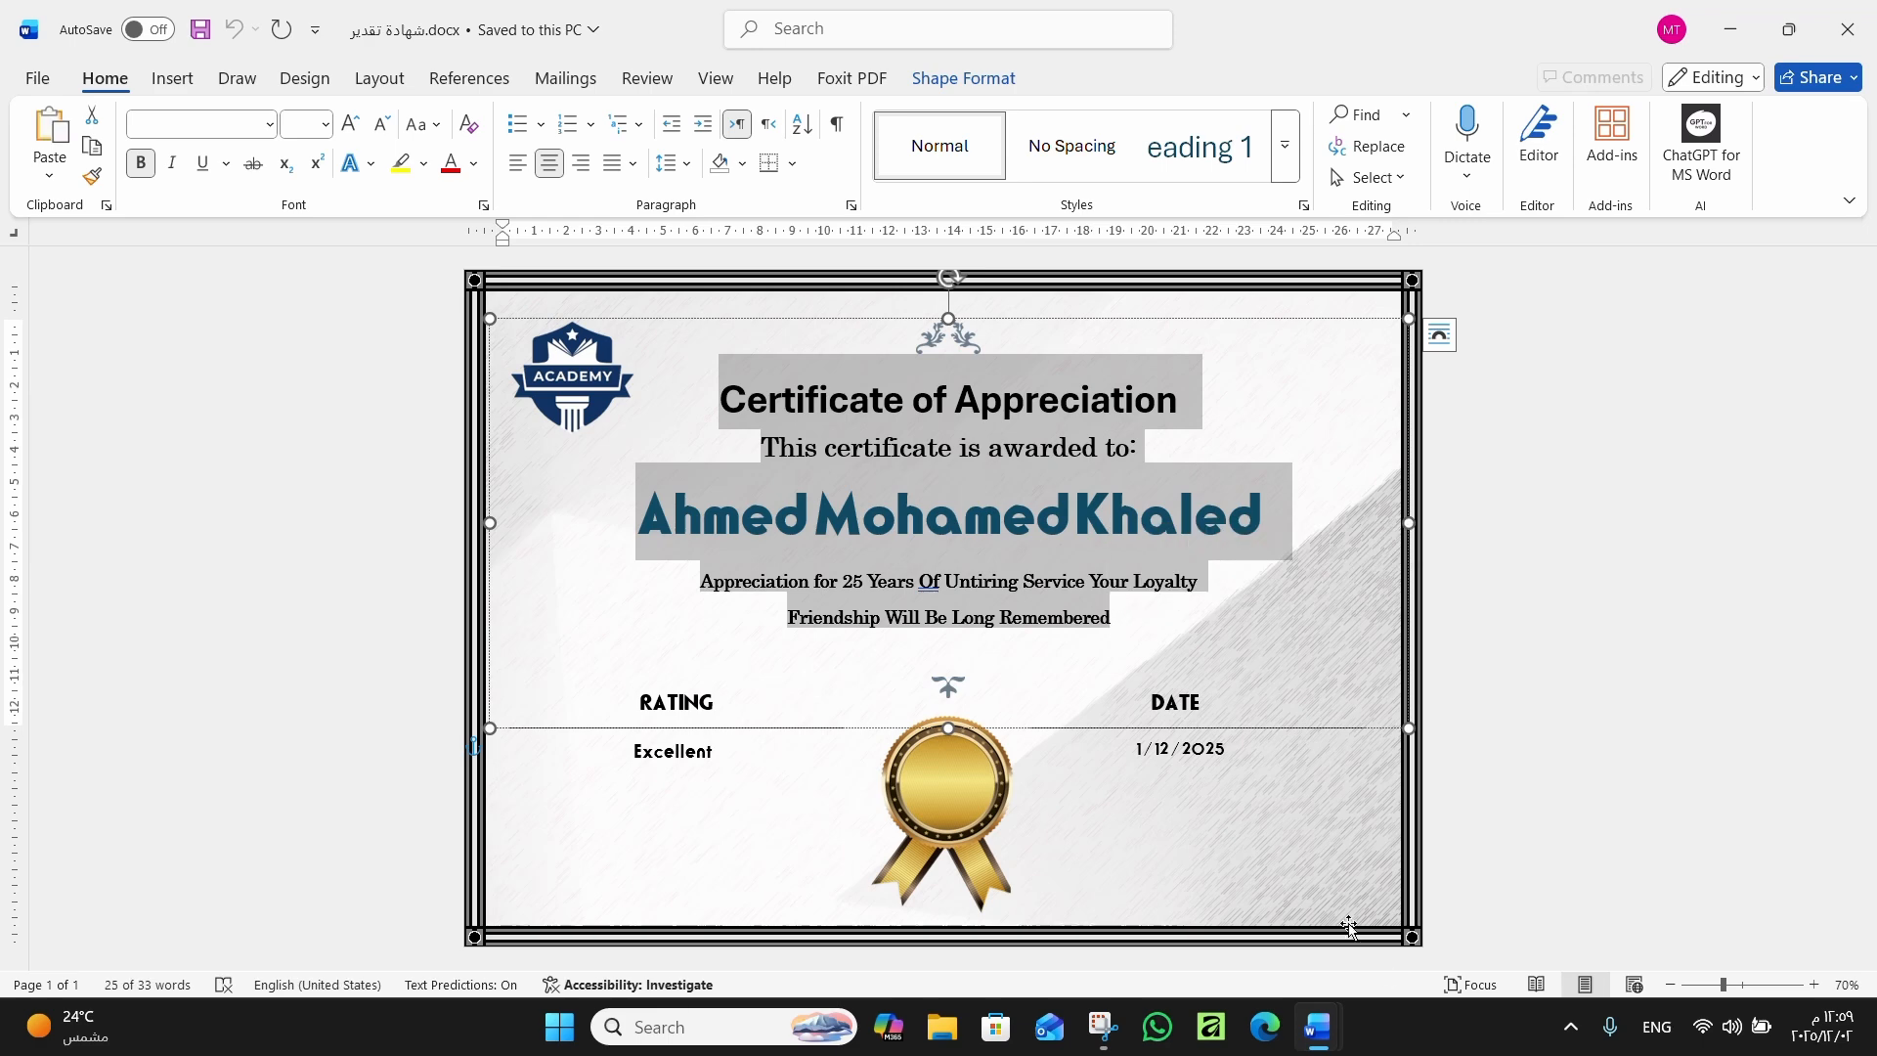
pyautogui.moveTo(1317, 1026)
pyautogui.click(1447, 914)
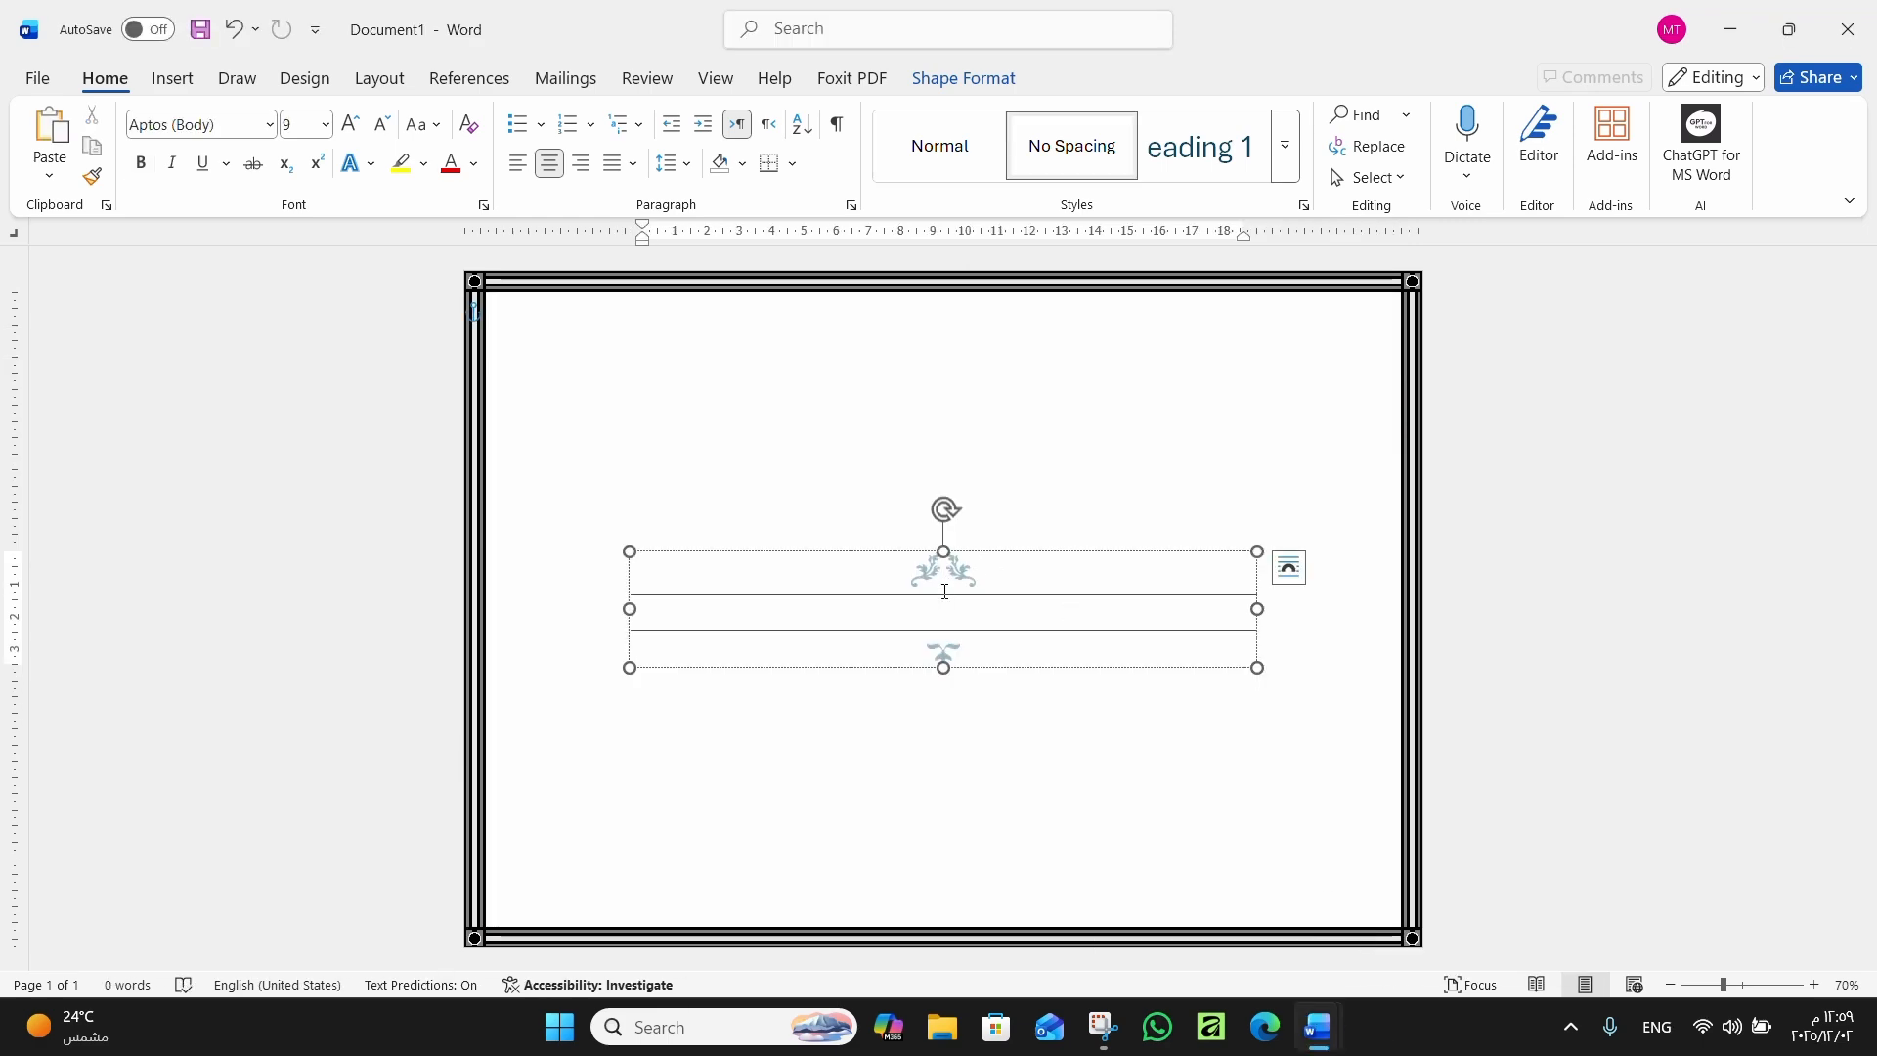
pyautogui.rightClick(931, 618)
pyautogui.click(996, 330)
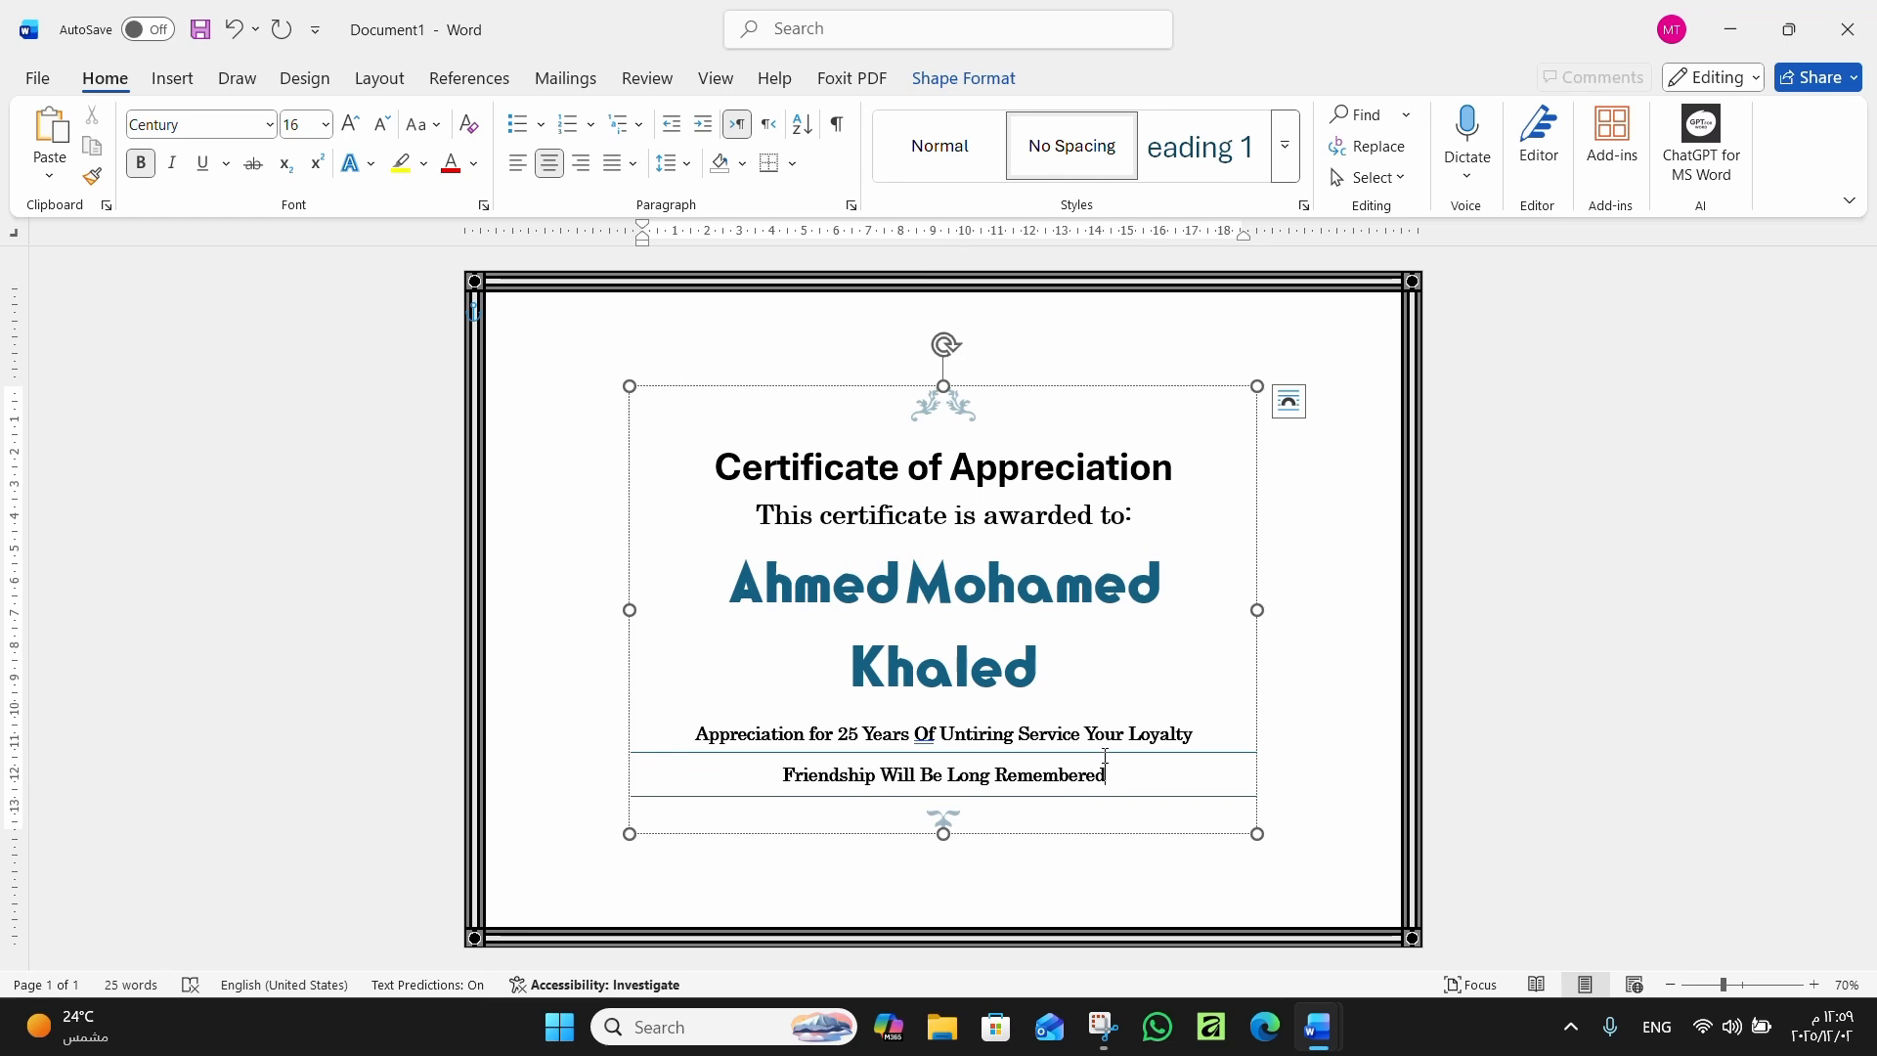
# Delete the pasted last line "Friendship Will Be Long Remembered", leaving an empty line in its place
pyautogui.moveTo(1113, 775); pyautogui.dragTo(784, 775)
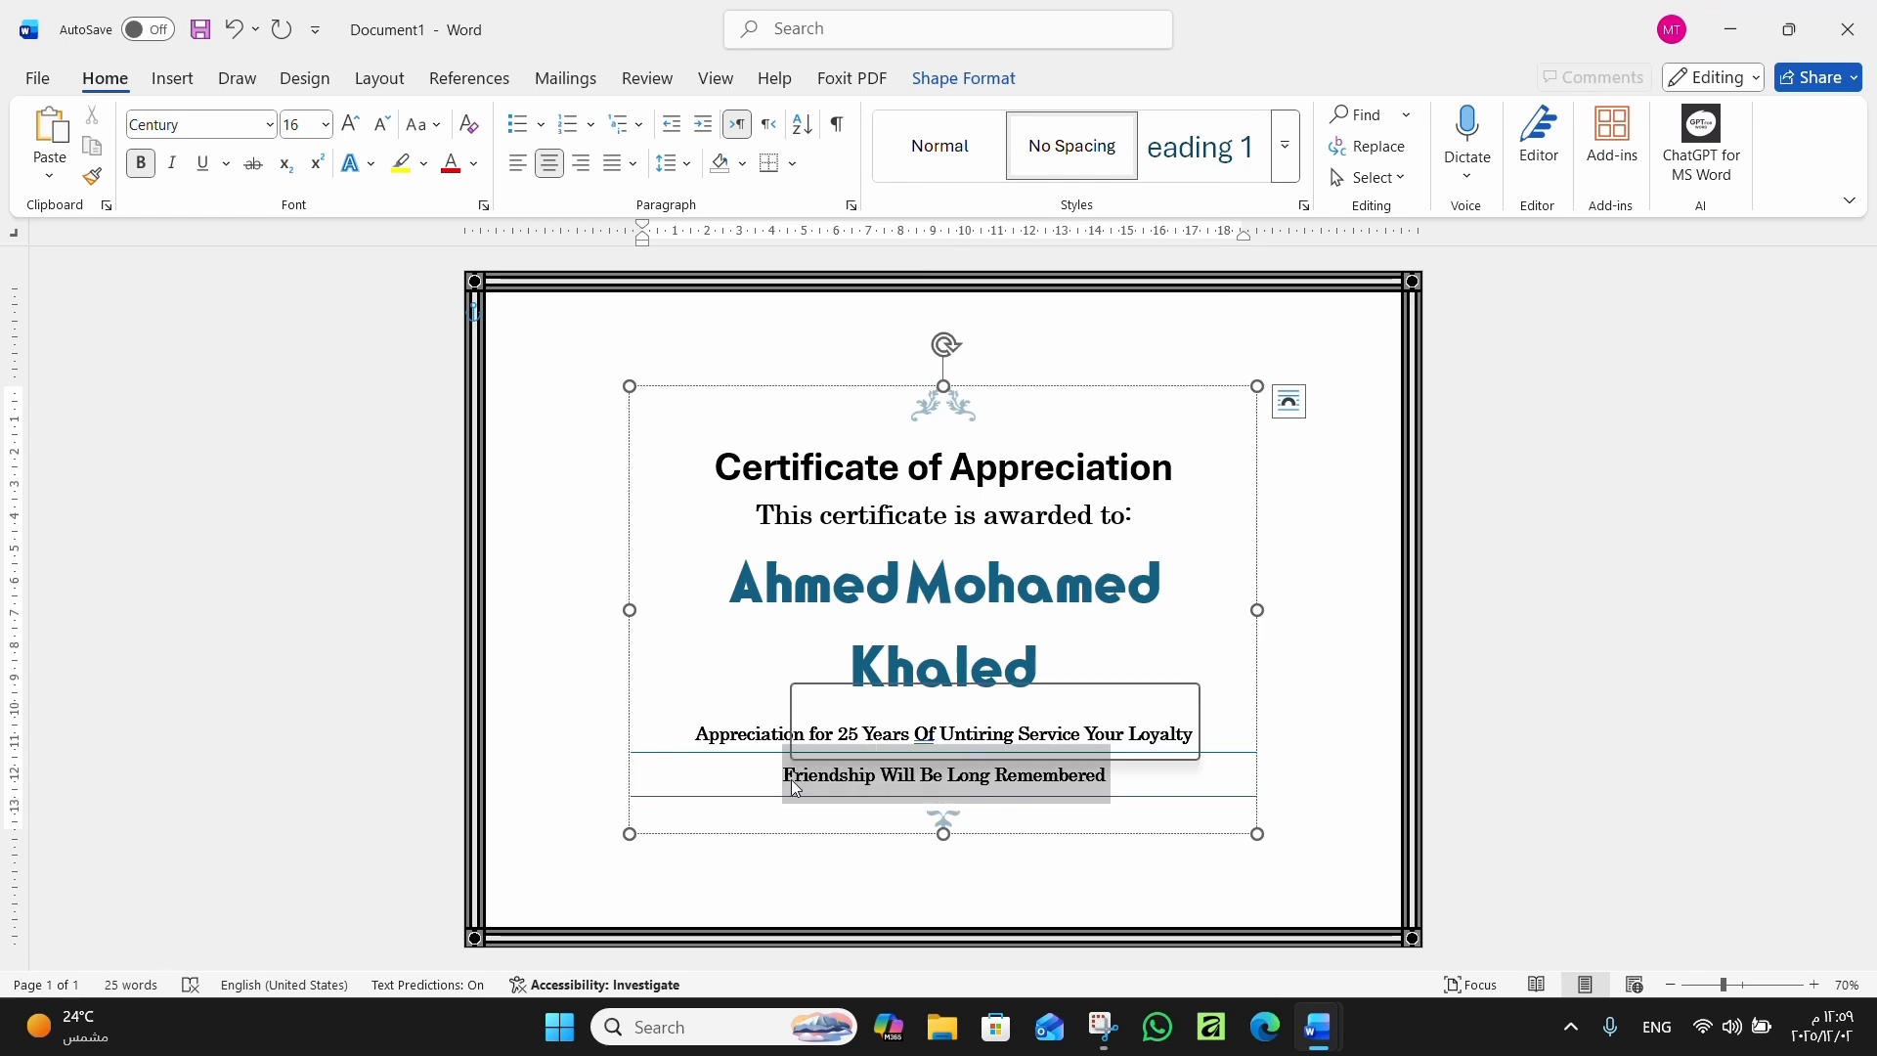
pyautogui.press('BackSpace')
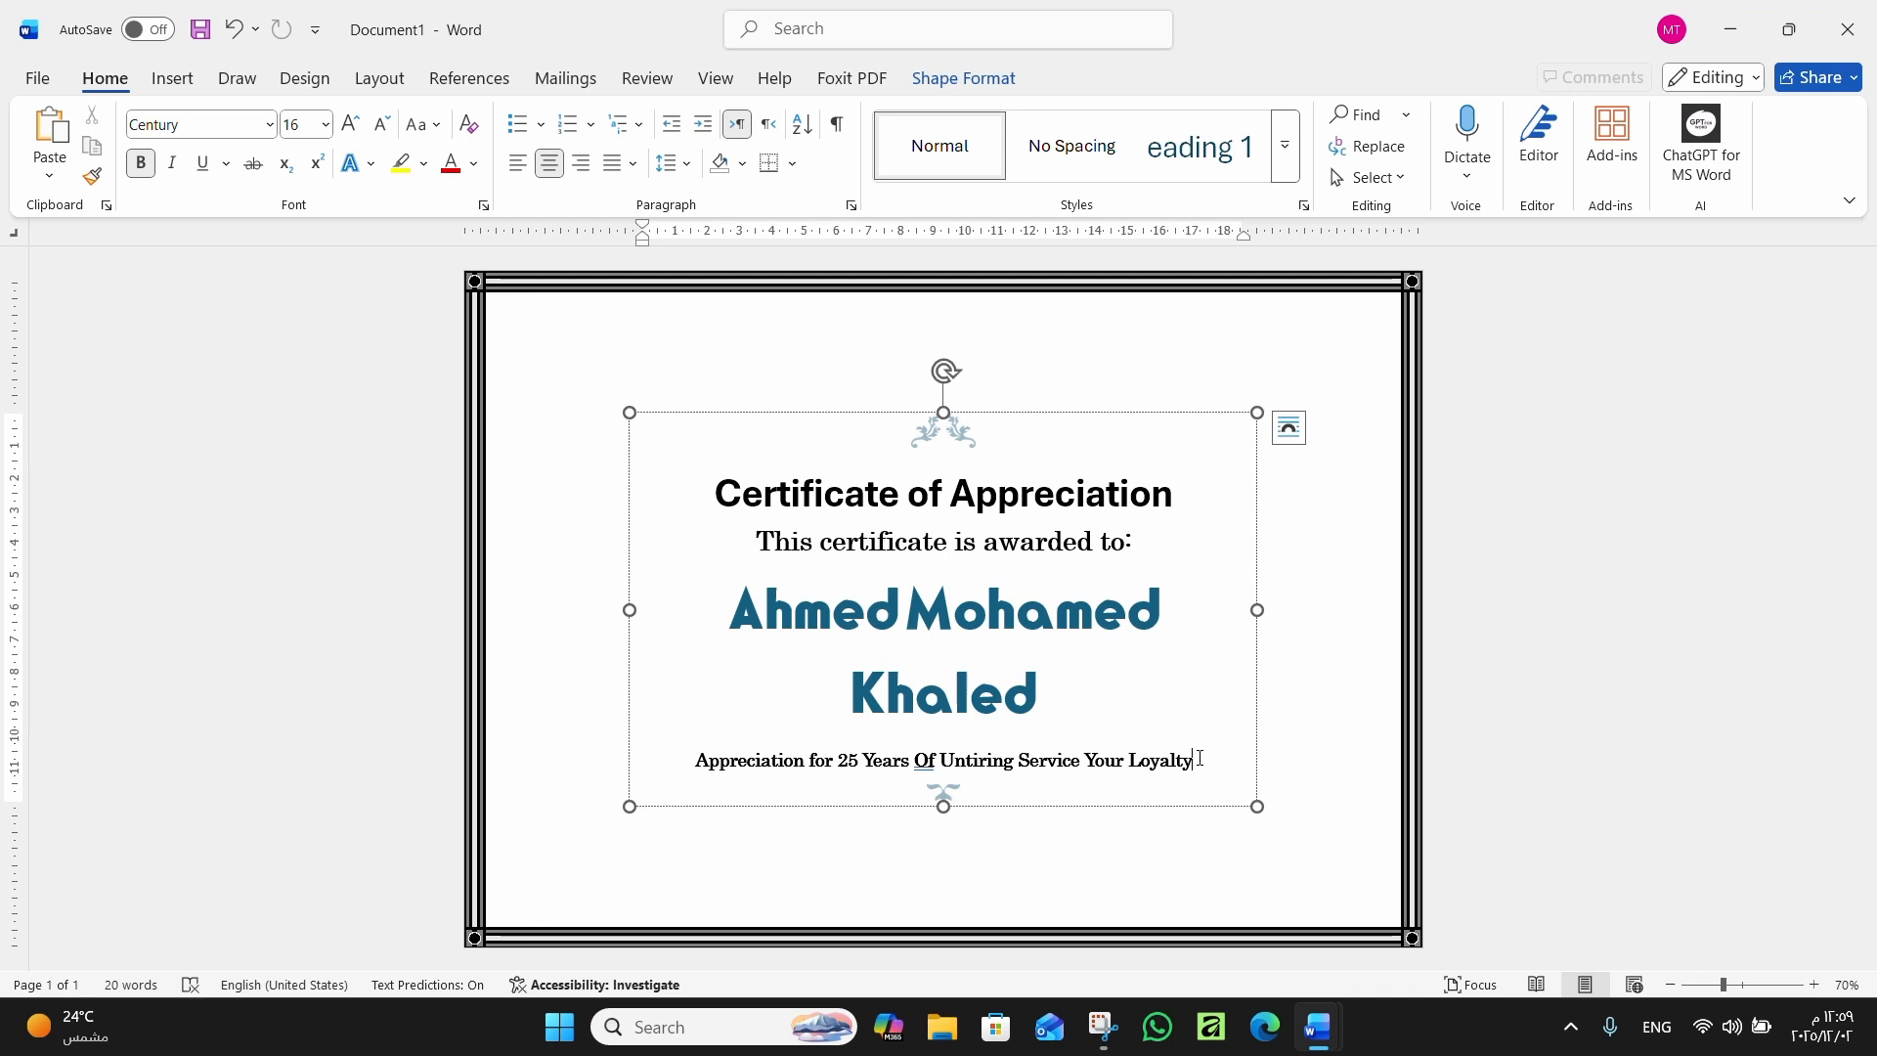
pyautogui.hotkey('ctrl', 'z')
# Copy only the line "Friendship Will Be Long Remembered" from the finished certificate and paste it under the appreciation line in the new document
pyautogui.moveTo(1316, 1026)
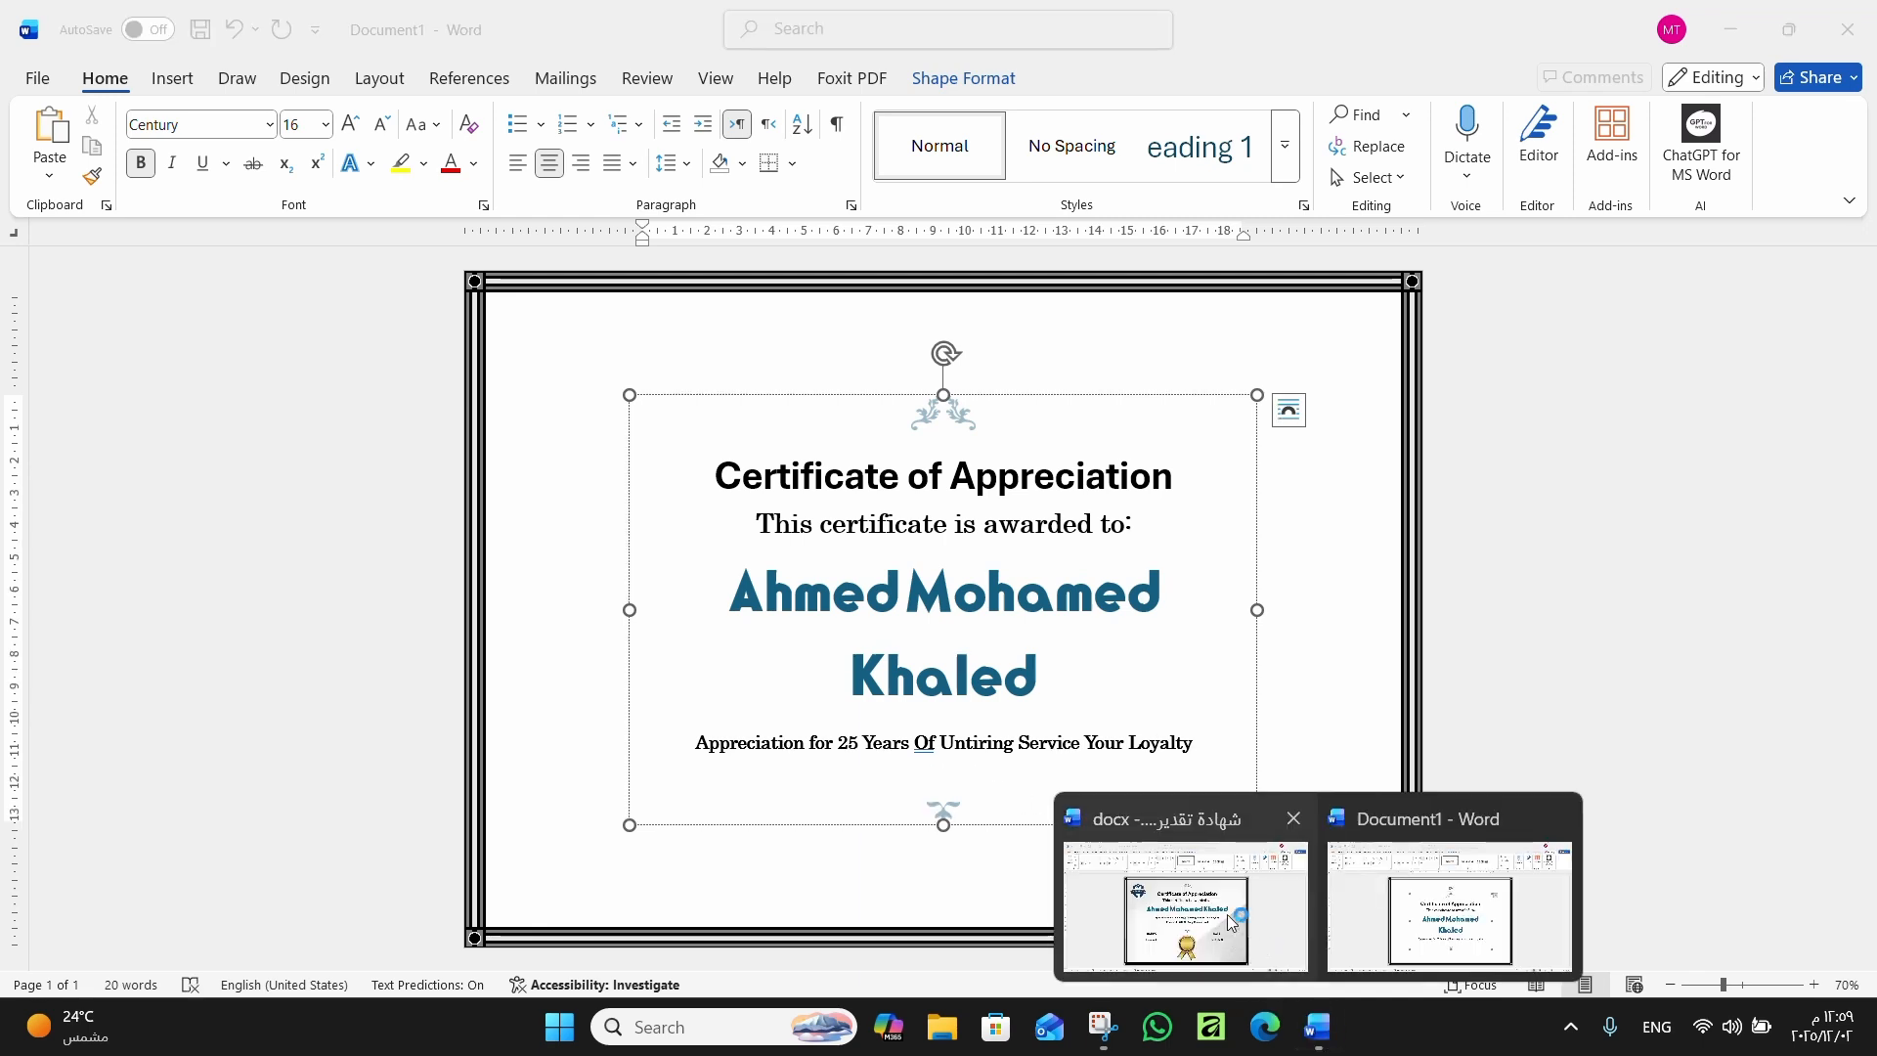
pyautogui.click(1173, 901)
pyautogui.click(793, 616)
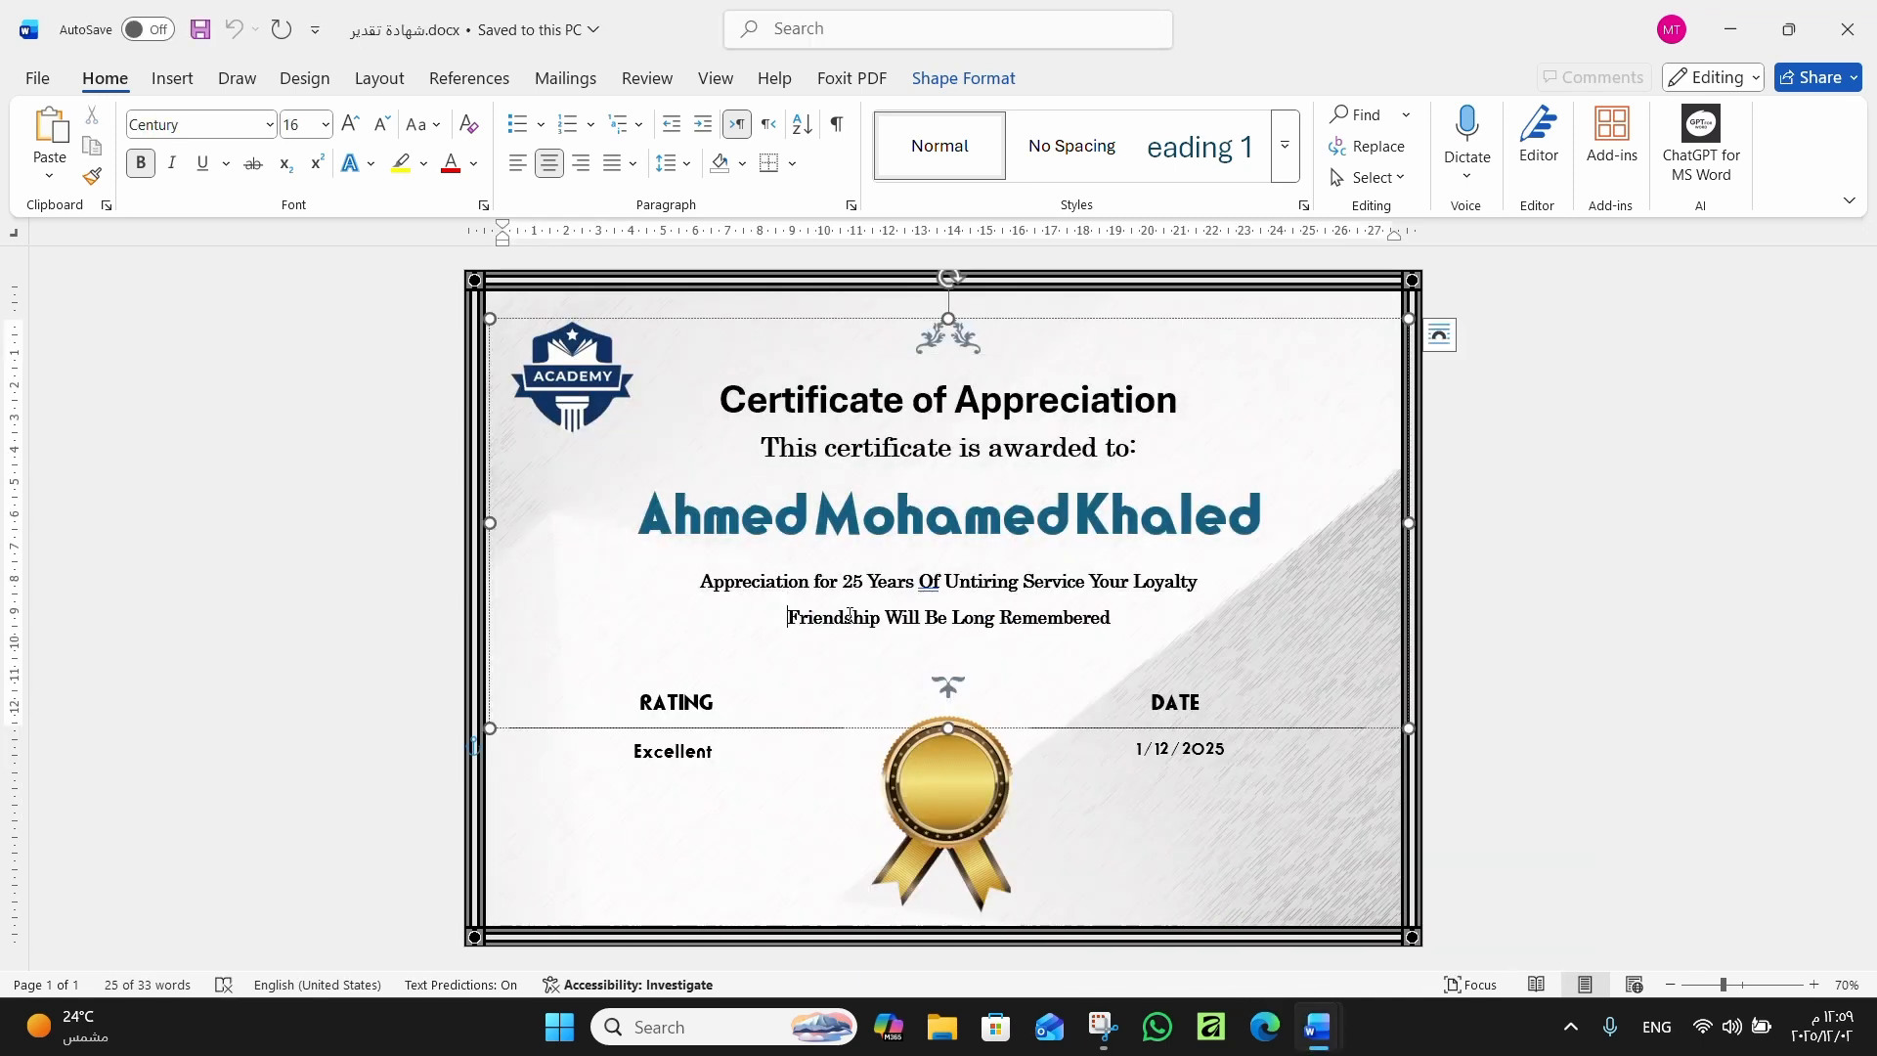
pyautogui.tripleClick(1113, 614)
pyautogui.hotkey('ctrl', 'c')
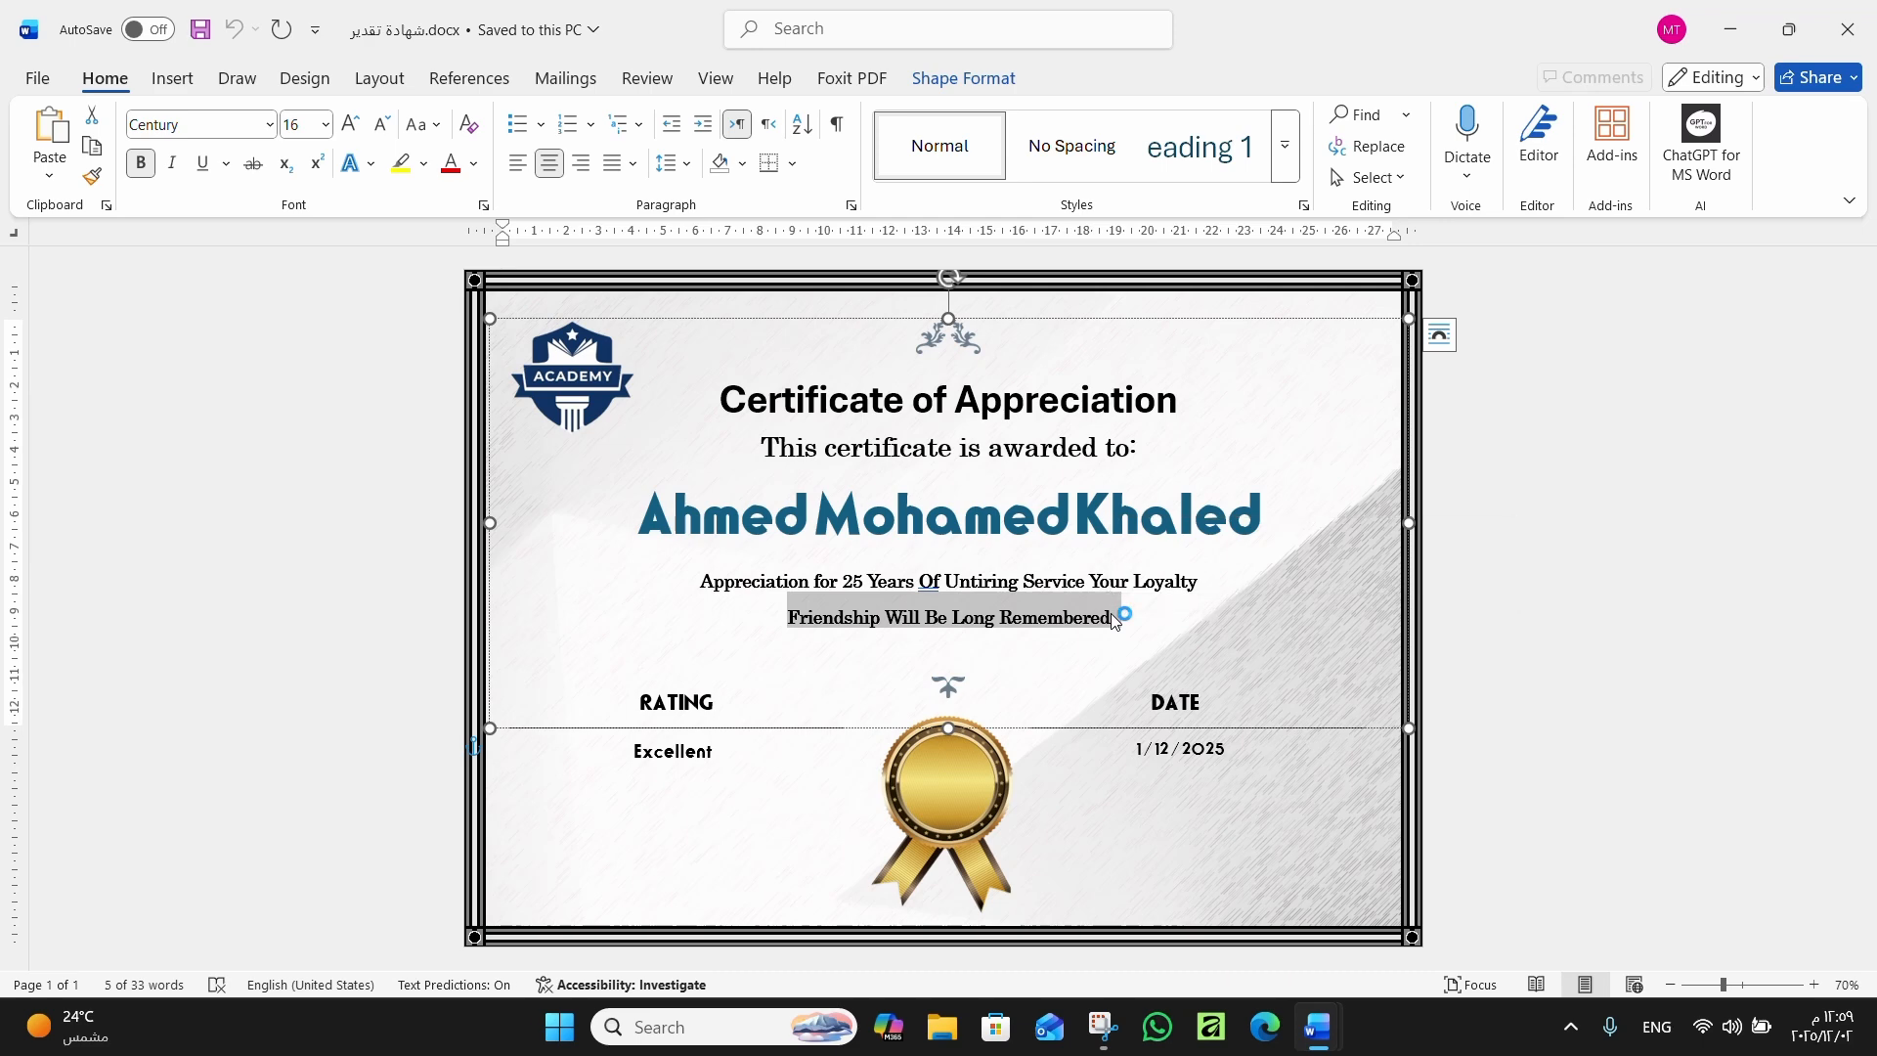
pyautogui.moveTo(1310, 1051)
pyautogui.click(1456, 895)
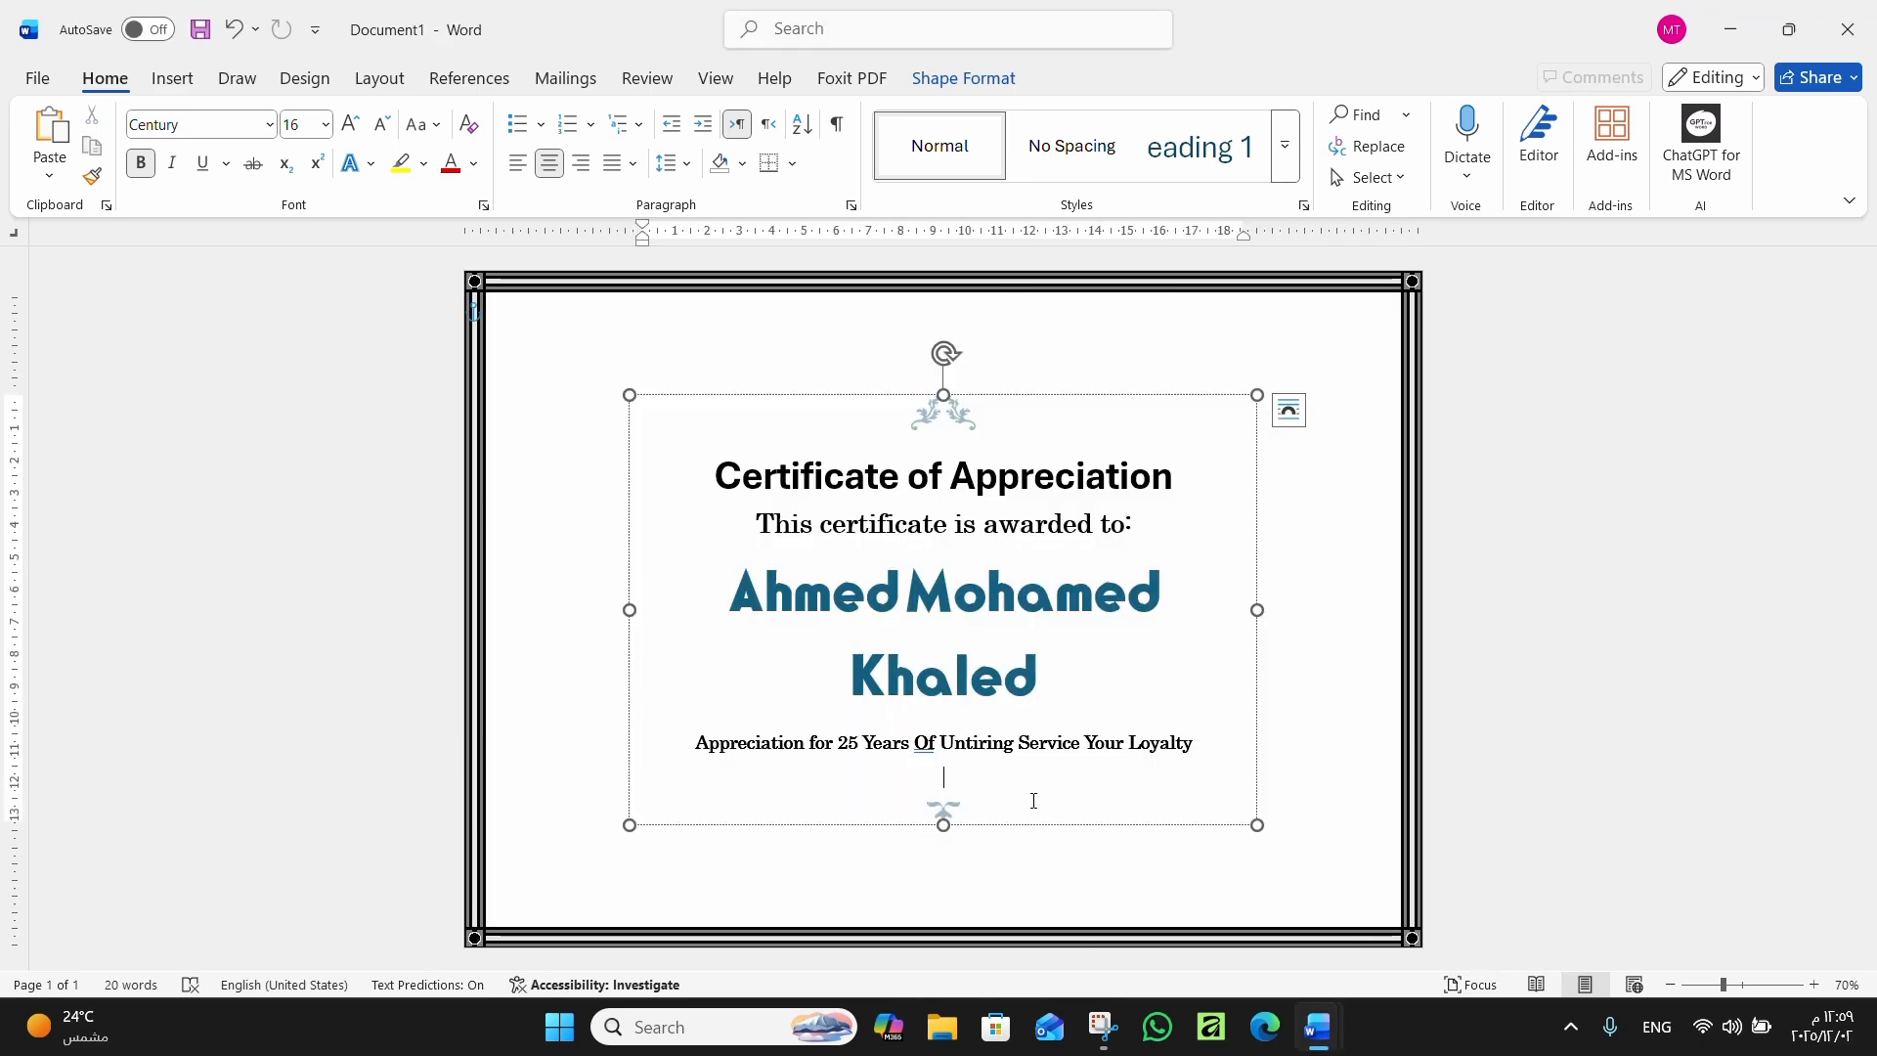
pyautogui.rightClick(964, 769)
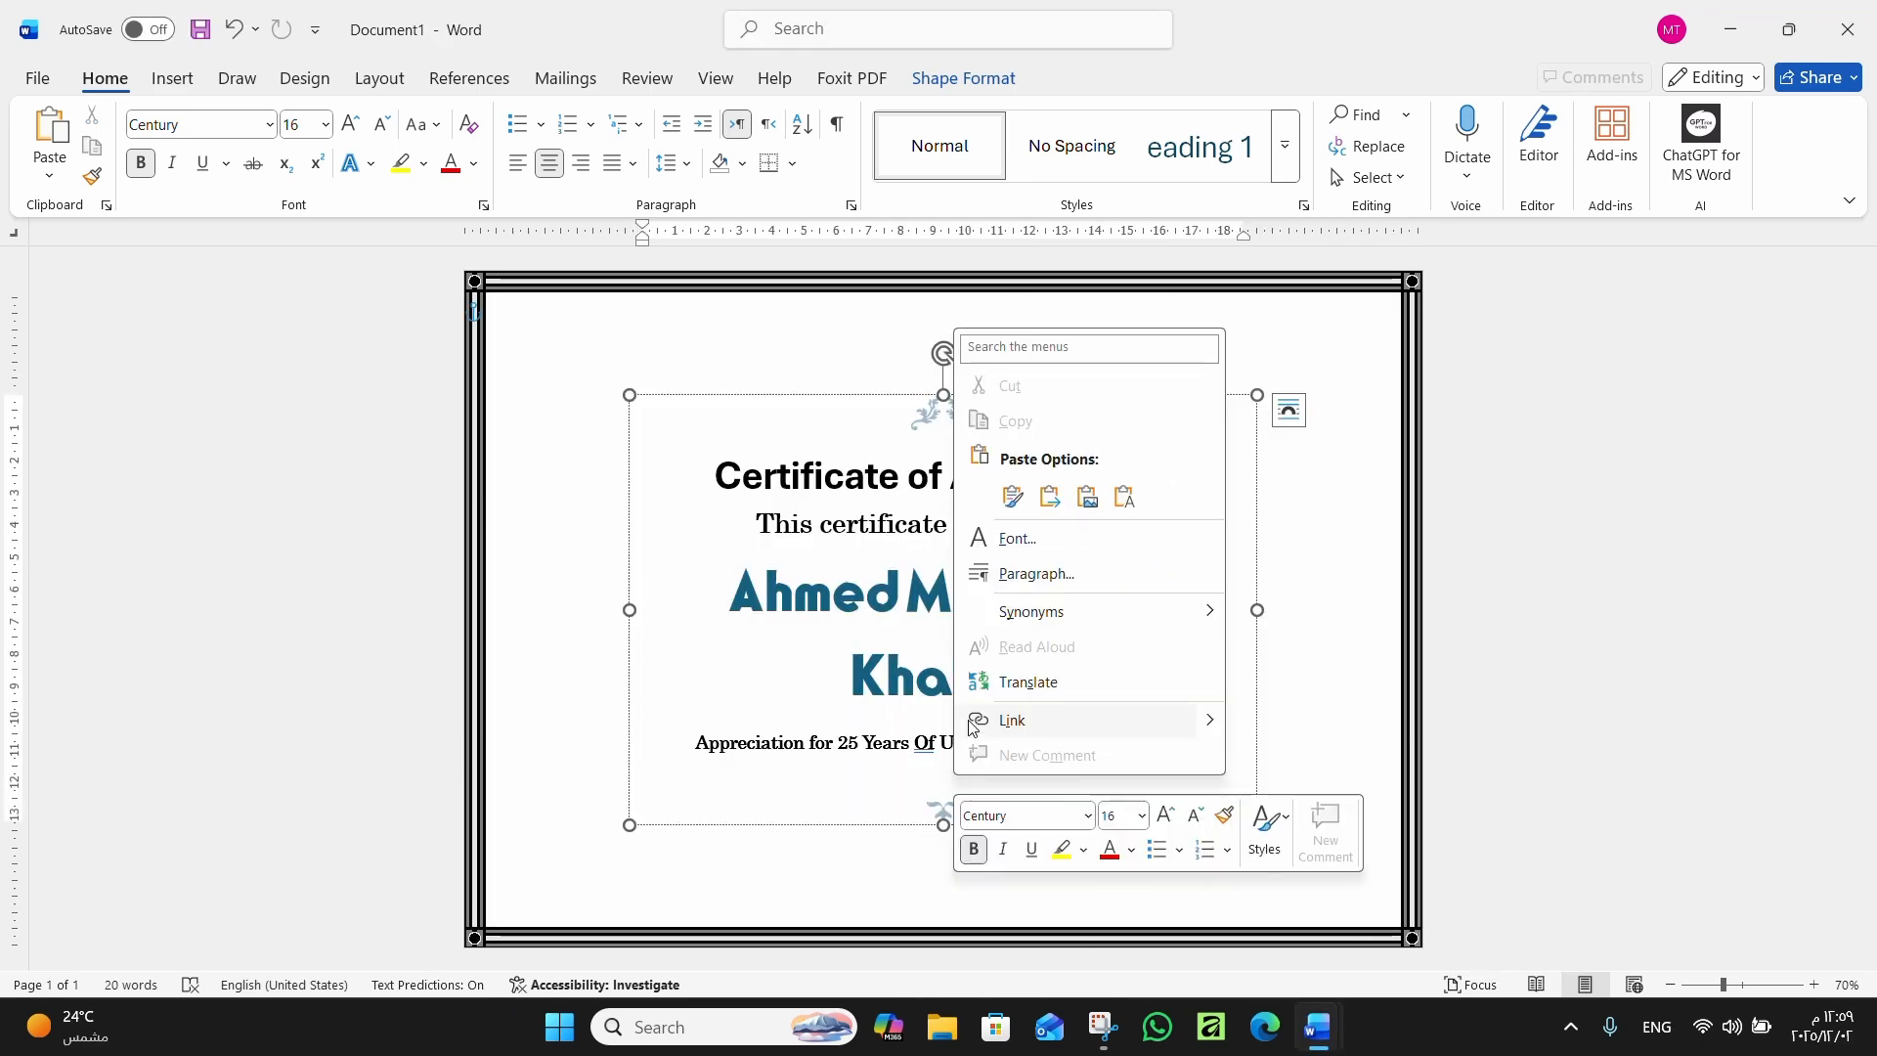
pyautogui.click(1007, 504)
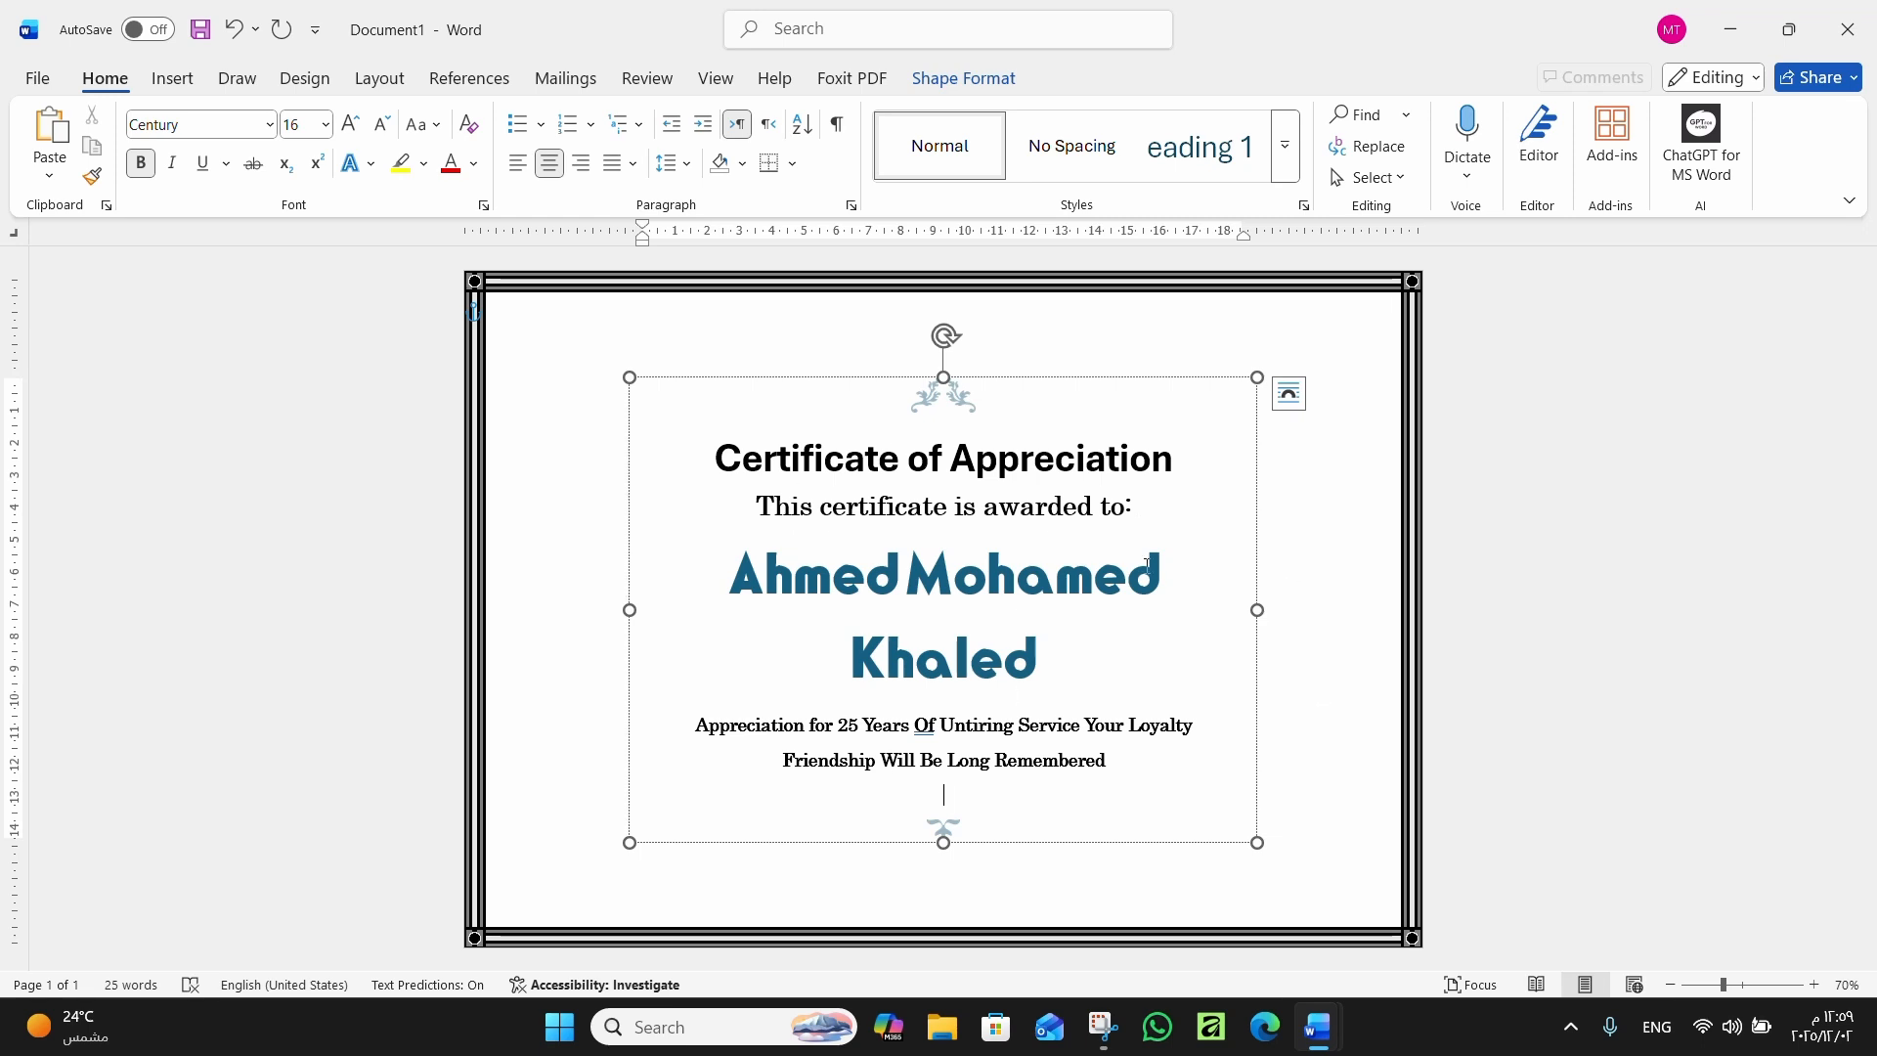
# Show the list of objects in the document and rename the text box Rectangle 152 as "مربع نص"
pyautogui.click(1370, 179)
pyautogui.hotkey('ctrl', 'v')
pyautogui.hotkey('alt', 'F10')
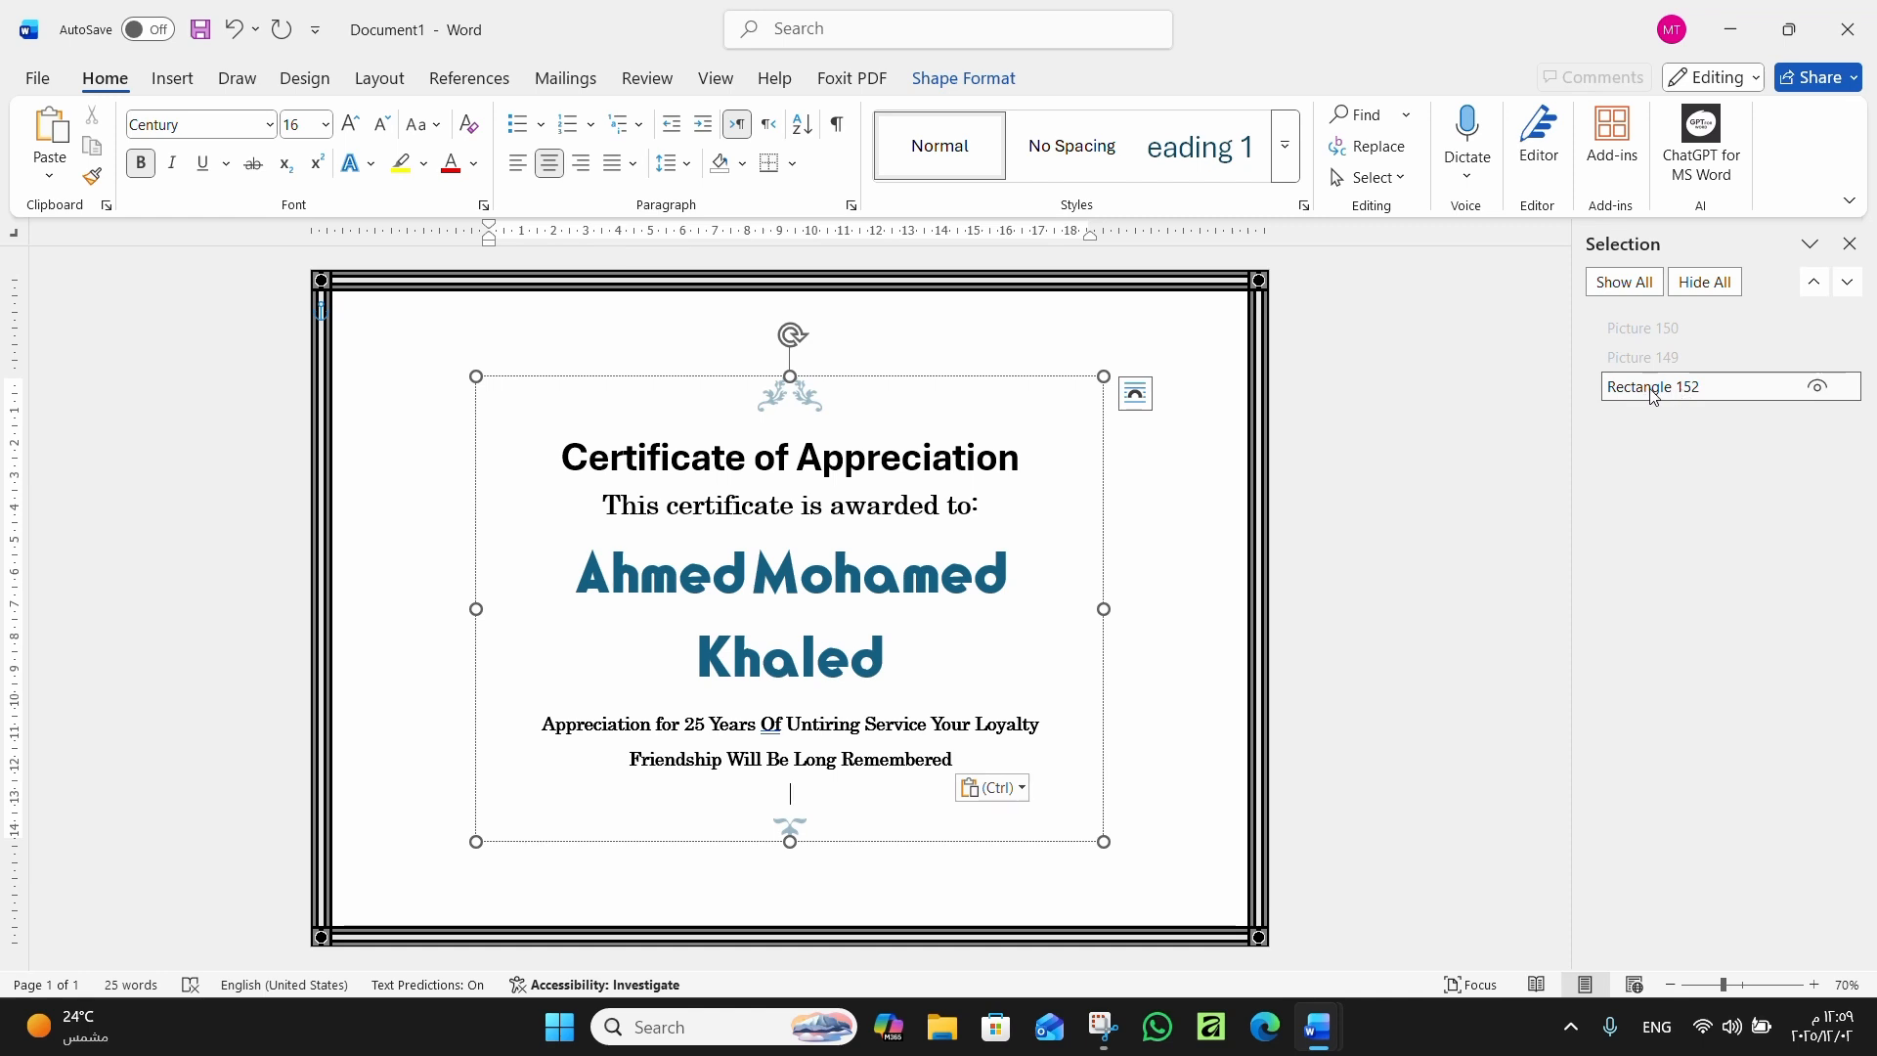
pyautogui.doubleClick(1681, 391)
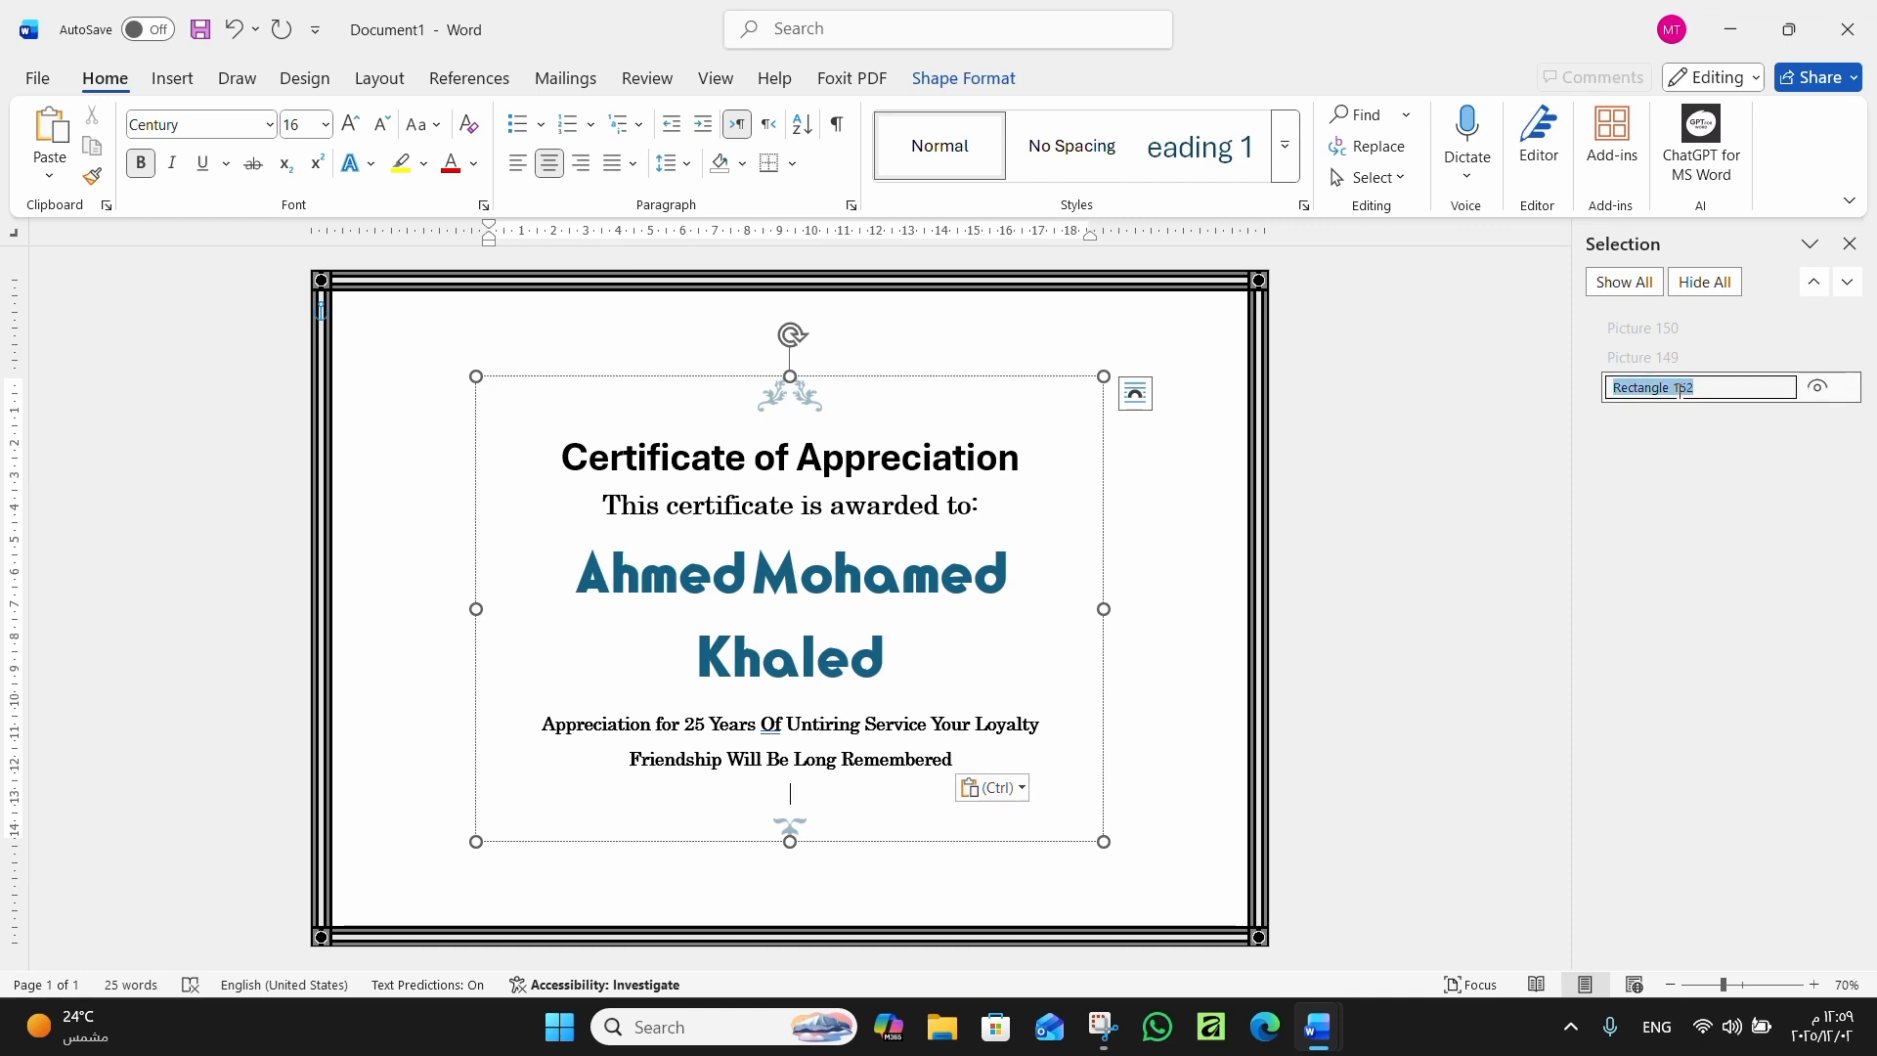
pyautogui.press('BackSpace')
pyautogui.write('M')
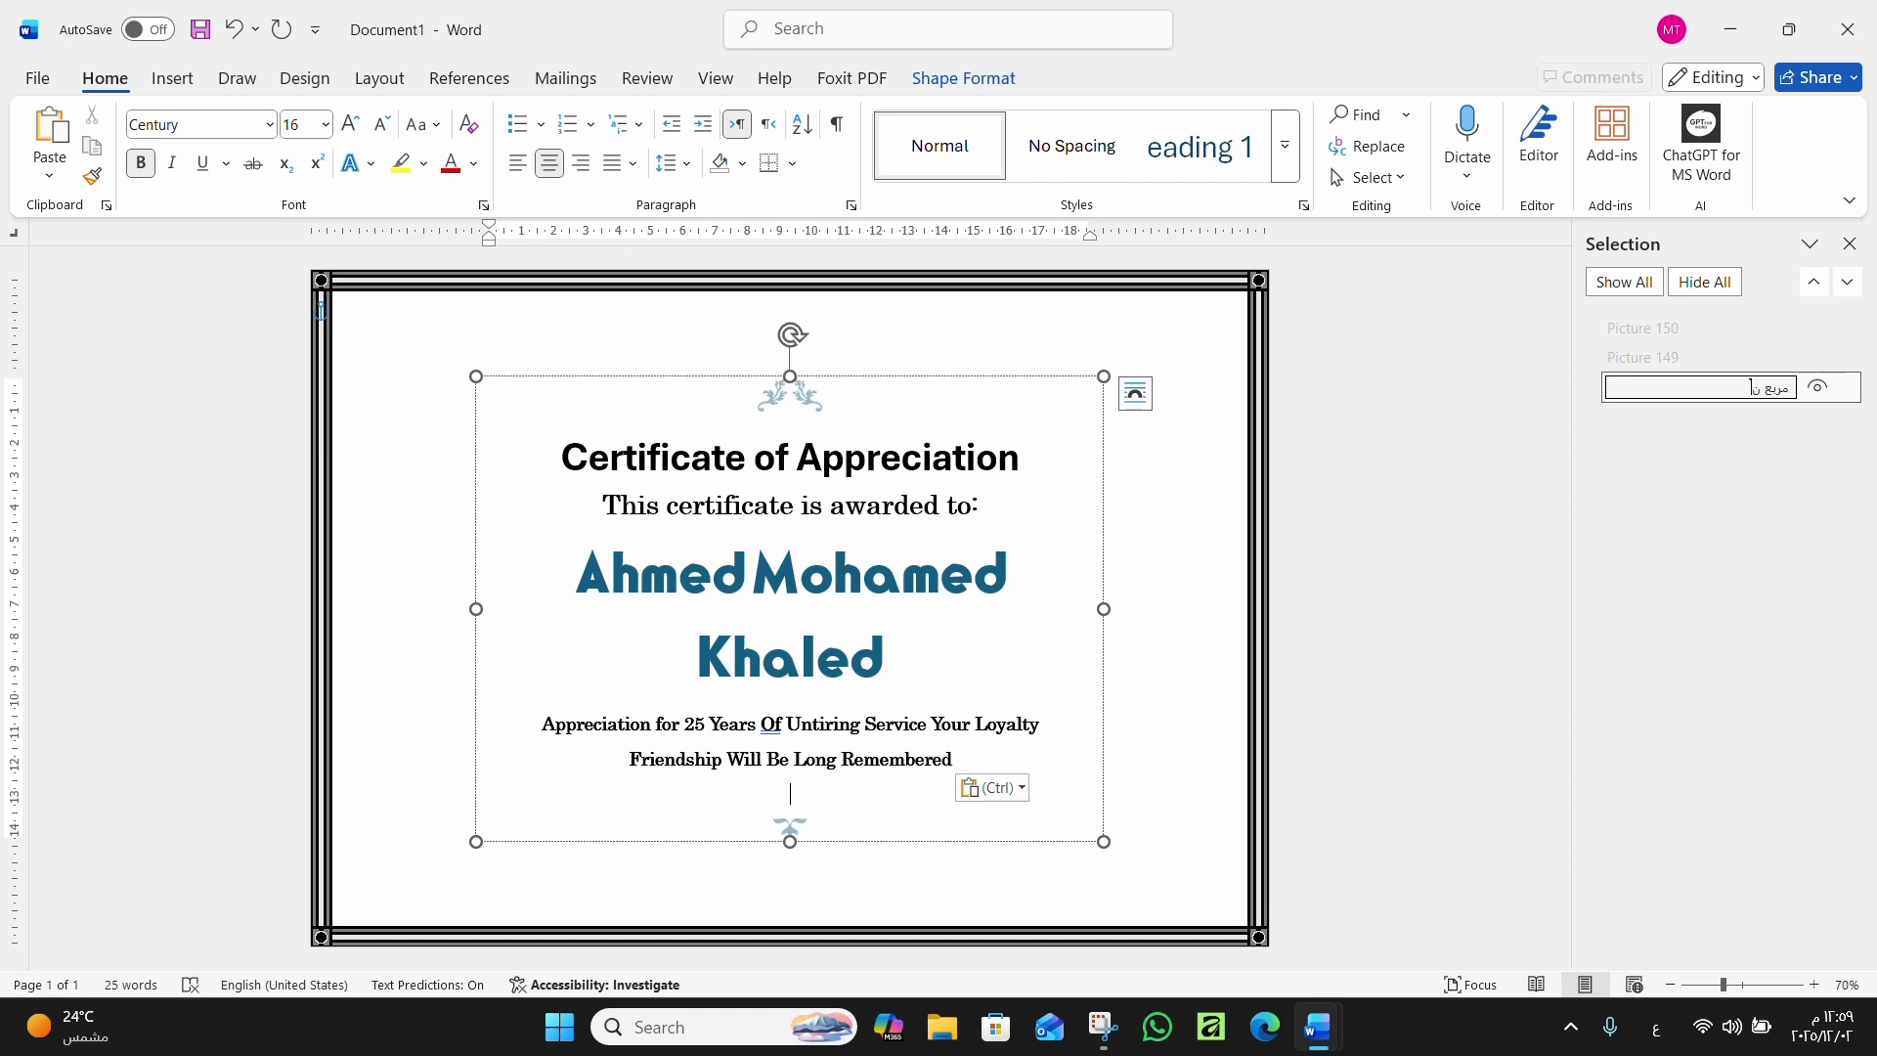
pyautogui.press('Return')
pyautogui.click(1661, 394)
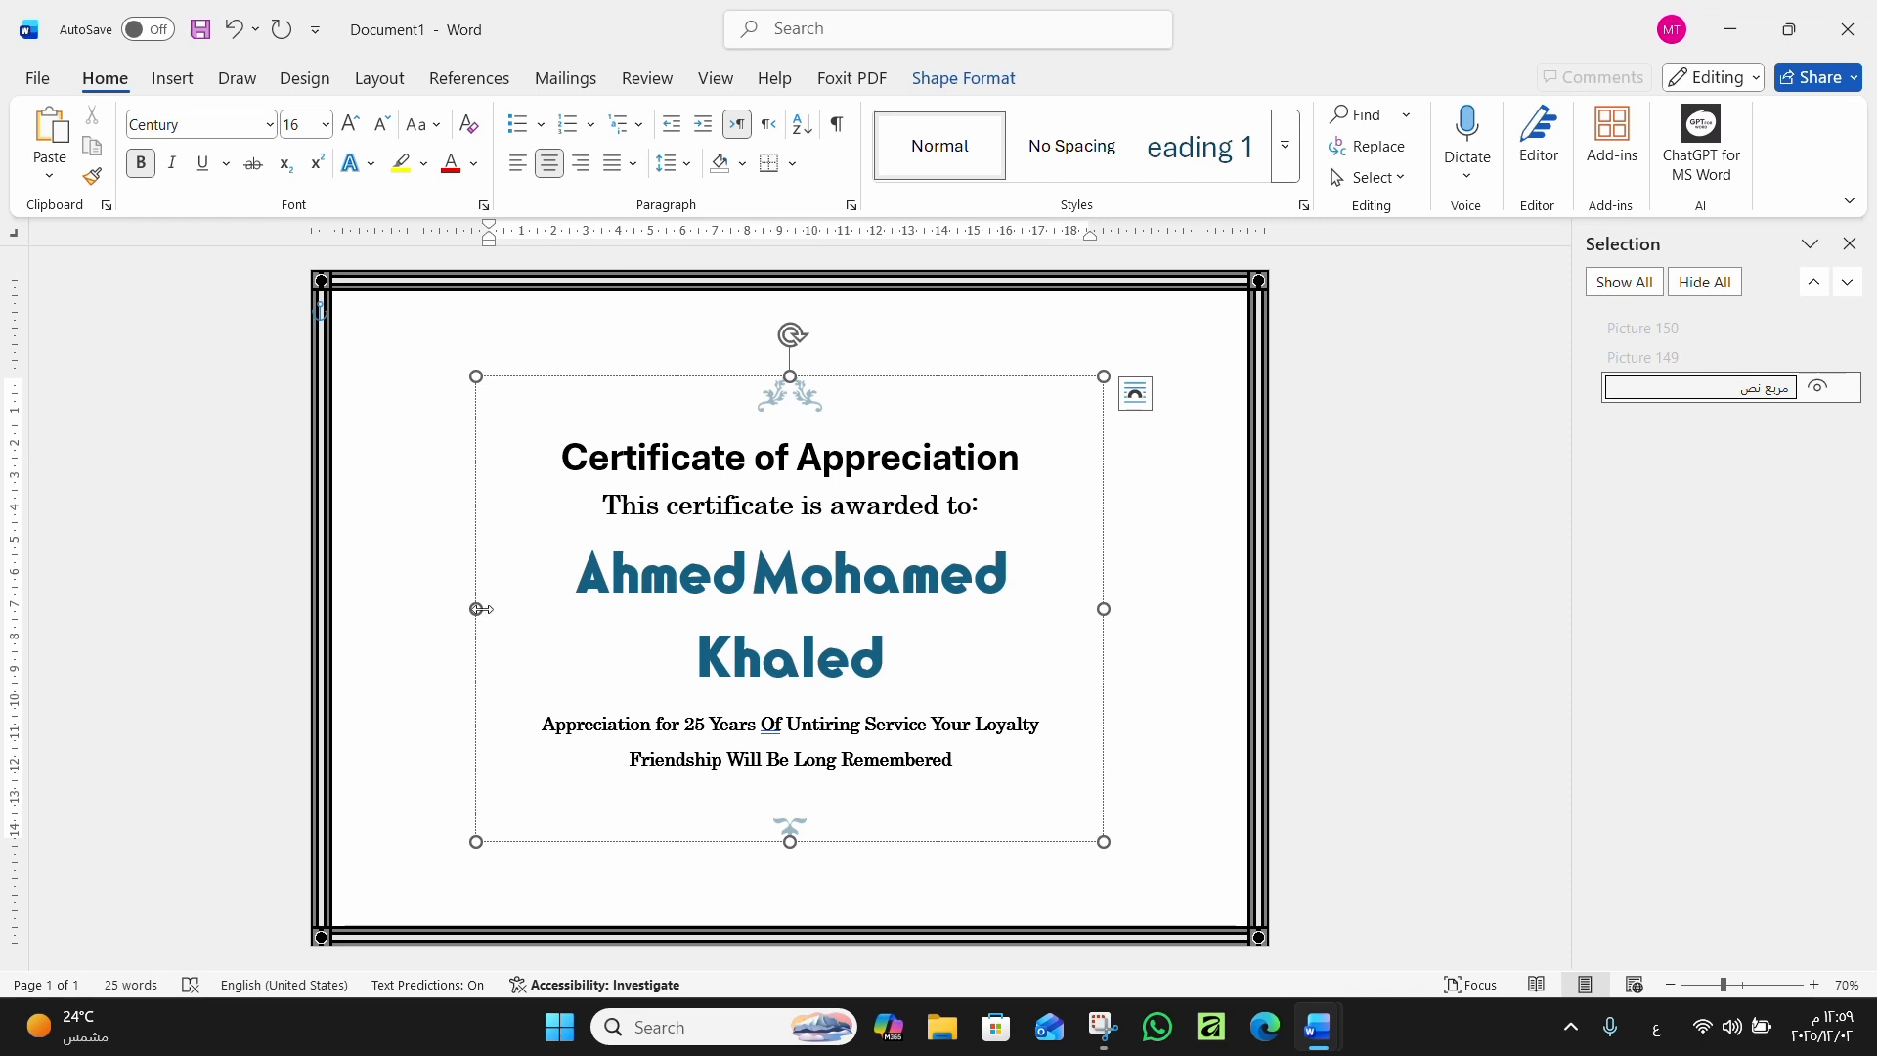
# Widen the certificate text box on both sides until it spans the page between the side borders
pyautogui.click(482, 609)
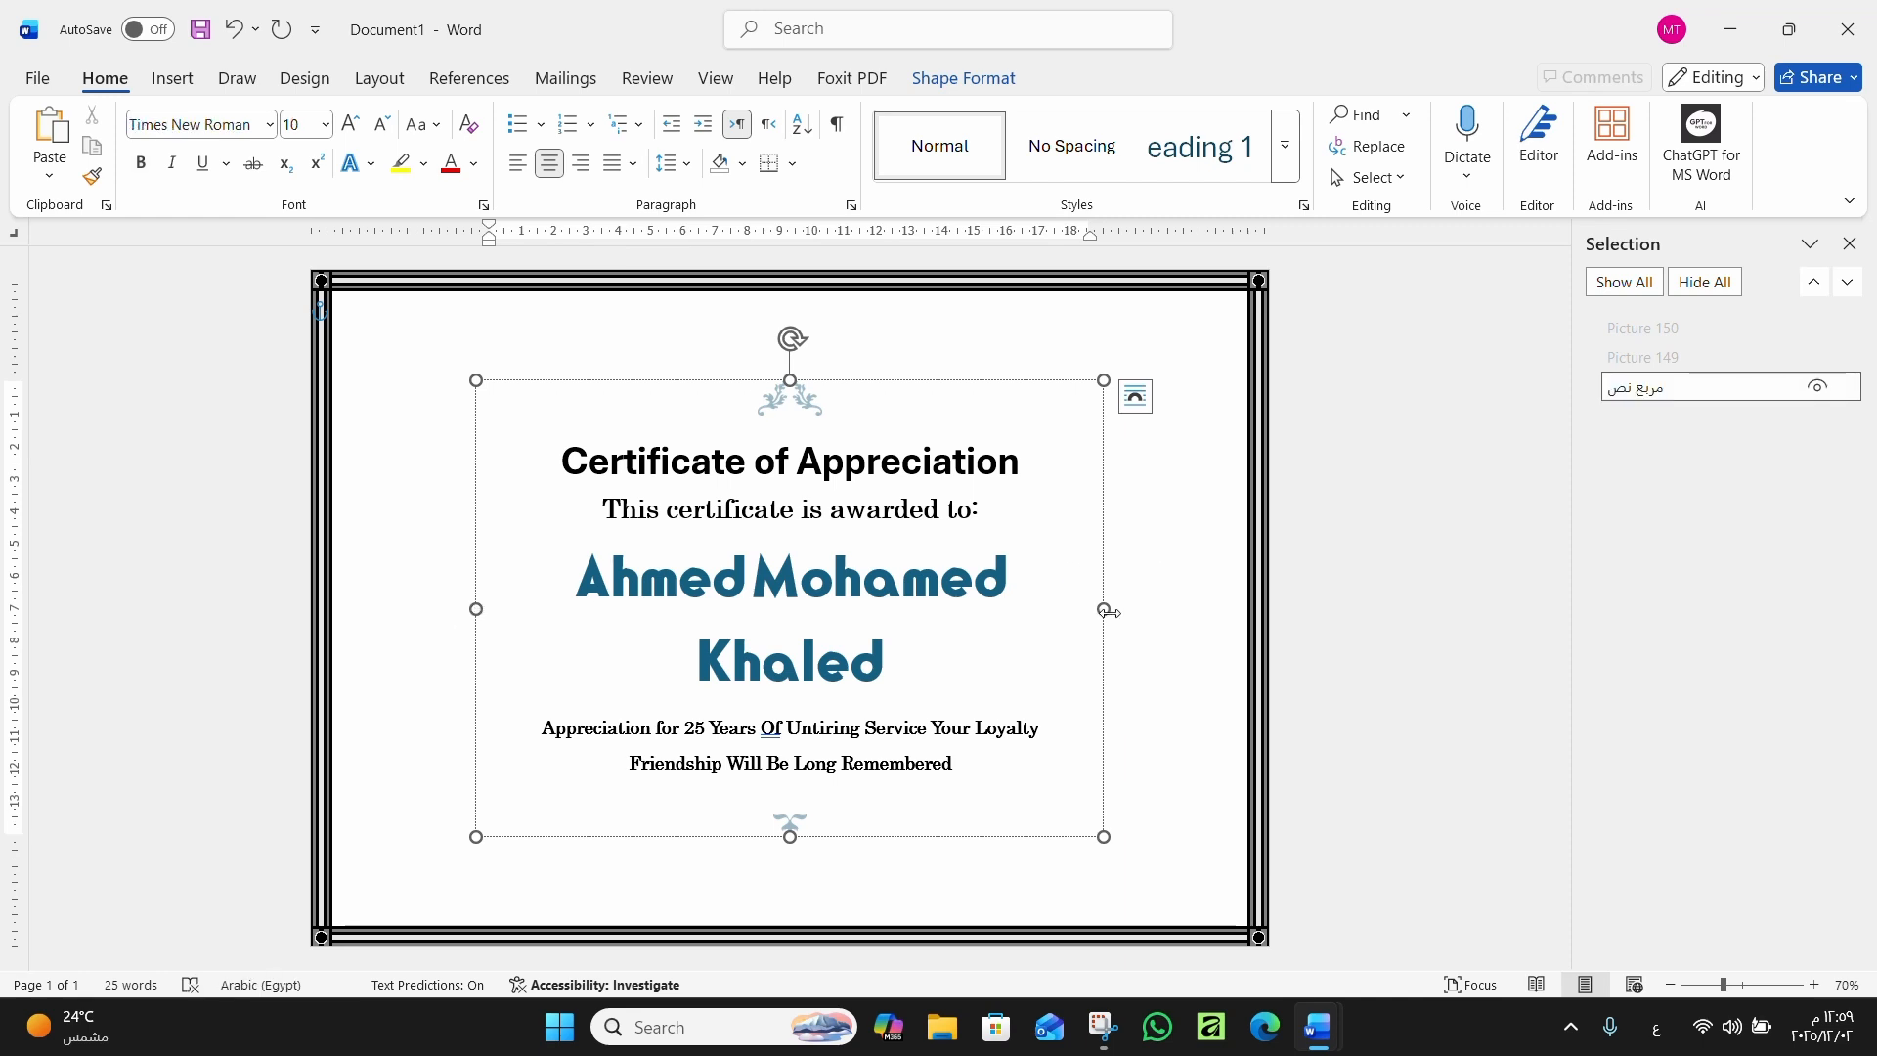
pyautogui.moveTo(1108, 610); pyautogui.dragTo(1246, 614)
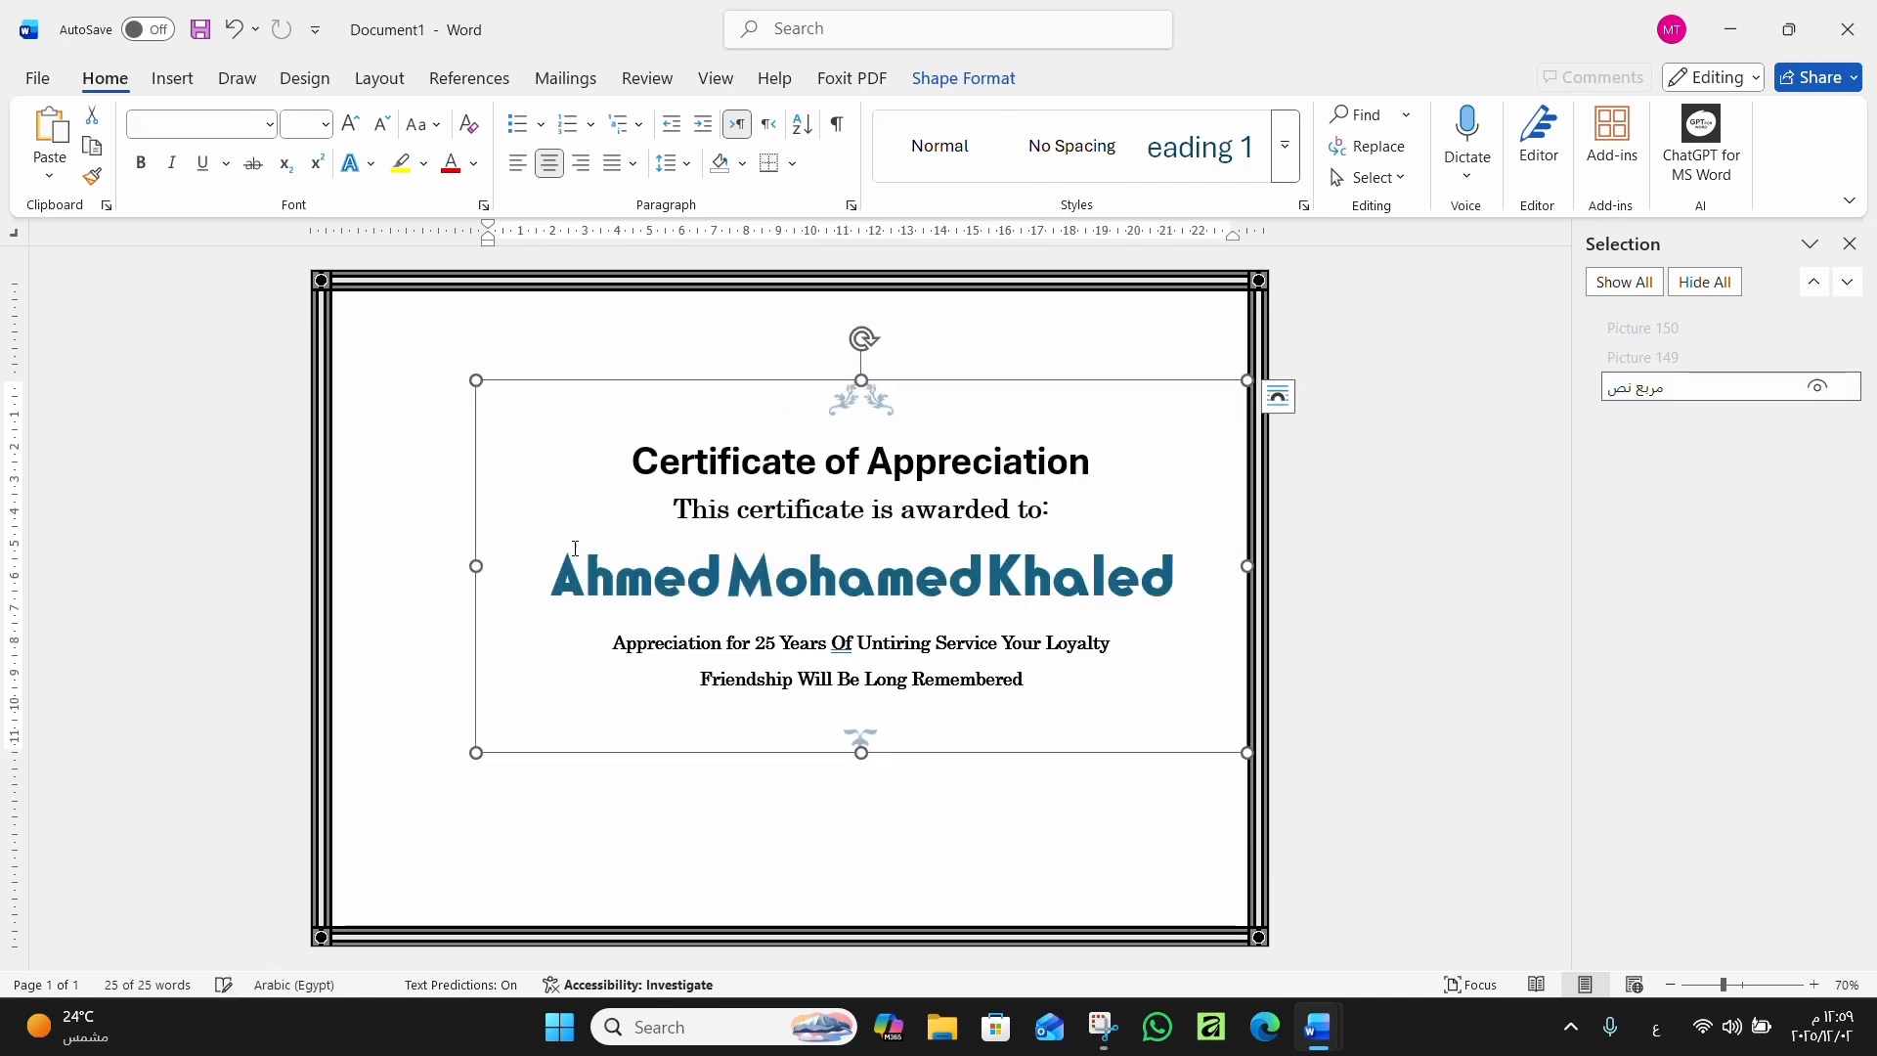
pyautogui.moveTo(478, 566); pyautogui.dragTo(325, 565)
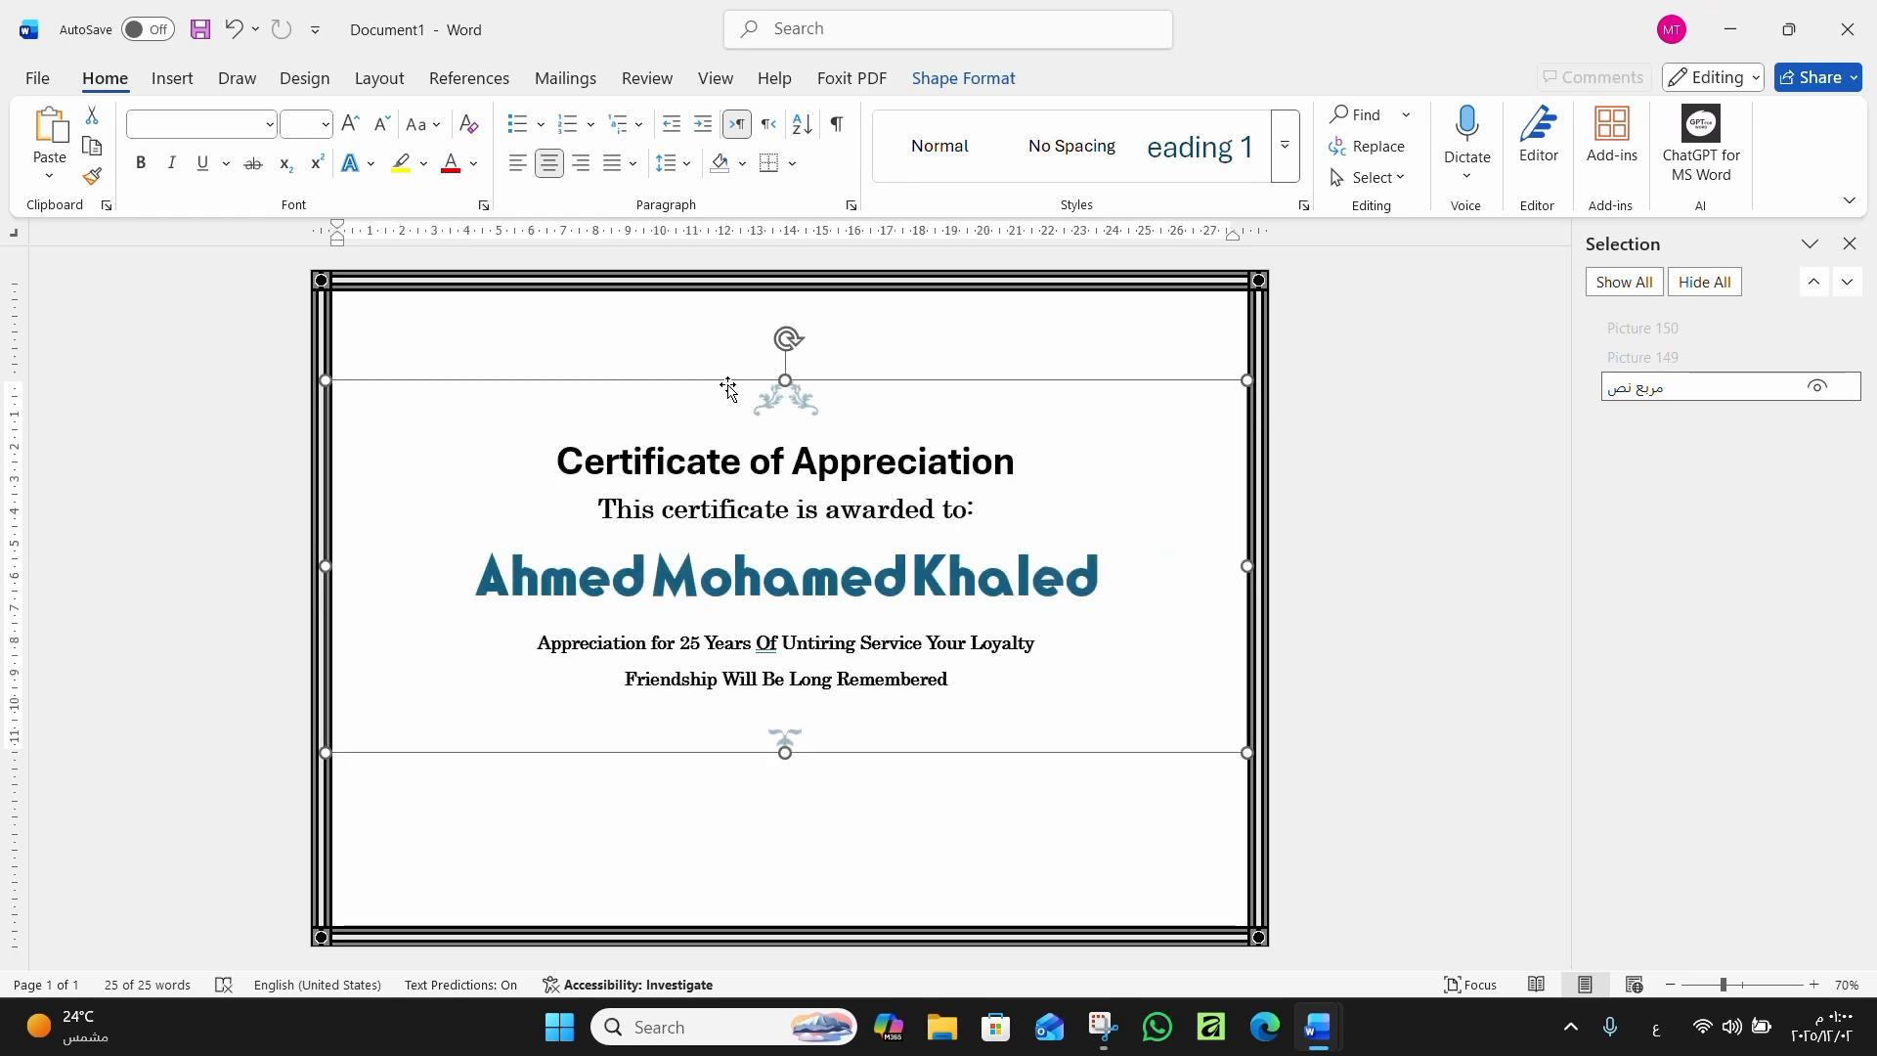
# Move the certificate text box up to just below the top page border and deselect it
pyautogui.press('Up')
pyautogui.press('Up')
pyautogui.press('Up')
pyautogui.press('Up')
pyautogui.press('Up')
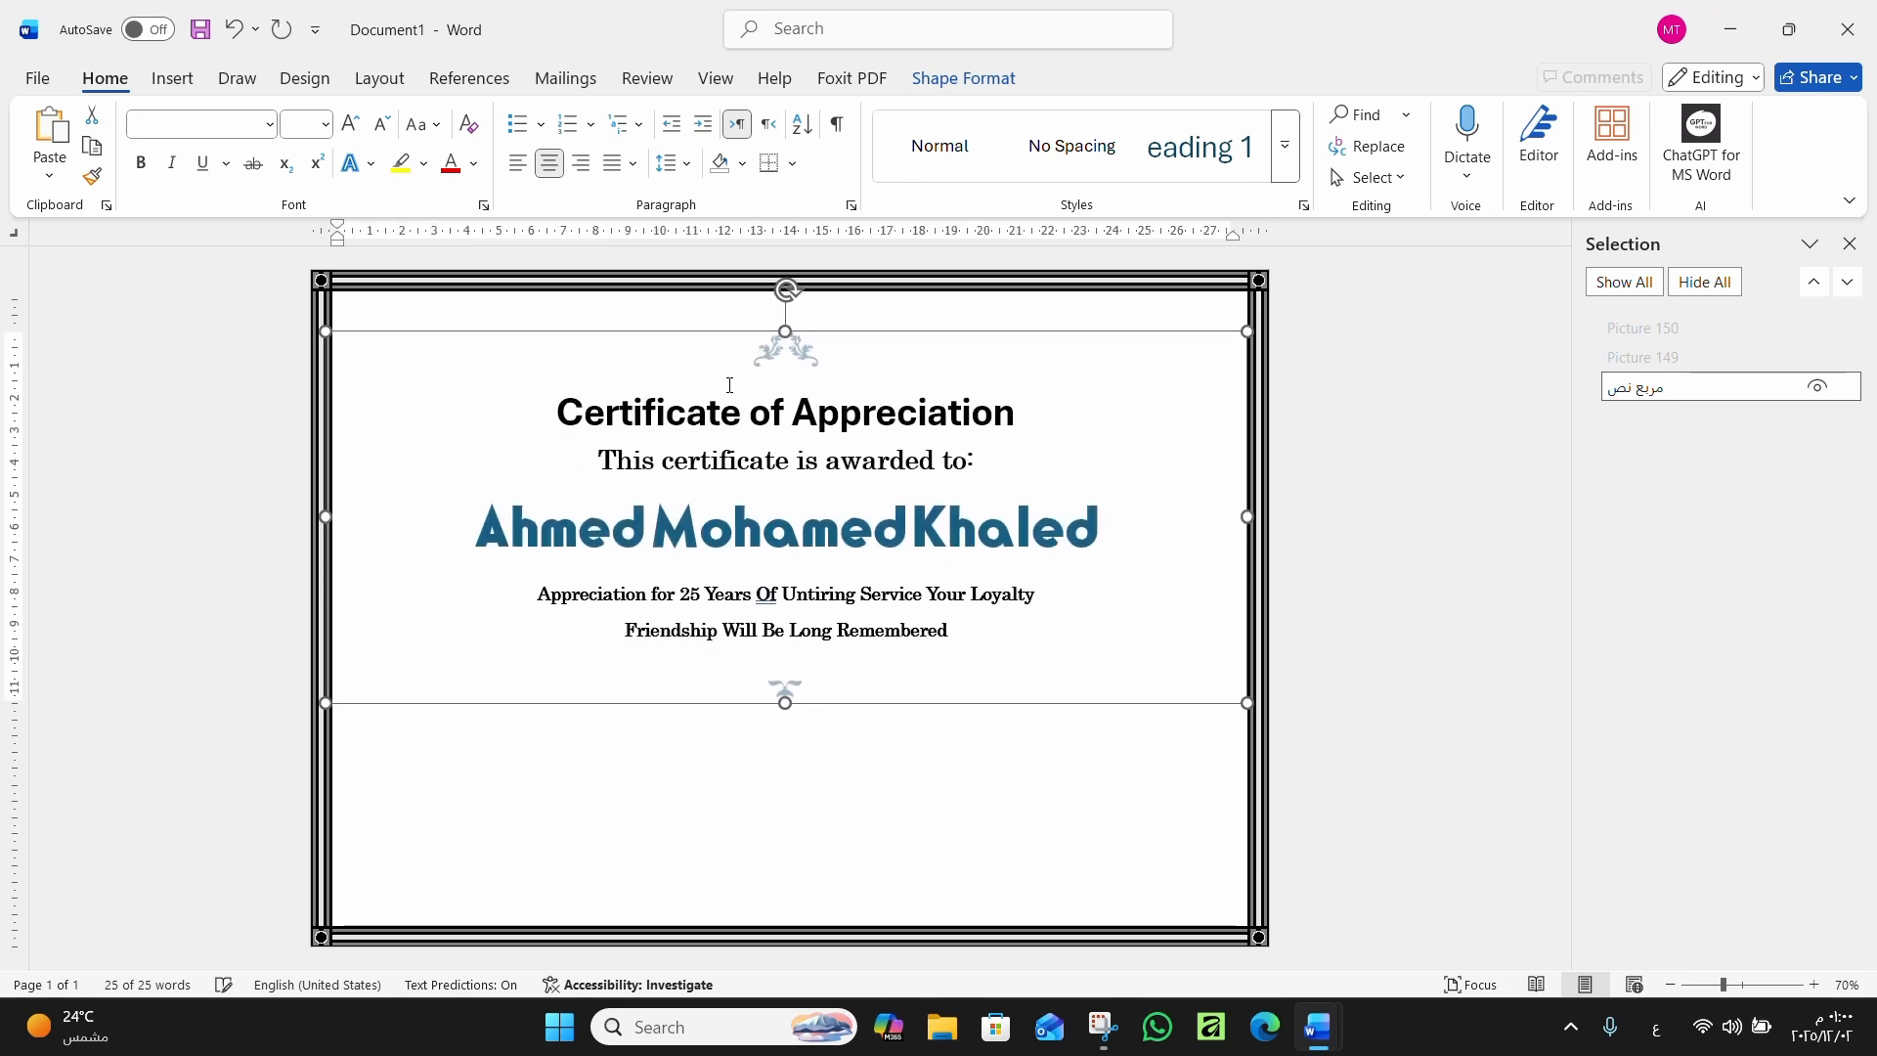
pyautogui.press('Up')
pyautogui.press('Up')
pyautogui.press('Up')
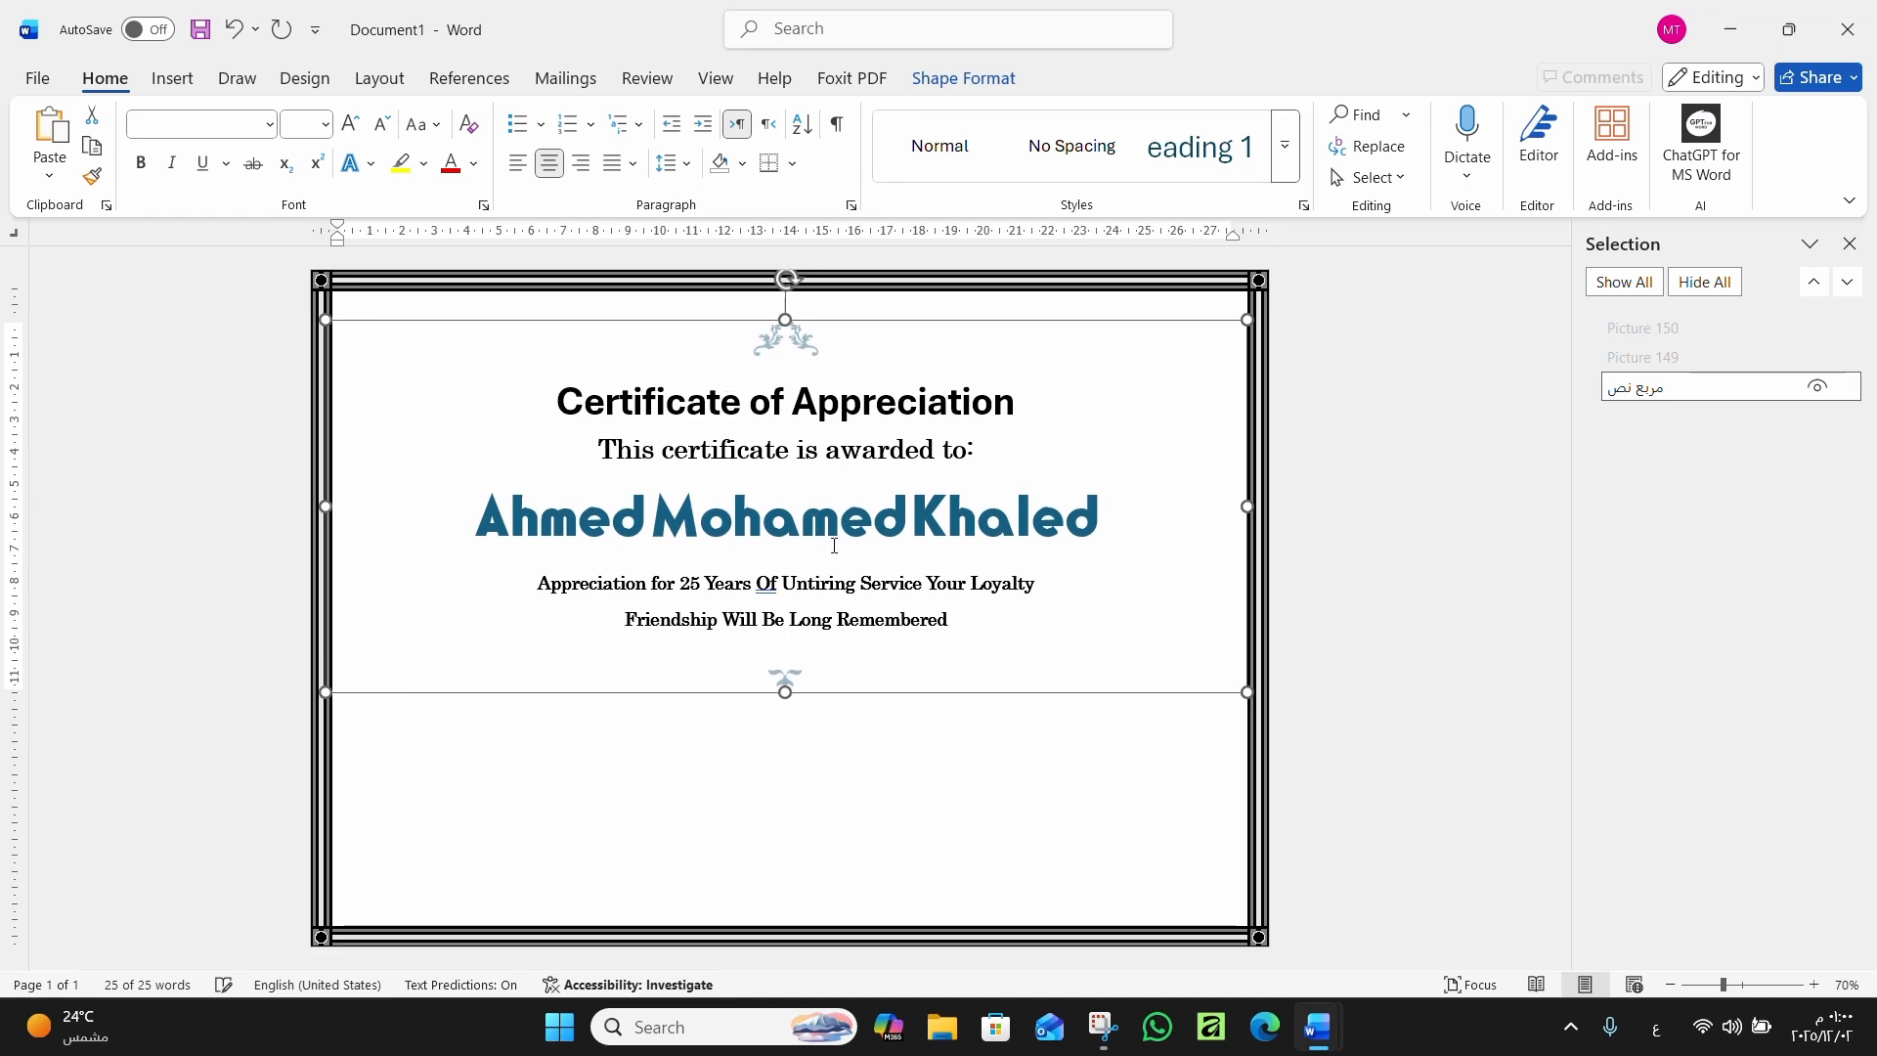
pyautogui.click(850, 755)
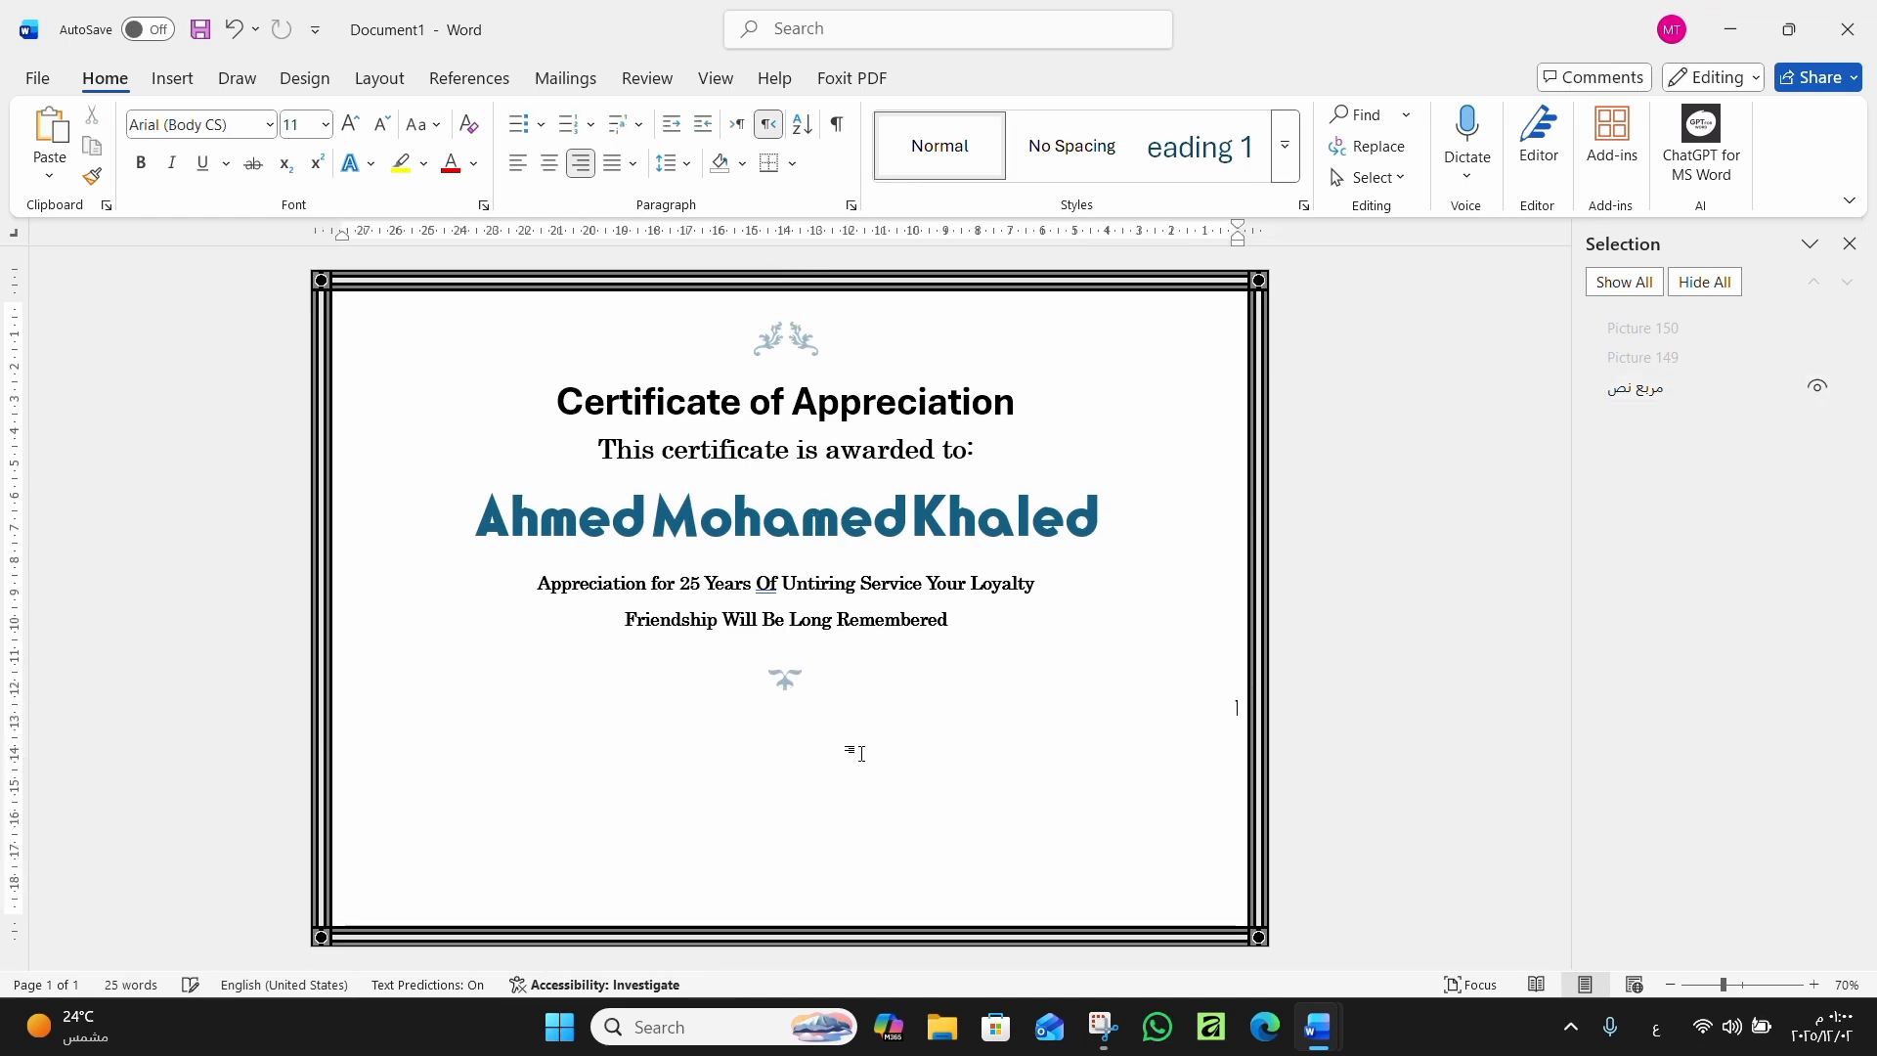
# Check the gold medal on the finished certificate and insert R-removebg-preview.png from the Desktop into the new document
pyautogui.moveTo(1329, 1034)
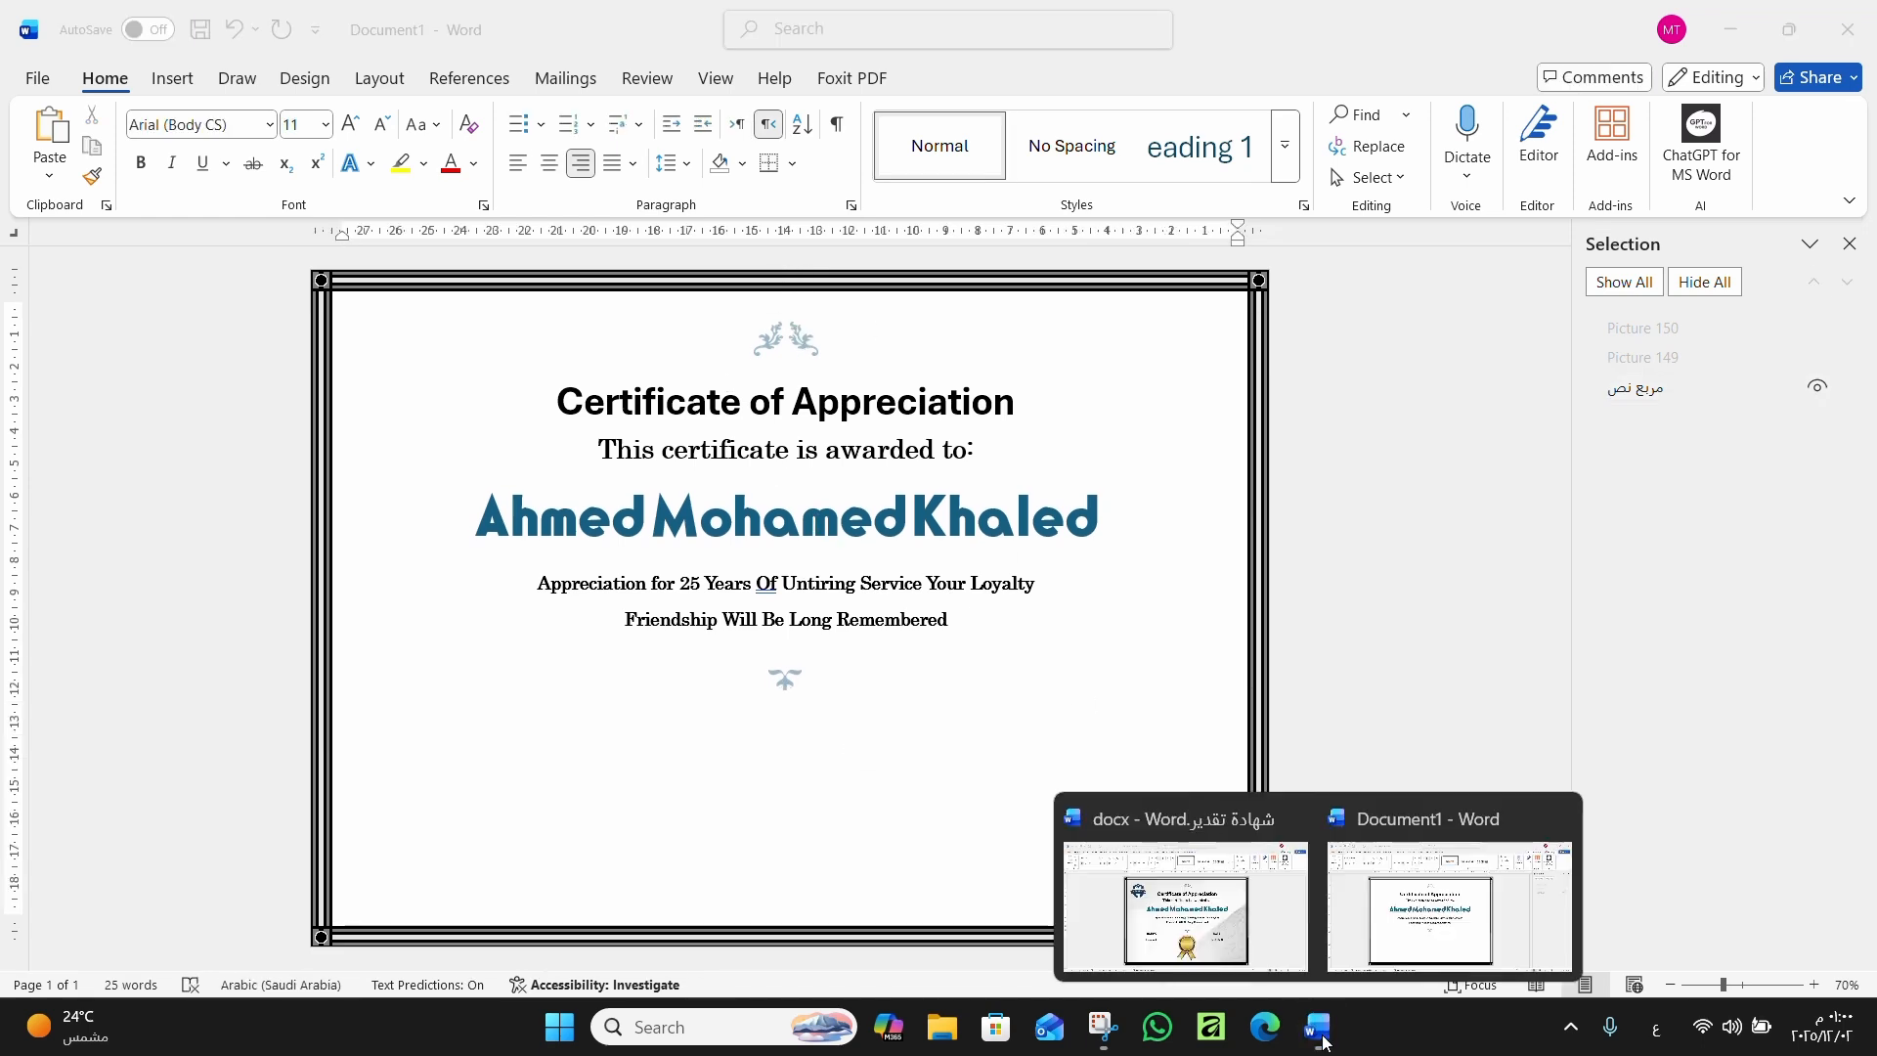
pyautogui.click(1212, 904)
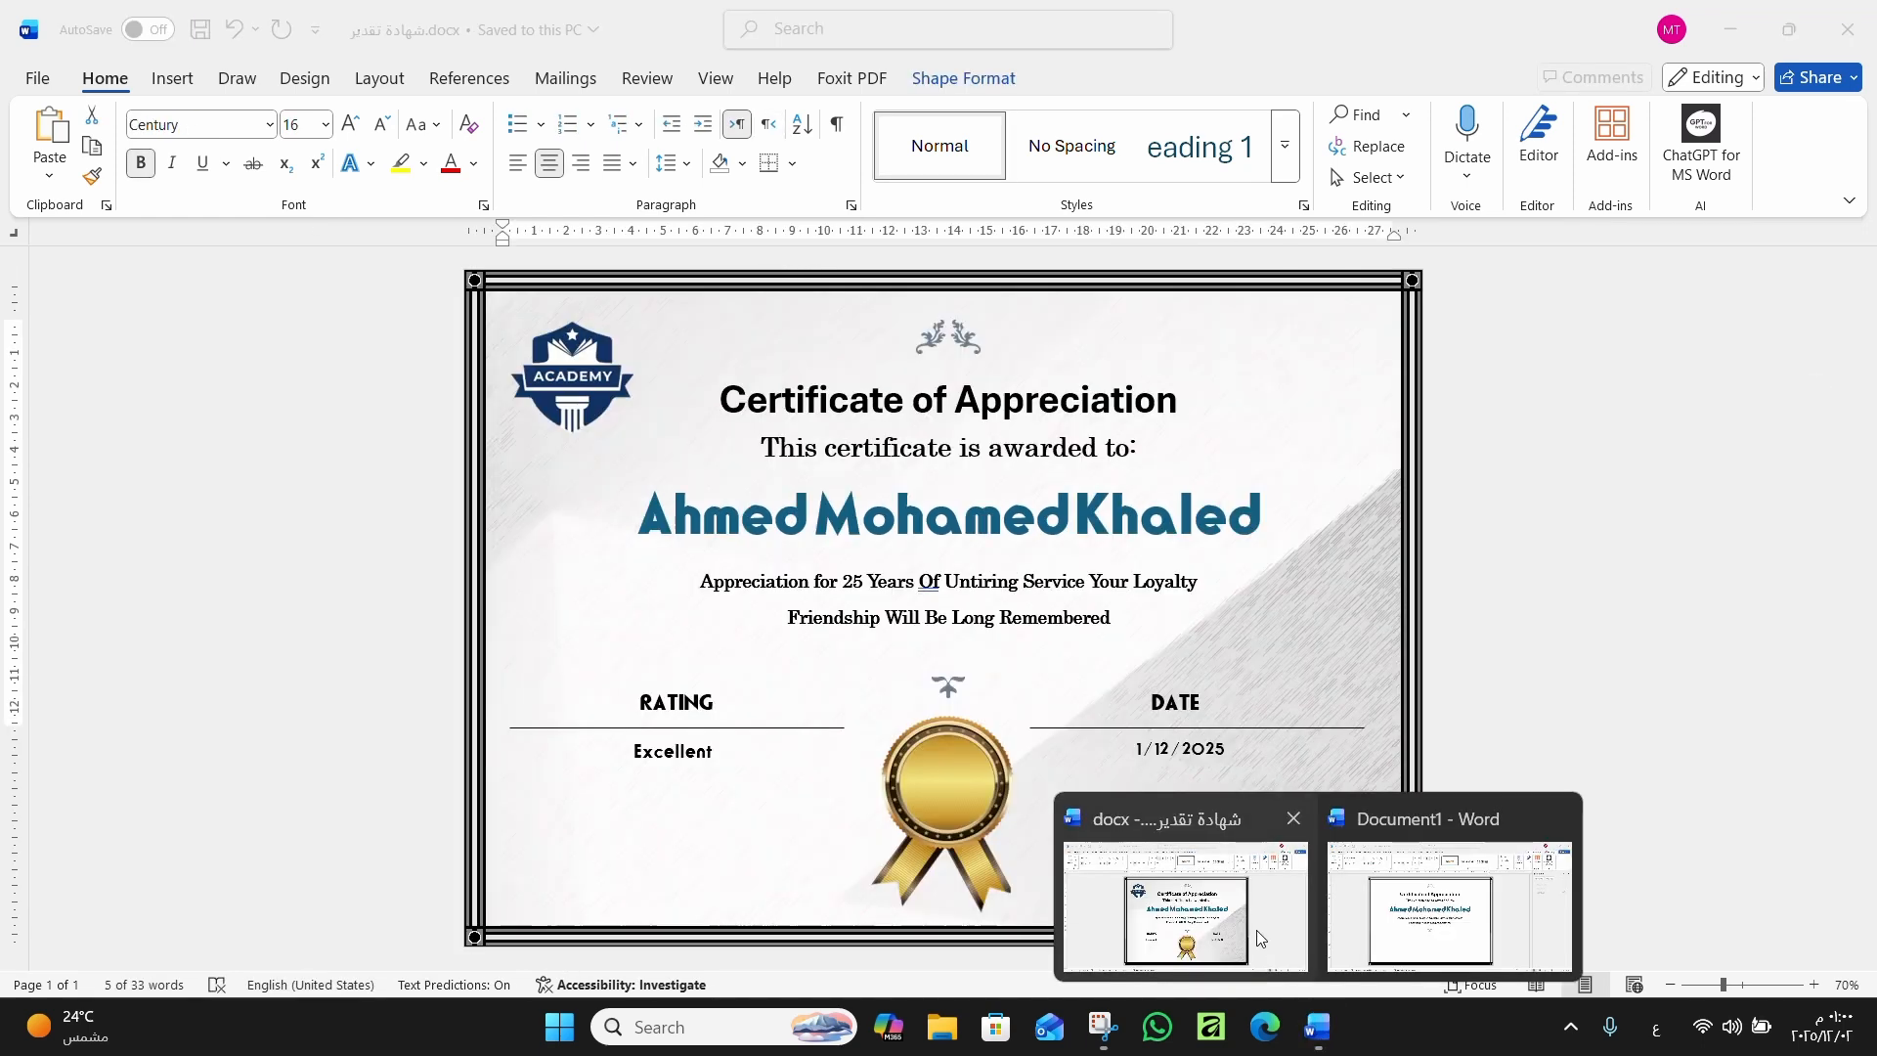
pyautogui.click(966, 777)
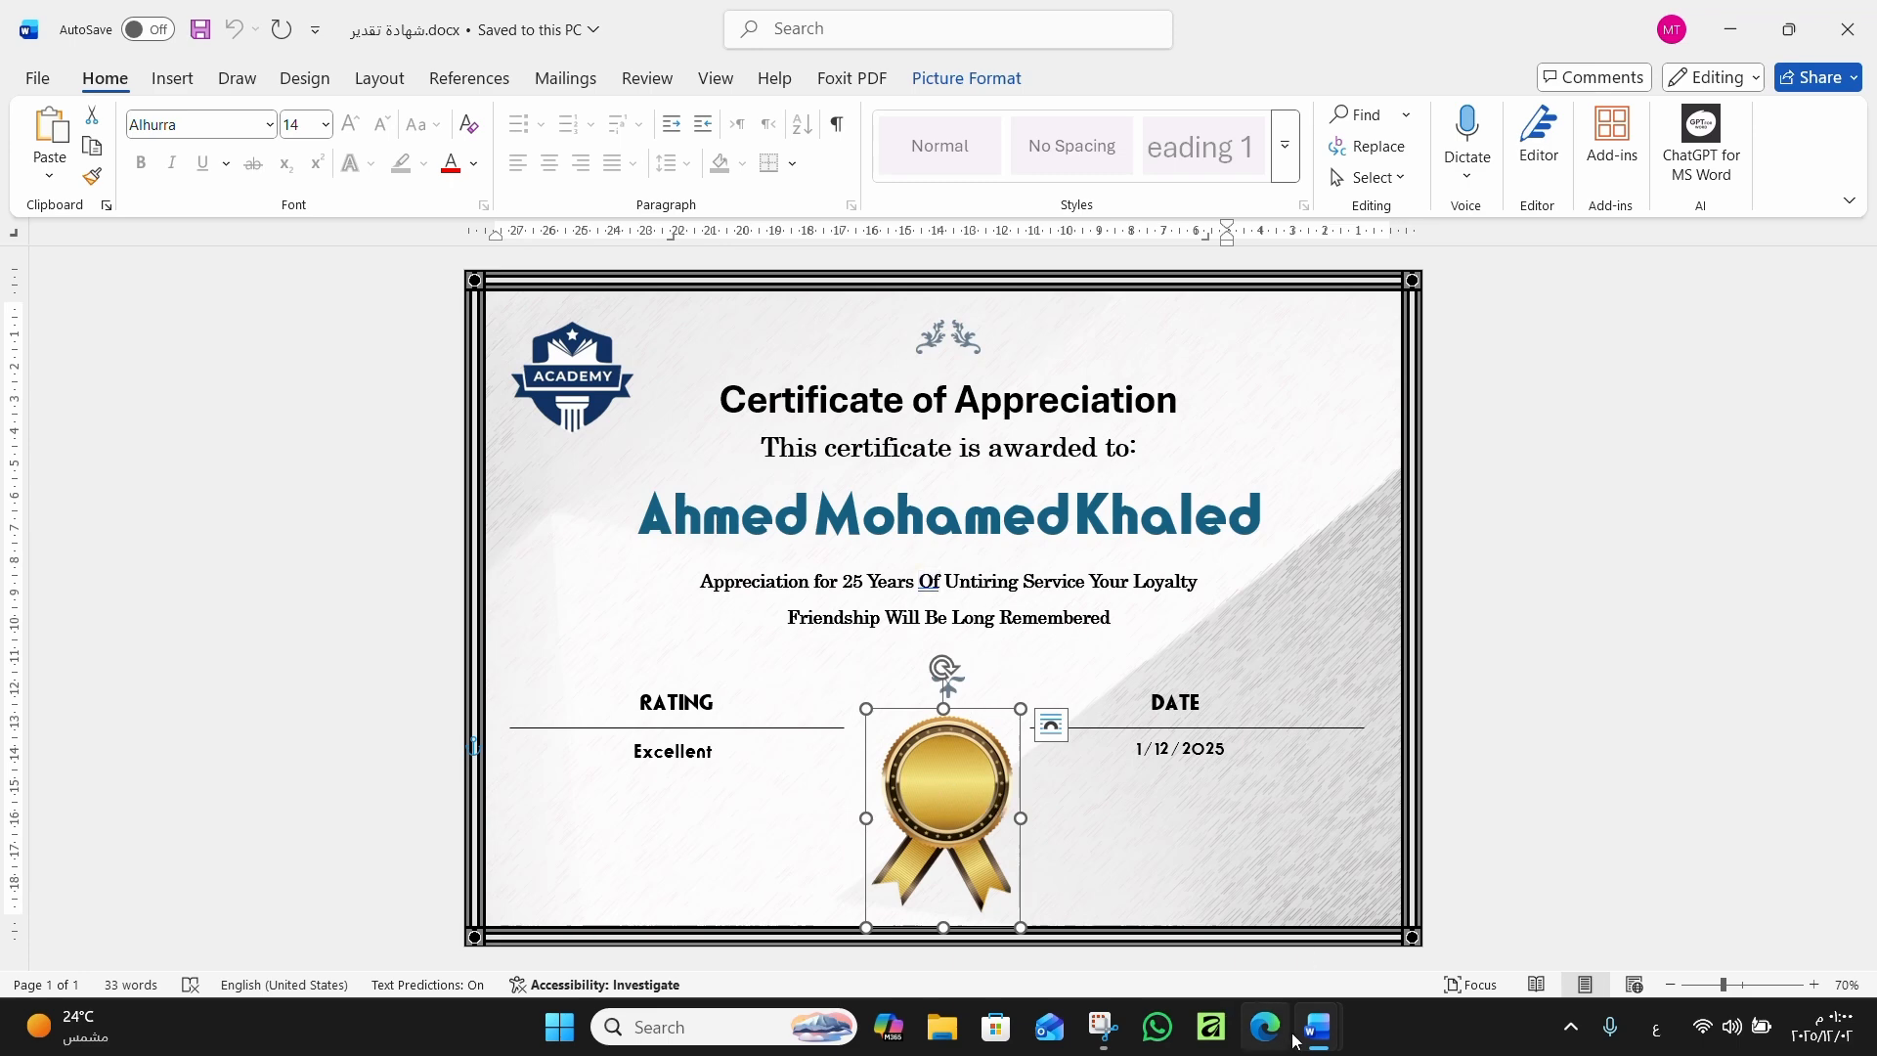
pyautogui.click(1327, 1024)
pyautogui.click(1450, 905)
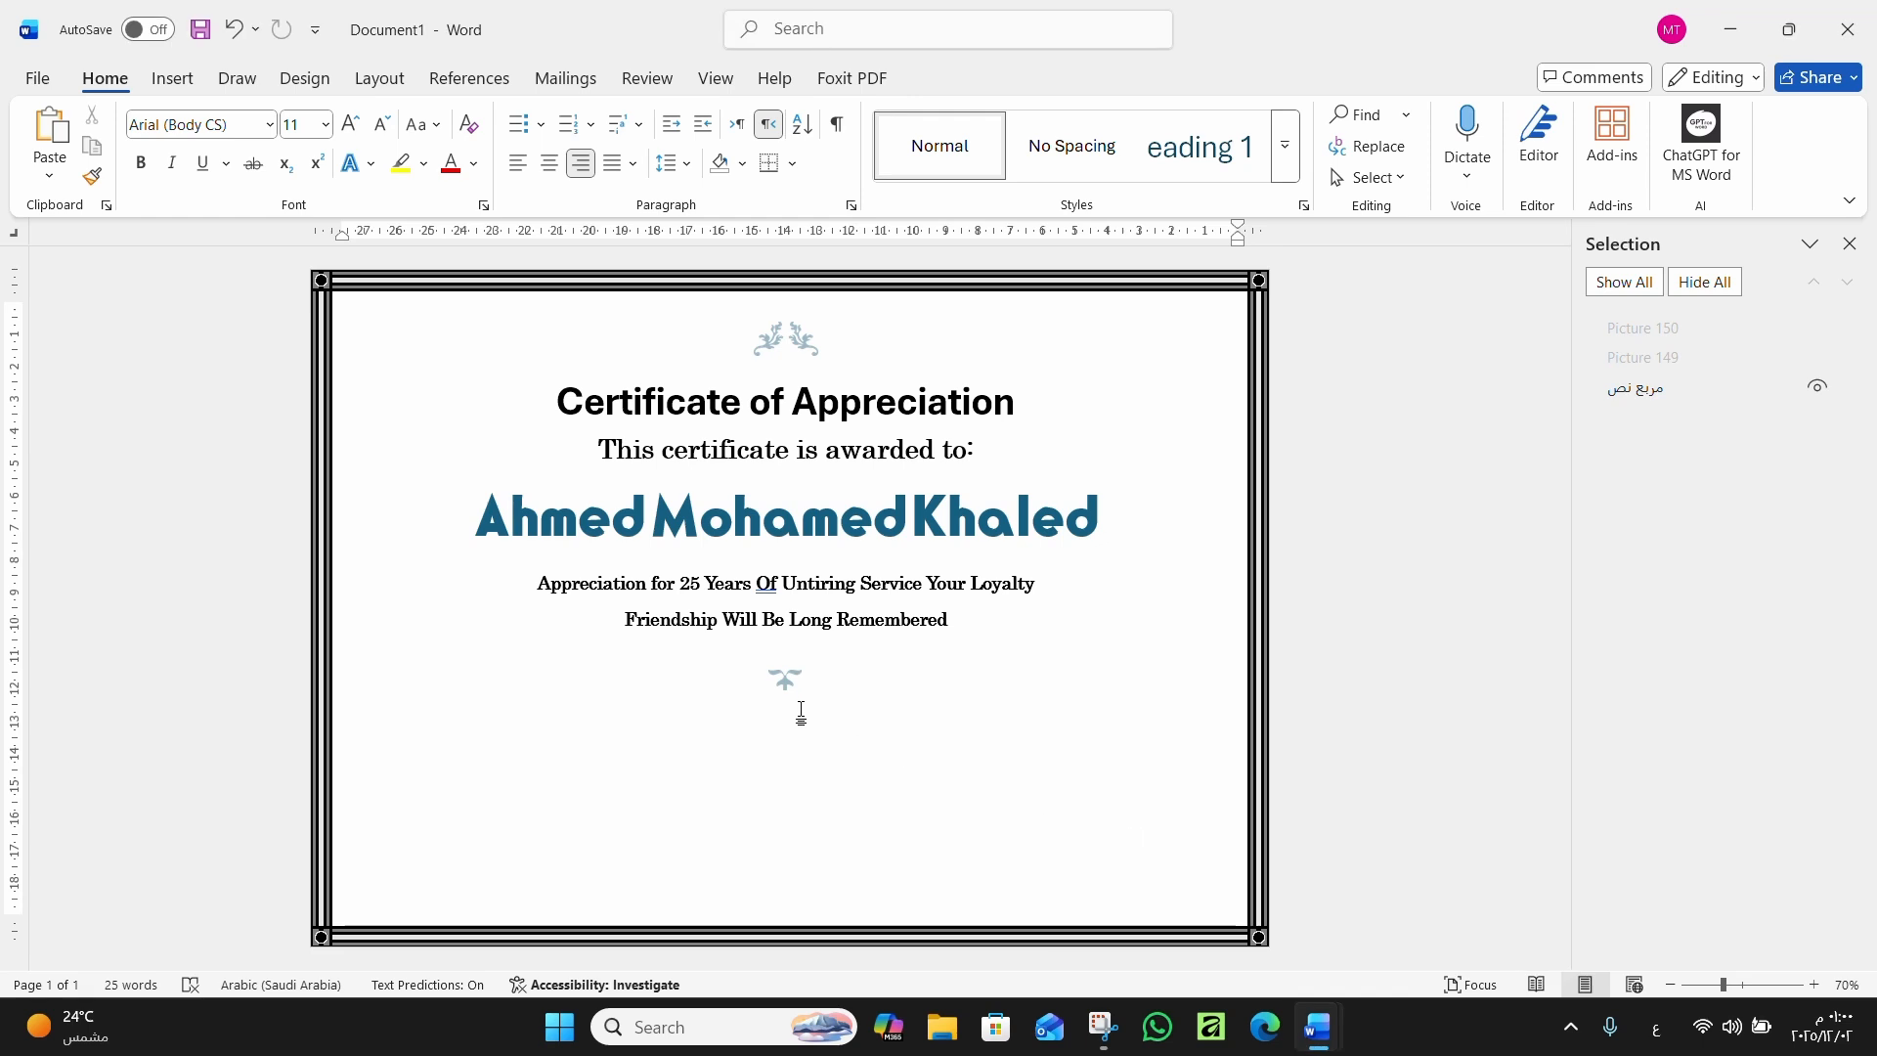
pyautogui.click(172, 93)
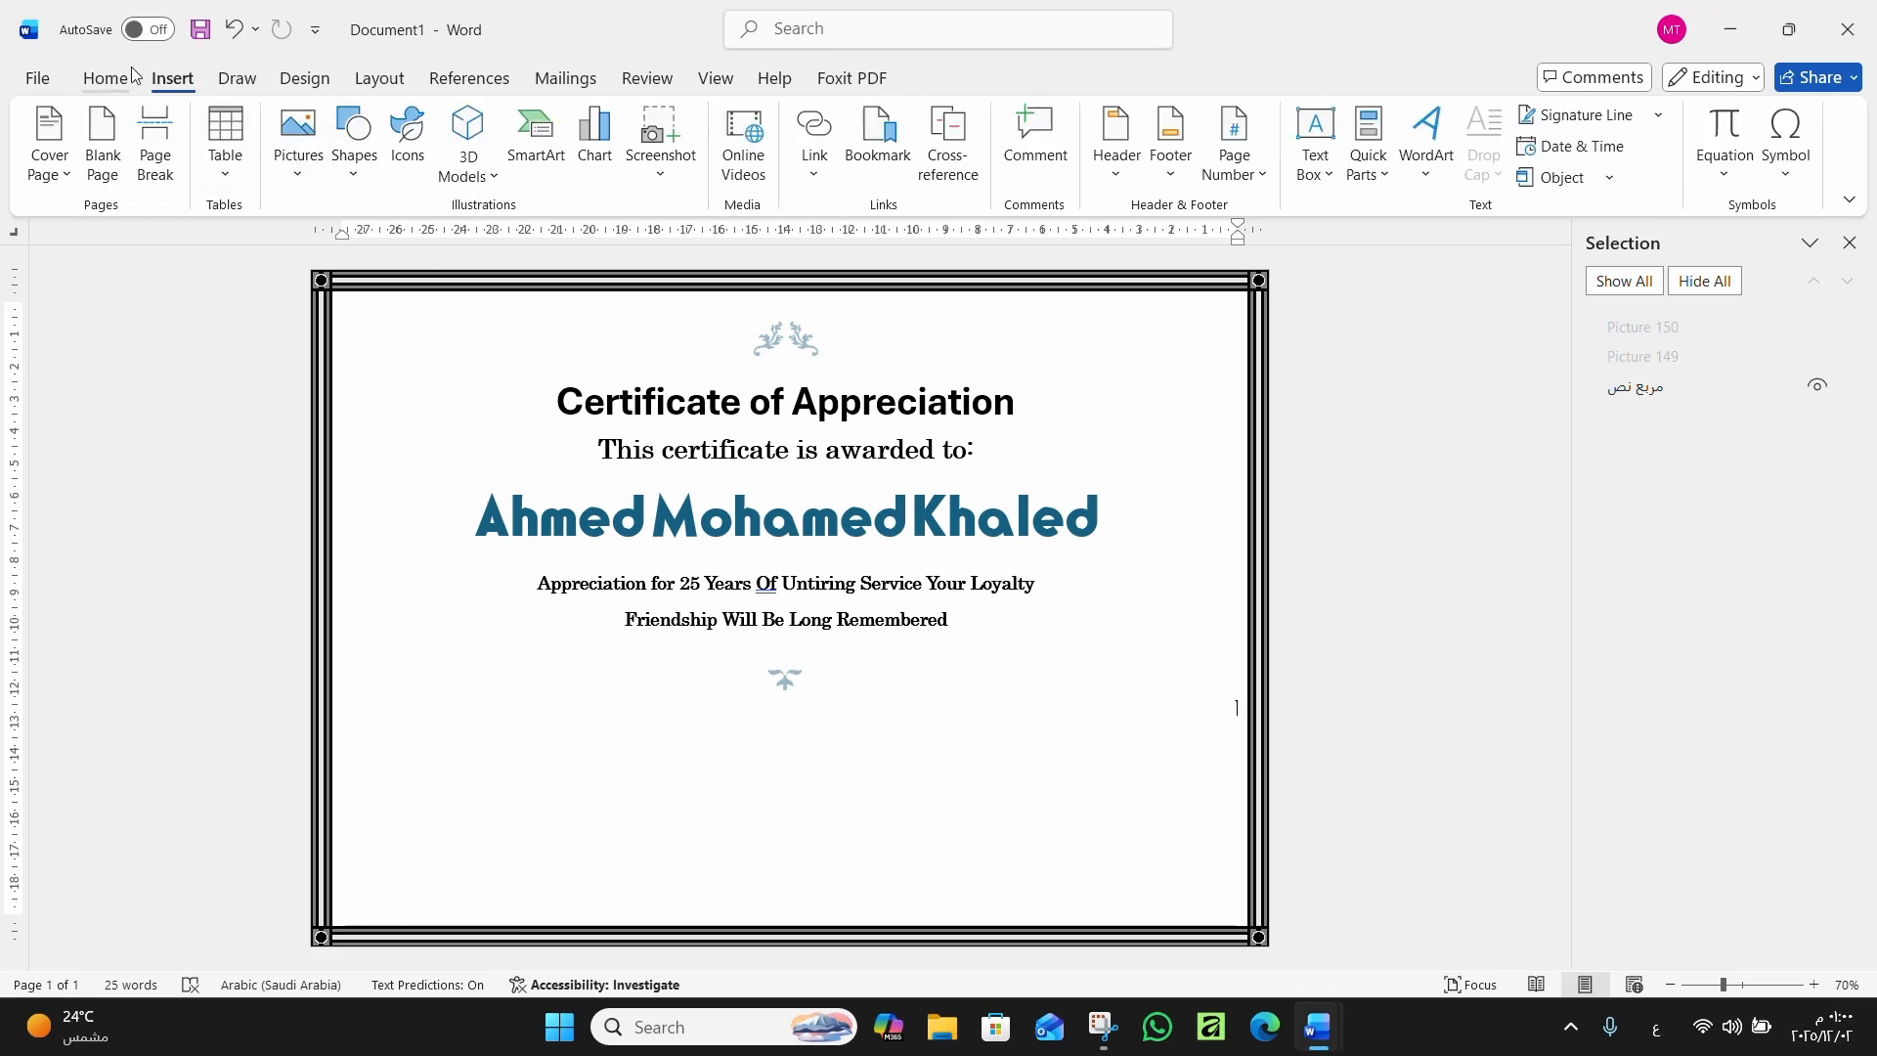
pyautogui.doubleClick(159, 82)
pyautogui.doubleClick(159, 81)
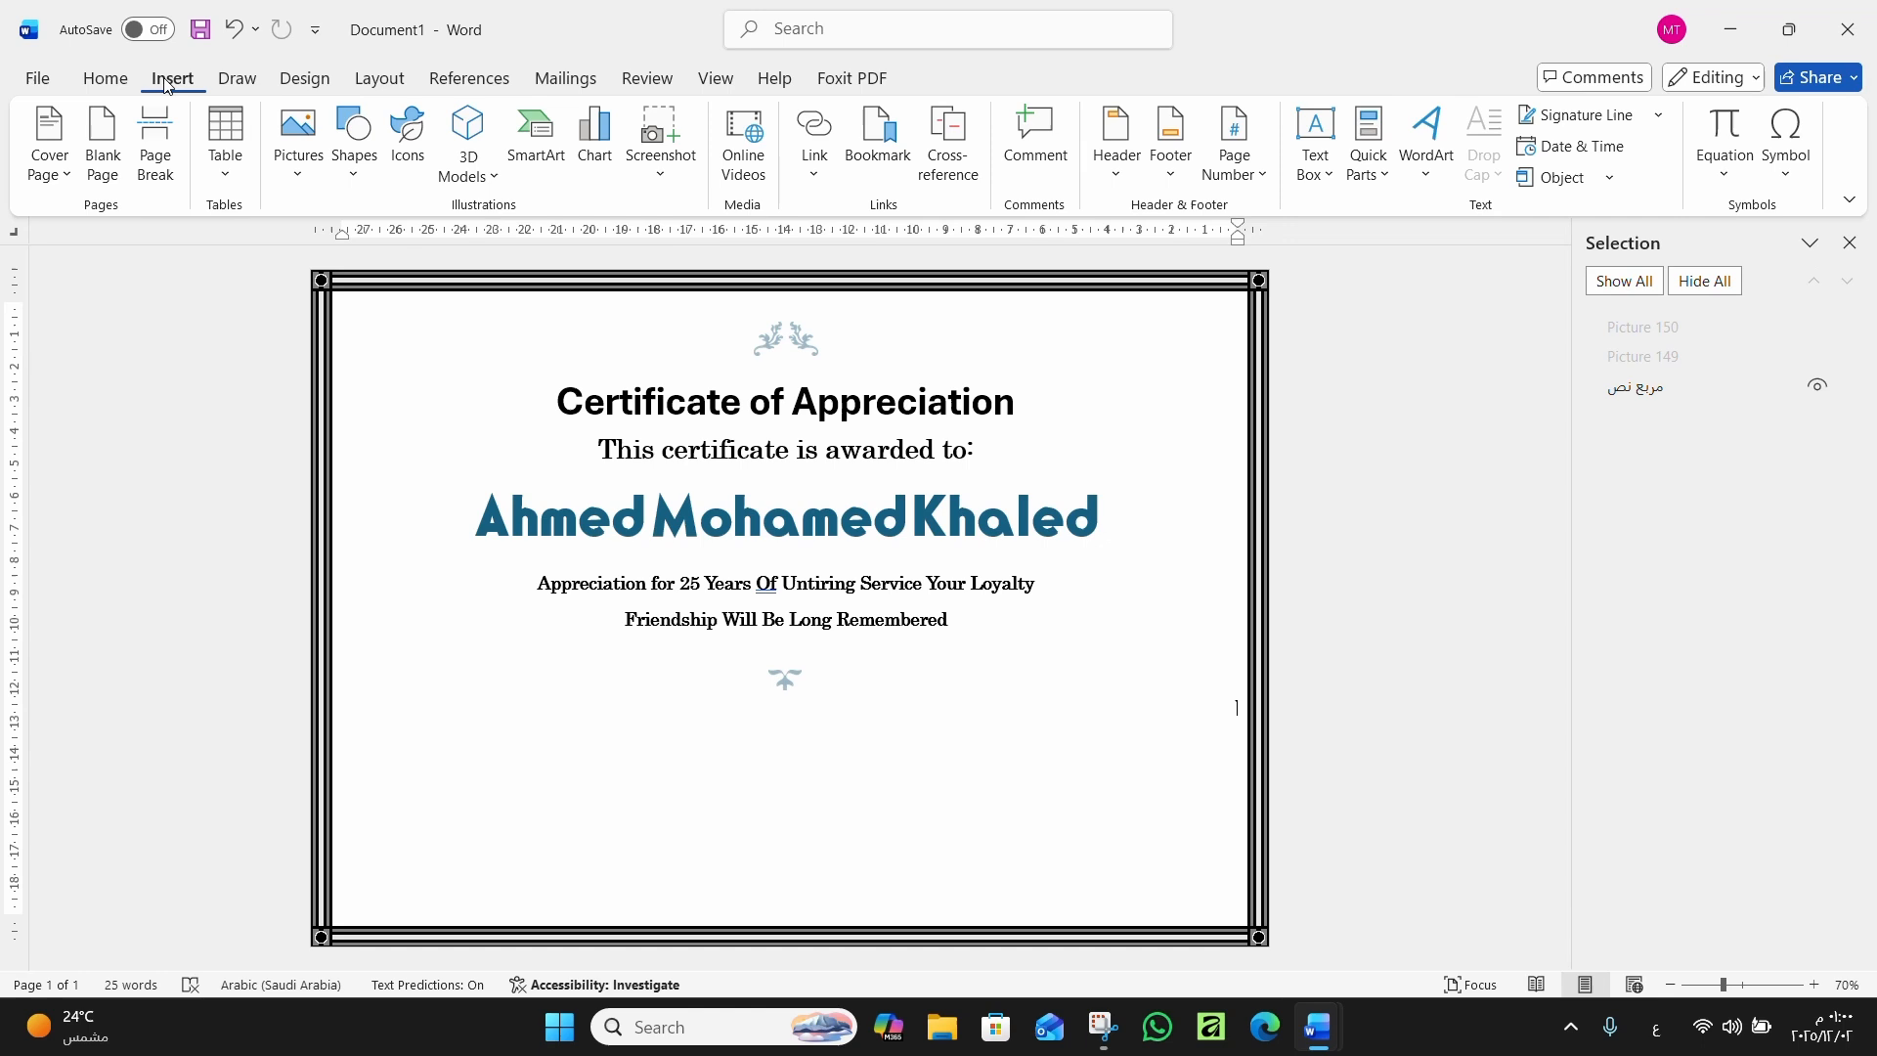
pyautogui.click(354, 161)
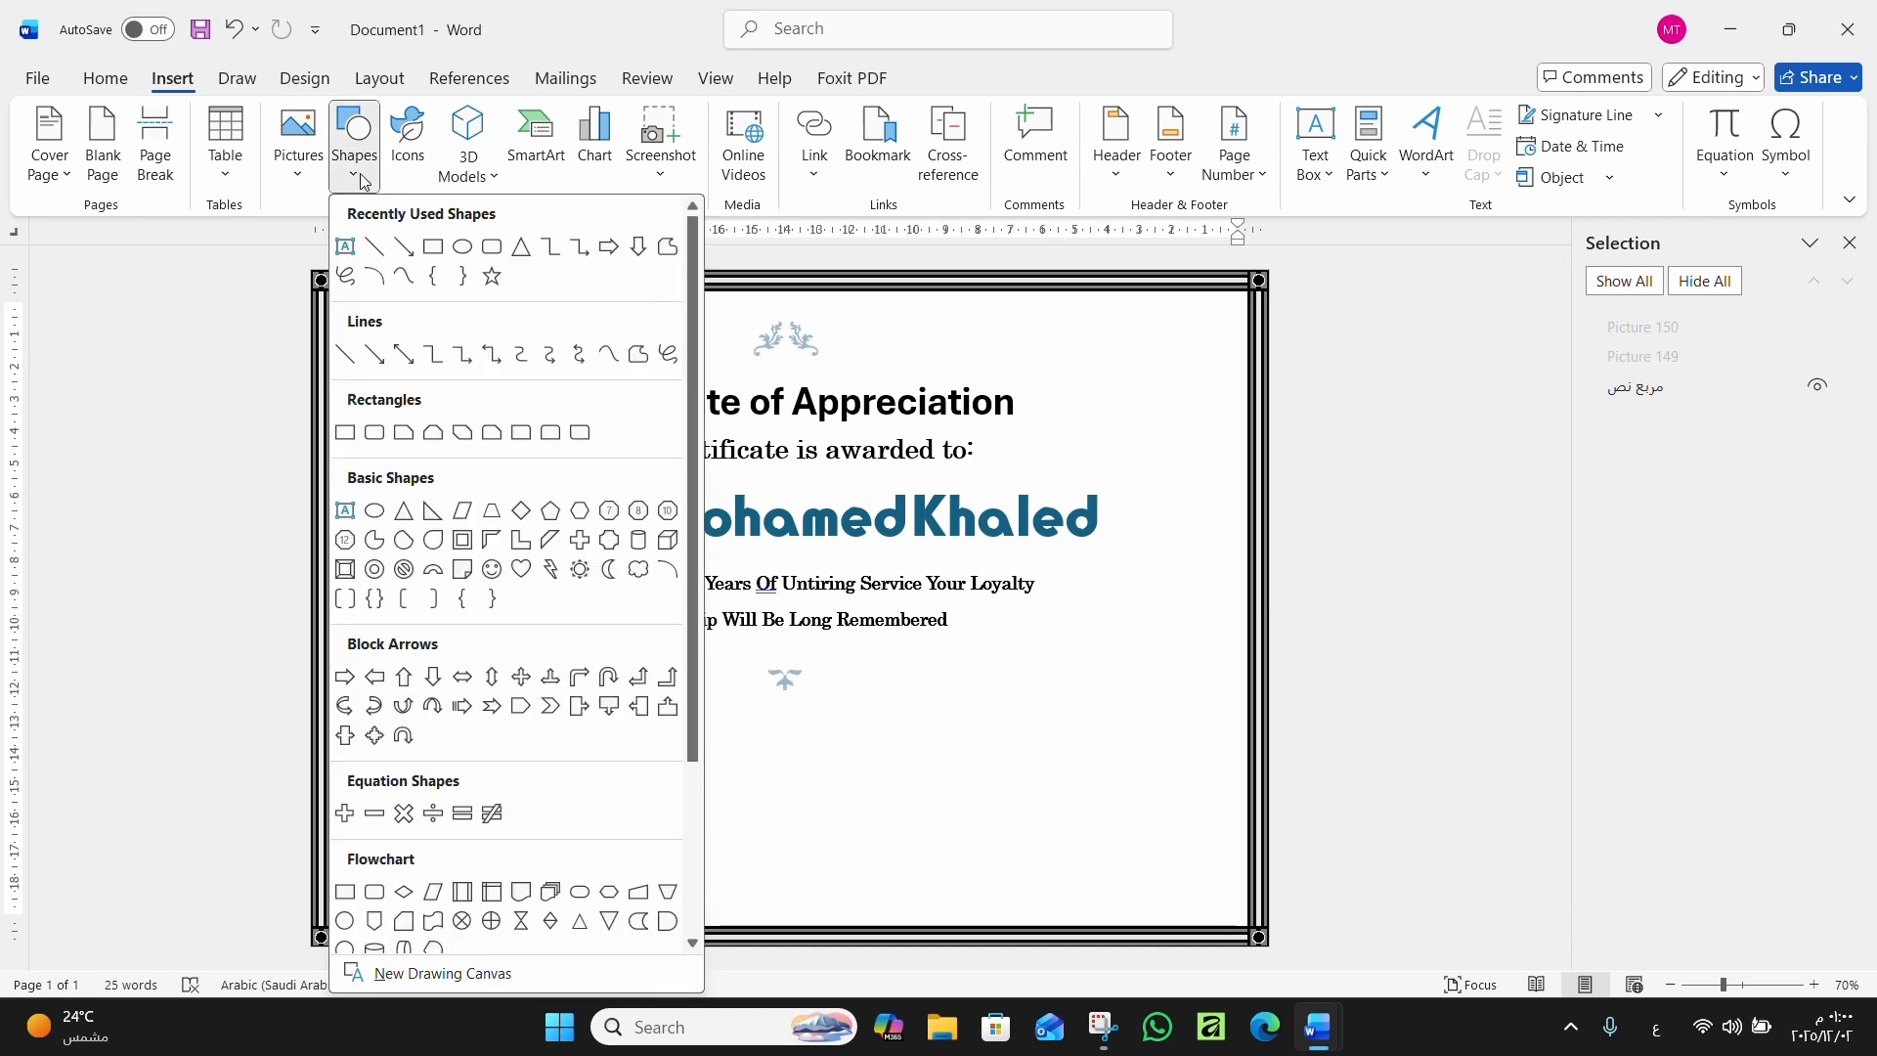
pyautogui.click(306, 170)
pyautogui.click(336, 245)
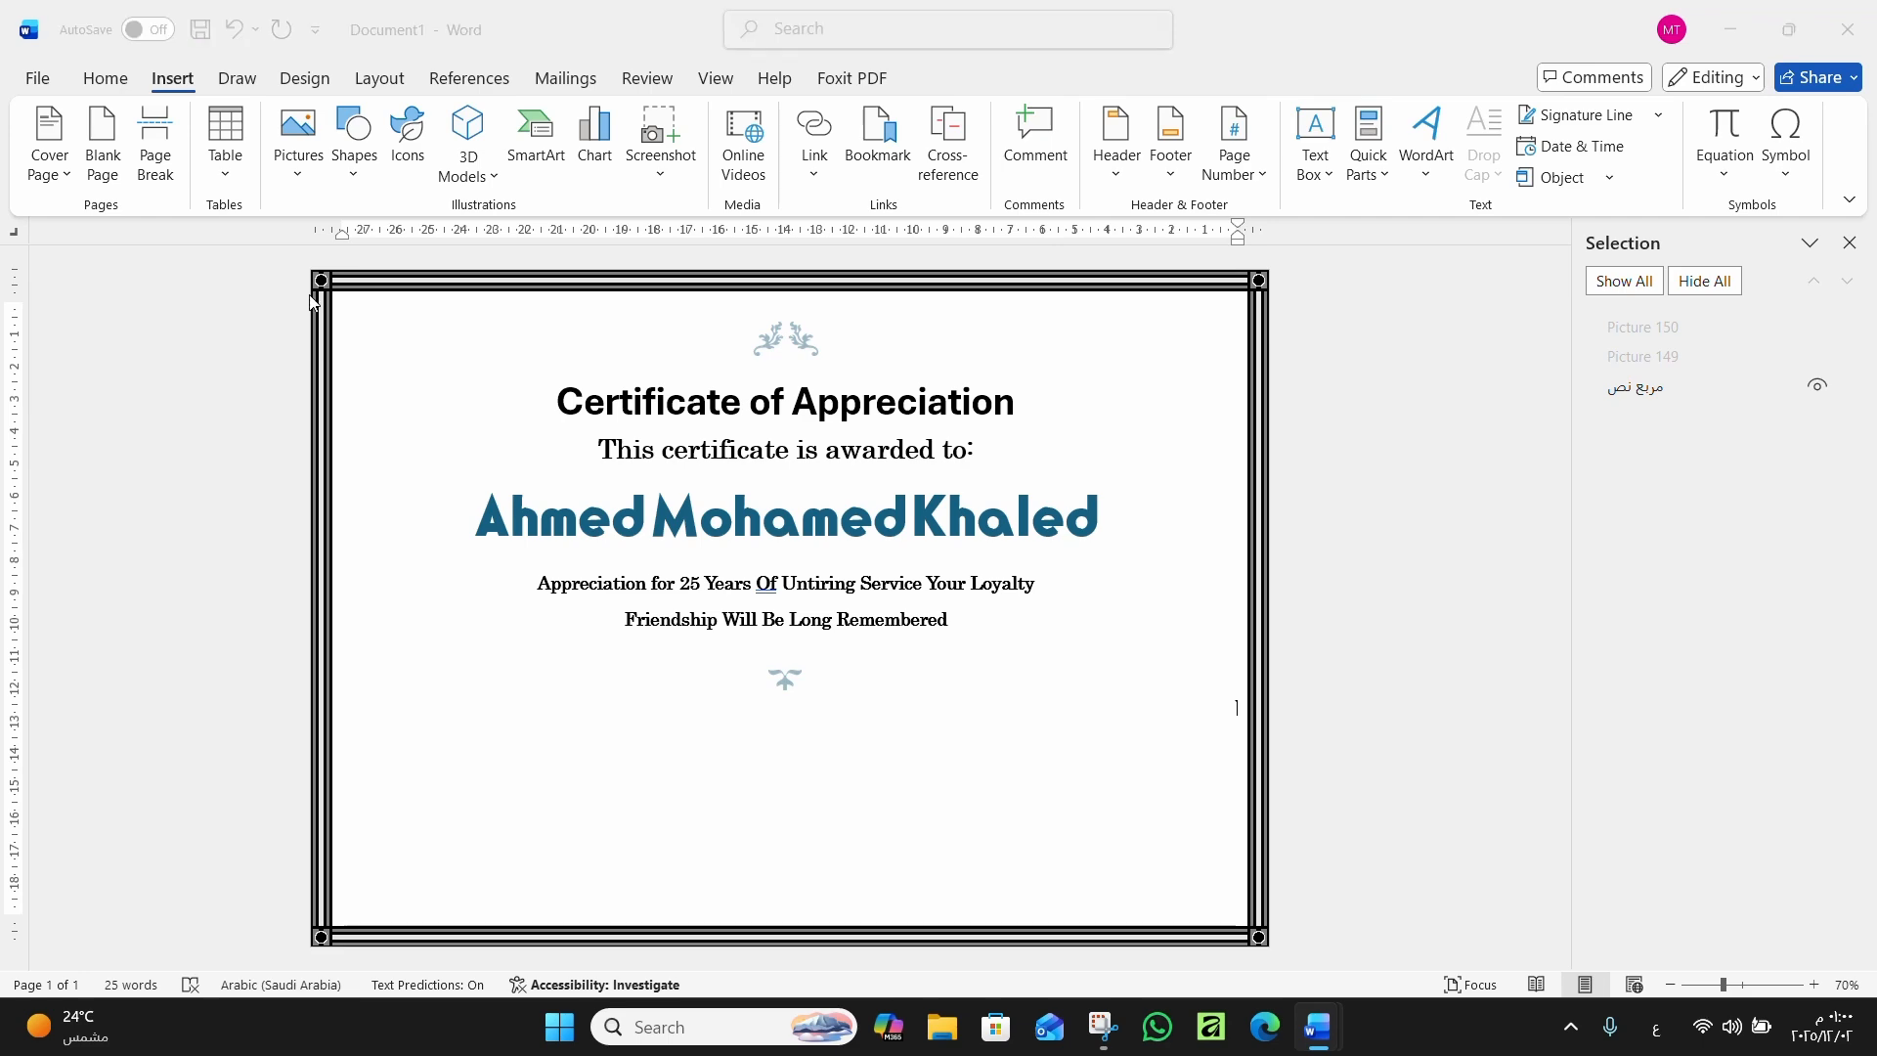
pyautogui.click(83, 240)
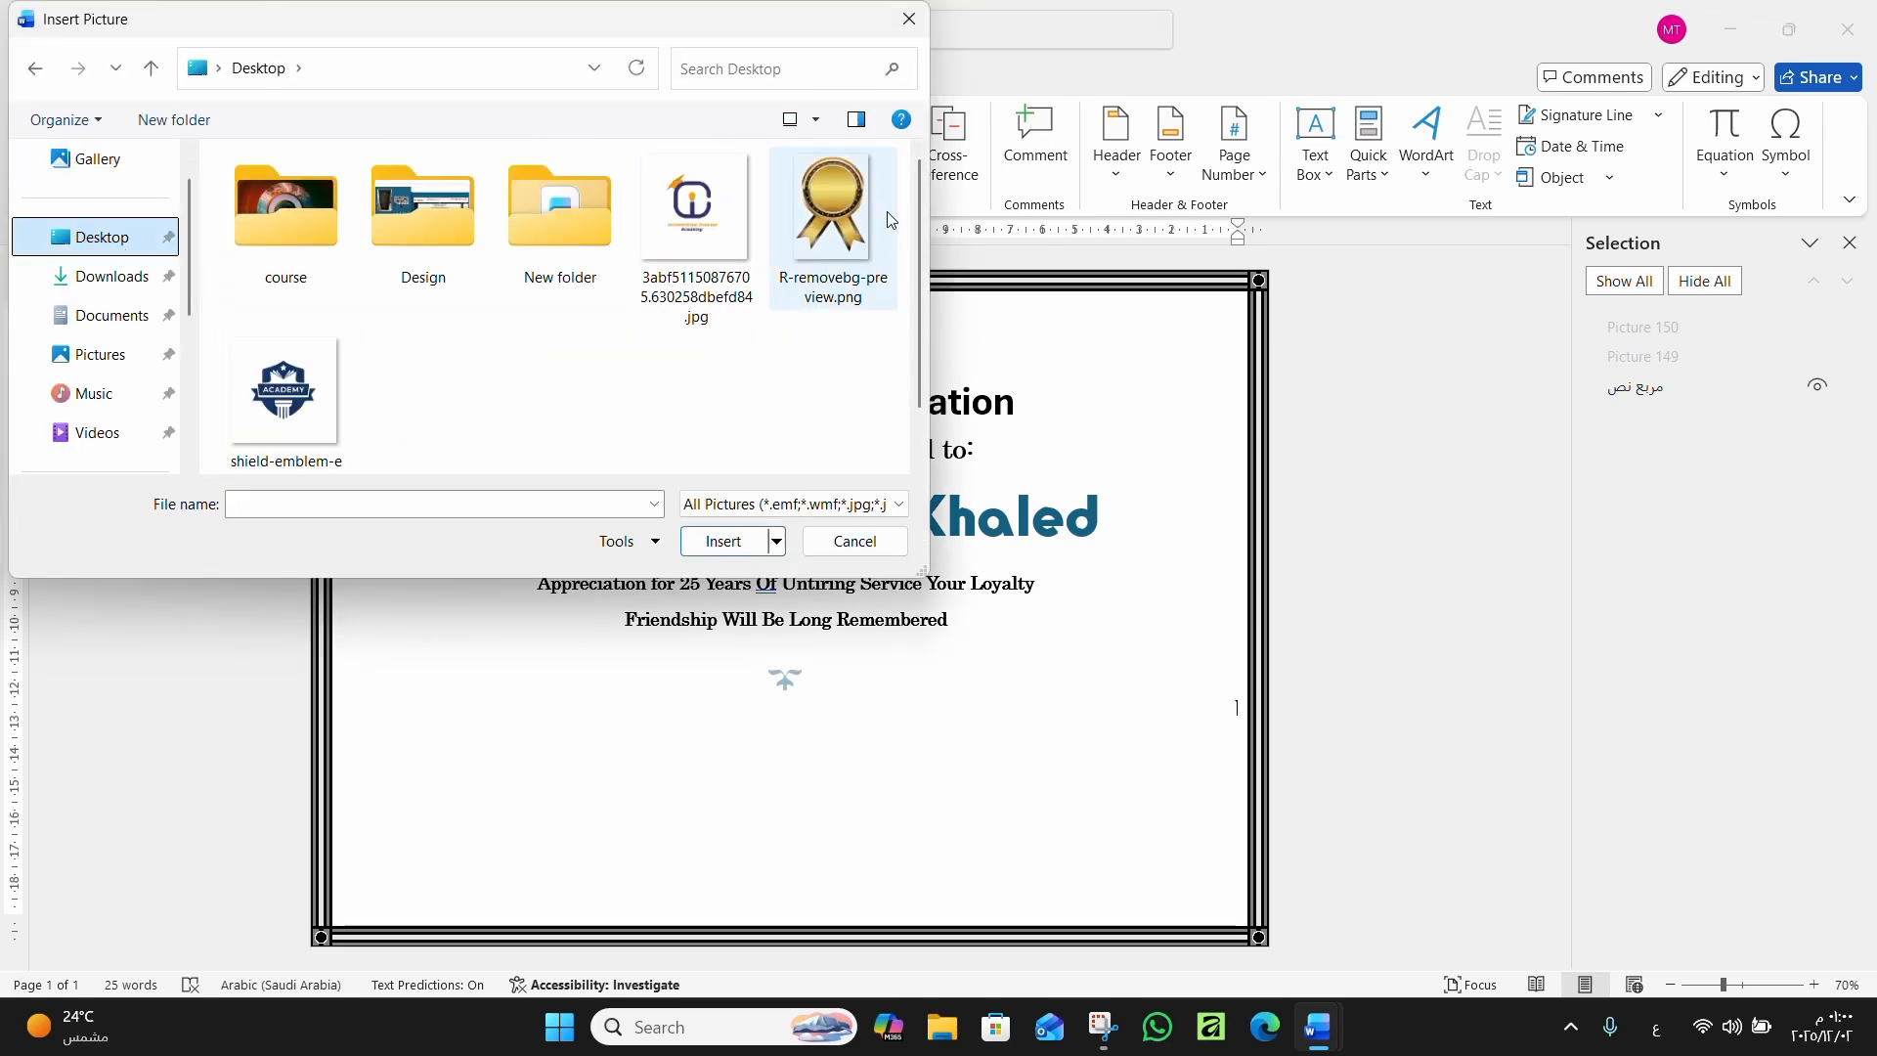
pyautogui.doubleClick(846, 221)
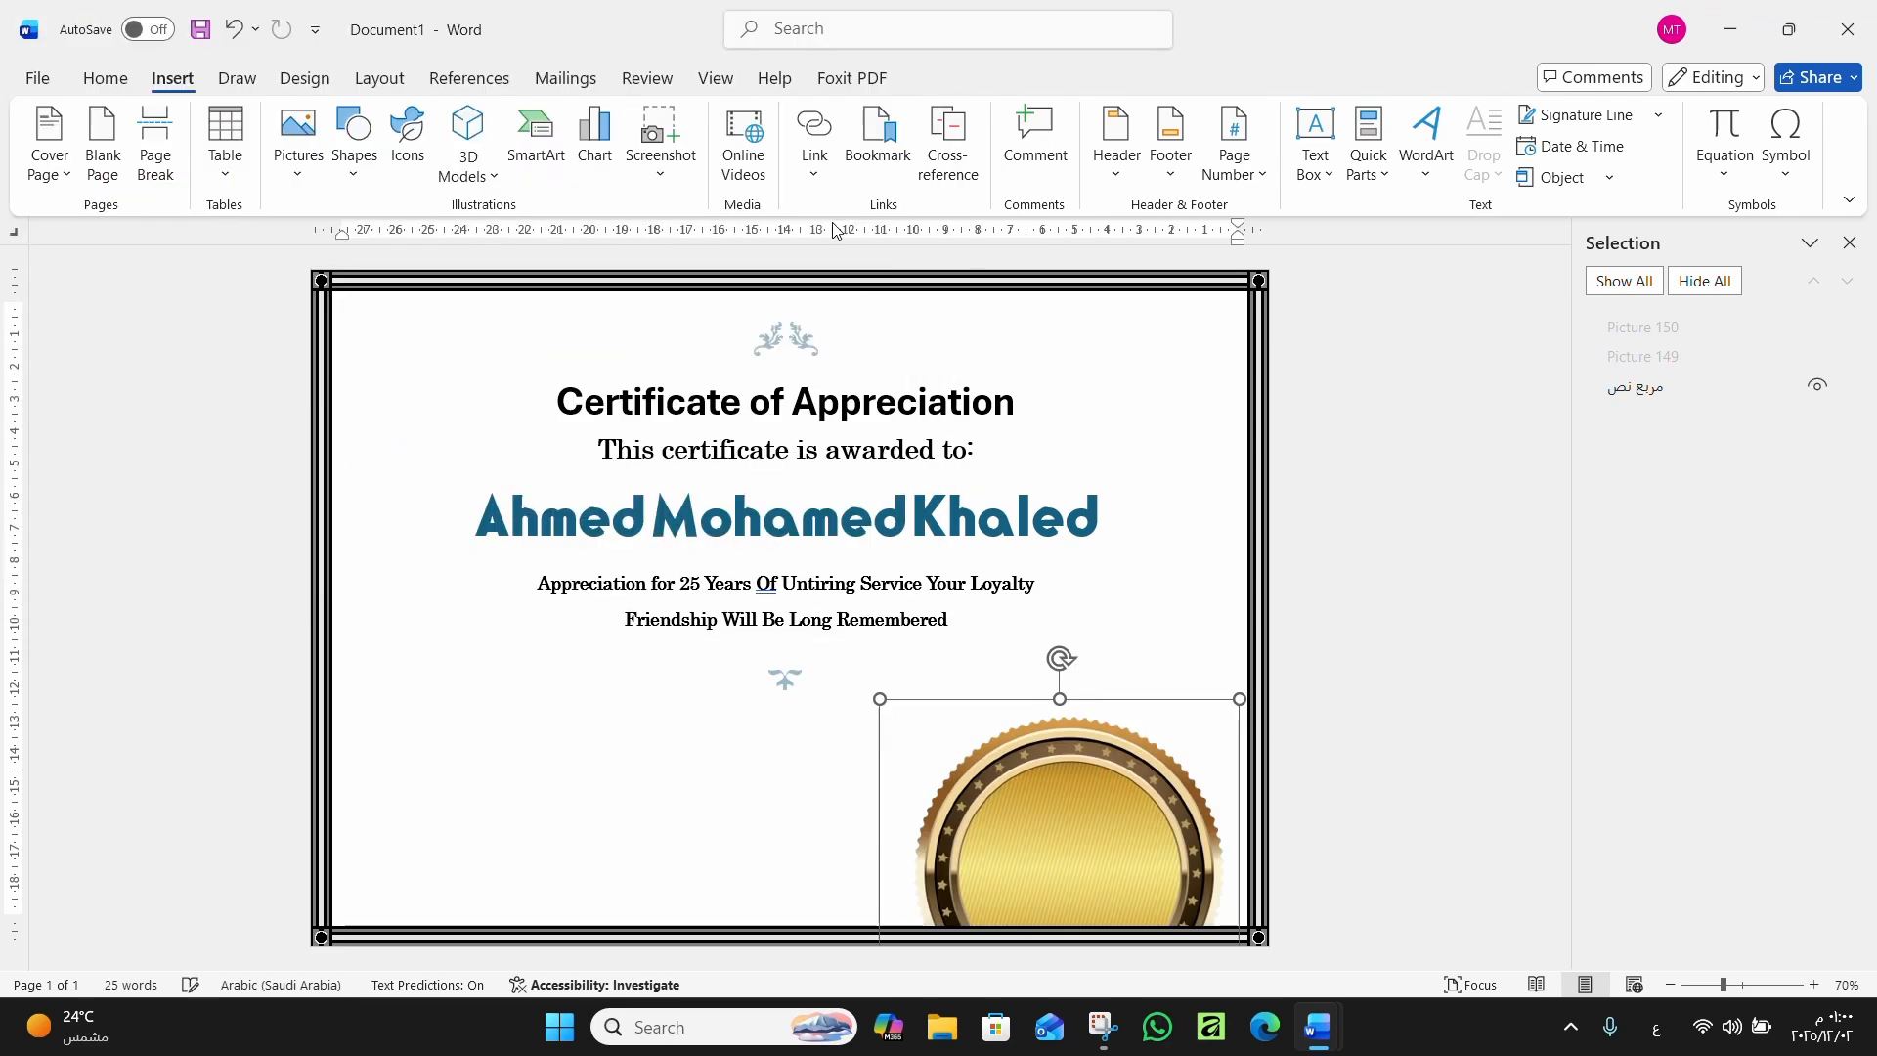
# Set the medal picture's text wrapping to In Front of Text and move it towards the middle of the certificate
pyautogui.rightClick(1125, 703)
pyautogui.moveTo(1260, 585)
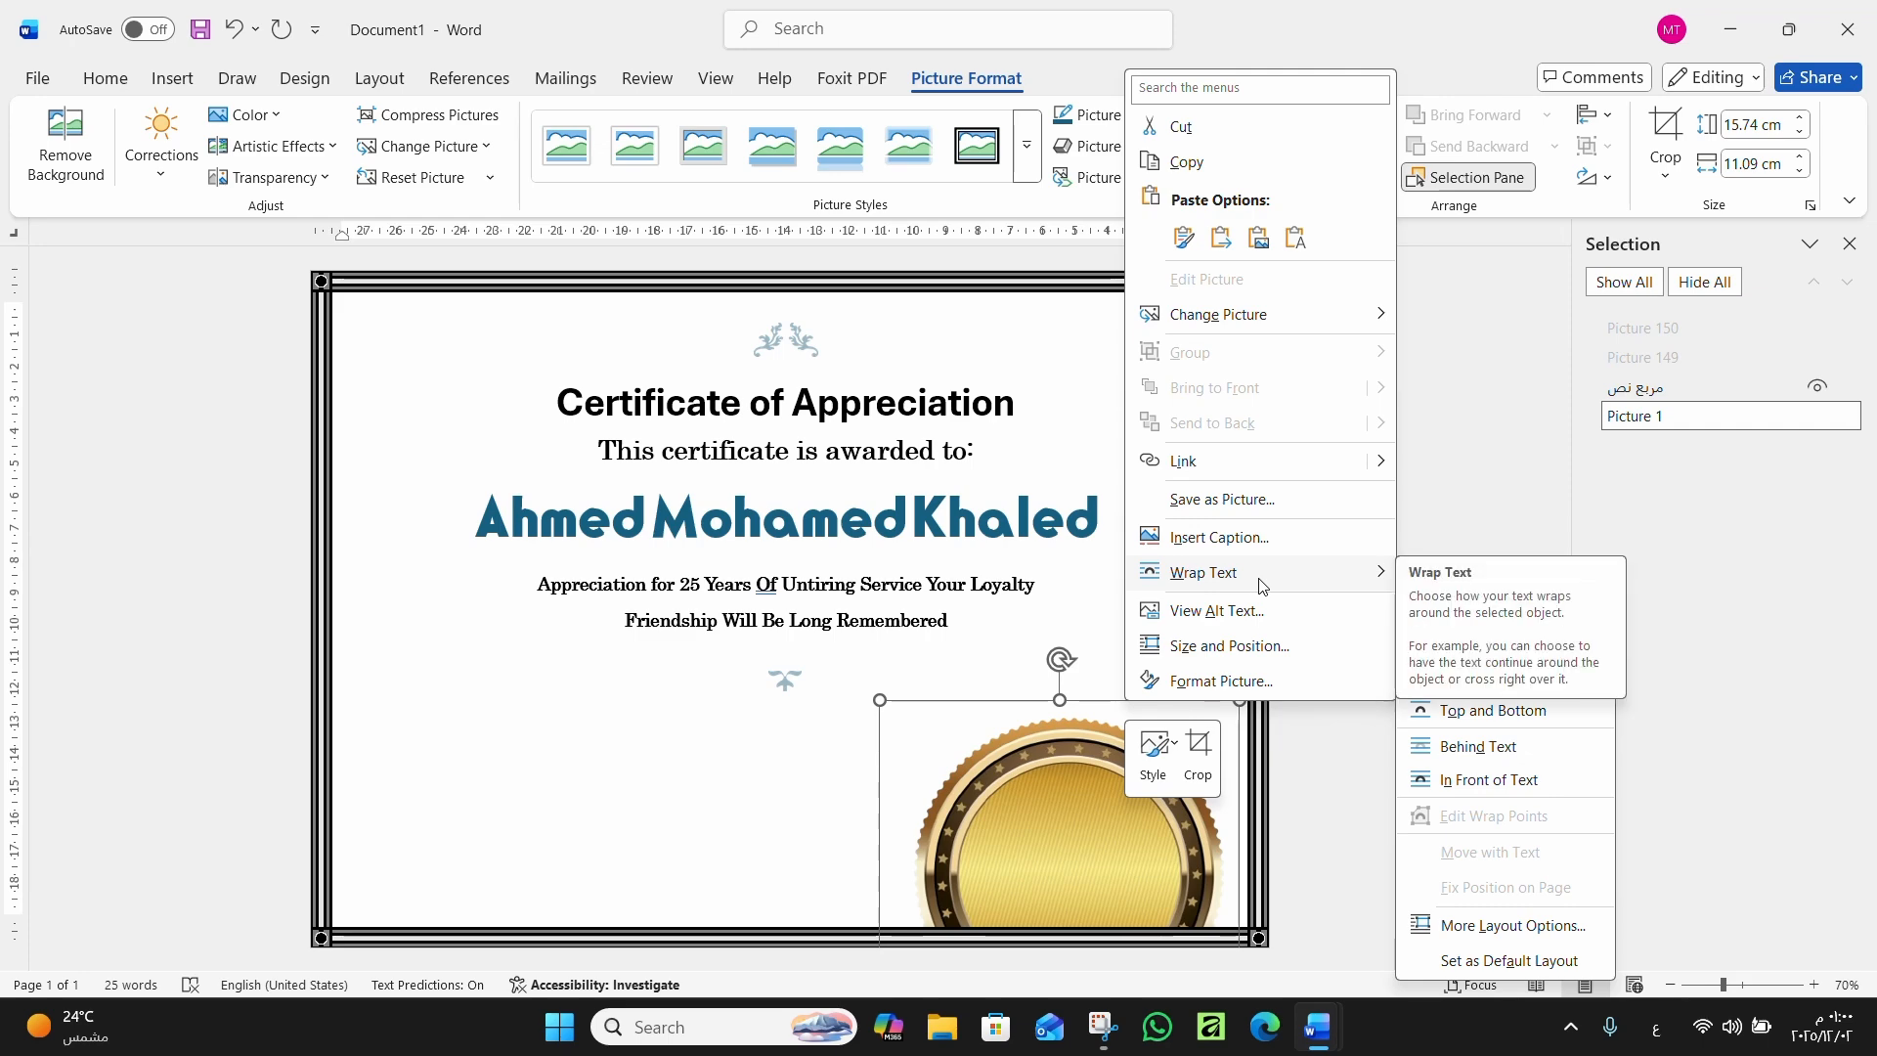
pyautogui.click(1506, 780)
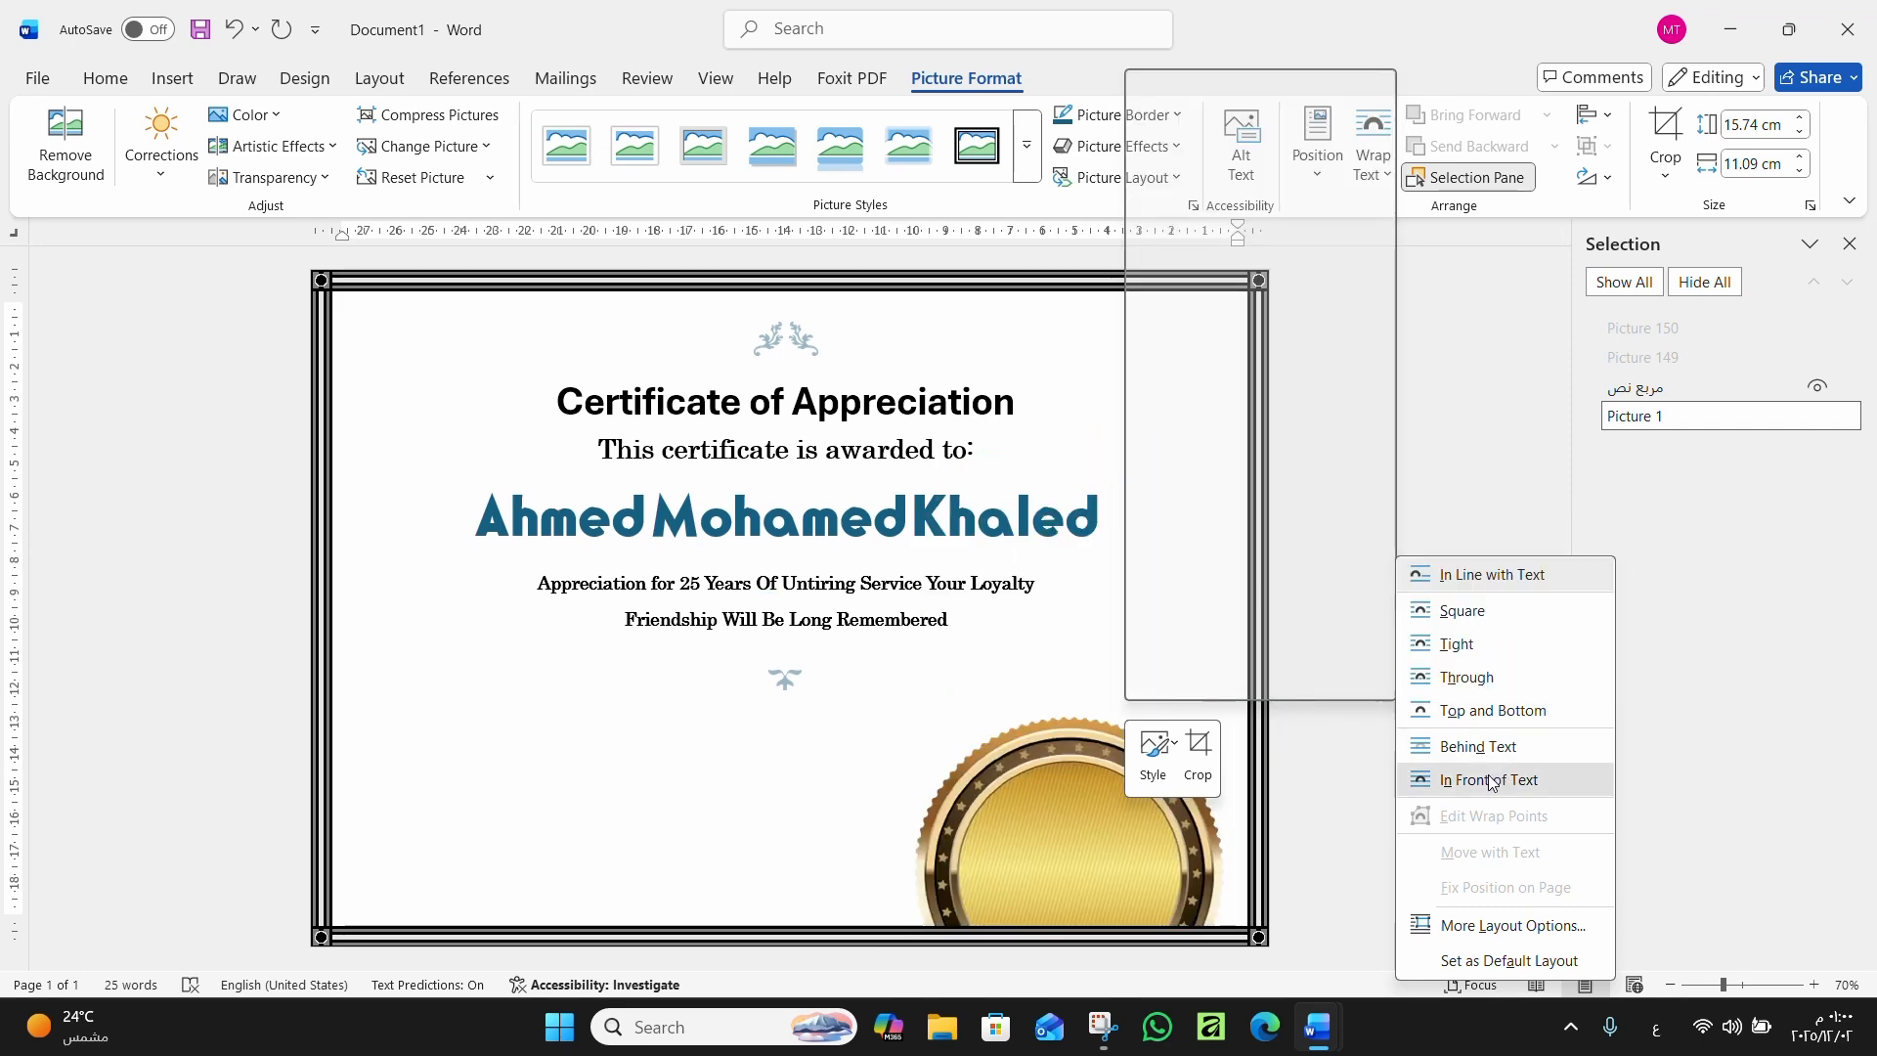
pyautogui.click(1502, 780)
pyautogui.moveTo(1081, 884); pyautogui.dragTo(759, 667)
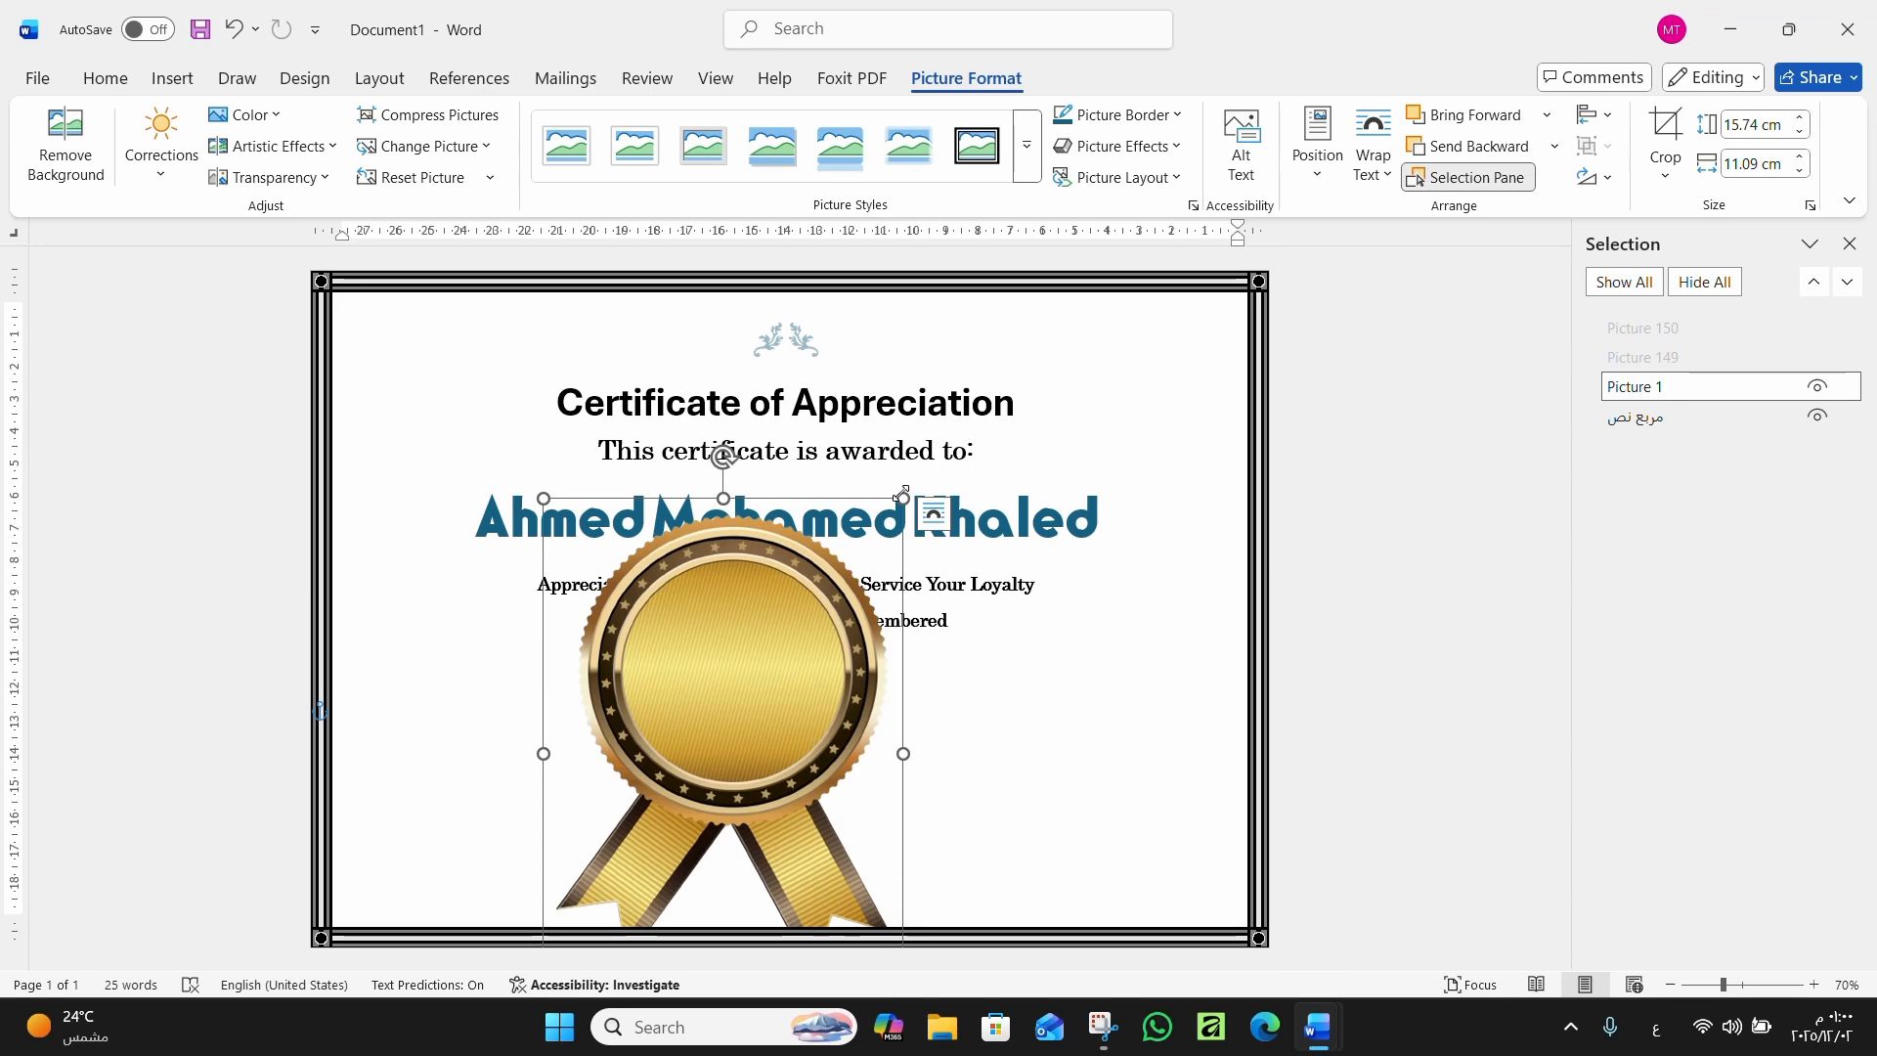
pyautogui.rightClick(766, 600)
pyautogui.moveTo(970, 864)
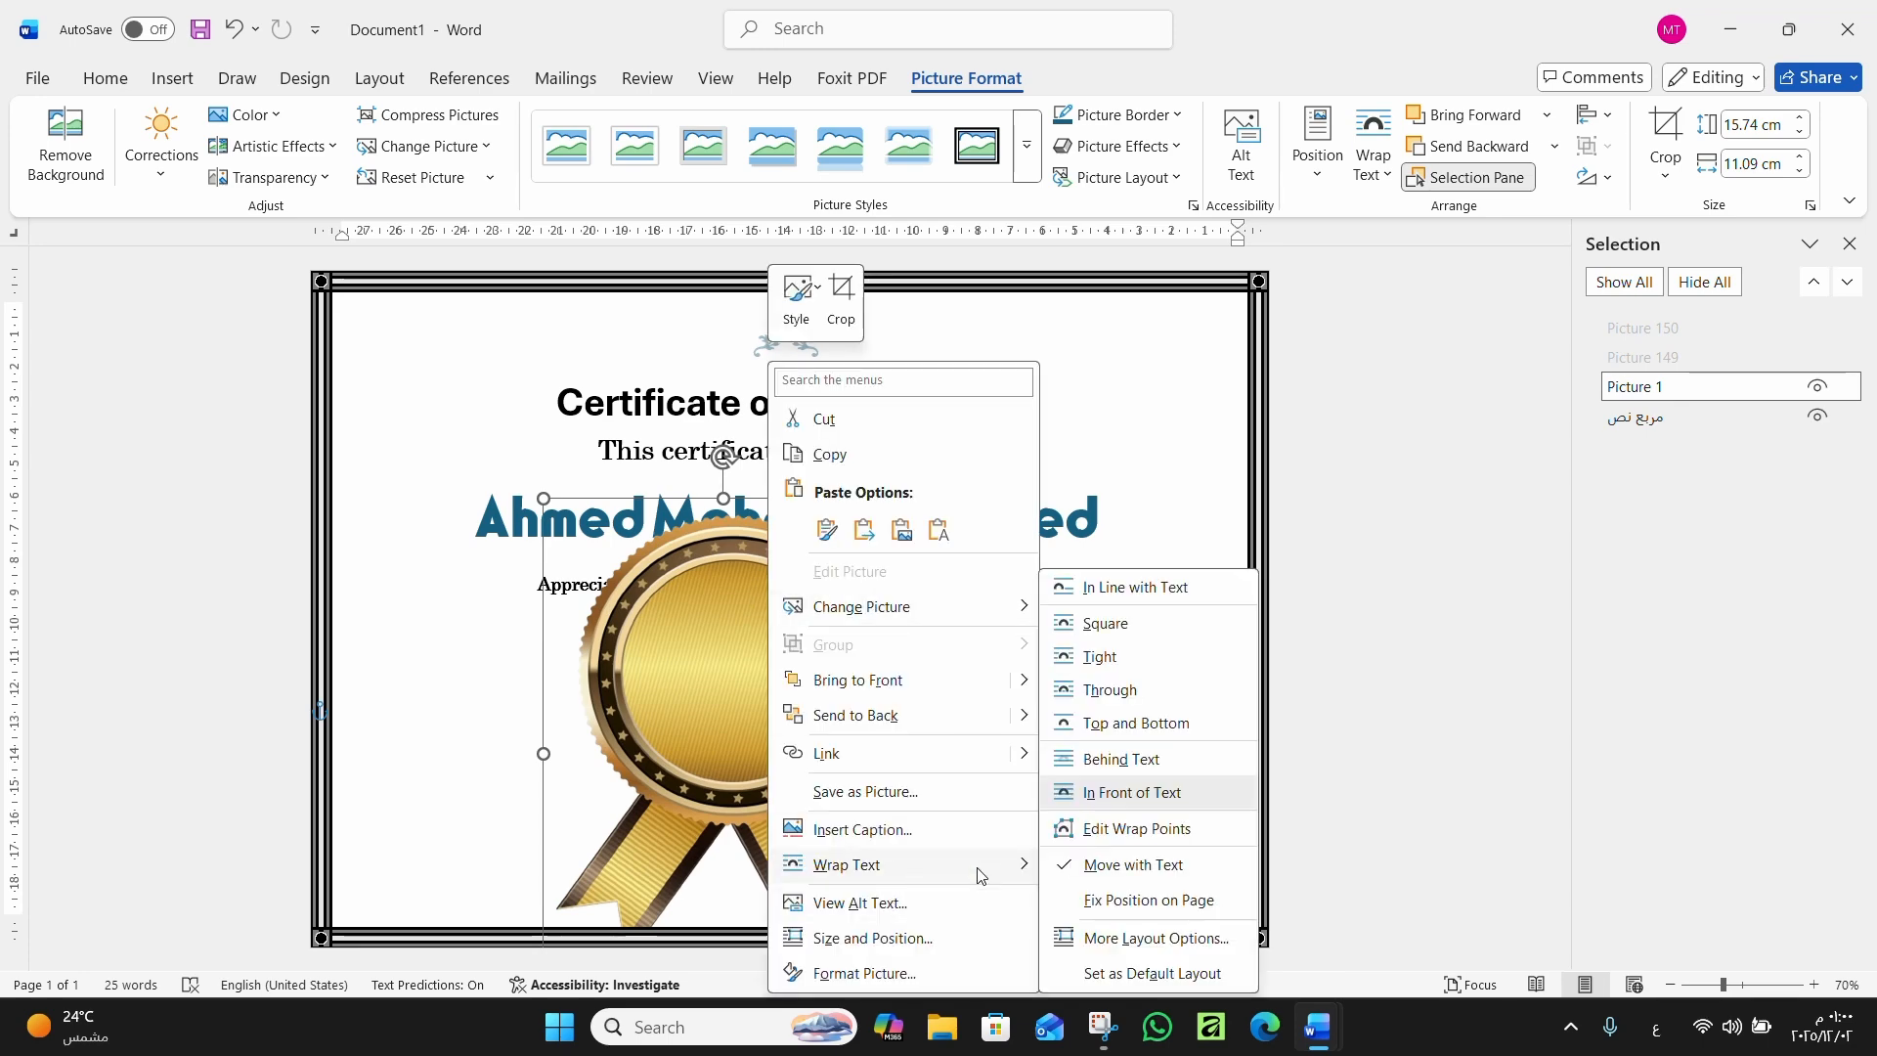
pyautogui.click(1140, 818)
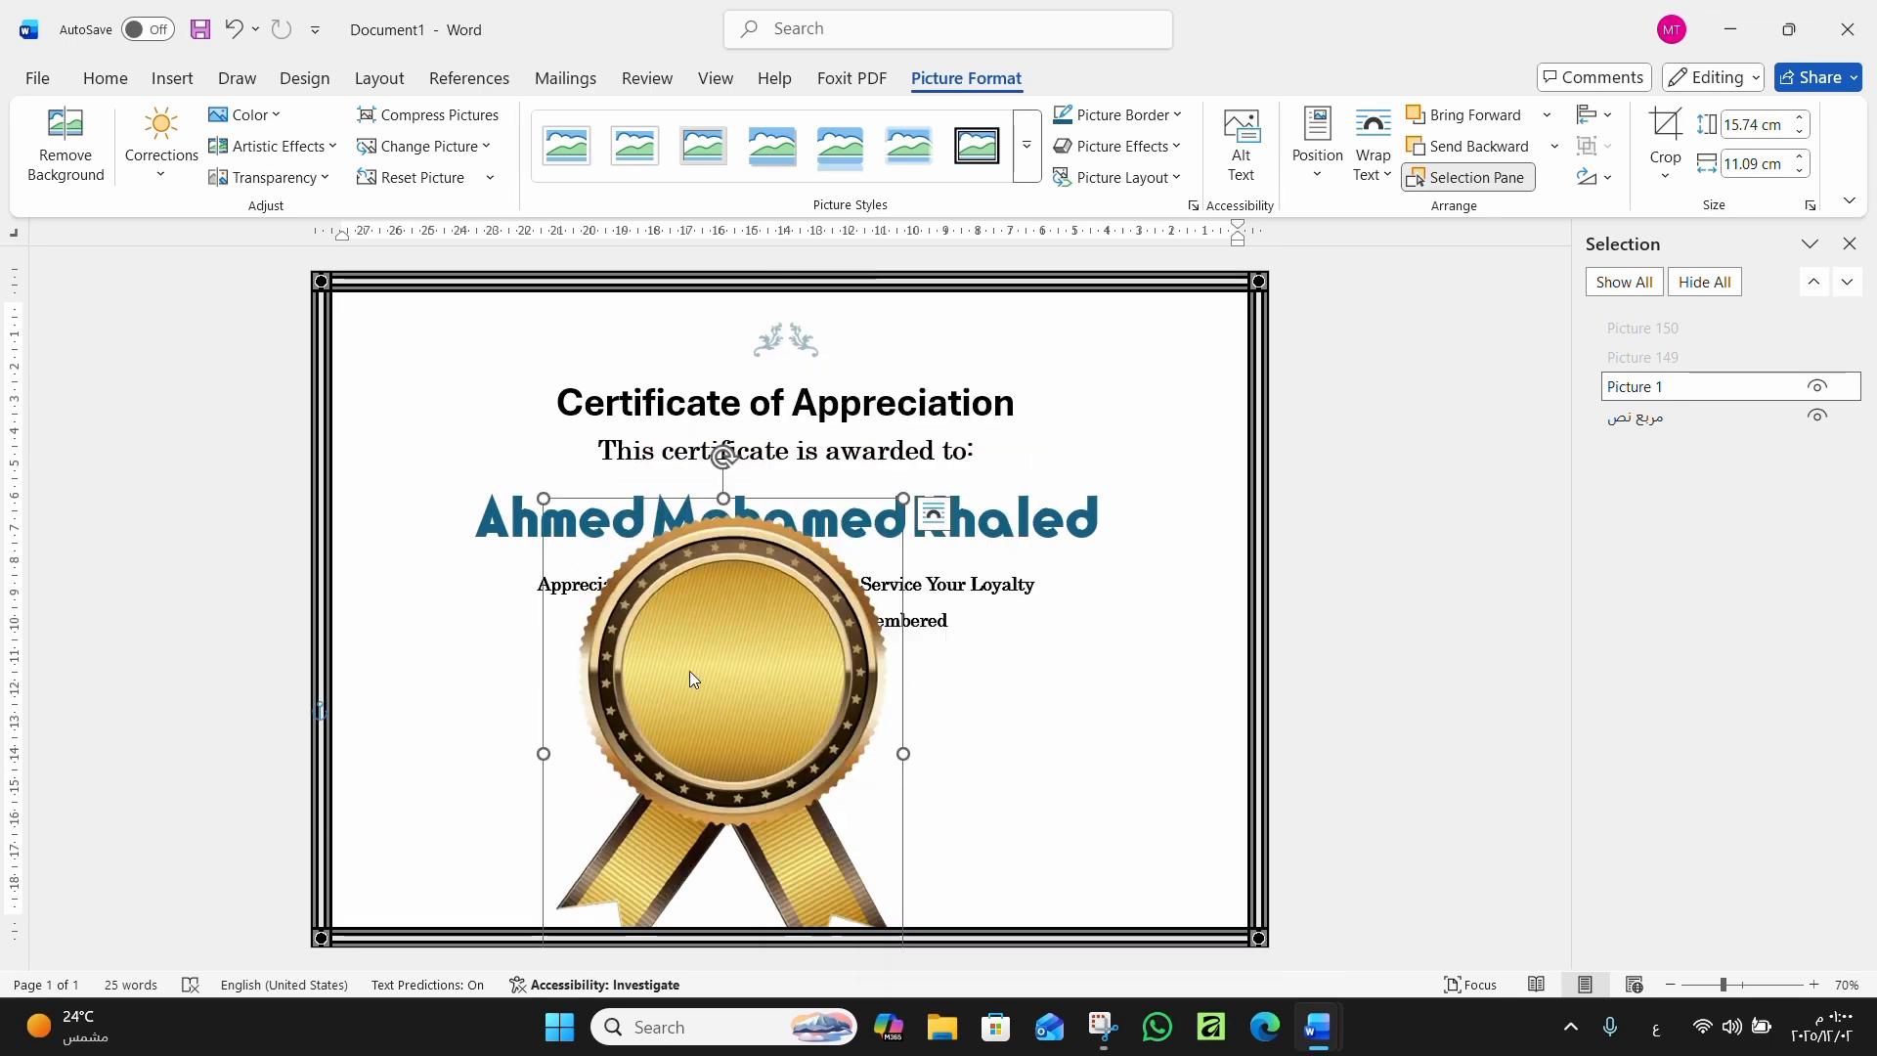
# Rename the medal picture as "رمز" in the list of objects
pyautogui.doubleClick(1652, 386)
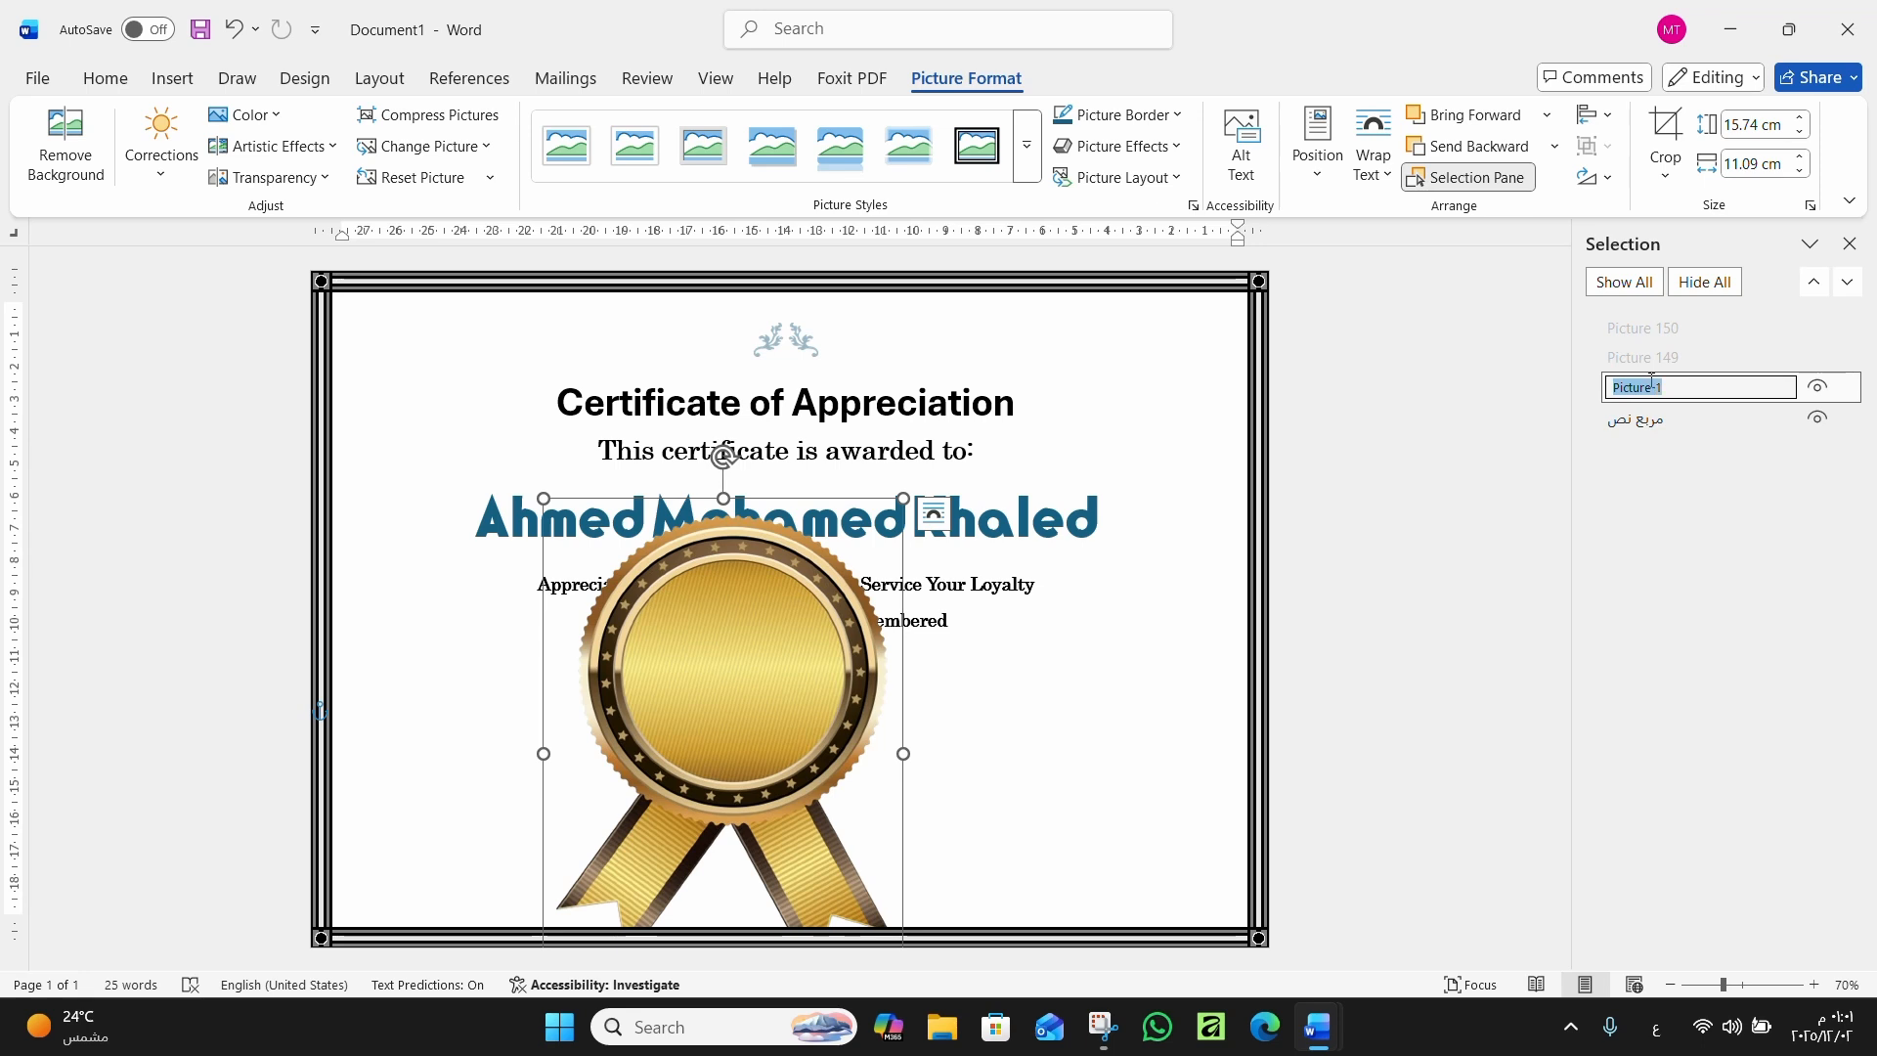
pyautogui.press('BackSpace')
pyautogui.press('Return')
# Shrink the medal to about 4.7 cm wide and move it to the centre below the small lower ornament
pyautogui.moveTo(903, 499); pyautogui.dragTo(717, 762)
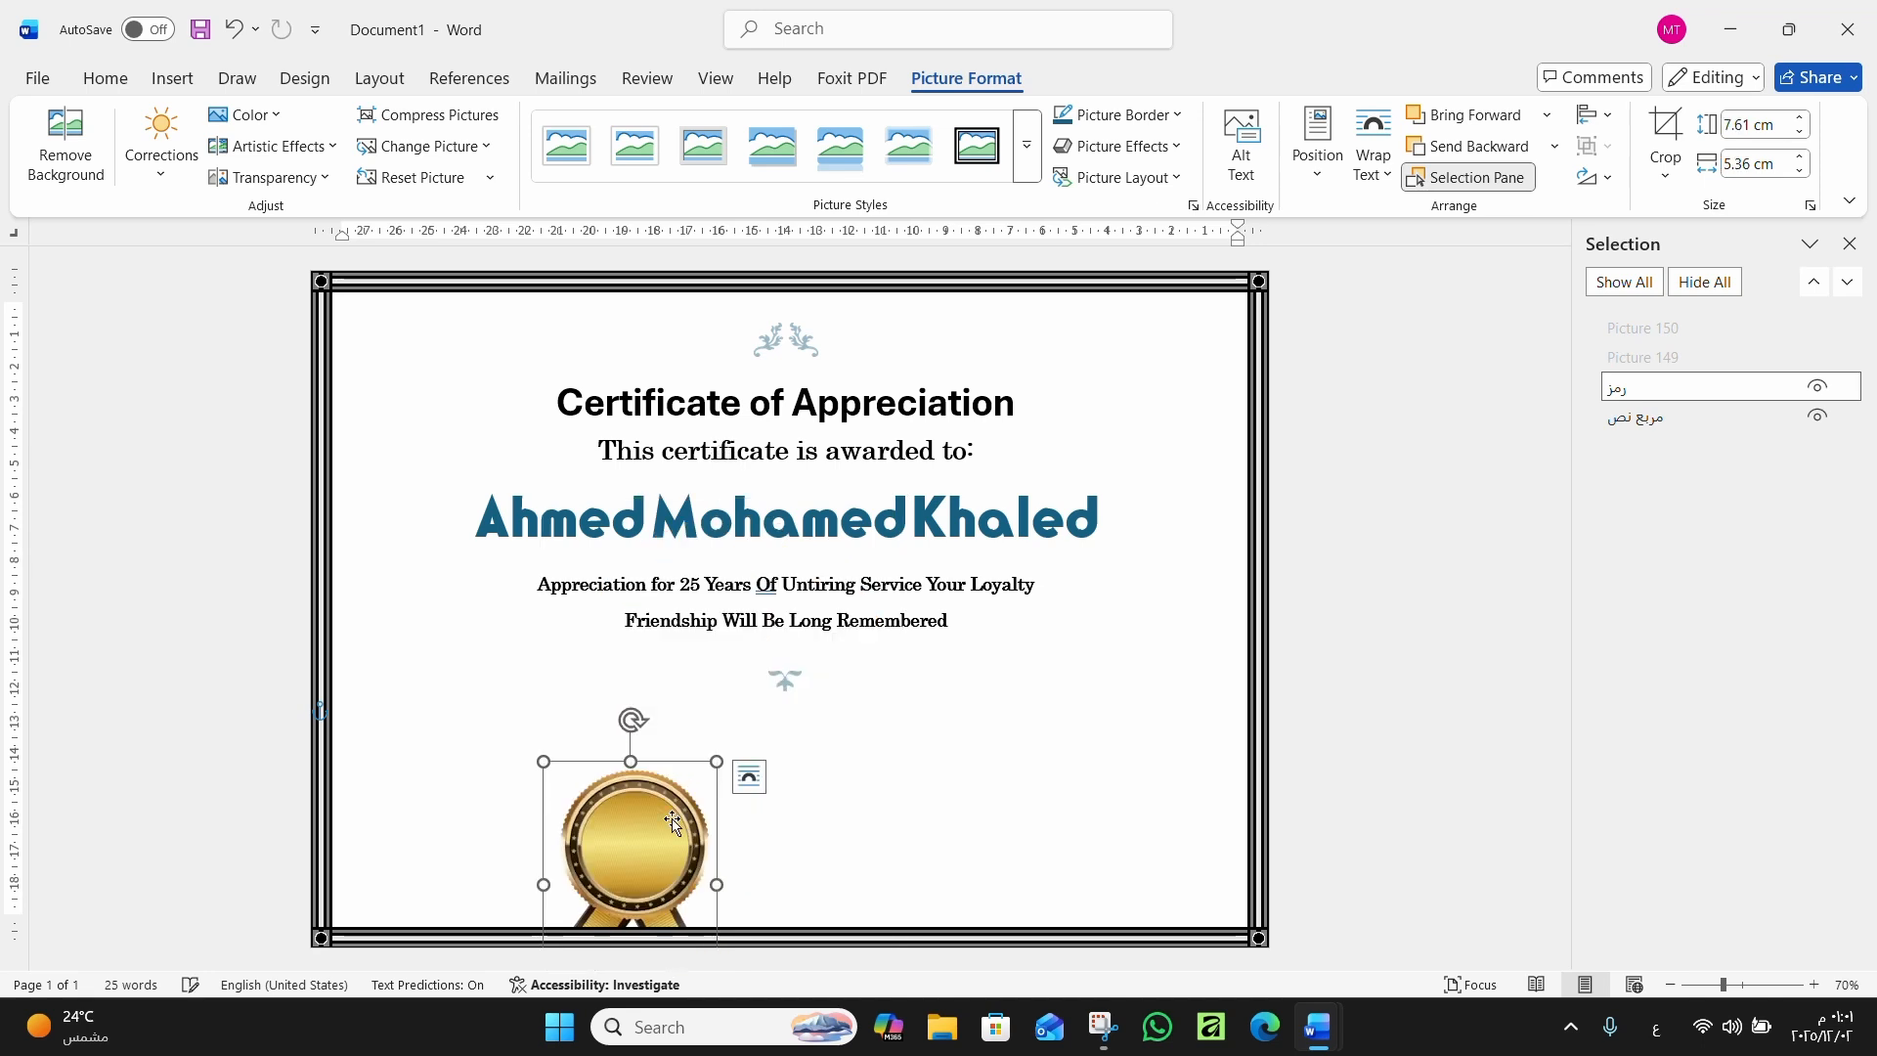
pyautogui.moveTo(673, 824); pyautogui.dragTo(787, 801)
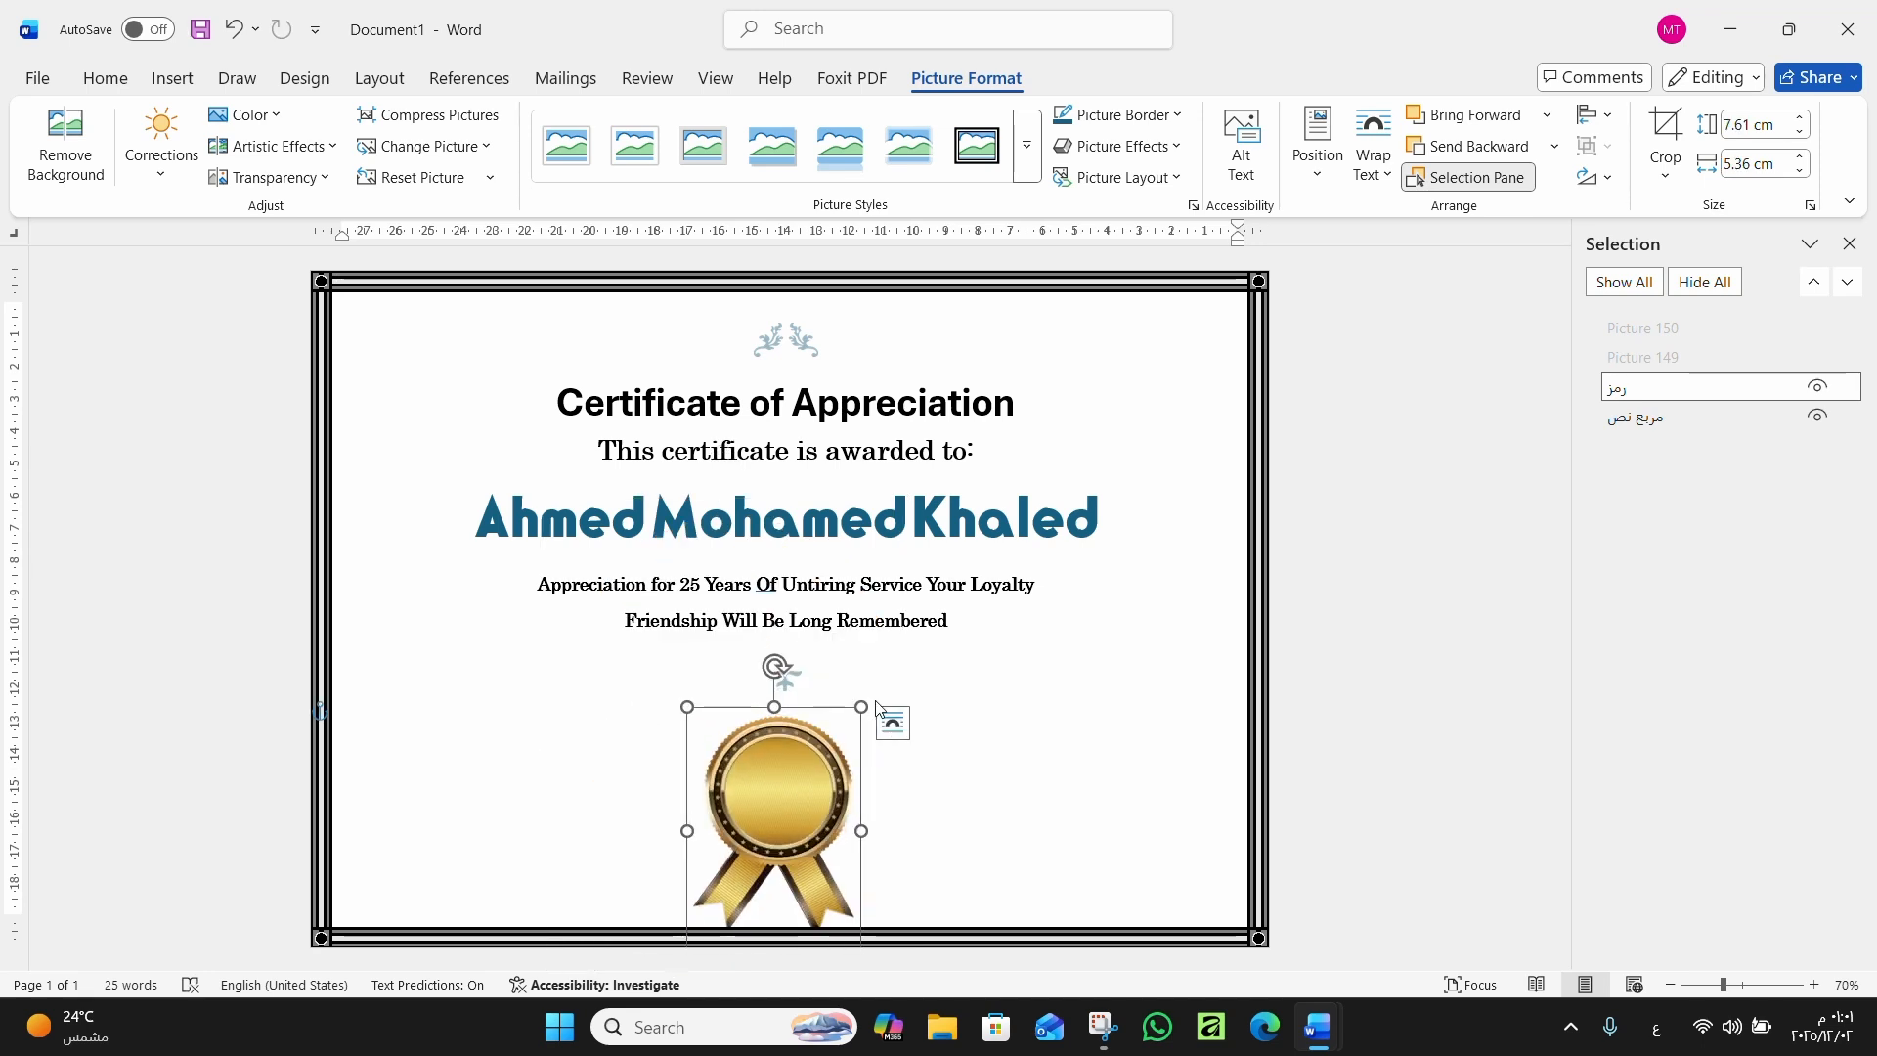
pyautogui.moveTo(862, 707); pyautogui.dragTo(841, 736)
pyautogui.moveTo(788, 830); pyautogui.dragTo(803, 791)
# Try setting the medal's height to 6.2 cm and its width to 6.2 cm
pyautogui.click(1741, 124)
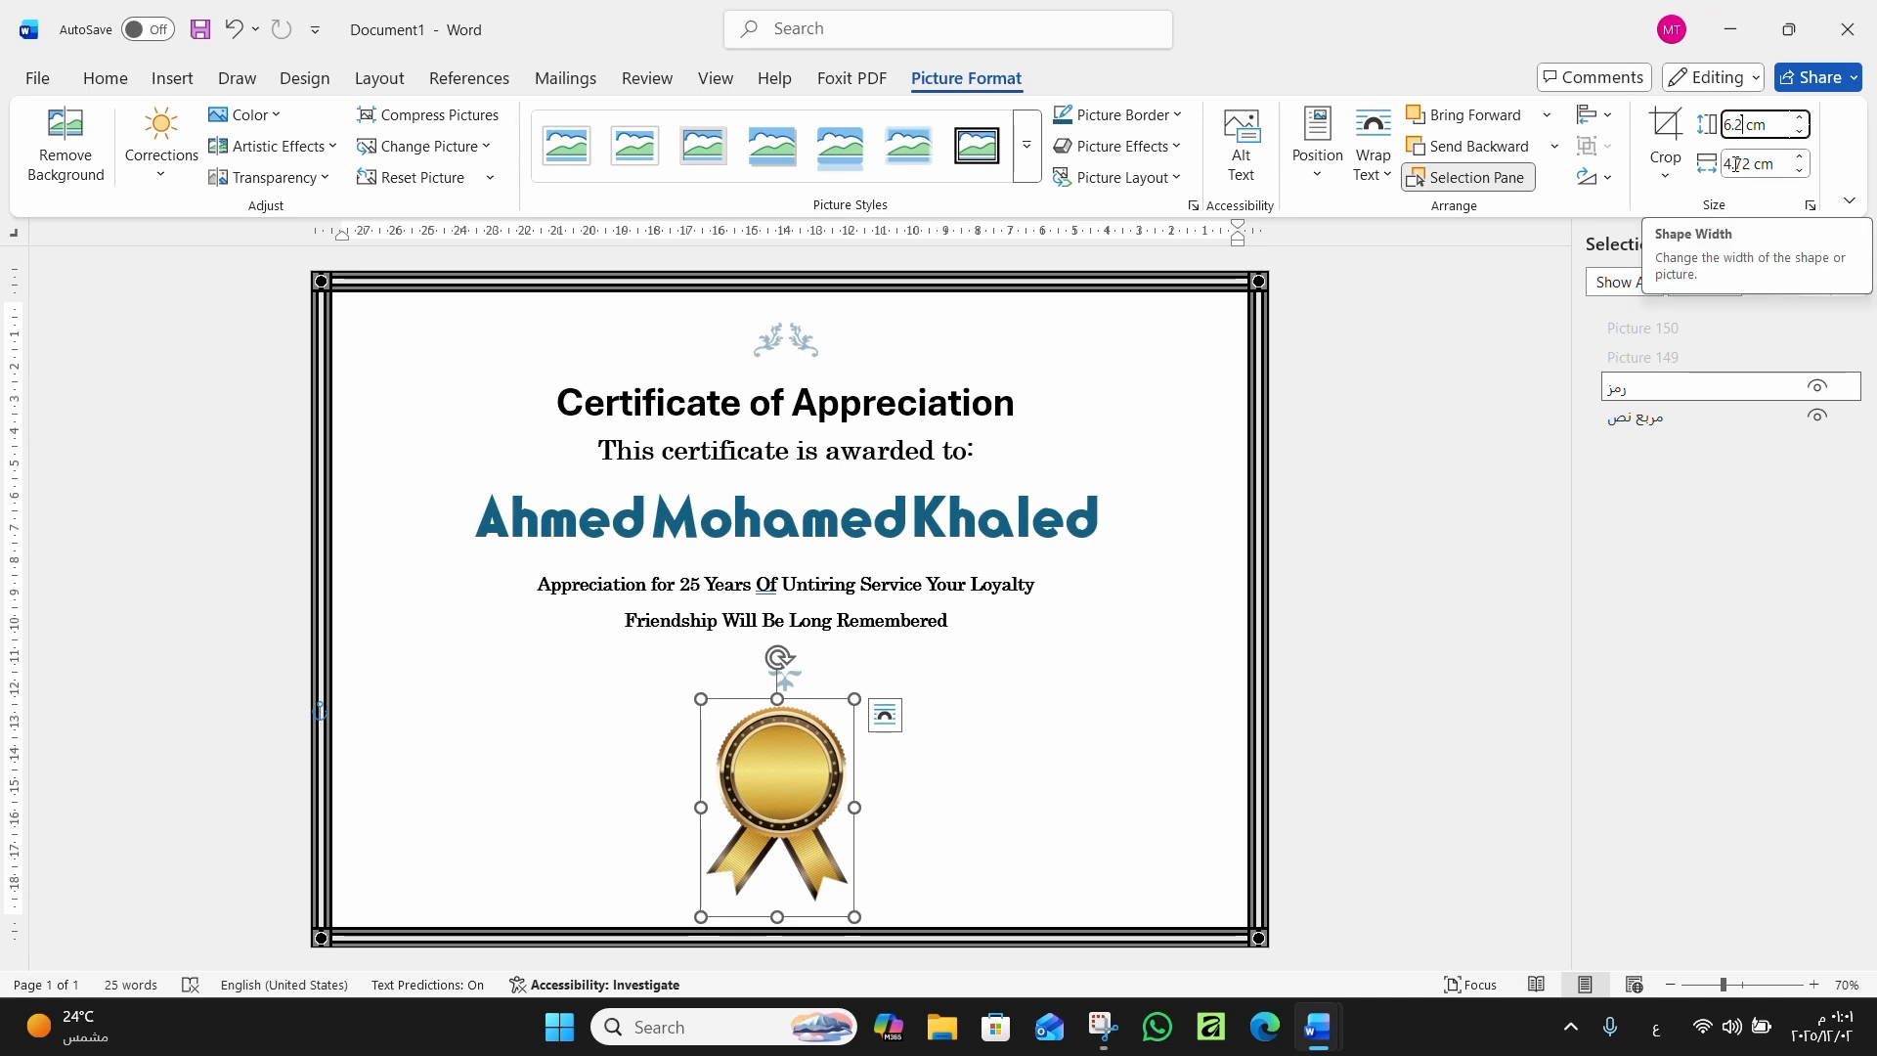
pyautogui.click(1729, 164)
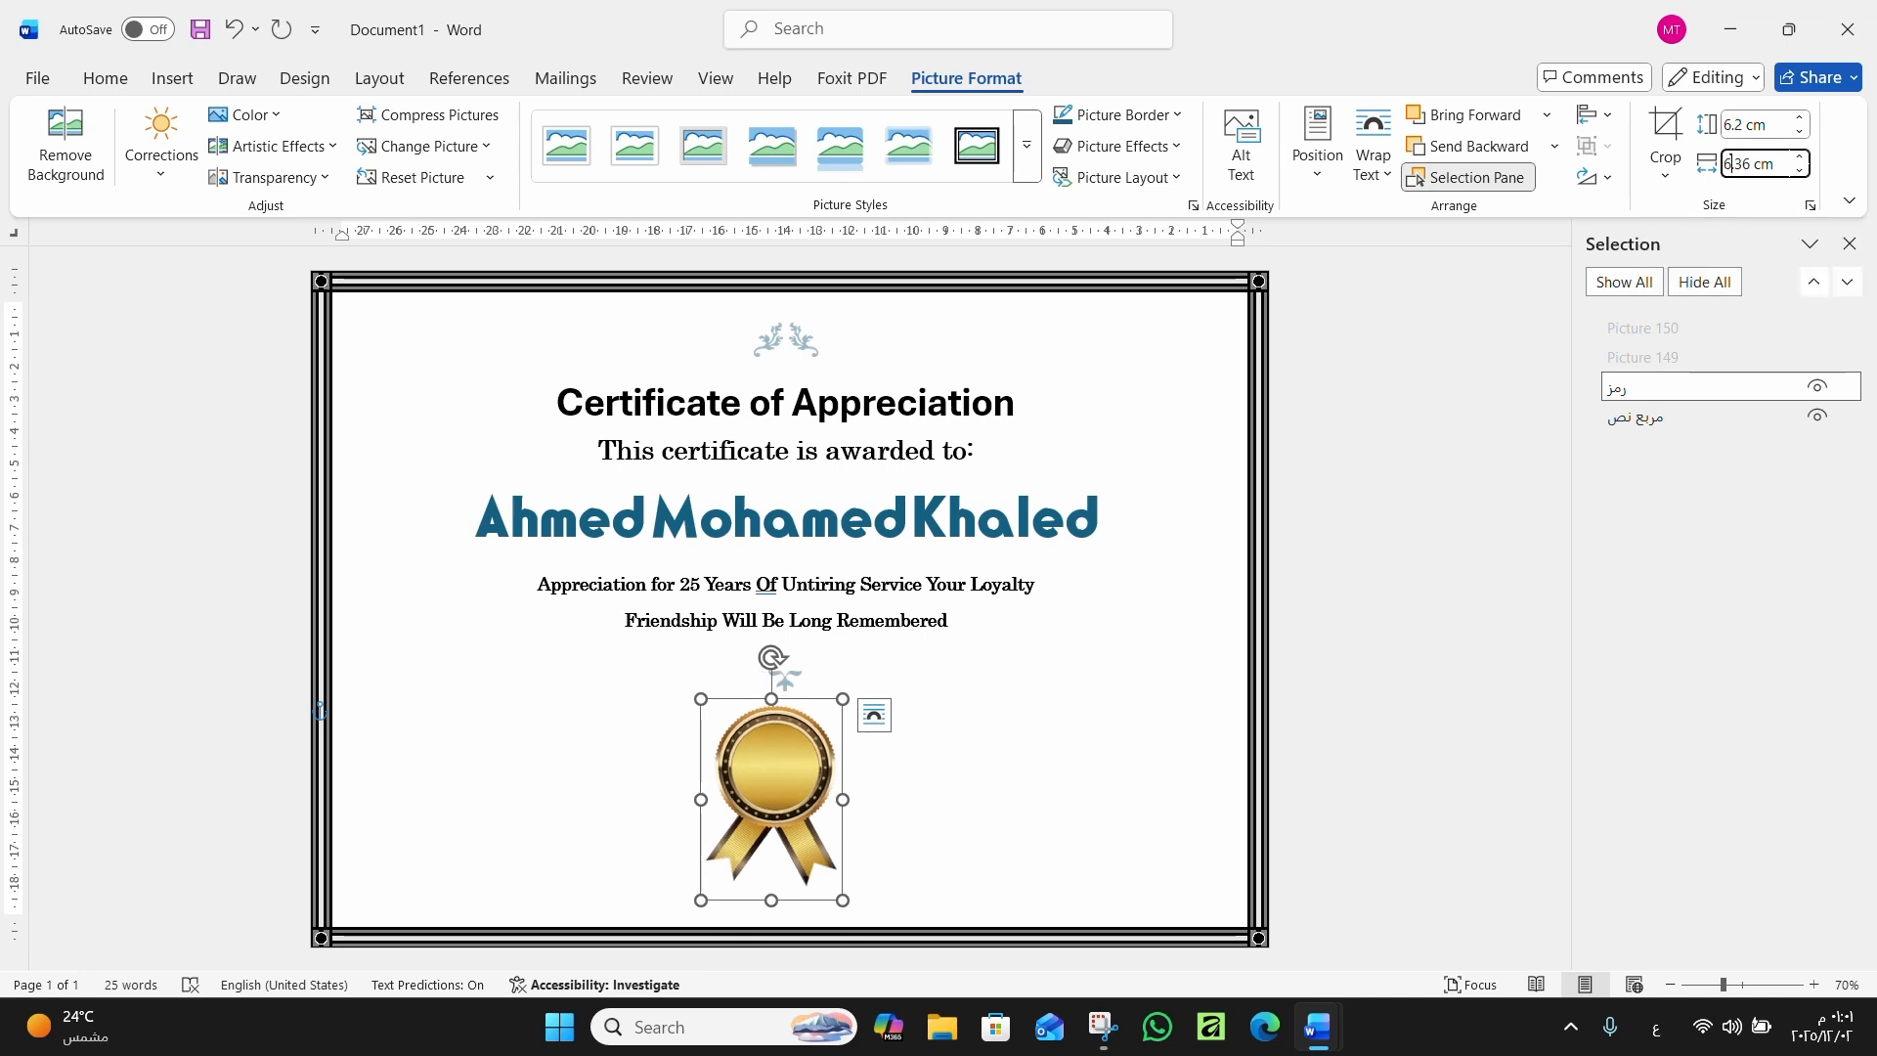
pyautogui.moveTo(1748, 164); pyautogui.dragTo(1738, 165)
pyautogui.write('2')
pyautogui.press('Return')
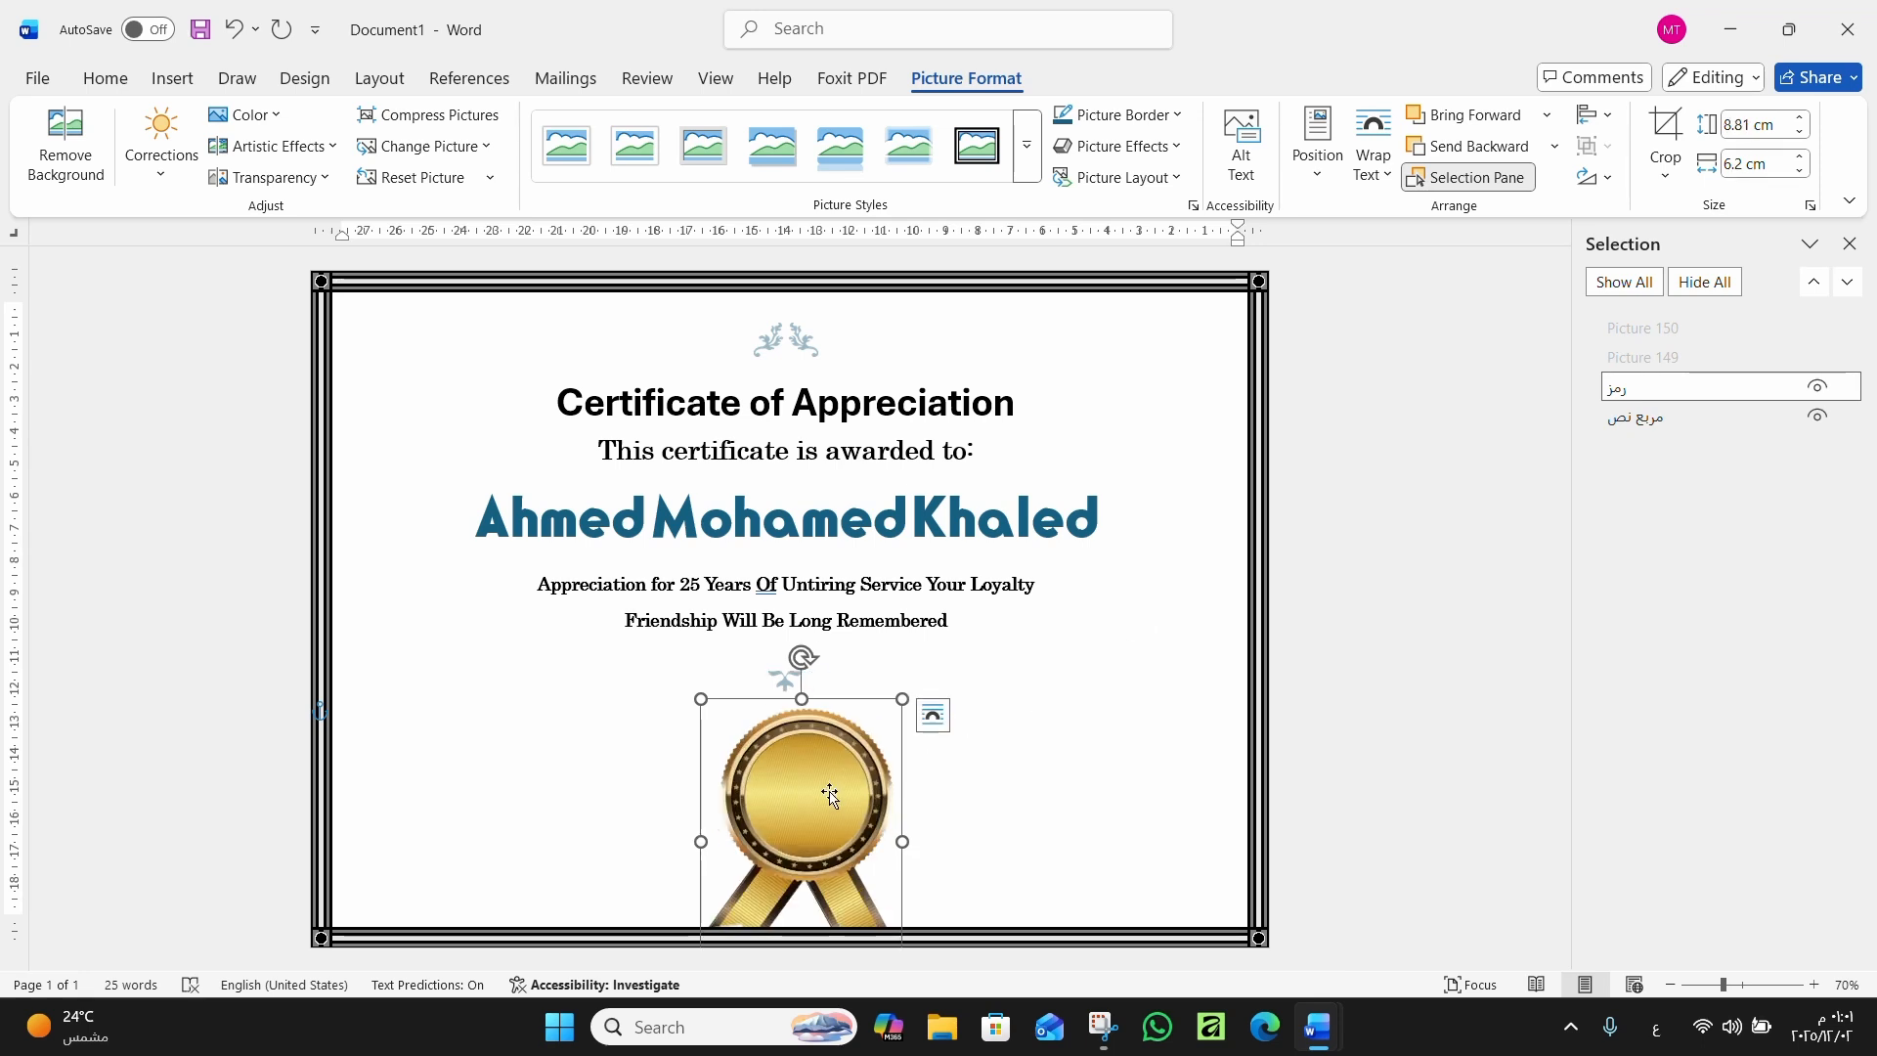
# Shrink the medal to about 7.4 cm high and 5.2 cm wide, centred between the small ornament and the lower page border
pyautogui.moveTo(831, 799); pyautogui.dragTo(810, 770)
pyautogui.moveTo(875, 675); pyautogui.dragTo(856, 704)
pyautogui.moveTo(778, 788); pyautogui.dragTo(788, 788)
pyautogui.click(981, 781)
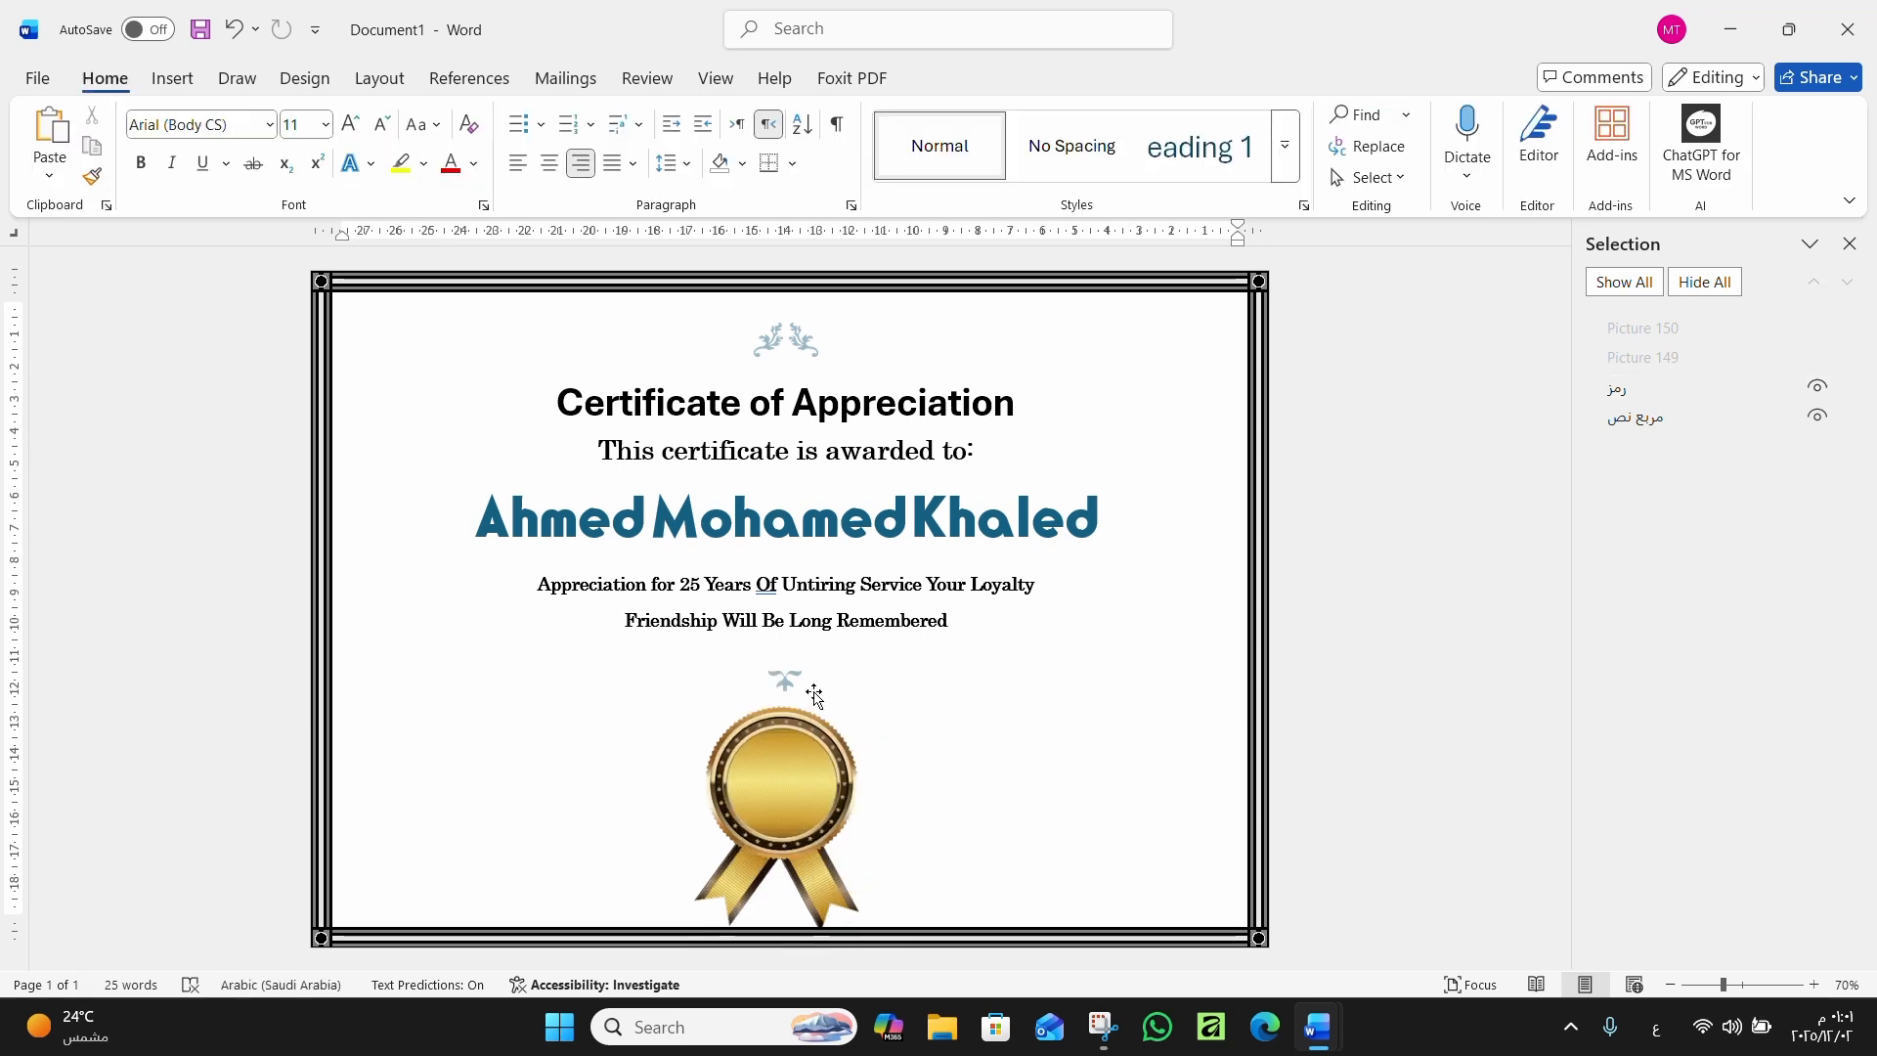
pyautogui.click(788, 797)
pyautogui.moveTo(866, 697); pyautogui.dragTo(857, 711)
pyautogui.moveTo(788, 805); pyautogui.dragTo(794, 787)
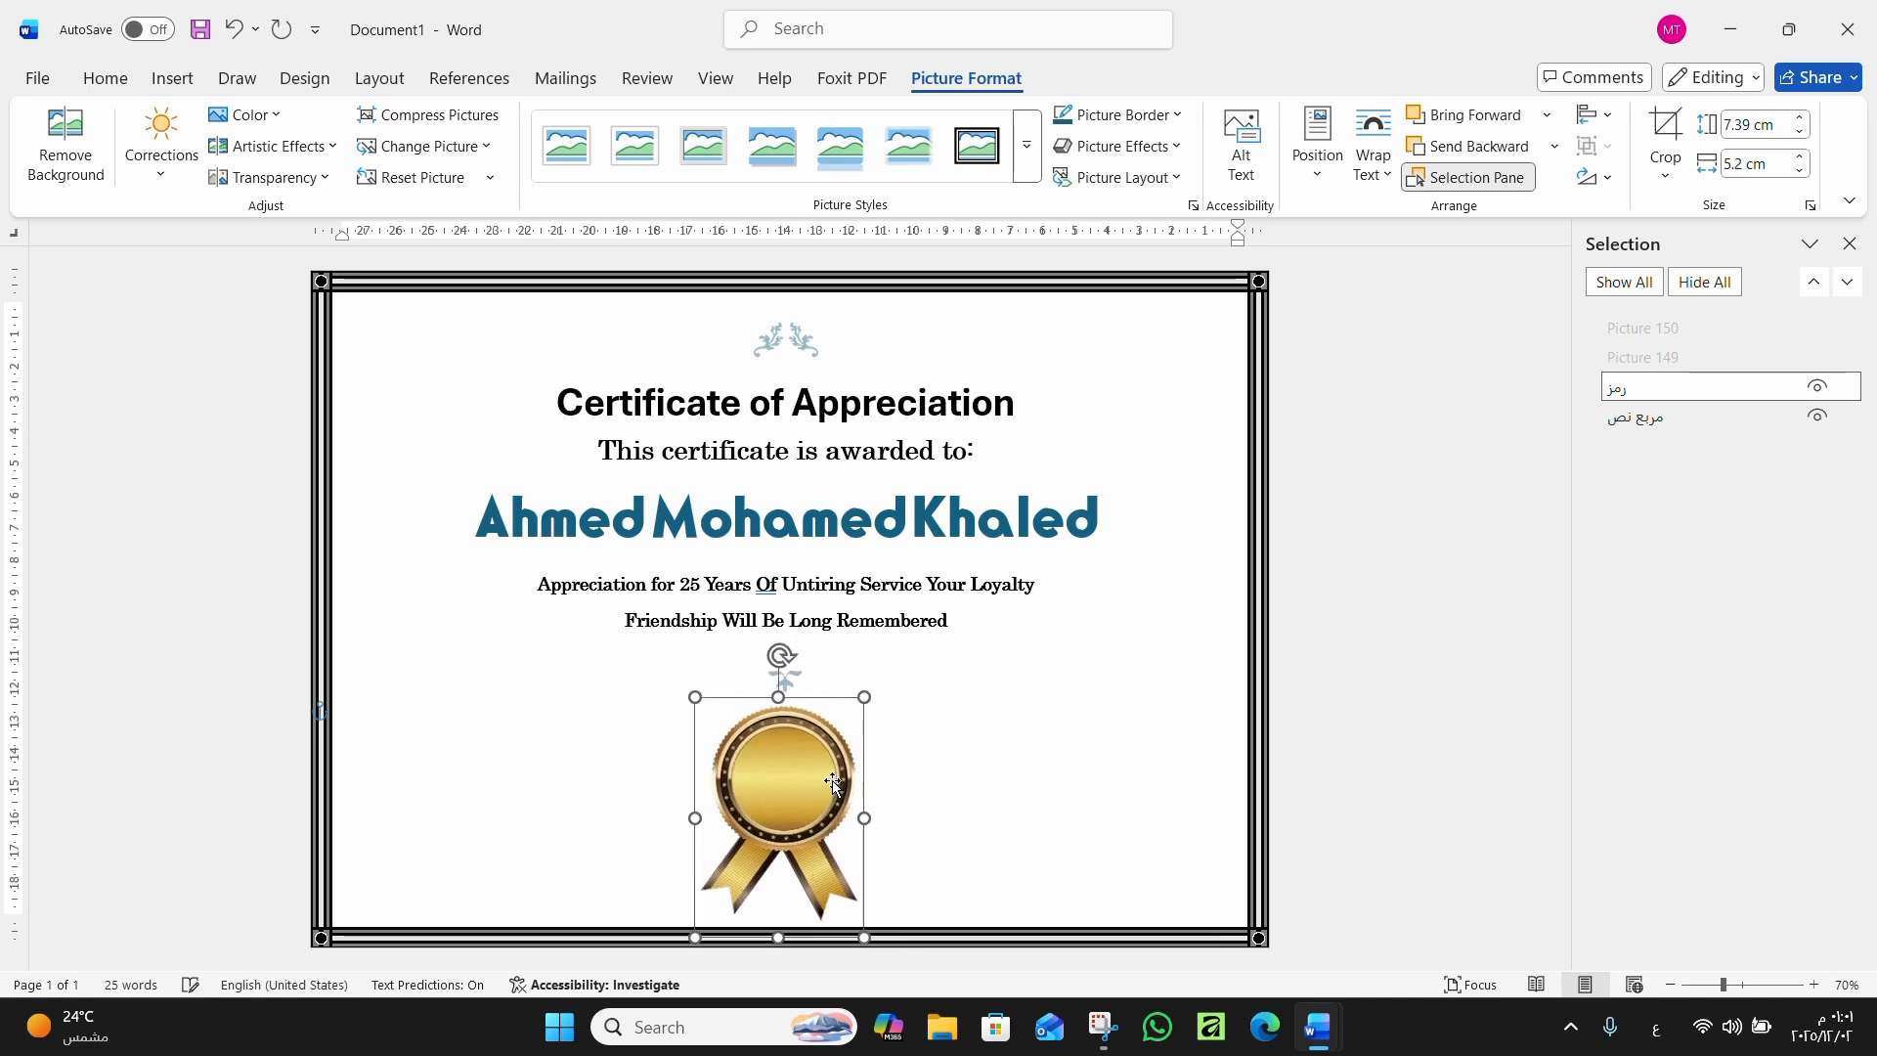
pyautogui.click(927, 754)
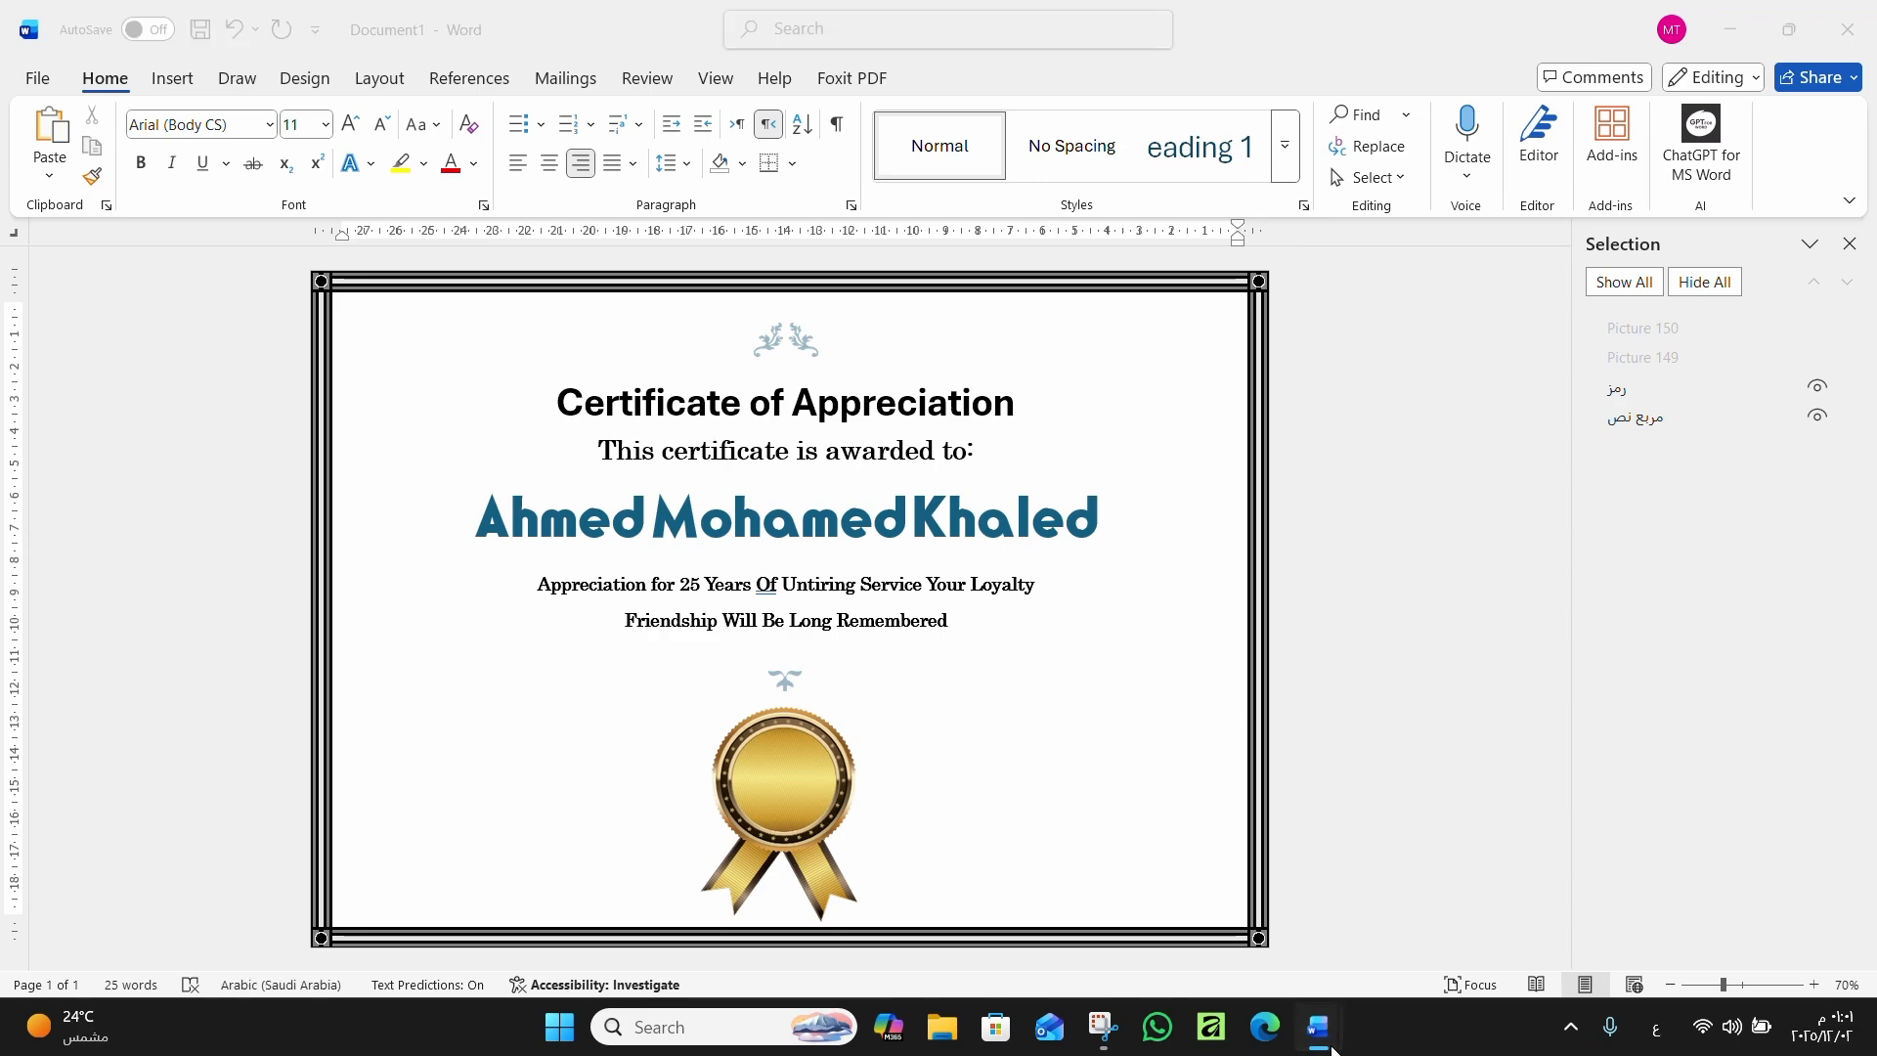
# Check the lines on the finished certificate and draw a horizontal line about 8 cm long to the right of the medal
pyautogui.moveTo(1340, 1034)
pyautogui.click(1168, 877)
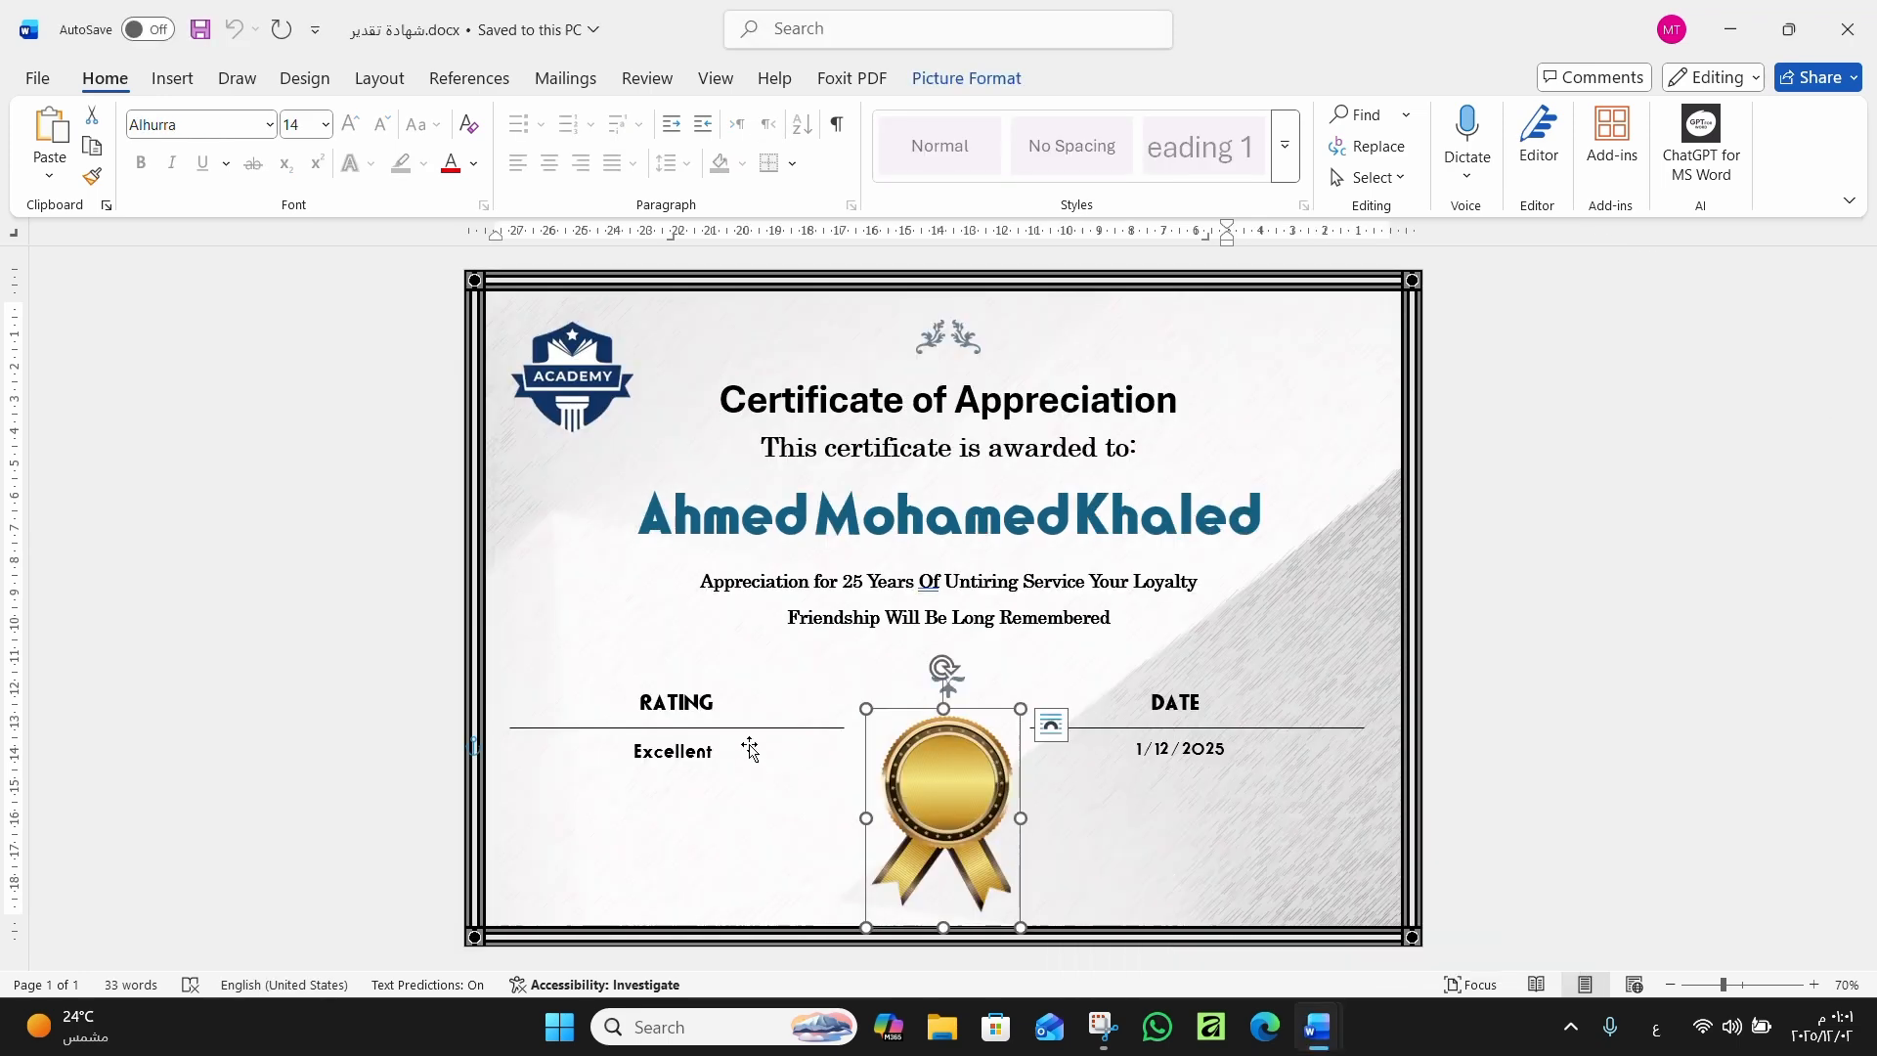
pyautogui.moveTo(1317, 1029)
pyautogui.click(1415, 873)
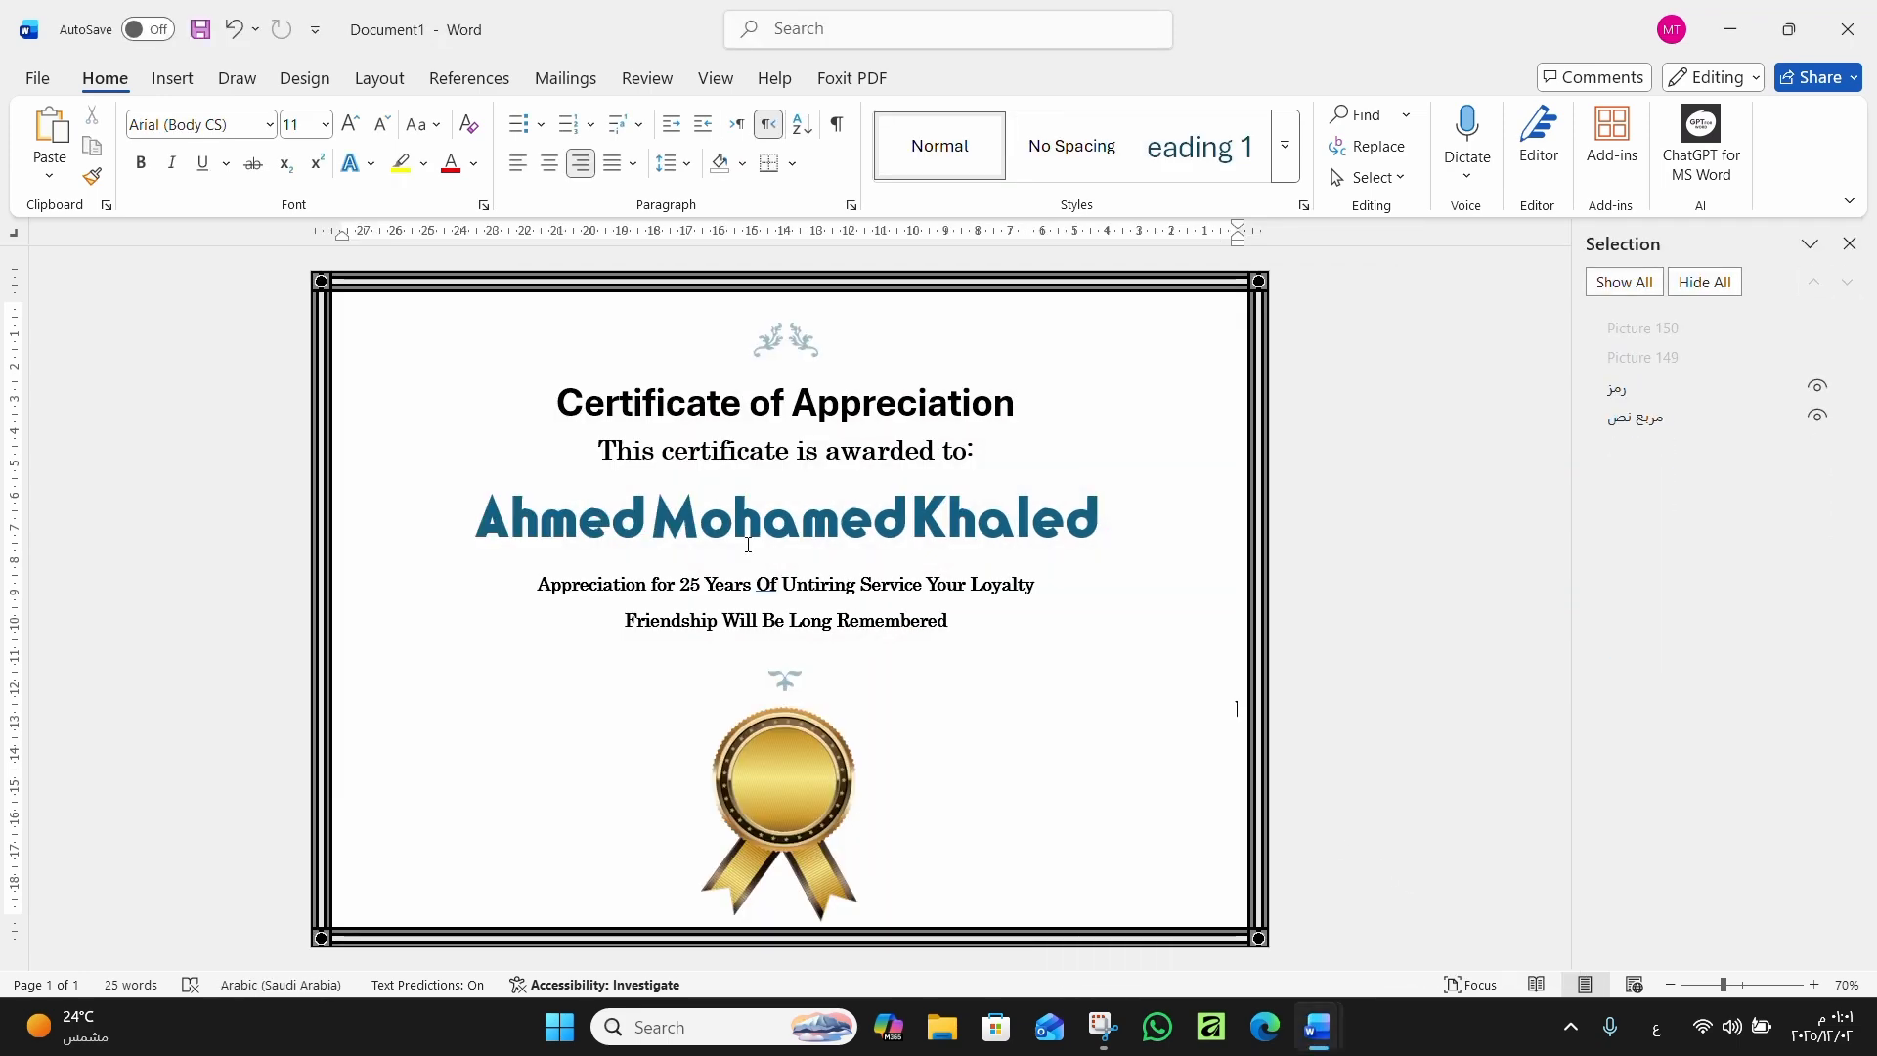
pyautogui.click(176, 79)
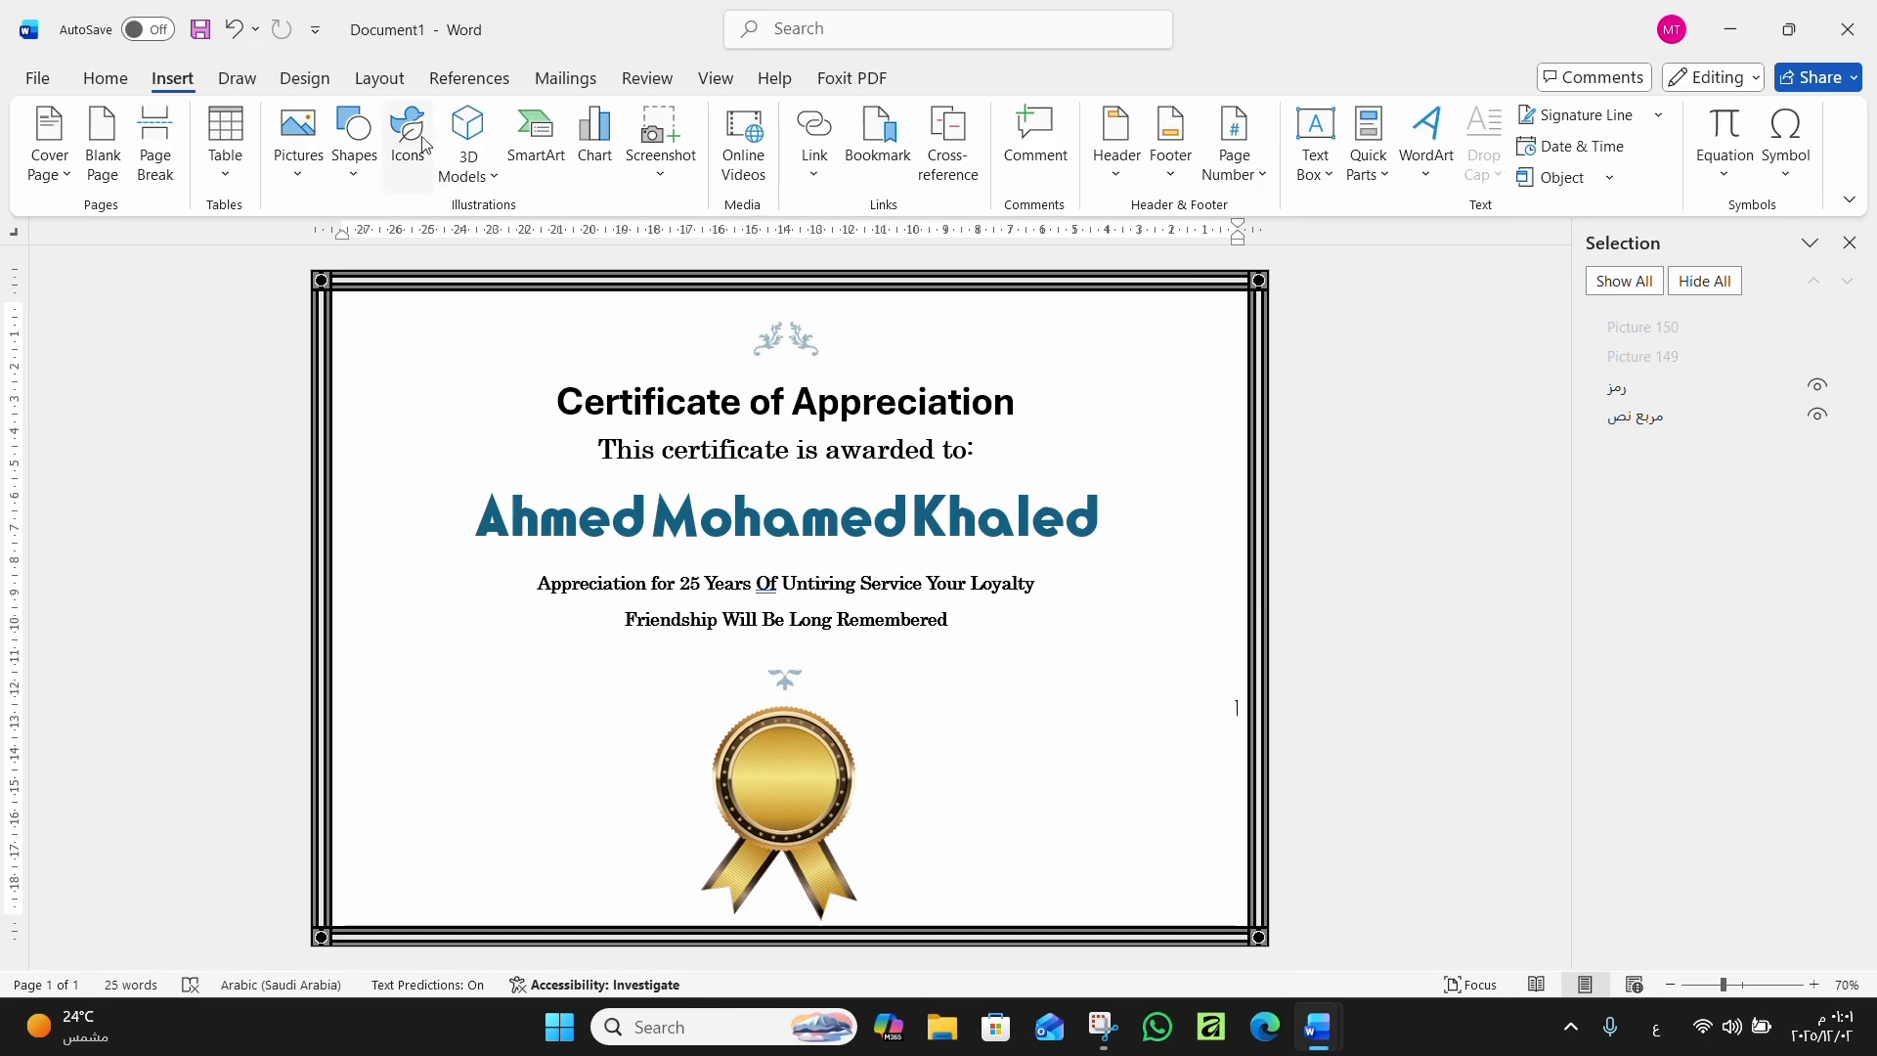
pyautogui.click(344, 174)
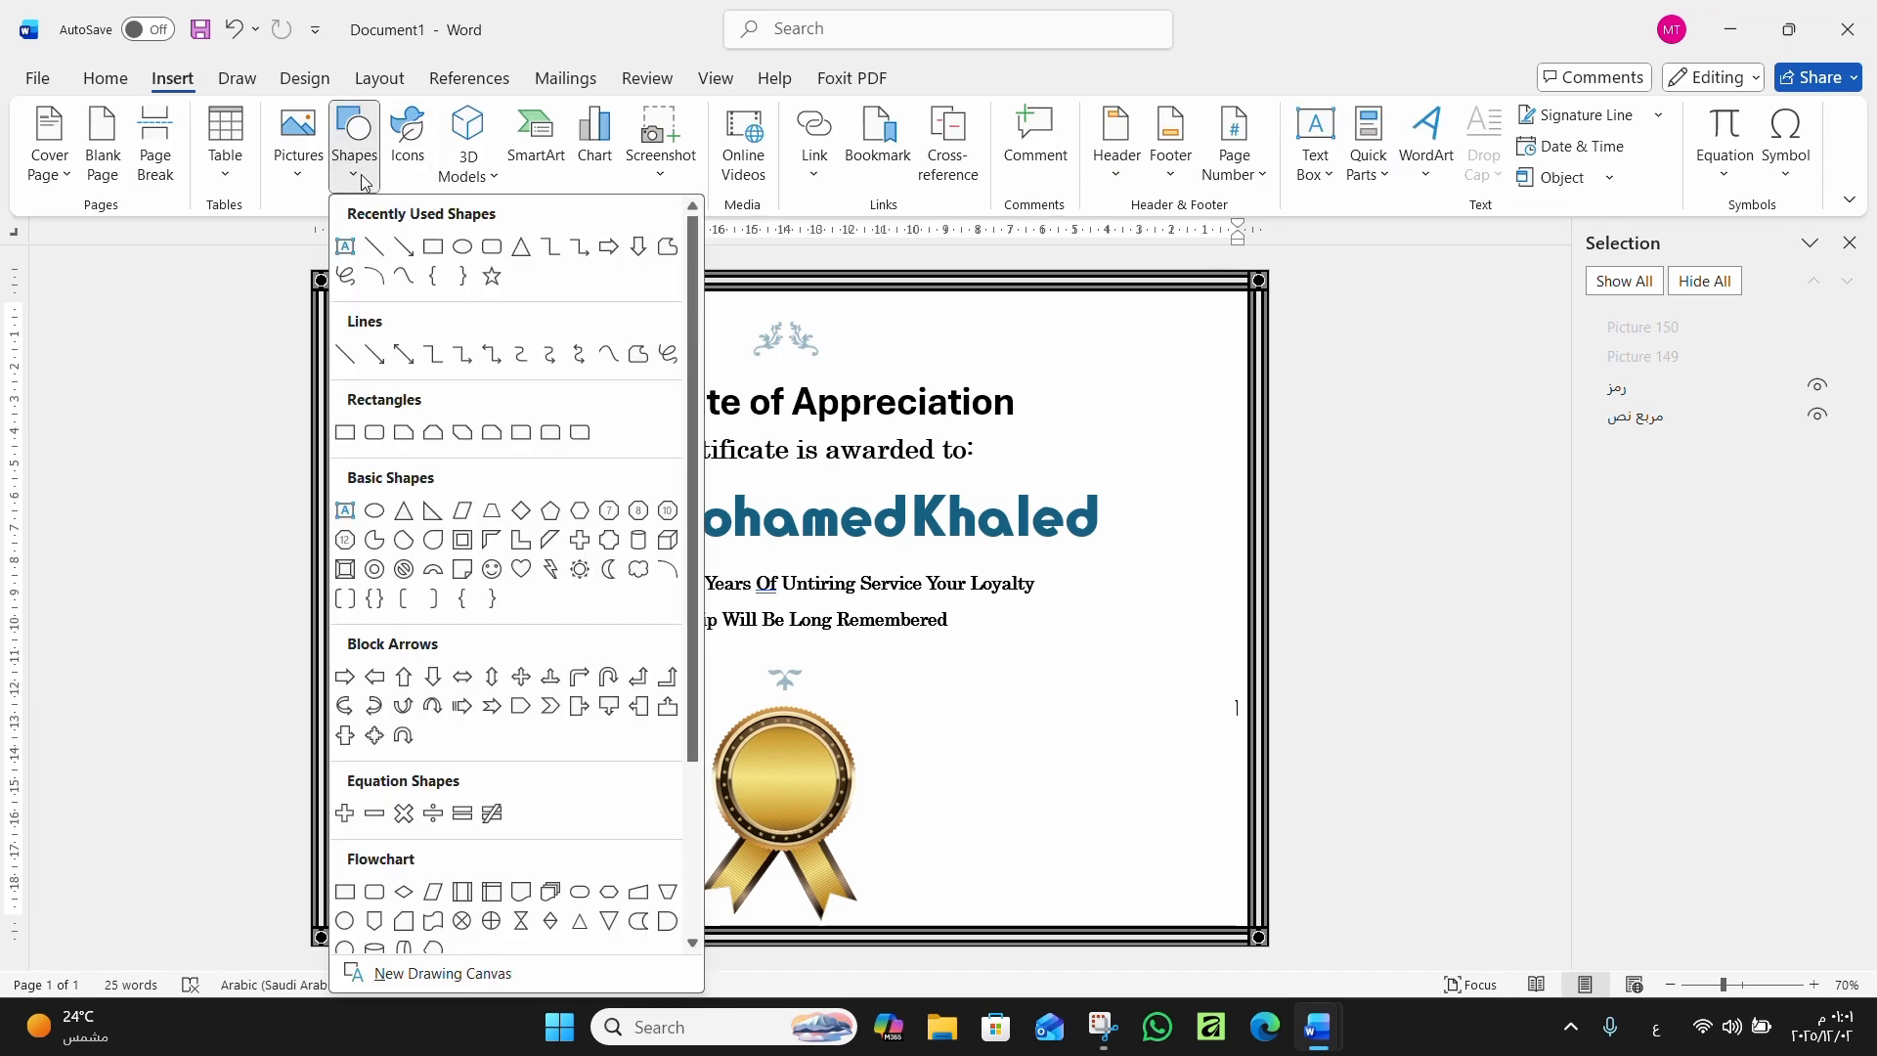
pyautogui.click(374, 246)
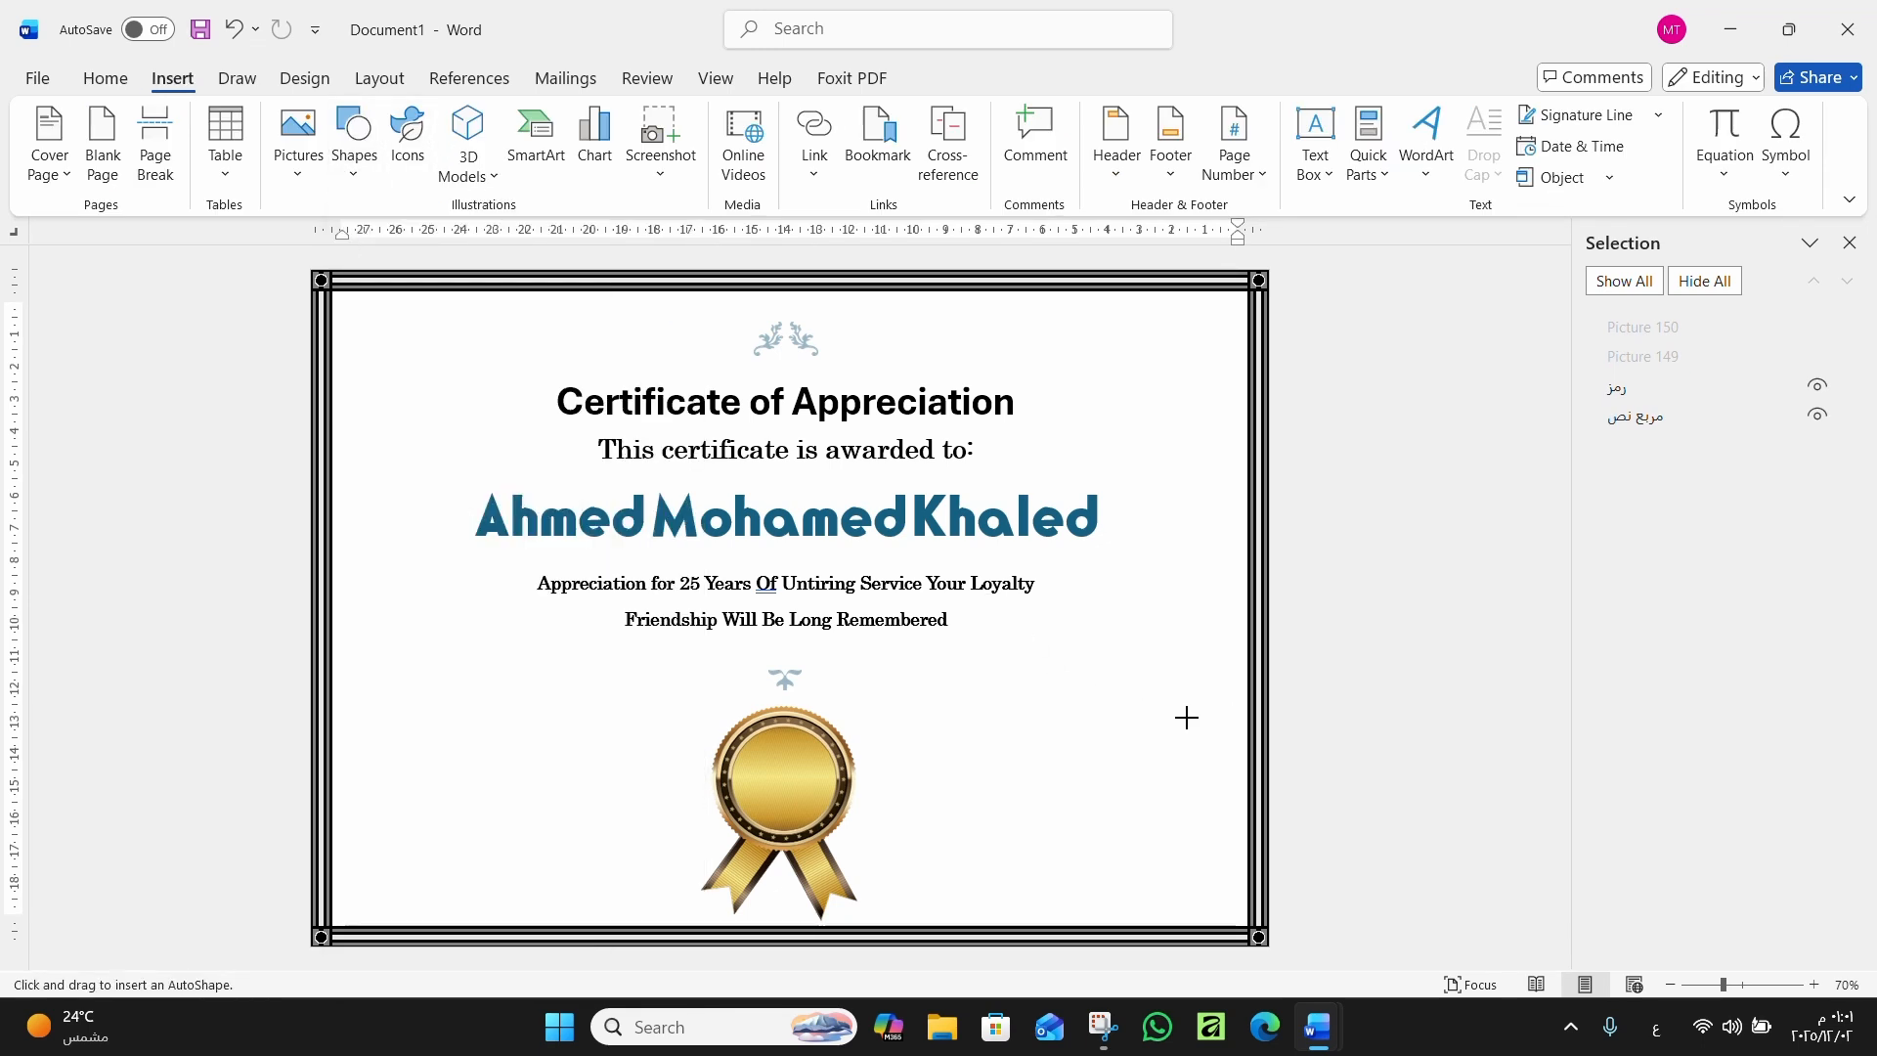
pyautogui.moveTo(1186, 718); pyautogui.dragTo(927, 714)
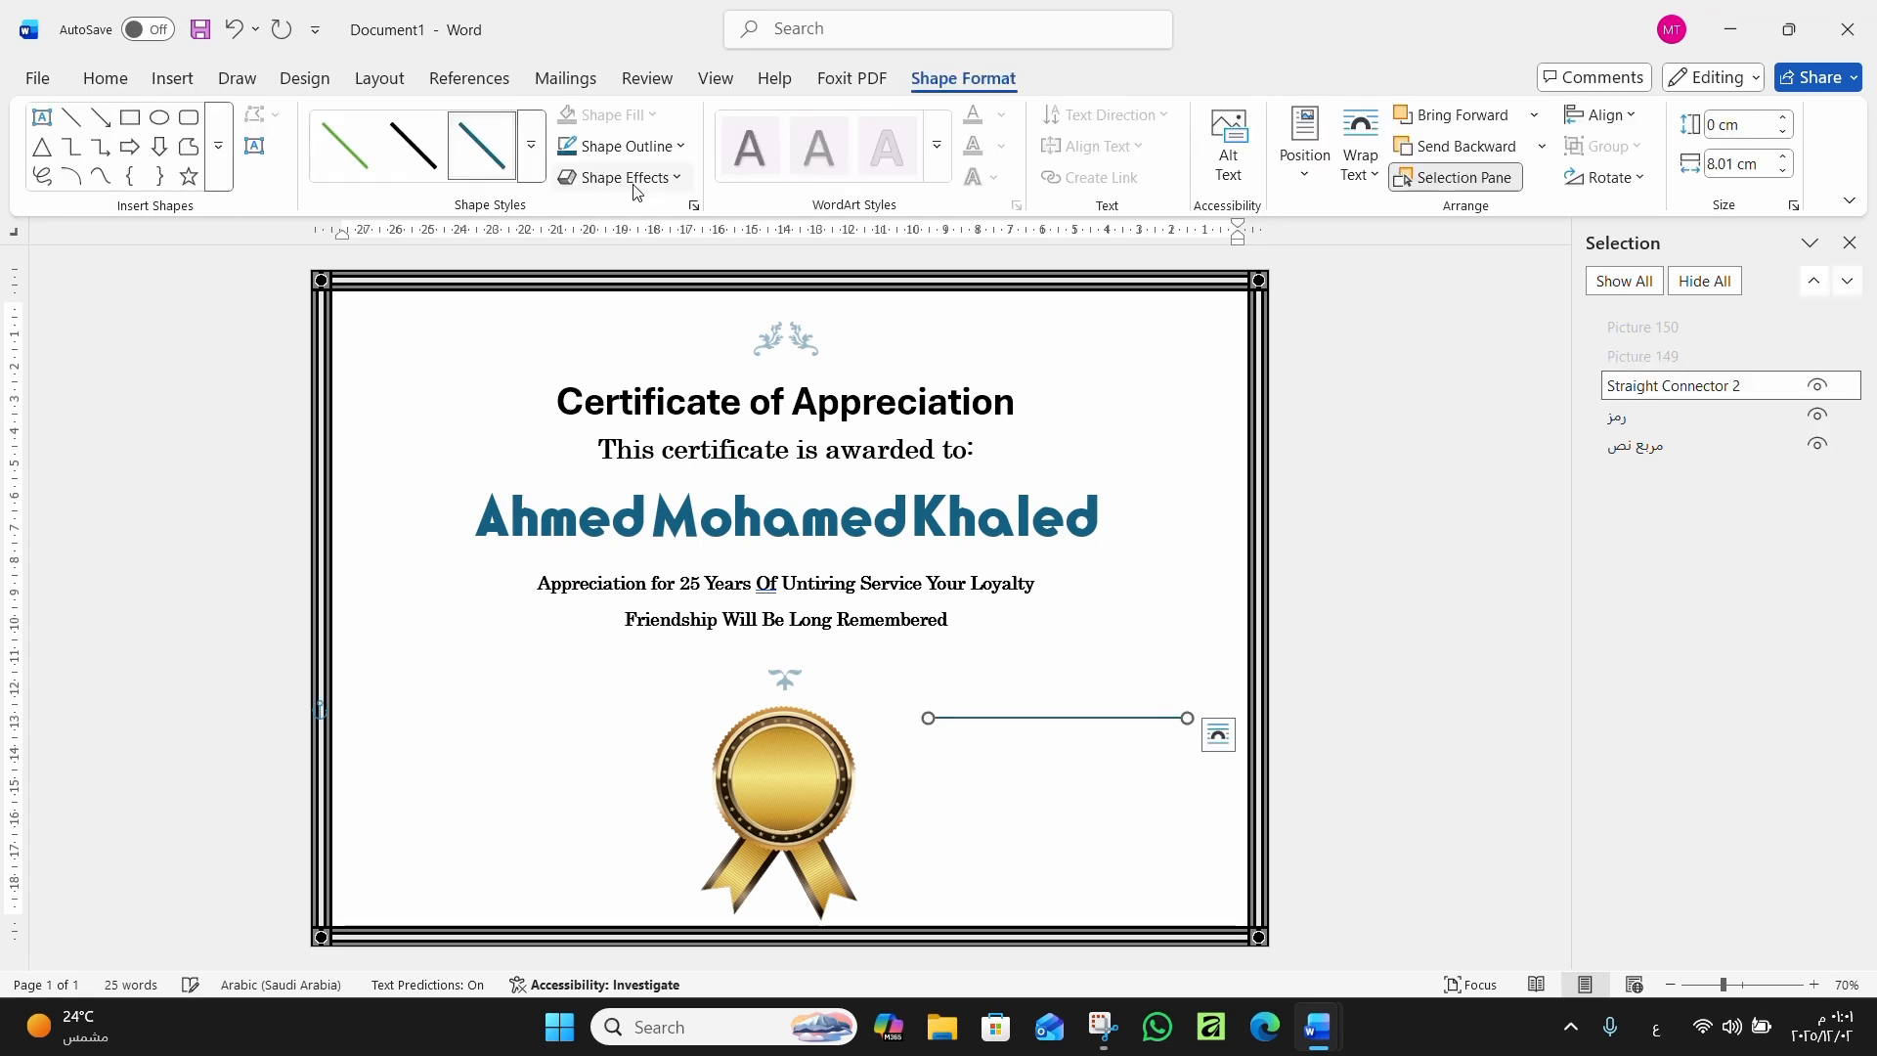
# Apply the thin black theme style to the line beside the medal
pyautogui.click(549, 168)
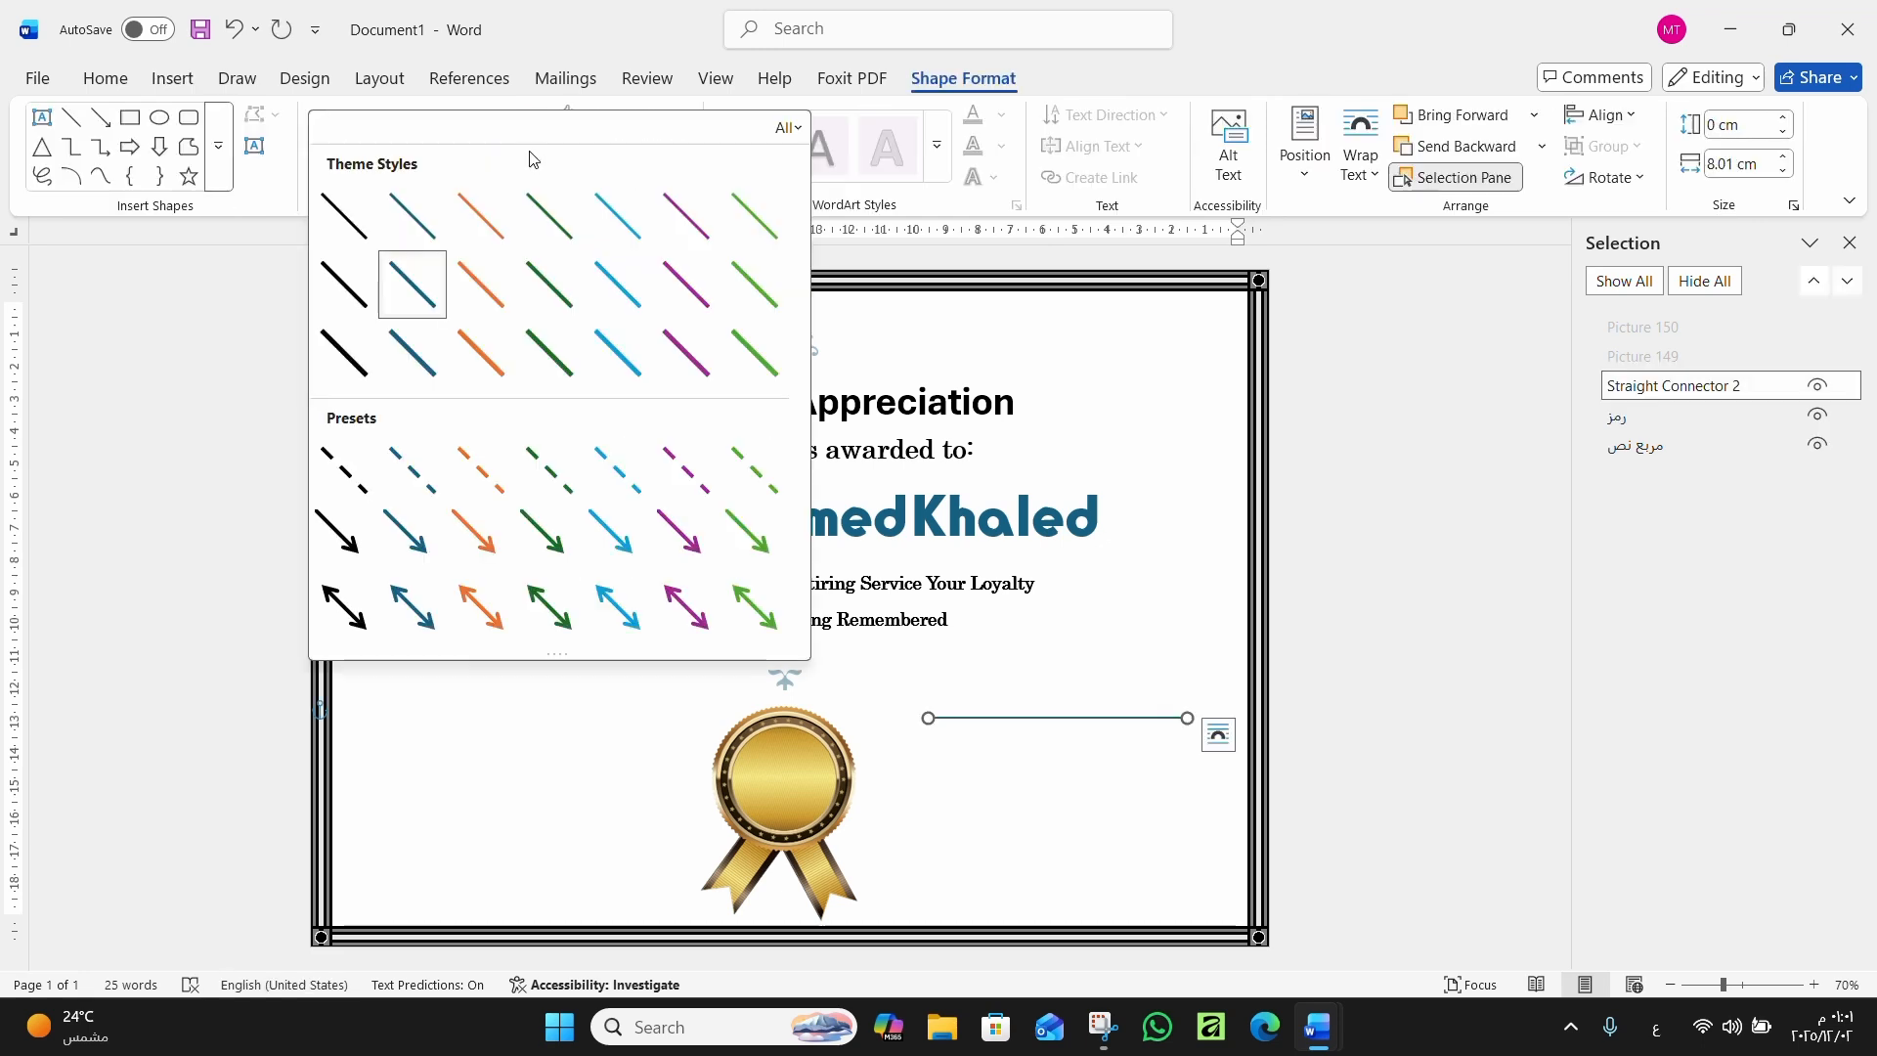
pyautogui.click(343, 213)
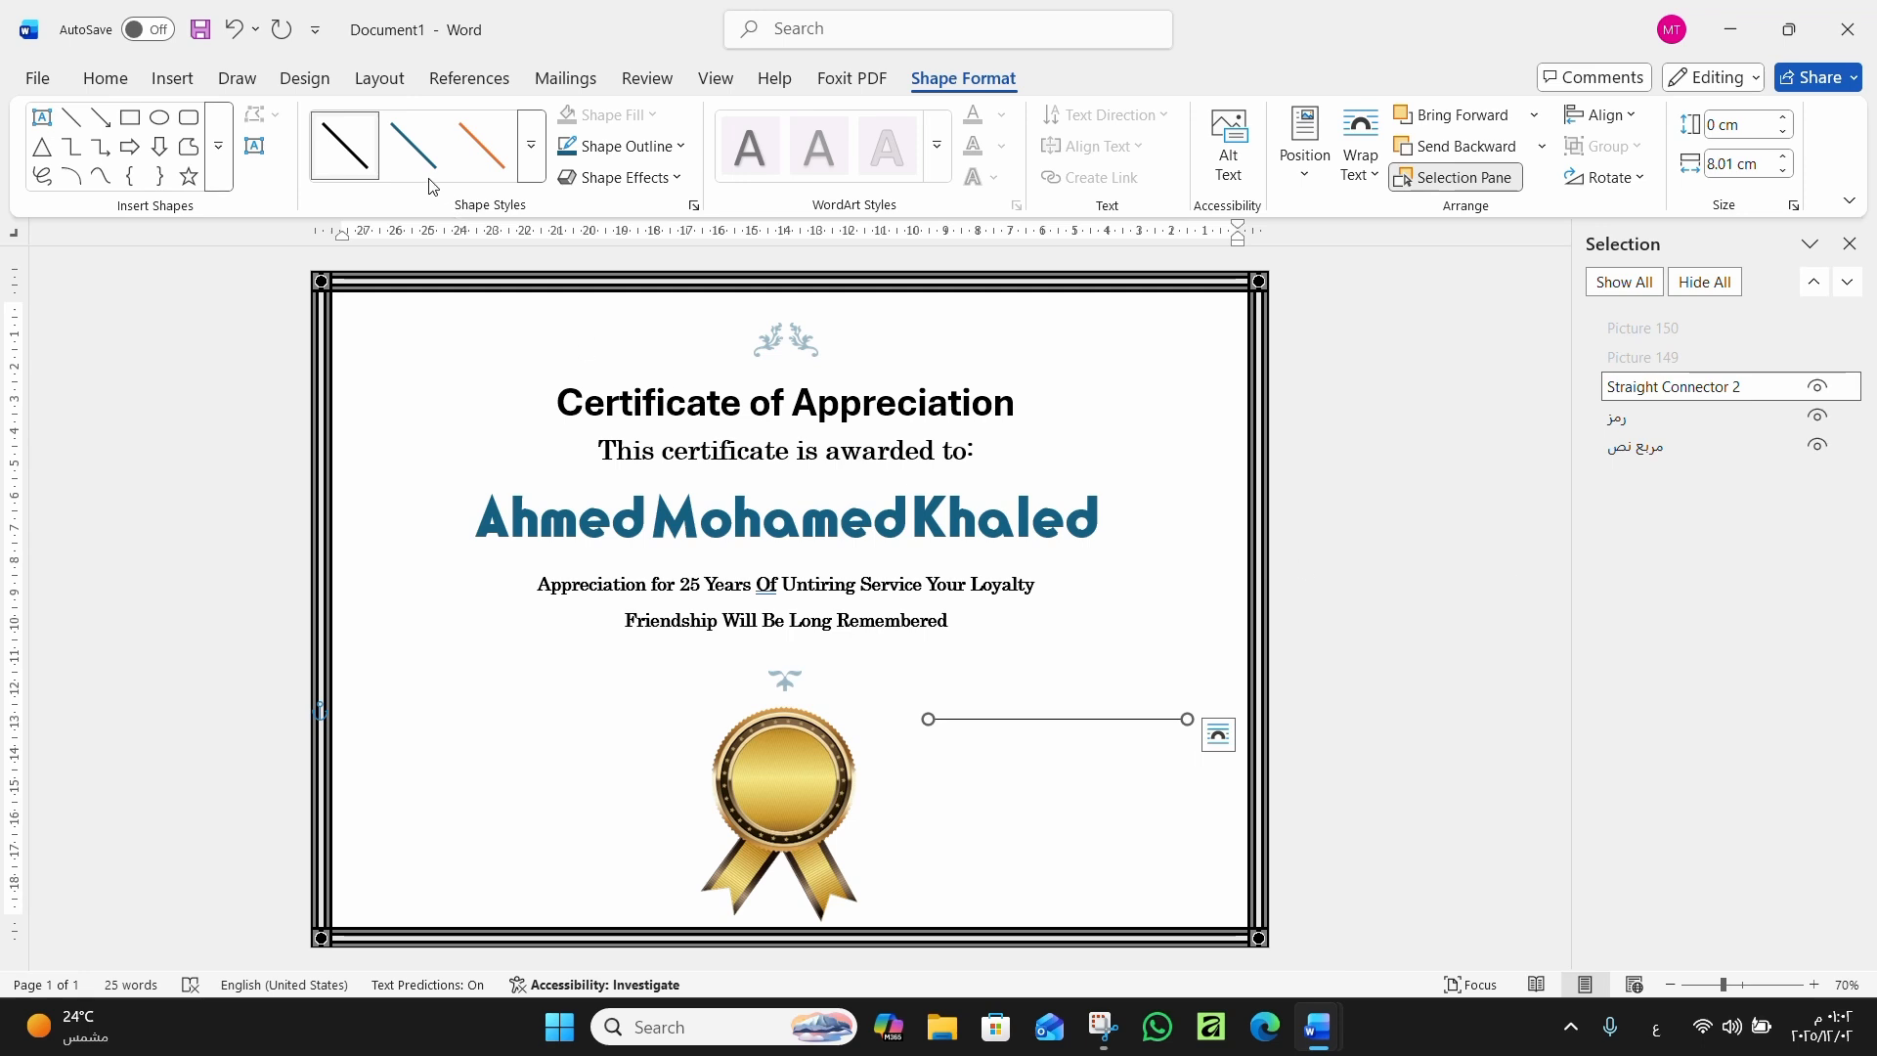
pyautogui.click(530, 147)
pyautogui.click(359, 209)
# Rename the line Straight Connector 2 as "خط ١" in the list of objects and select the medal
pyautogui.doubleClick(1705, 387)
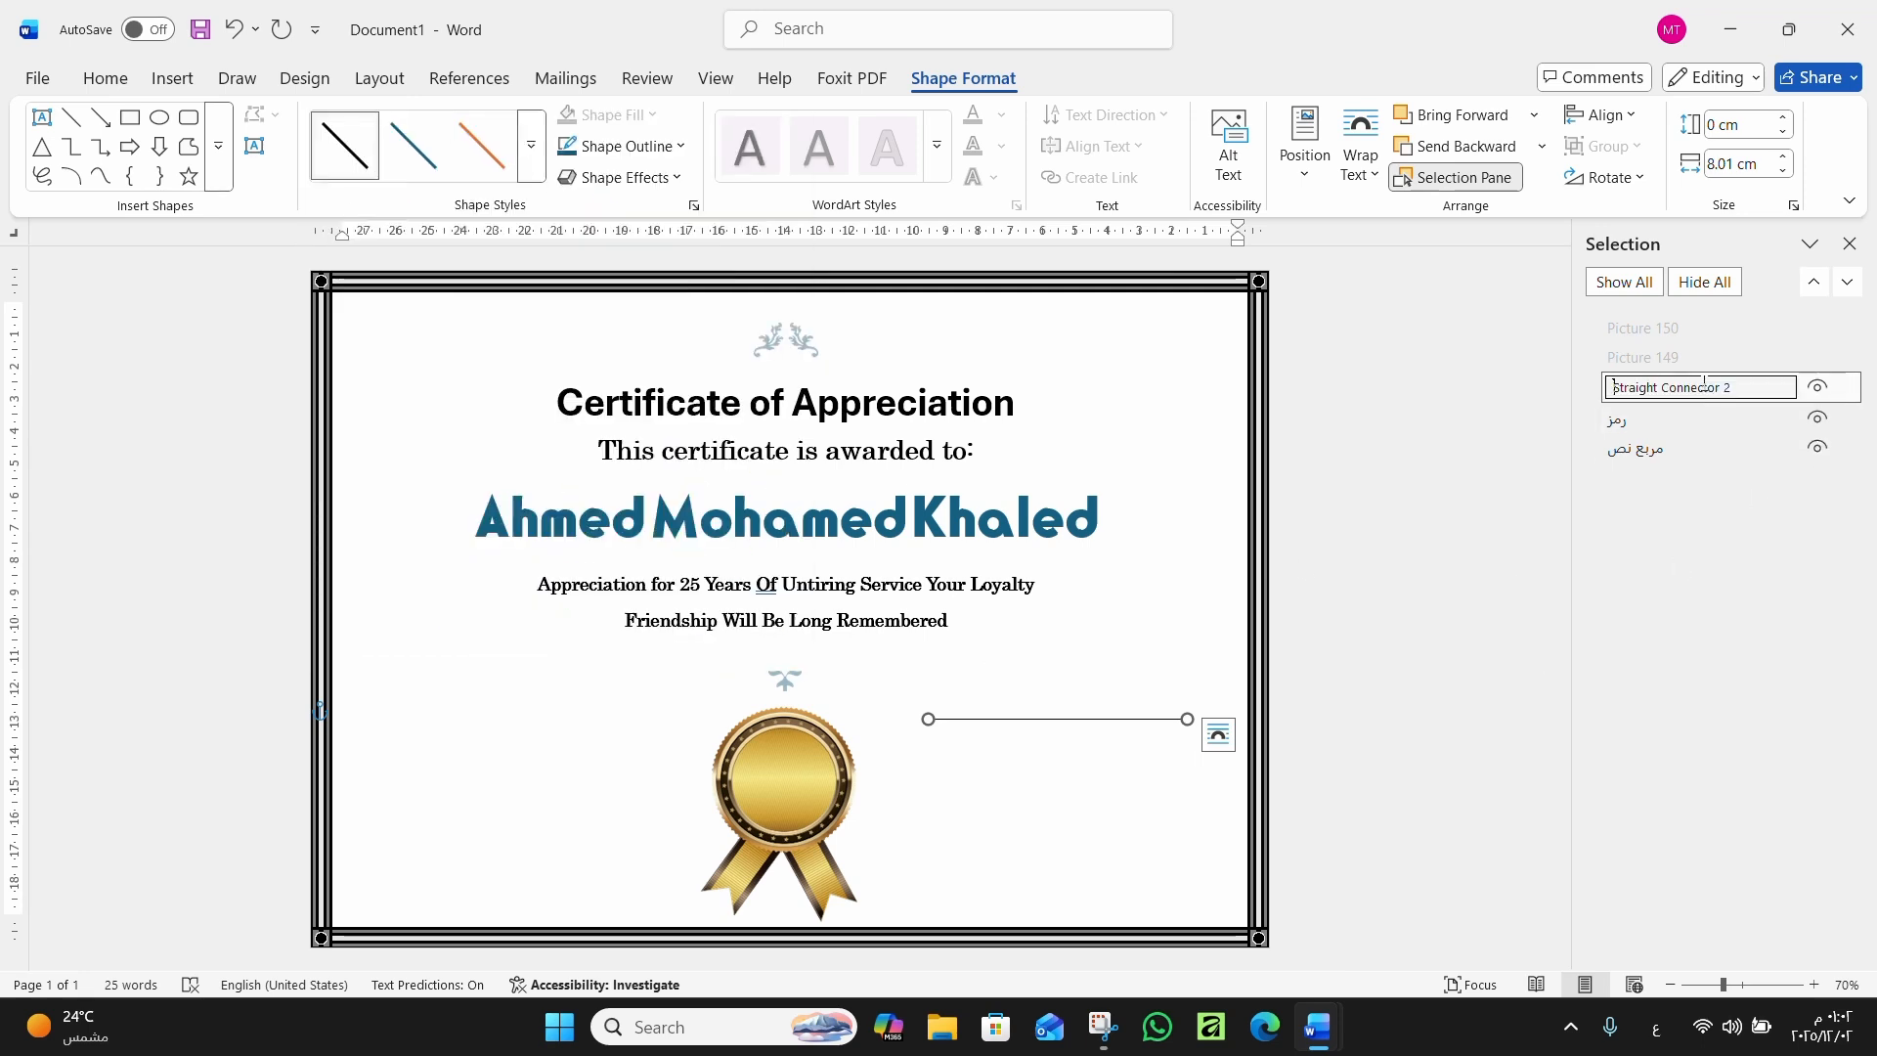
pyautogui.press('BackSpace')
pyautogui.write('خط ١')
pyautogui.press('Return')
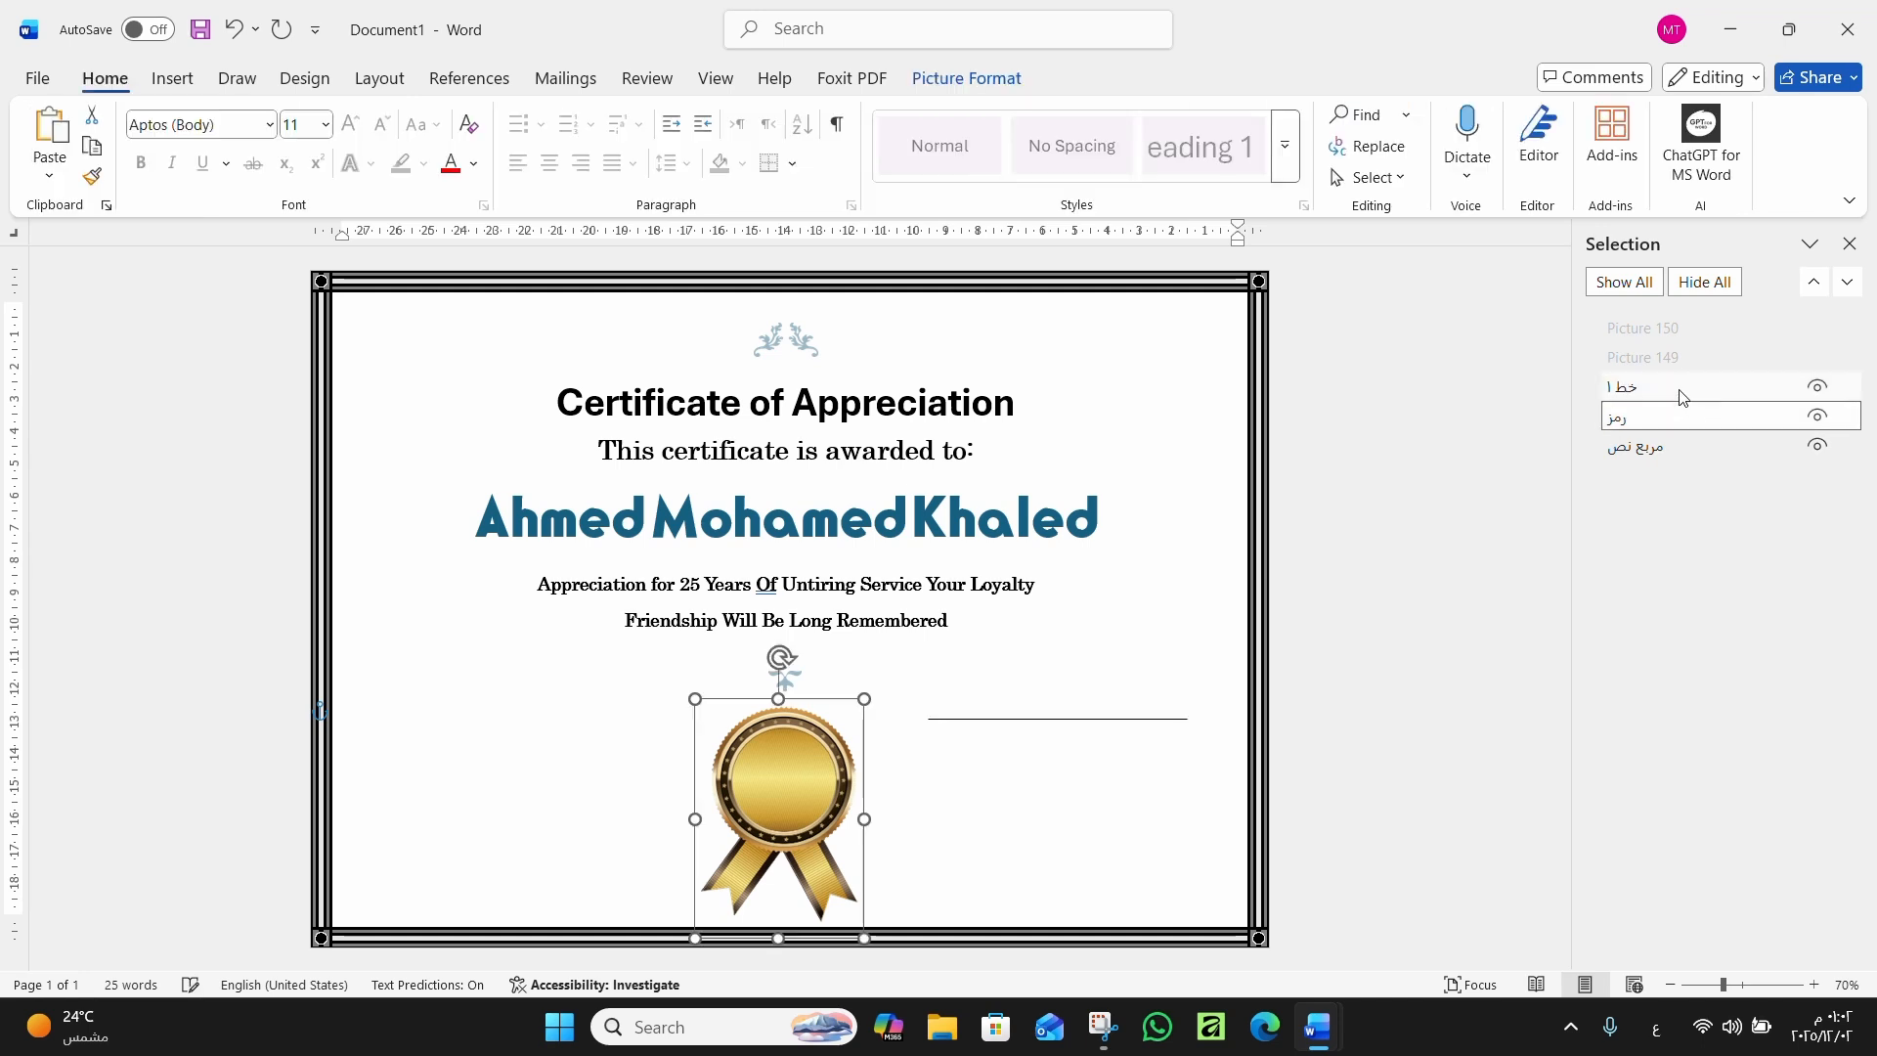
pyautogui.click(1662, 417)
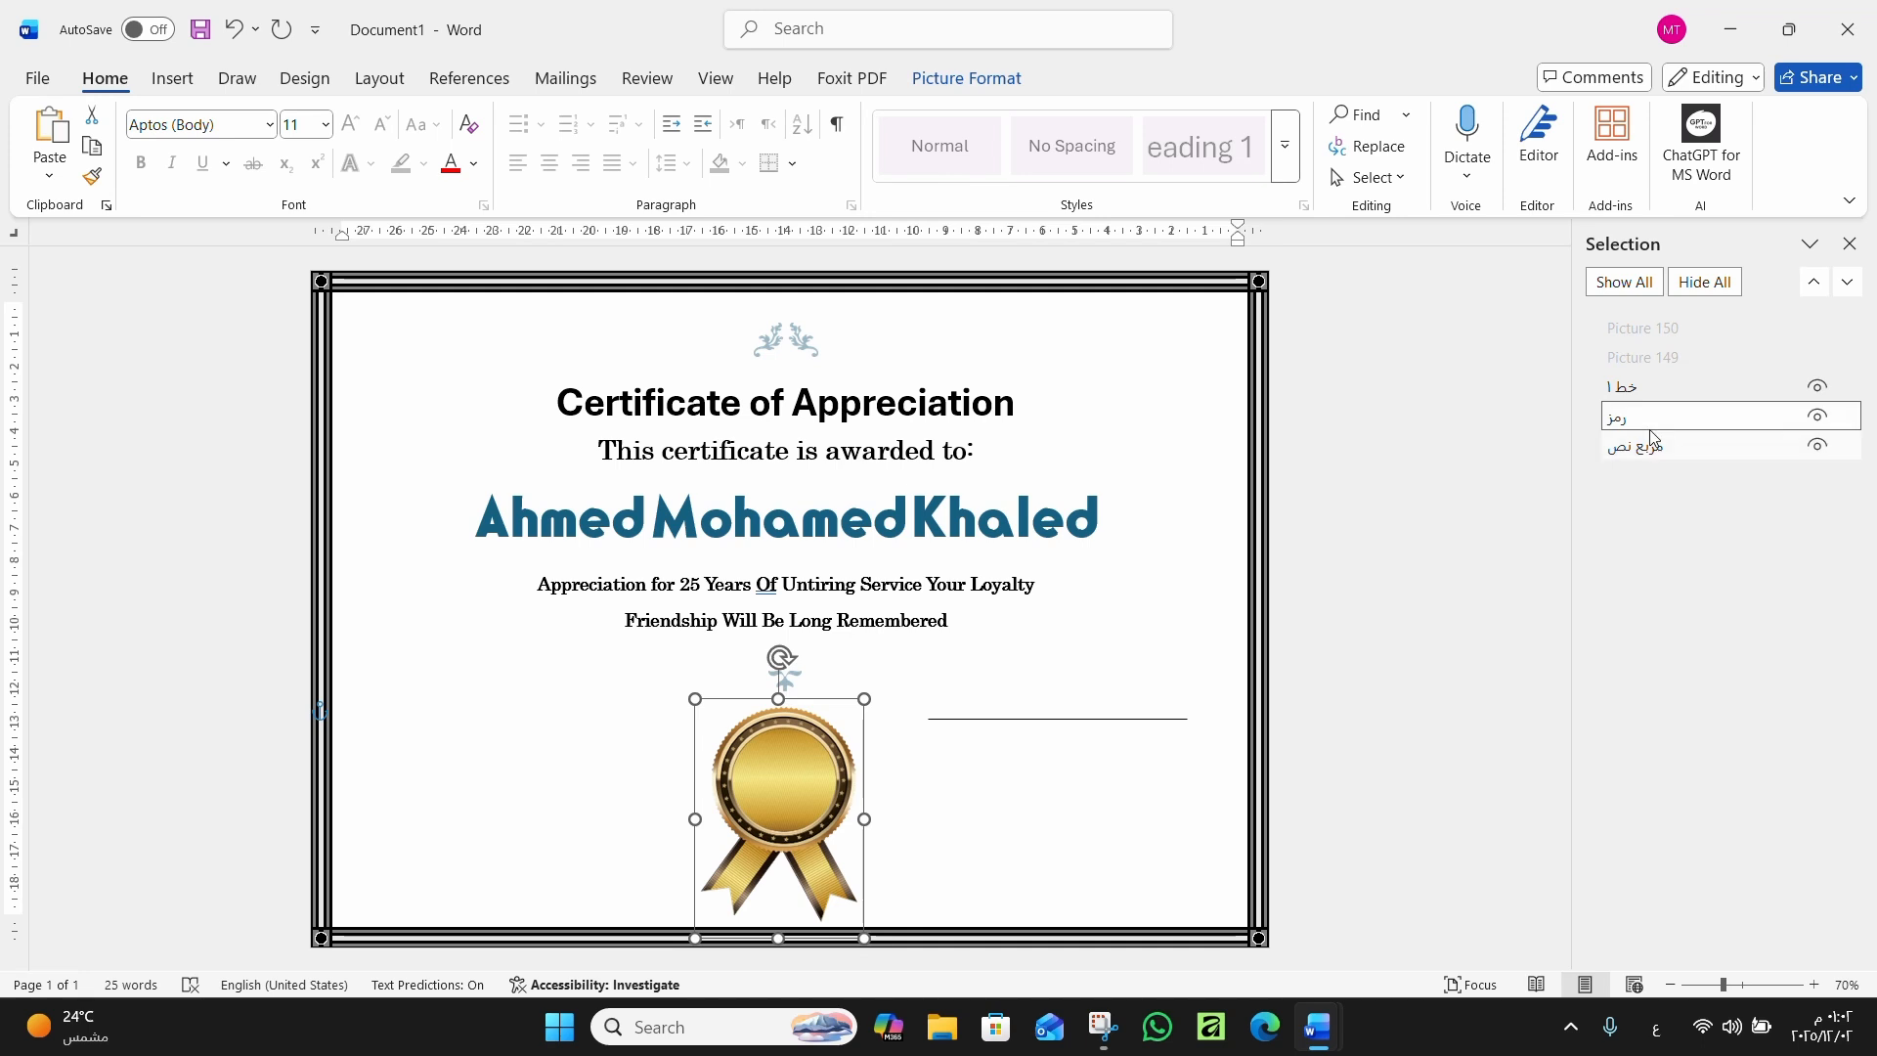
# Duplicate the line to the right of the medal and move the copy to the medal's left side at the same height
pyautogui.click(1642, 447)
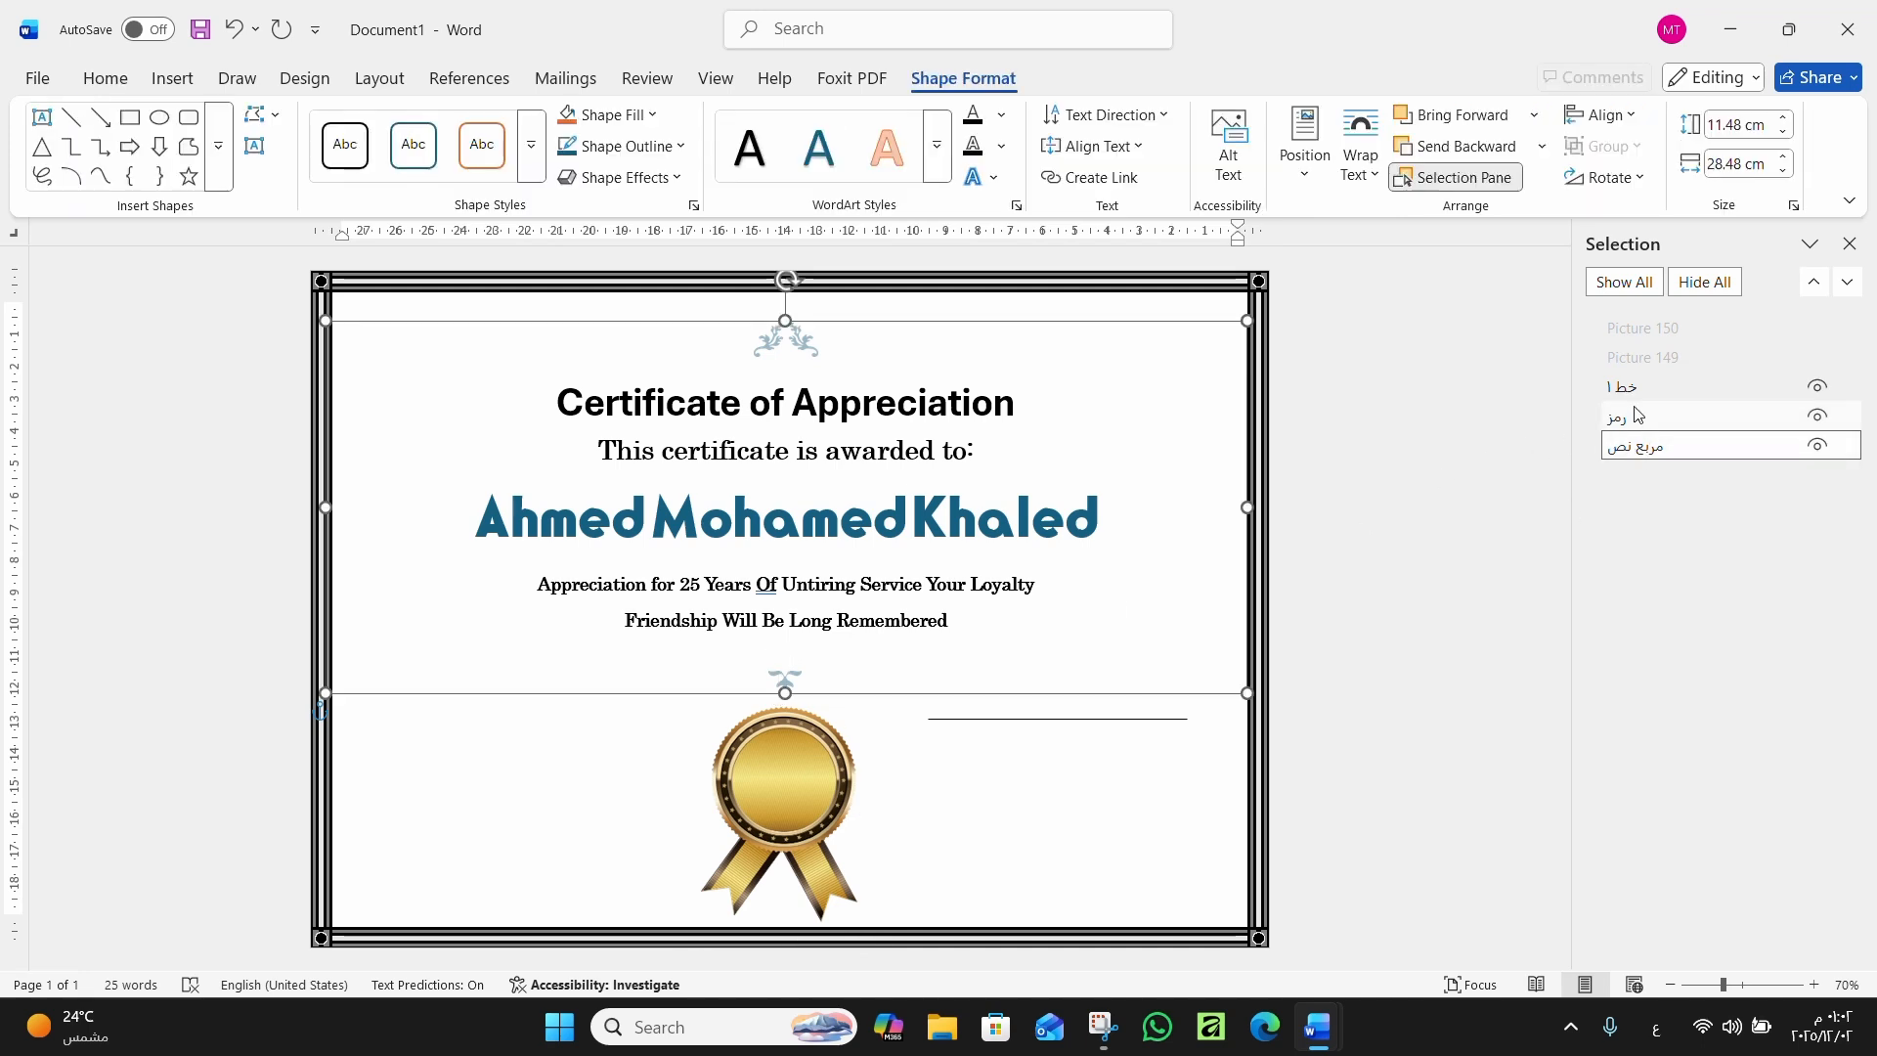
pyautogui.click(1638, 415)
pyautogui.click(1628, 389)
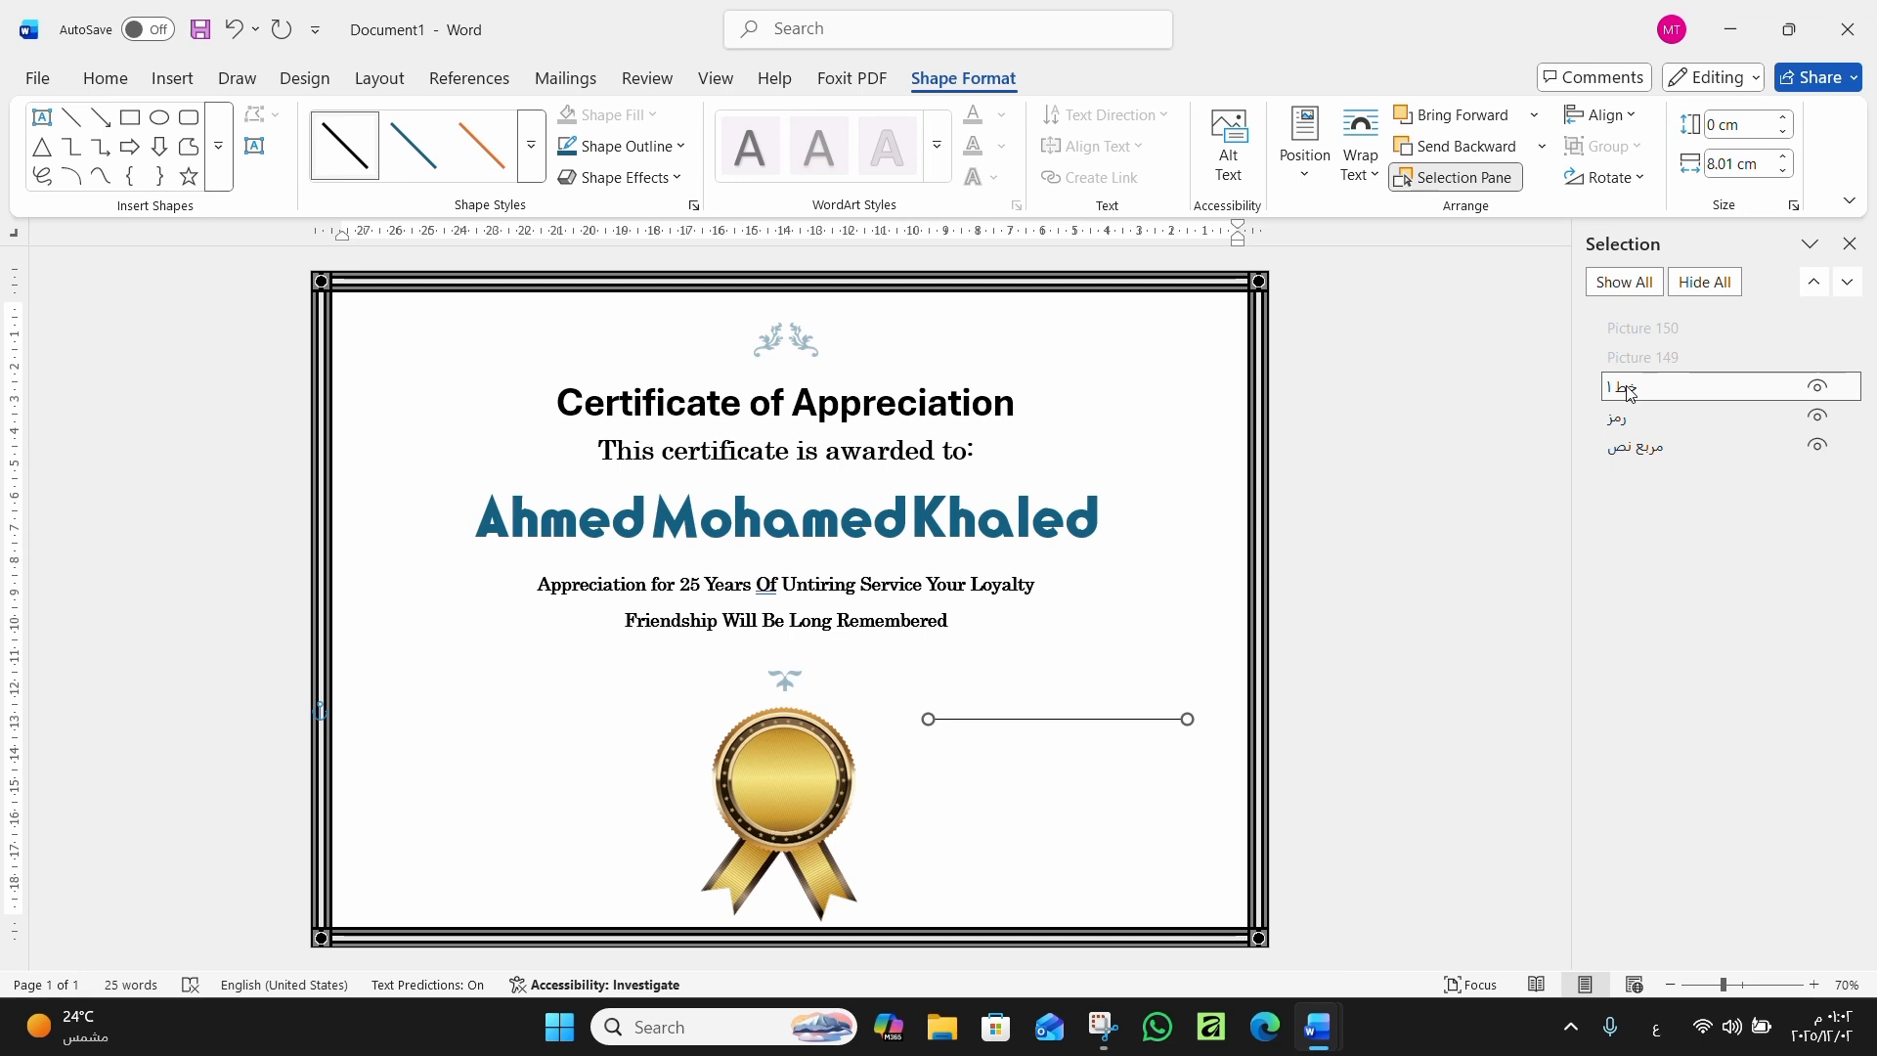
pyautogui.hotkey('ctrl', 'd')
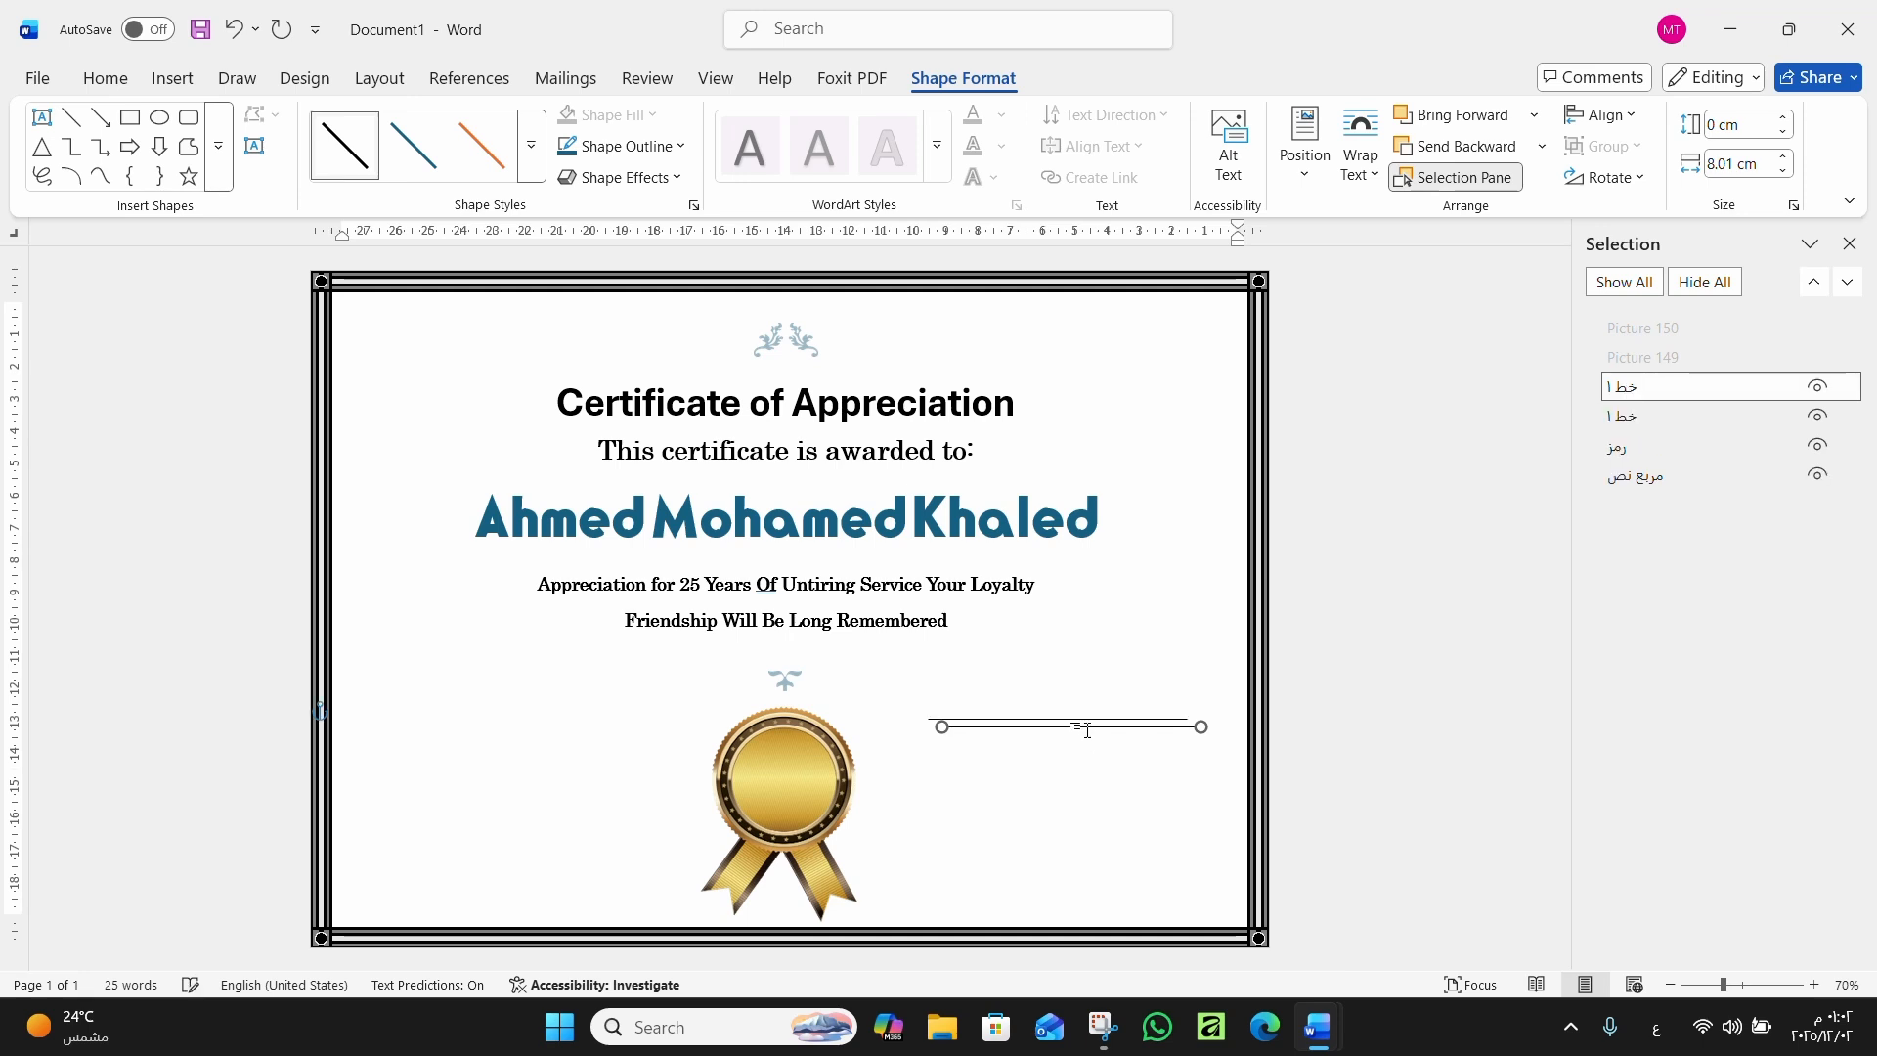
pyautogui.press('Up')
pyautogui.press('Up')
pyautogui.press('Up')
pyautogui.press('Left')
pyautogui.press('Left')
pyautogui.press('Left')
pyautogui.press('Left')
pyautogui.press('Left')
pyautogui.press('Left')
pyautogui.press('Left')
pyautogui.press('Left')
pyautogui.press('Left')
pyautogui.press('Left')
pyautogui.press('Left')
pyautogui.press('Left')
pyautogui.press('Left')
pyautogui.press('Left')
pyautogui.press('Left')
pyautogui.press('Left')
pyautogui.press('Left')
pyautogui.press('Left')
pyautogui.press('Left')
pyautogui.press('Left')
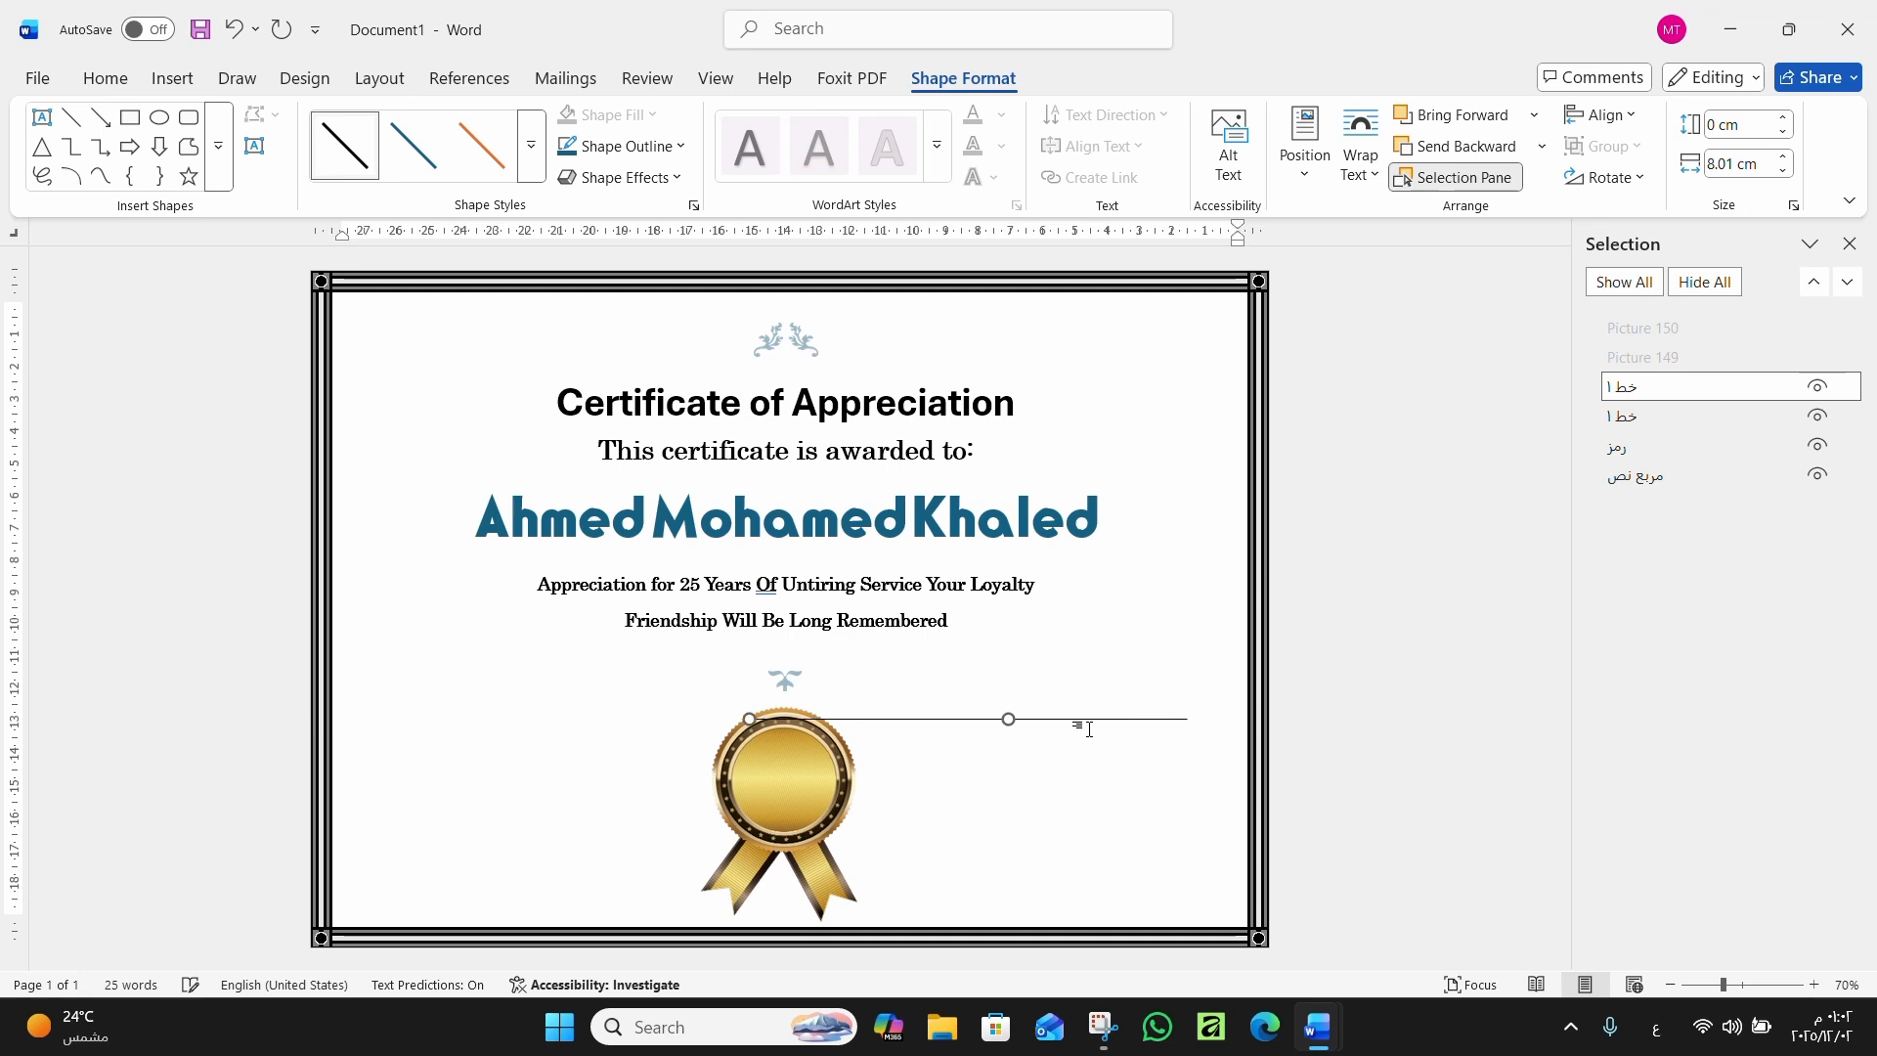
pyautogui.press('Left')
pyautogui.press('Left')
pyautogui.press('Left')
pyautogui.press('Left')
pyautogui.press('Left')
pyautogui.press('Left')
pyautogui.press('Left')
pyautogui.press('Left')
pyautogui.press('Left')
pyautogui.press('Left')
pyautogui.press('Left')
pyautogui.press('Left')
pyautogui.press('Left')
pyautogui.press('Left')
pyautogui.press('Left')
pyautogui.press('Left')
pyautogui.press('Left')
pyautogui.press('Left')
pyautogui.press('Left')
pyautogui.press('Left')
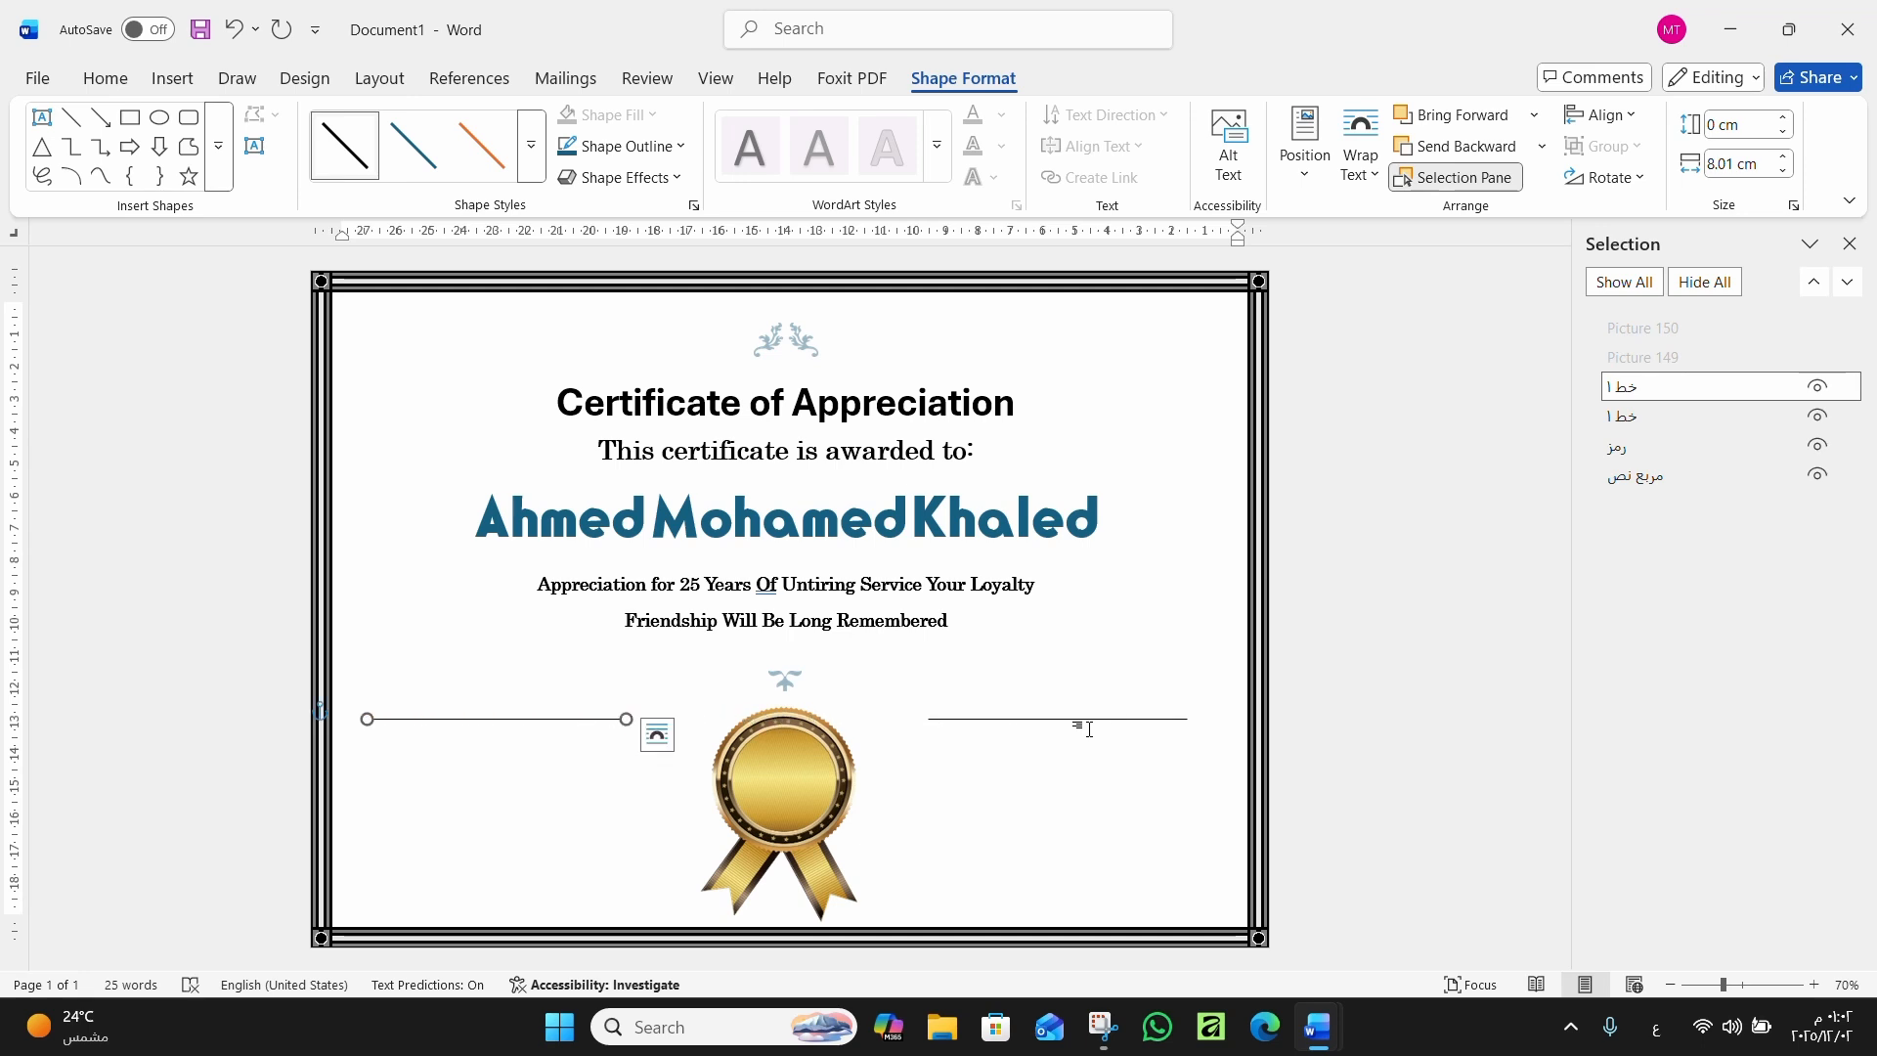
# Check the labels on the finished sample certificate and insert a Simple Text Box in the new document
pyautogui.moveTo(1316, 1027)
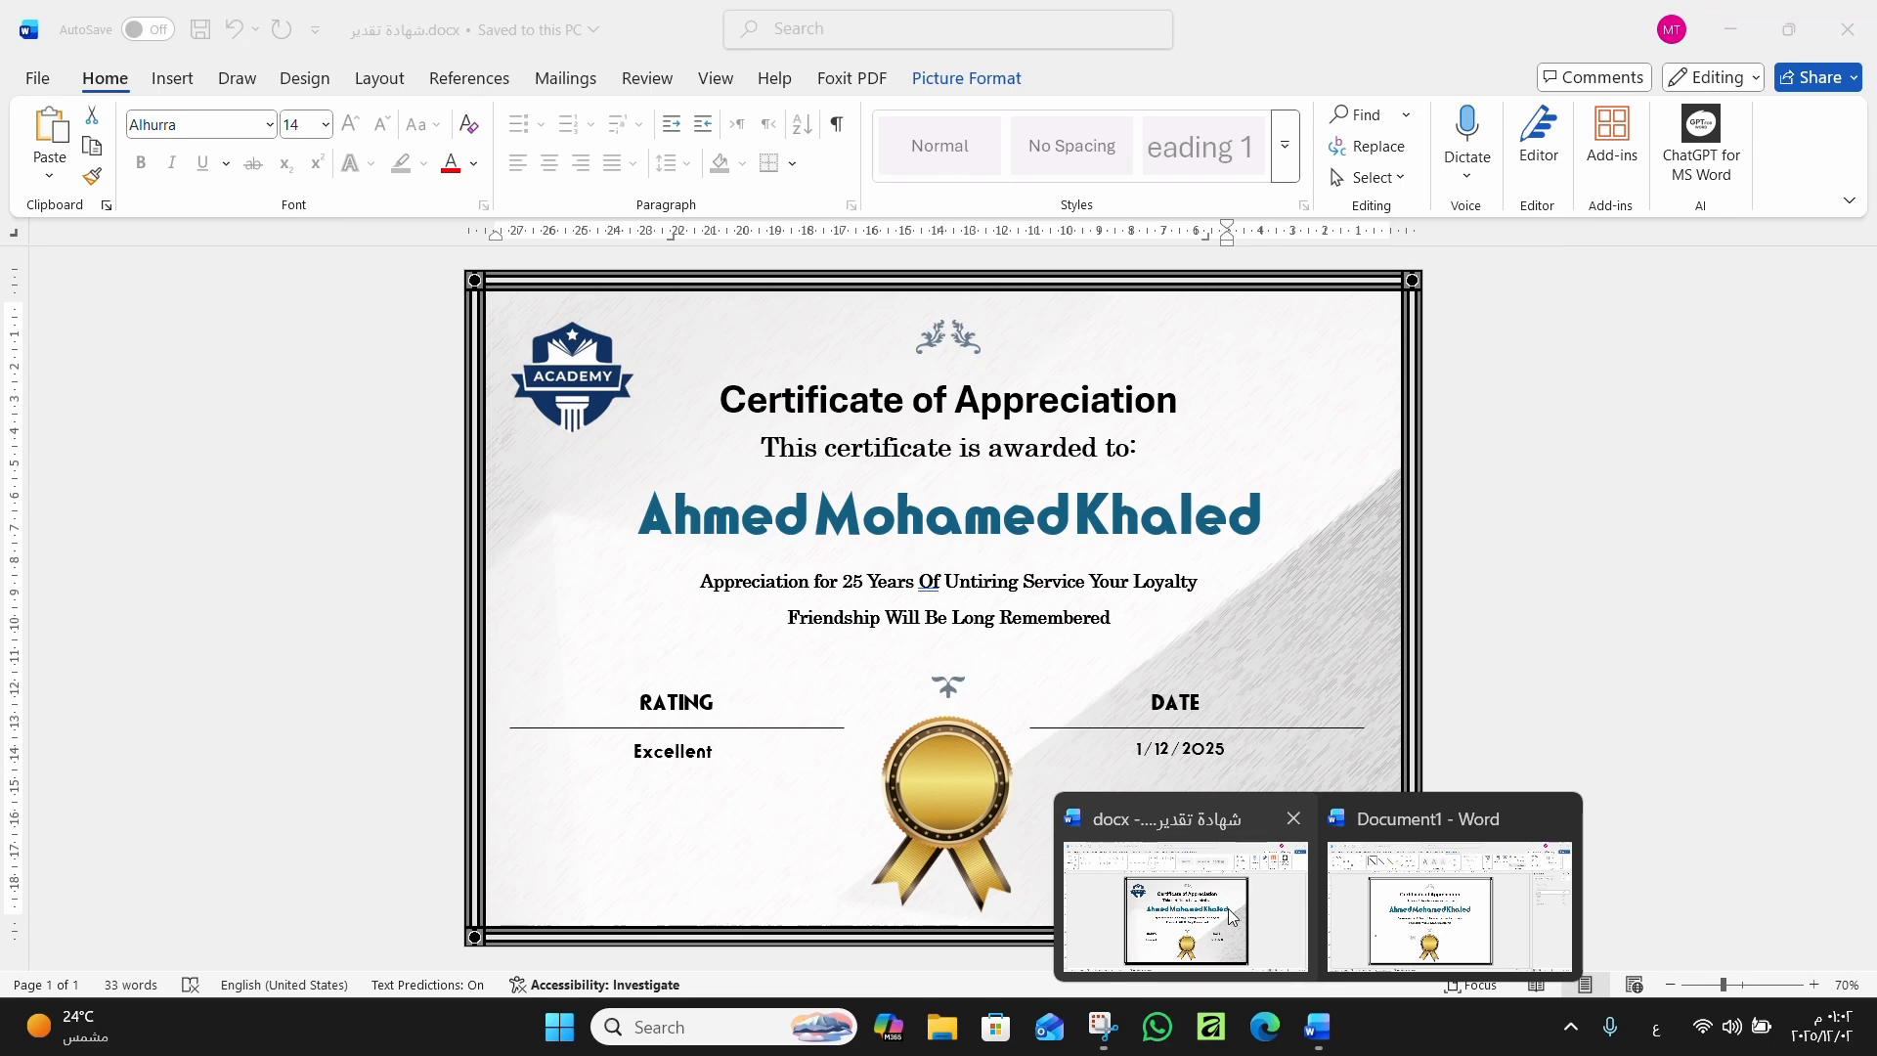
pyautogui.click(1212, 890)
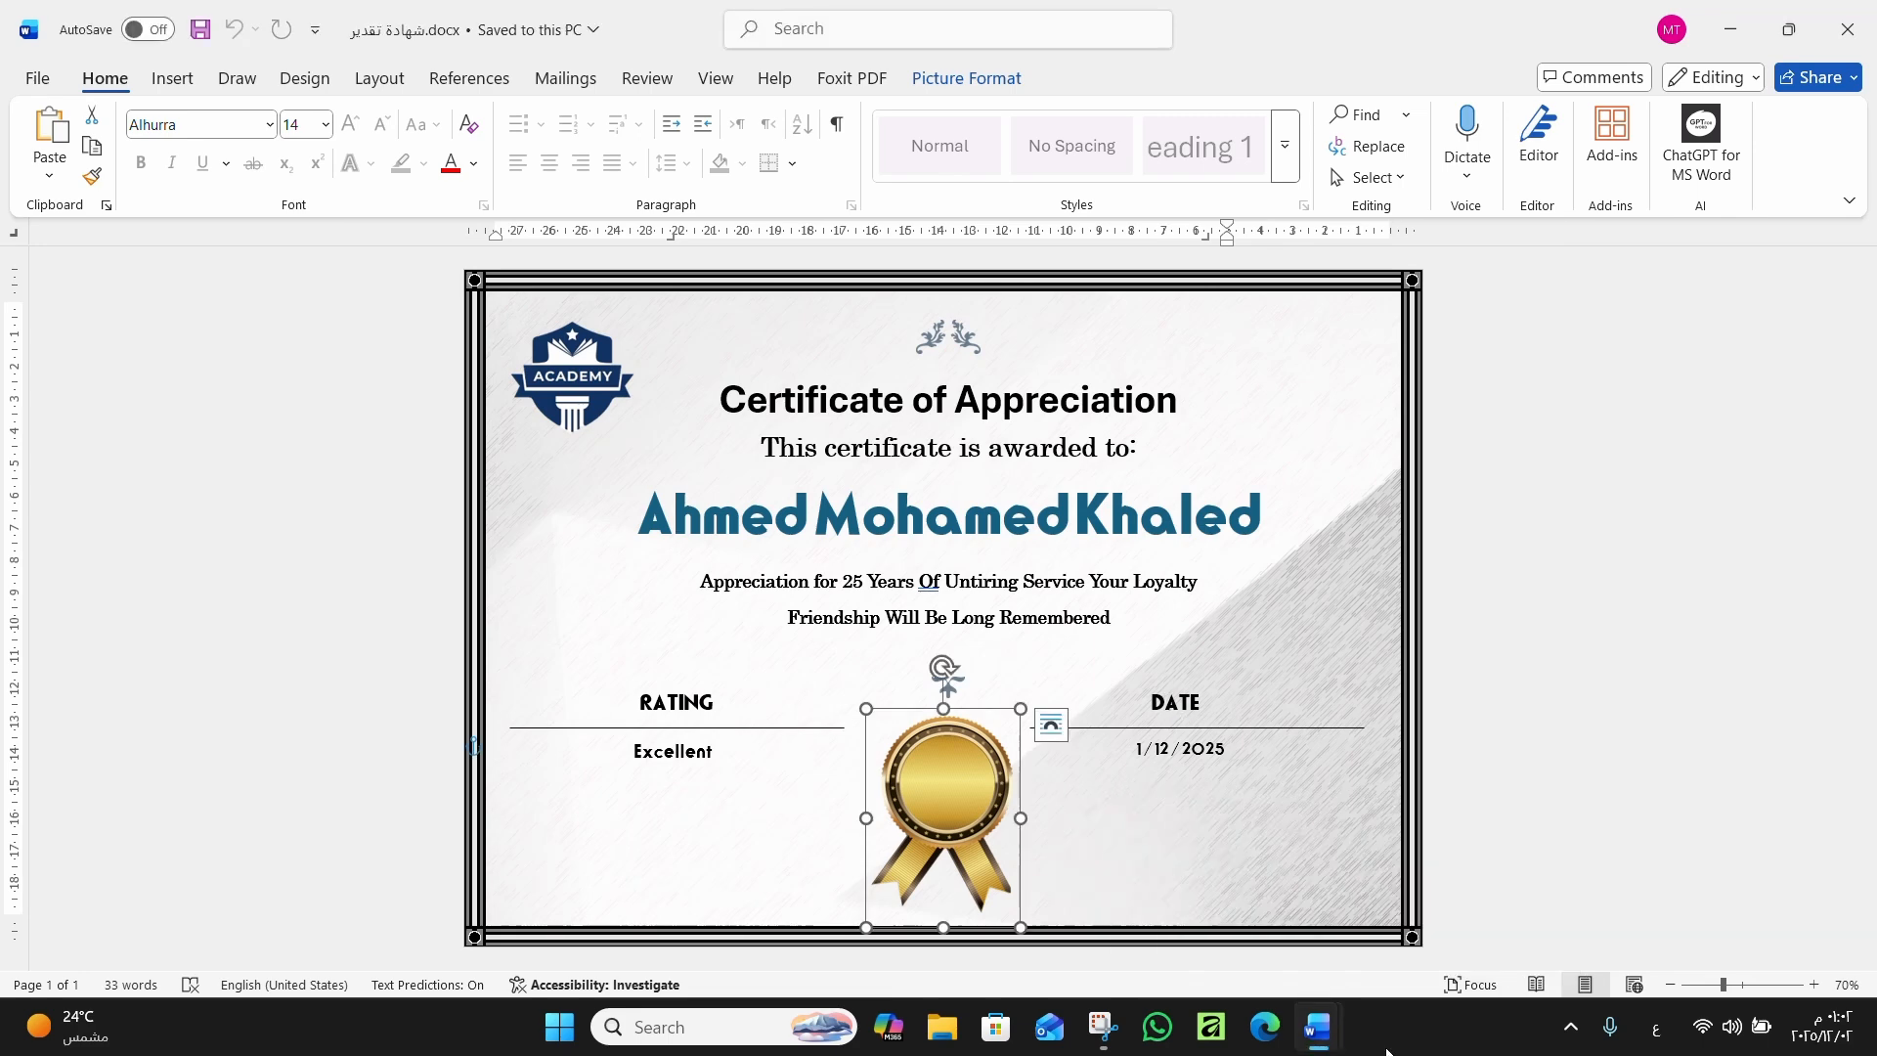
pyautogui.moveTo(1317, 1027)
pyautogui.click(1437, 894)
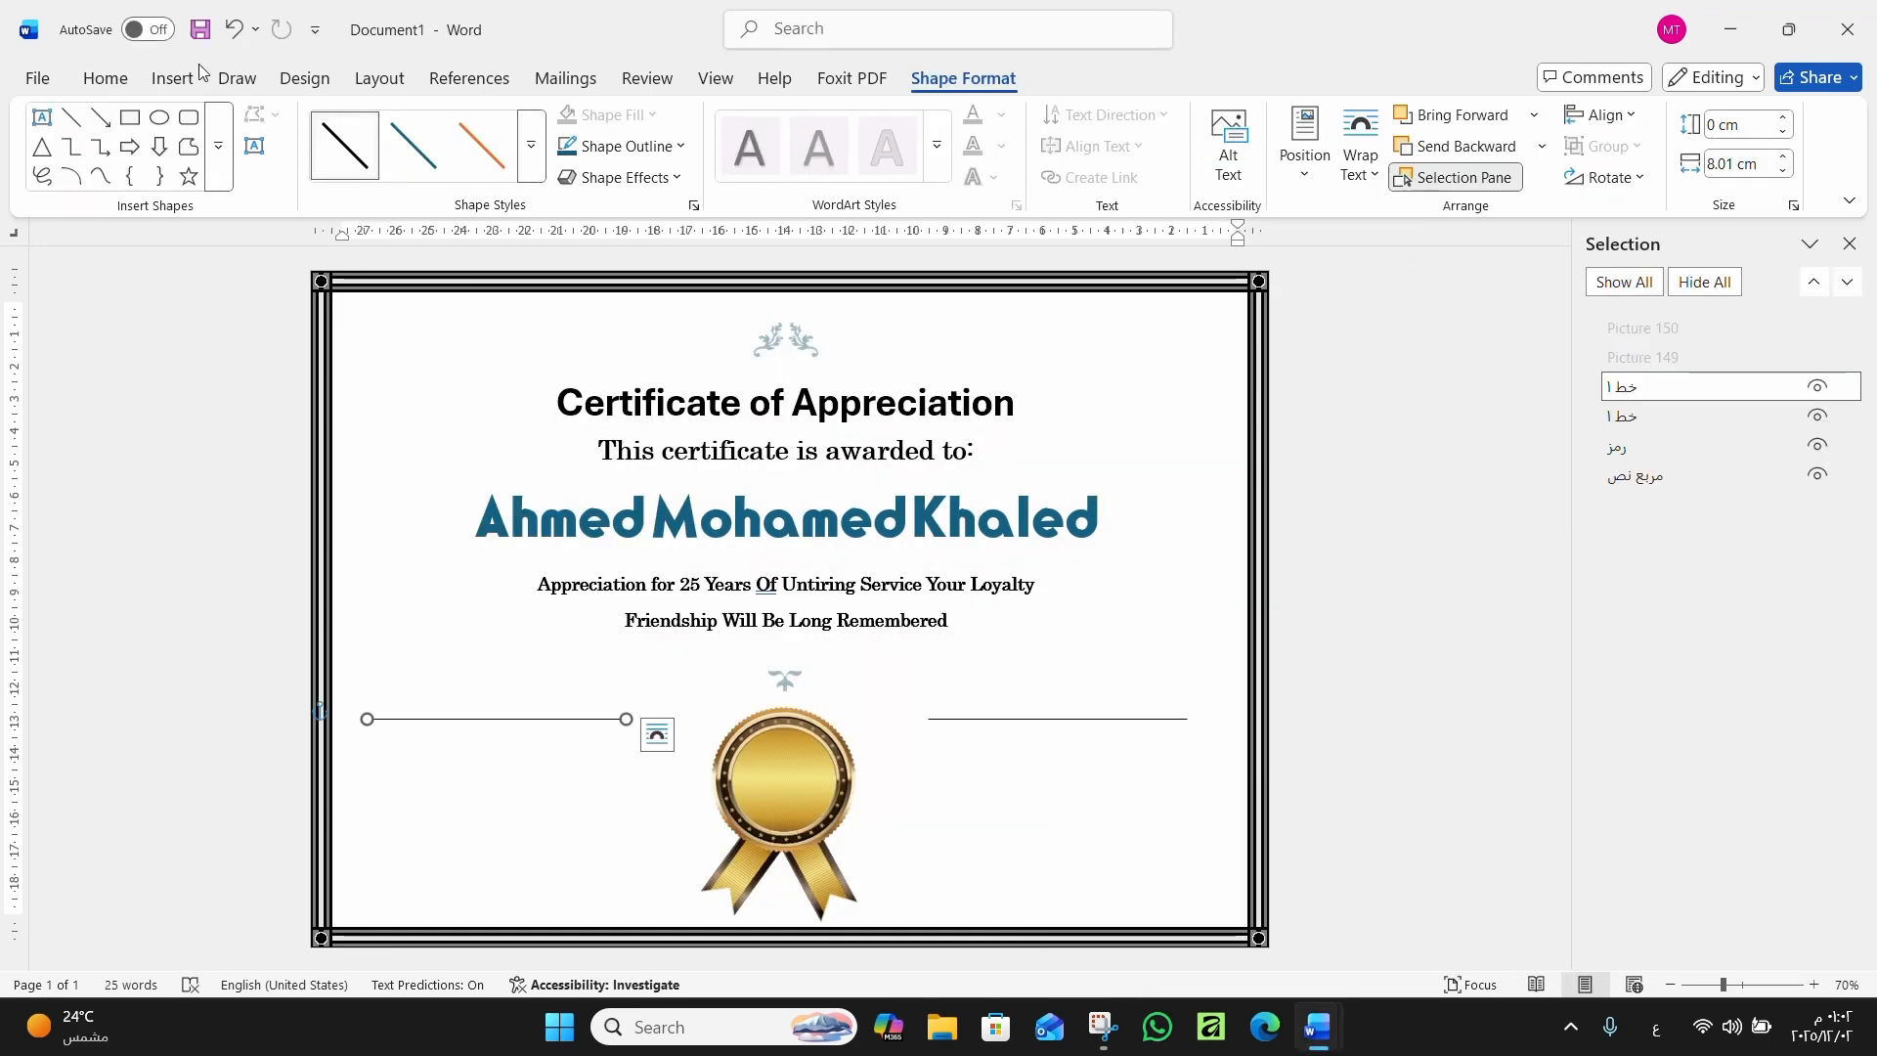
pyautogui.click(172, 78)
pyautogui.click(1312, 171)
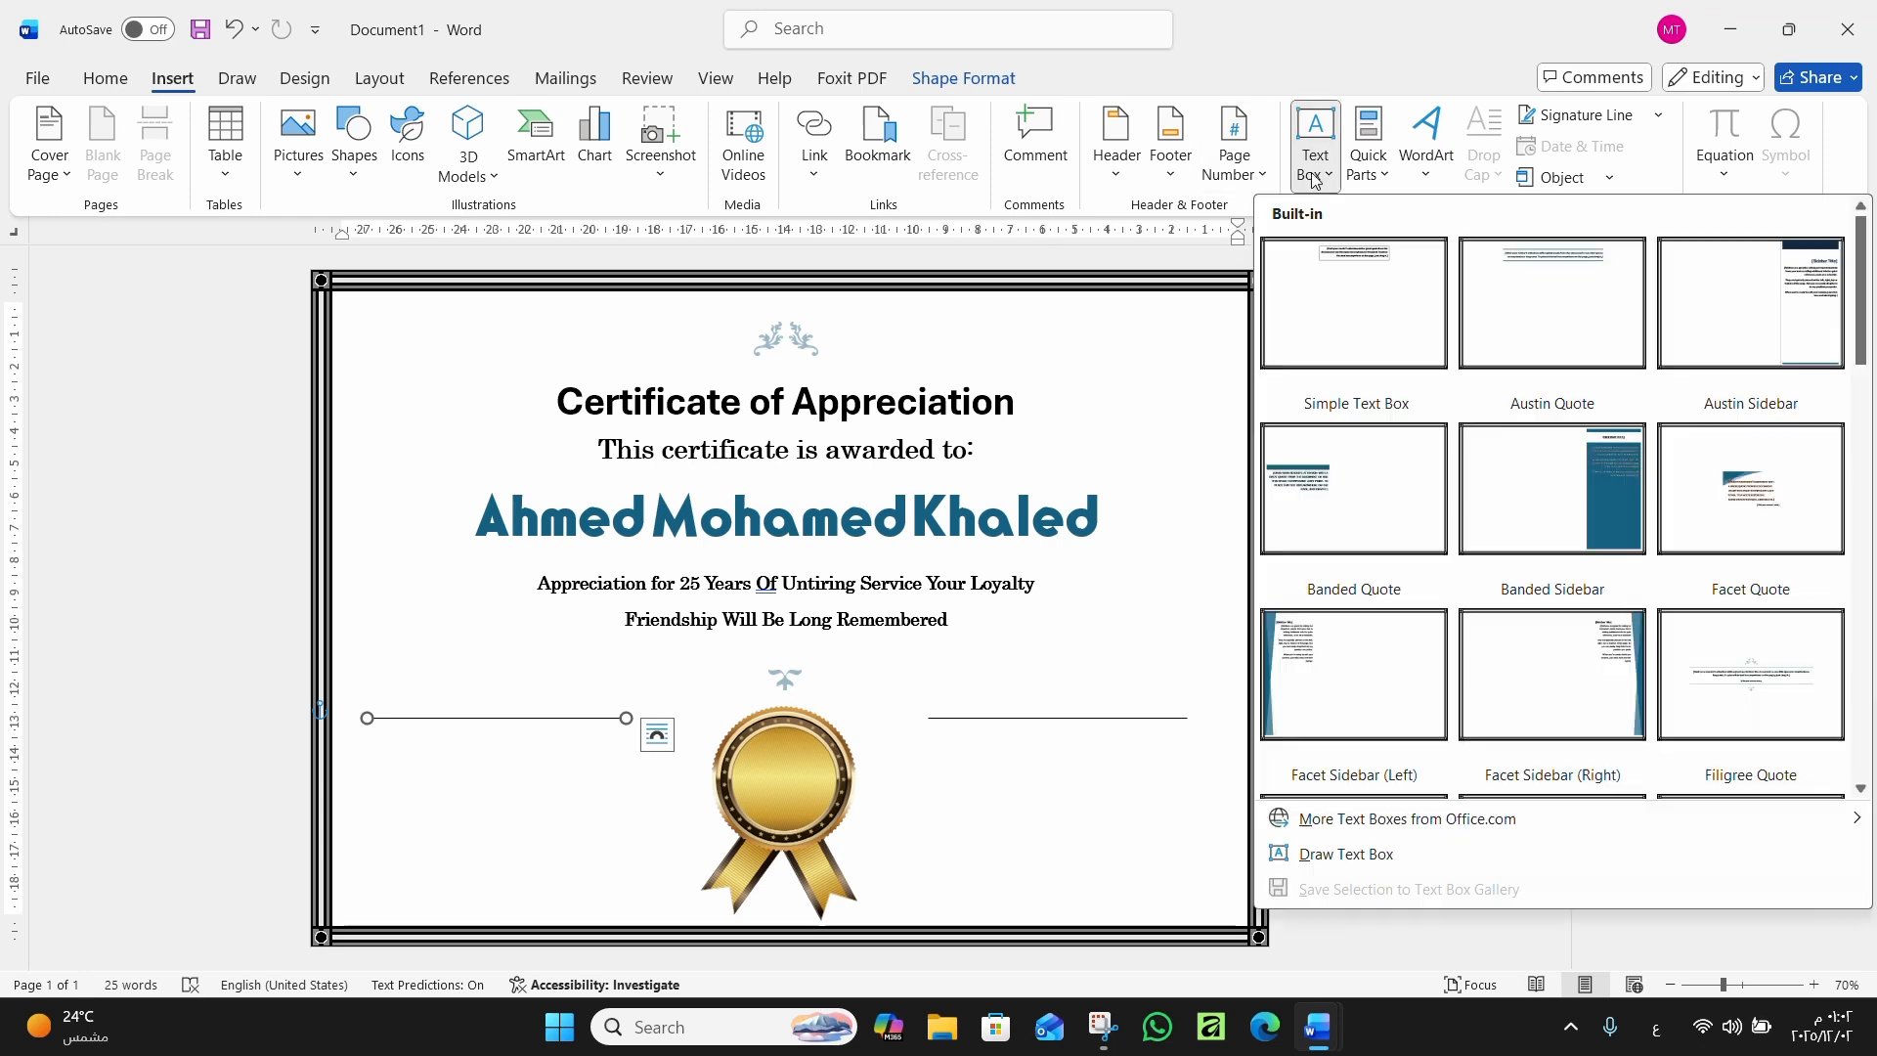
pyautogui.click(1327, 268)
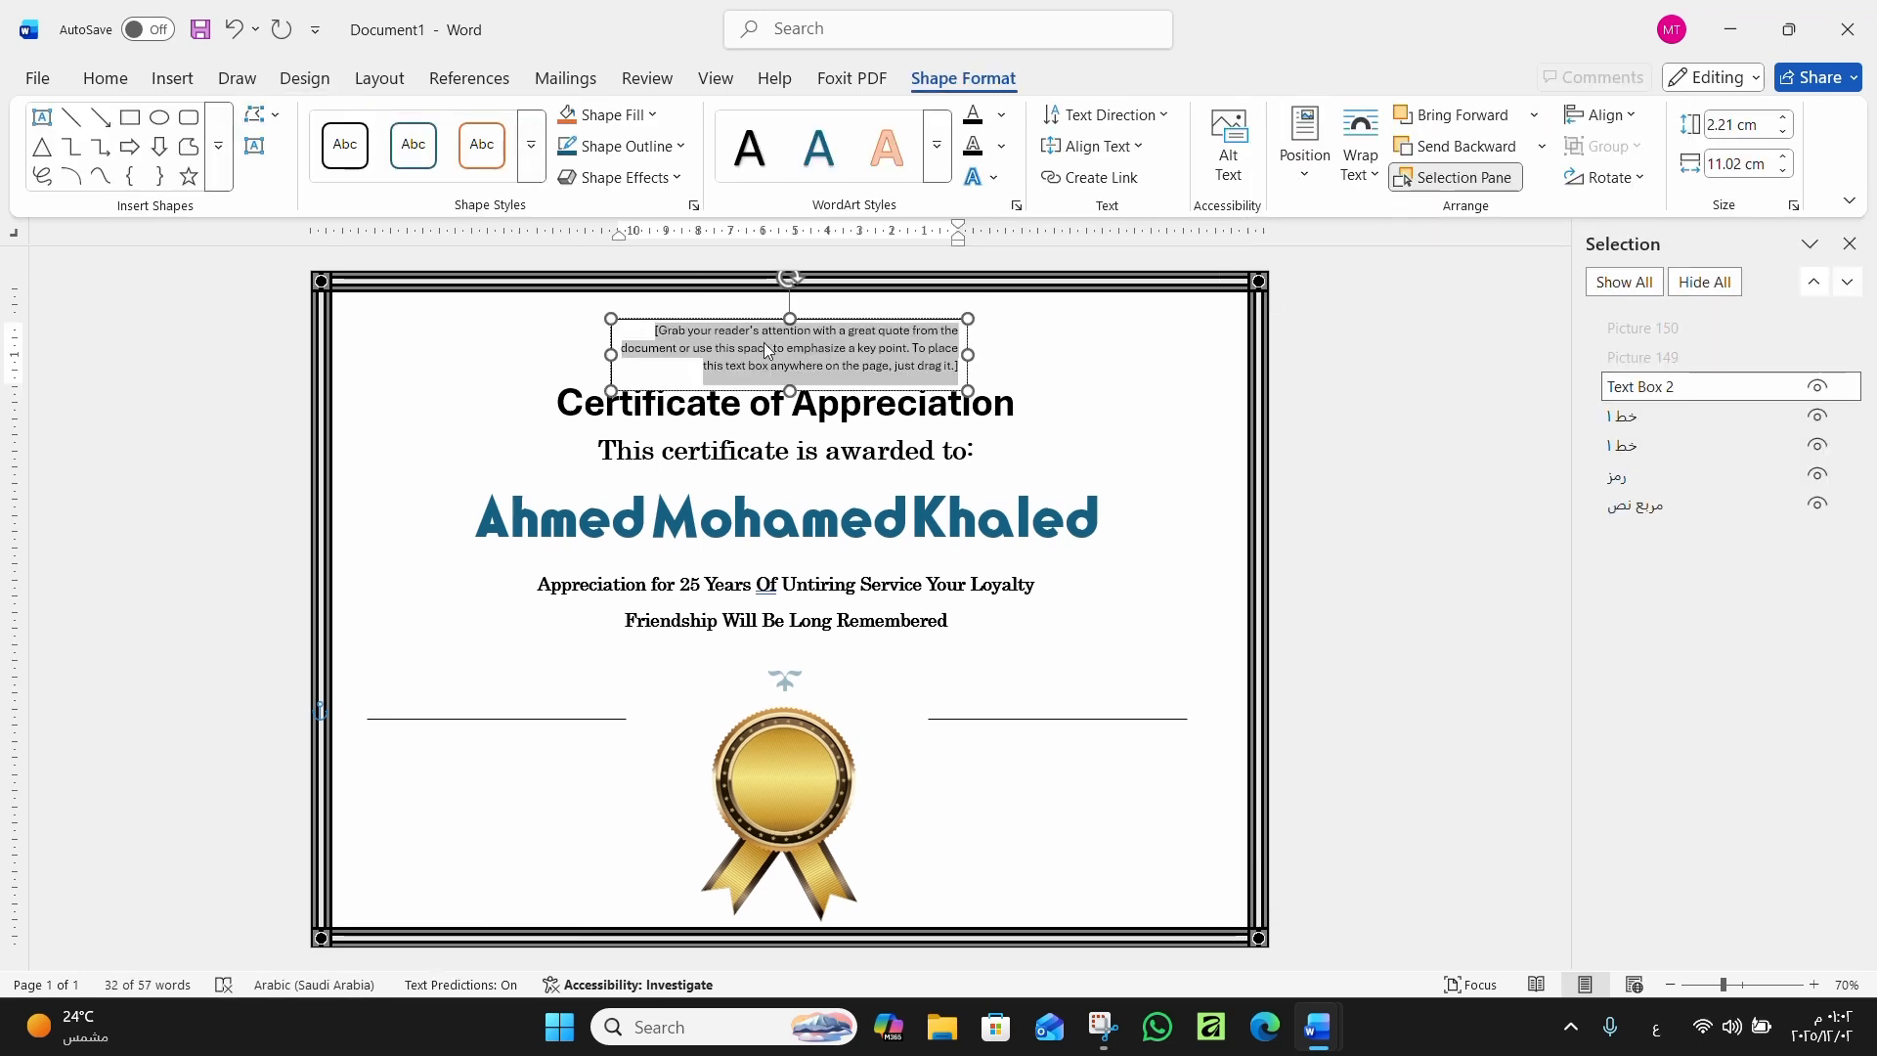
# Remove the fill and the outline from the new text box
pyautogui.click(650, 114)
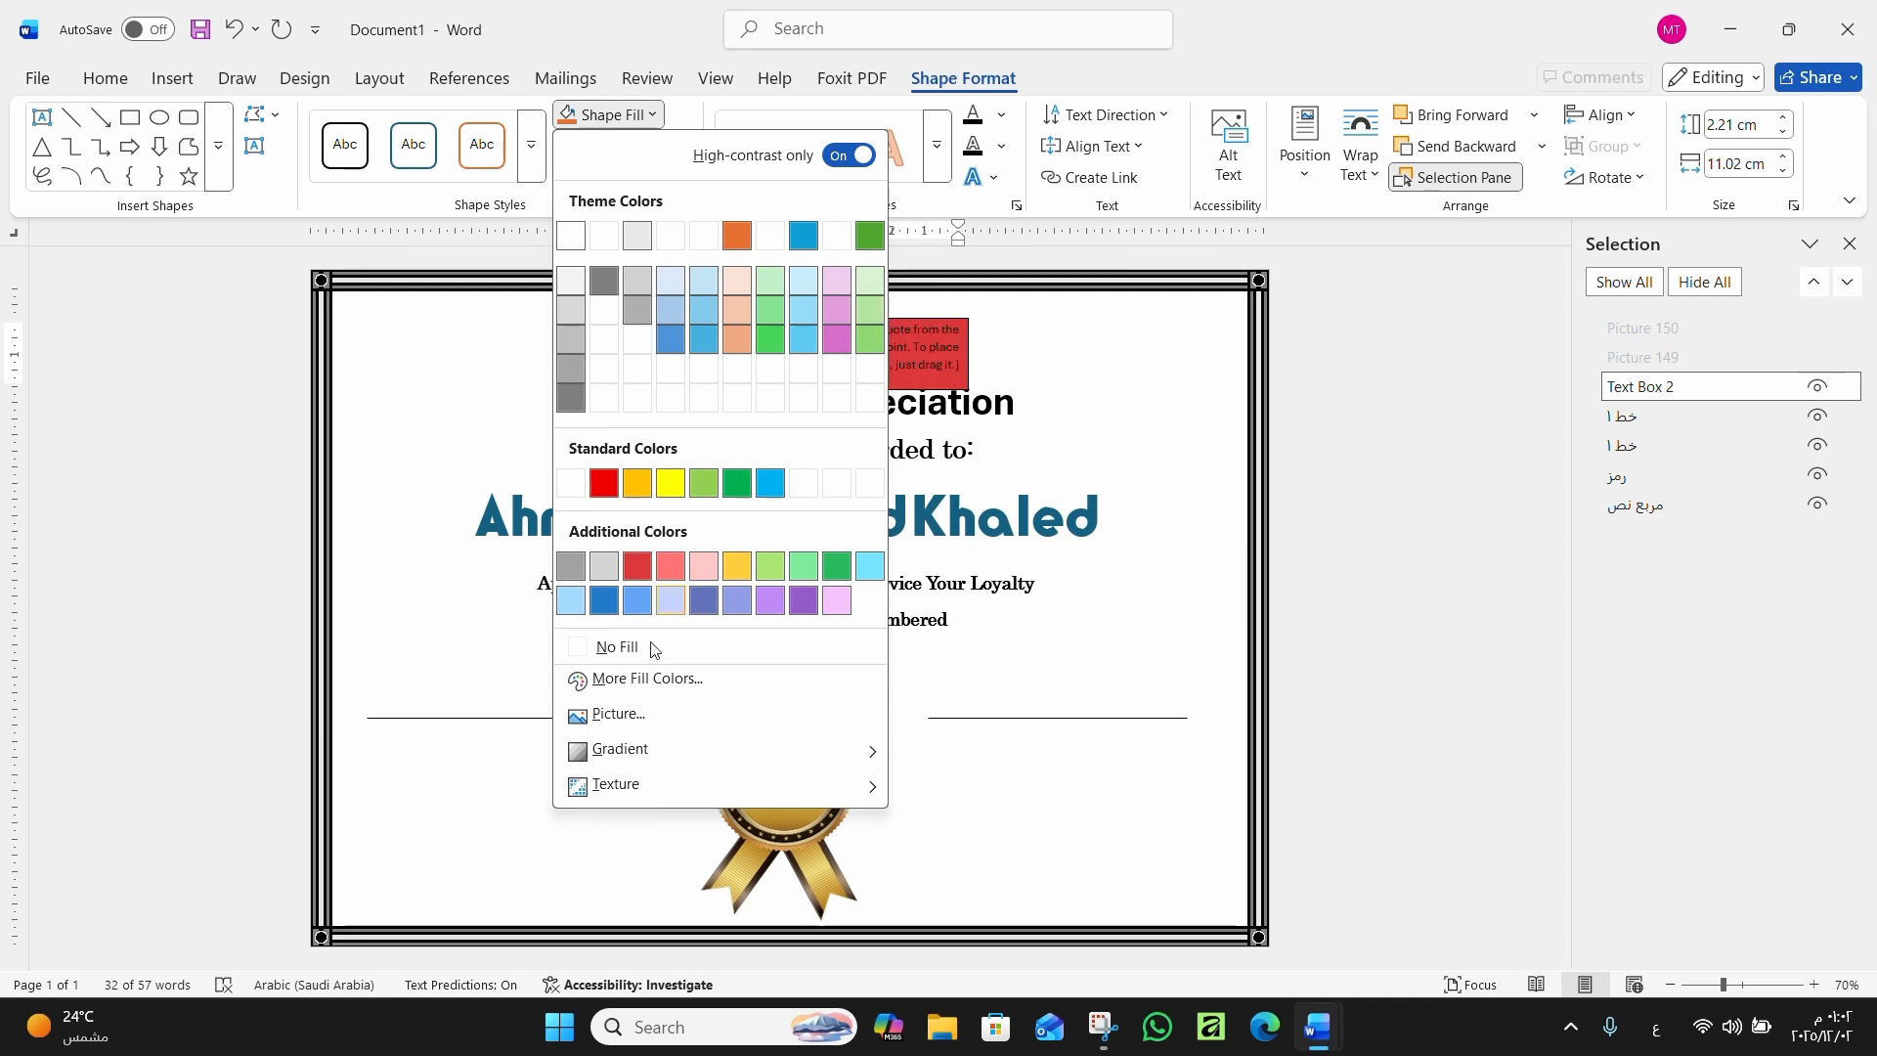
pyautogui.click(616, 650)
pyautogui.click(635, 145)
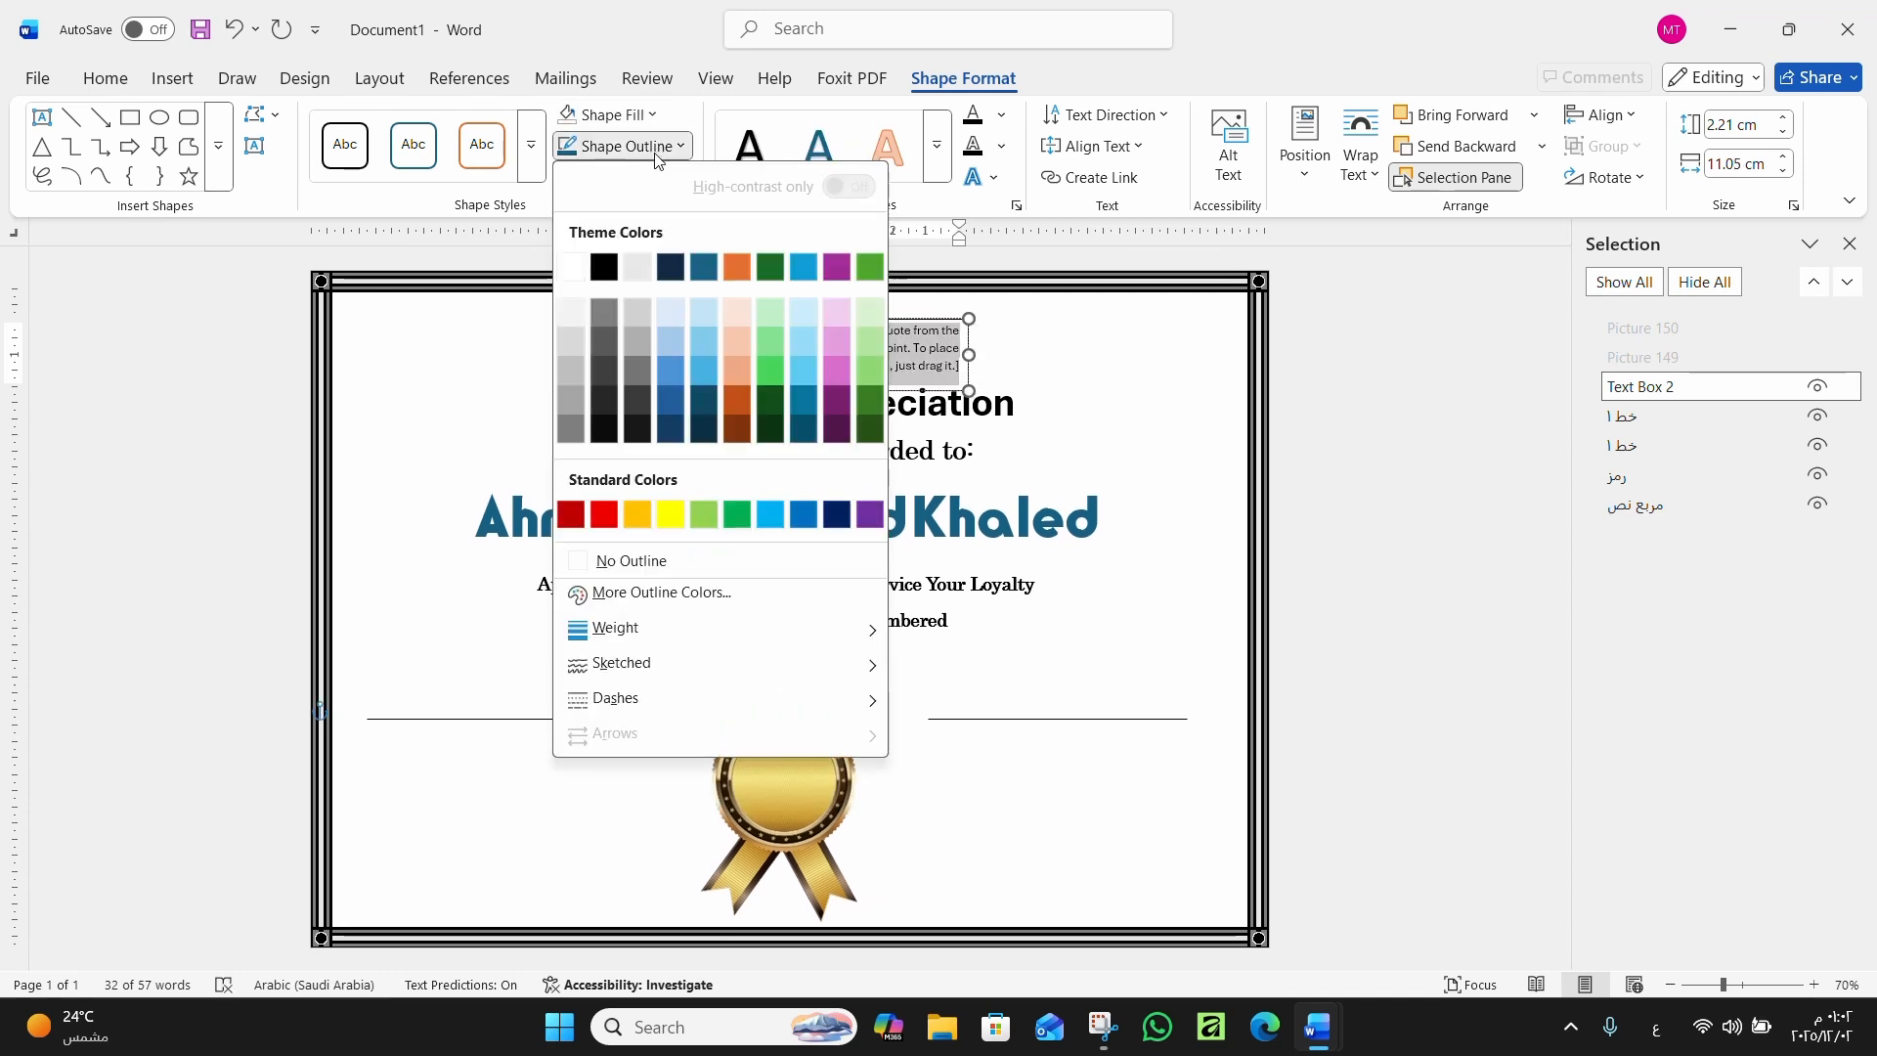
pyautogui.click(653, 566)
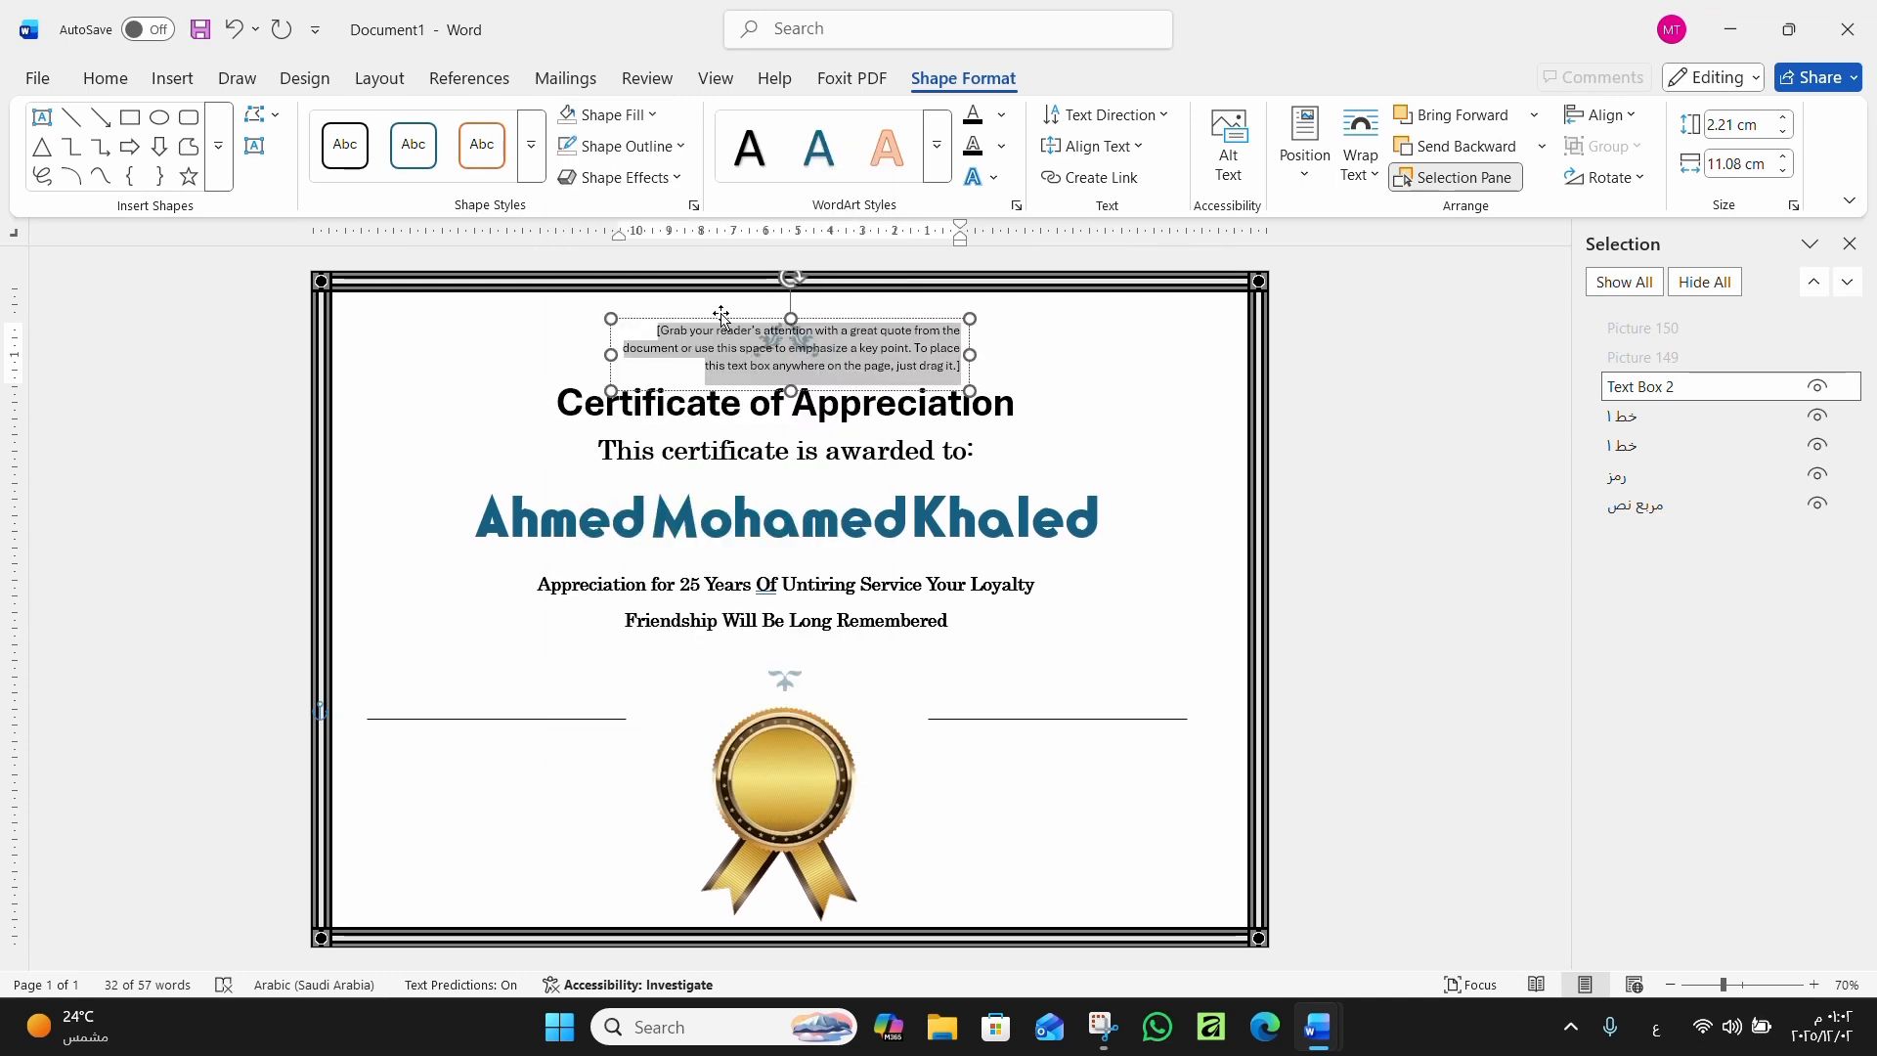
# Move the text box above the line right of the medal and narrow it to about 8.2 cm, matching the line
pyautogui.moveTo(703, 322)
pyautogui.mouseDown()
pyautogui.moveTo(977, 621)
pyautogui.moveTo(954, 644)
pyautogui.mouseUp()
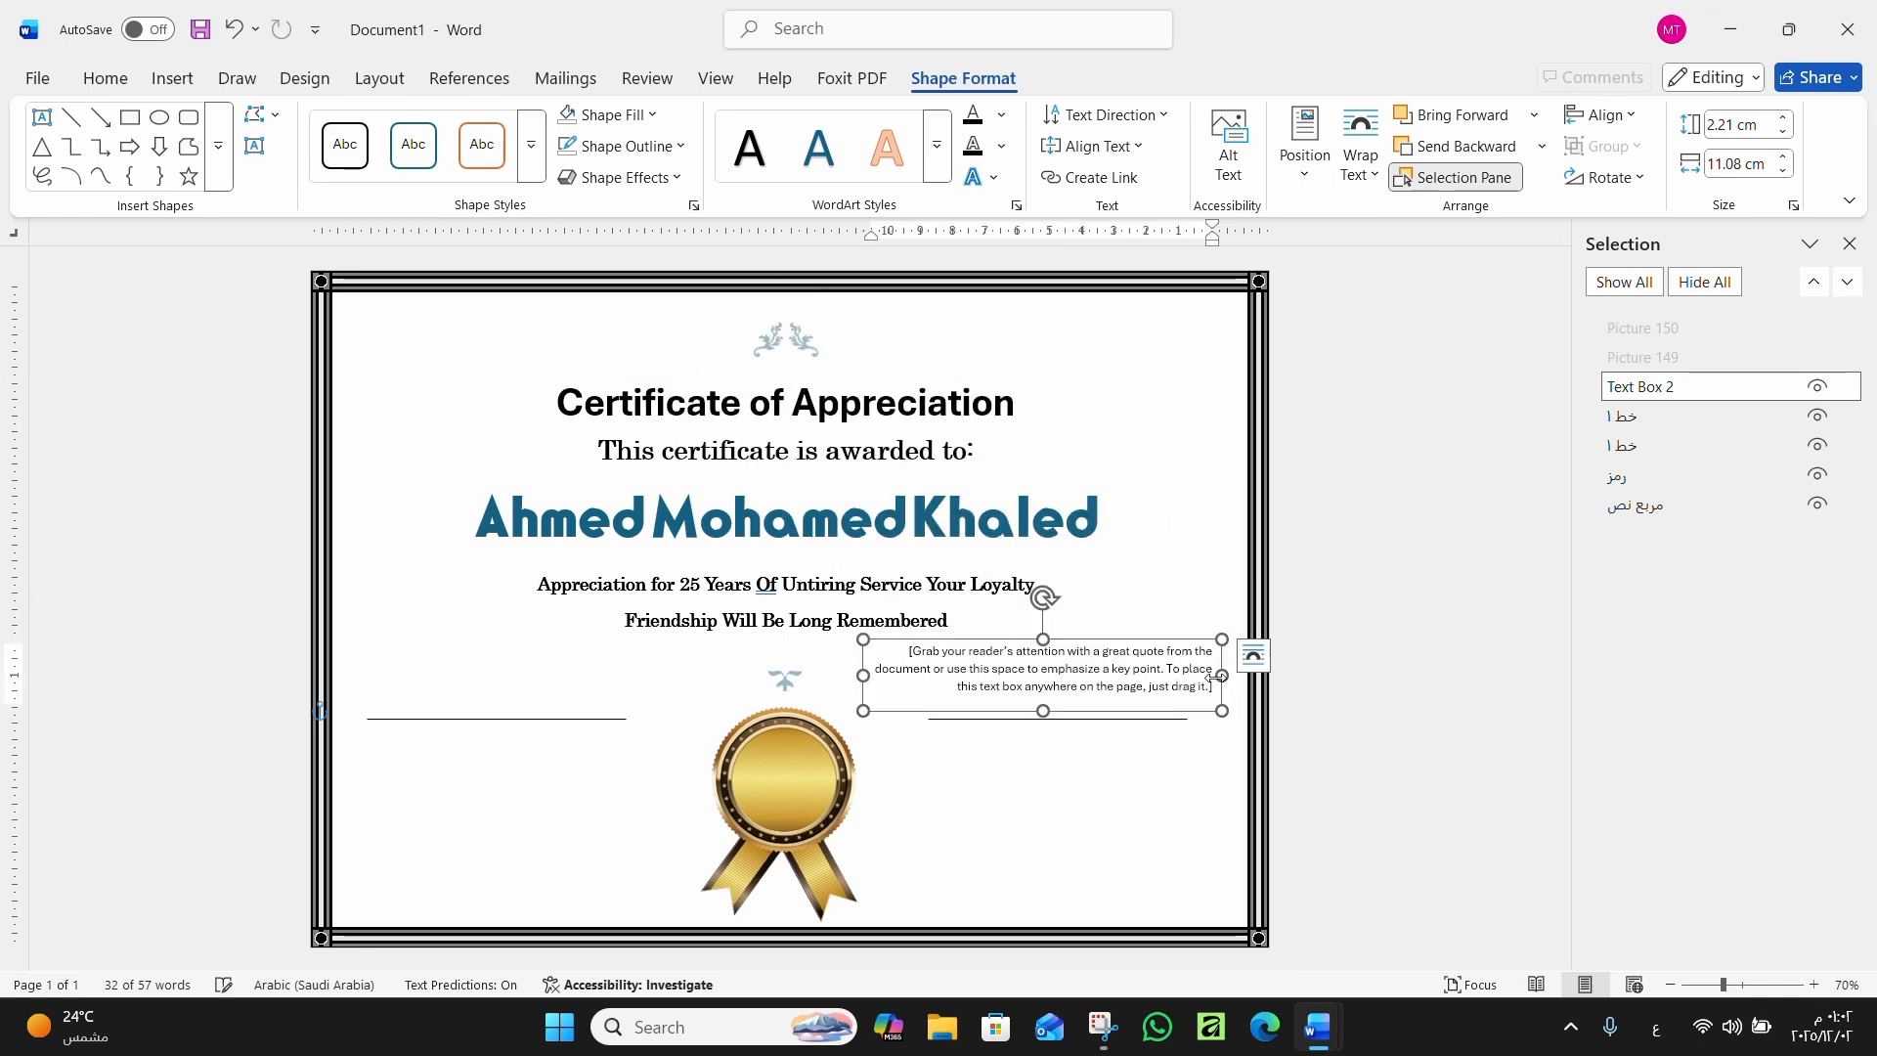
pyautogui.moveTo(1221, 675); pyautogui.dragTo(1194, 676)
pyautogui.moveTo(1194, 676); pyautogui.dragTo(1187, 676)
pyautogui.moveTo(860, 675); pyautogui.dragTo(924, 688)
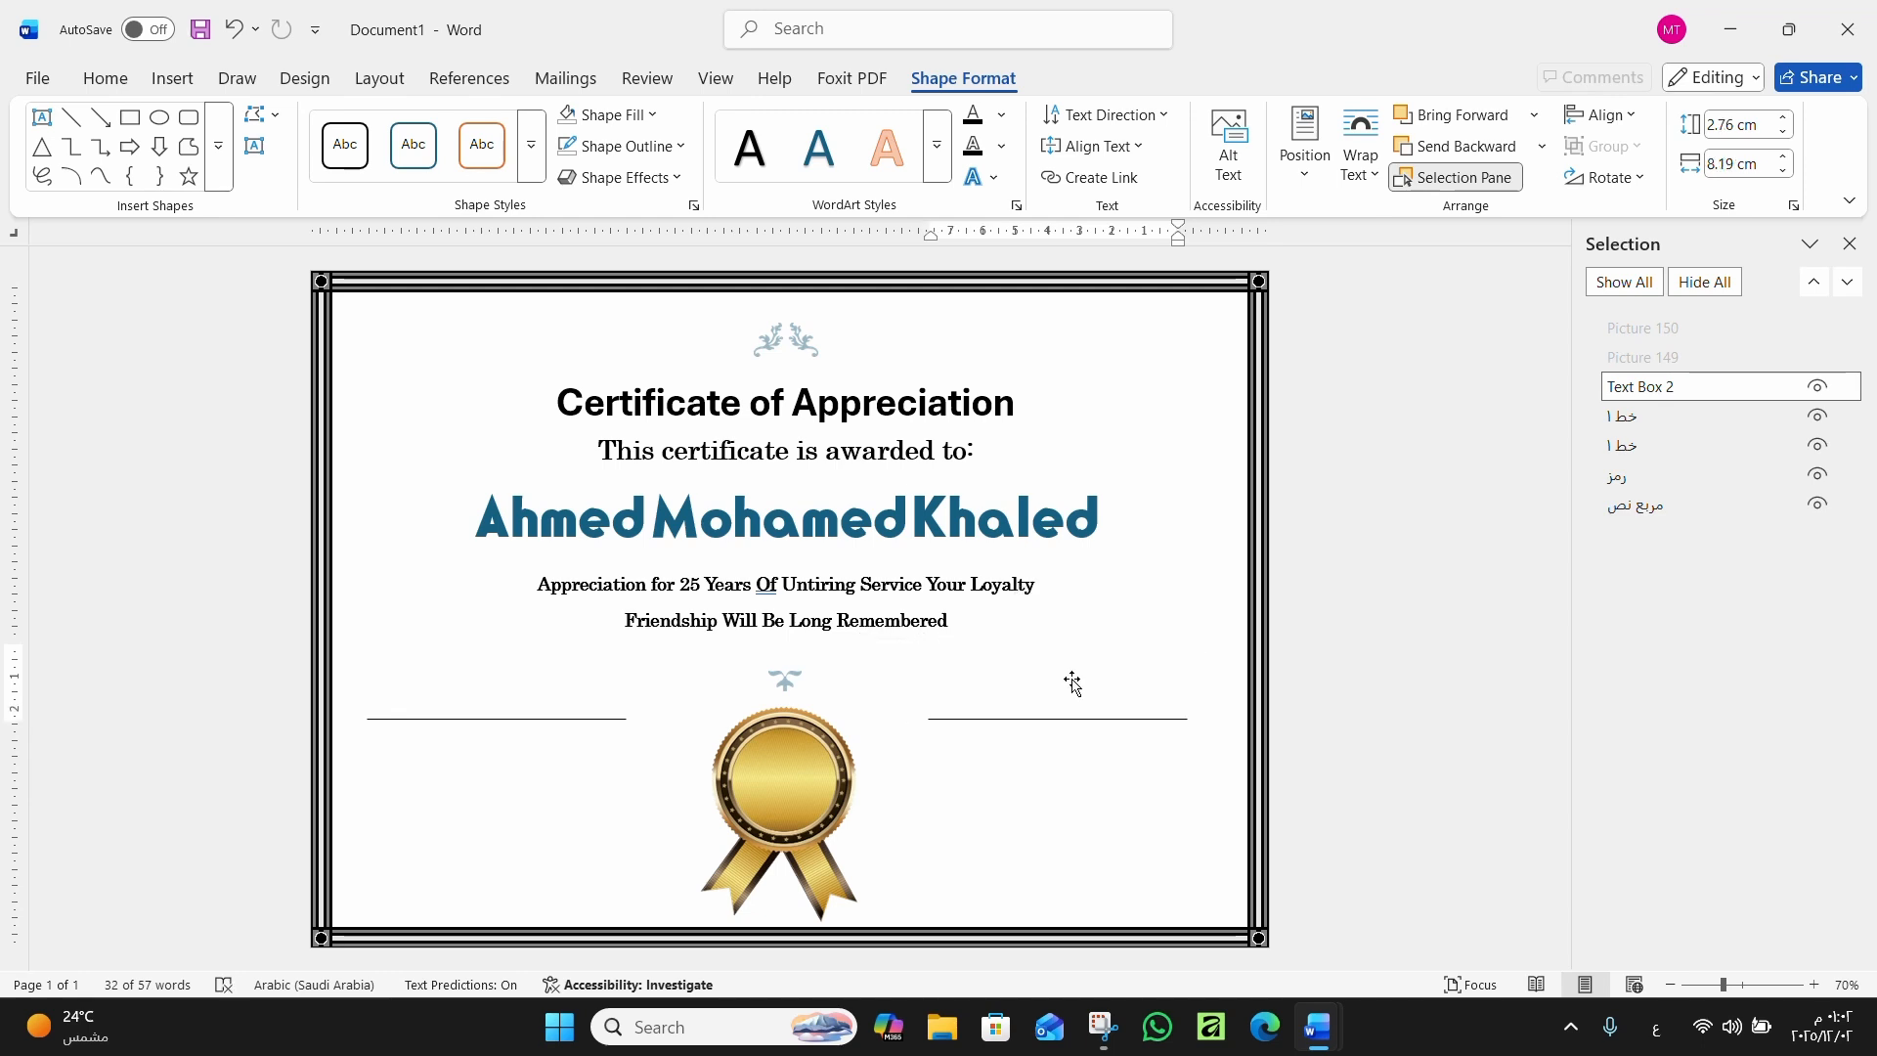
# Switch the keyboard layout to English (United States) and replace the text box's placeholder text with a centred "DATE"
pyautogui.press('Delete')
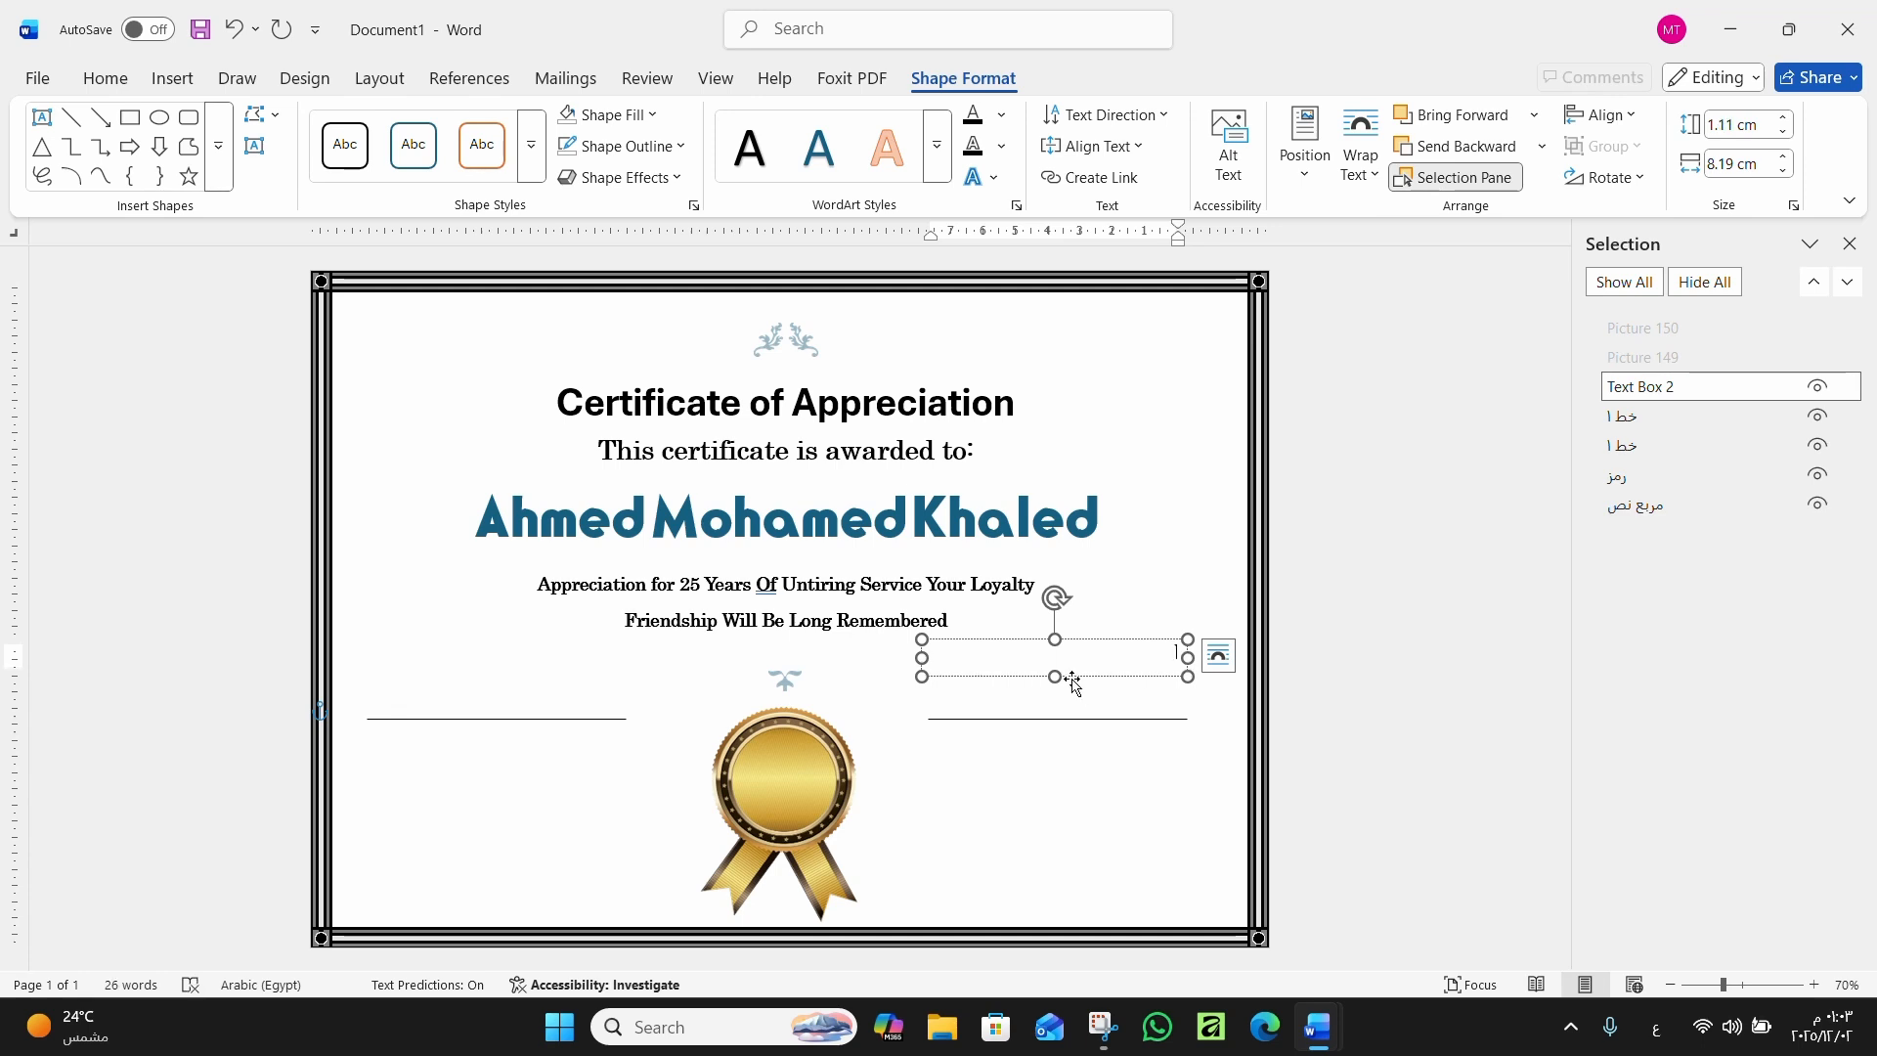
pyautogui.press('BackSpace')
pyautogui.click(1656, 1033)
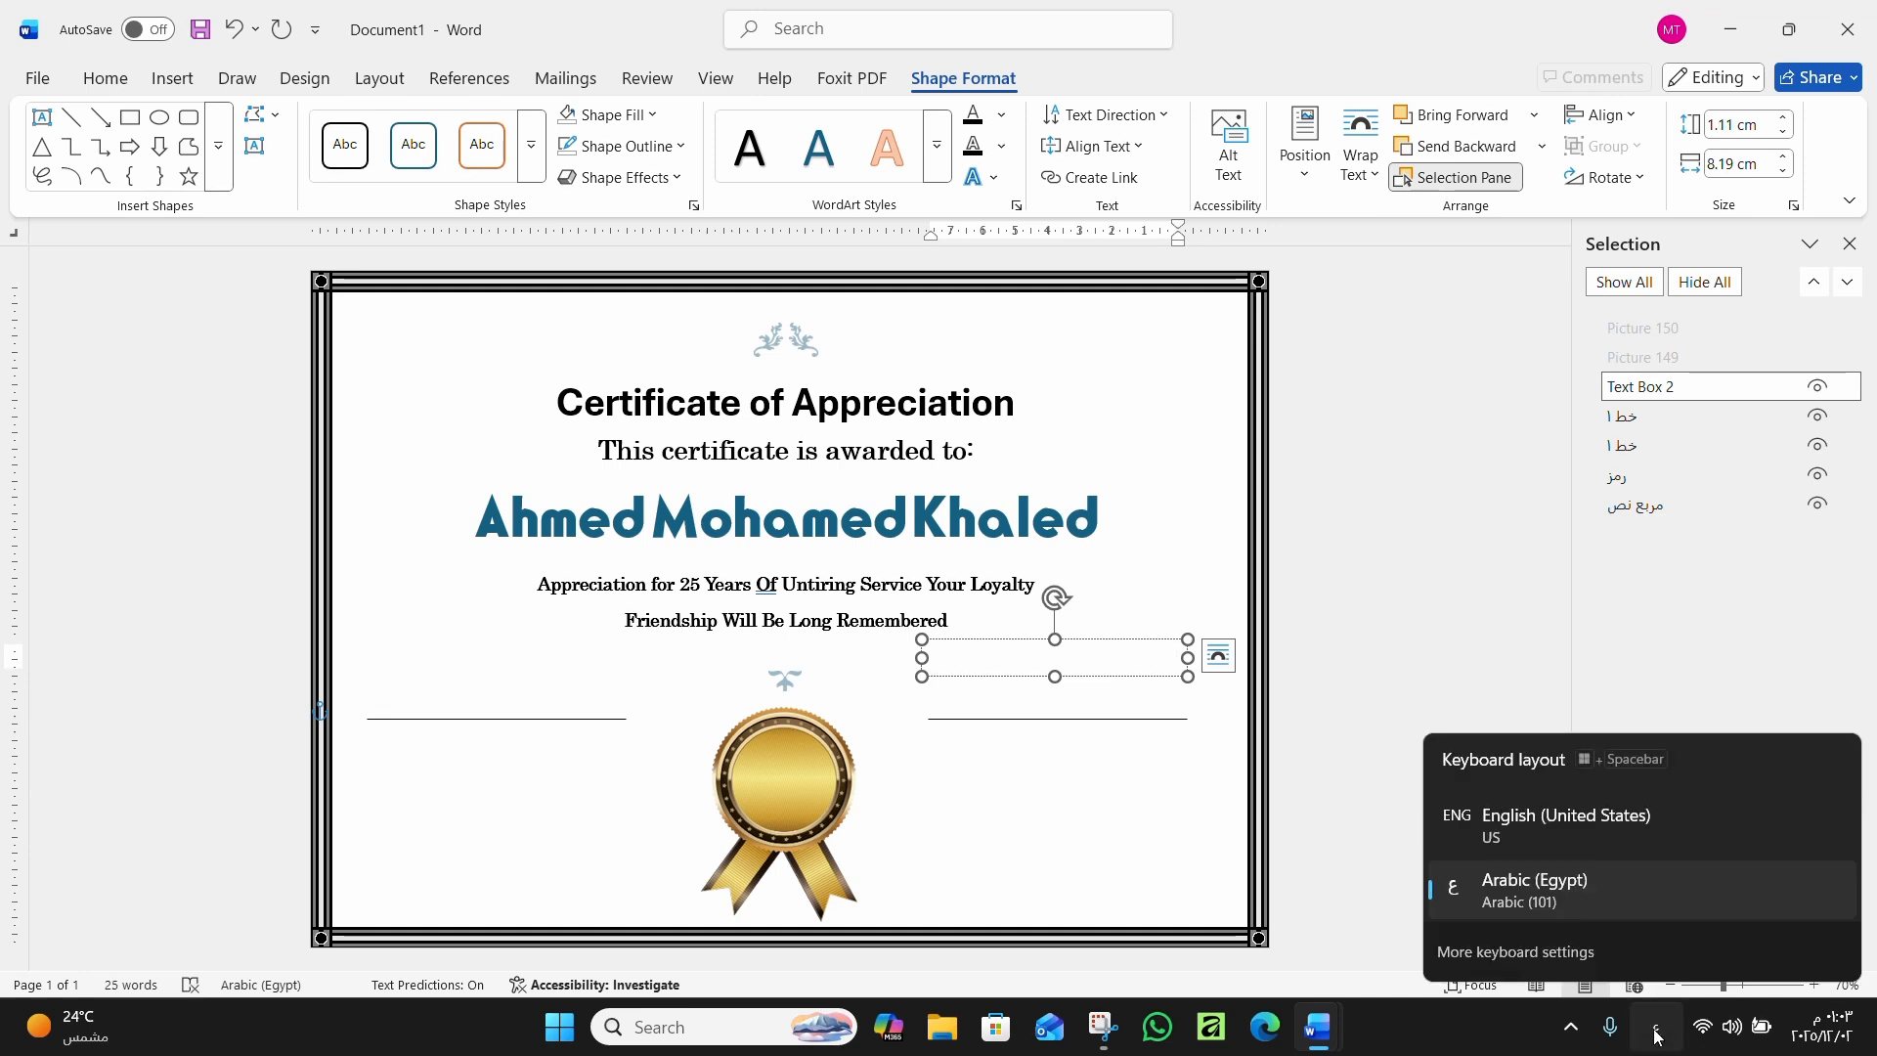
pyautogui.click(1590, 843)
pyautogui.write('d')
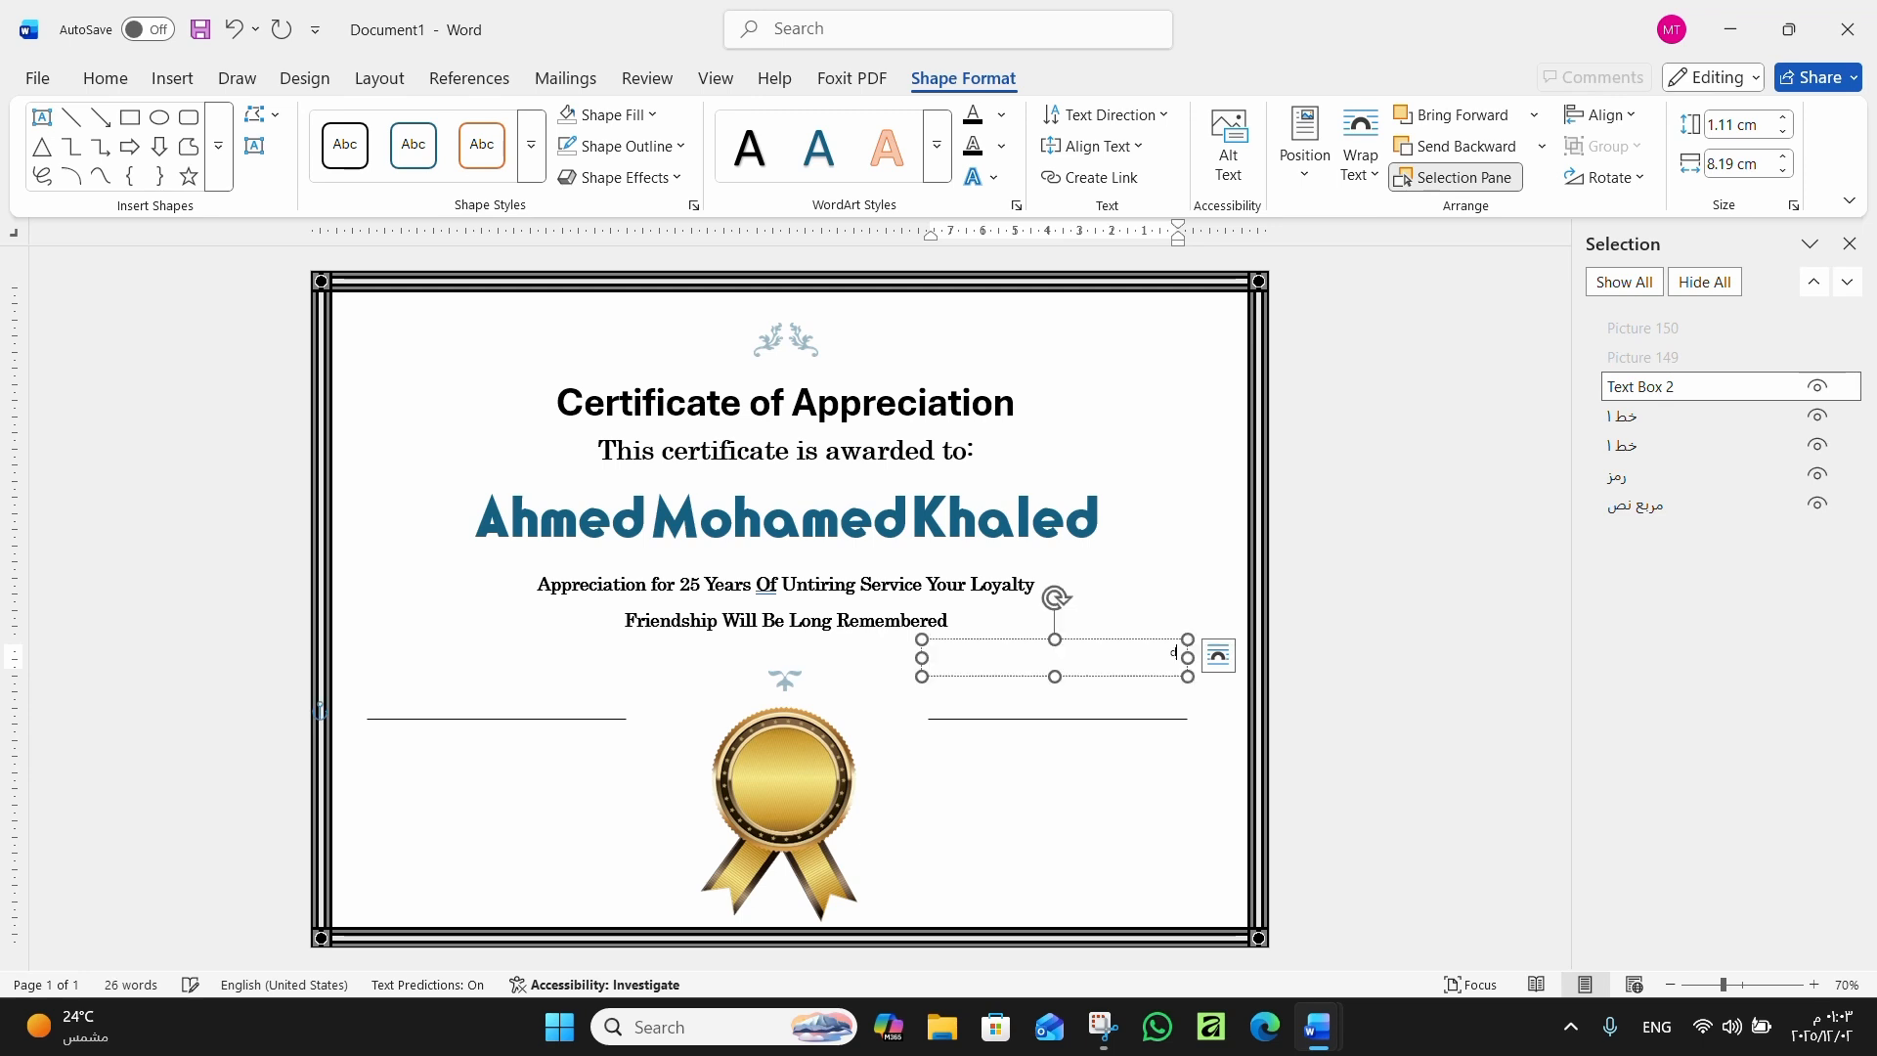
pyautogui.write('ATE')
pyautogui.hotkey('ctrl', 'a')
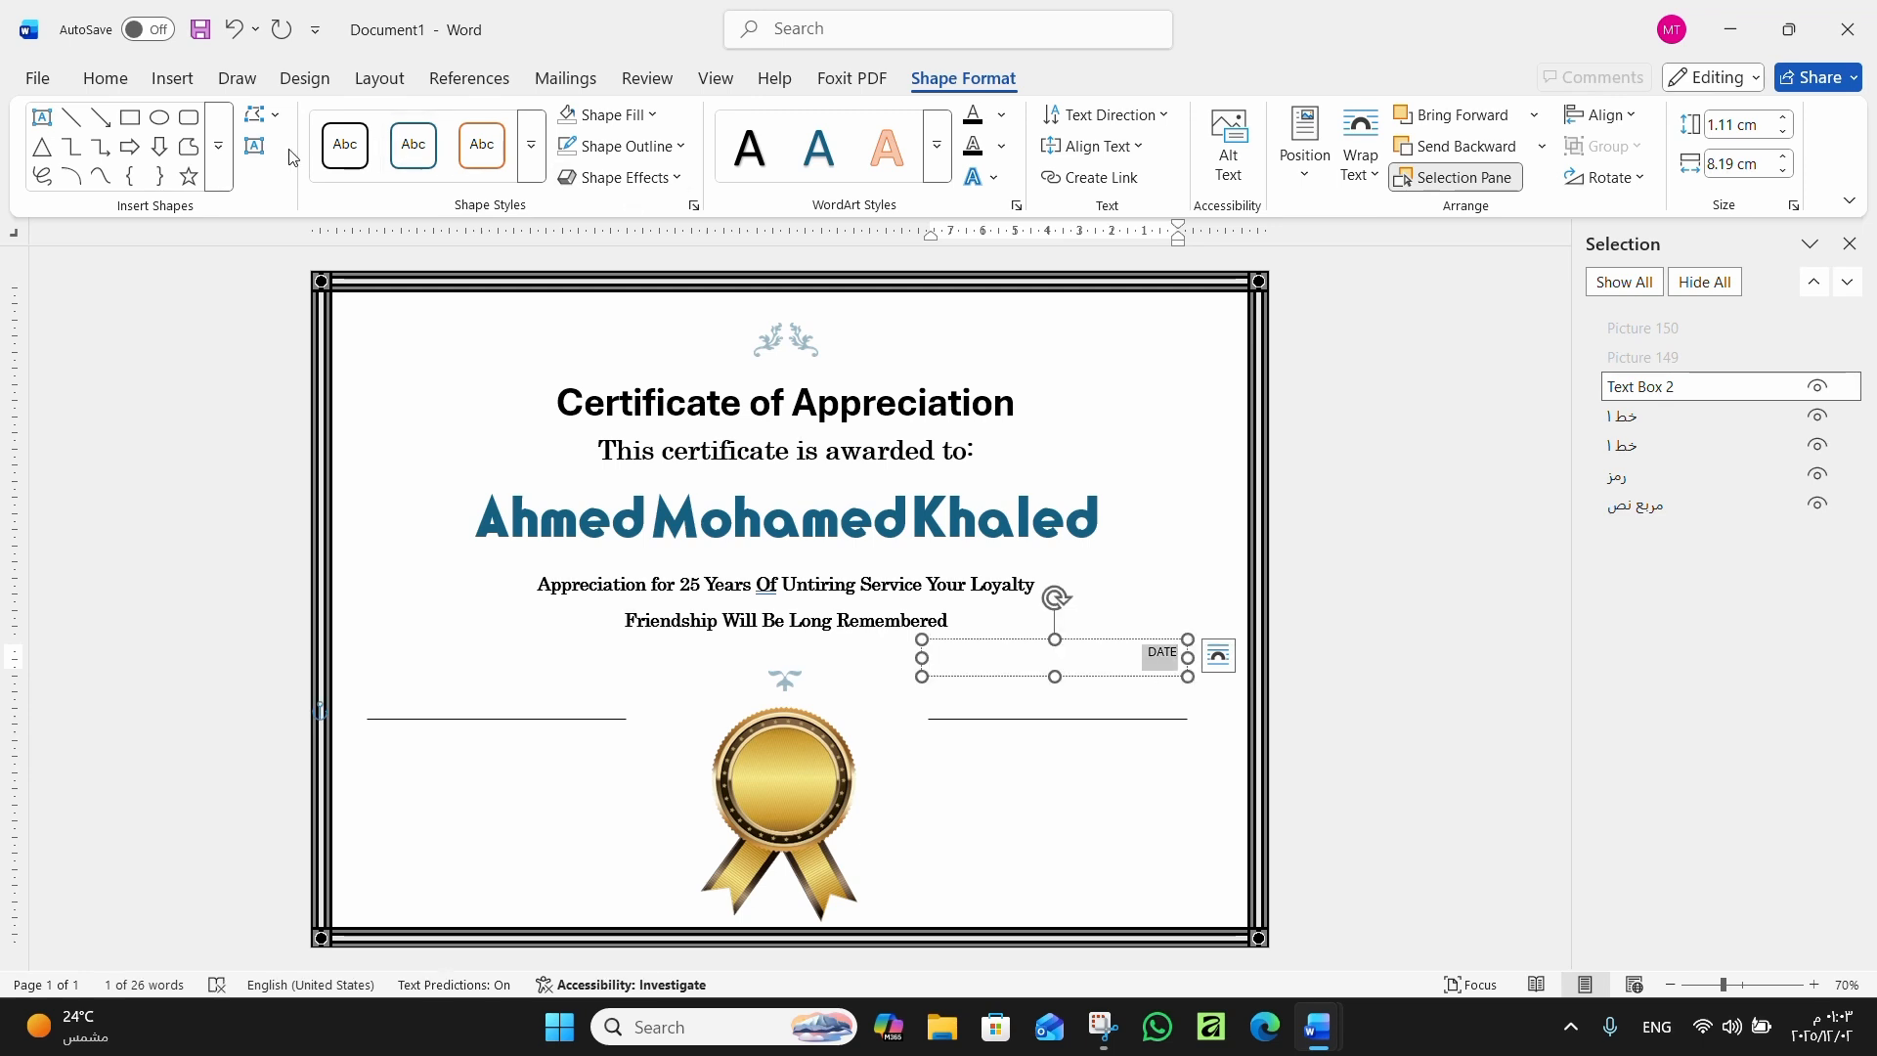
pyautogui.hotkey('ctrl', 'e')
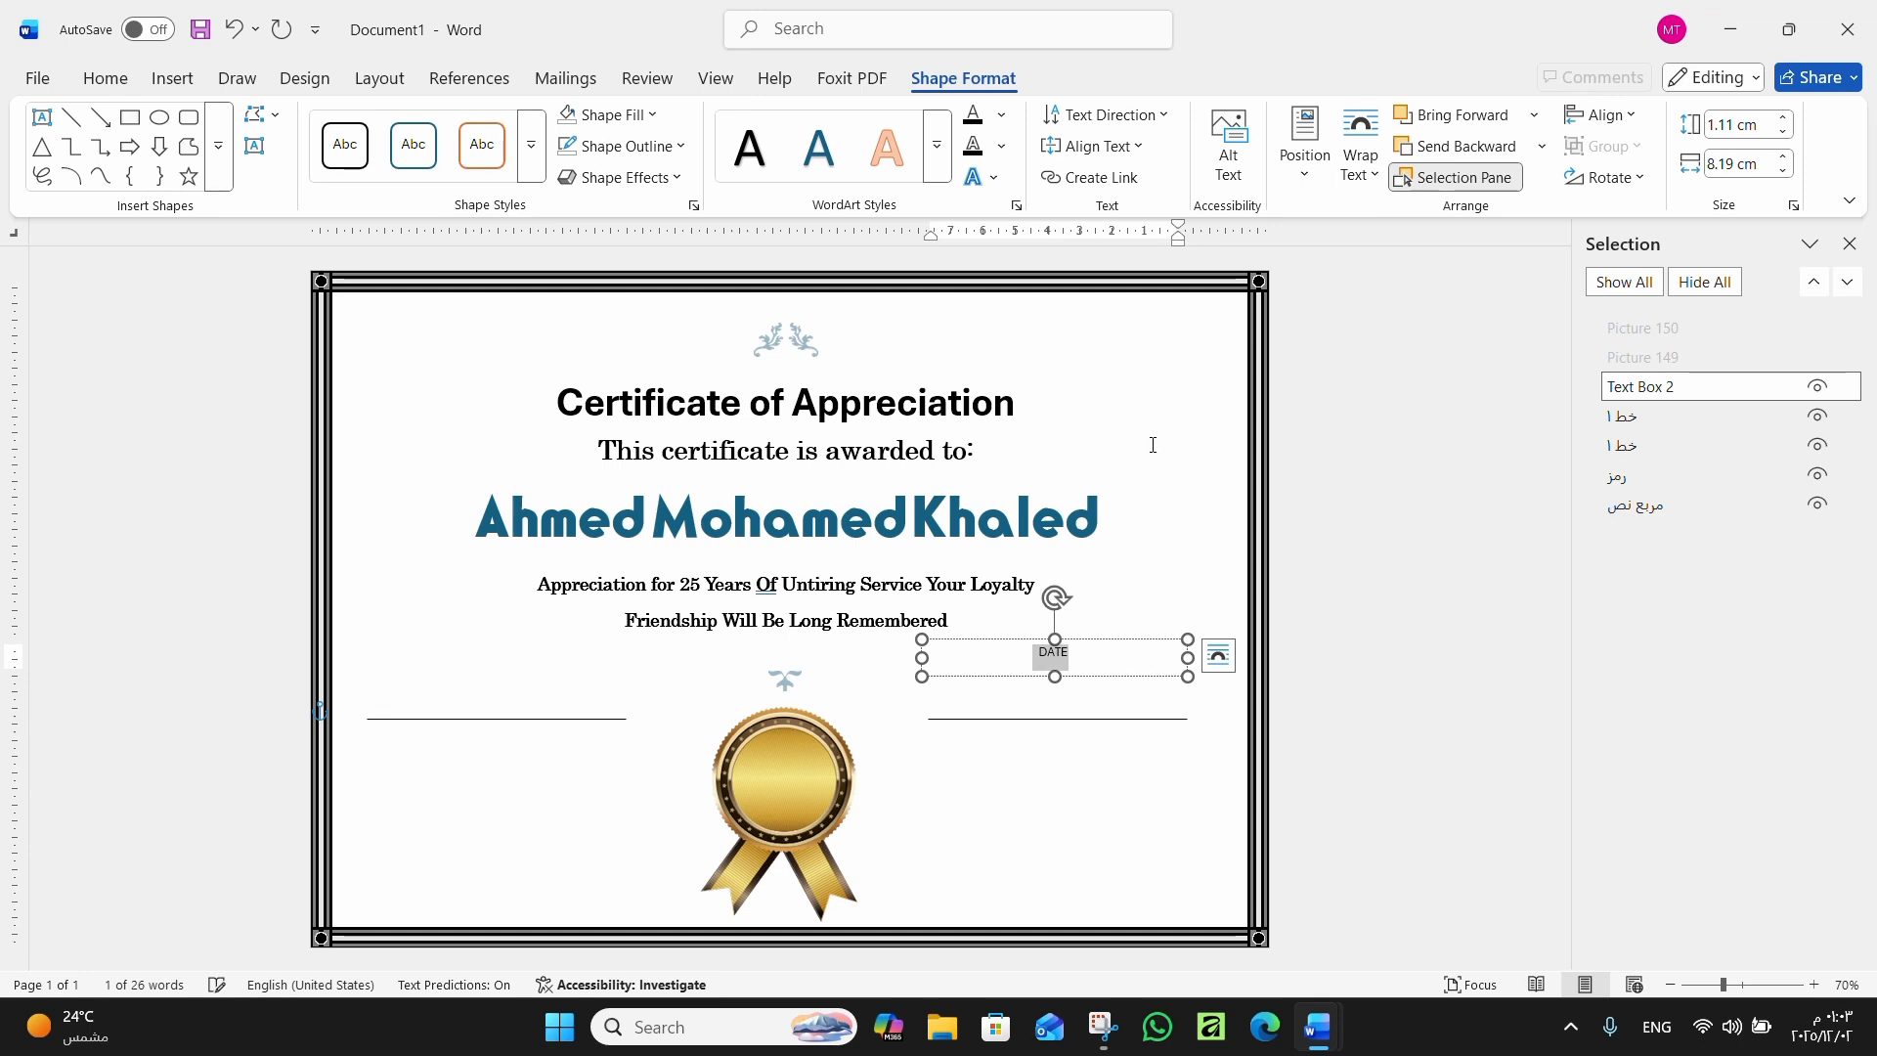
# Format the DATE text in the Alhurra font at size 18
pyautogui.click(104, 81)
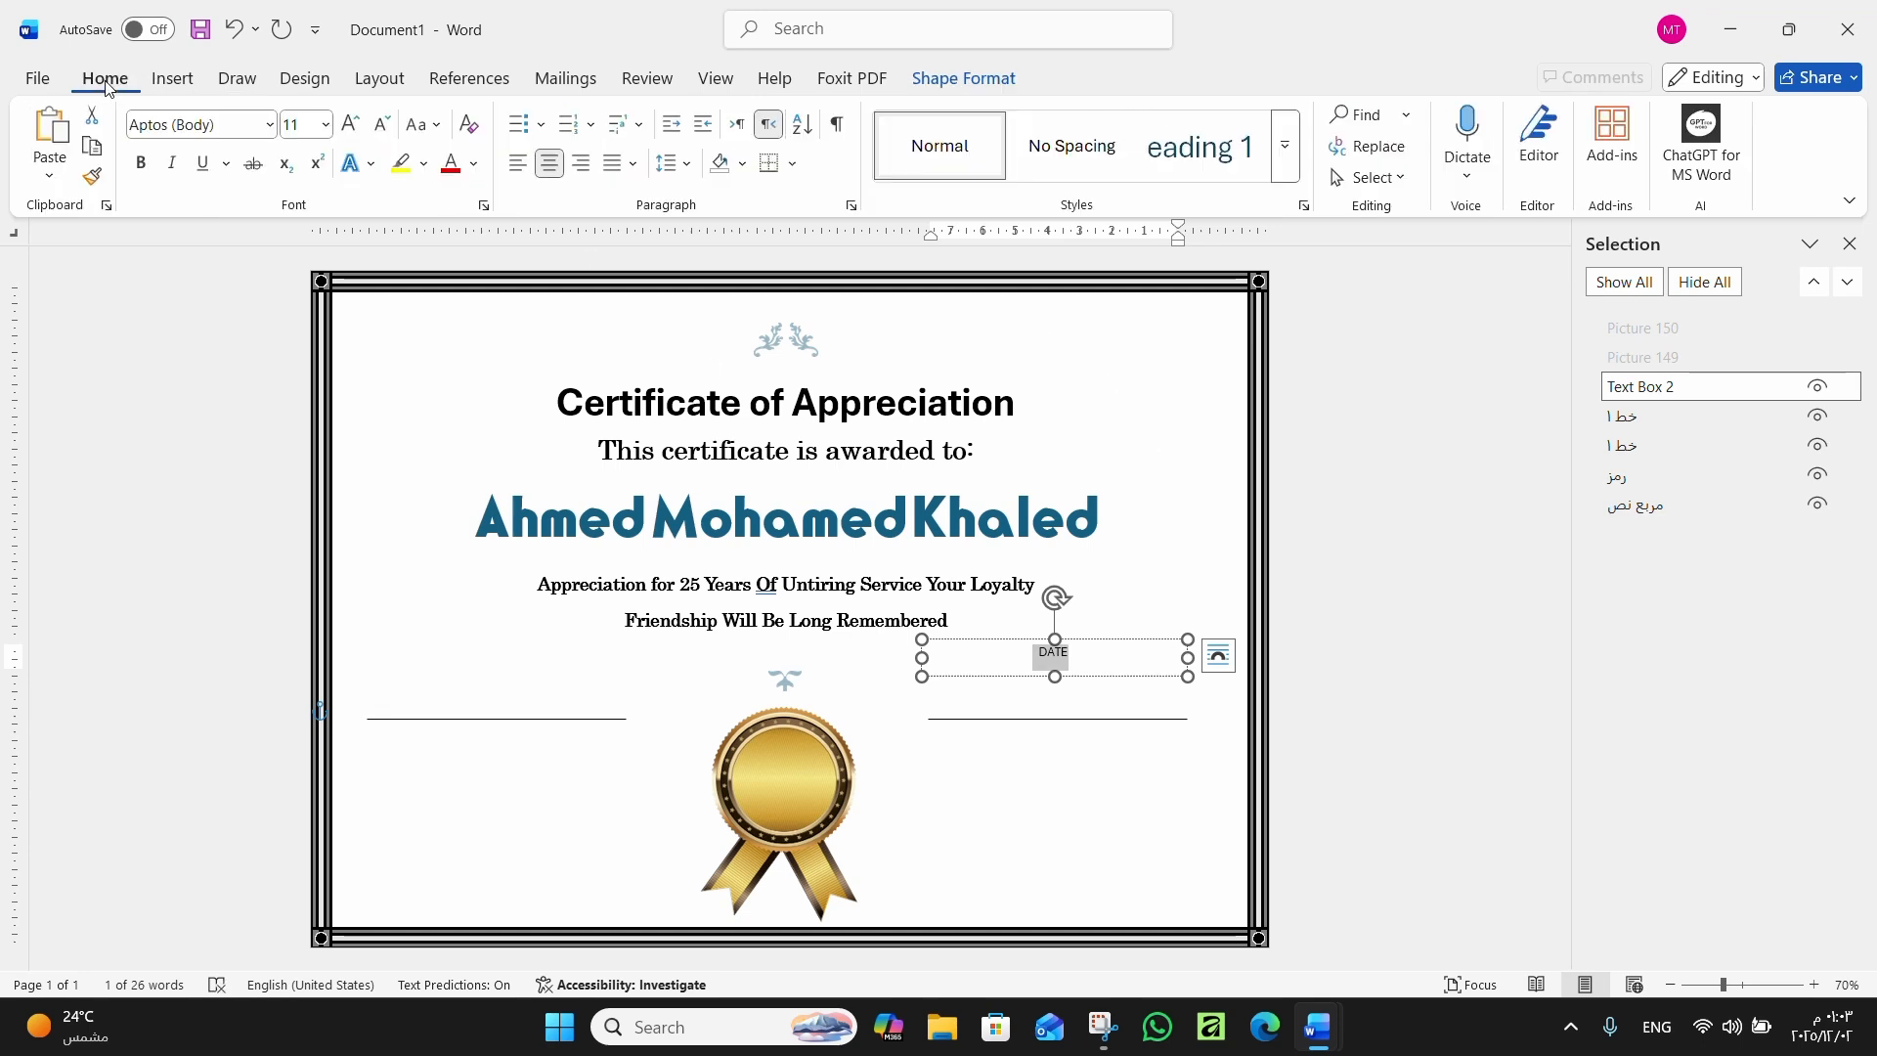
pyautogui.click(356, 130)
pyautogui.click(356, 130)
pyautogui.click(357, 130)
pyautogui.click(357, 130)
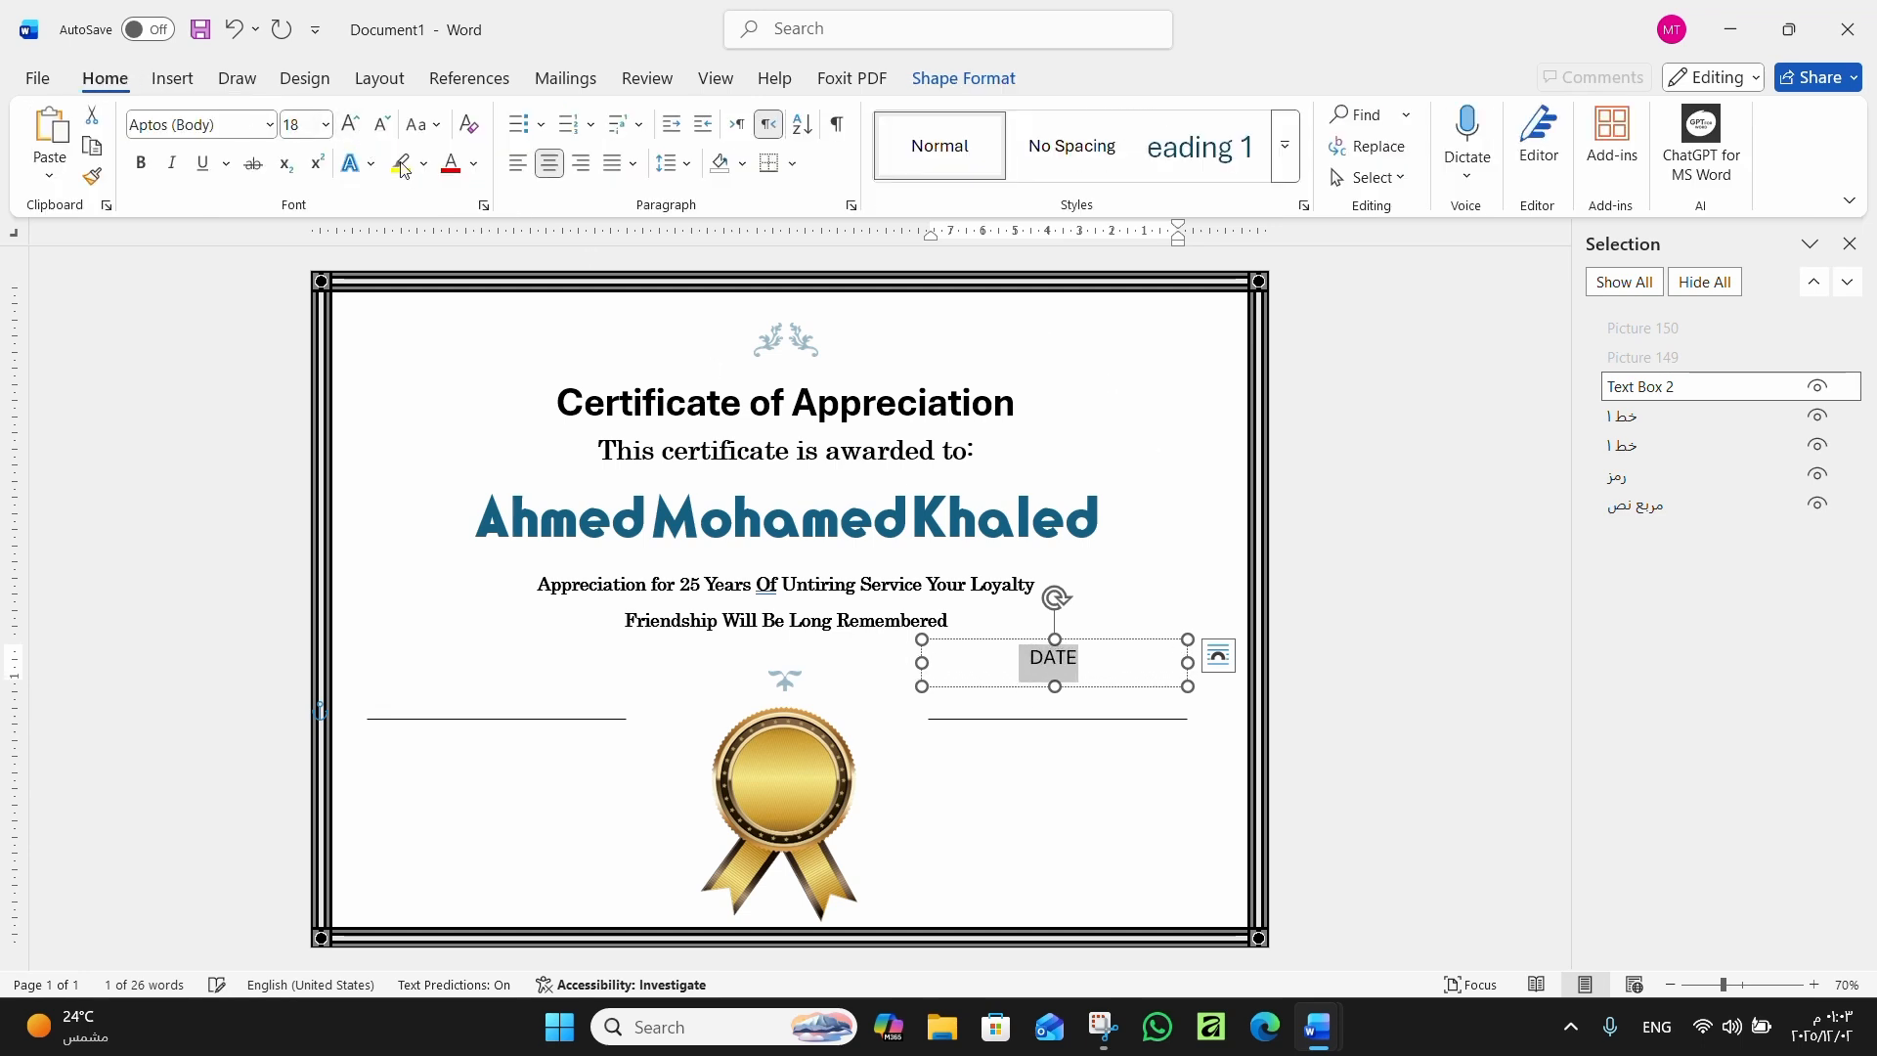
pyautogui.click(269, 125)
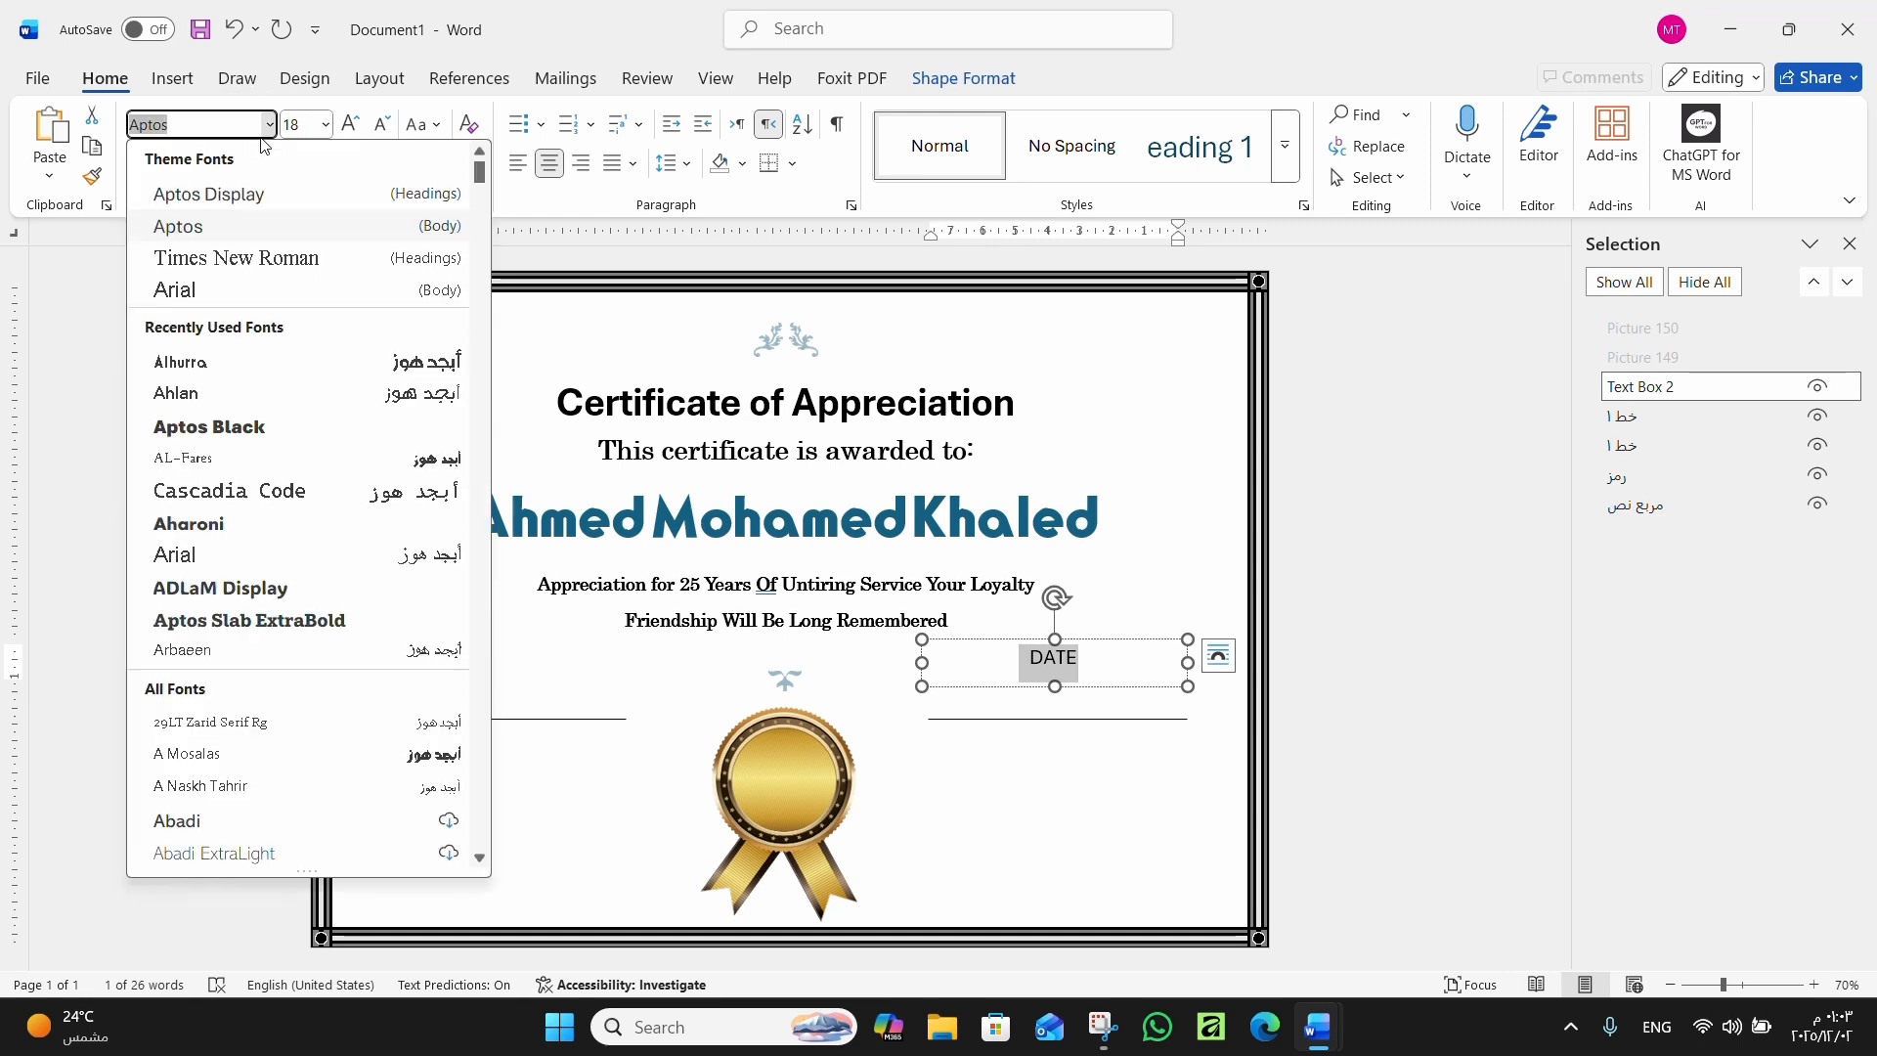
pyautogui.click(181, 361)
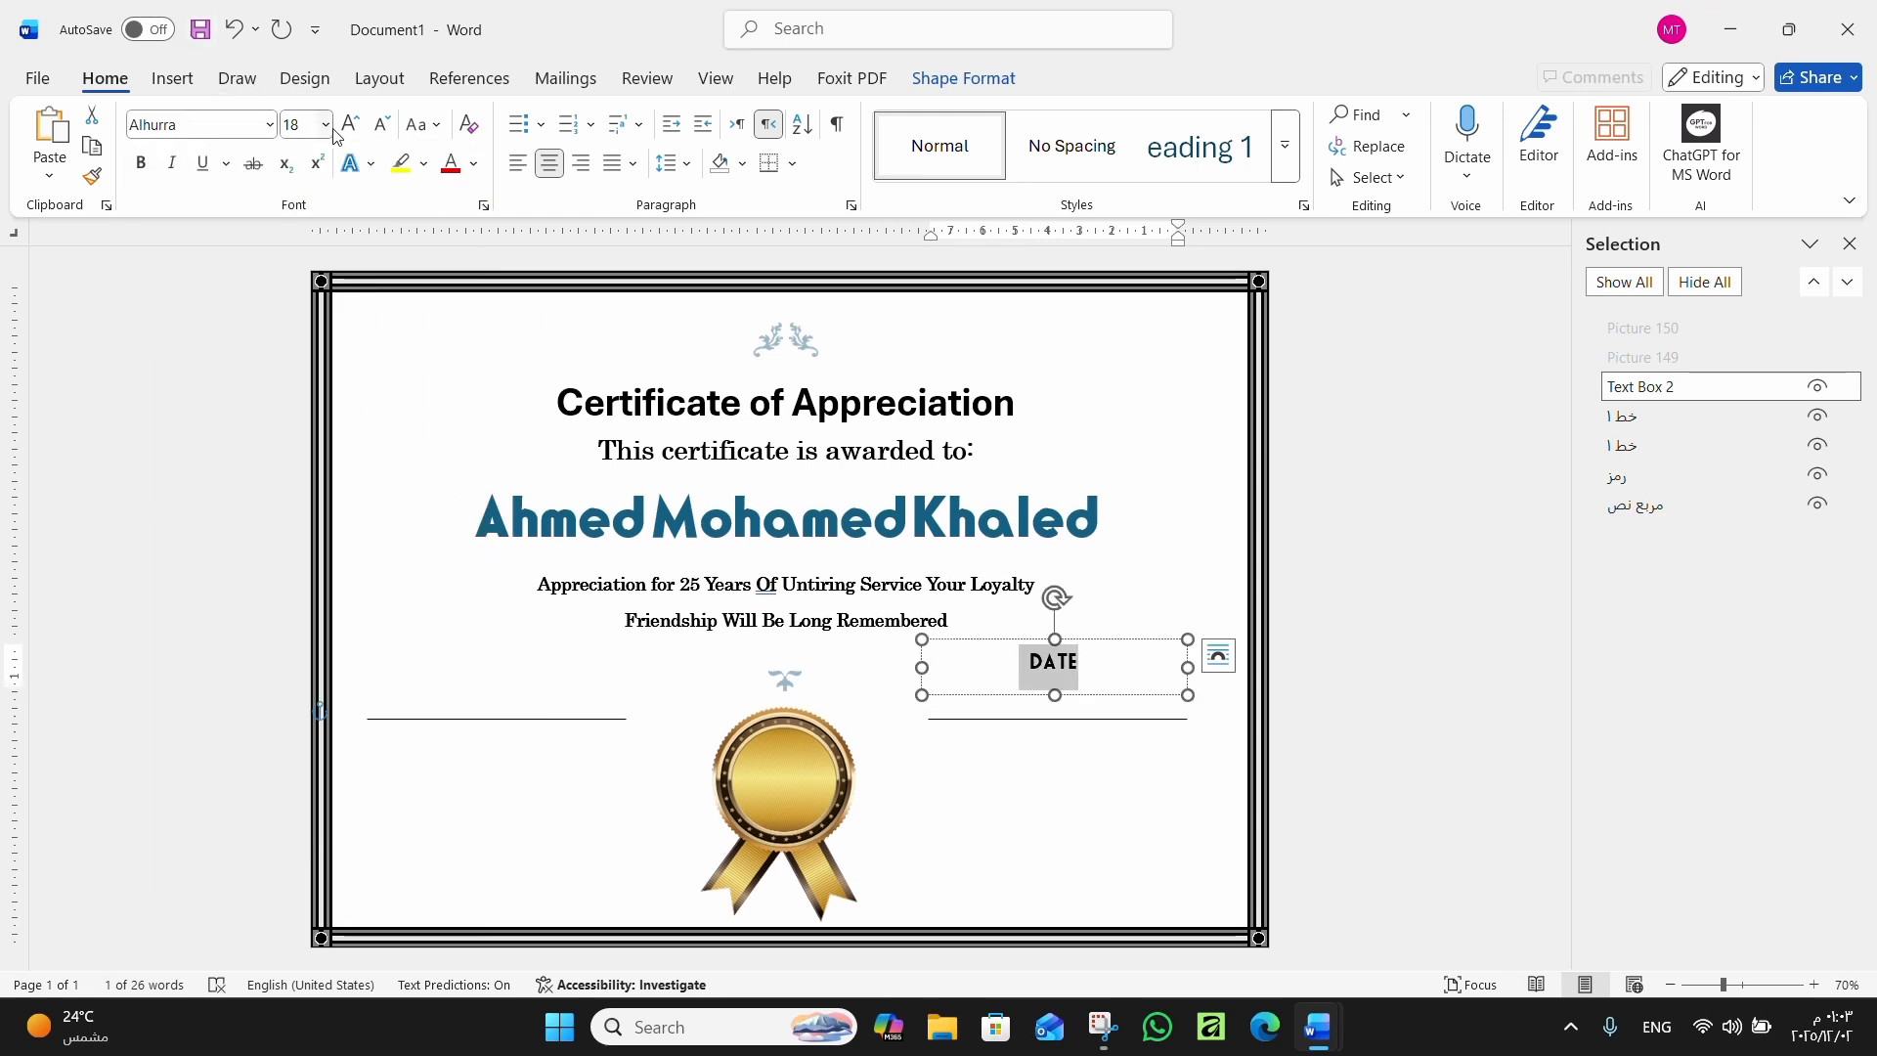
# Move the DATE text box down so its text sits just above the line right of the medal
pyautogui.click(1082, 690)
pyautogui.click(1085, 694)
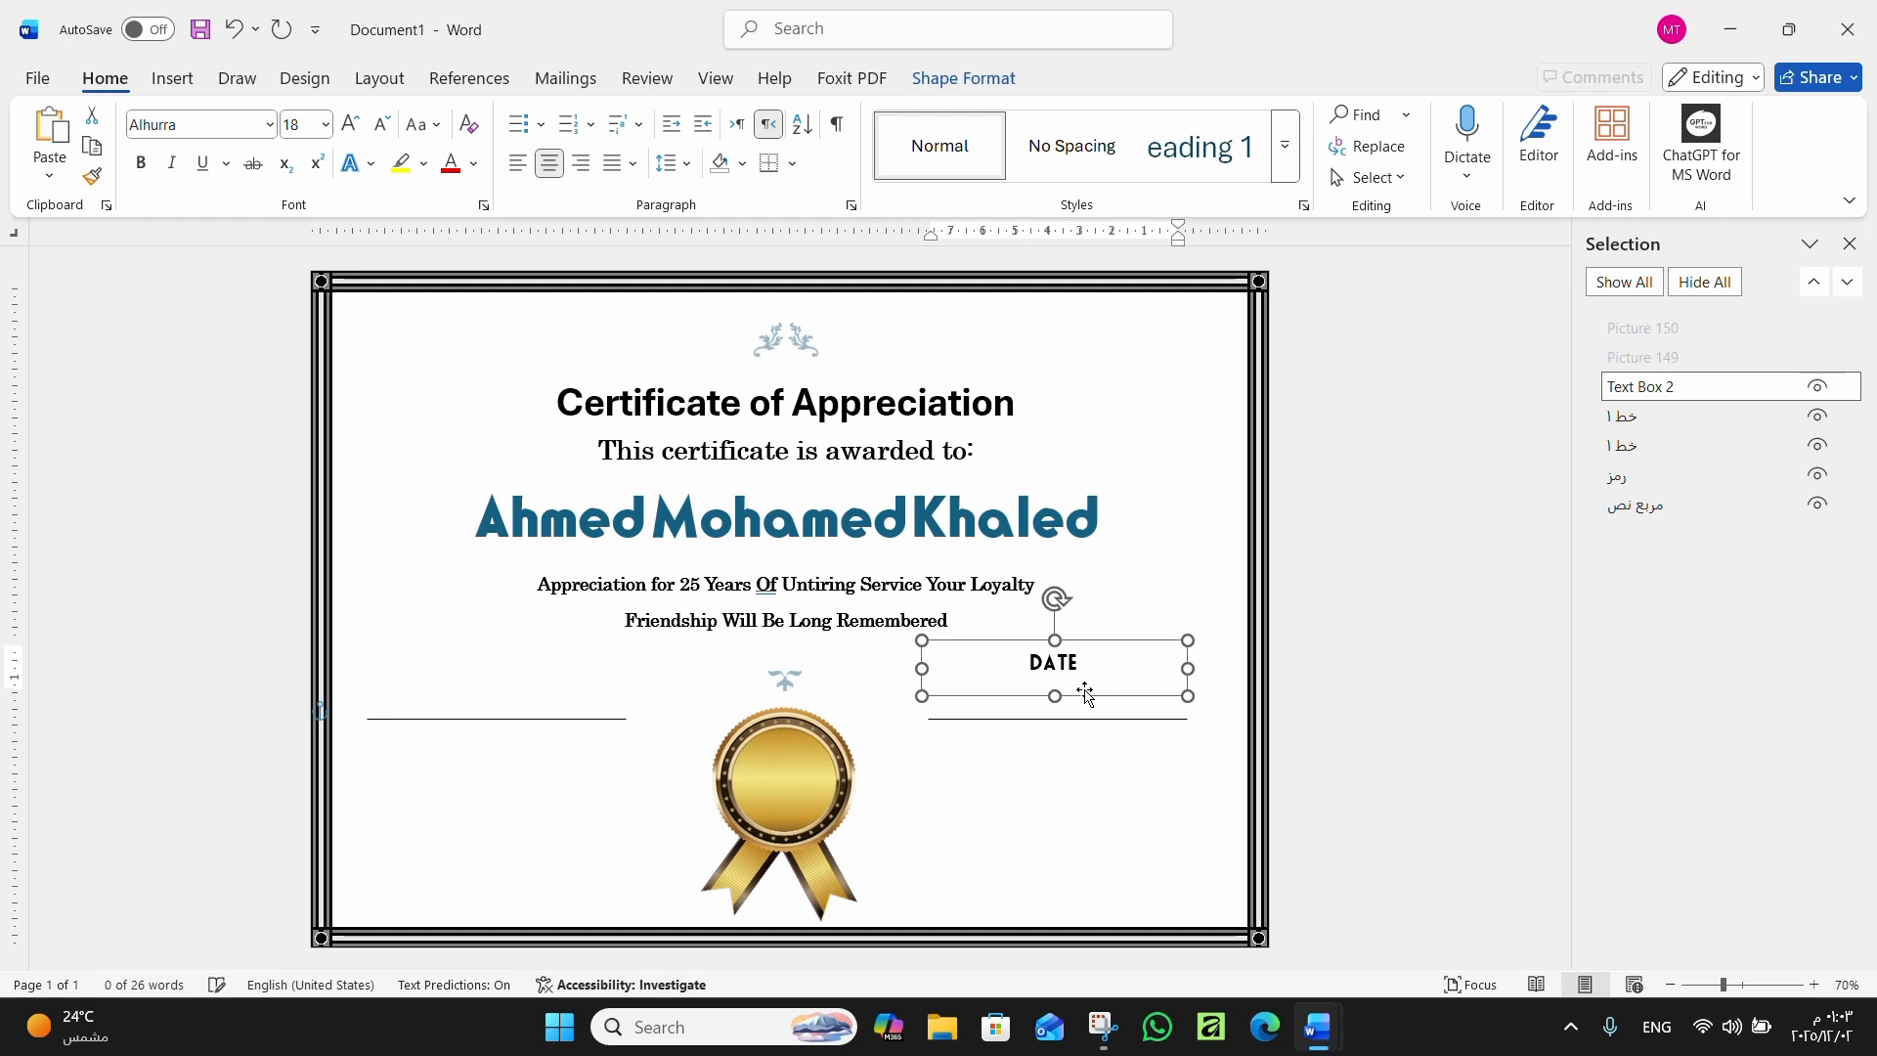
pyautogui.moveTo(1085, 694); pyautogui.dragTo(1085, 731)
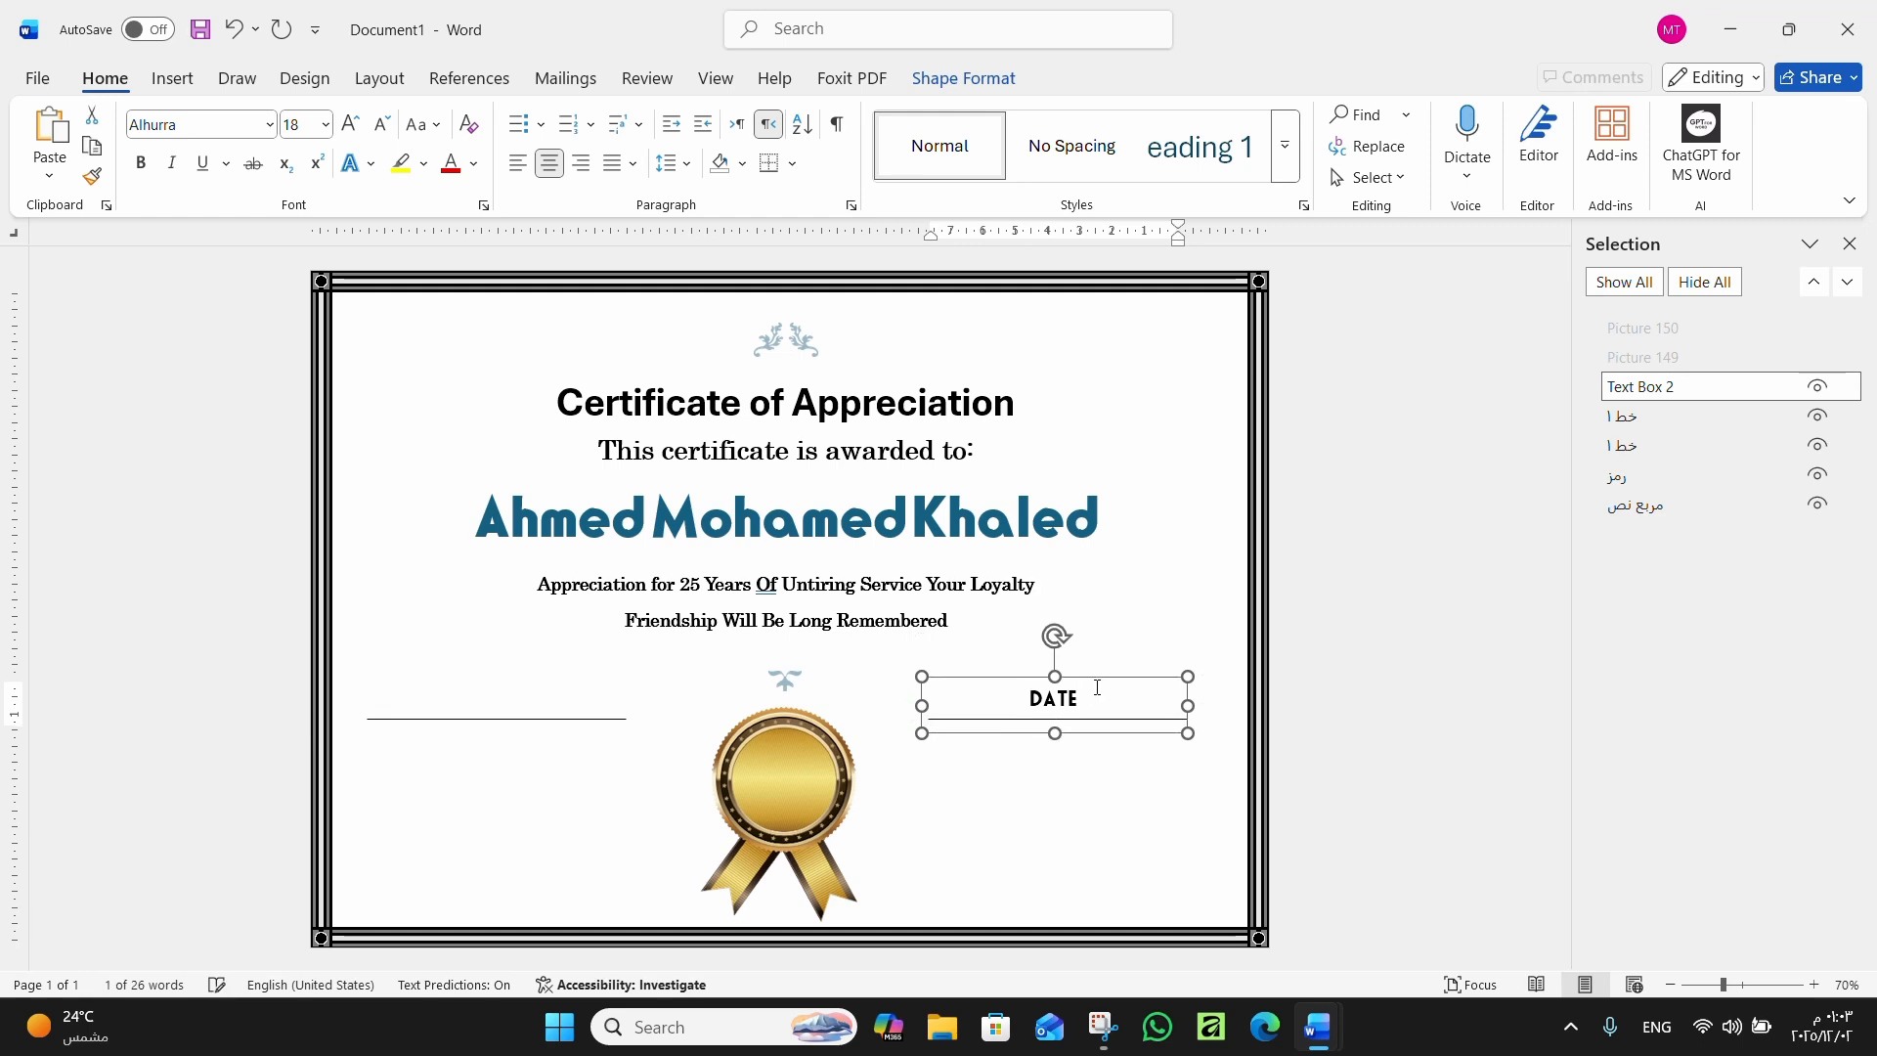
pyautogui.press('Up')
pyautogui.press('Up')
pyautogui.press('Up')
pyautogui.press('Up')
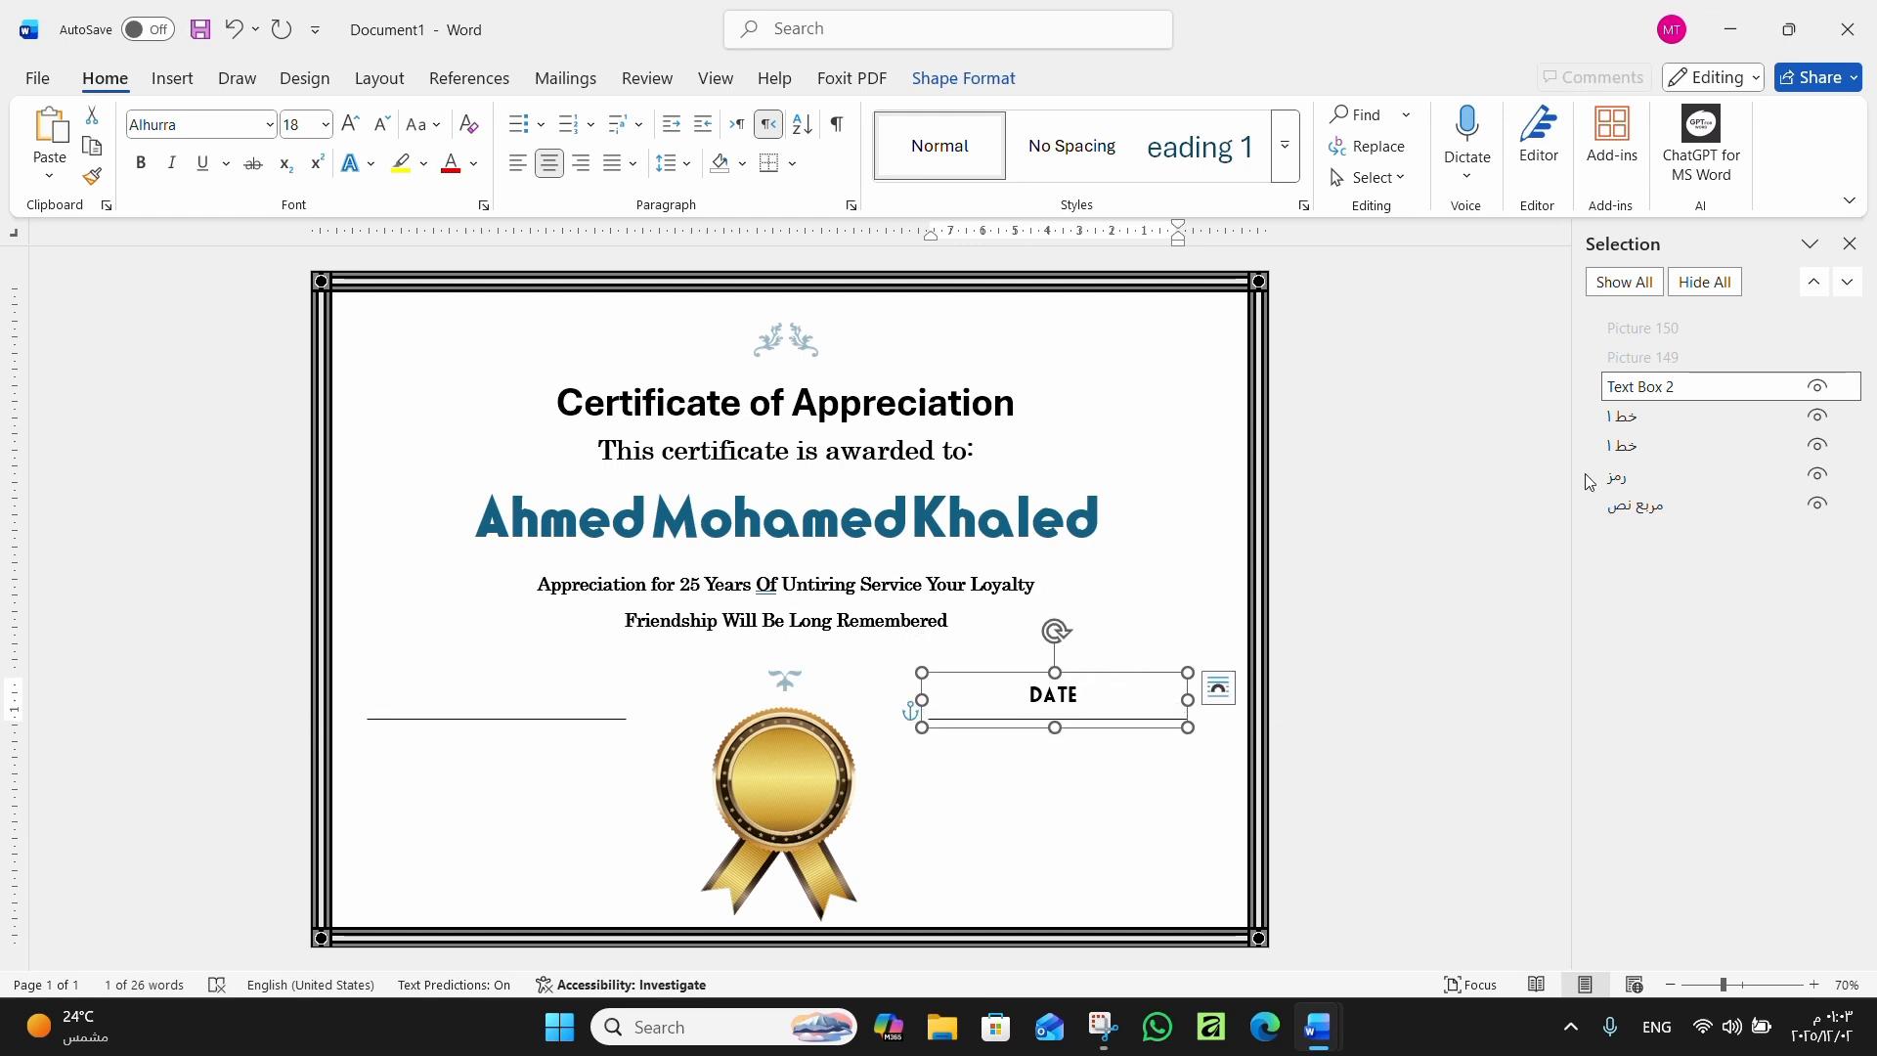
# Rename Text Box 2 as "date" in the list of objects
pyautogui.doubleClick(1669, 389)
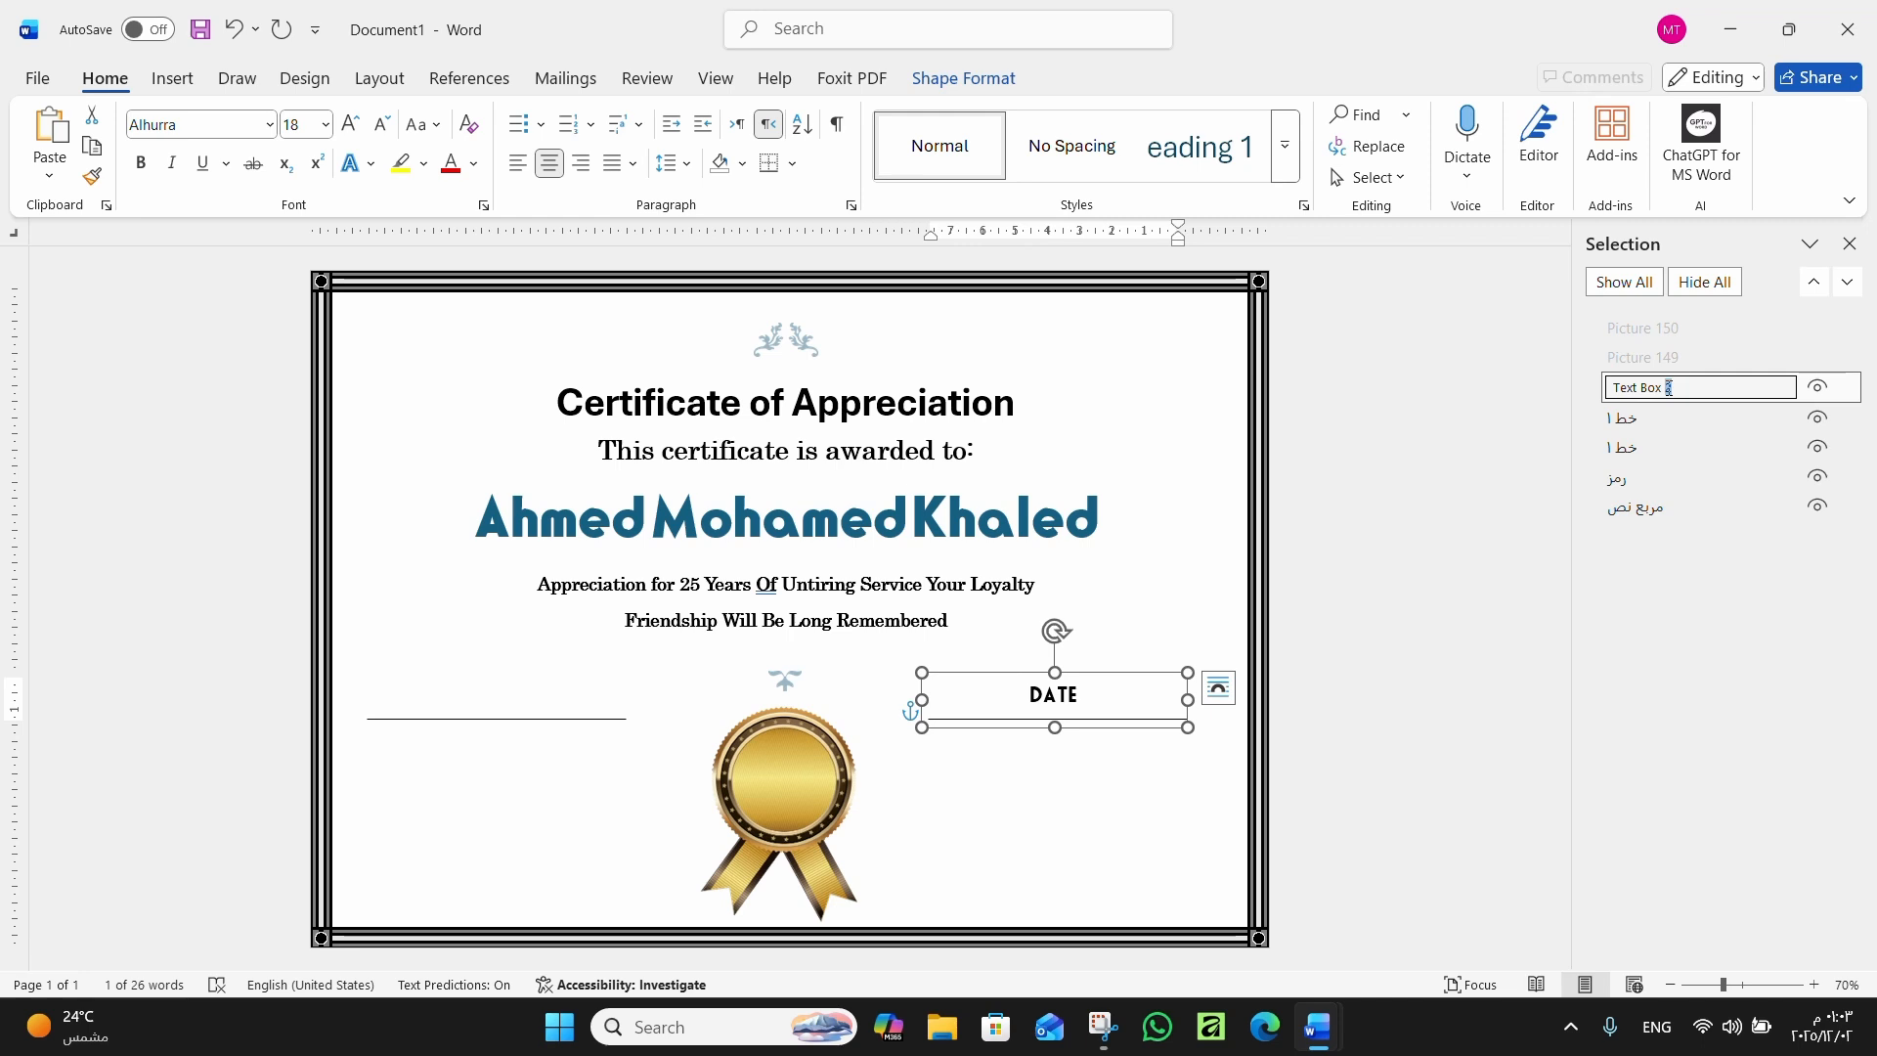
pyautogui.hotkey('ctrl', 'a')
pyautogui.write('date')
pyautogui.press('Return')
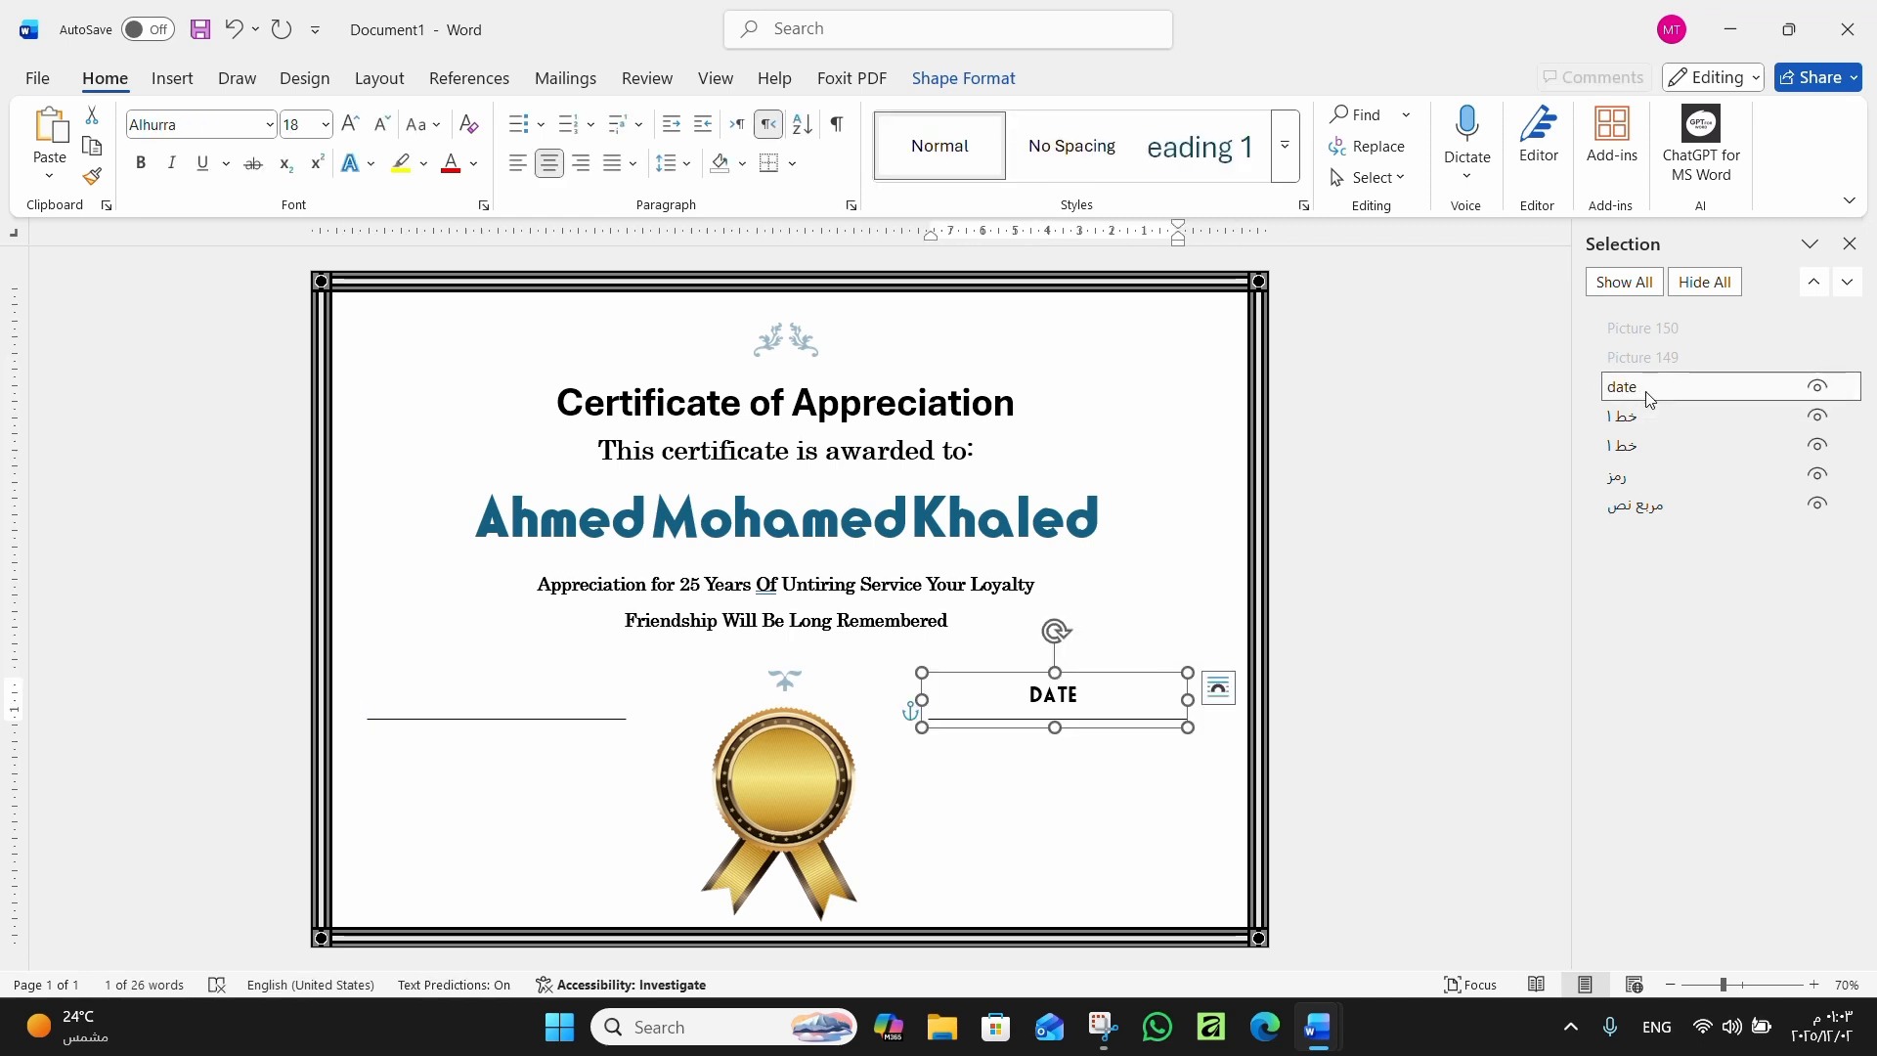
# Duplicate the date text box and move the copy level with the original, above the line left of the medal
pyautogui.hotkey('ctrl', 'd')
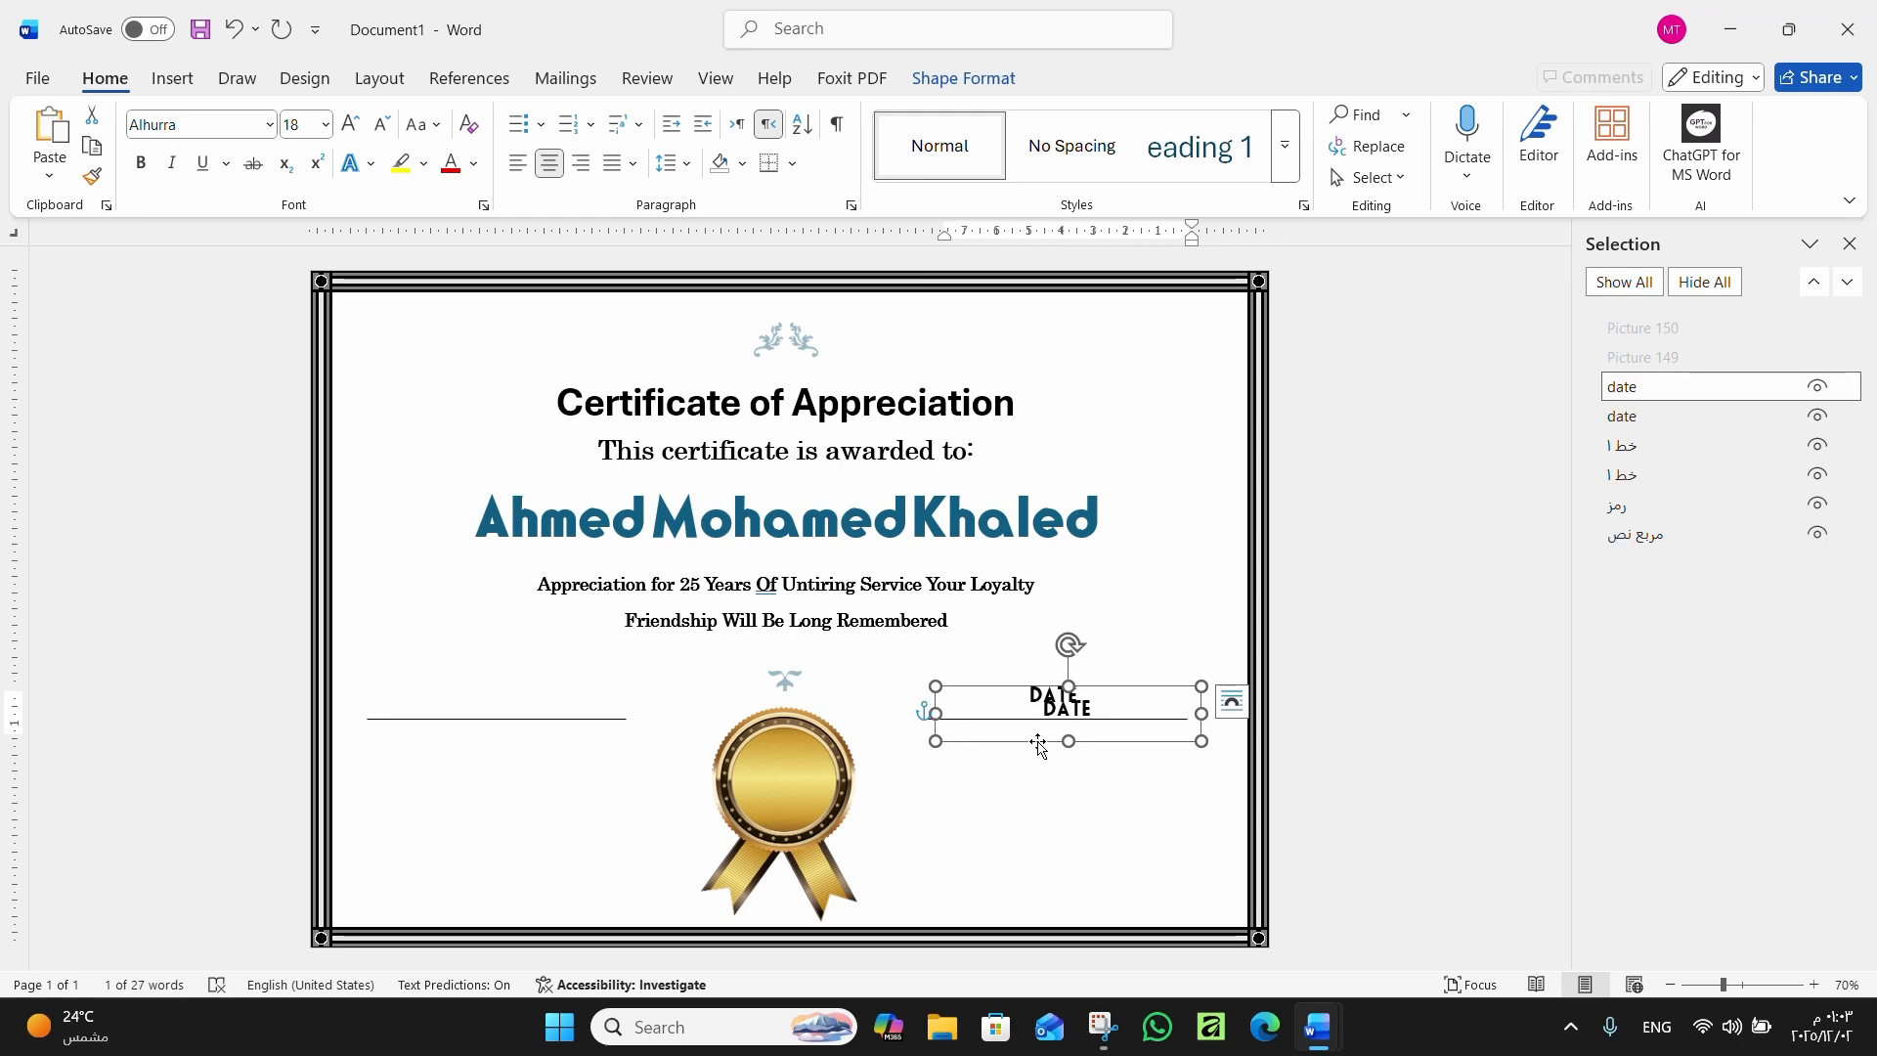
pyautogui.press('Up')
pyautogui.press('Up')
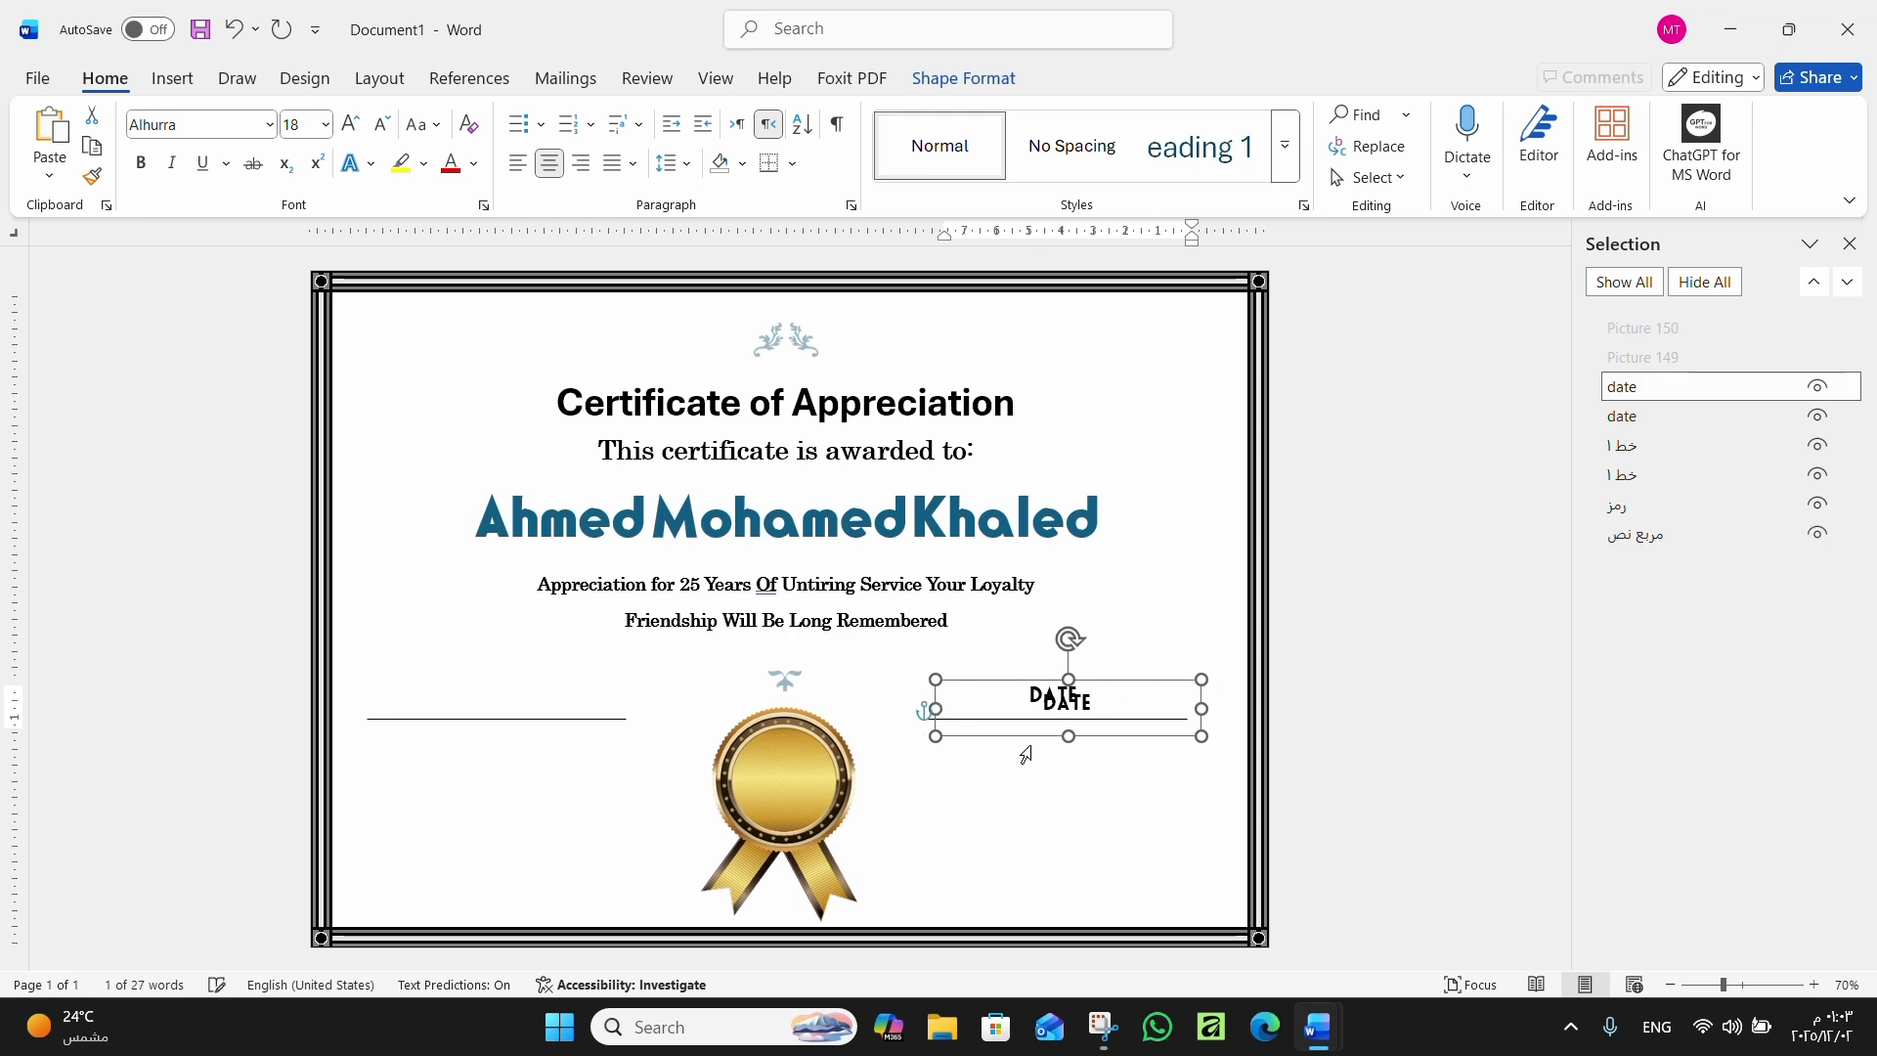
pyautogui.press('Left')
pyautogui.press('Left')
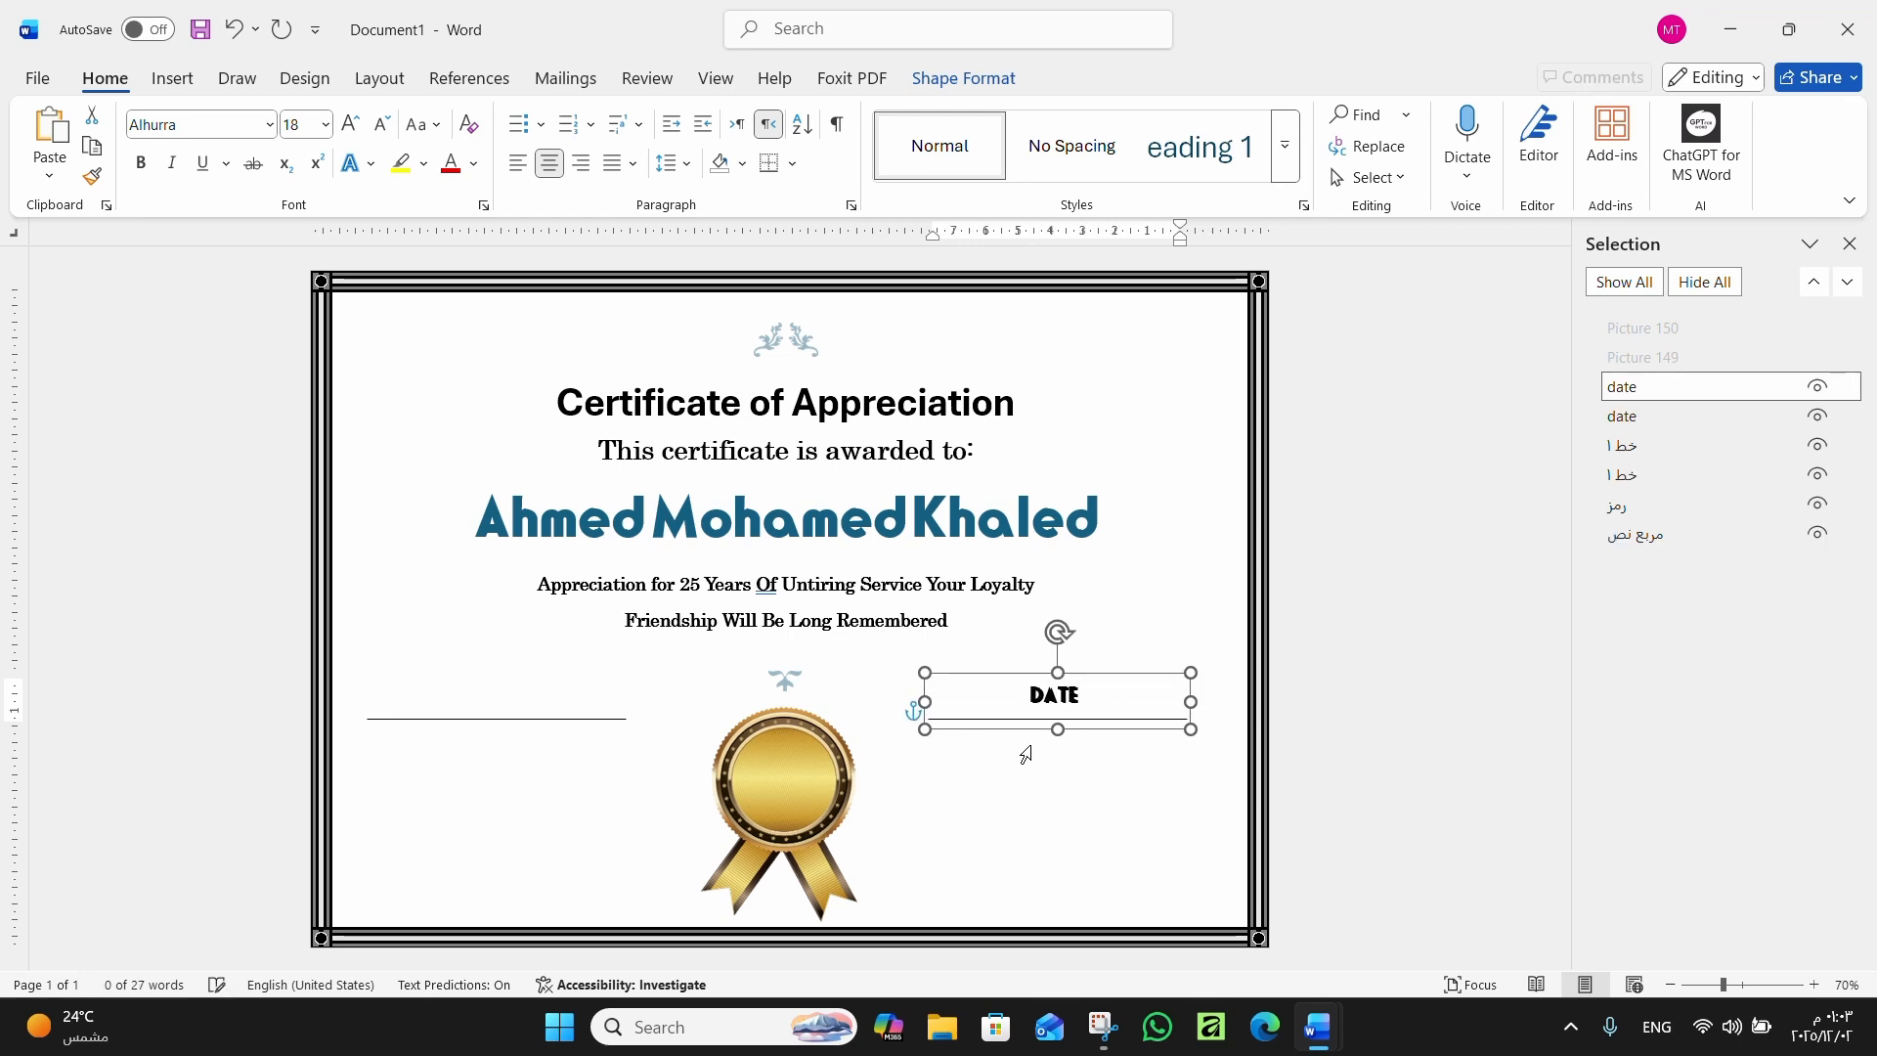
pyautogui.press('Left')
pyautogui.press('Left')
pyautogui.press('Left')
pyautogui.press('Left')
pyautogui.press('Left')
pyautogui.press('Left')
pyautogui.press('Left')
pyautogui.press('Left')
pyautogui.press('Left')
pyautogui.press('Left')
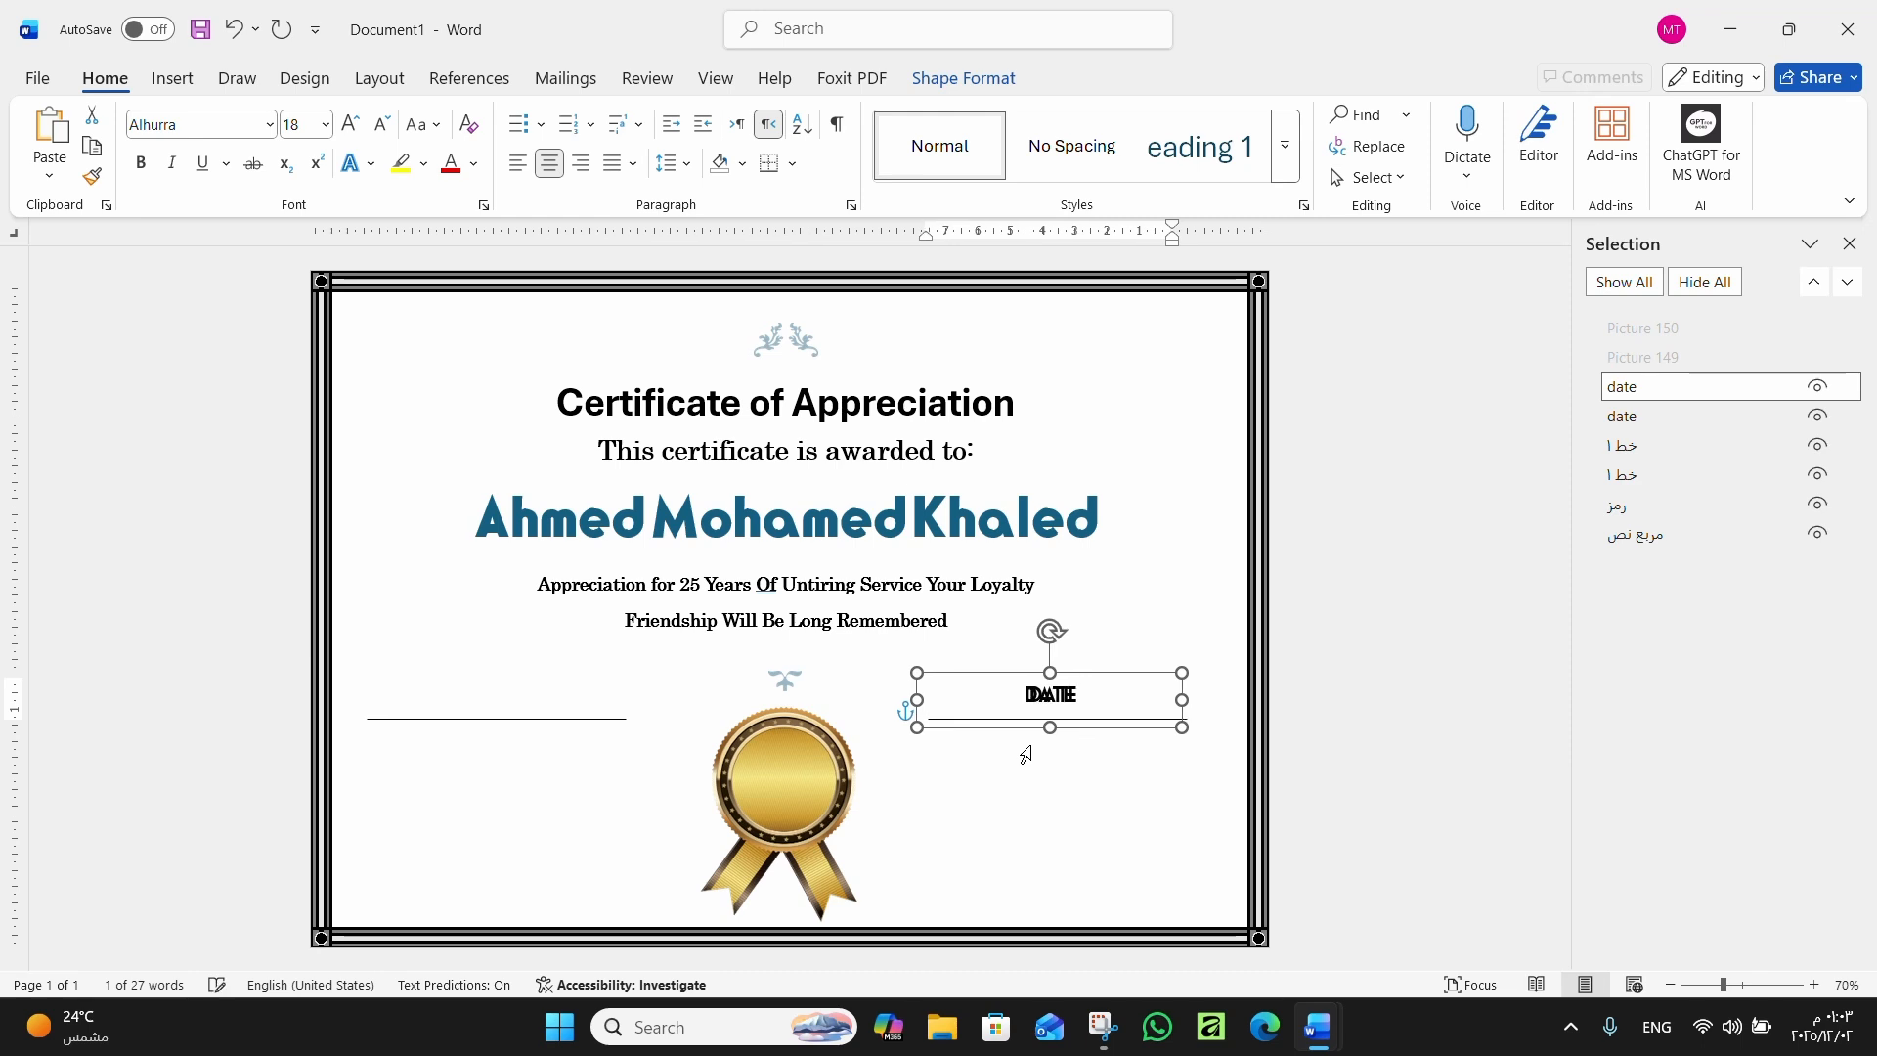
pyautogui.press('Left')
pyautogui.press('Left')
pyautogui.press('Left')
pyautogui.press('Left')
pyautogui.press('Left')
pyautogui.press('Left')
pyautogui.press('Left')
pyautogui.press('Left')
pyautogui.press('Left')
pyautogui.press('Left')
pyautogui.press('Left')
pyautogui.press('Left')
pyautogui.press('Left')
pyautogui.press('Left')
pyautogui.press('Left')
pyautogui.press('Left')
pyautogui.press('Left')
pyautogui.press('Left')
pyautogui.press('Left')
pyautogui.press('Left')
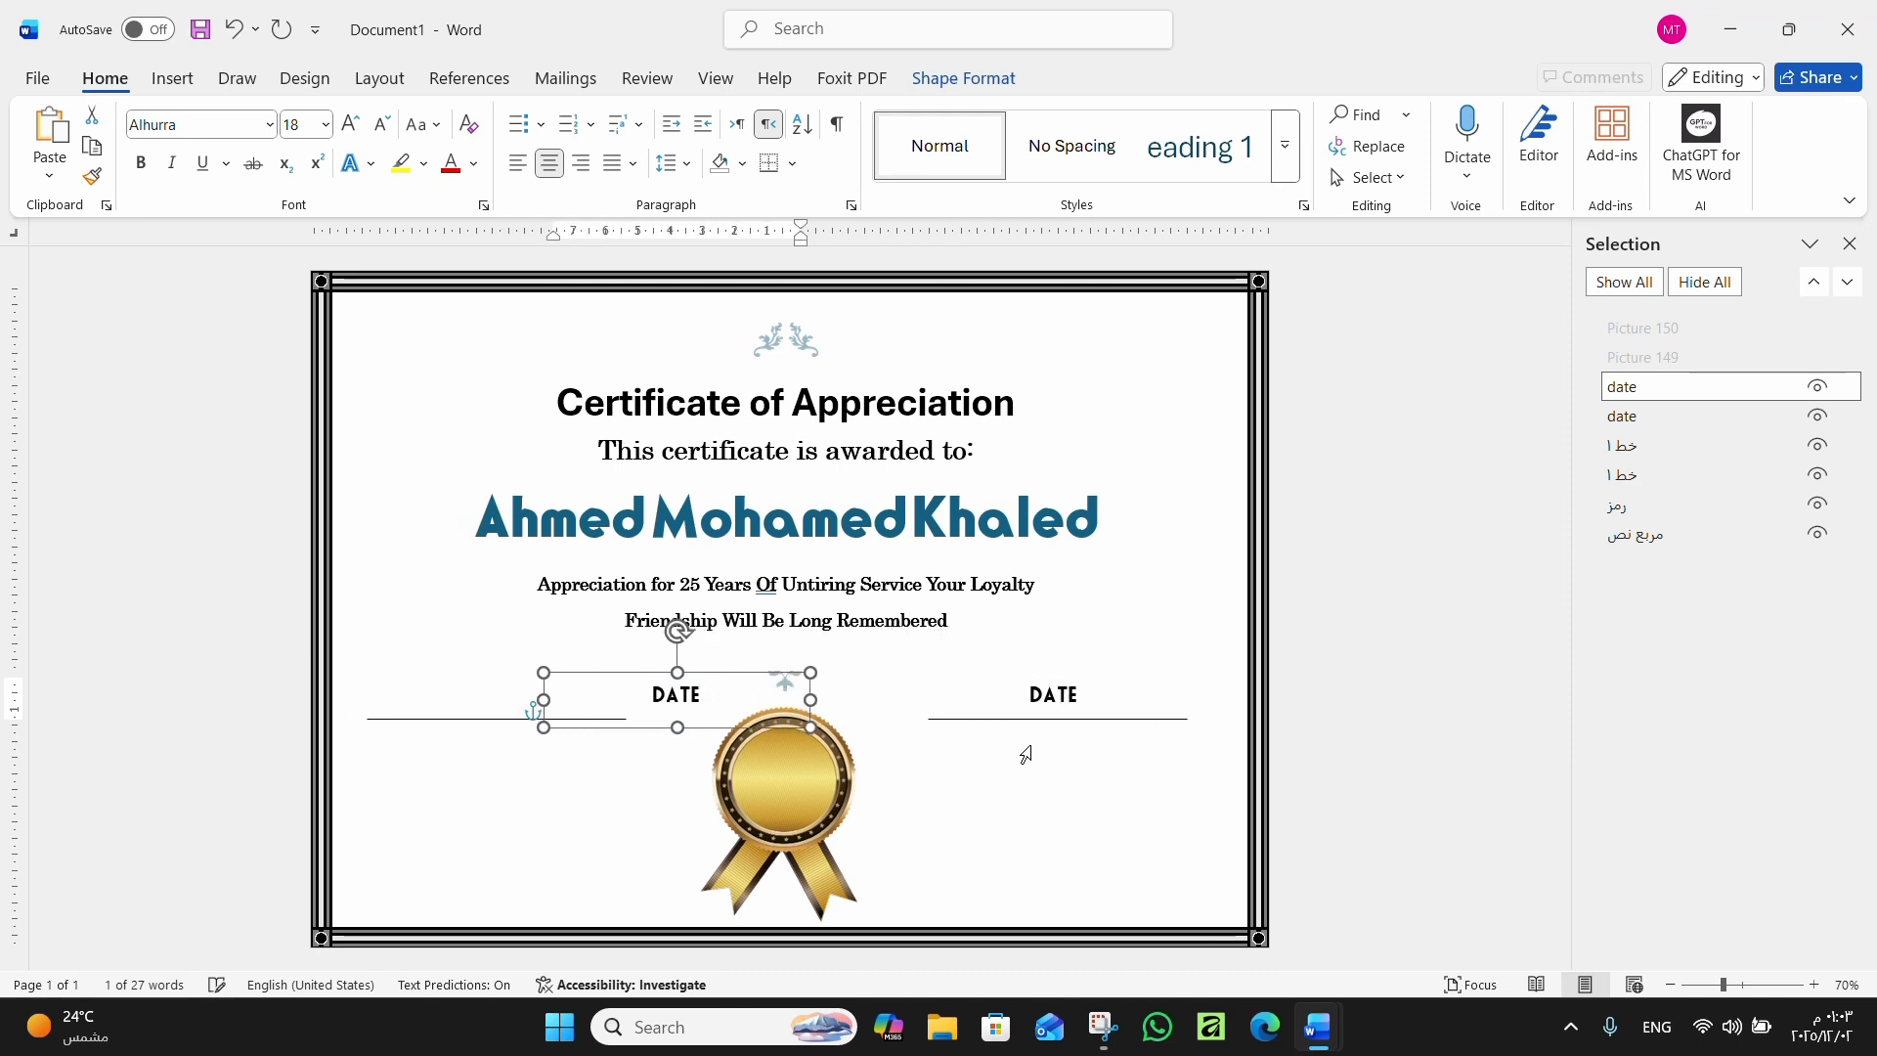
pyautogui.press('Left')
pyautogui.press('Left')
pyautogui.press('Left')
pyautogui.press('Left')
pyautogui.press('Left')
pyautogui.press('Left')
pyautogui.press('Left')
pyautogui.press('Left')
pyautogui.press('Left')
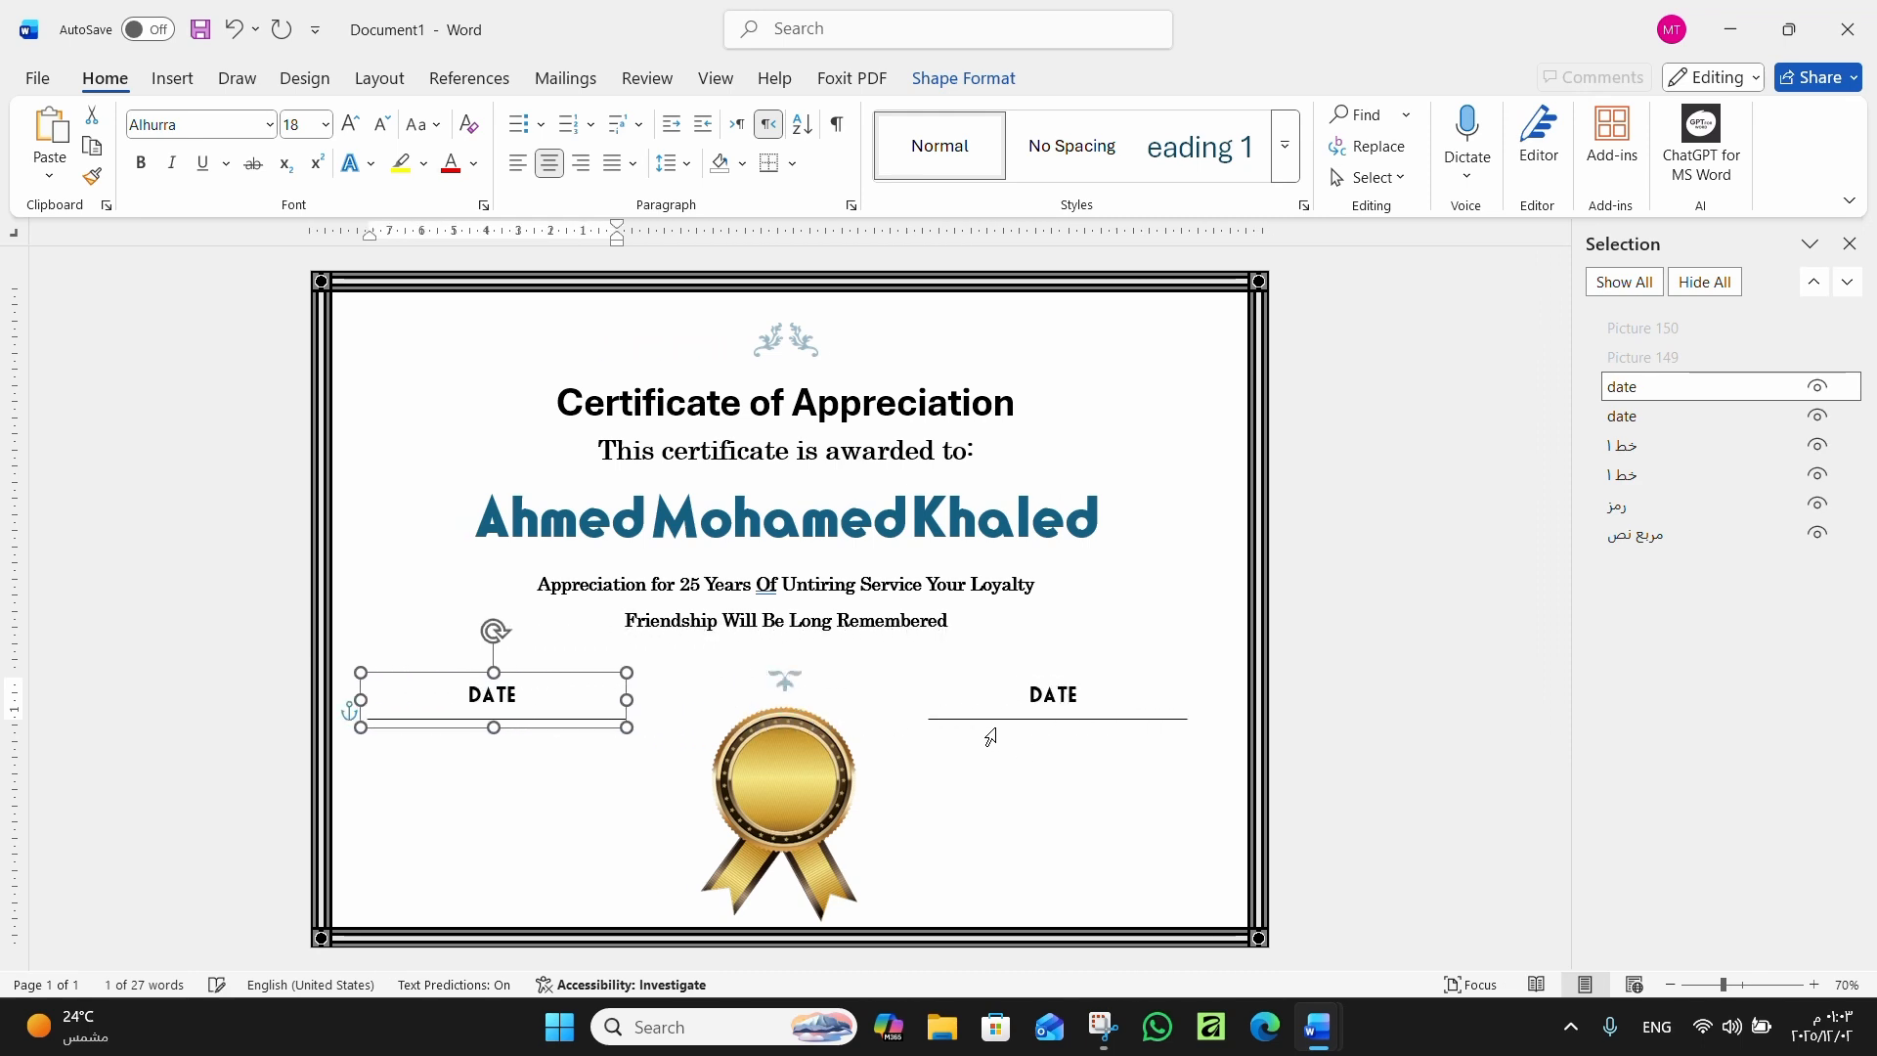
# Replace the text in the DATE text box left of the medal with RATING
pyautogui.doubleClick(497, 698)
pyautogui.write('RATI')
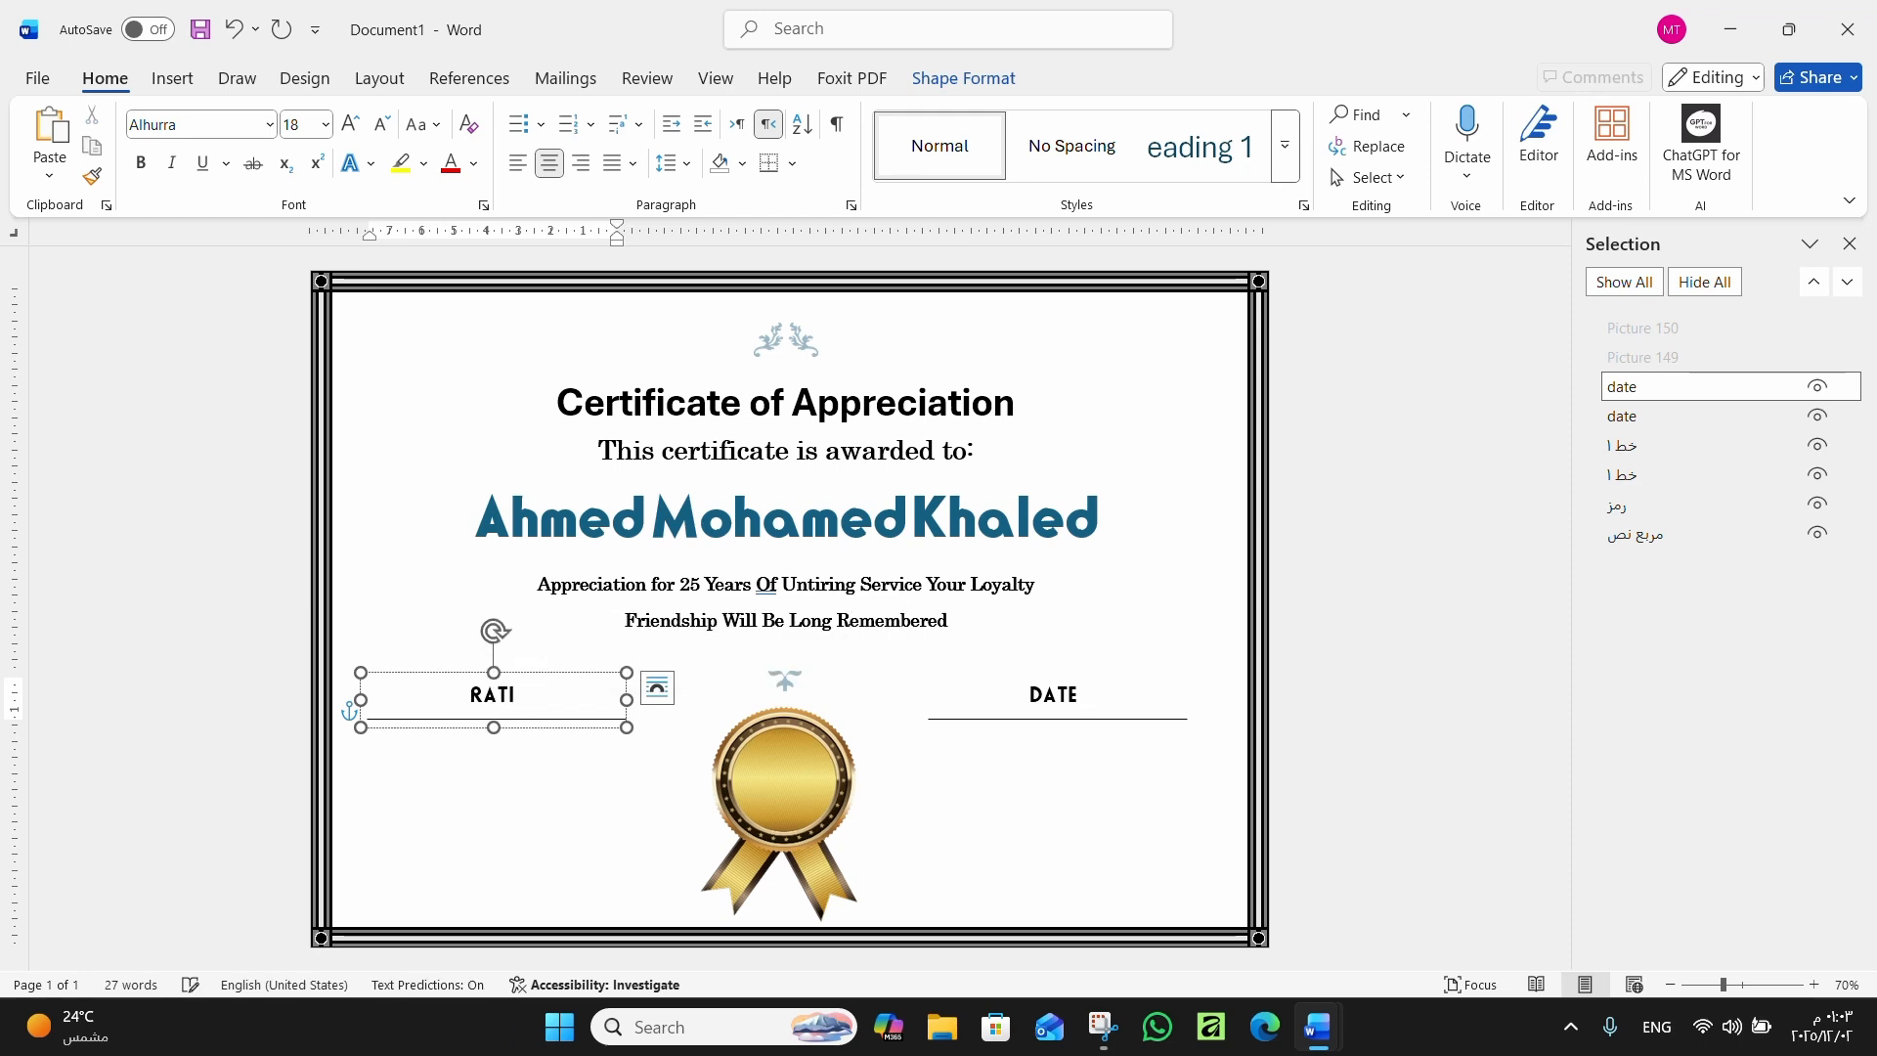
pyautogui.write('NG')
# Rename the RATING text box as "rating" in the list of objects
pyautogui.click(1046, 696)
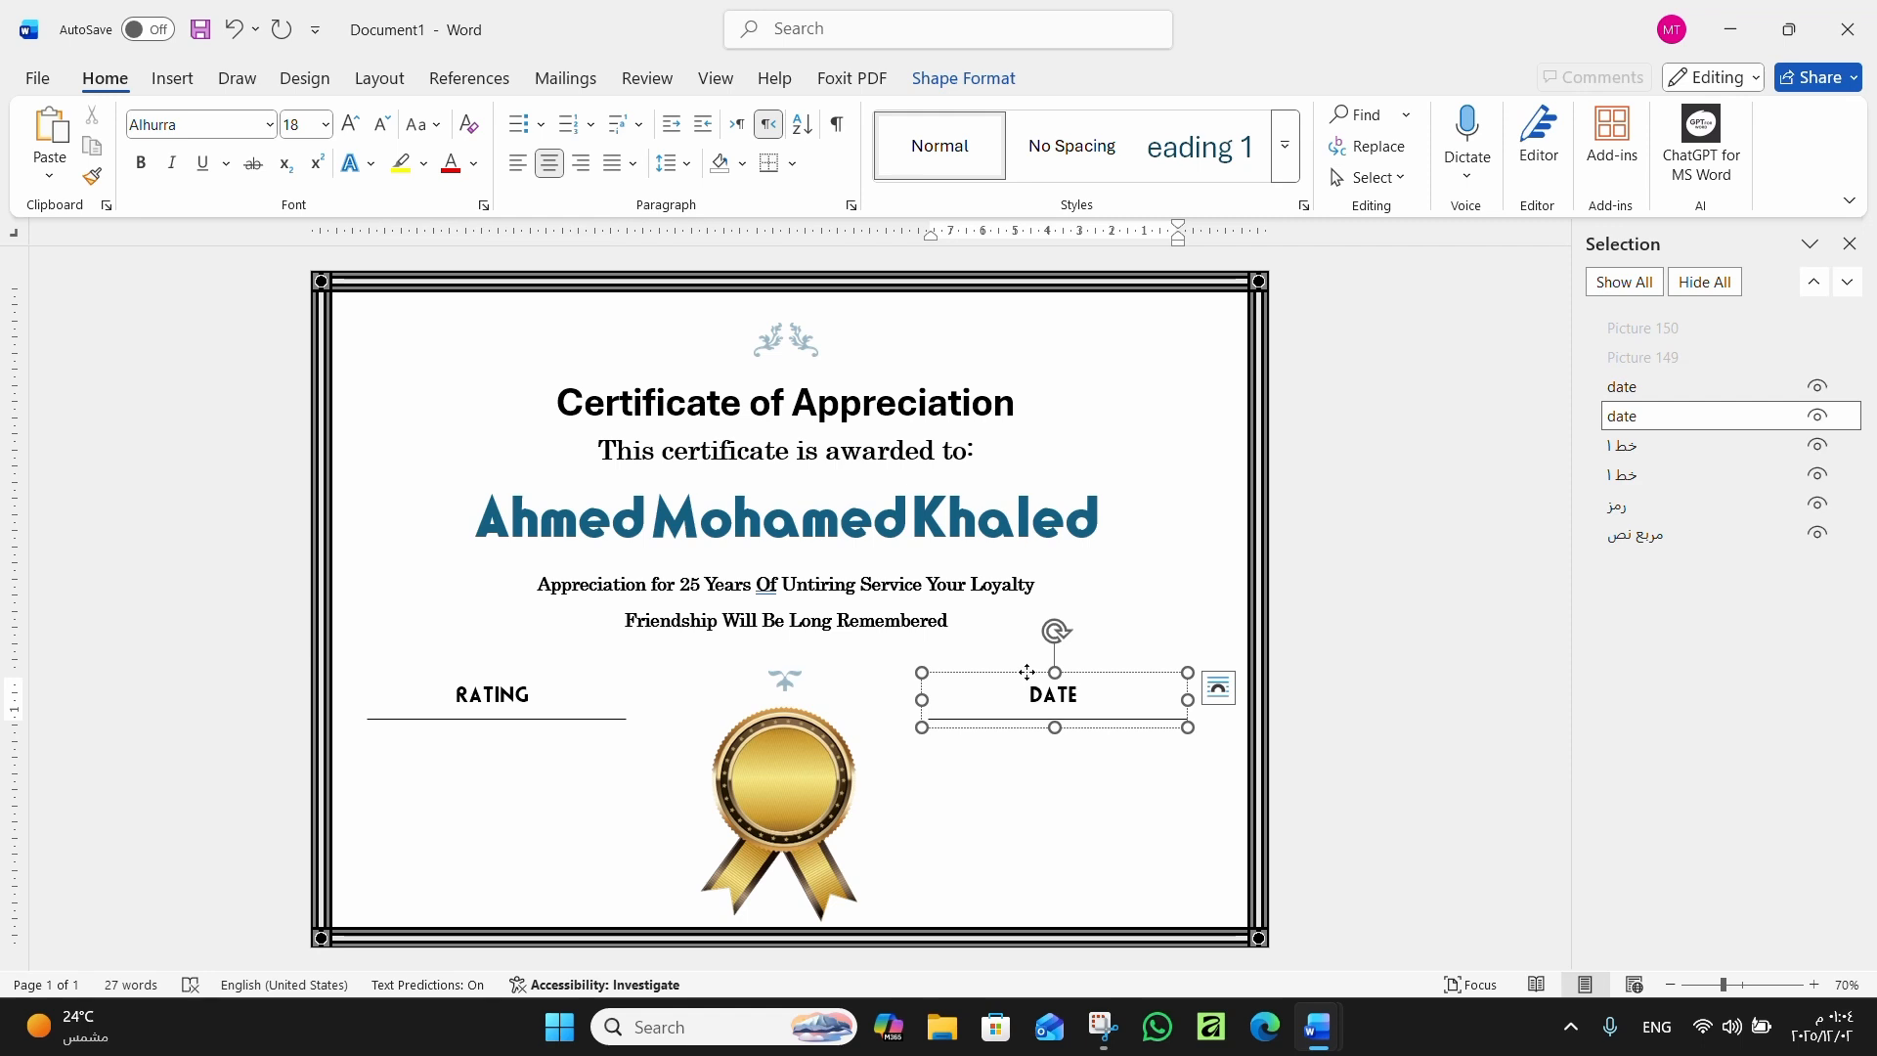
pyautogui.click(1038, 673)
pyautogui.click(1679, 387)
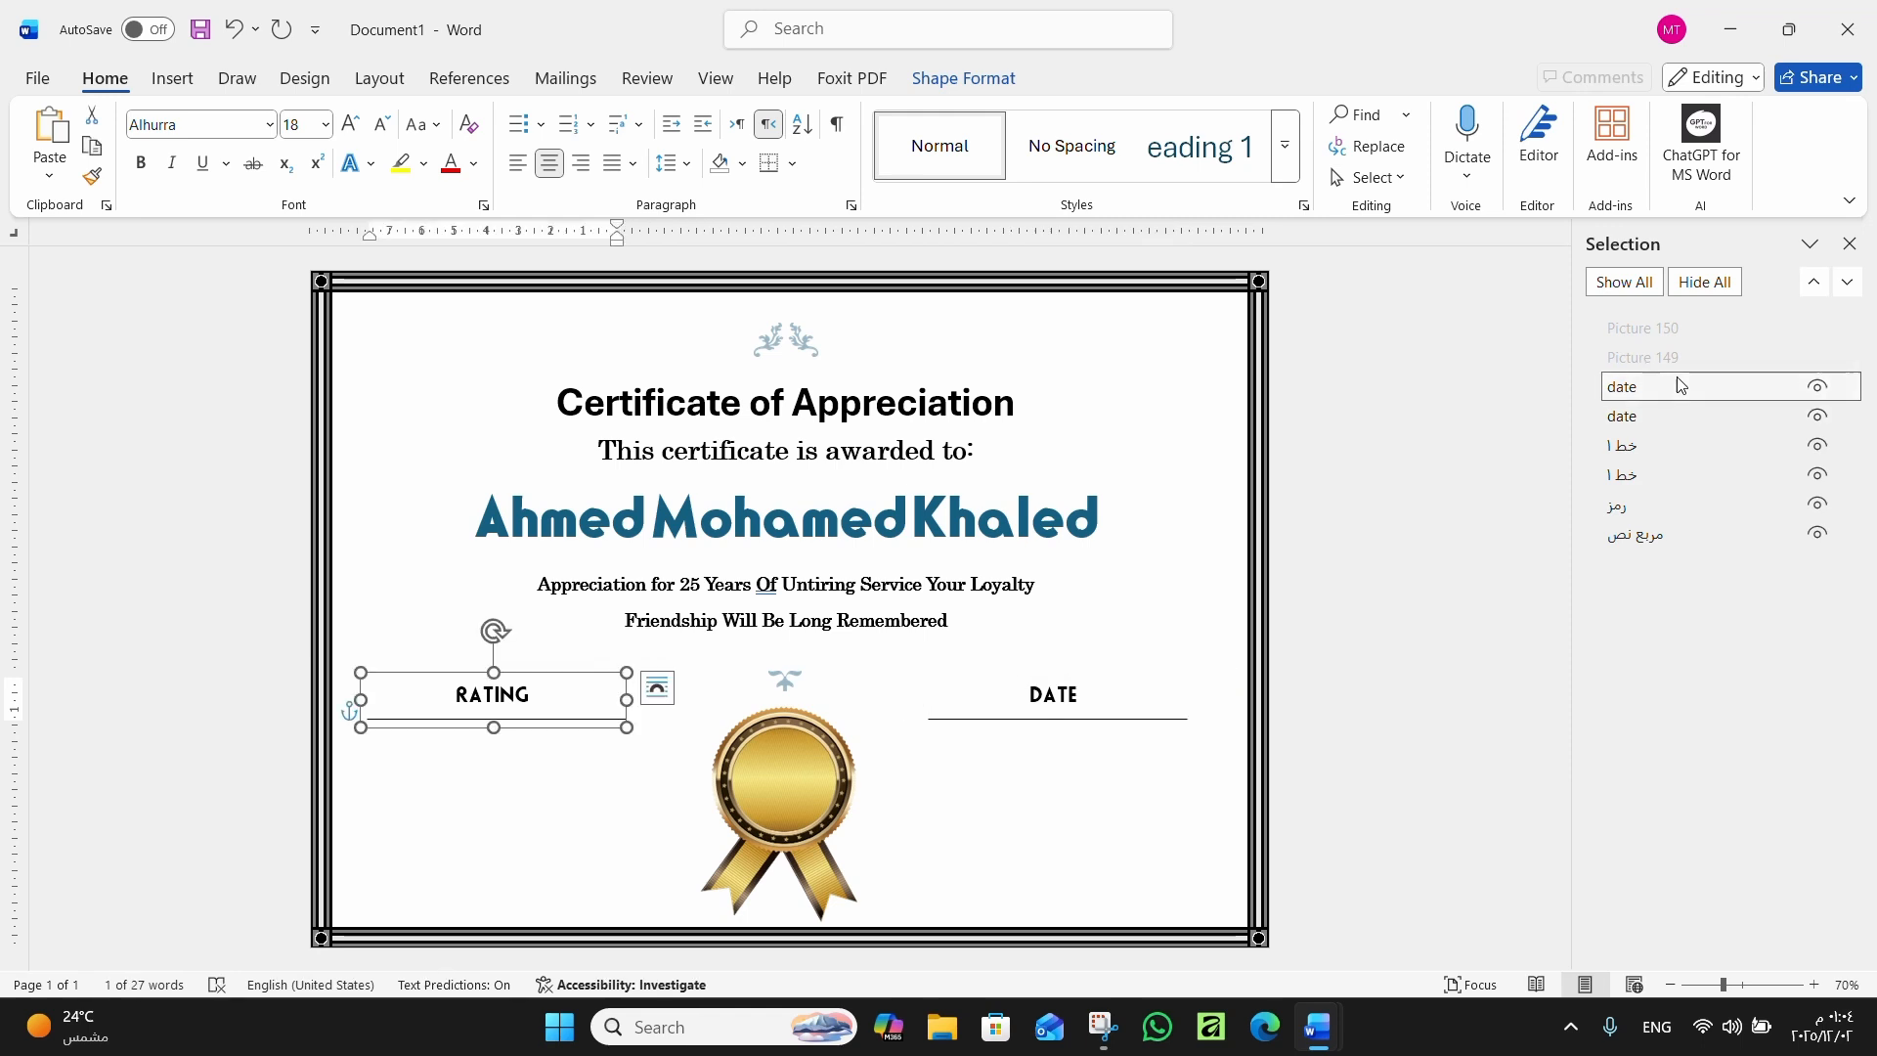
pyautogui.click(1659, 384)
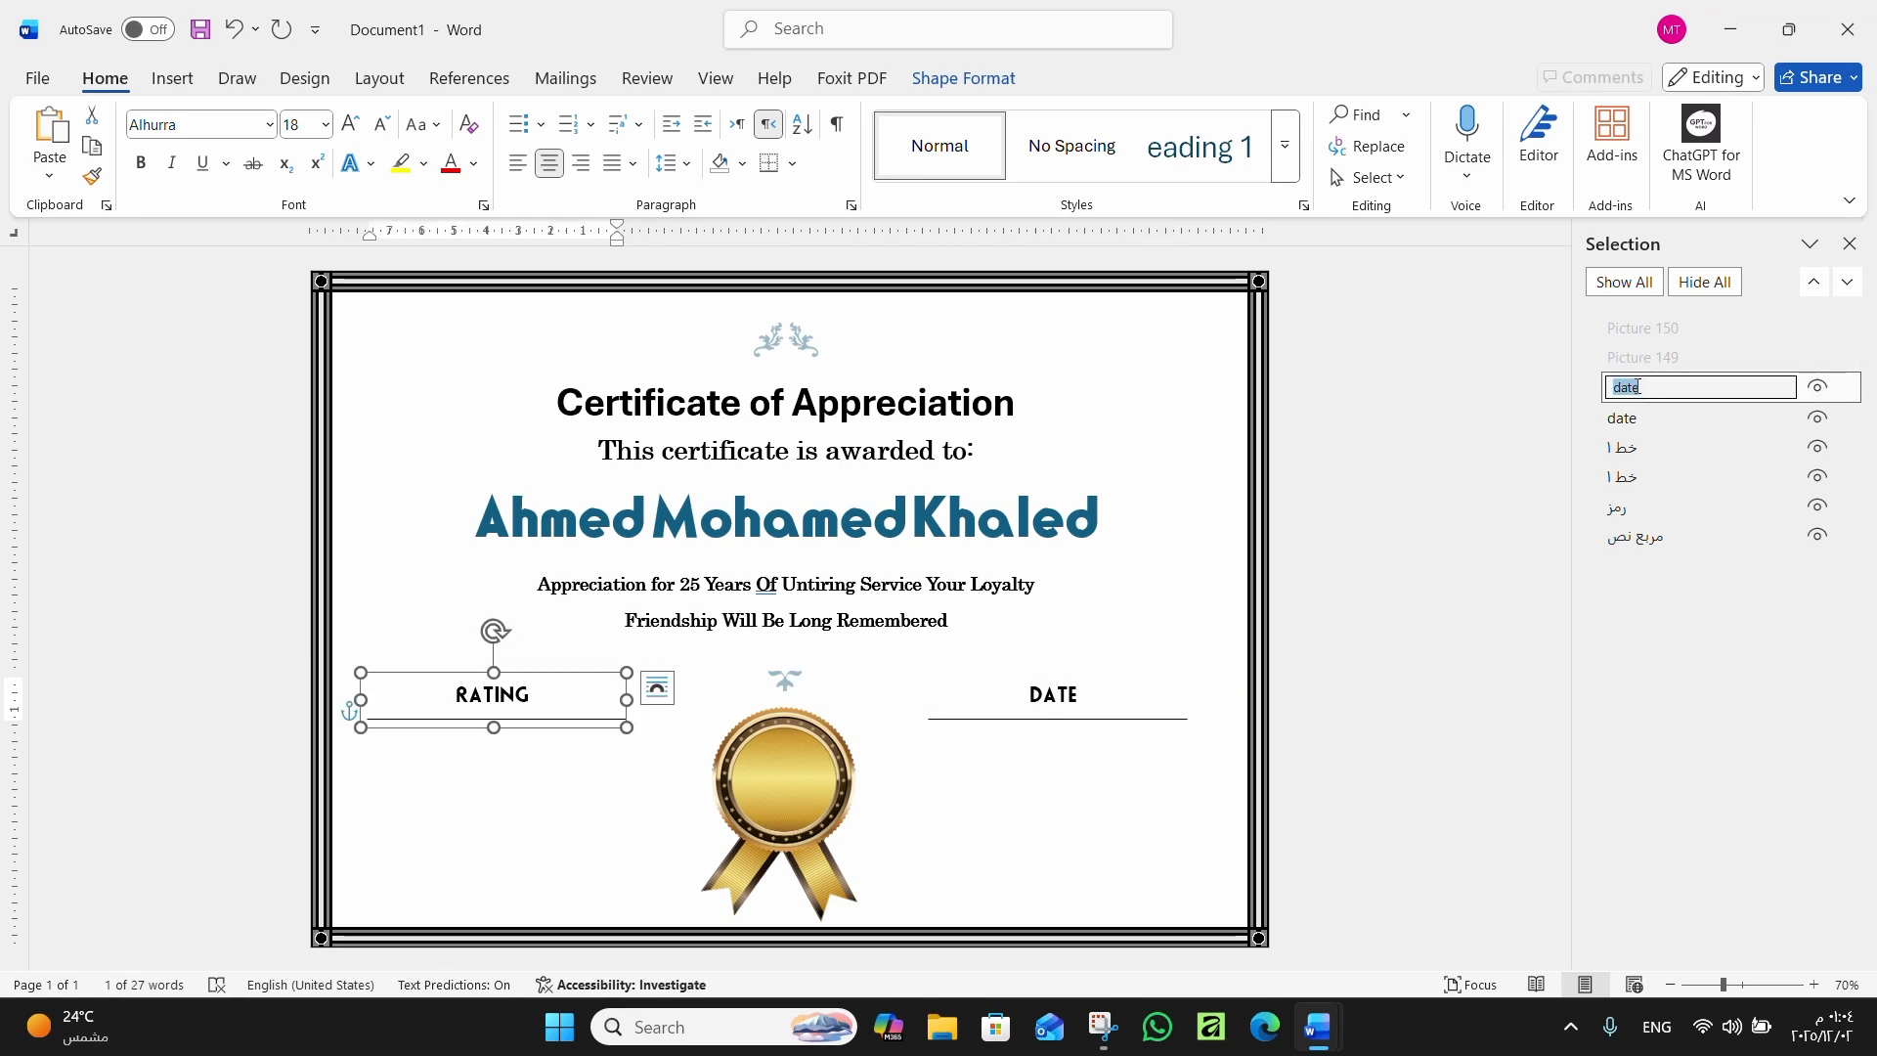
pyautogui.write('rating')
pyautogui.click(1632, 419)
# Duplicate the date text box and move the copy just below the line right of the medal, aligned with the original
pyautogui.click(1634, 397)
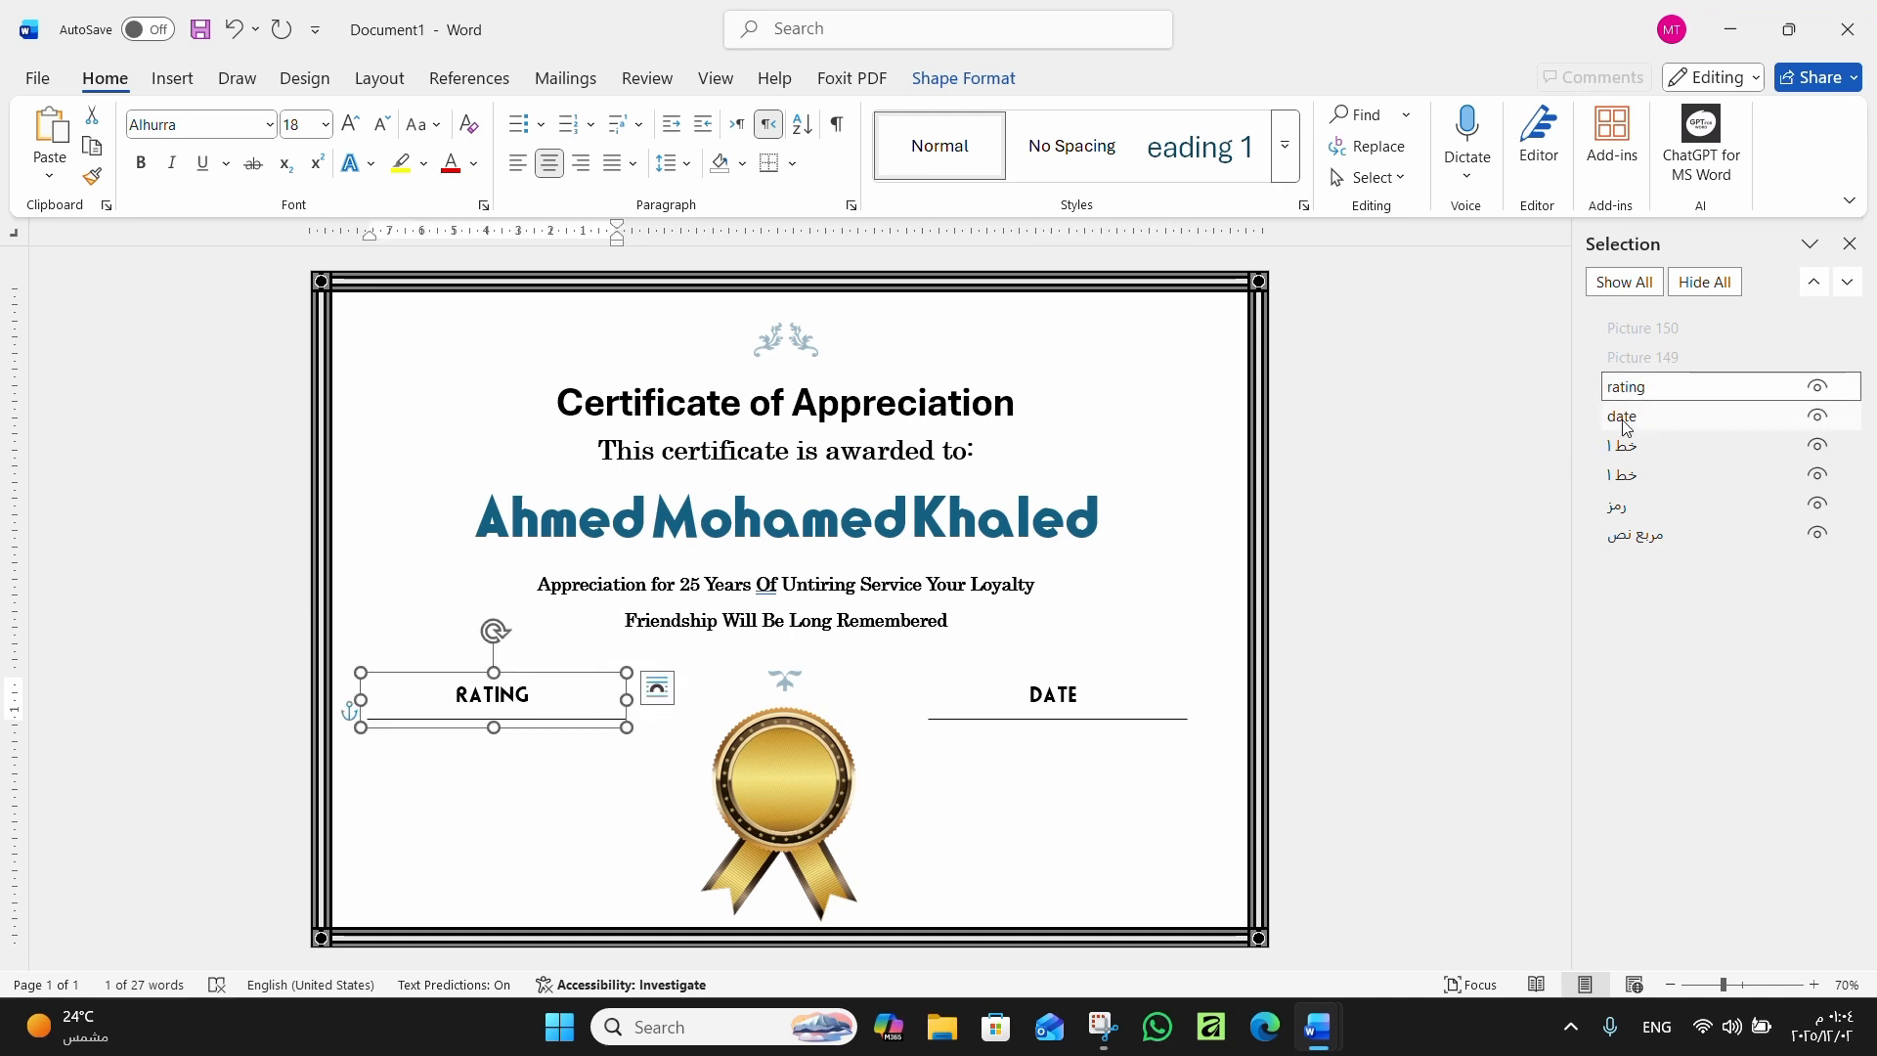
pyautogui.click(1638, 398)
pyautogui.click(1639, 415)
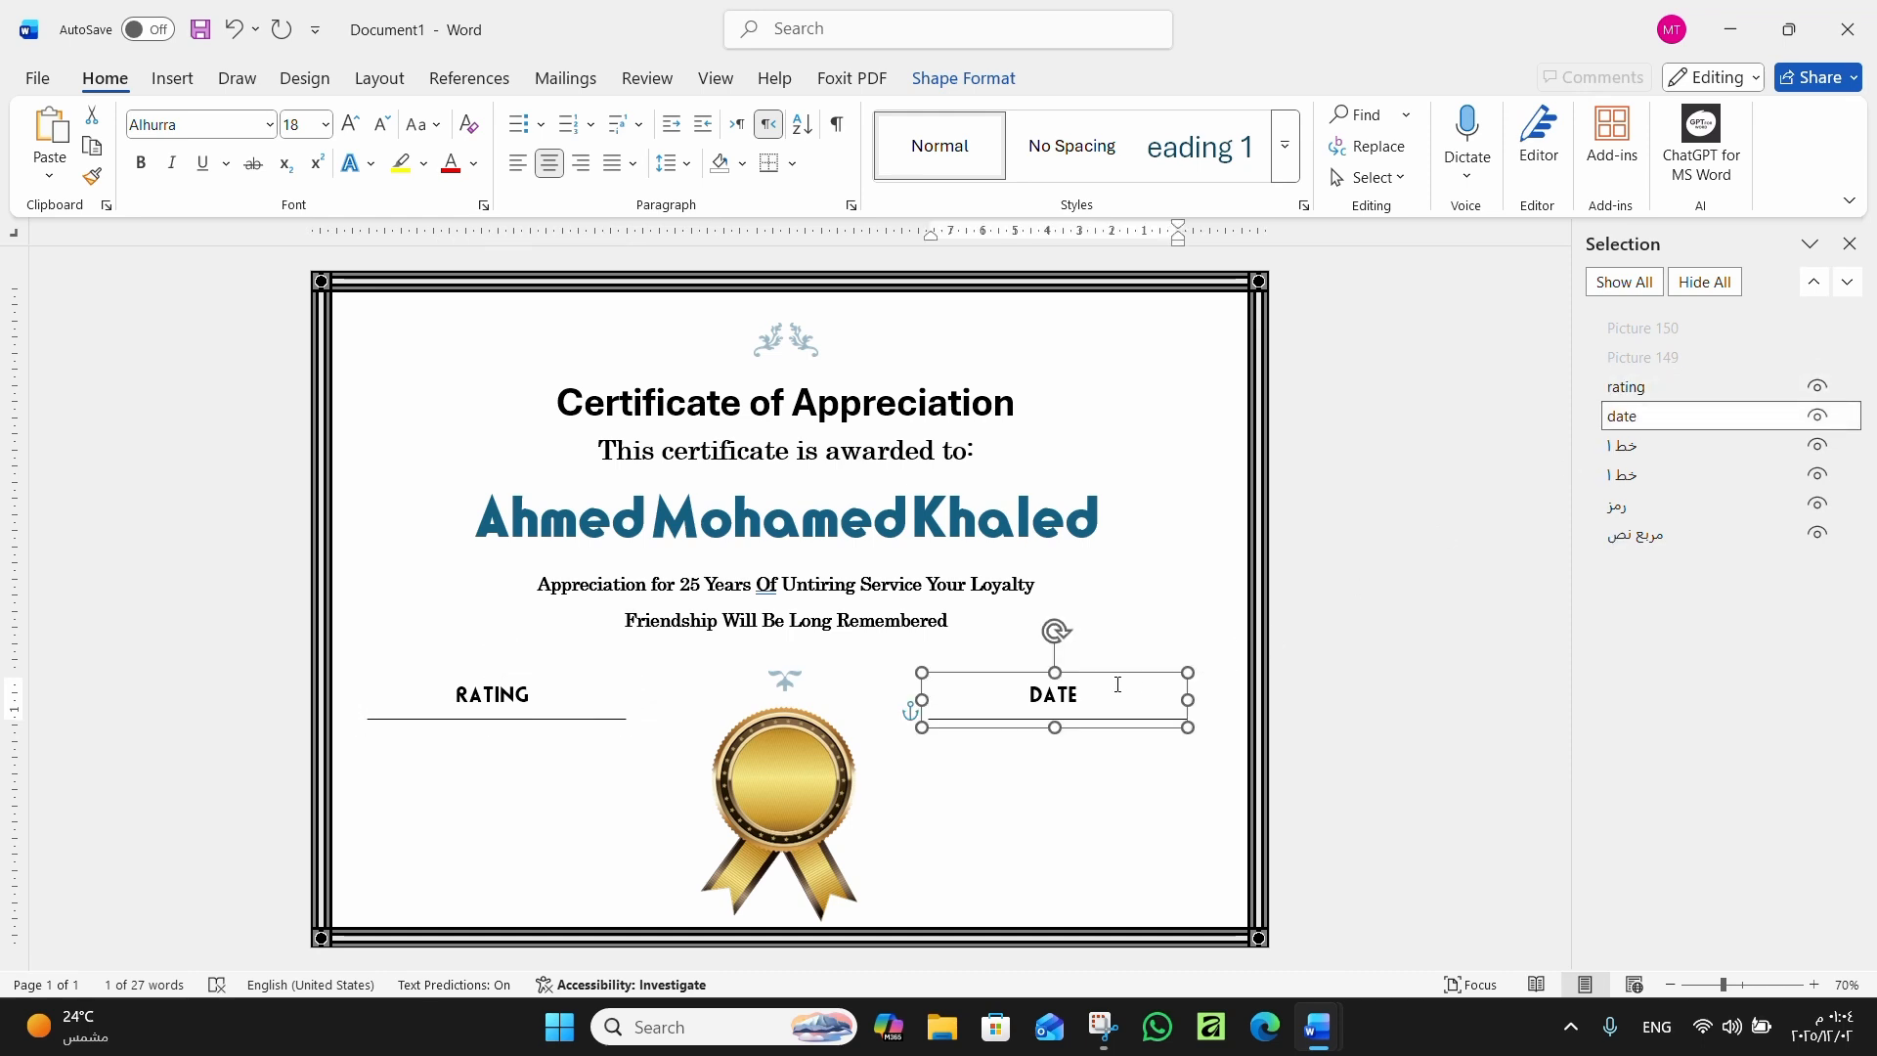
pyautogui.hotkey('ctrl', 'd')
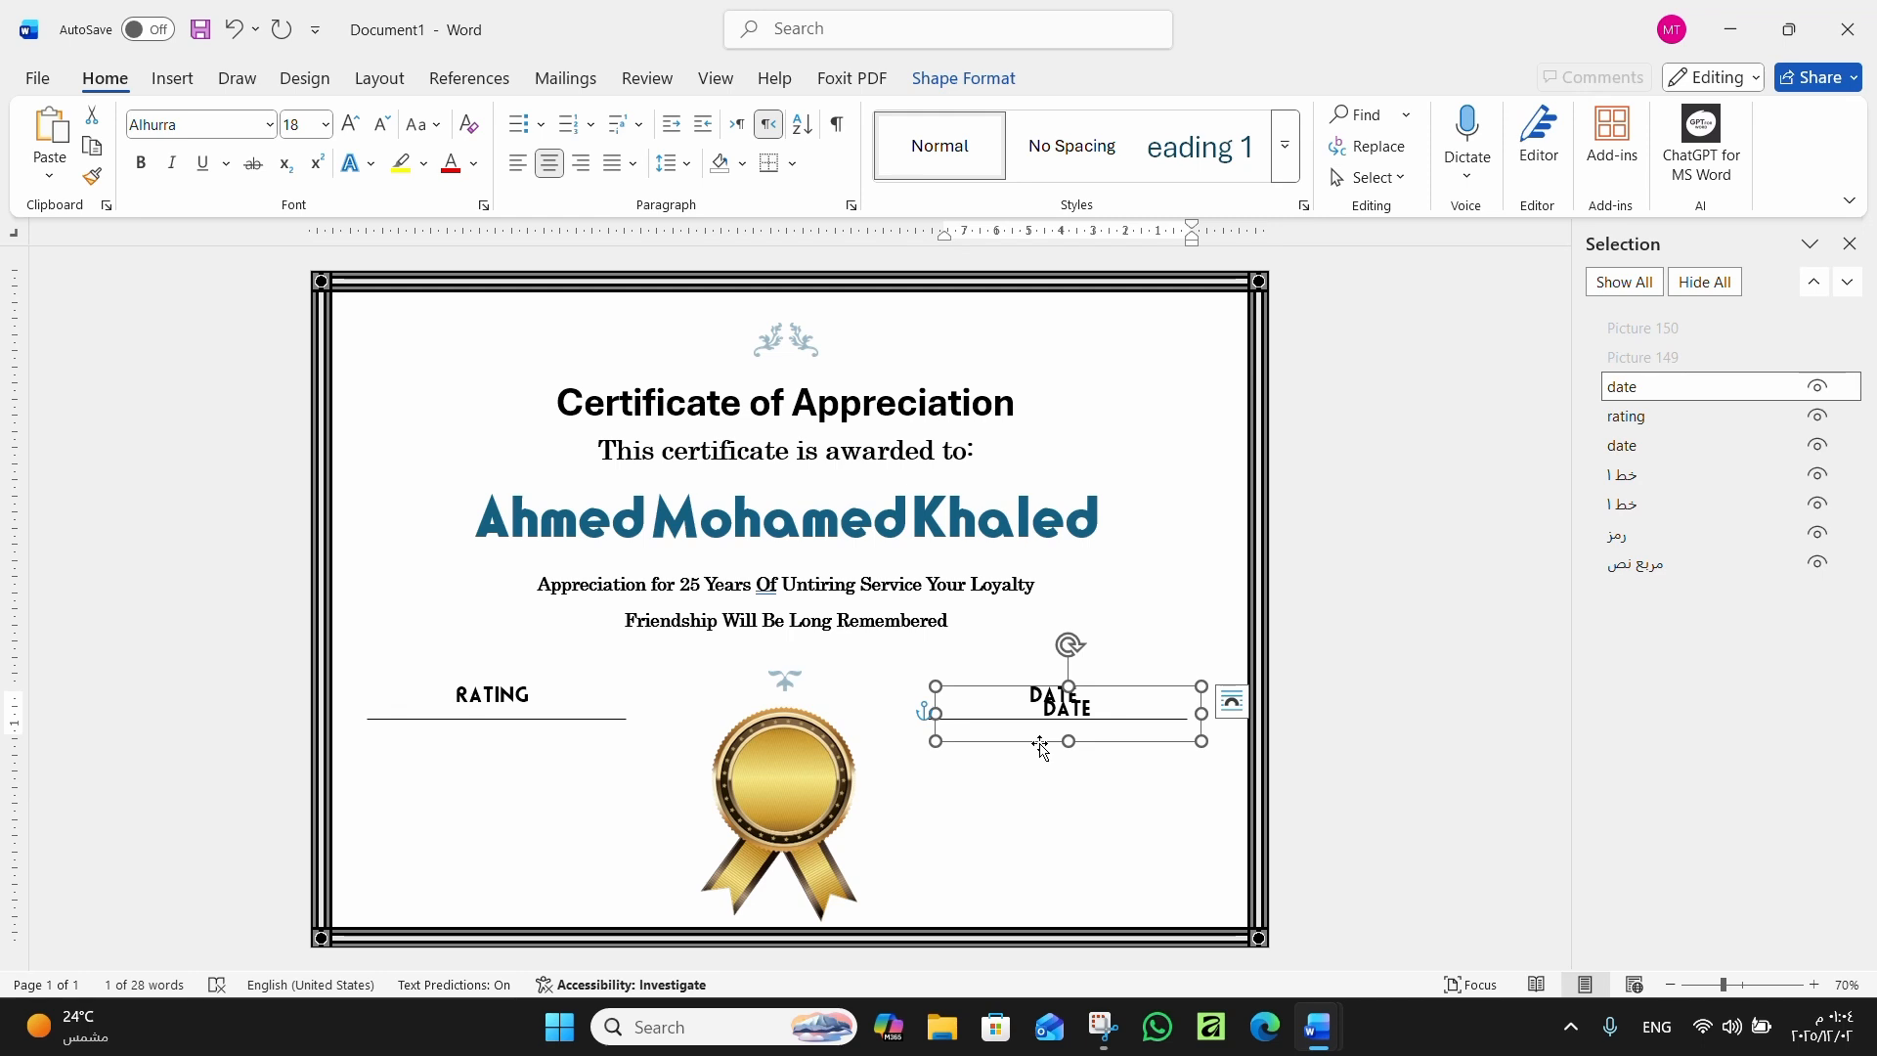
pyautogui.press('Left')
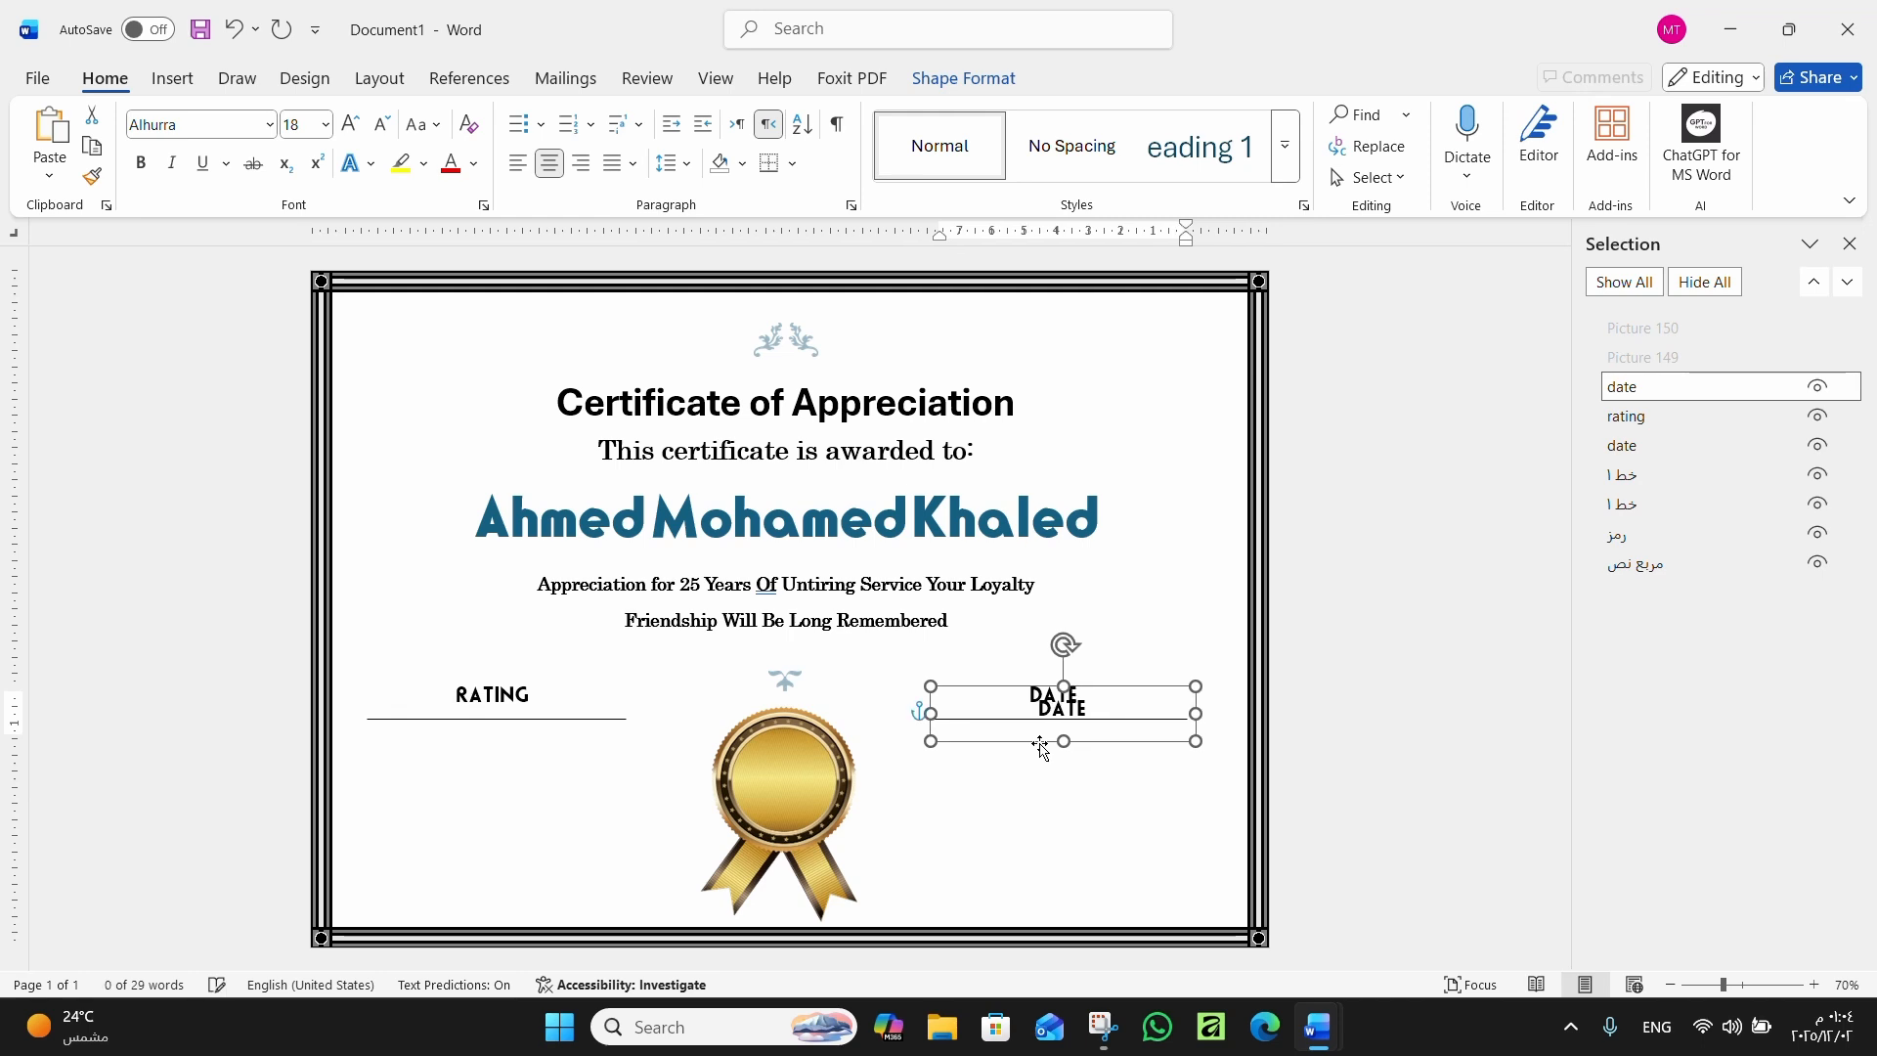
pyautogui.press('Left')
pyautogui.press('Left')
pyautogui.press('Left')
pyautogui.press('Left')
pyautogui.press('Down')
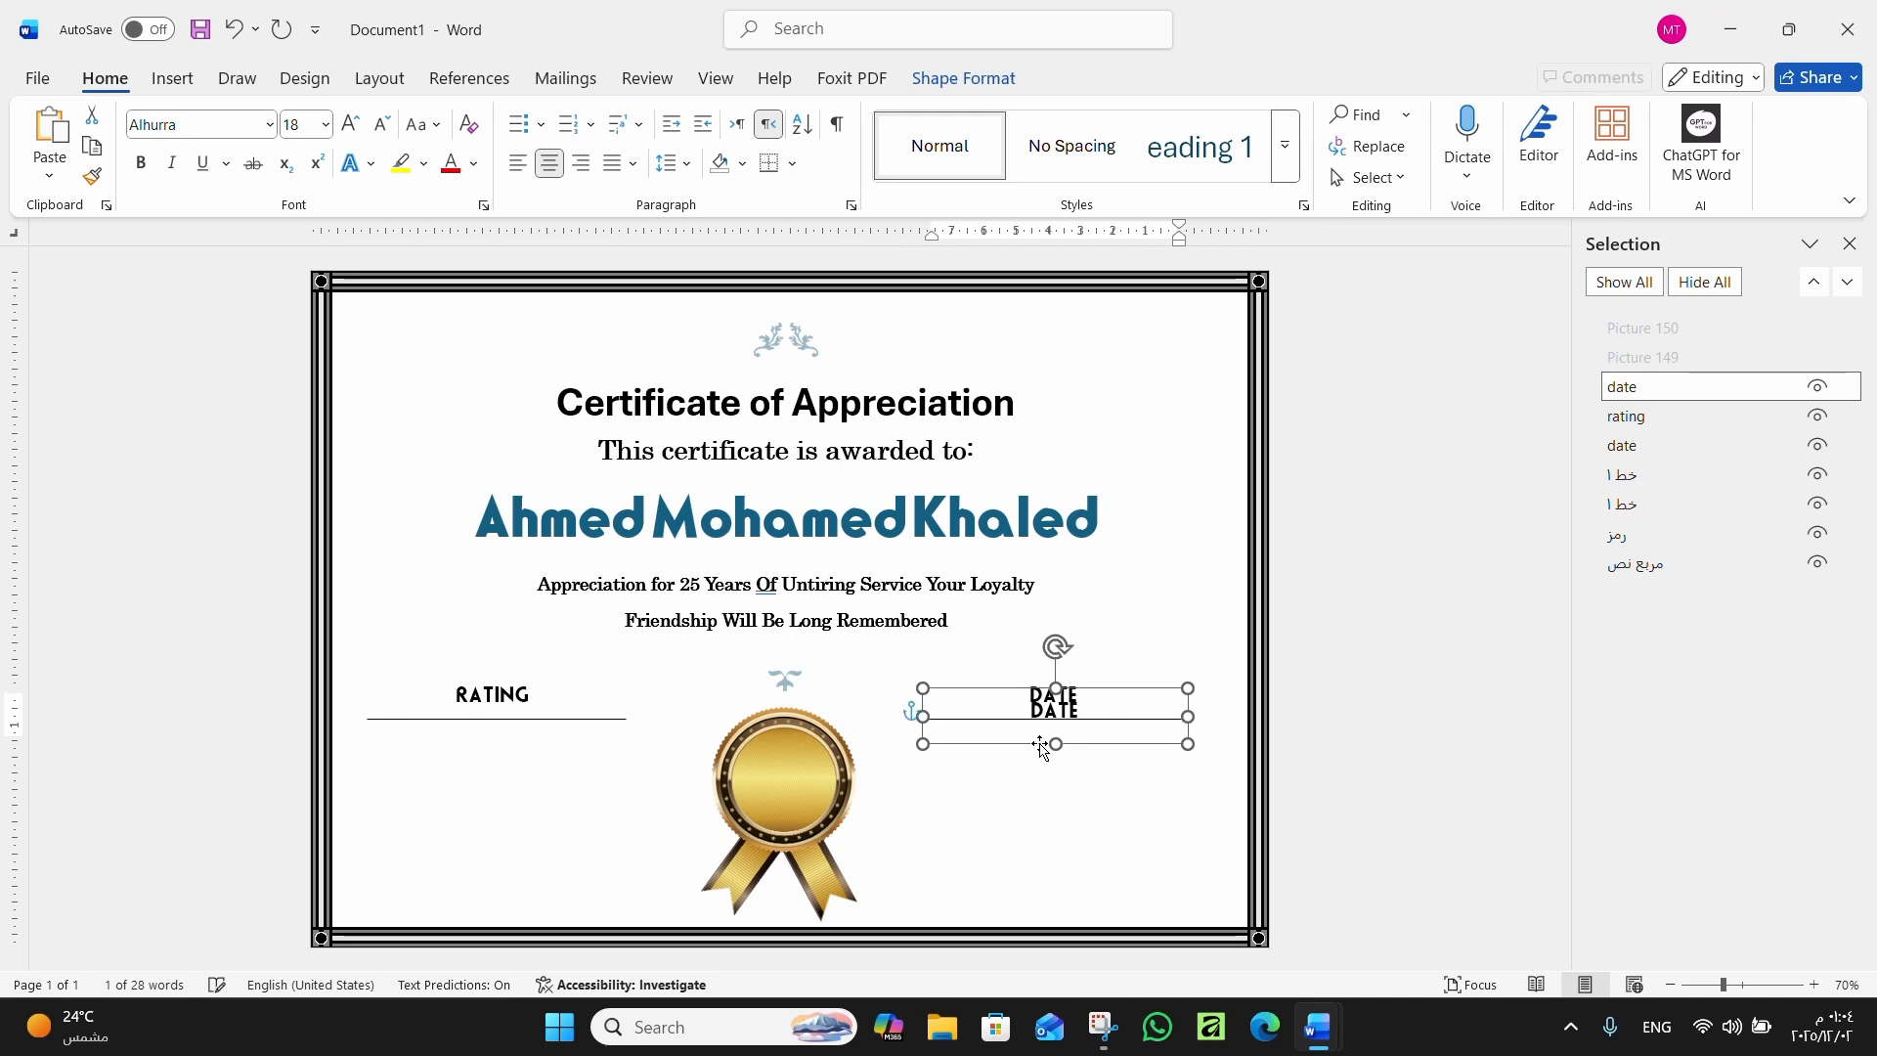
pyautogui.press('Down')
pyautogui.press('Down')
pyautogui.press('Down')
pyautogui.press('Down')
pyautogui.press('Down')
pyautogui.press('Down')
pyautogui.press('Down')
pyautogui.press('Down')
pyautogui.press('Down')
pyautogui.press('Down')
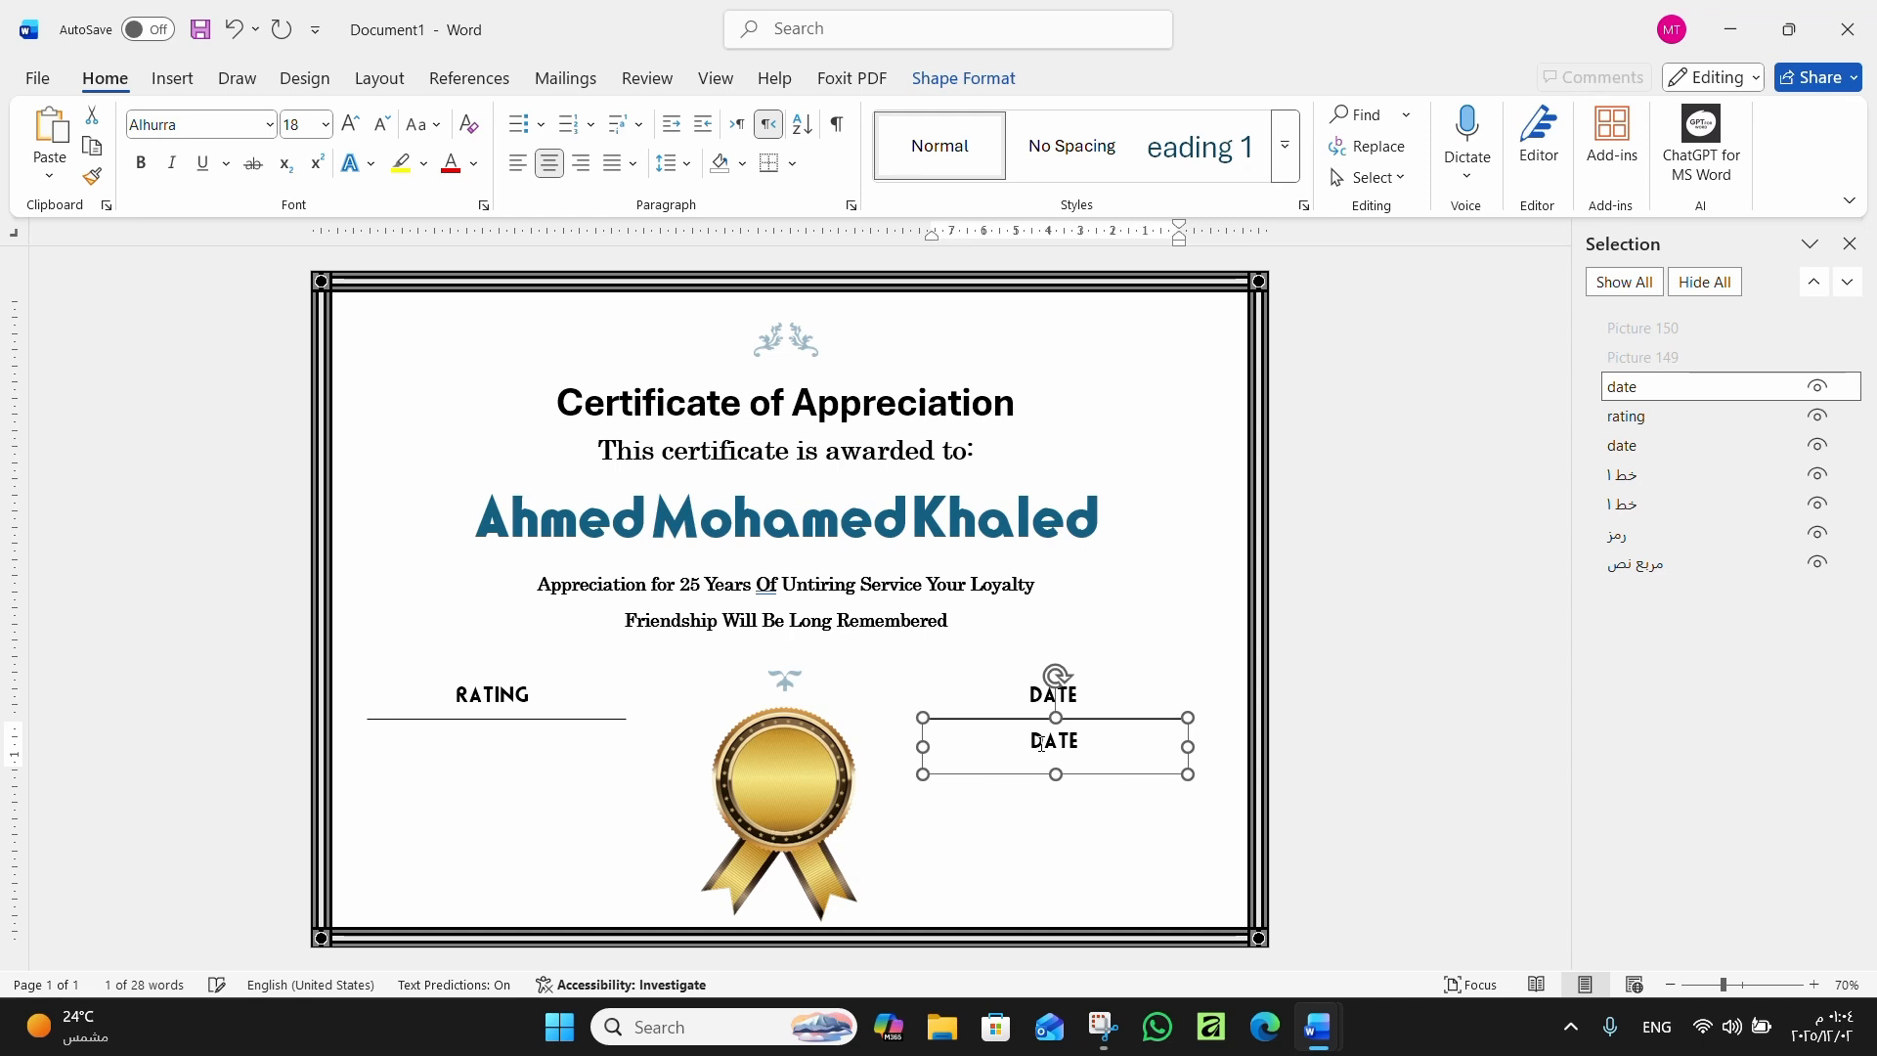
# Replace the text in the copied date text box below the line with 1/12/2025
pyautogui.doubleClick(1042, 745)
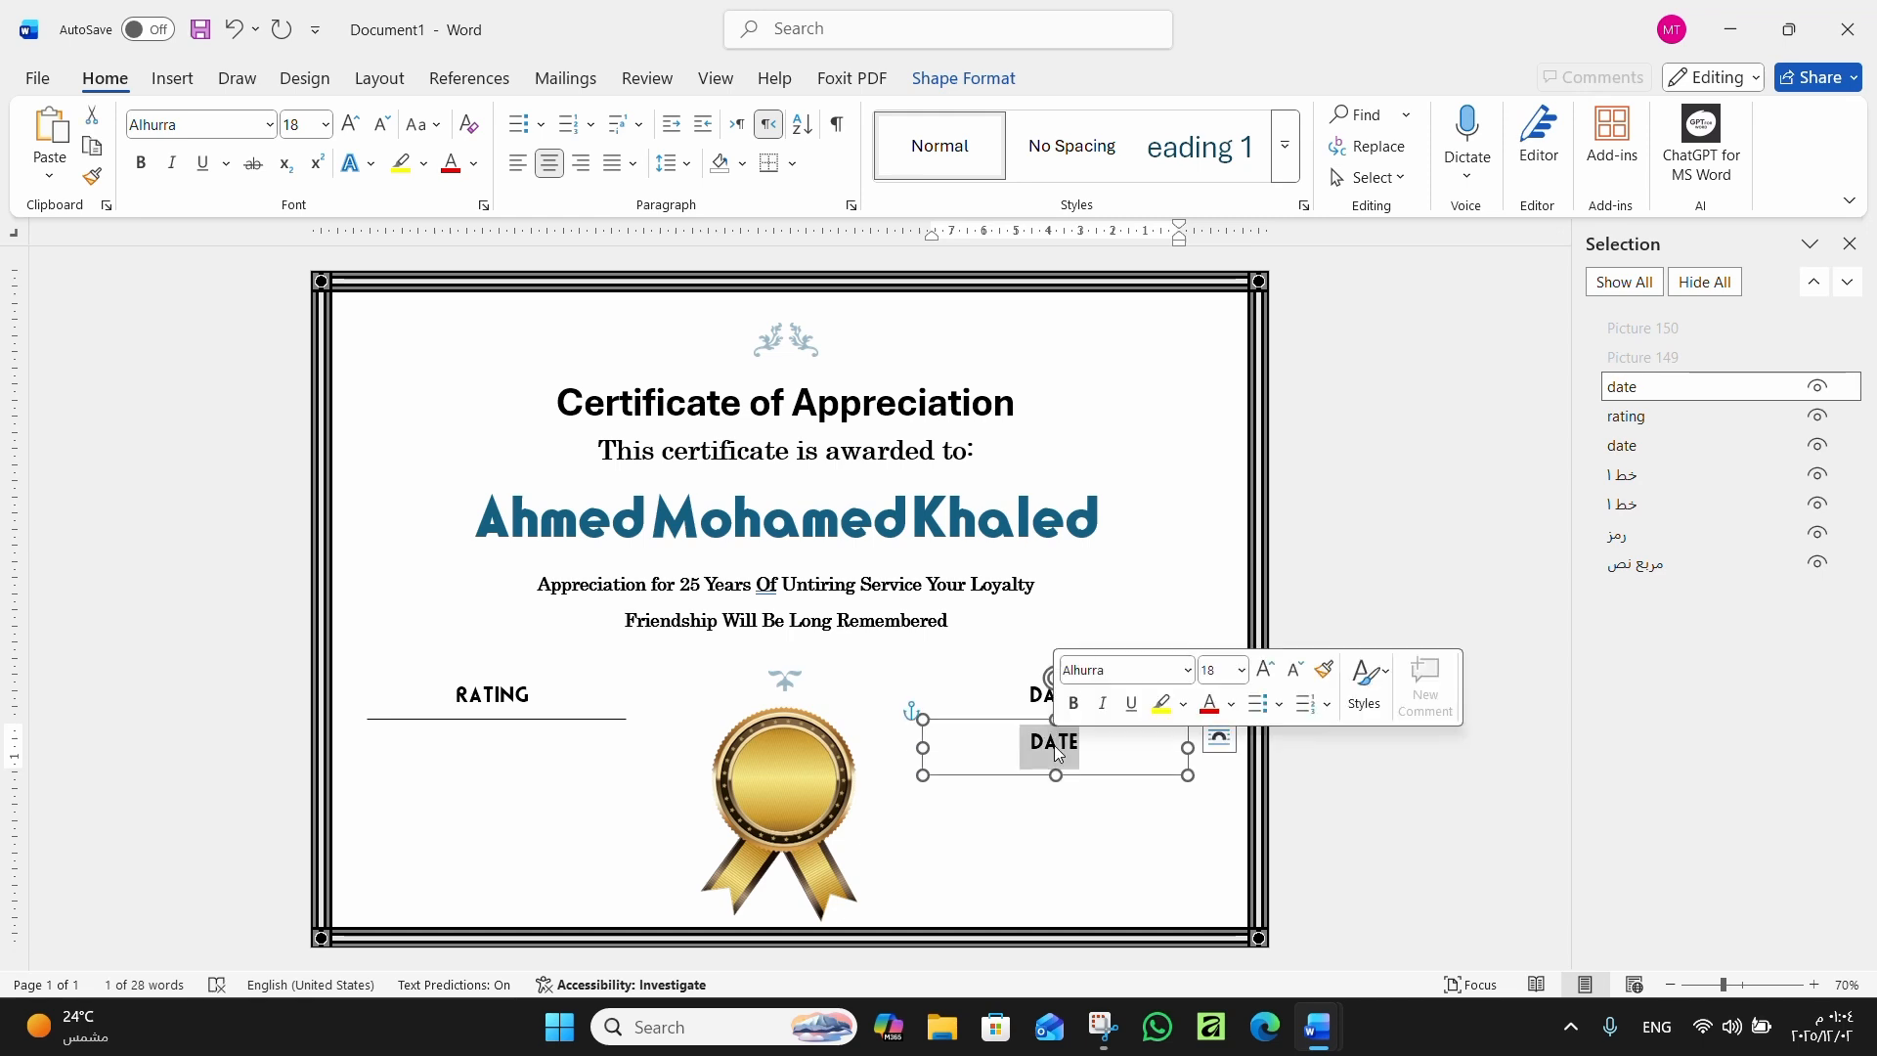
pyautogui.press('BackSpace')
pyautogui.write('1/')
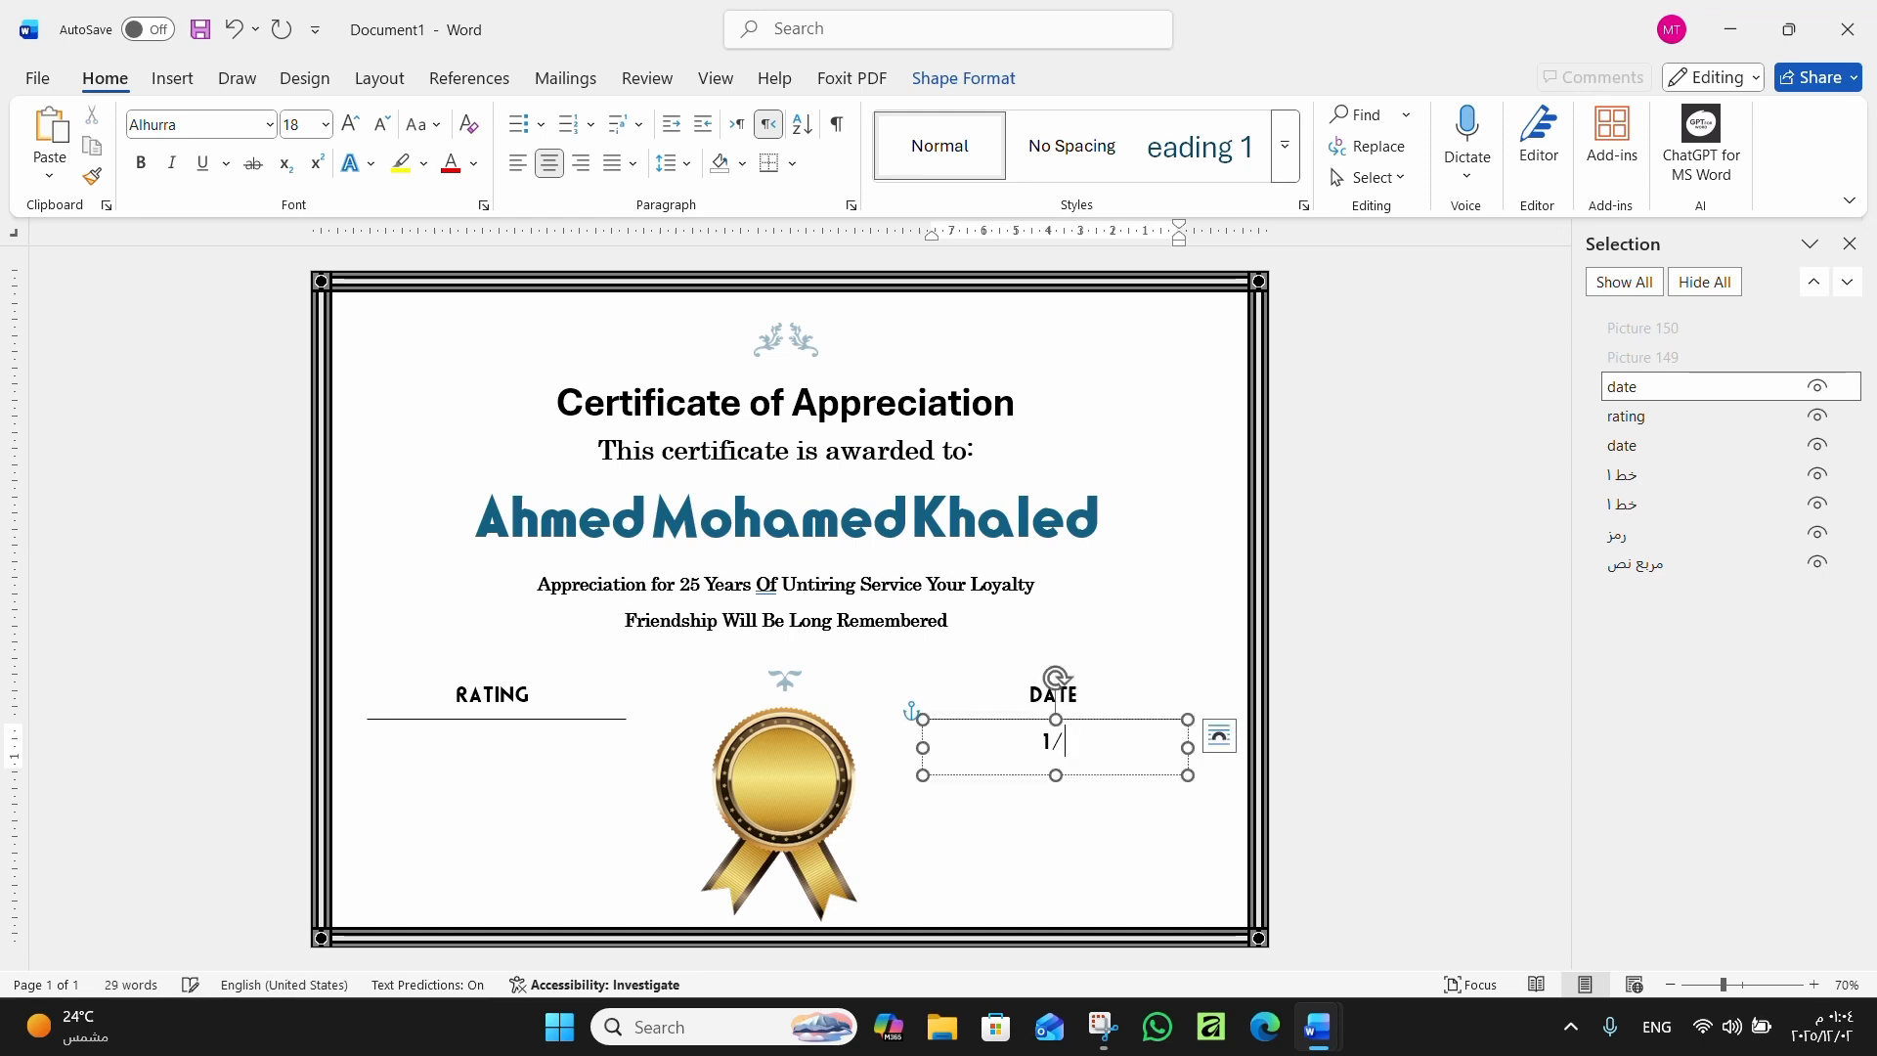
pyautogui.write('12 /0')
pyautogui.press('BackSpace')
pyautogui.write('2025')
# Reduce the font size of the 1/12/2025 text to 16
pyautogui.click(381, 126)
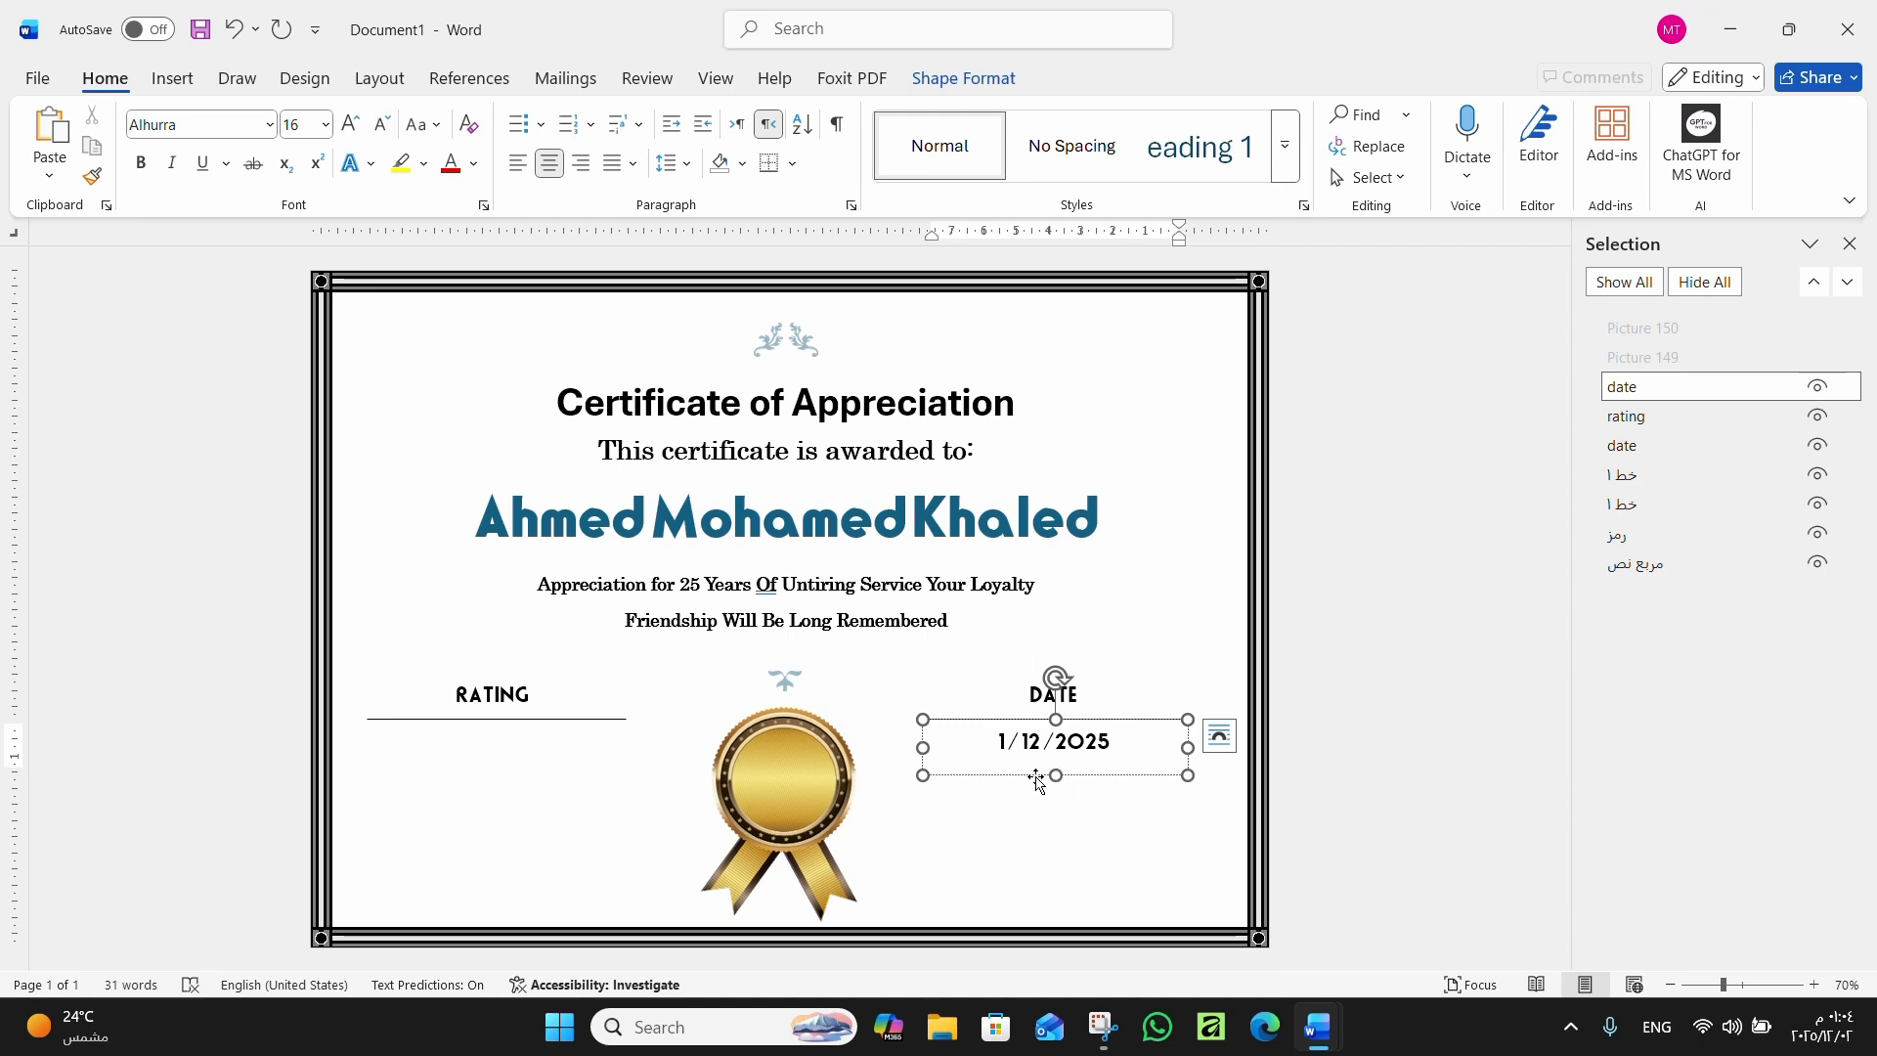
pyautogui.click(1033, 775)
pyautogui.click(379, 127)
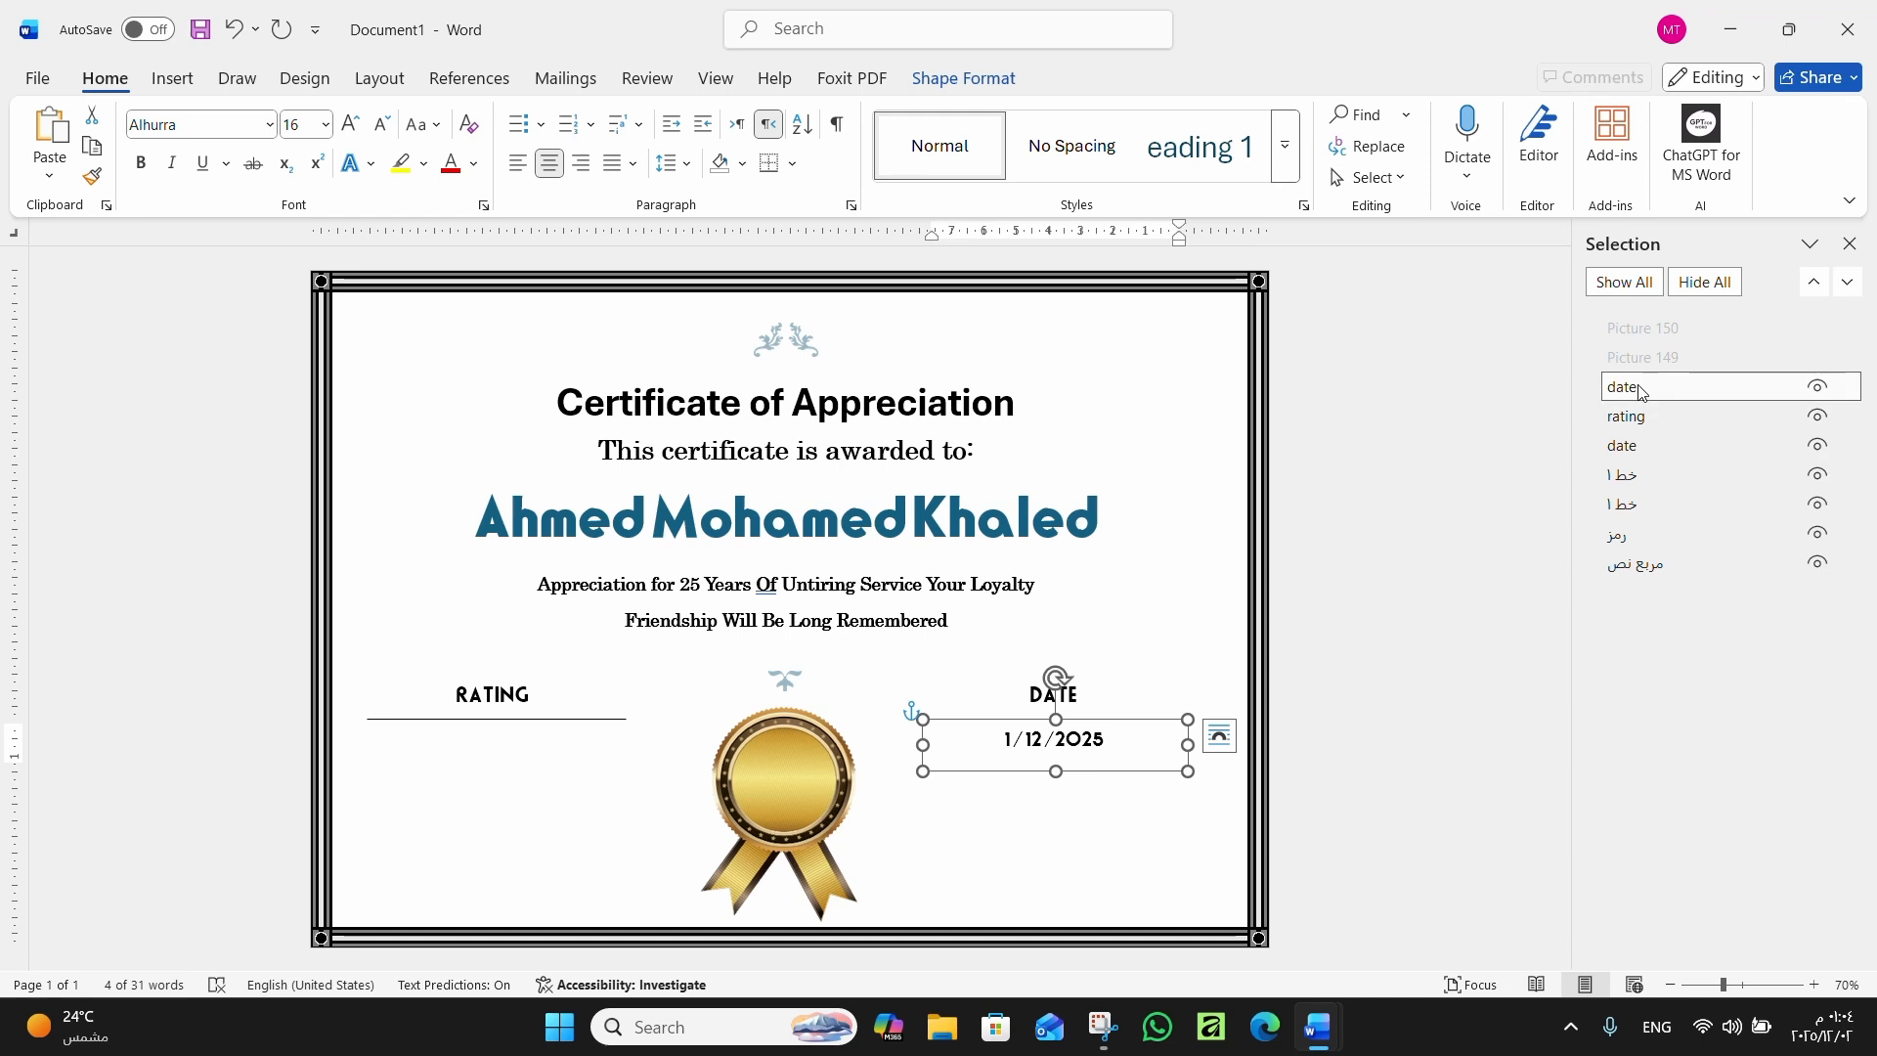
# Duplicate the rating text box and move the copy just below the line left of the medal, aligned with the original
pyautogui.click(1627, 416)
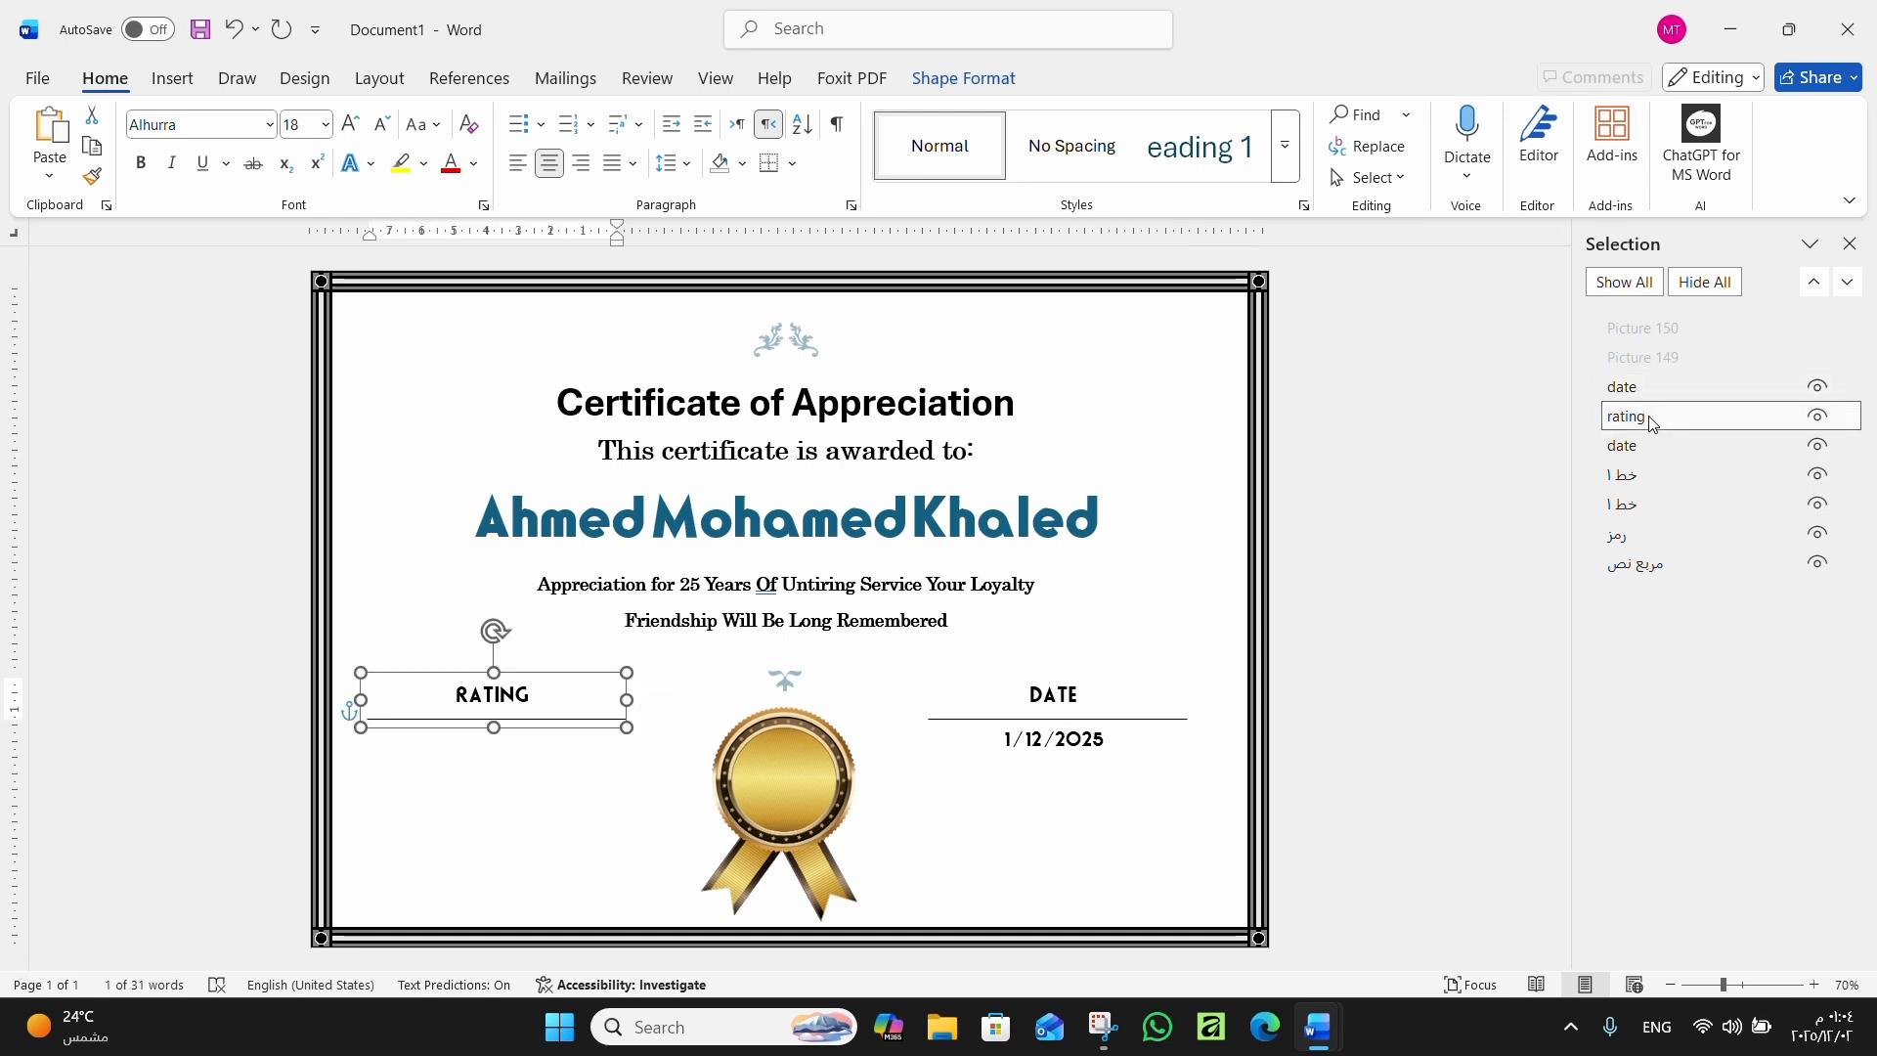
pyautogui.hotkey('ctrl', 'd')
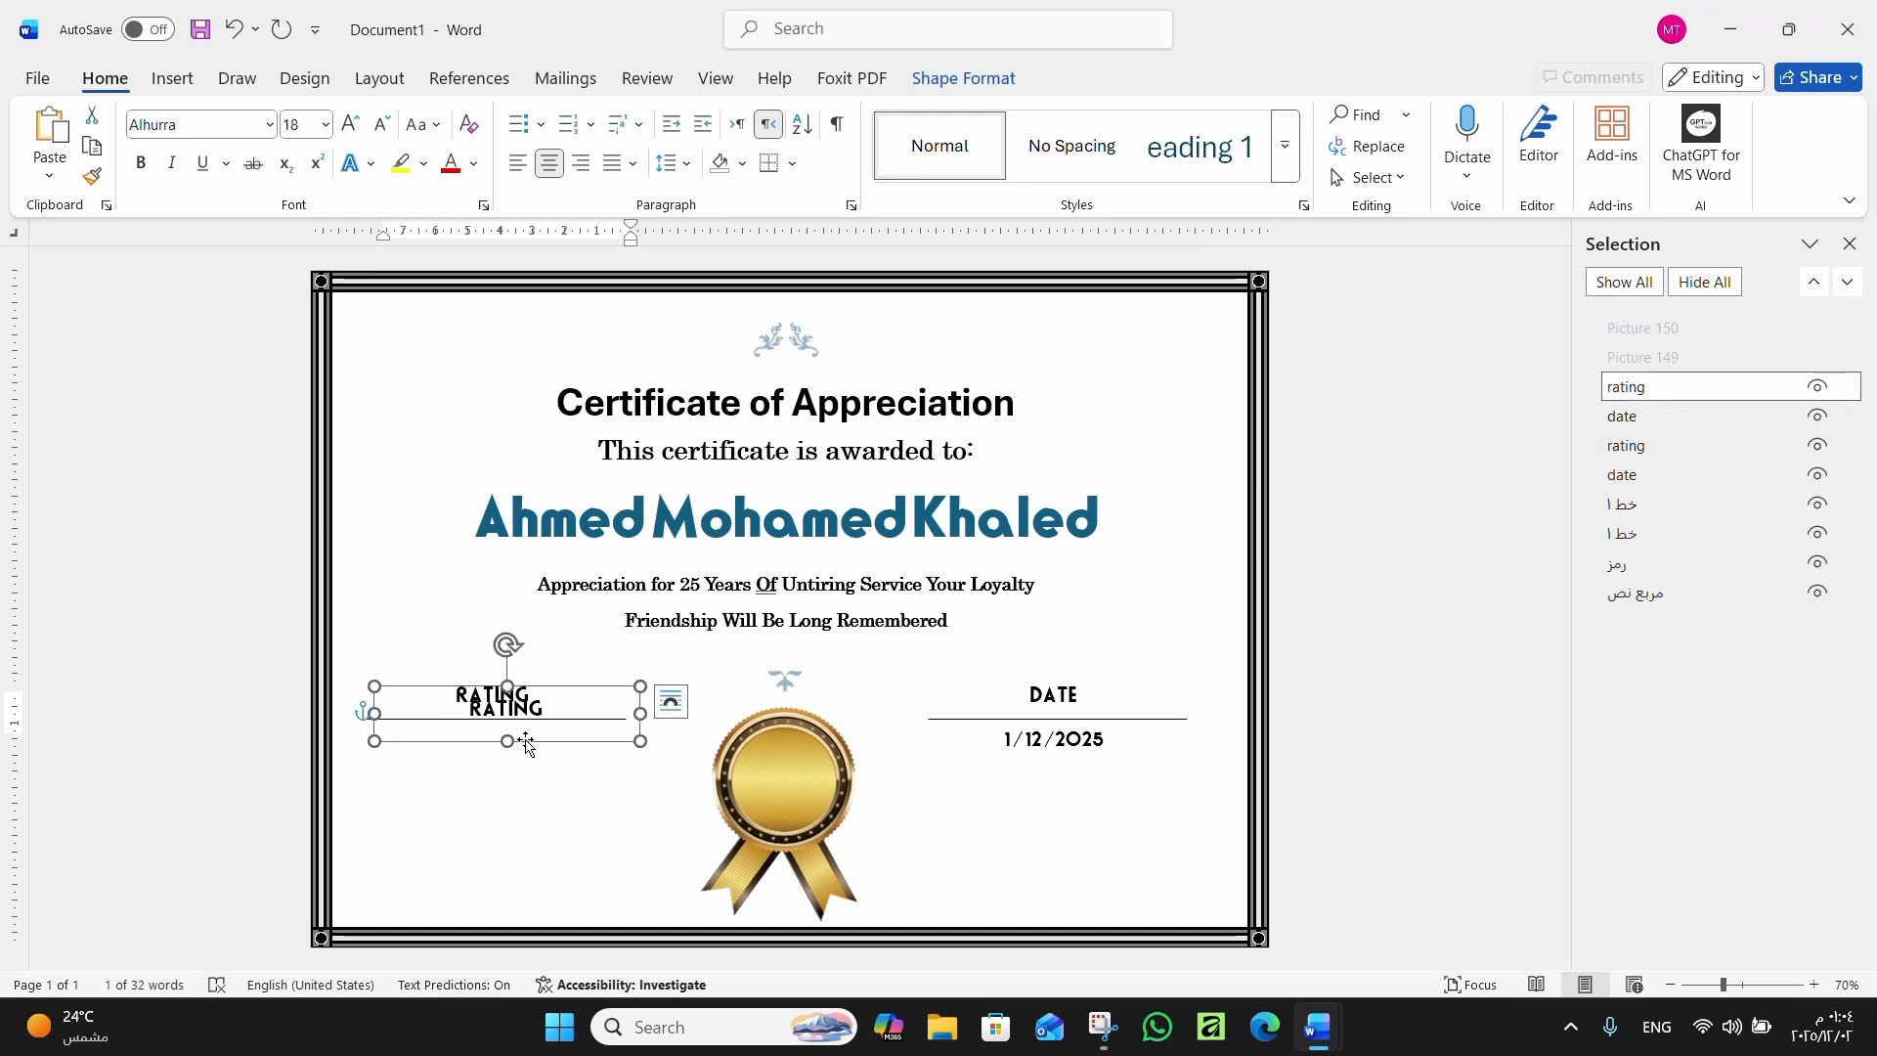
pyautogui.press('Left')
pyautogui.press('Left')
pyautogui.press('Left')
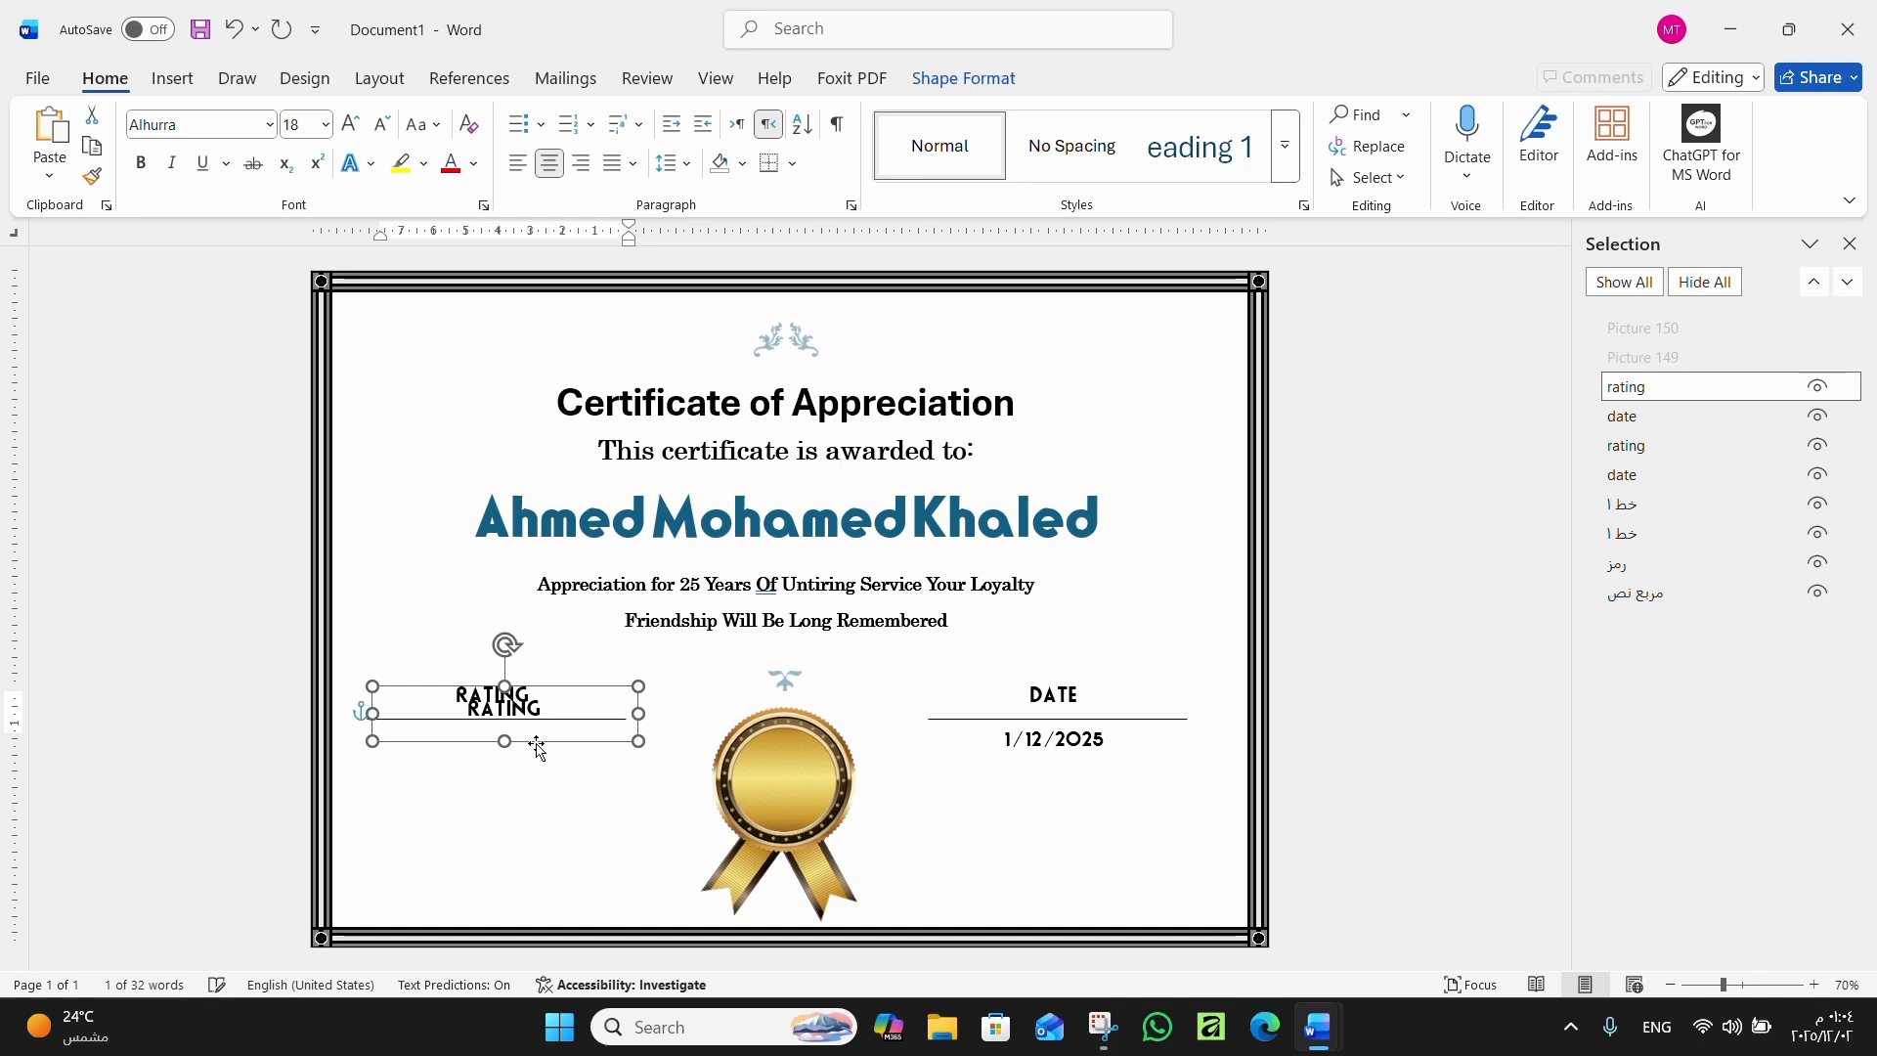
pyautogui.press('Left')
pyautogui.press('Left')
pyautogui.press('Left')
pyautogui.press('Left')
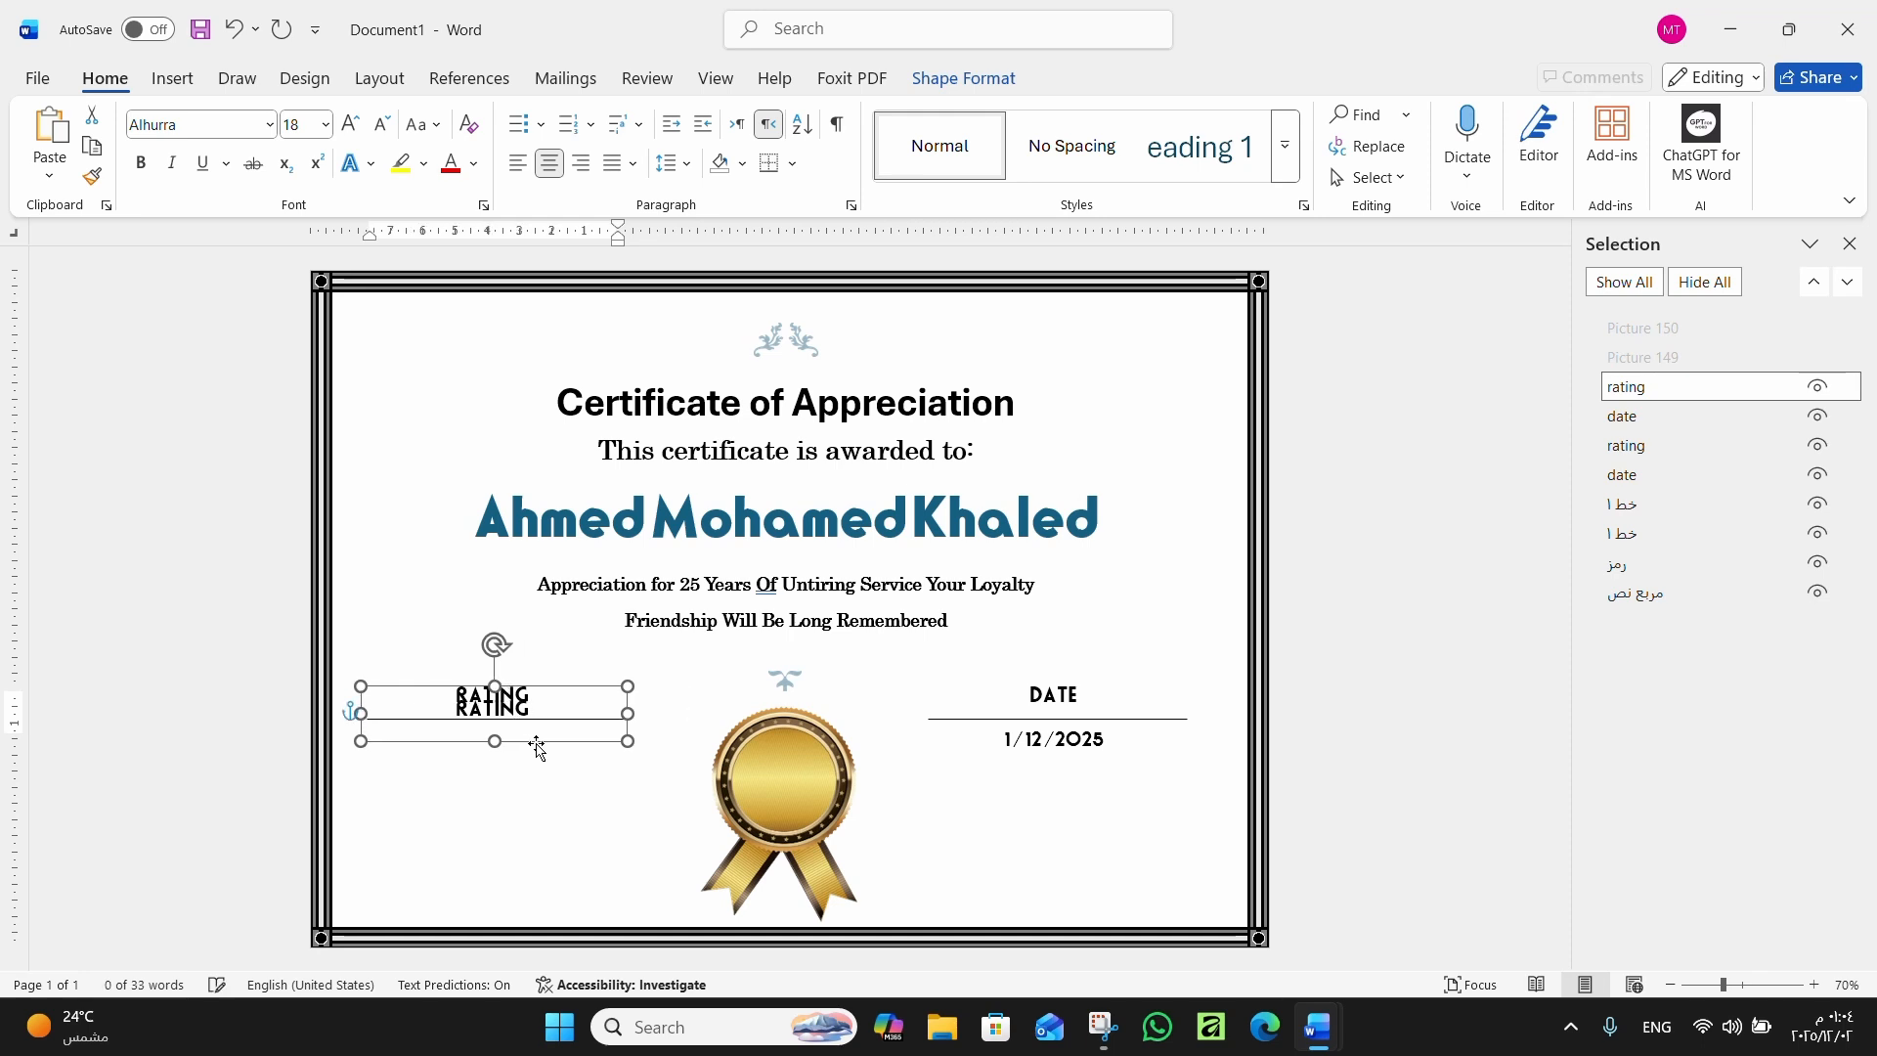
pyautogui.press('Down')
pyautogui.press('Down')
pyautogui.press('Down')
pyautogui.press('Down')
pyautogui.press('Down')
pyautogui.press('Down')
pyautogui.press('Down')
pyautogui.press('Down')
pyautogui.press('Down')
pyautogui.press('Down')
pyautogui.press('Down')
pyautogui.press('Down')
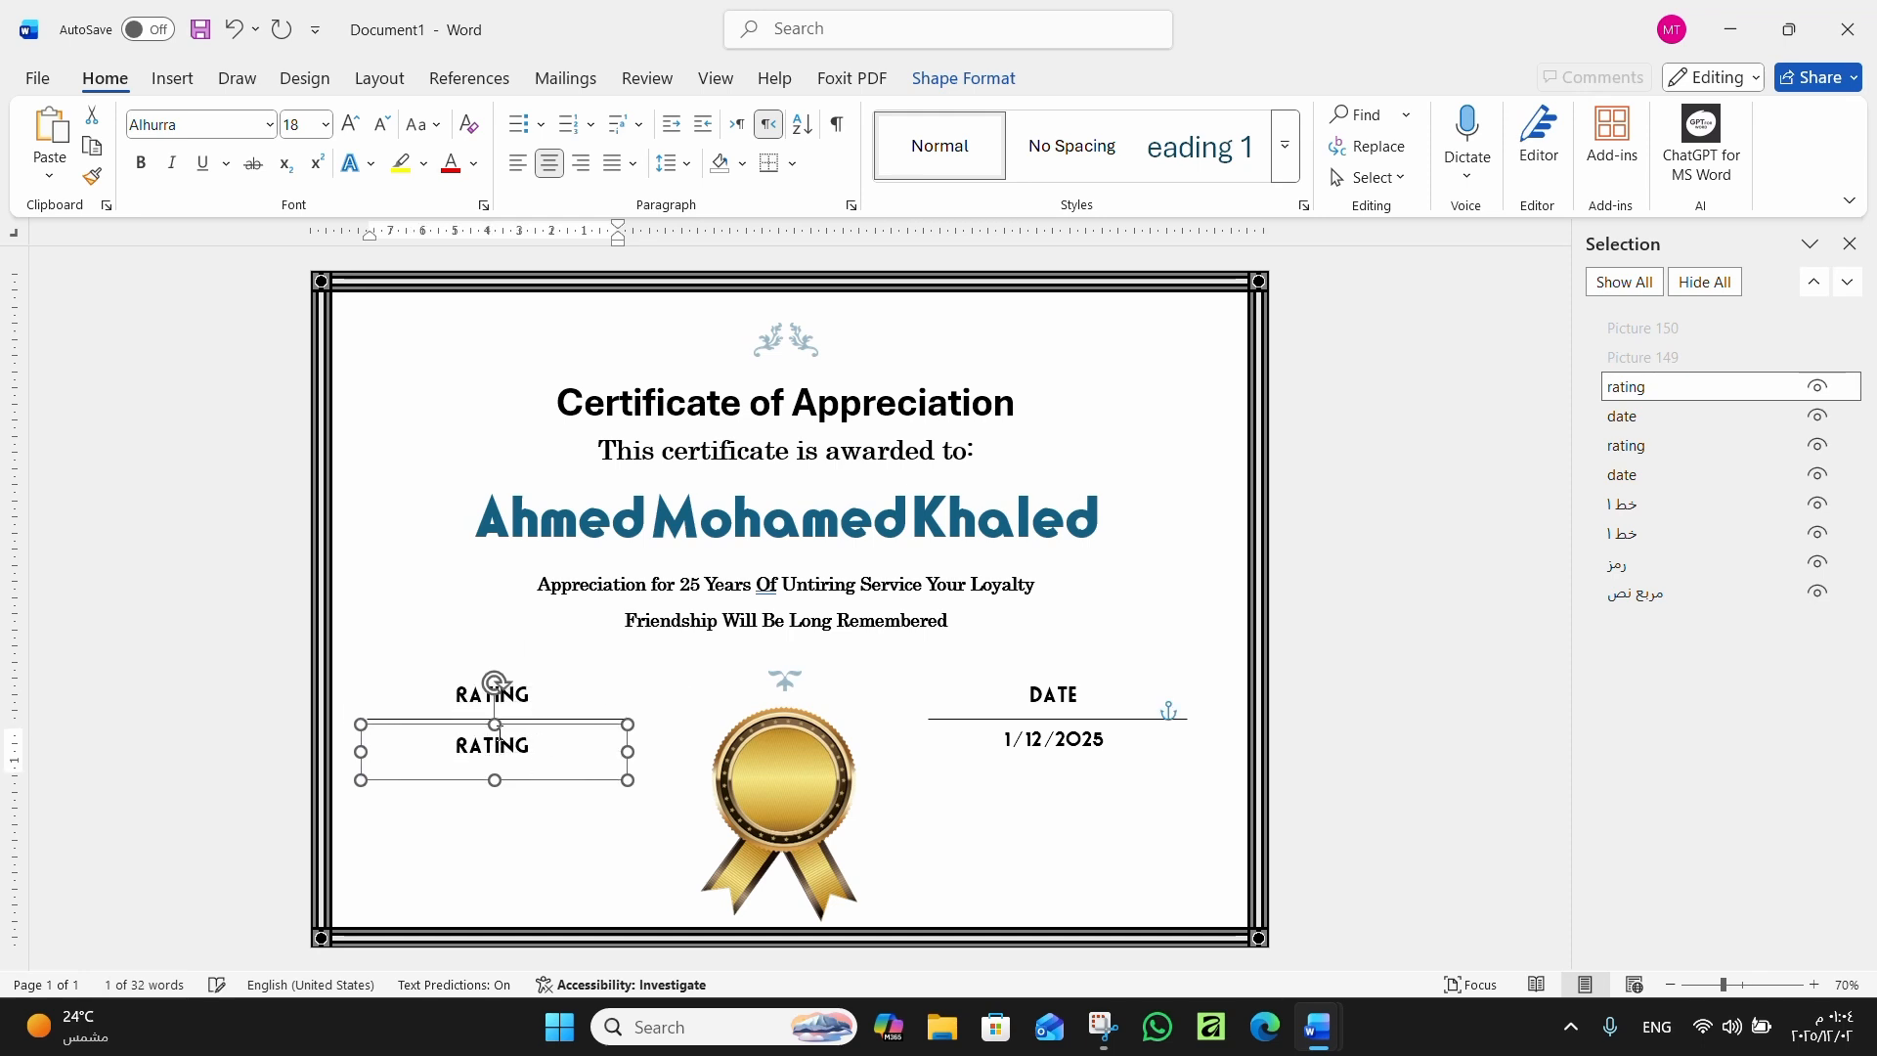
# Replace the text in the copied rating text box with Excellent and reduce its font size to 16
pyautogui.doubleClick(492, 743)
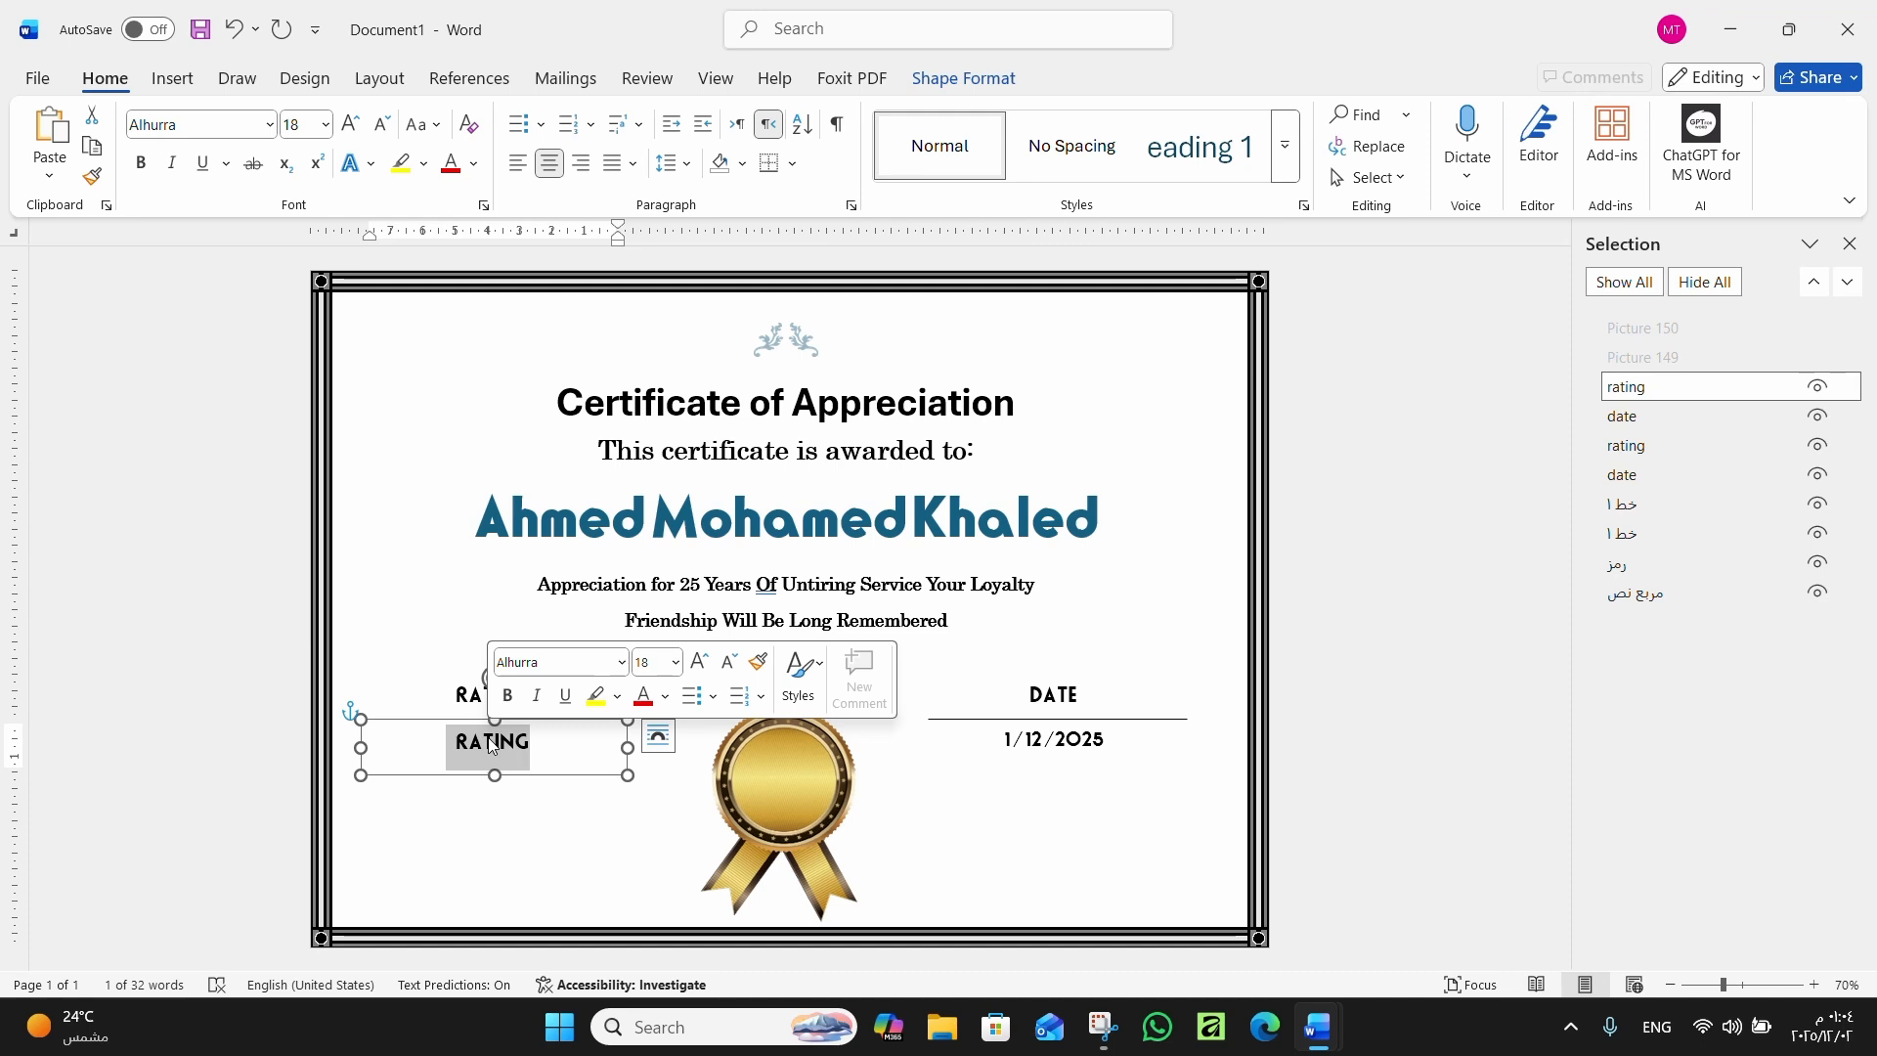
pyautogui.write('Ec')
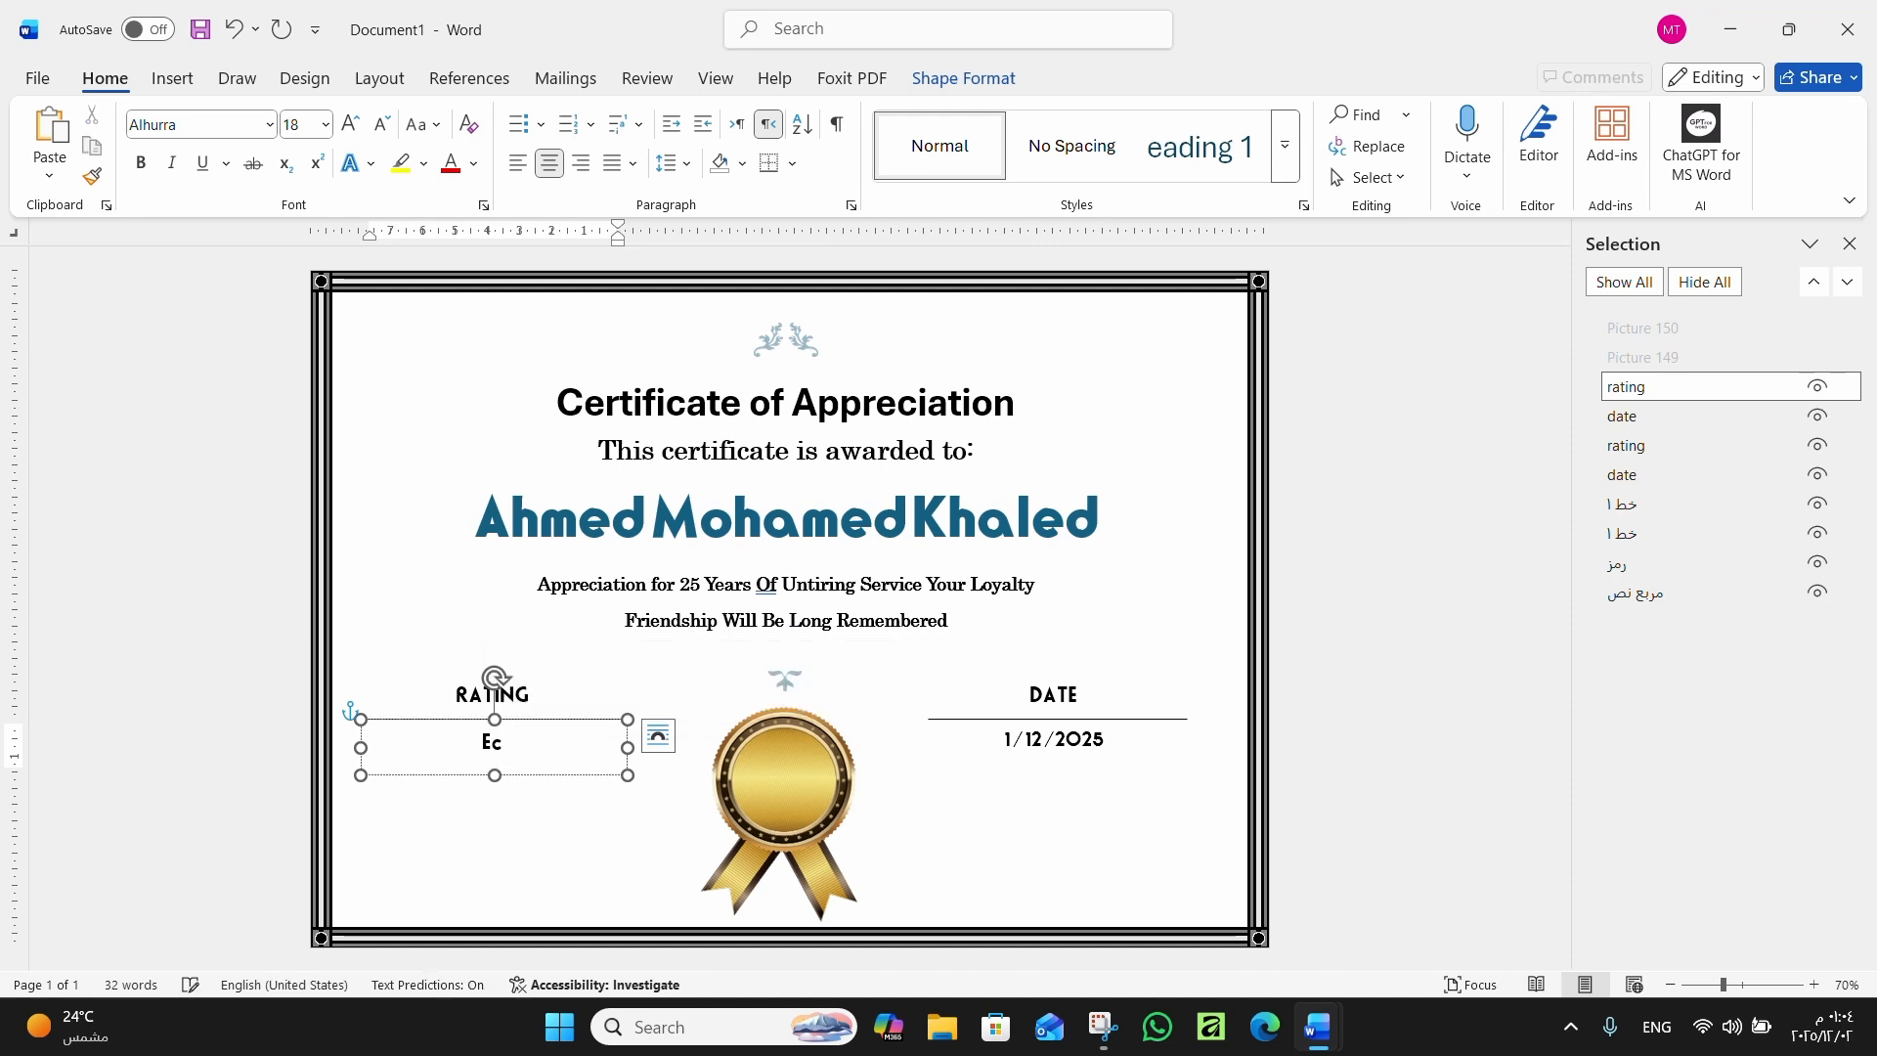
pyautogui.write('cellent')
pyautogui.click(467, 775)
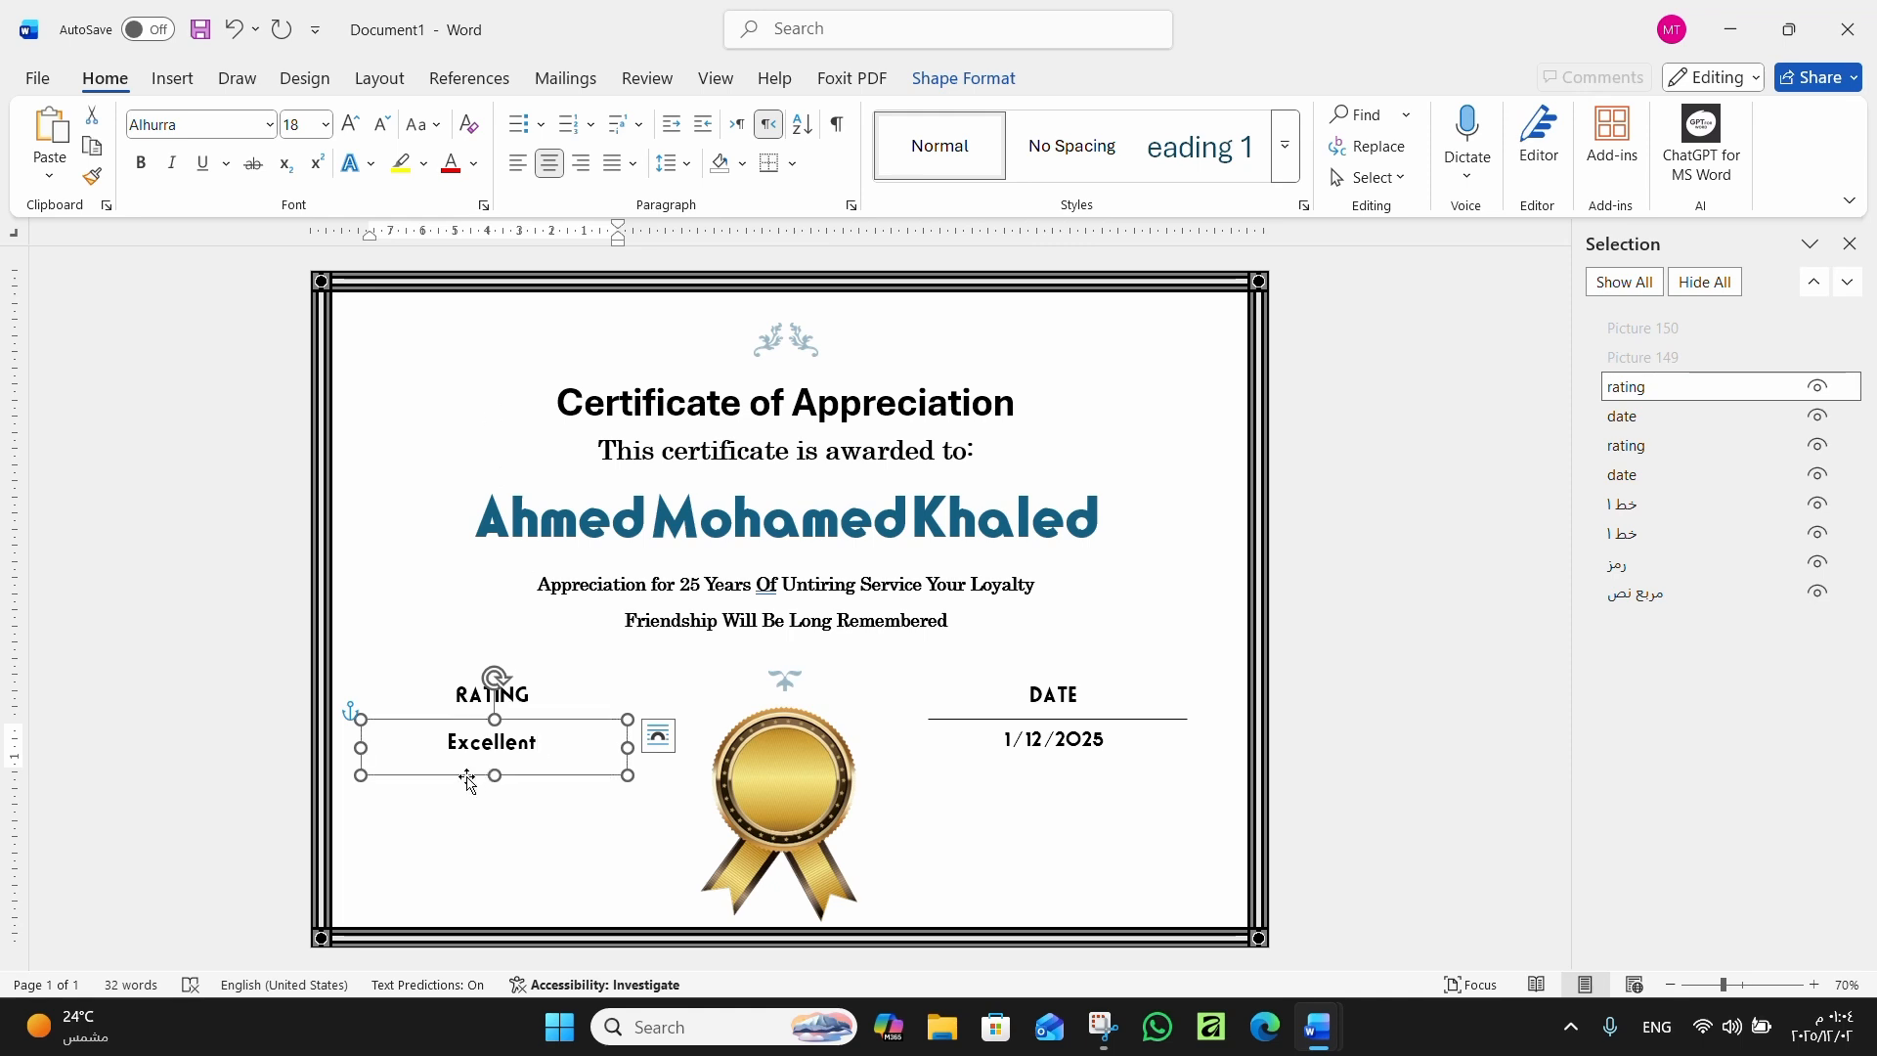
pyautogui.click(382, 130)
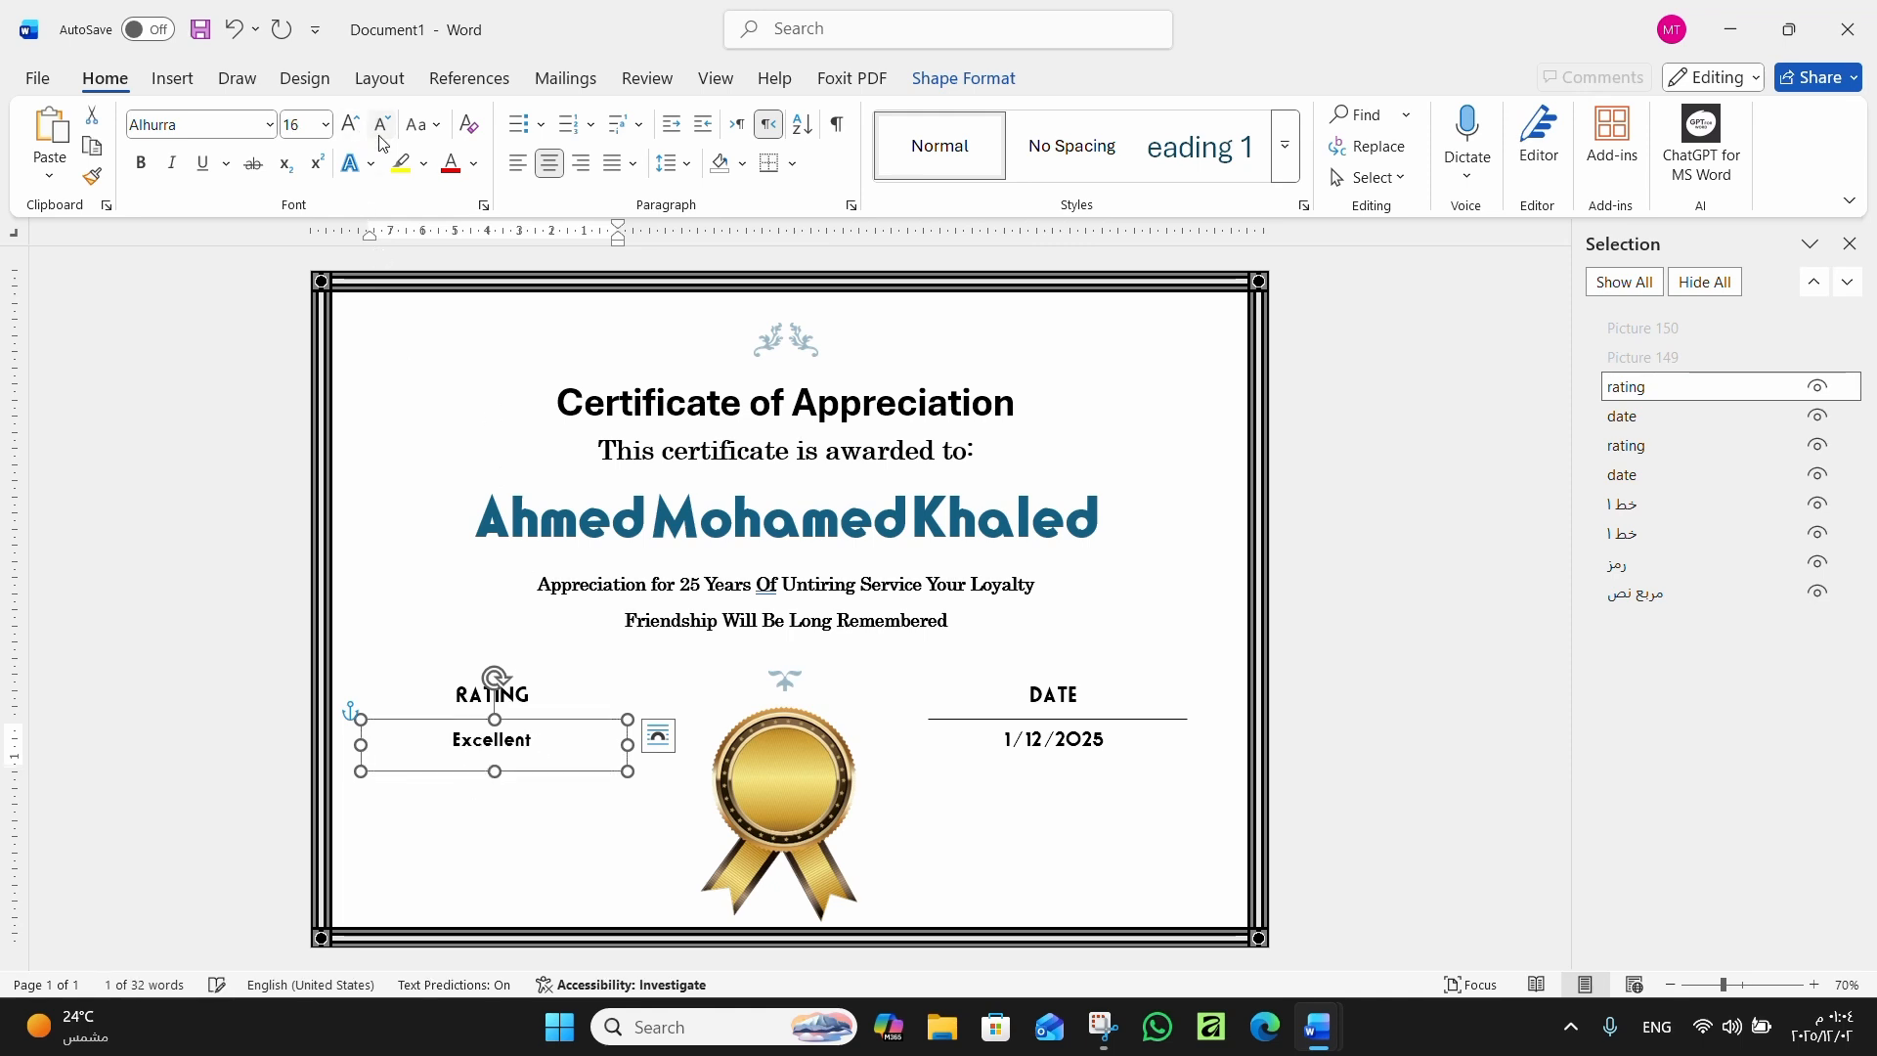
pyautogui.click(1076, 733)
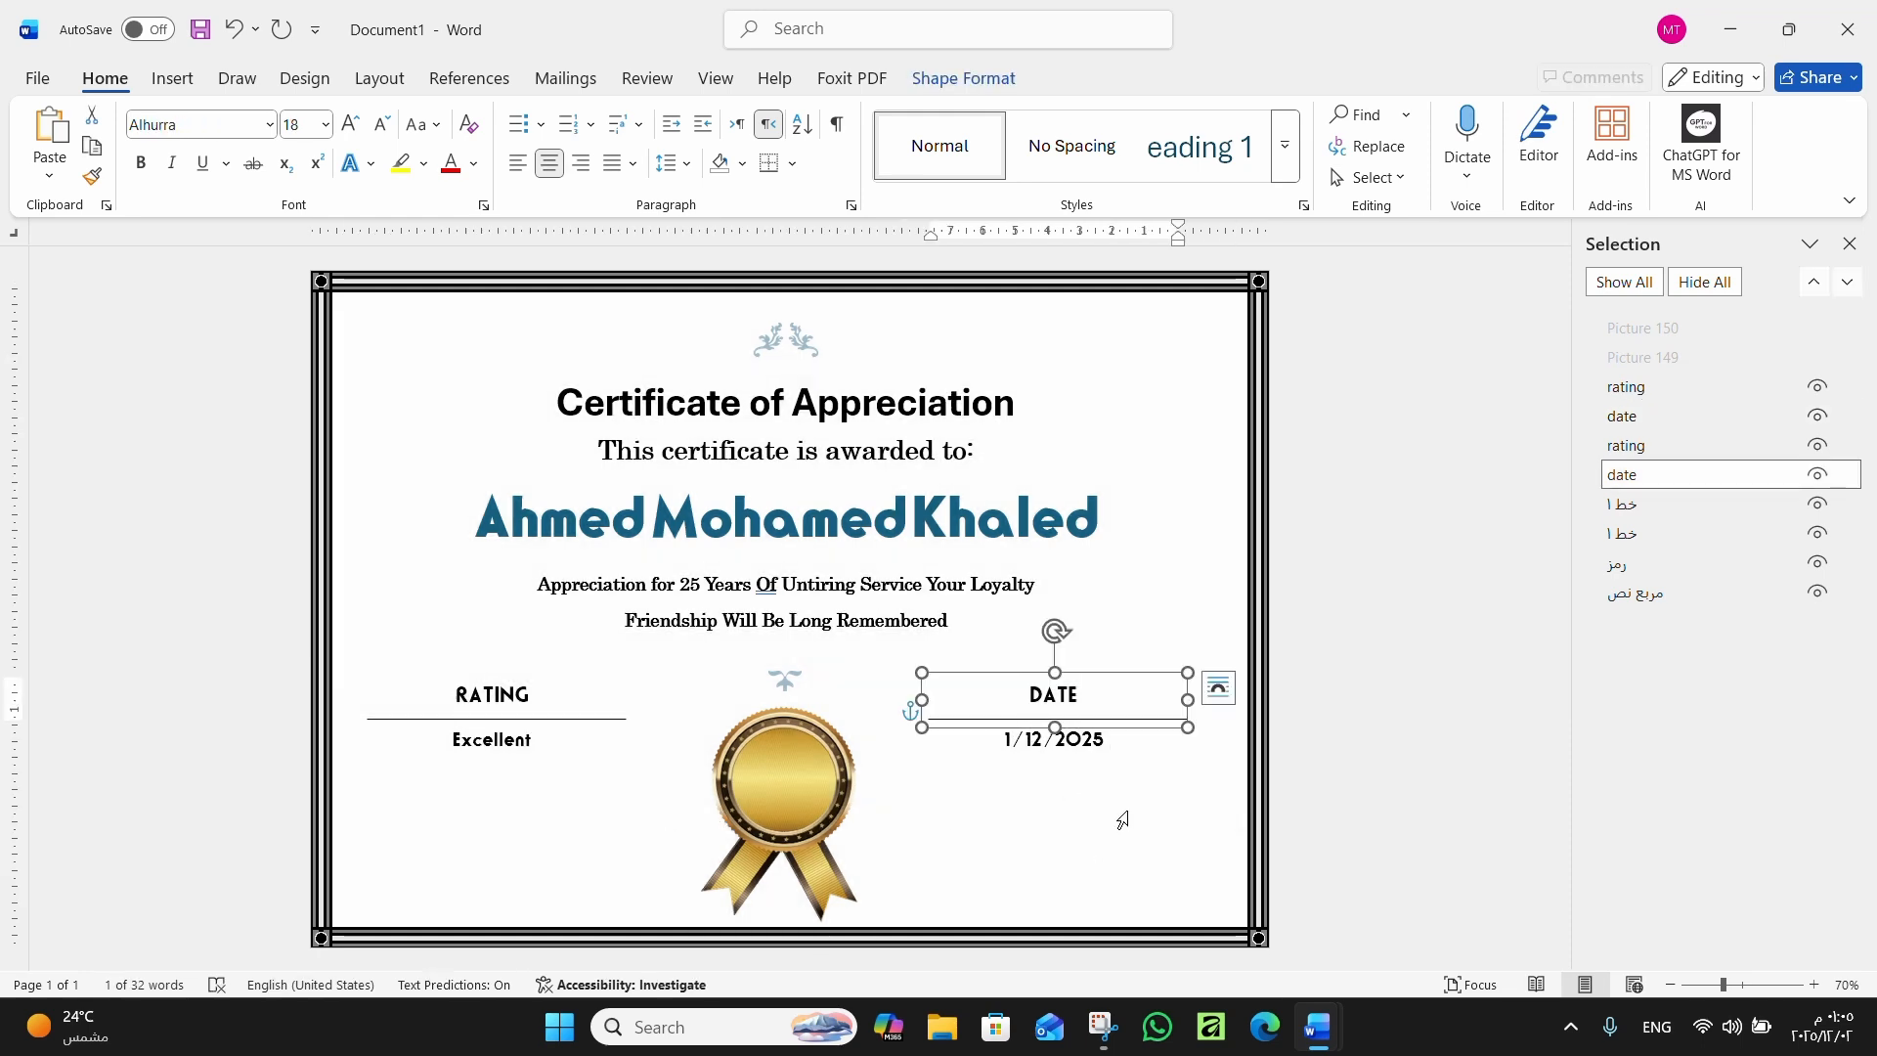
pyautogui.click(793, 402)
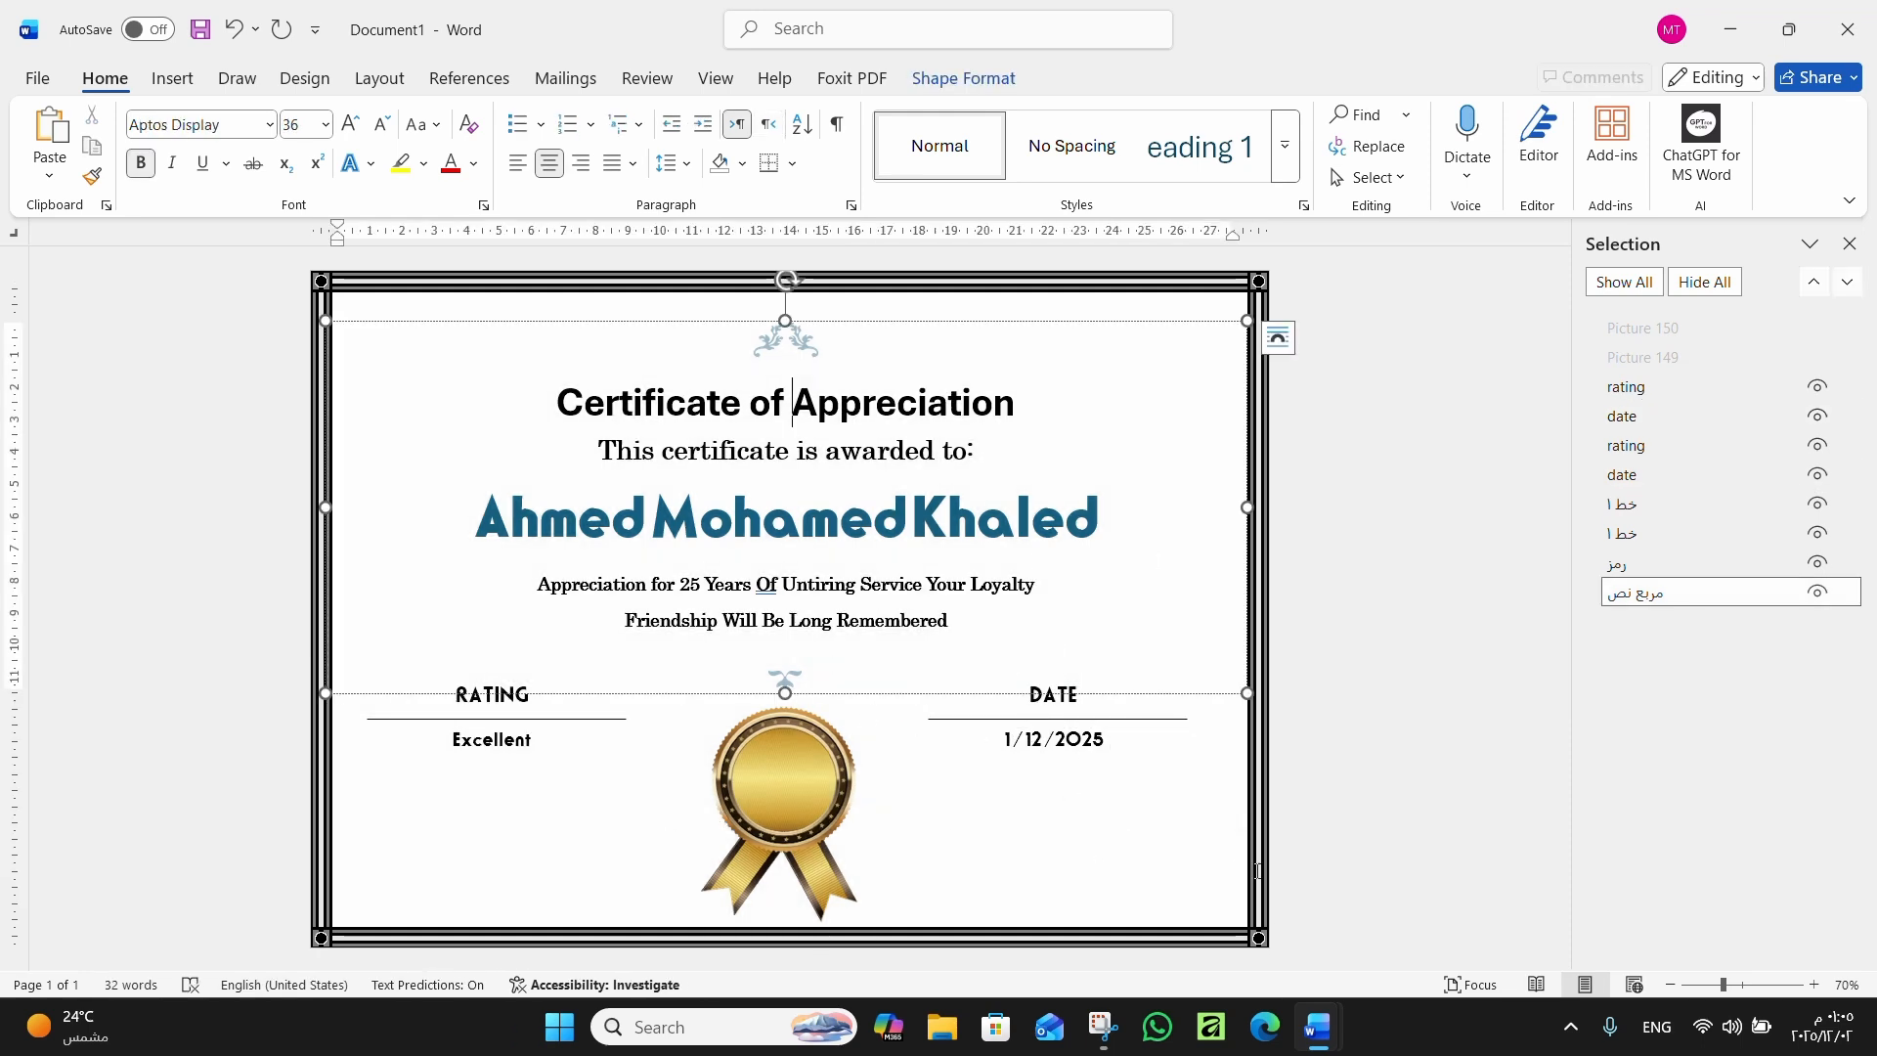
pyautogui.click(1038, 731)
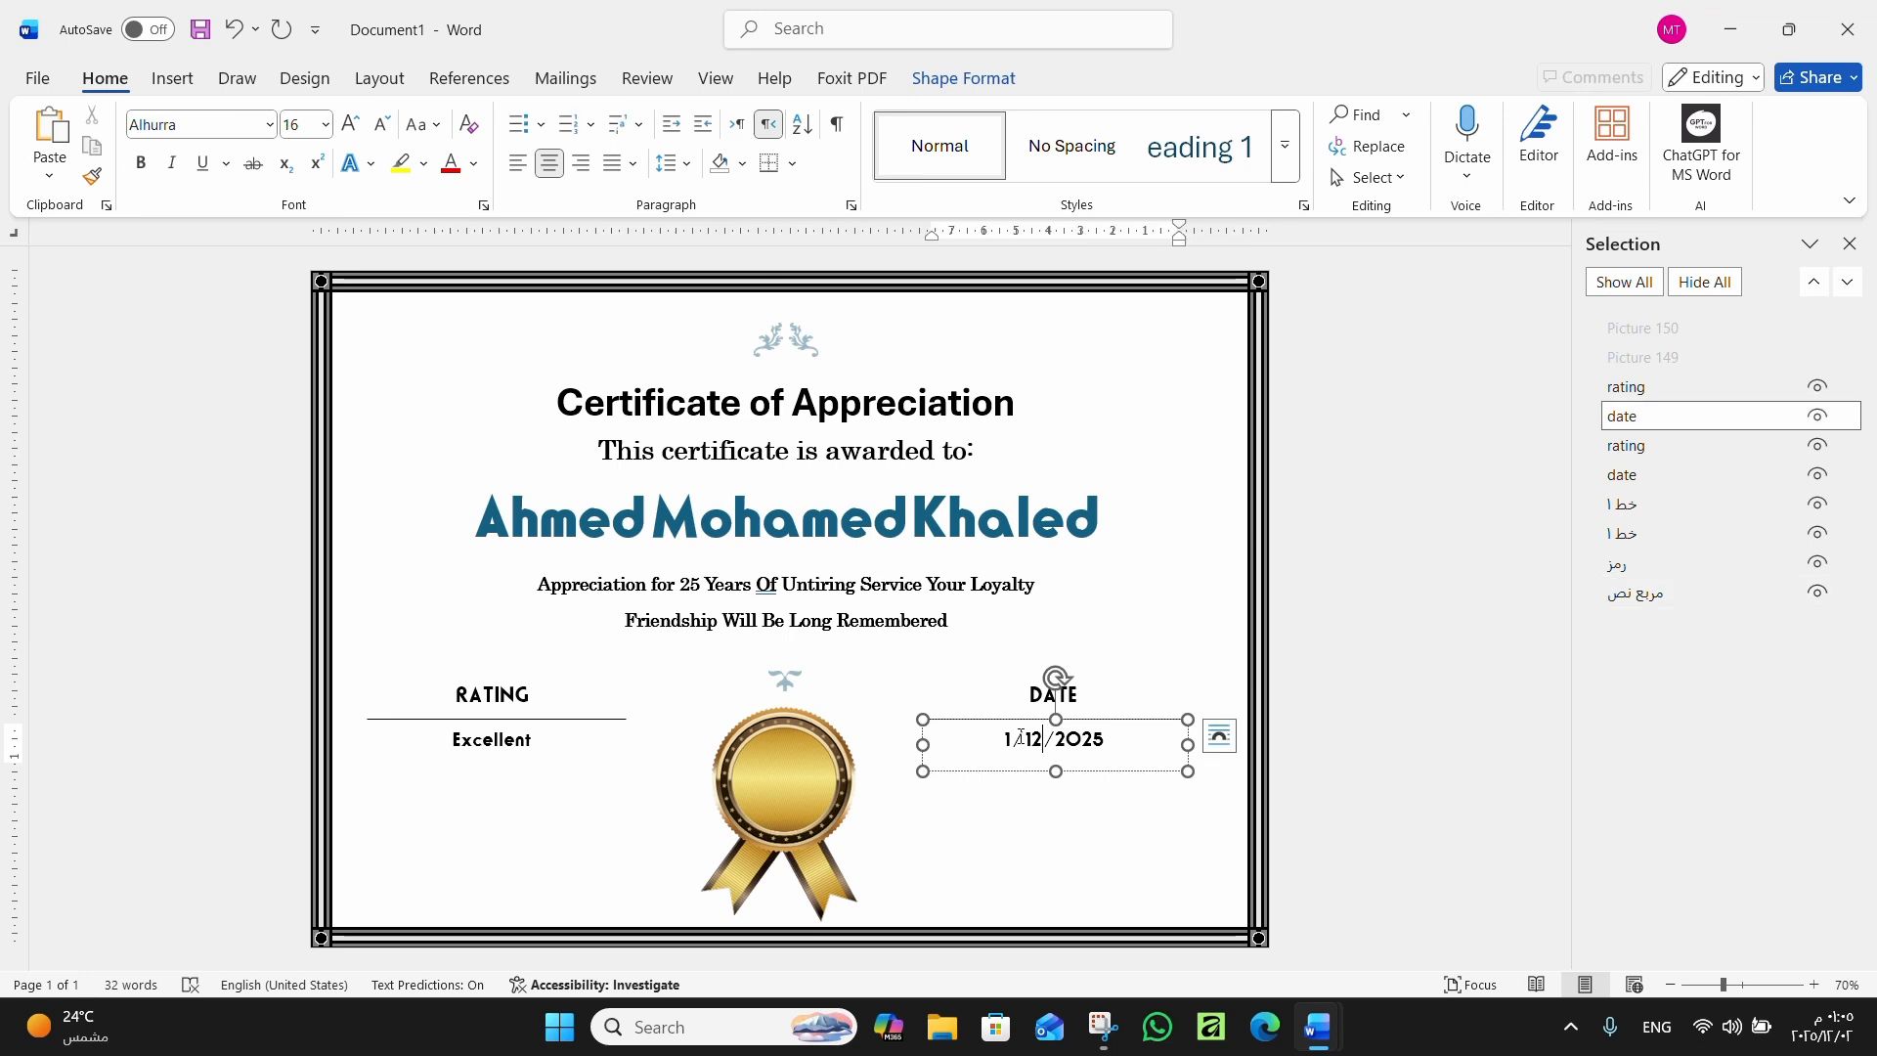
# Insert the academy shield emblem picture from the Desktop folder with the text cursor inside the Excellent text box
pyautogui.click(476, 743)
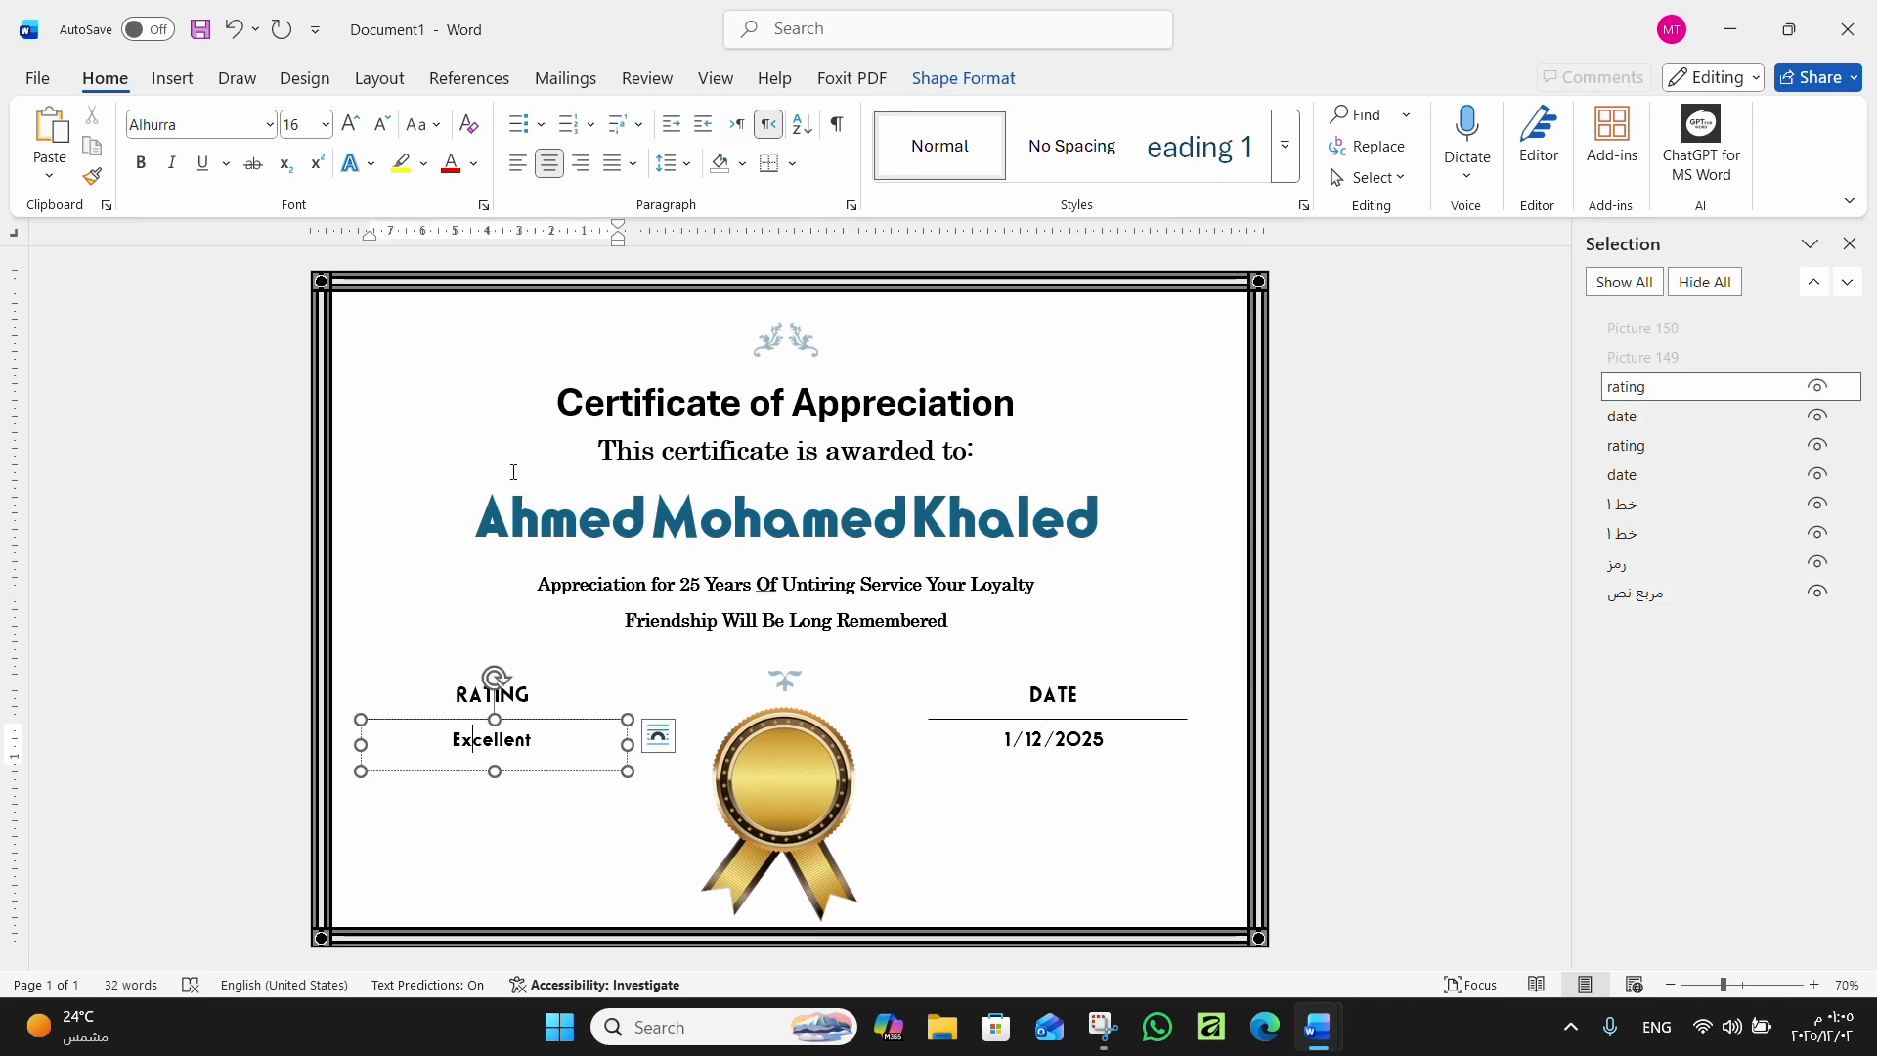
pyautogui.click(178, 77)
pyautogui.click(354, 151)
pyautogui.click(298, 181)
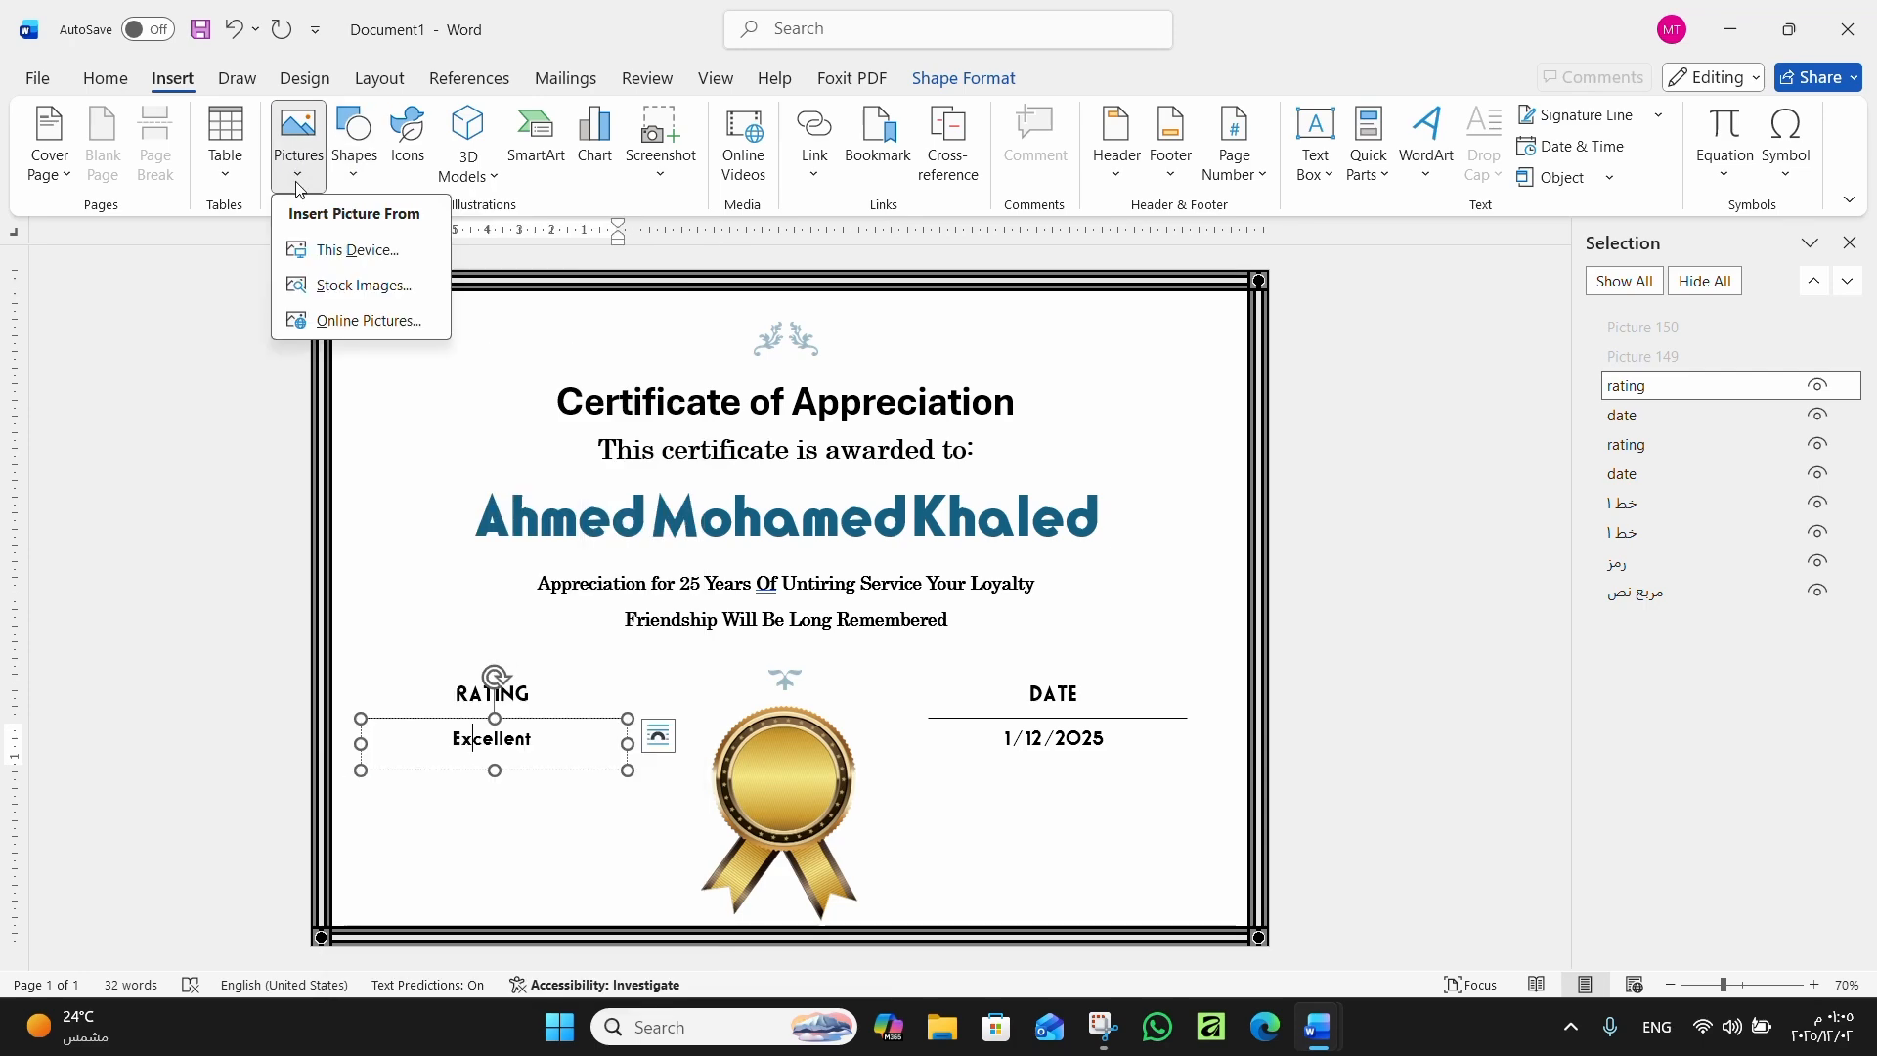
pyautogui.click(333, 250)
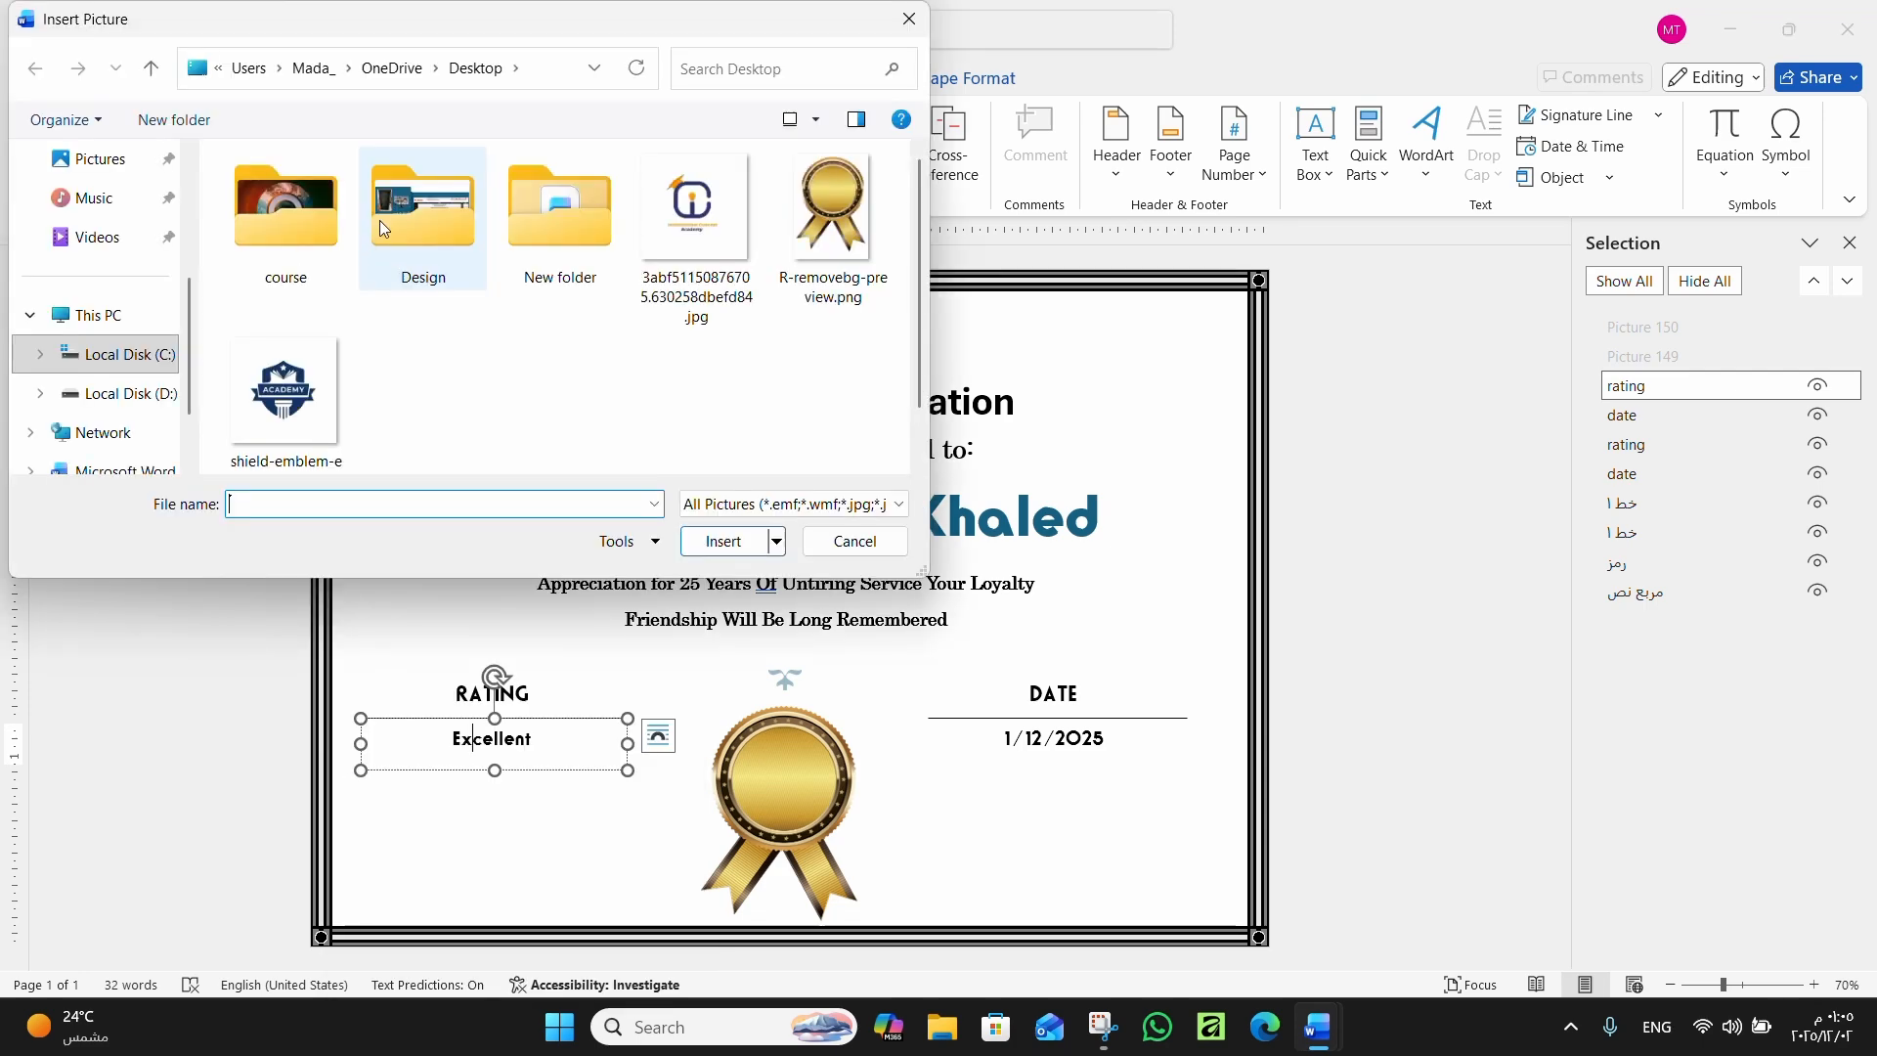
pyautogui.doubleClick(283, 391)
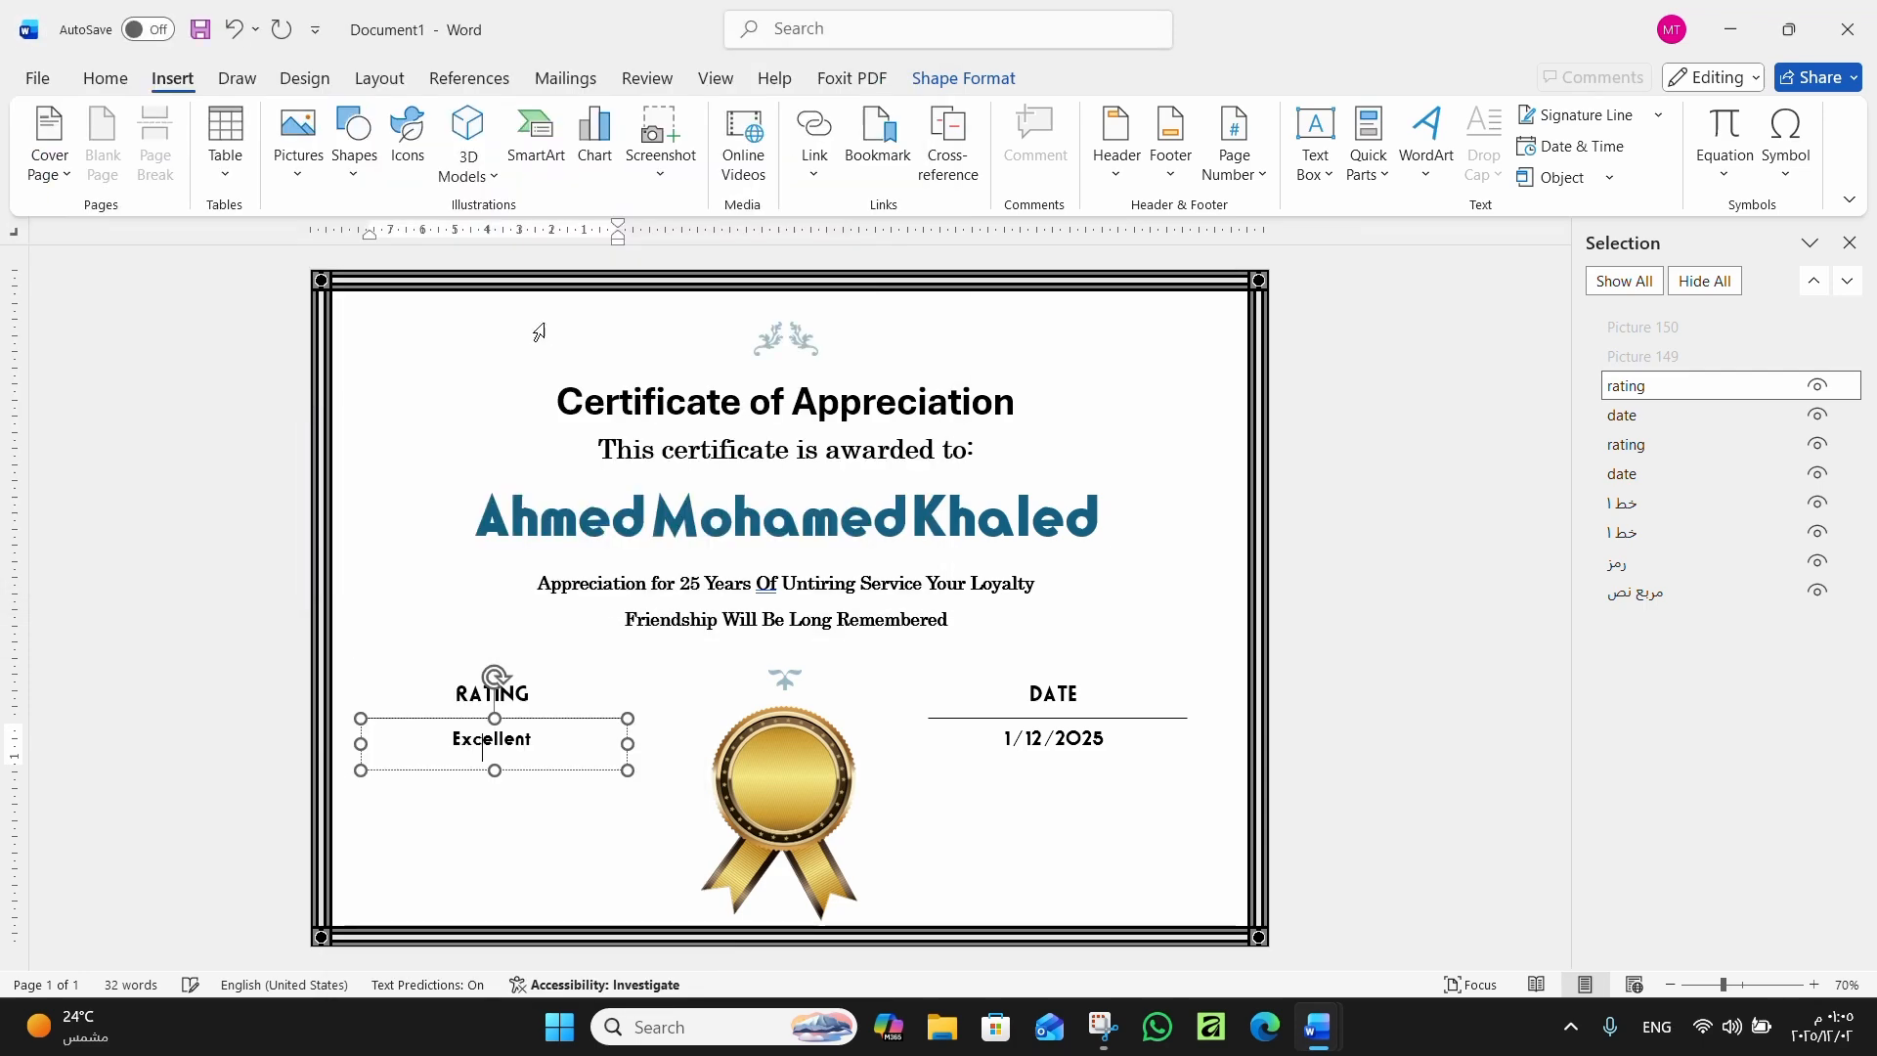
pyautogui.rightClick(539, 800)
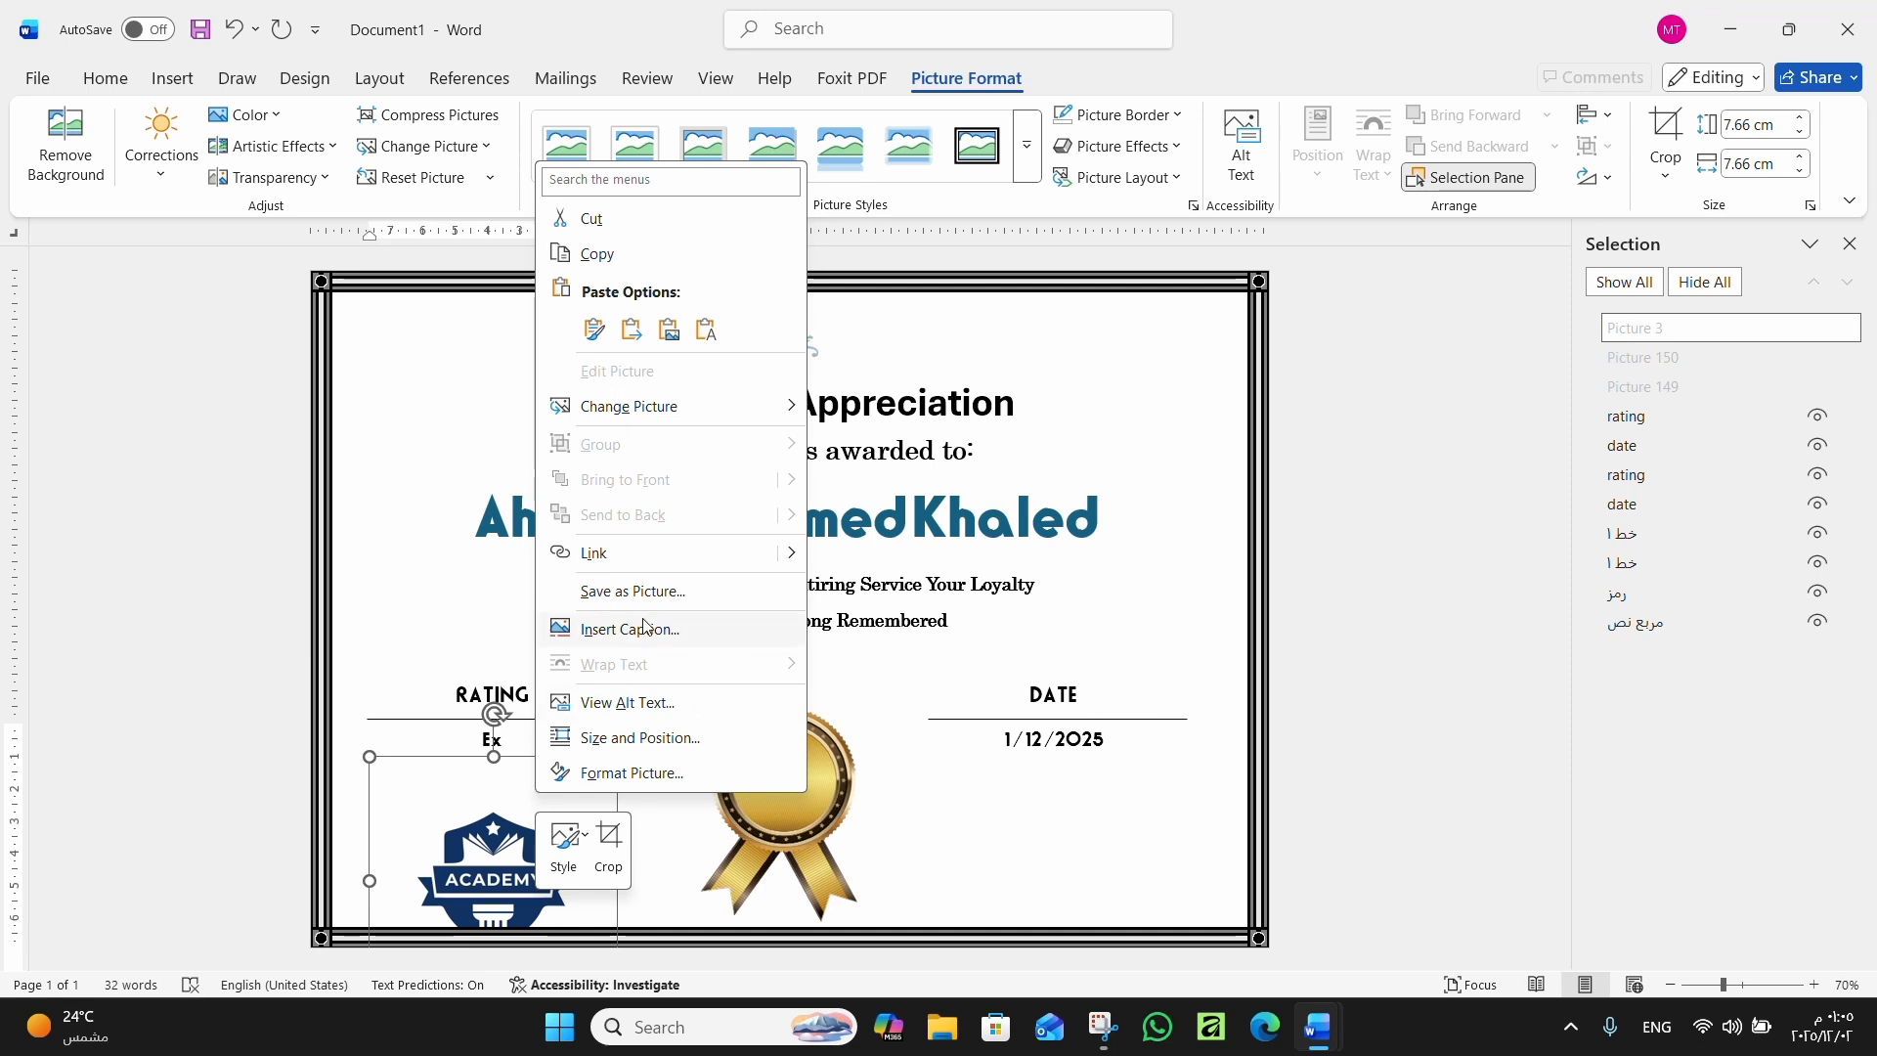
pyautogui.click(540, 808)
pyautogui.moveTo(479, 849); pyautogui.dragTo(601, 909)
pyautogui.rightClick(550, 861)
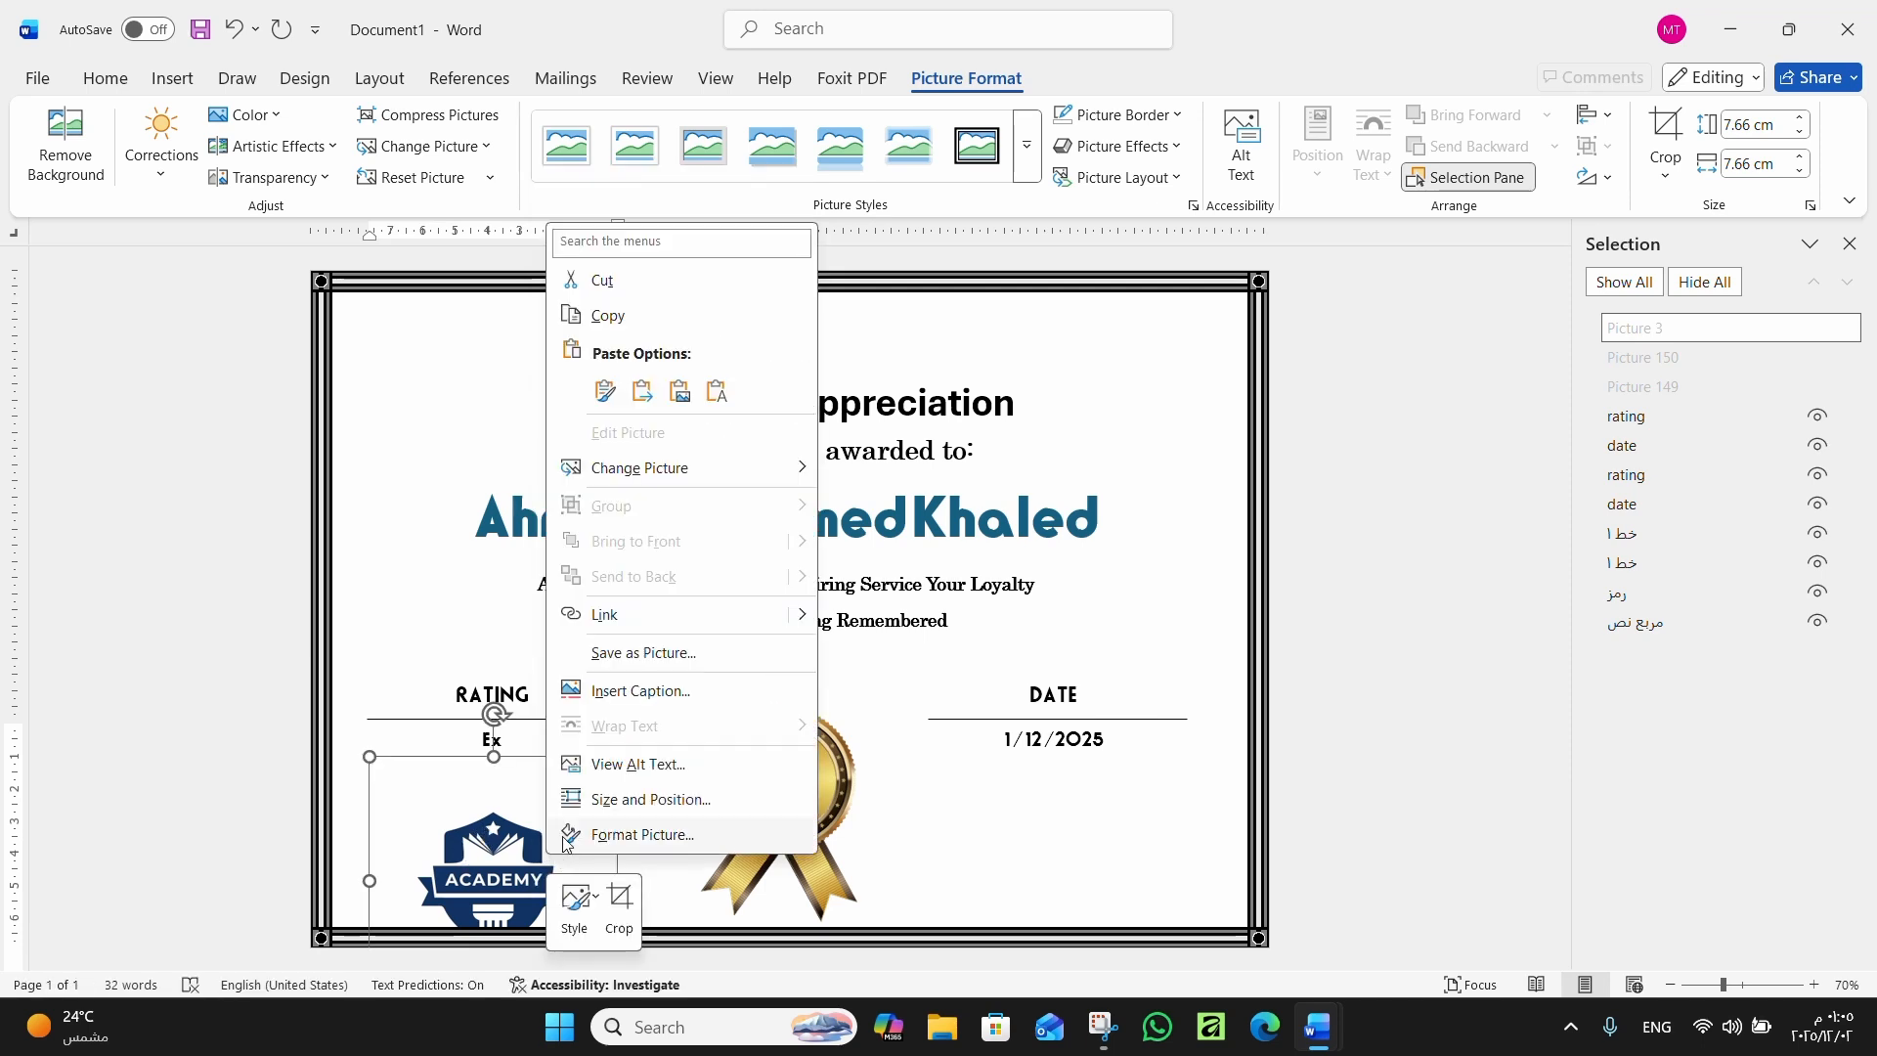
pyautogui.click(517, 873)
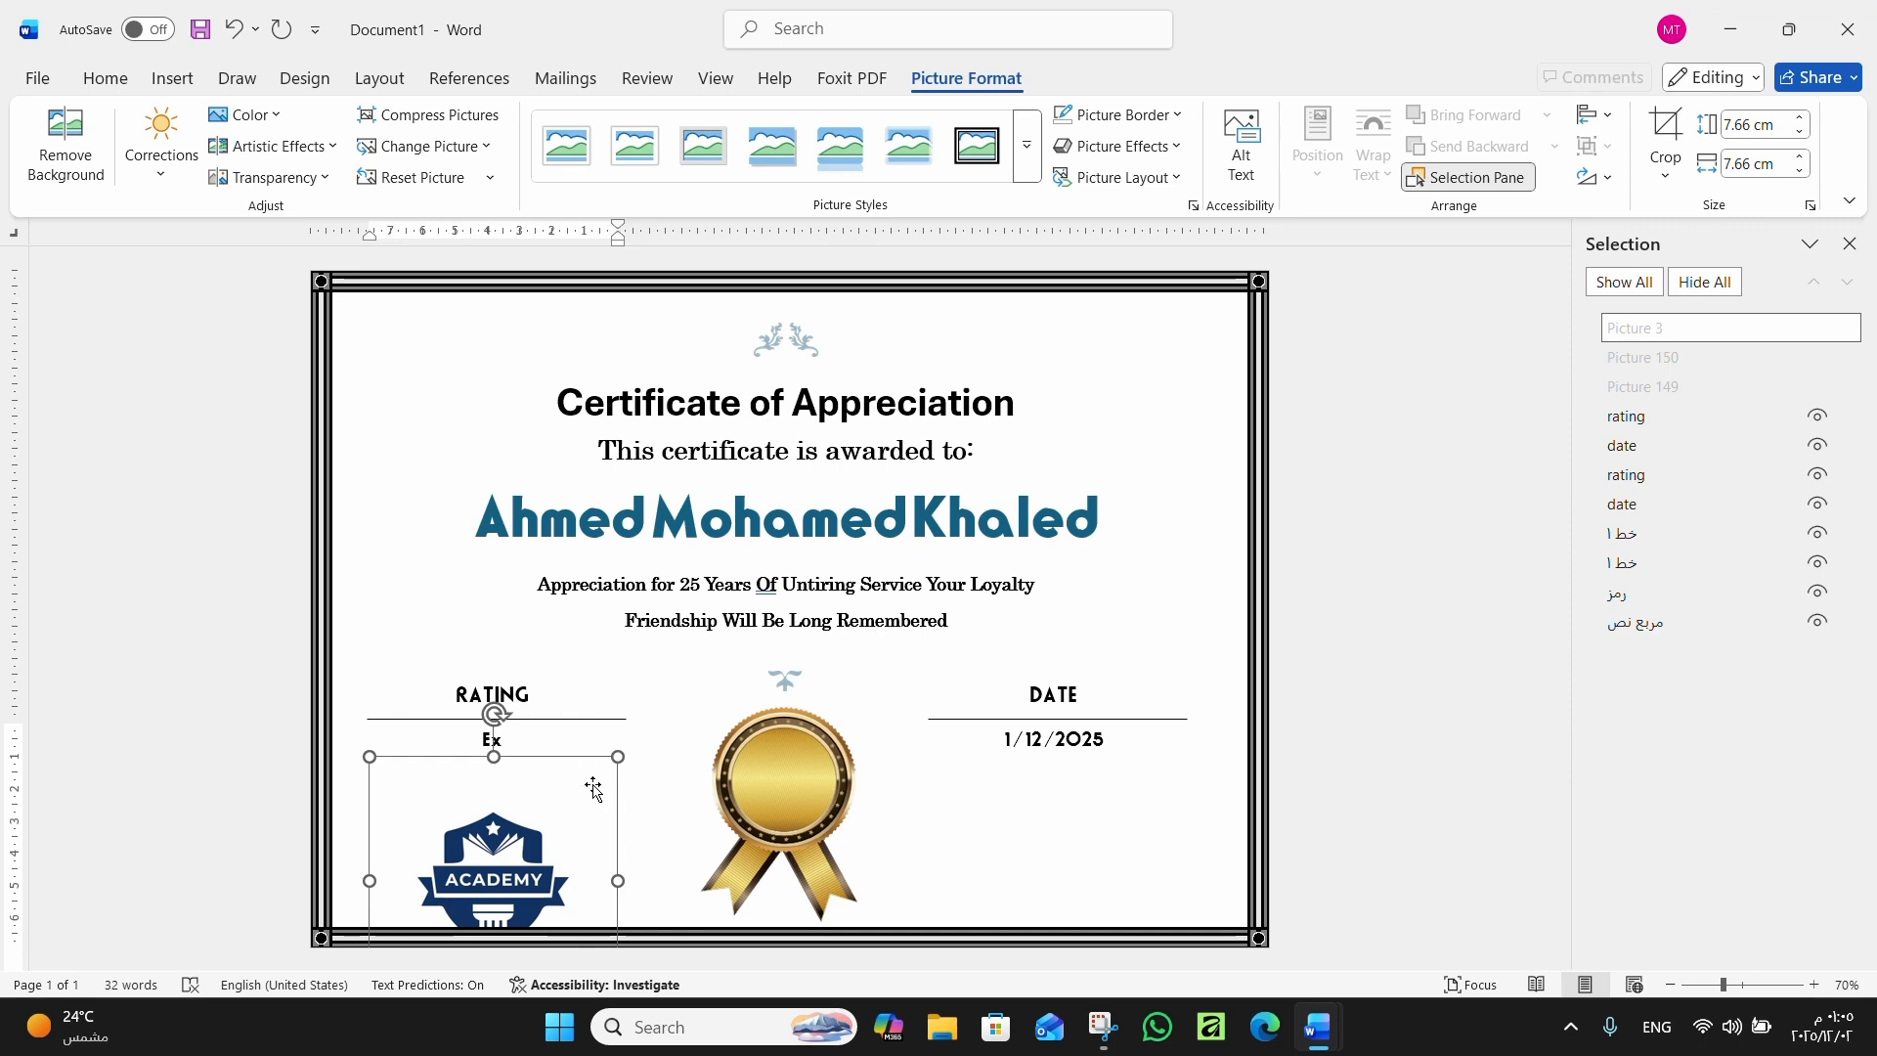
# Shrink the academy emblem to 3.79 cm square and cut it out of the Excellent text box
pyautogui.moveTo(618, 756); pyautogui.dragTo(474, 887)
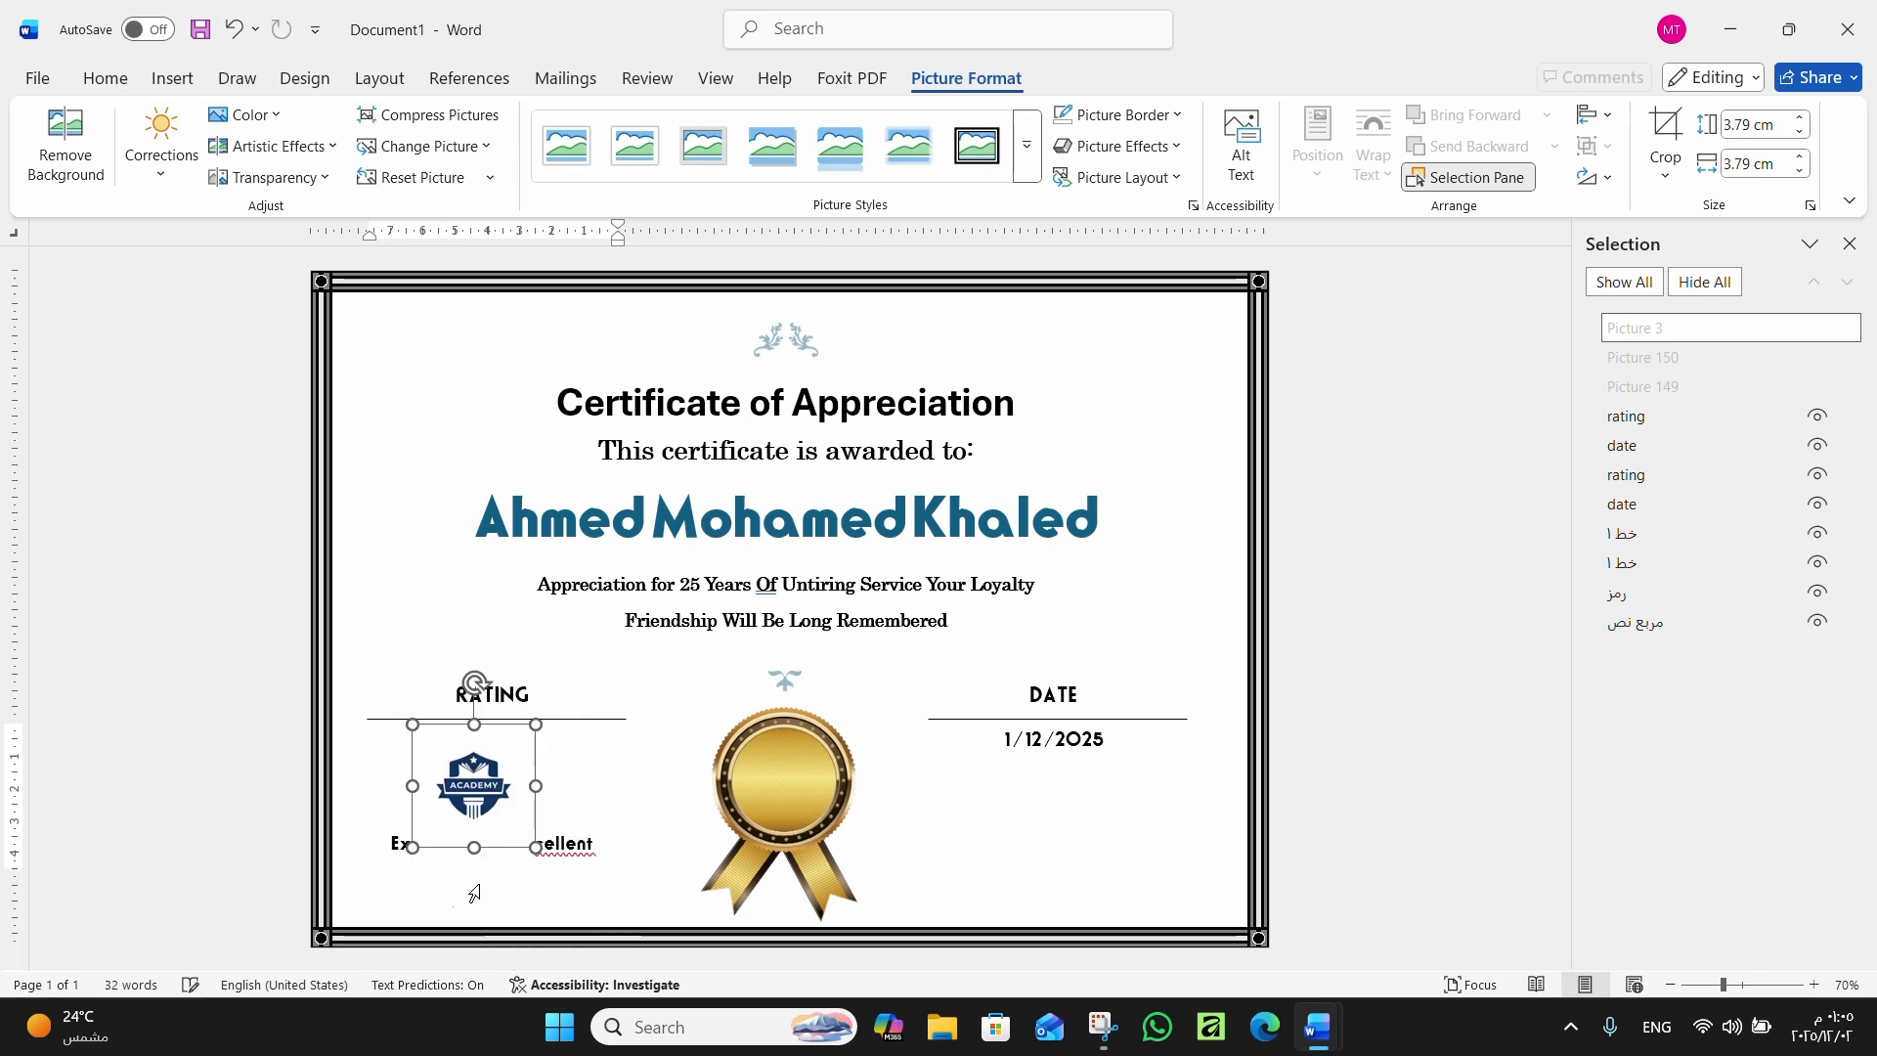
pyautogui.rightClick(459, 791)
pyautogui.press('Escape')
pyautogui.moveTo(454, 790); pyautogui.dragTo(607, 847)
pyautogui.rightClick(557, 777)
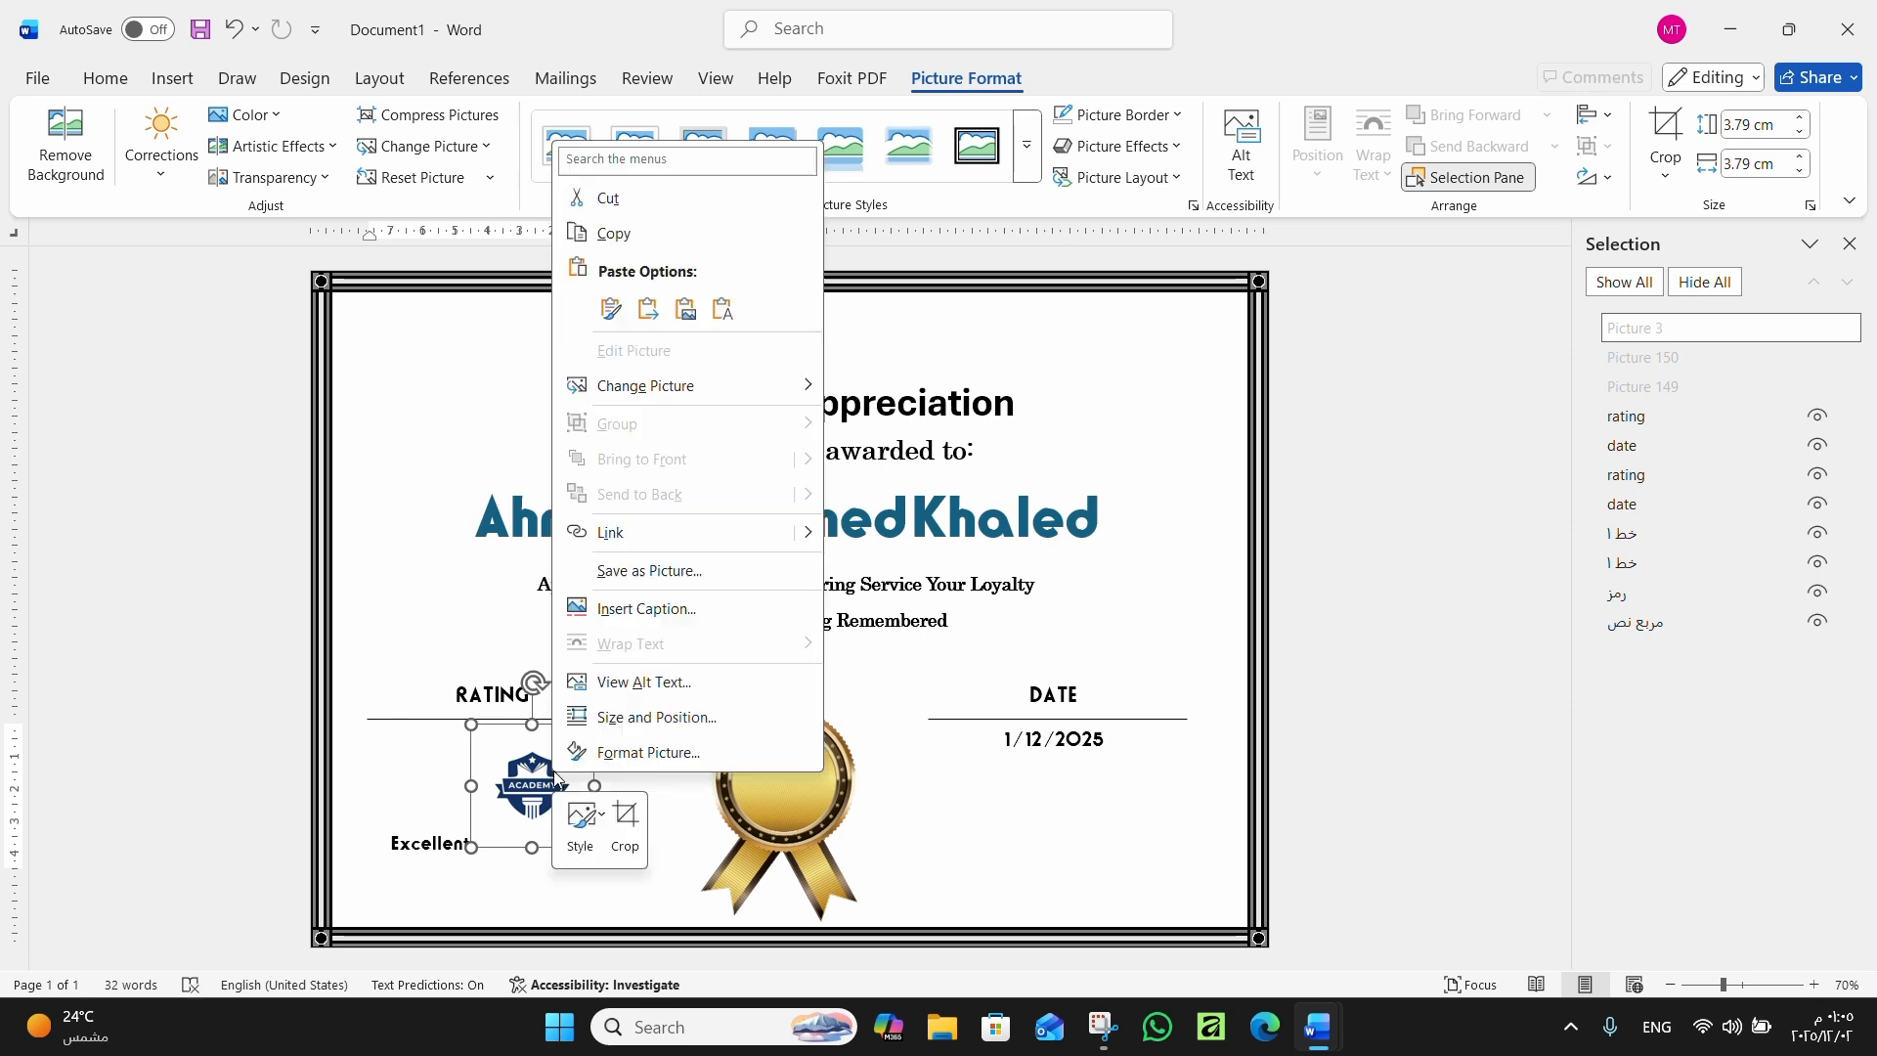
pyautogui.click(528, 771)
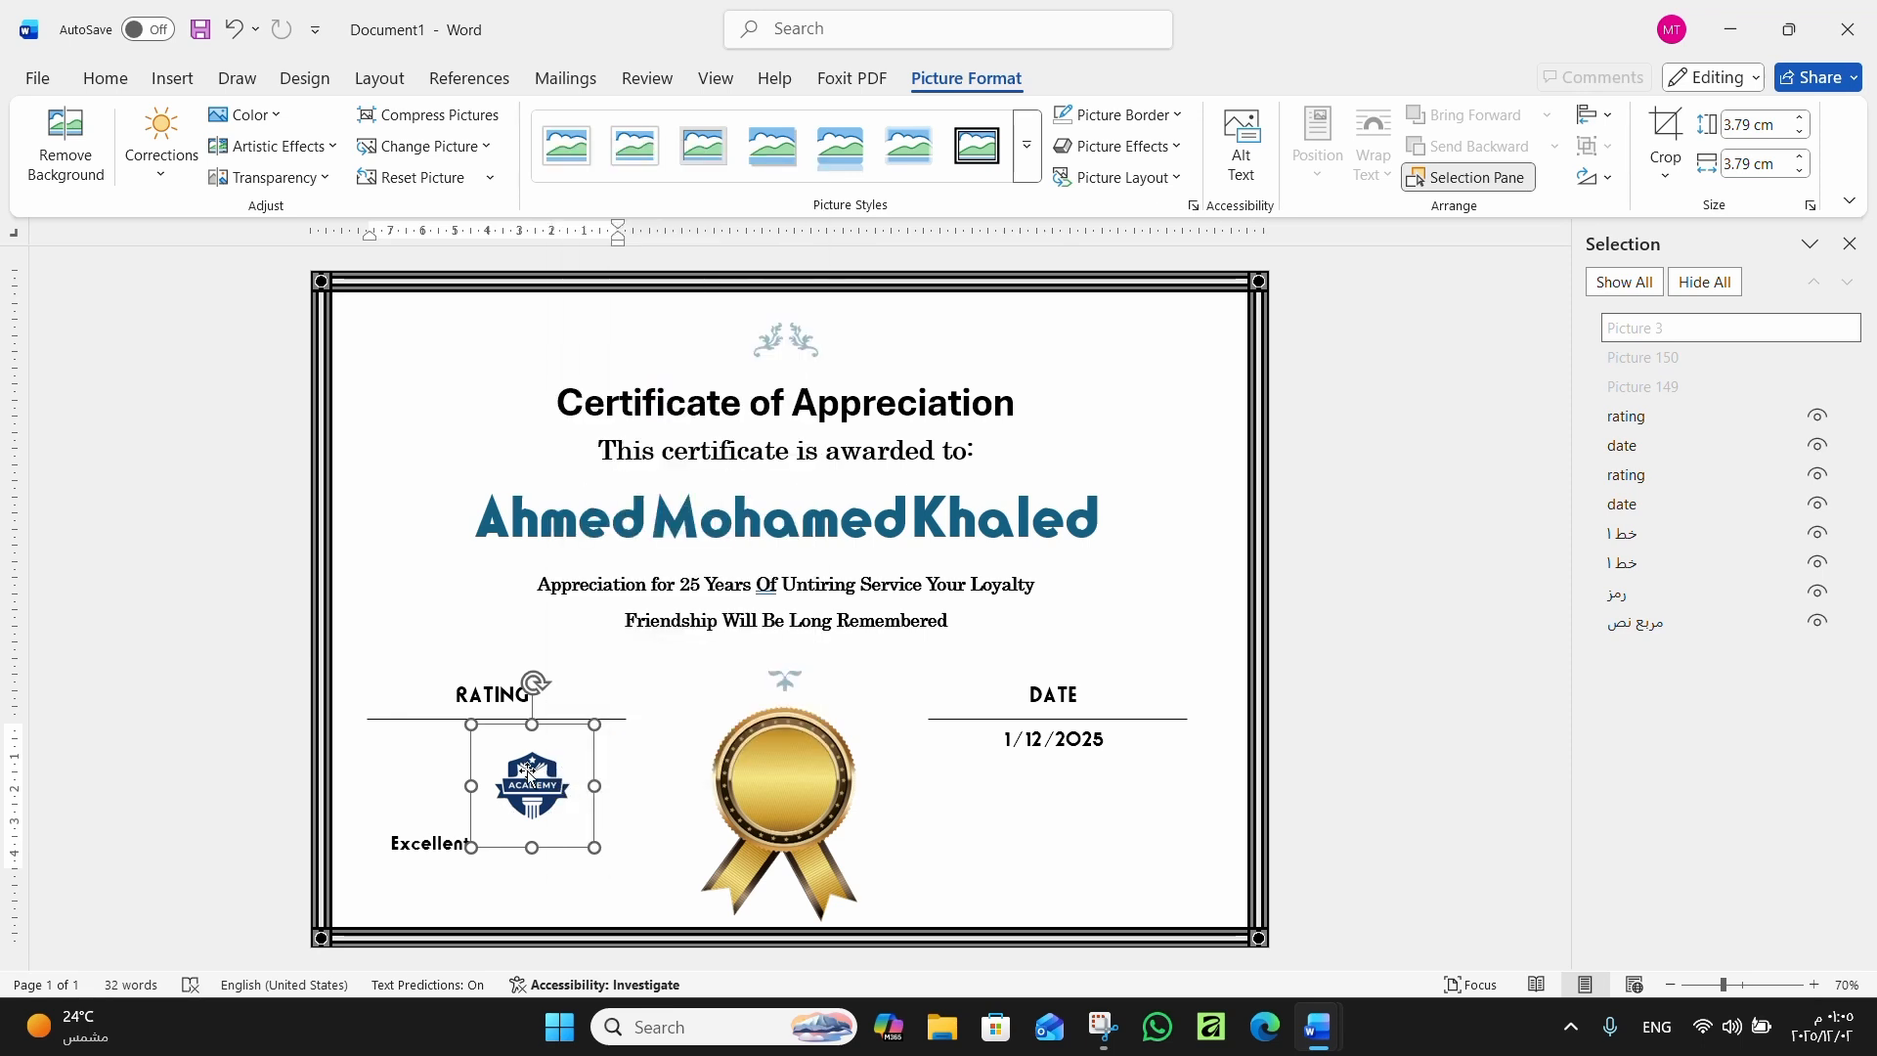
pyautogui.hotkey('ctrl', 'x')
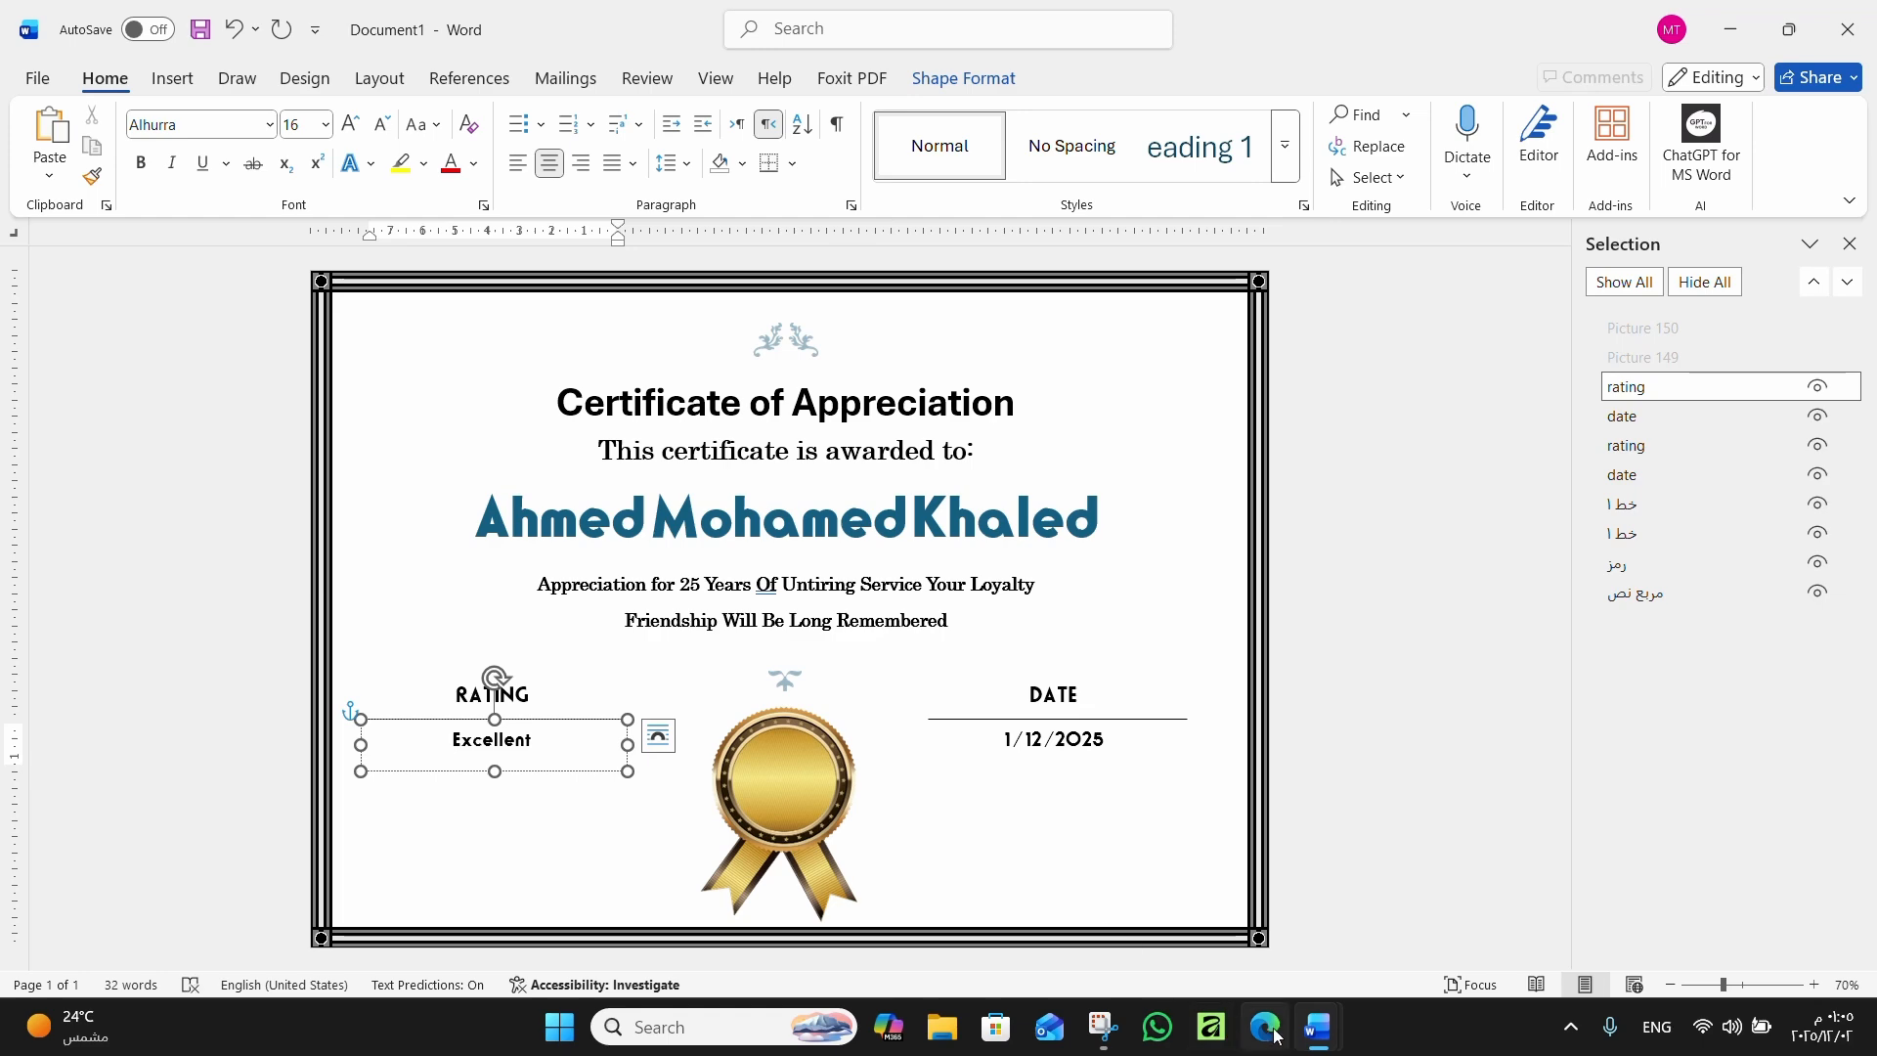
# Copy the academy emblem from the finished certificate شهادة تقدير.docx and return to Document1
pyautogui.moveTo(1317, 1026)
pyautogui.click(1236, 895)
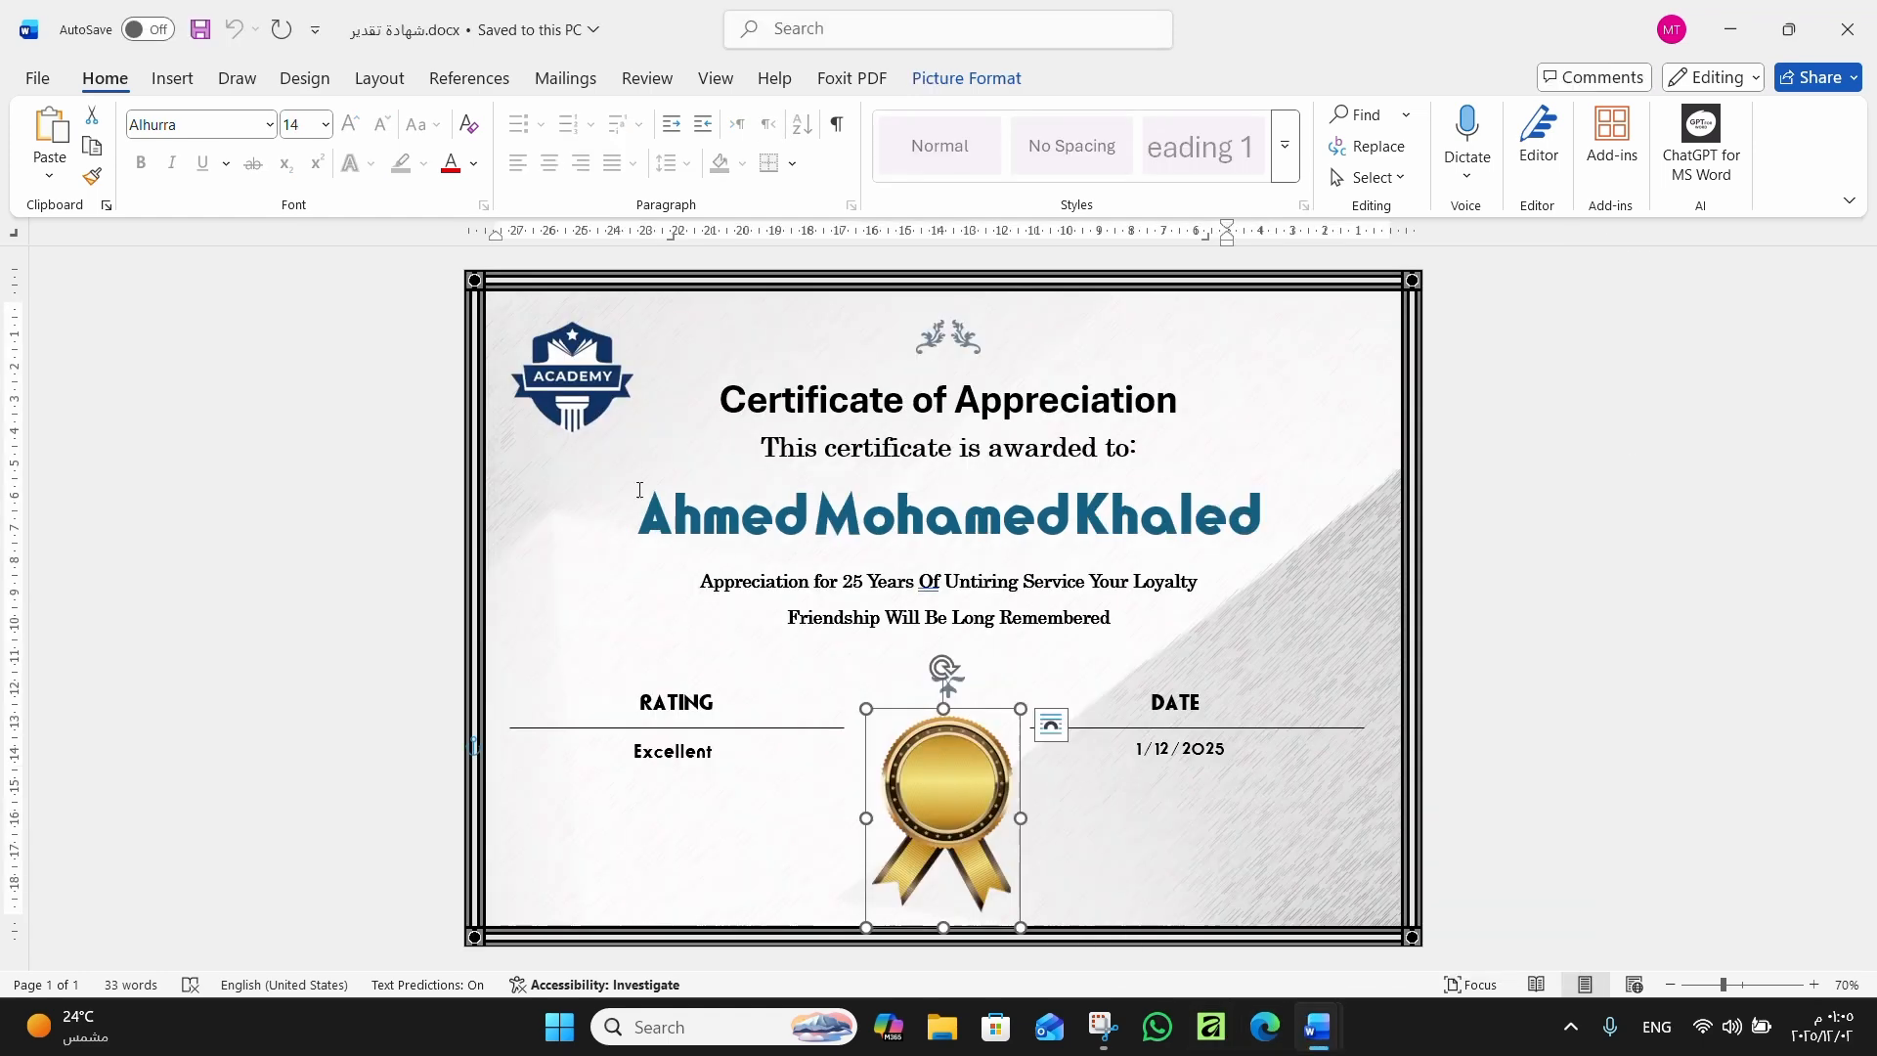
pyautogui.click(567, 383)
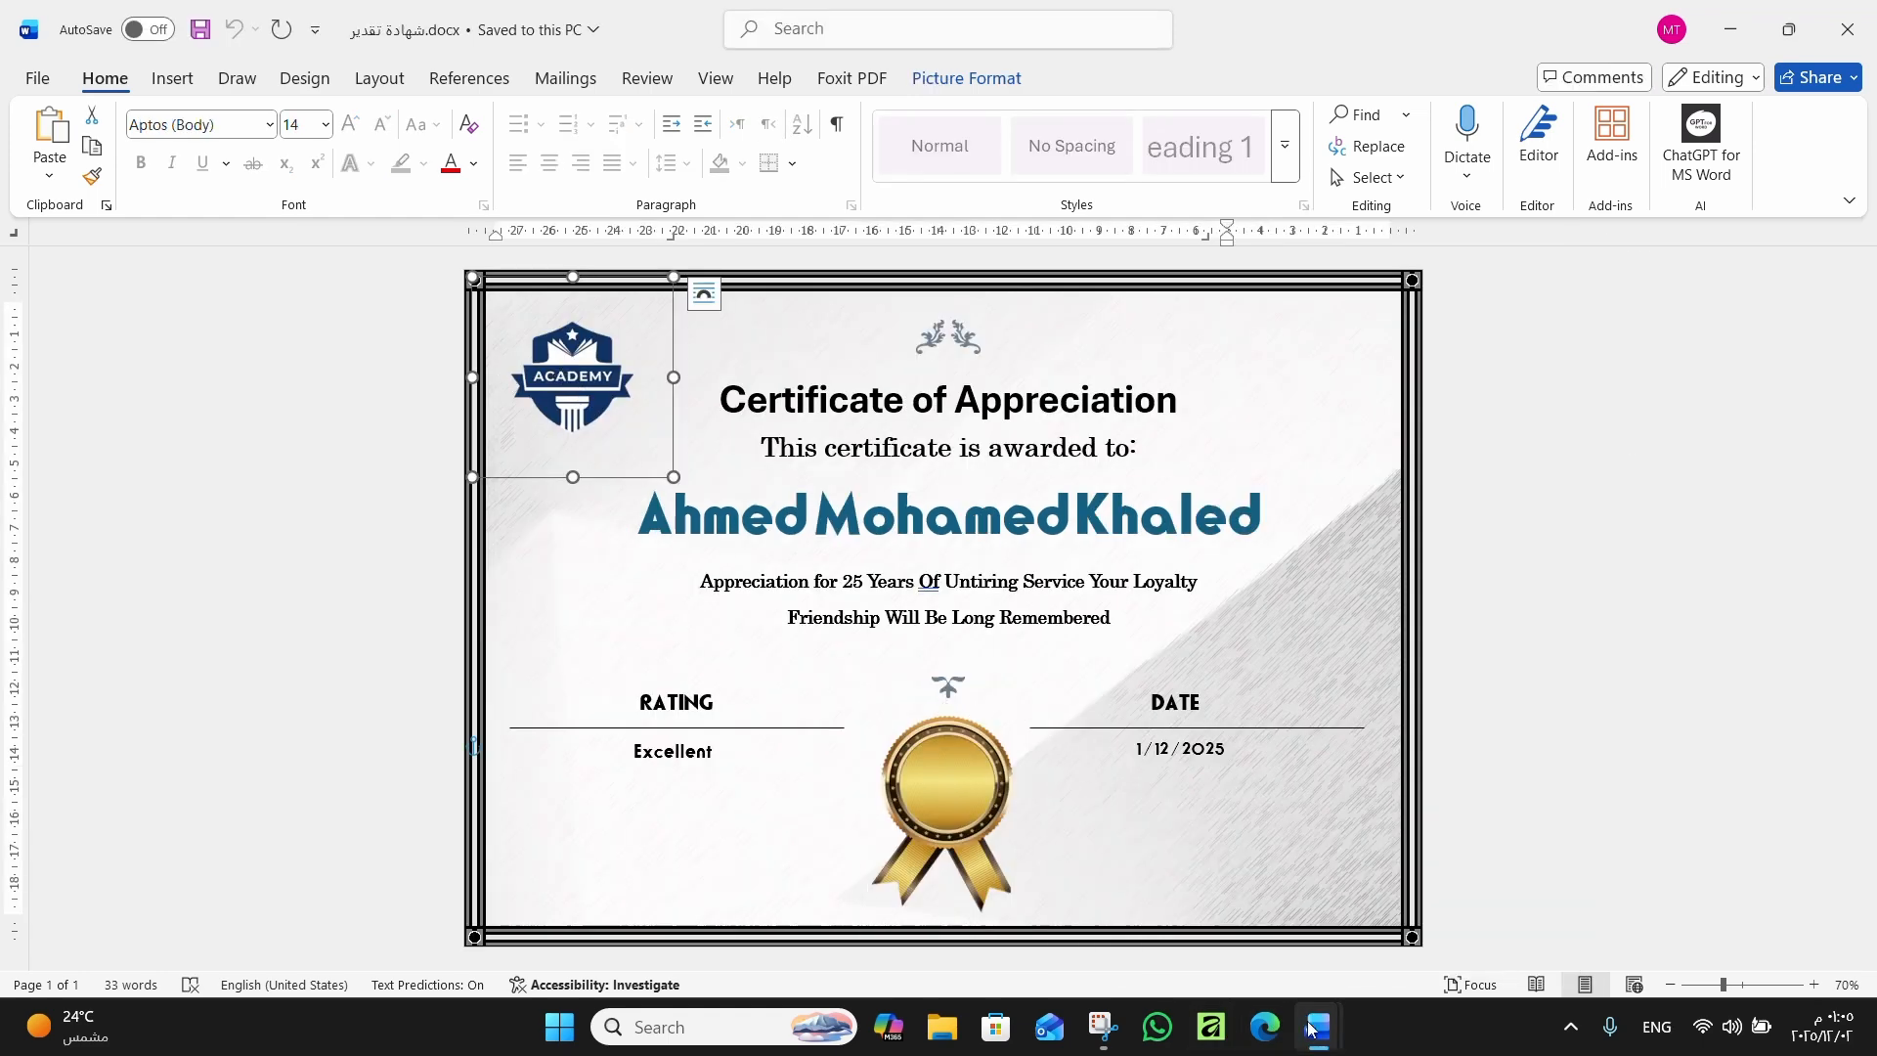
pyautogui.moveTo(1316, 1026)
pyautogui.click(1422, 894)
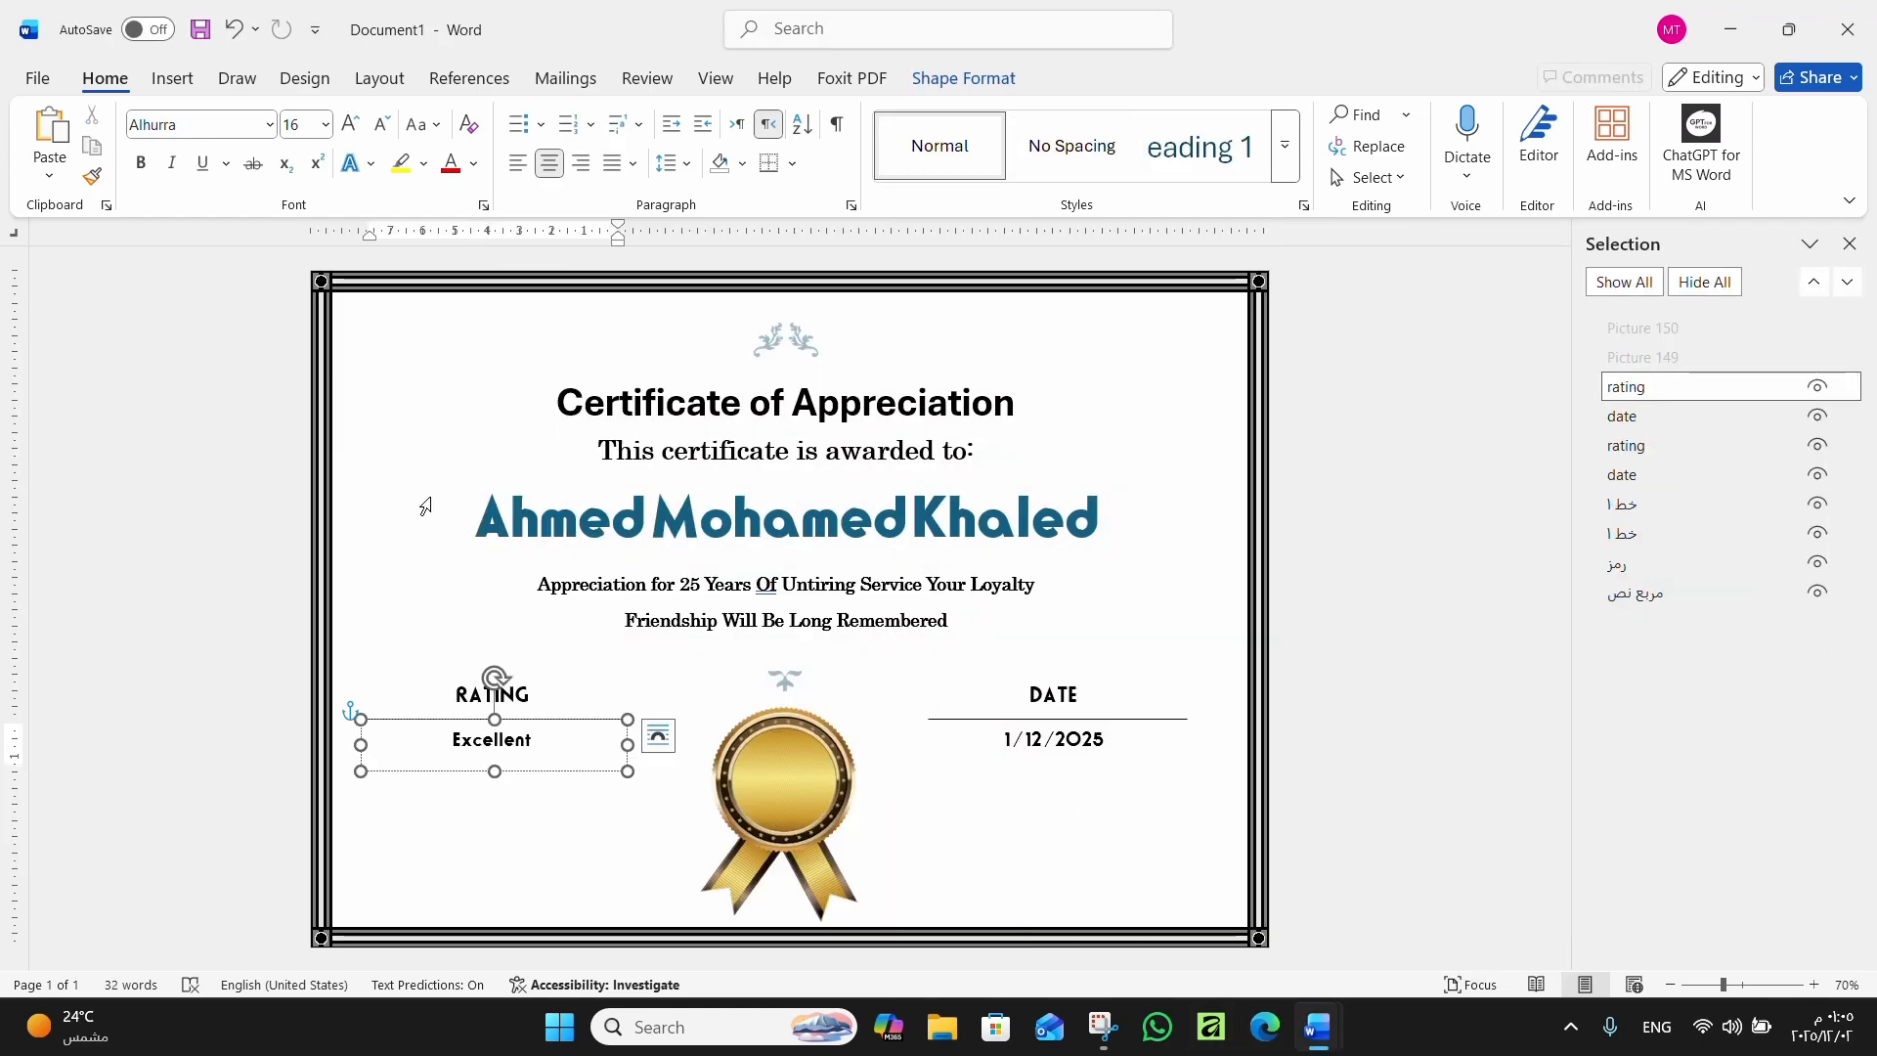
# Try to paste the copied emblem into the certificate title's text box, and undo the paste
pyautogui.click(449, 406)
pyautogui.hotkey('ctrl', 'v')
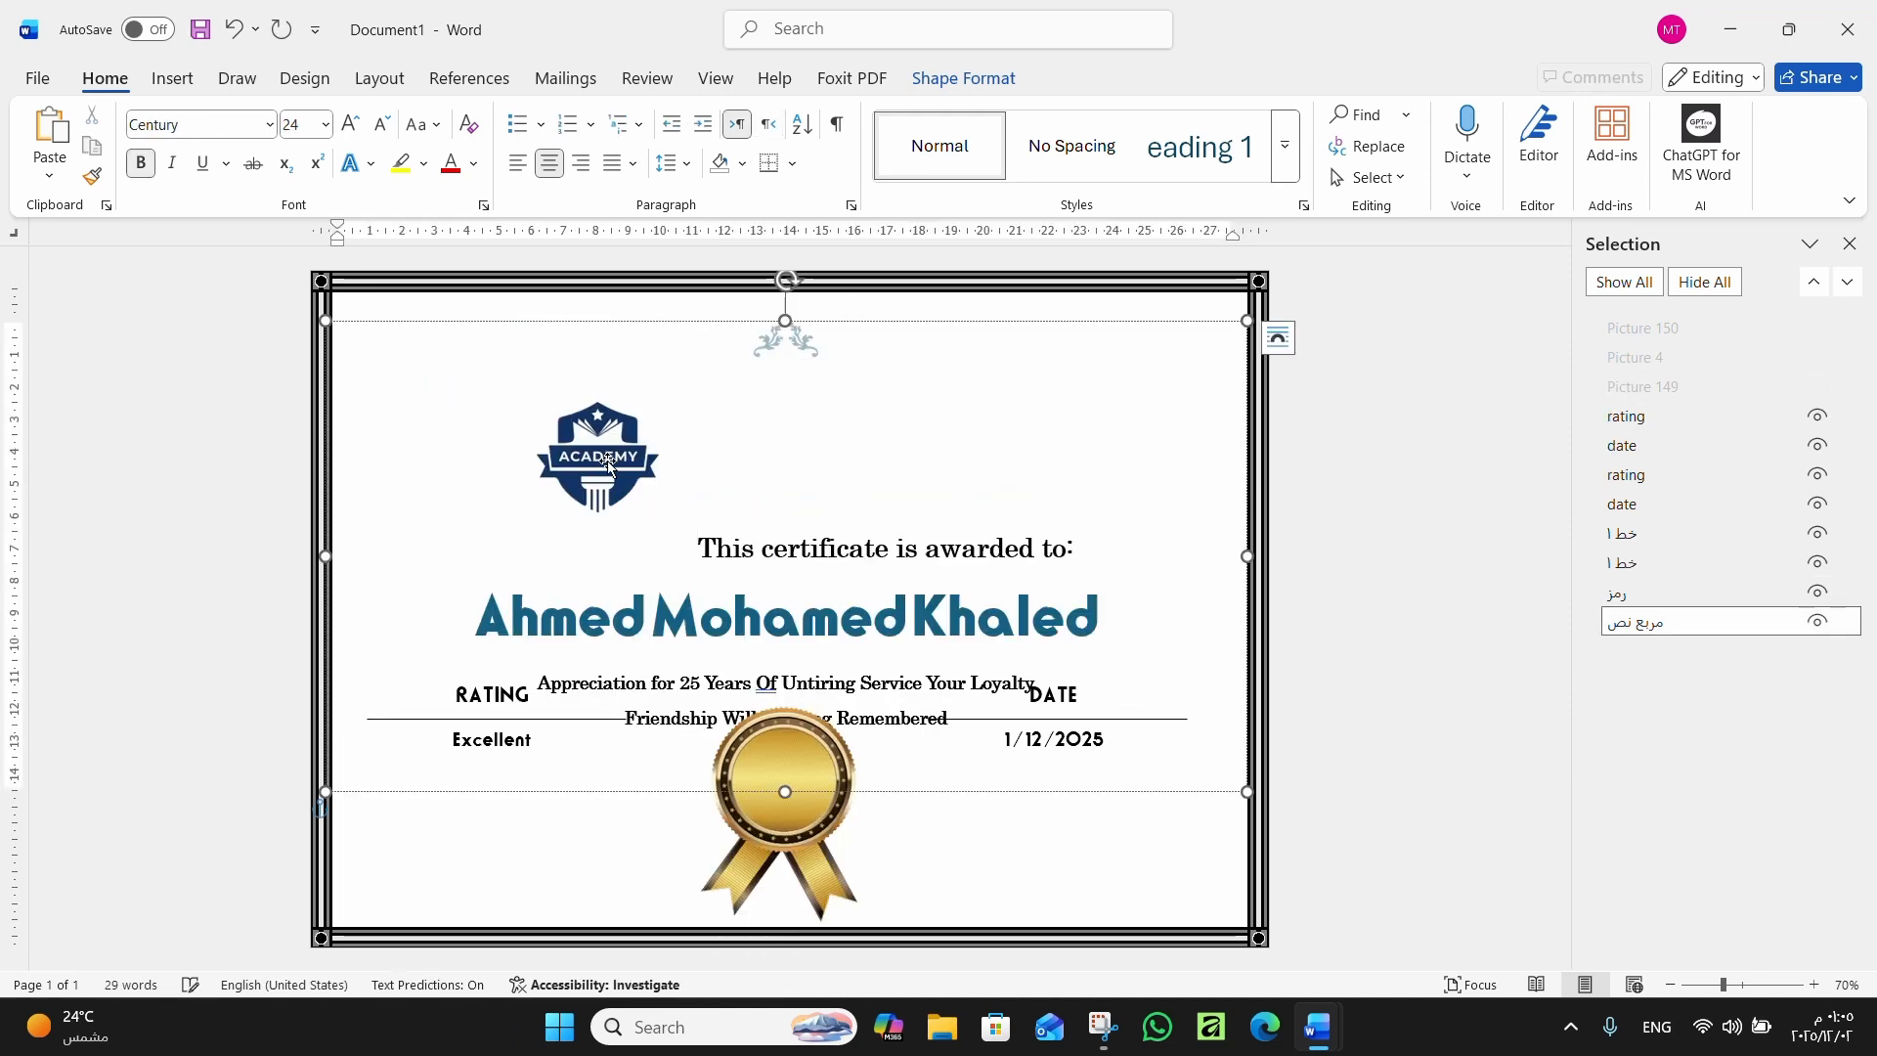
pyautogui.rightClick(607, 461)
pyautogui.click(608, 467)
pyautogui.rightClick(609, 471)
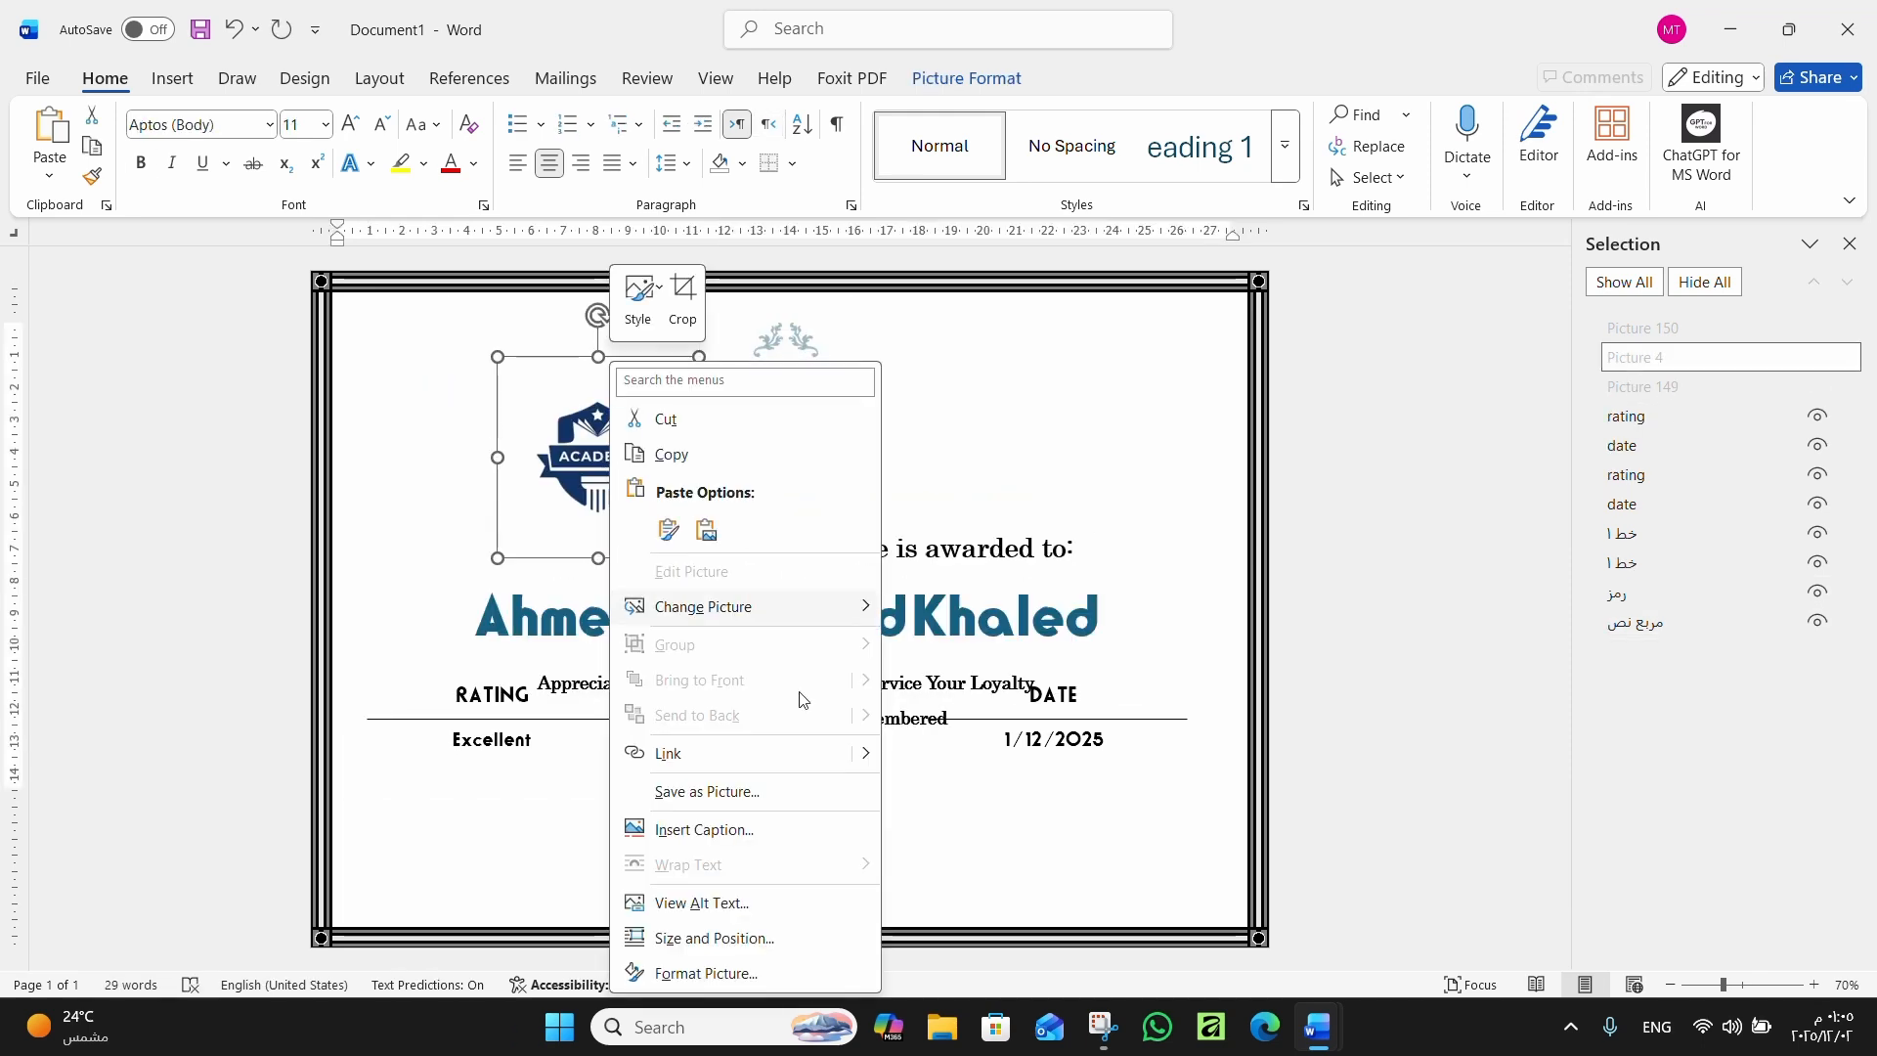
pyautogui.click(559, 479)
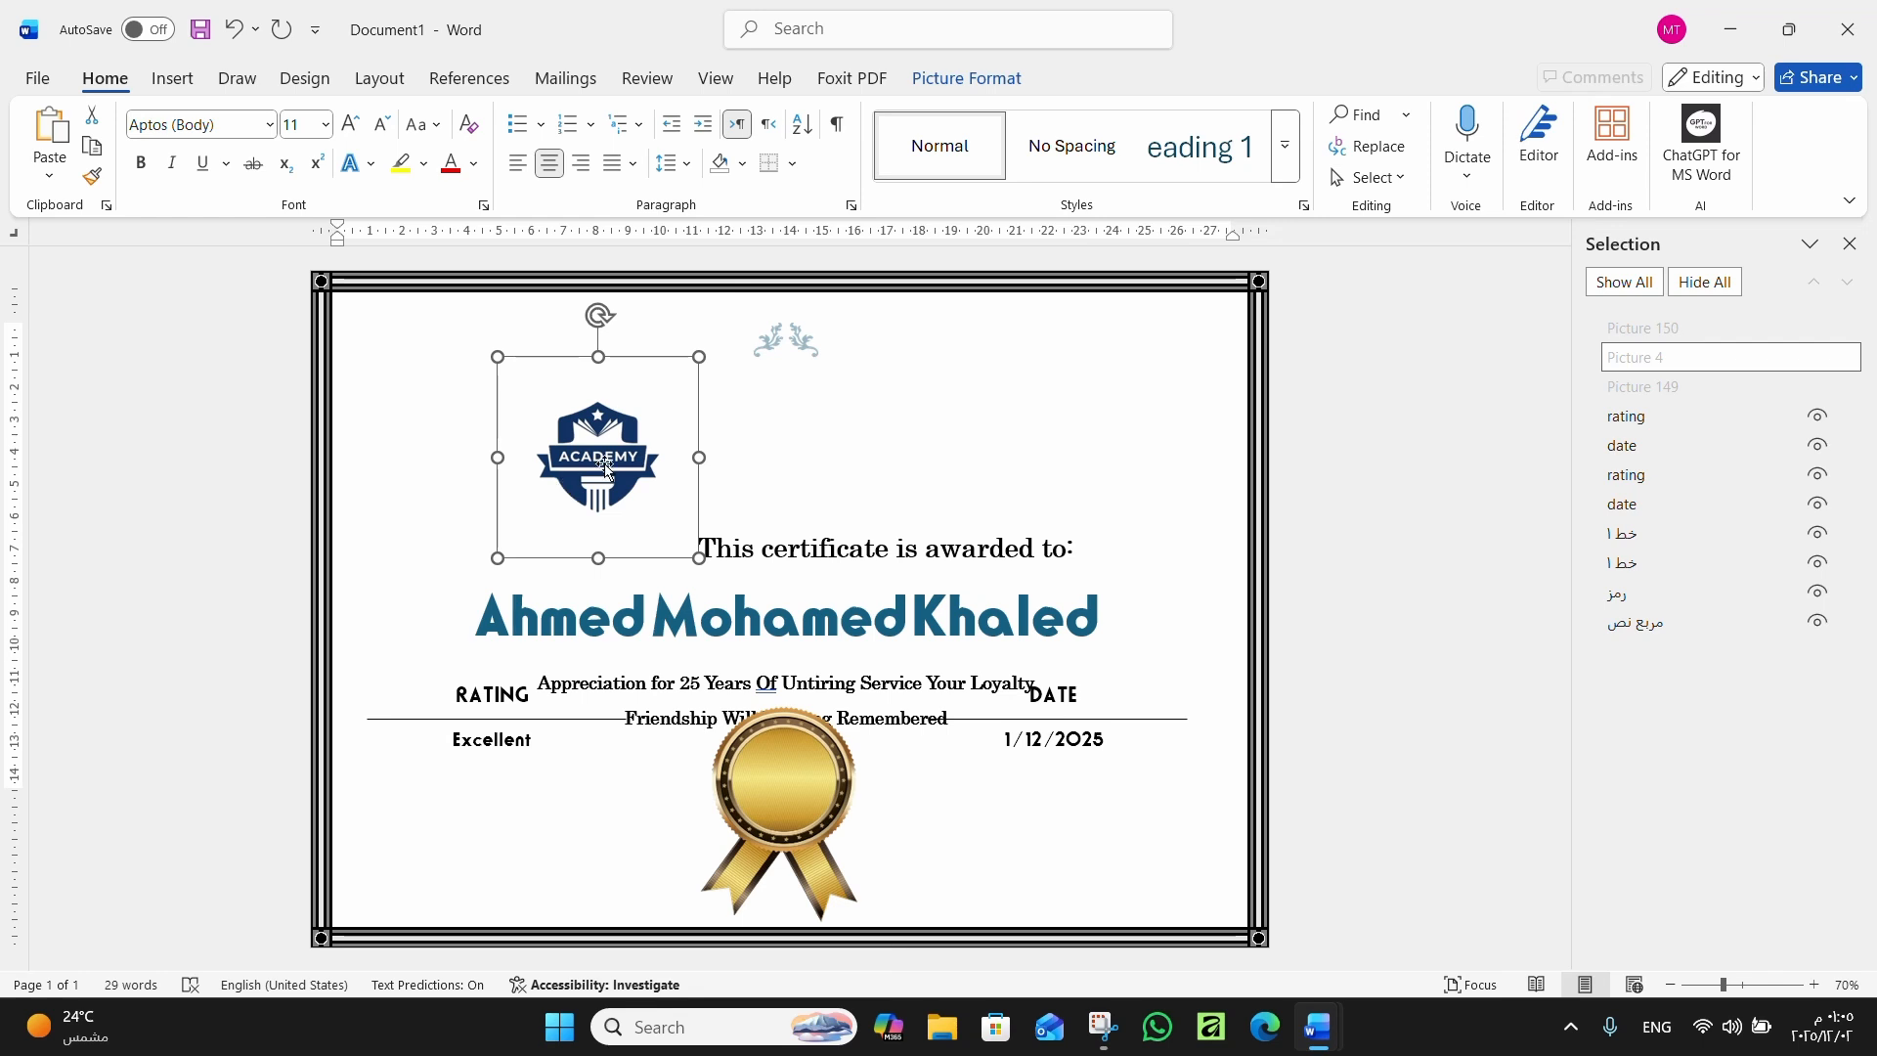
pyautogui.moveTo(604, 463); pyautogui.dragTo(604, 463)
pyautogui.hotkey('ctrl', 'z')
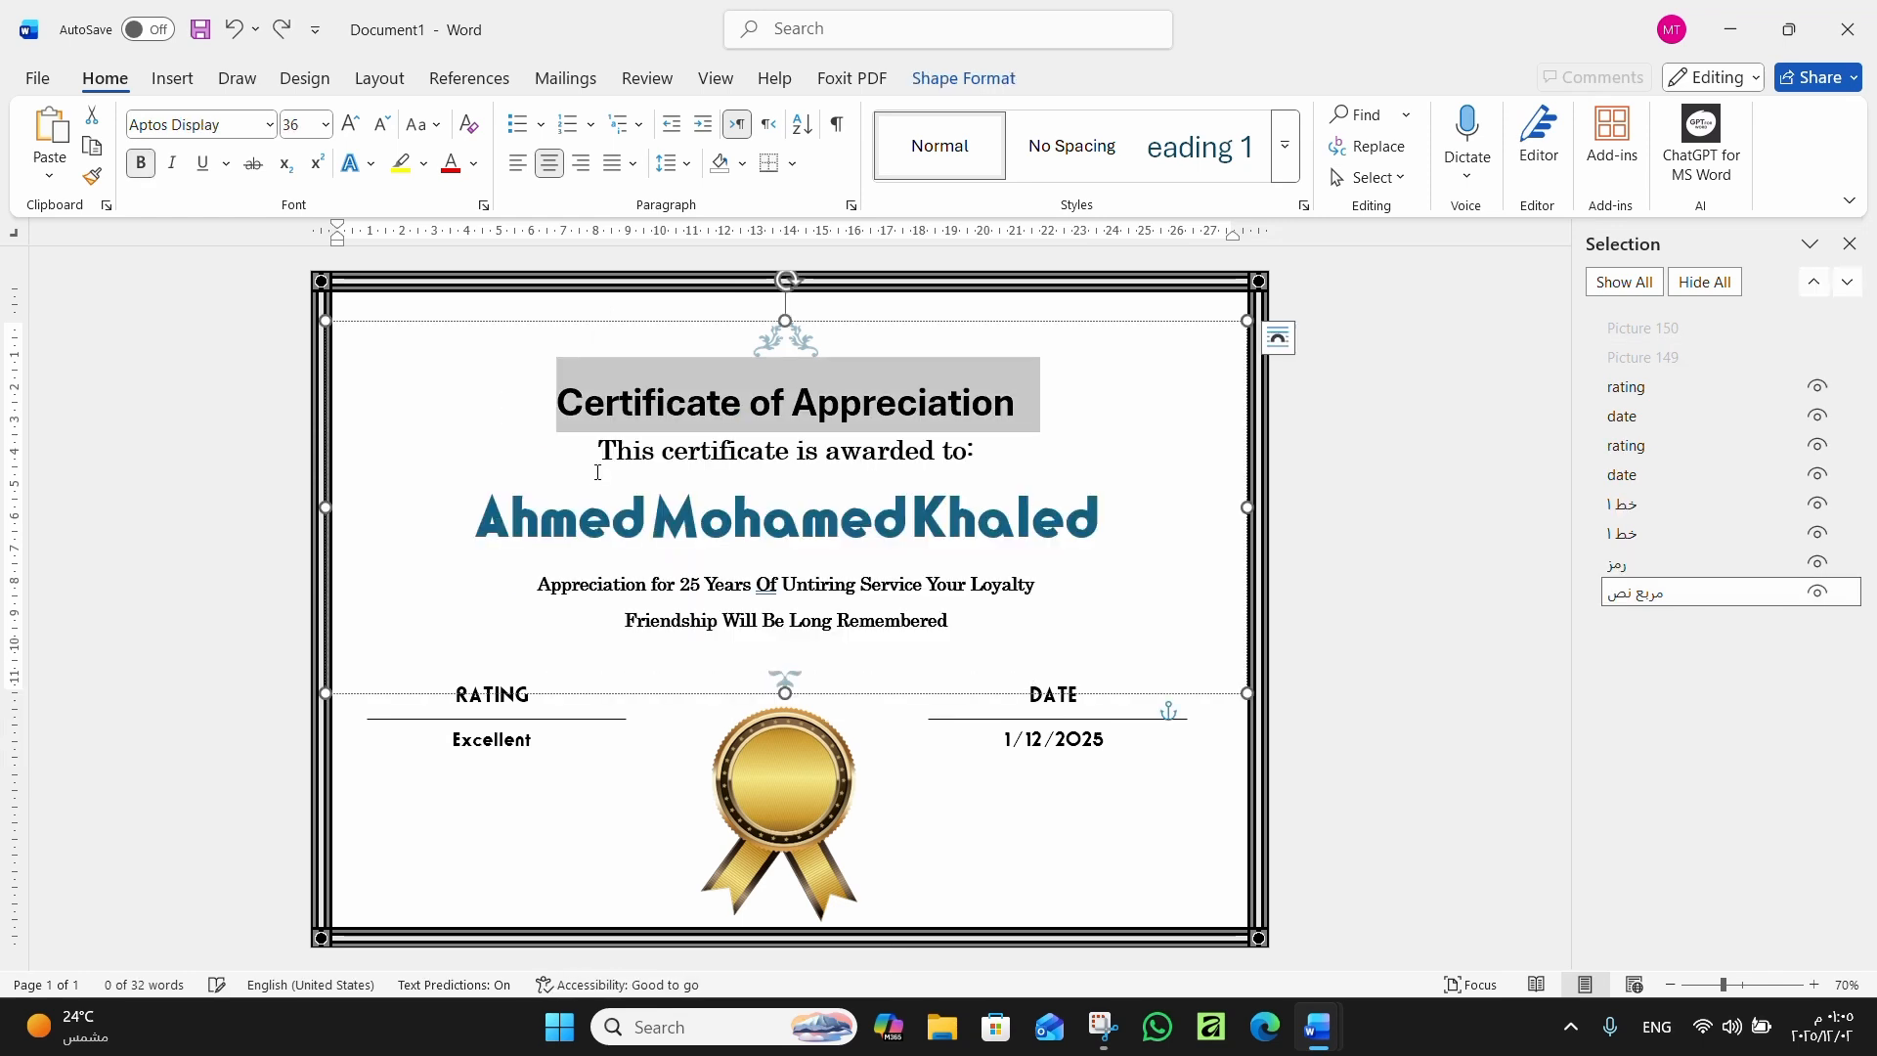
# Paste the copied academy emblem into the page body, outside all the text boxes
pyautogui.click(640, 450)
pyautogui.click(490, 394)
pyautogui.hotkey('ctrl', 'a')
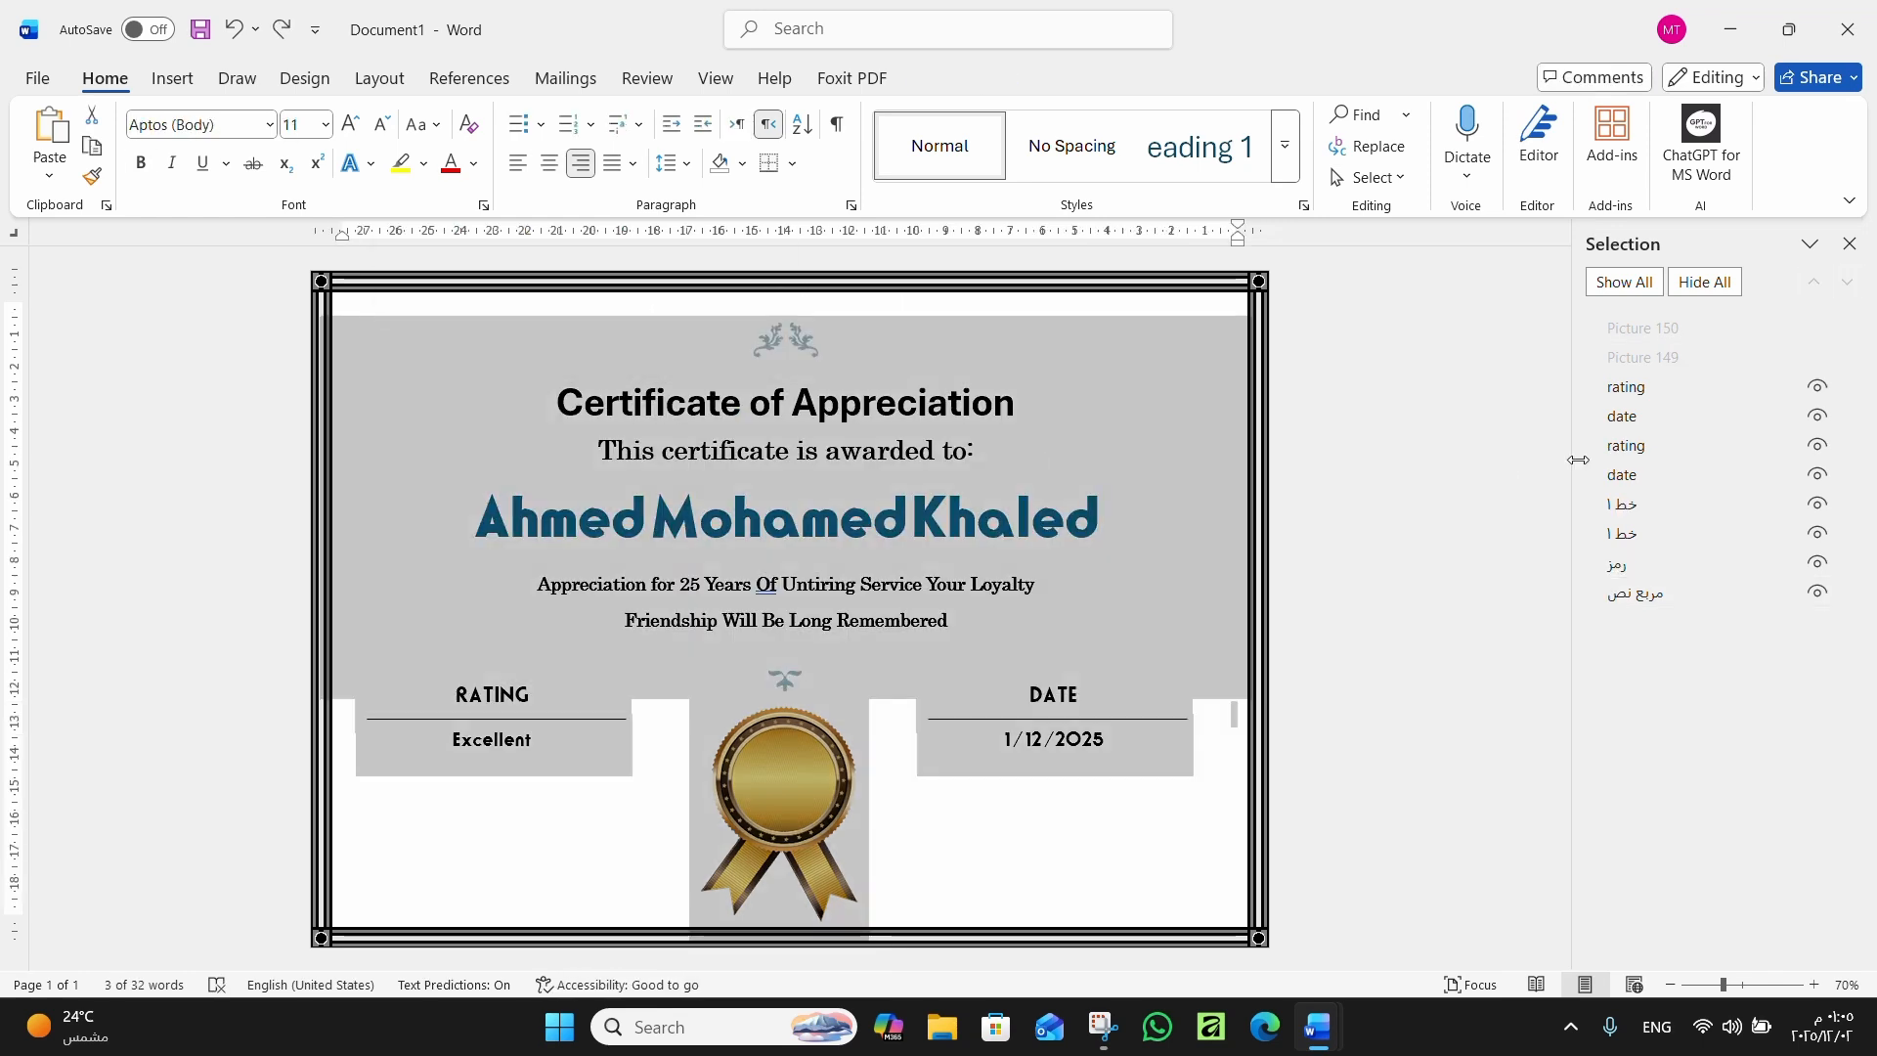
pyautogui.rightClick(499, 828)
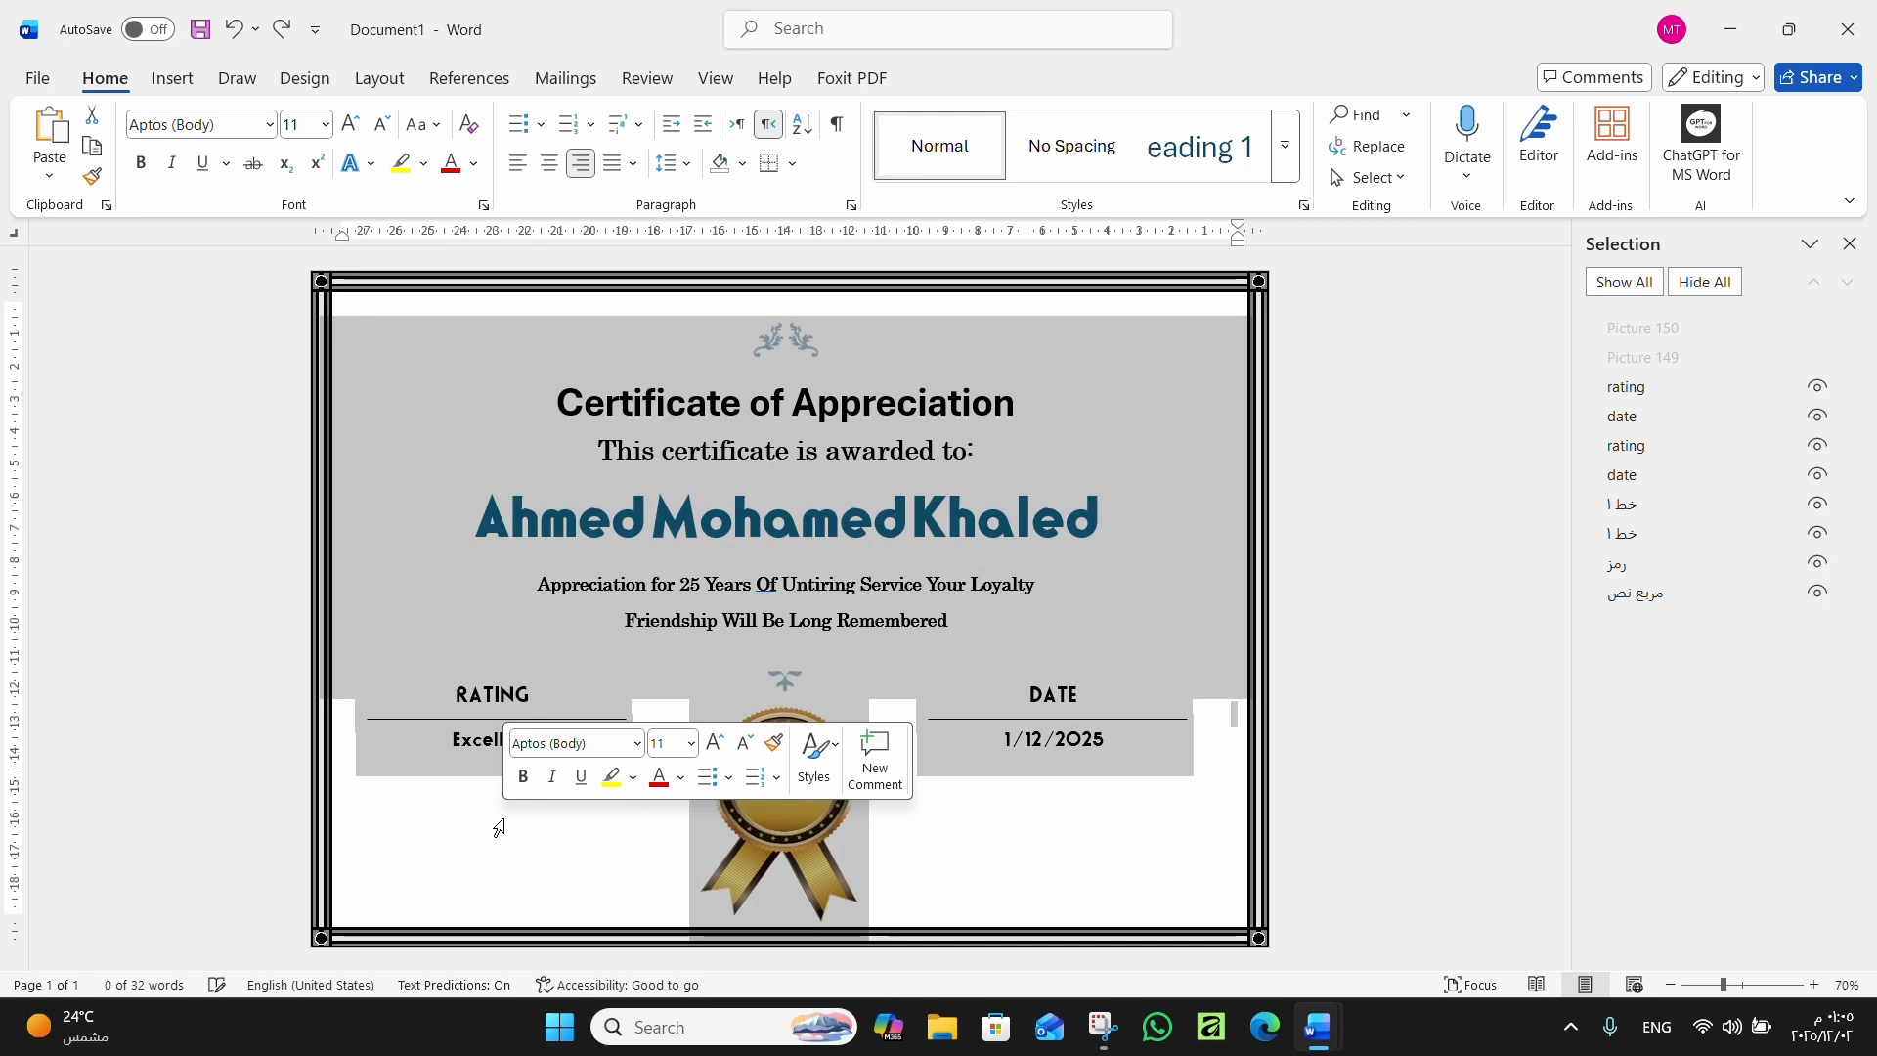
pyautogui.click(499, 828)
pyautogui.click(176, 80)
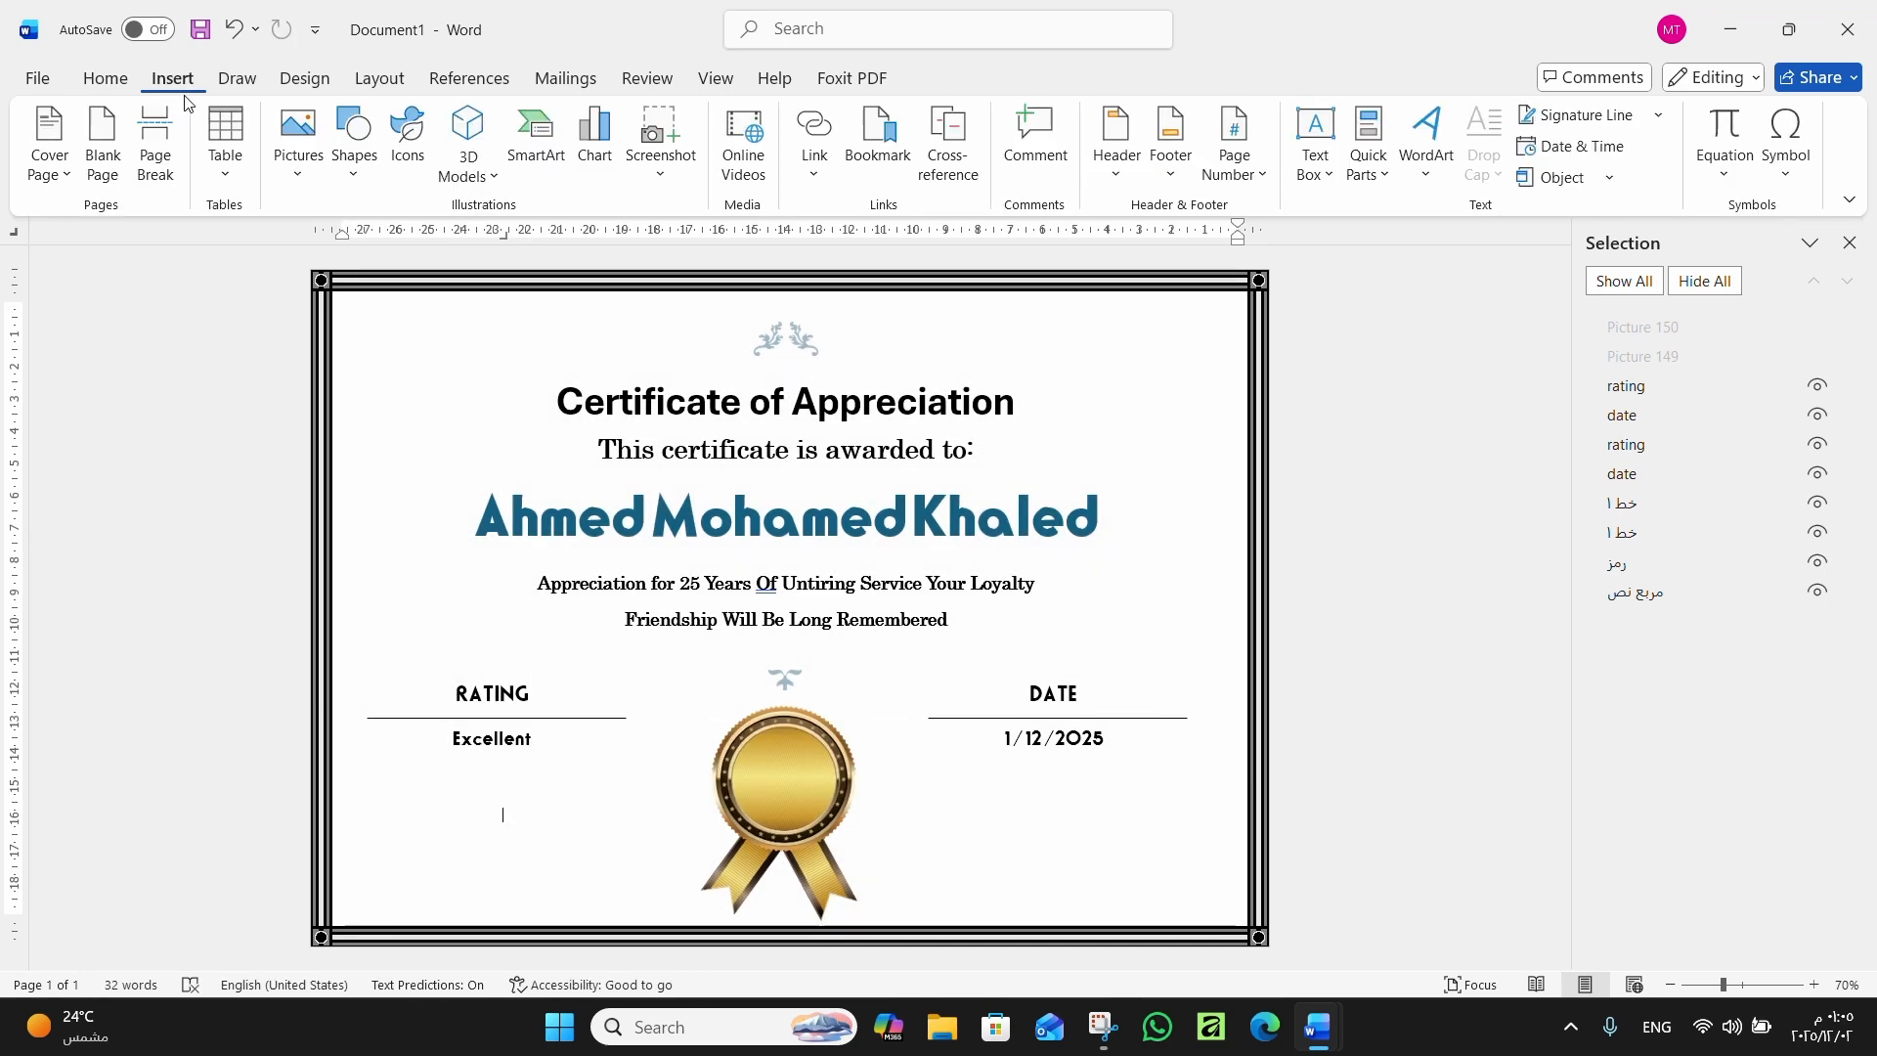
pyautogui.hotkey('ctrl', 'v')
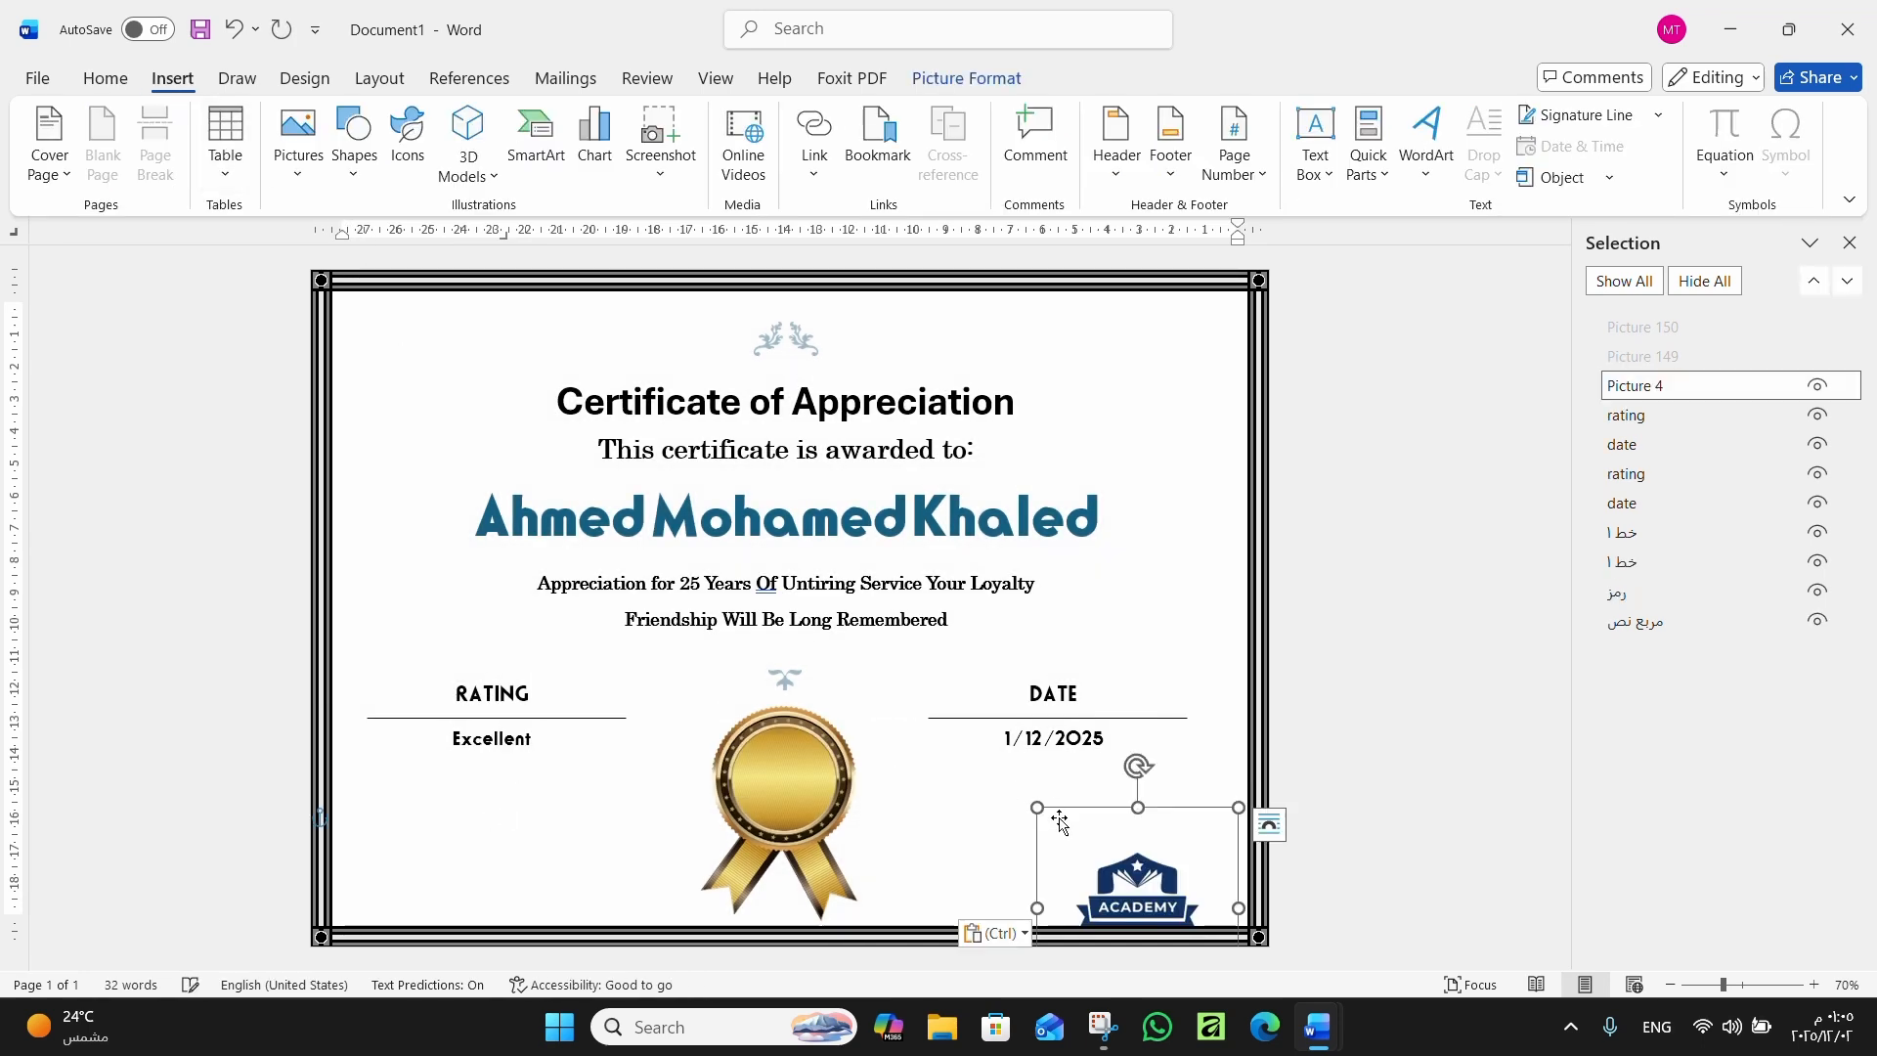
# Set the academy emblem's layout to In Front of Text and place it in the upper-left corner of the certificate, beside the title
pyautogui.click(1269, 824)
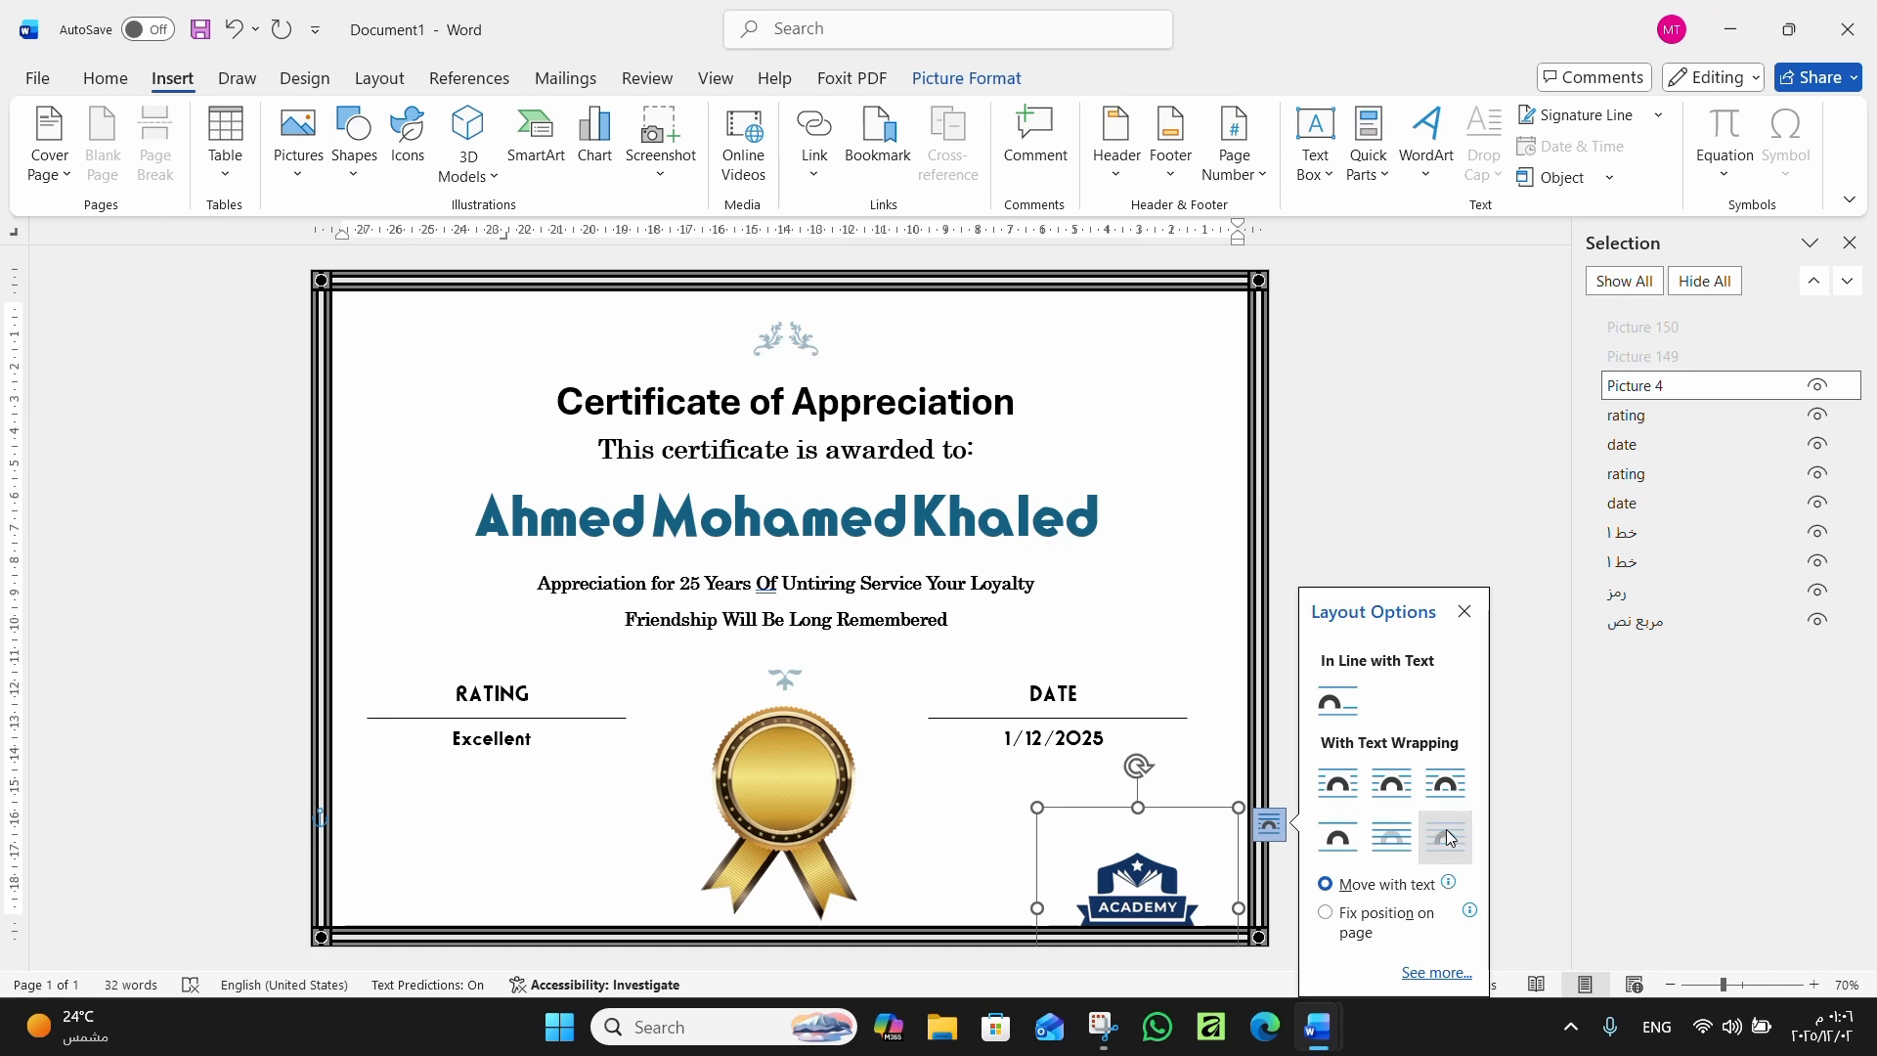
pyautogui.moveTo(1104, 896); pyautogui.dragTo(435, 389)
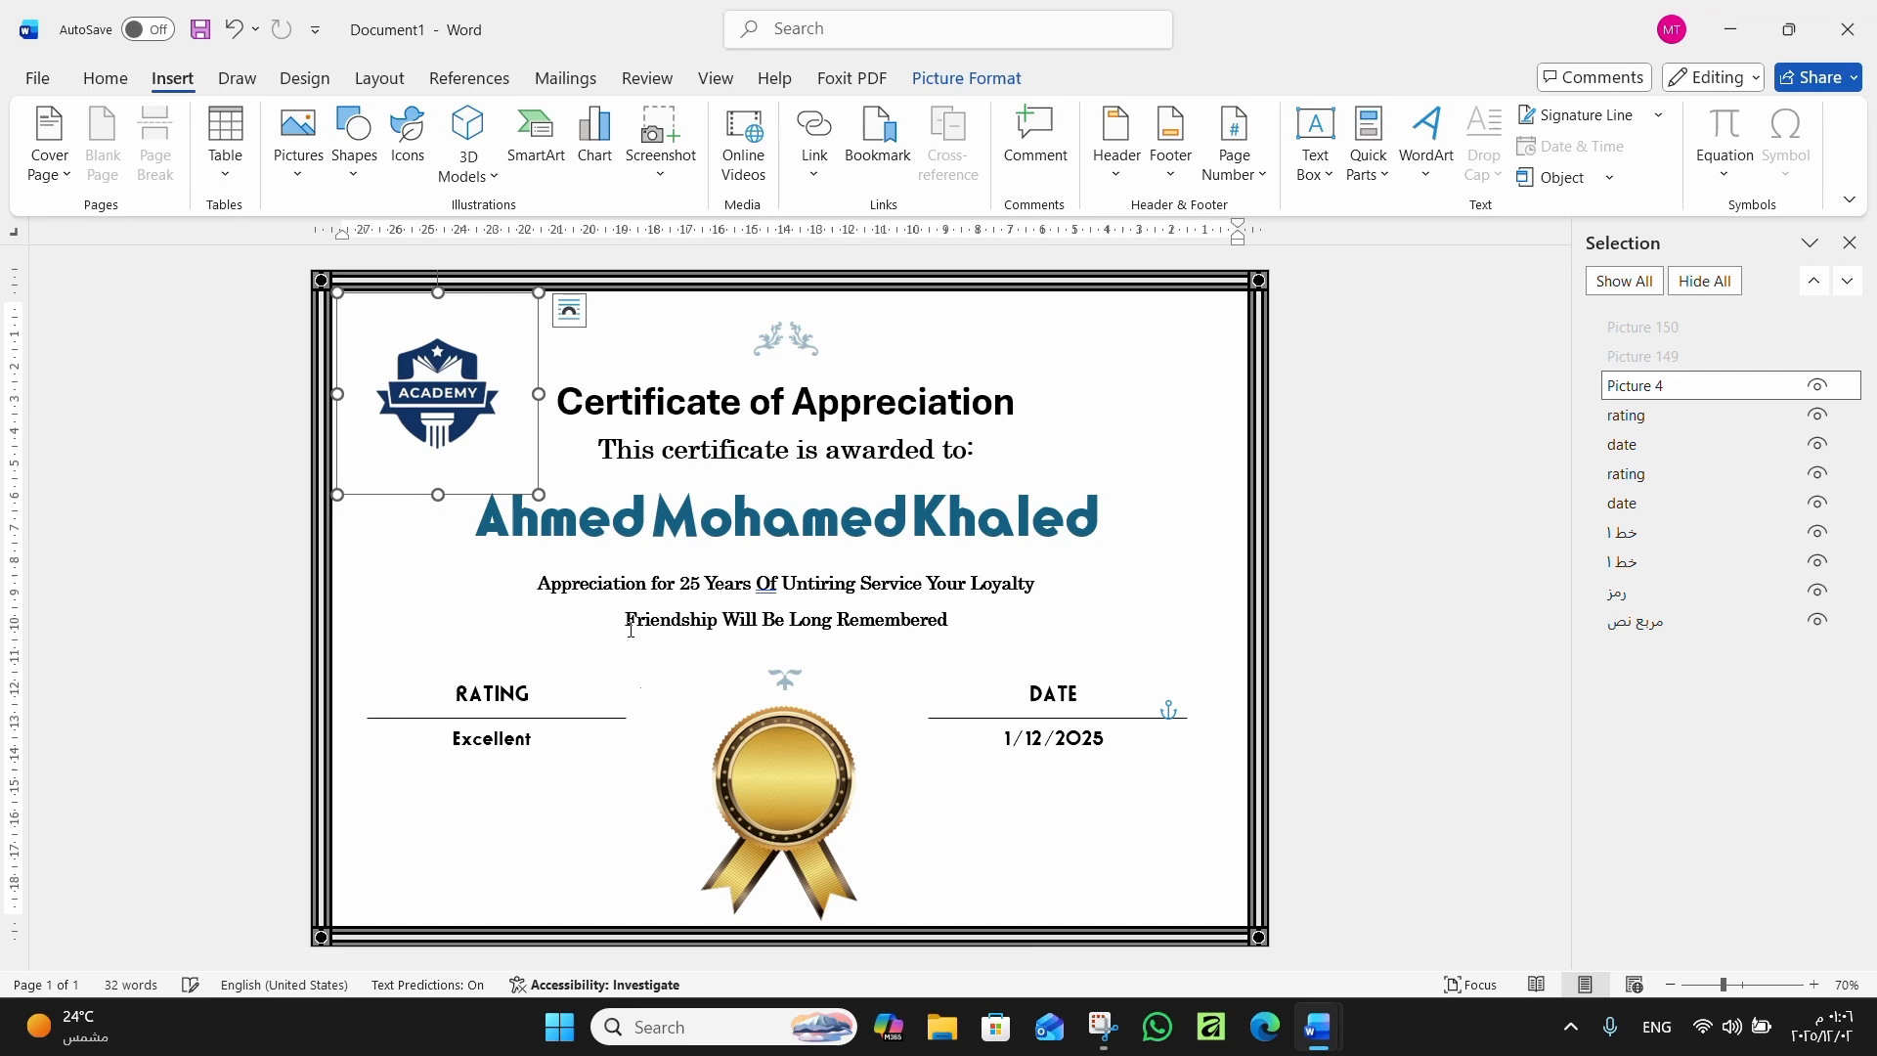
pyautogui.click(645, 676)
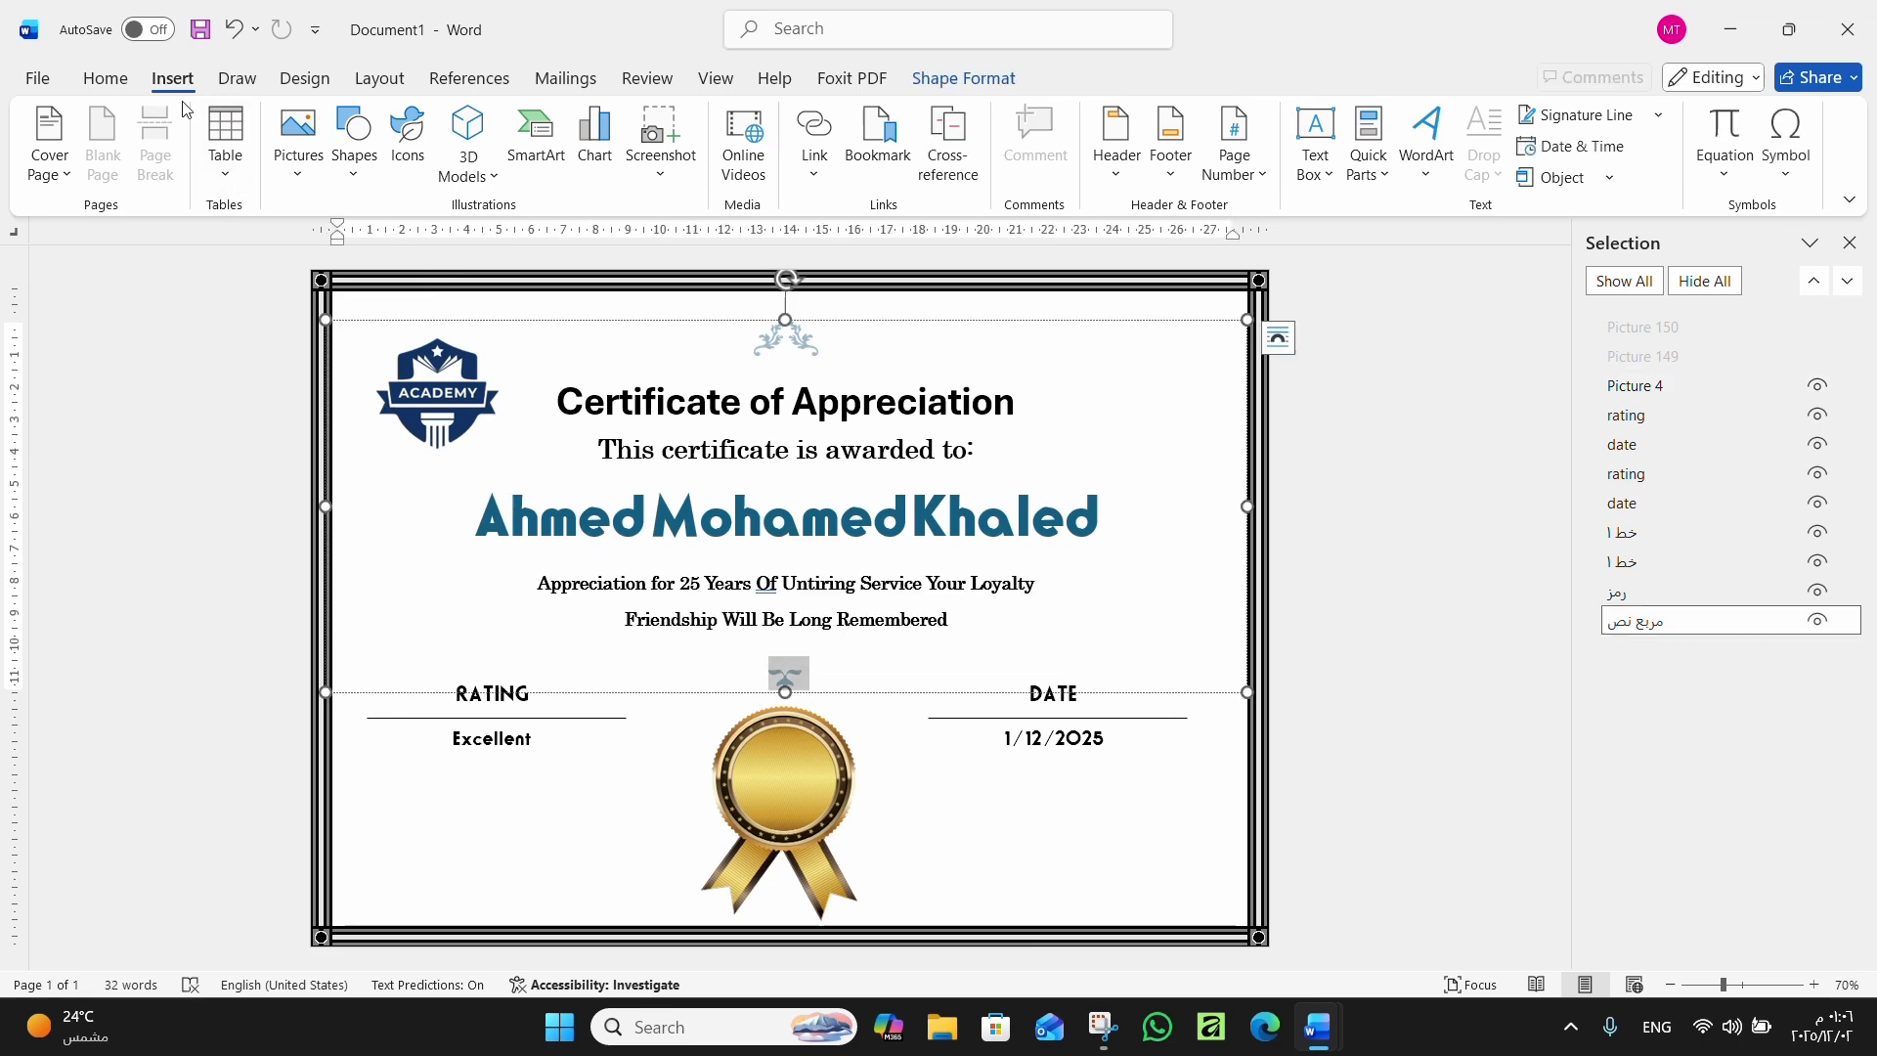
pyautogui.click(297, 174)
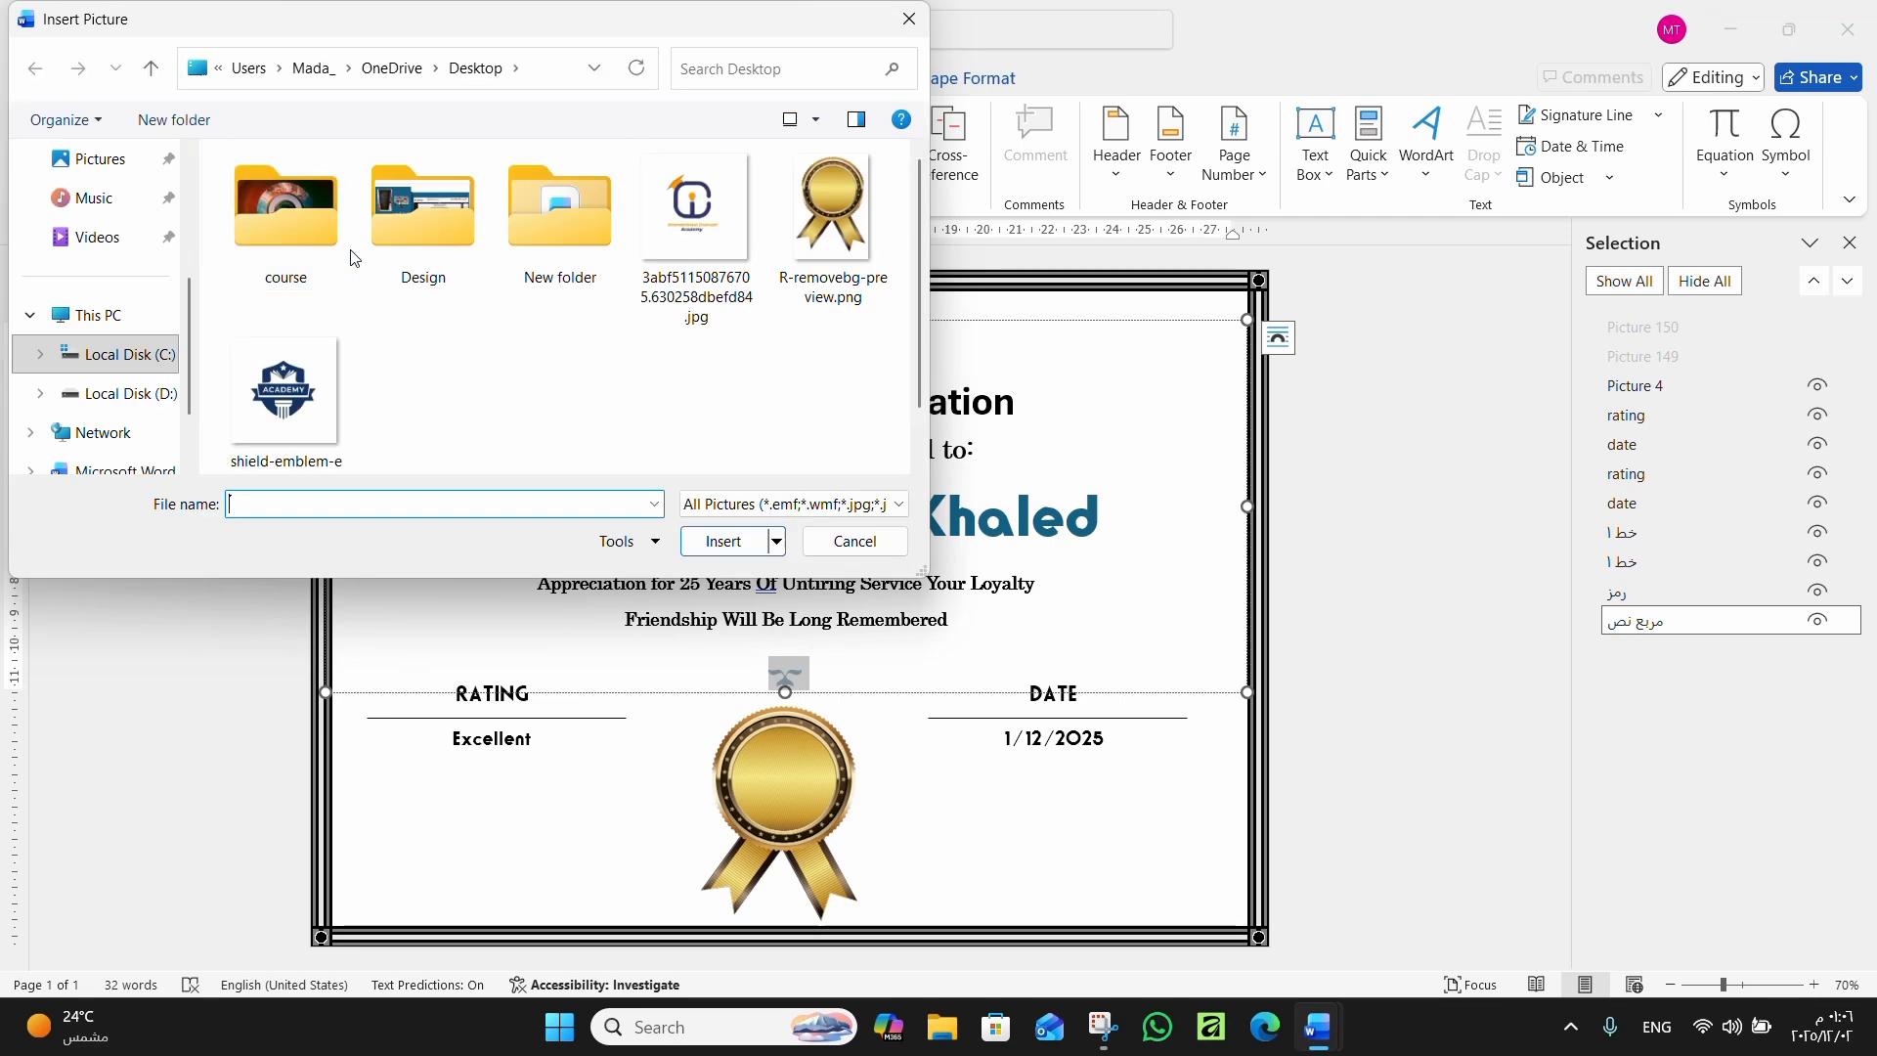
pyautogui.moveTo(497, 14); pyautogui.dragTo(723, 166)
pyautogui.click(755, 183)
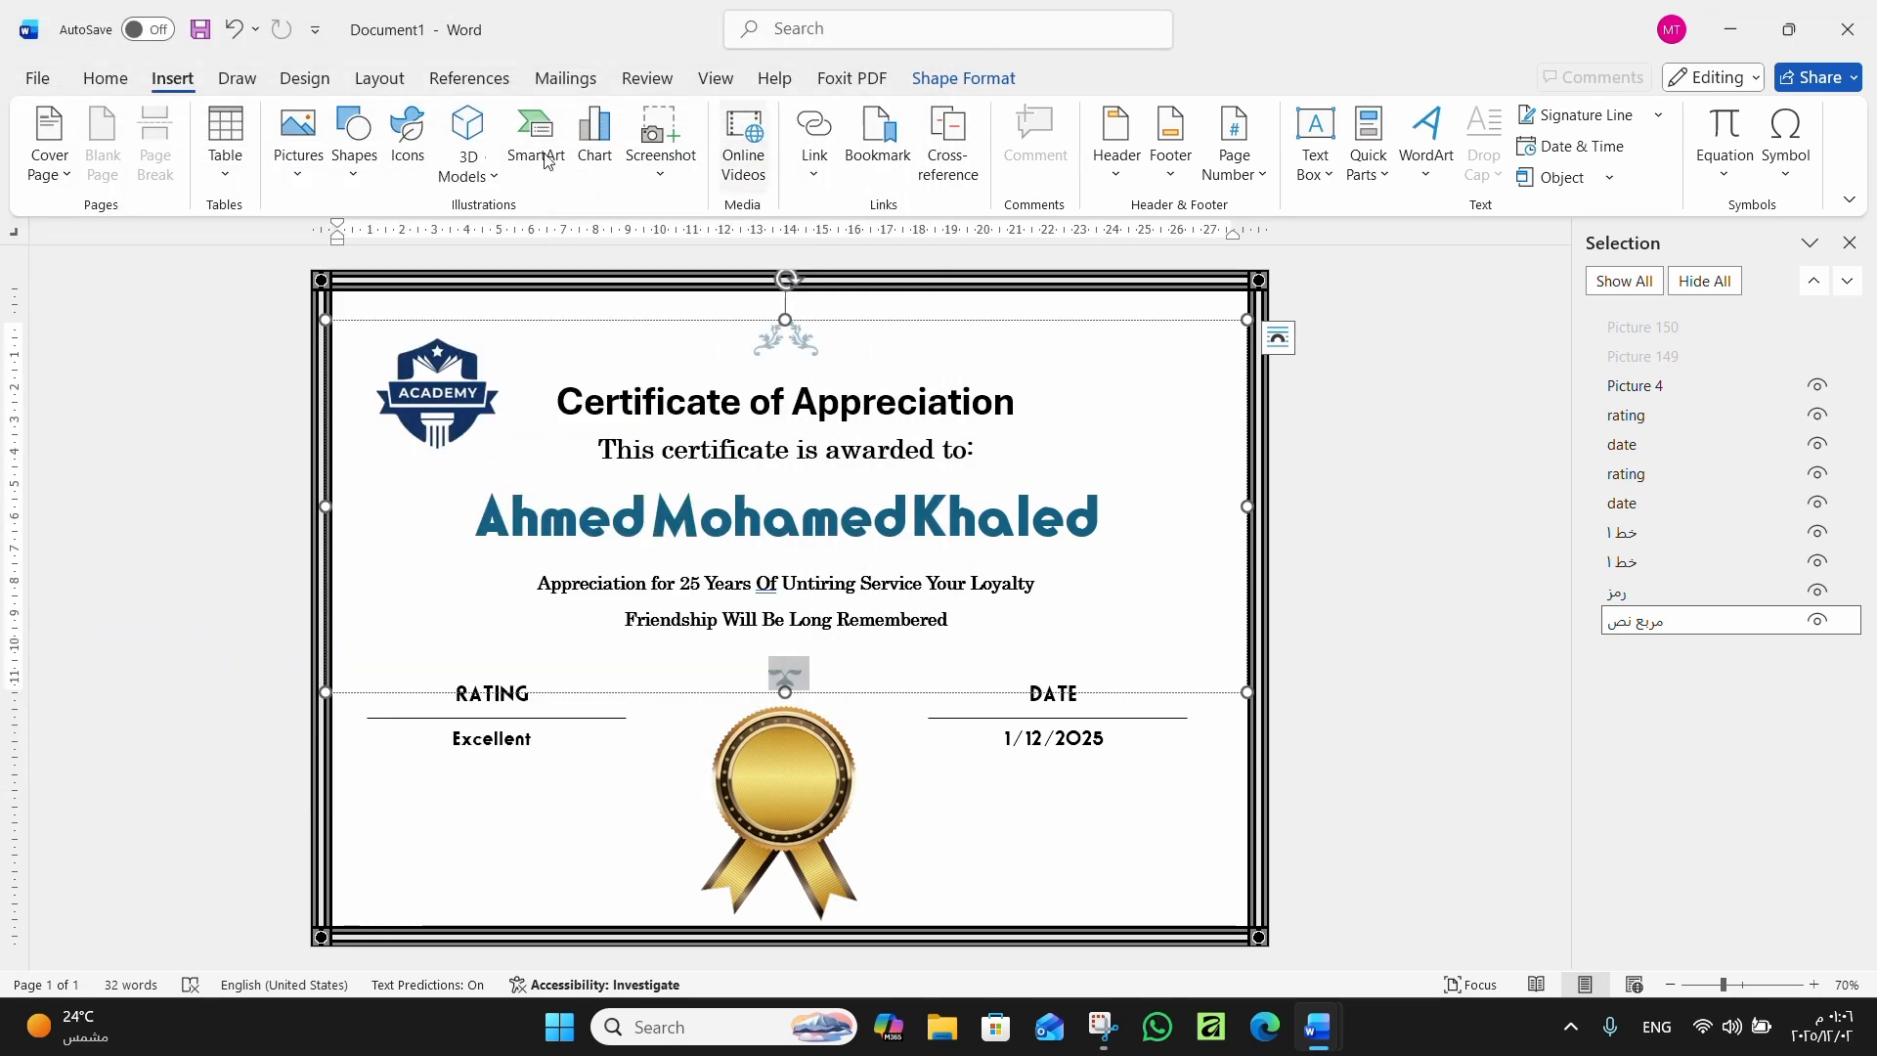
# Search the stock images for abstract
pyautogui.click(339, 180)
pyautogui.click(298, 171)
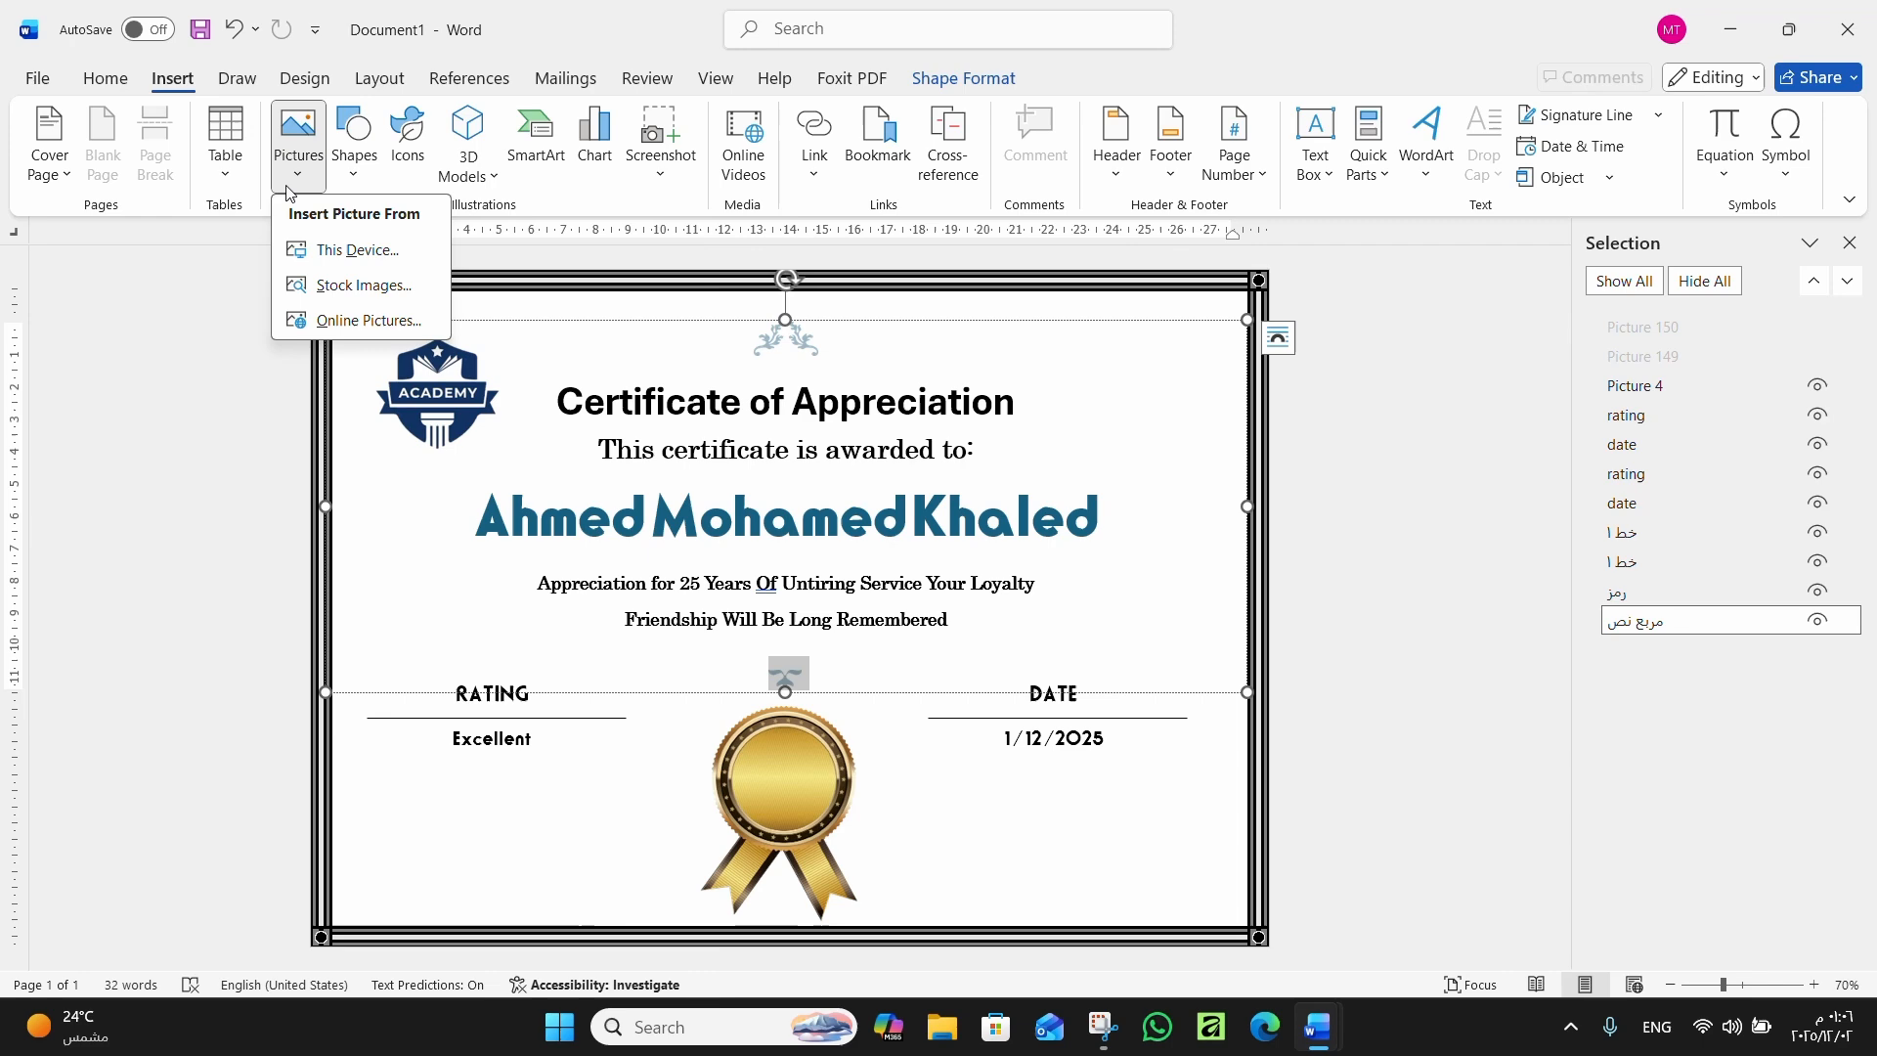
pyautogui.click(344, 286)
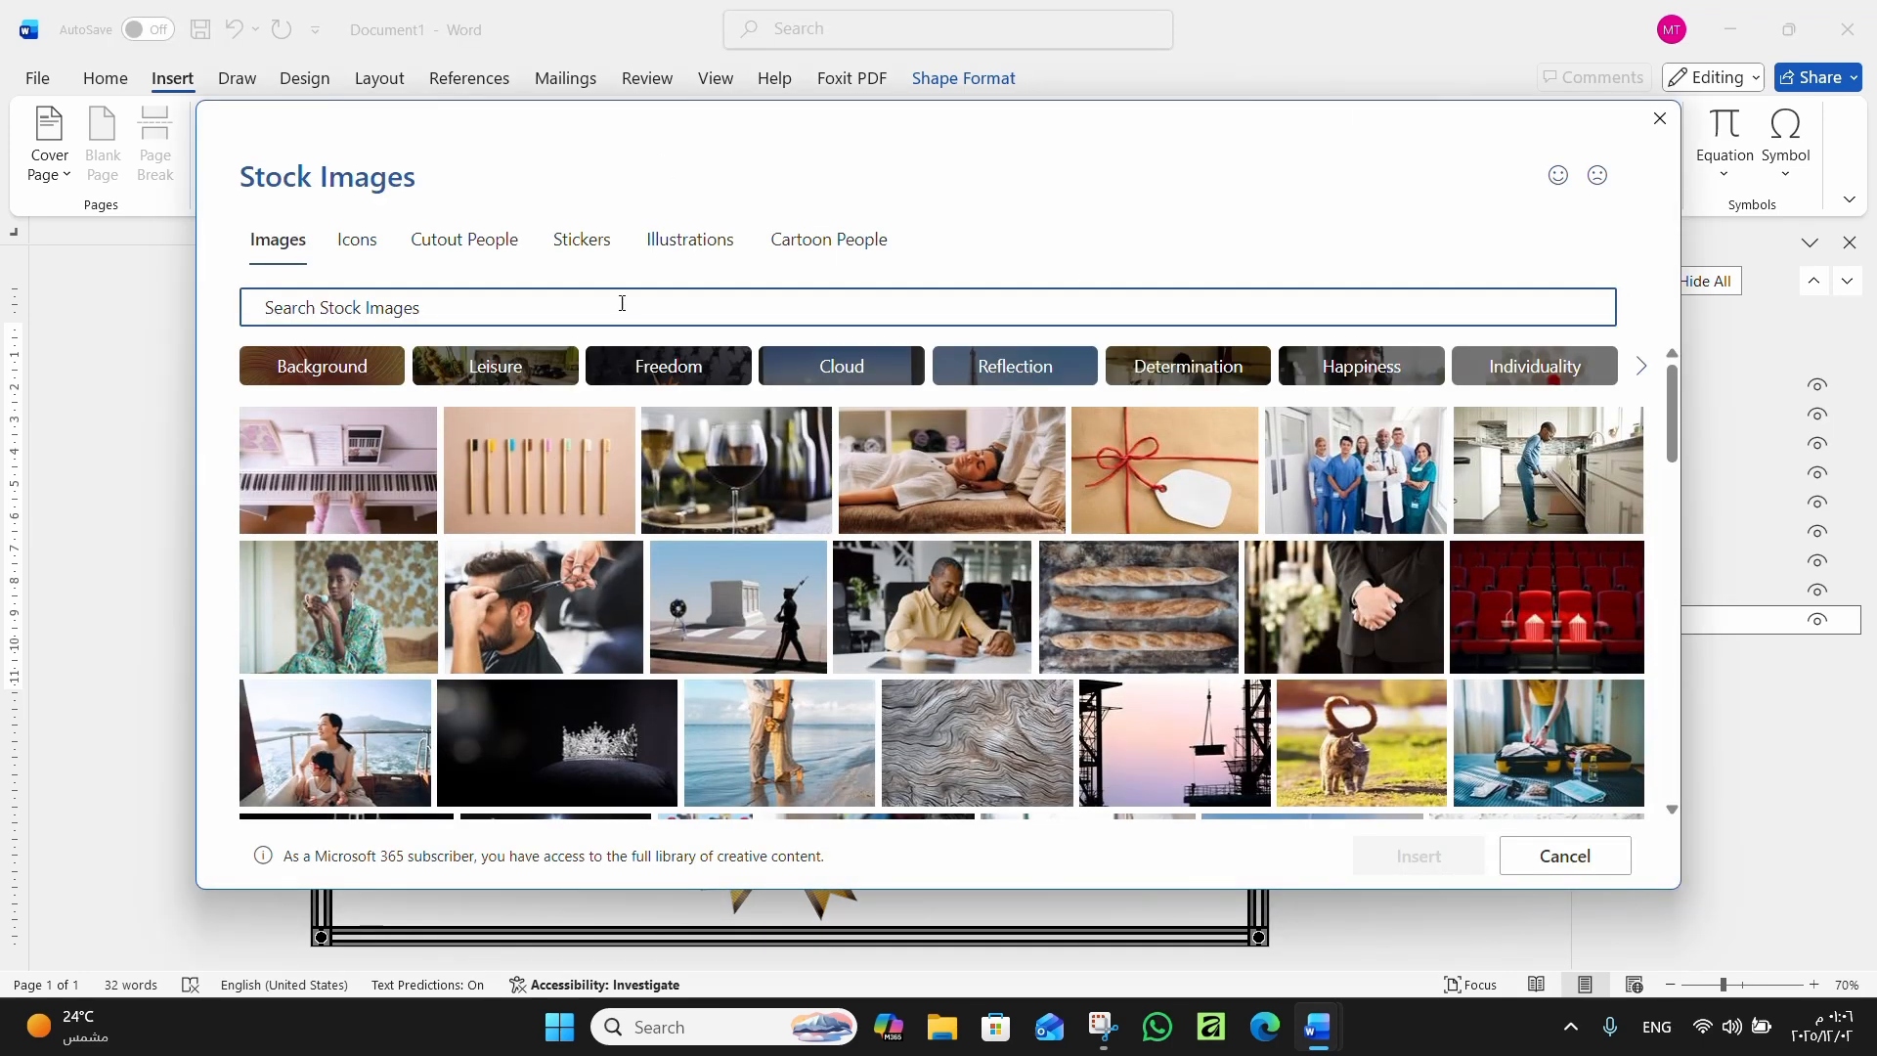
pyautogui.click(620, 301)
pyautogui.write('abst')
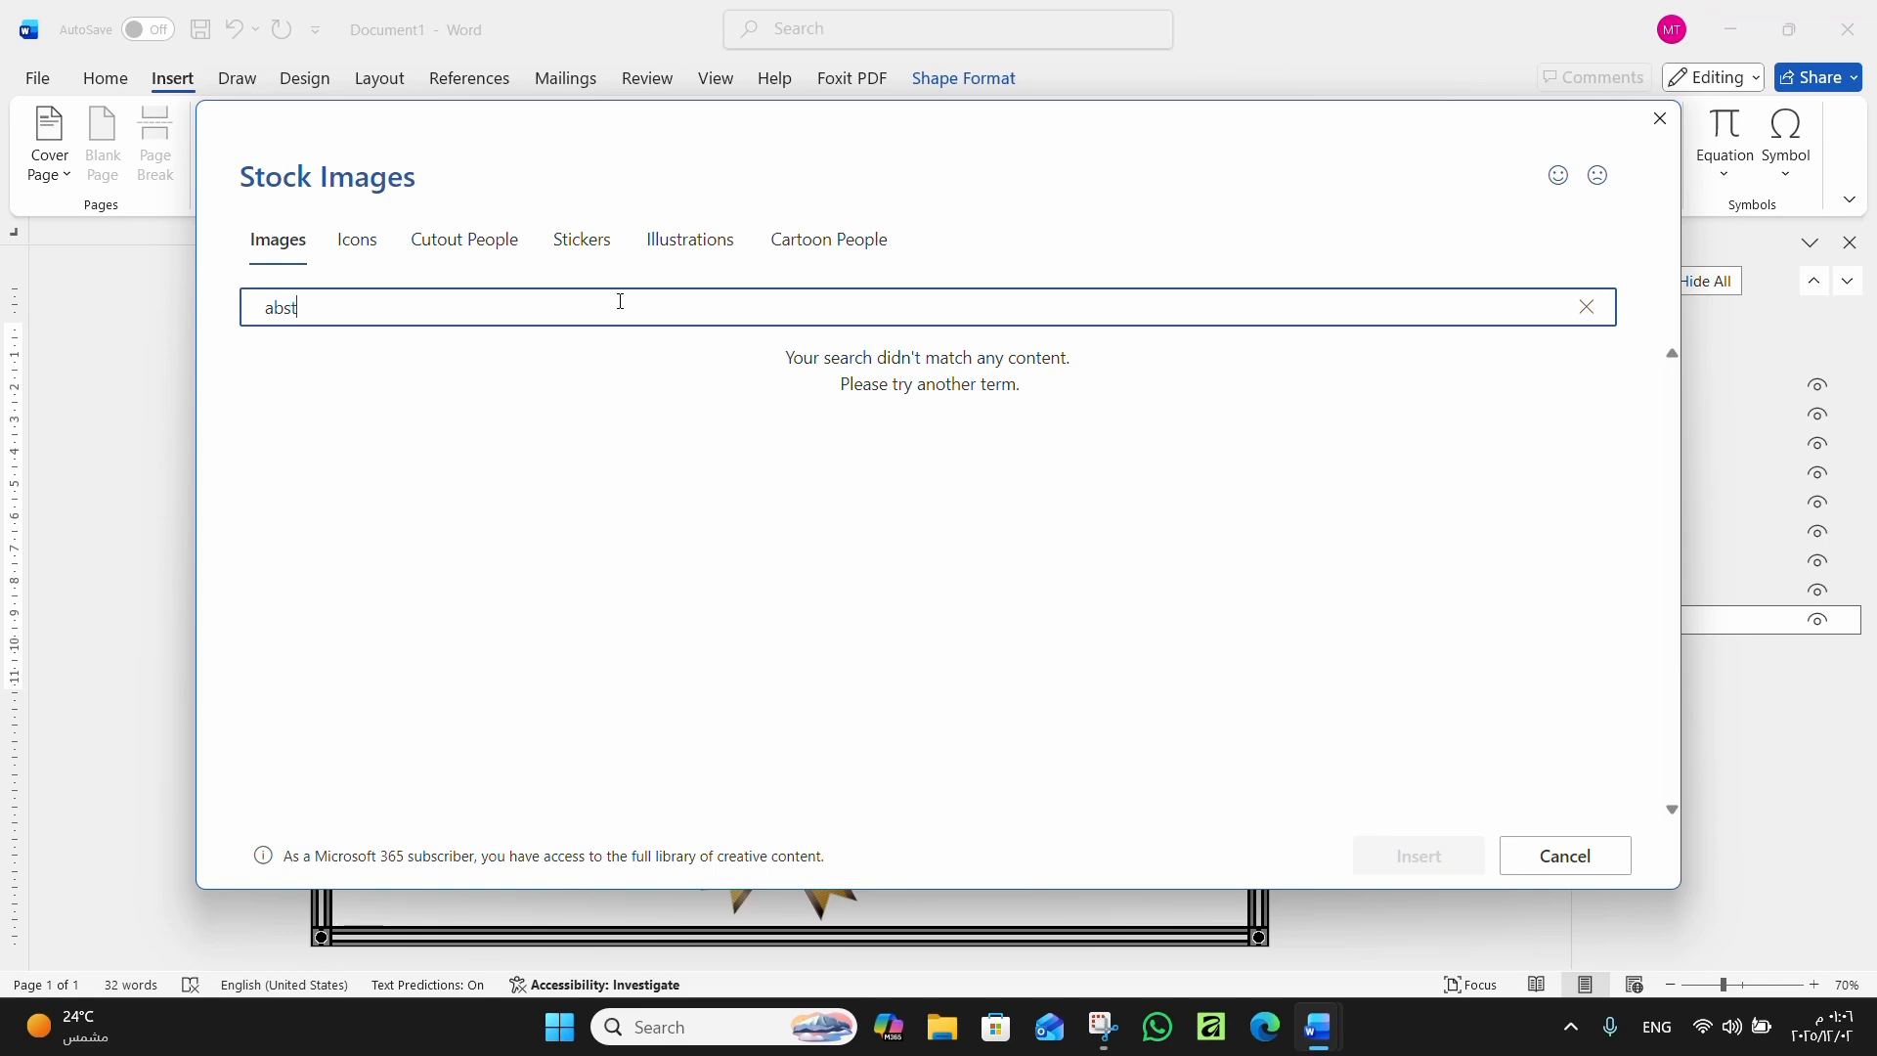
pyautogui.write('ract')
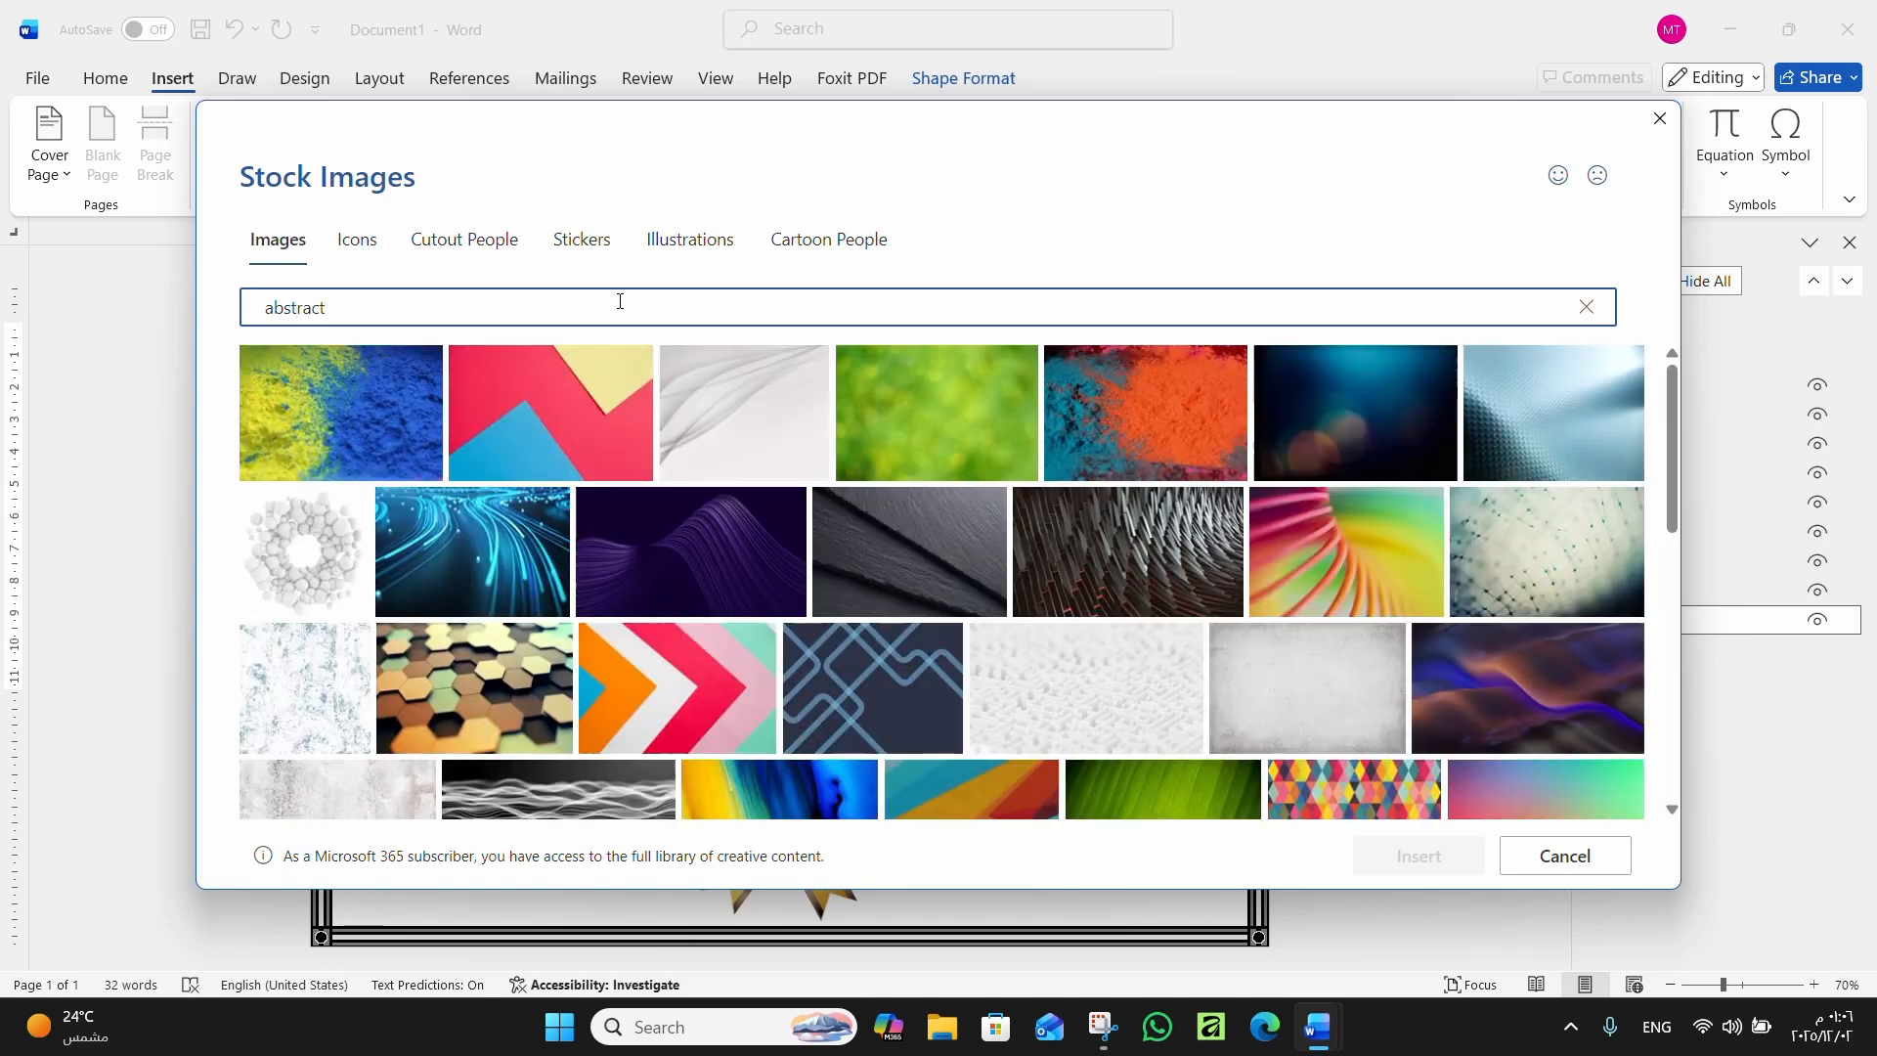
# Insert the light gray geometric stock image with the darker diagonal corner from the abstract results
pyautogui.scroll(-5, 929, 536)
pyautogui.scroll(5, 1017, 518)
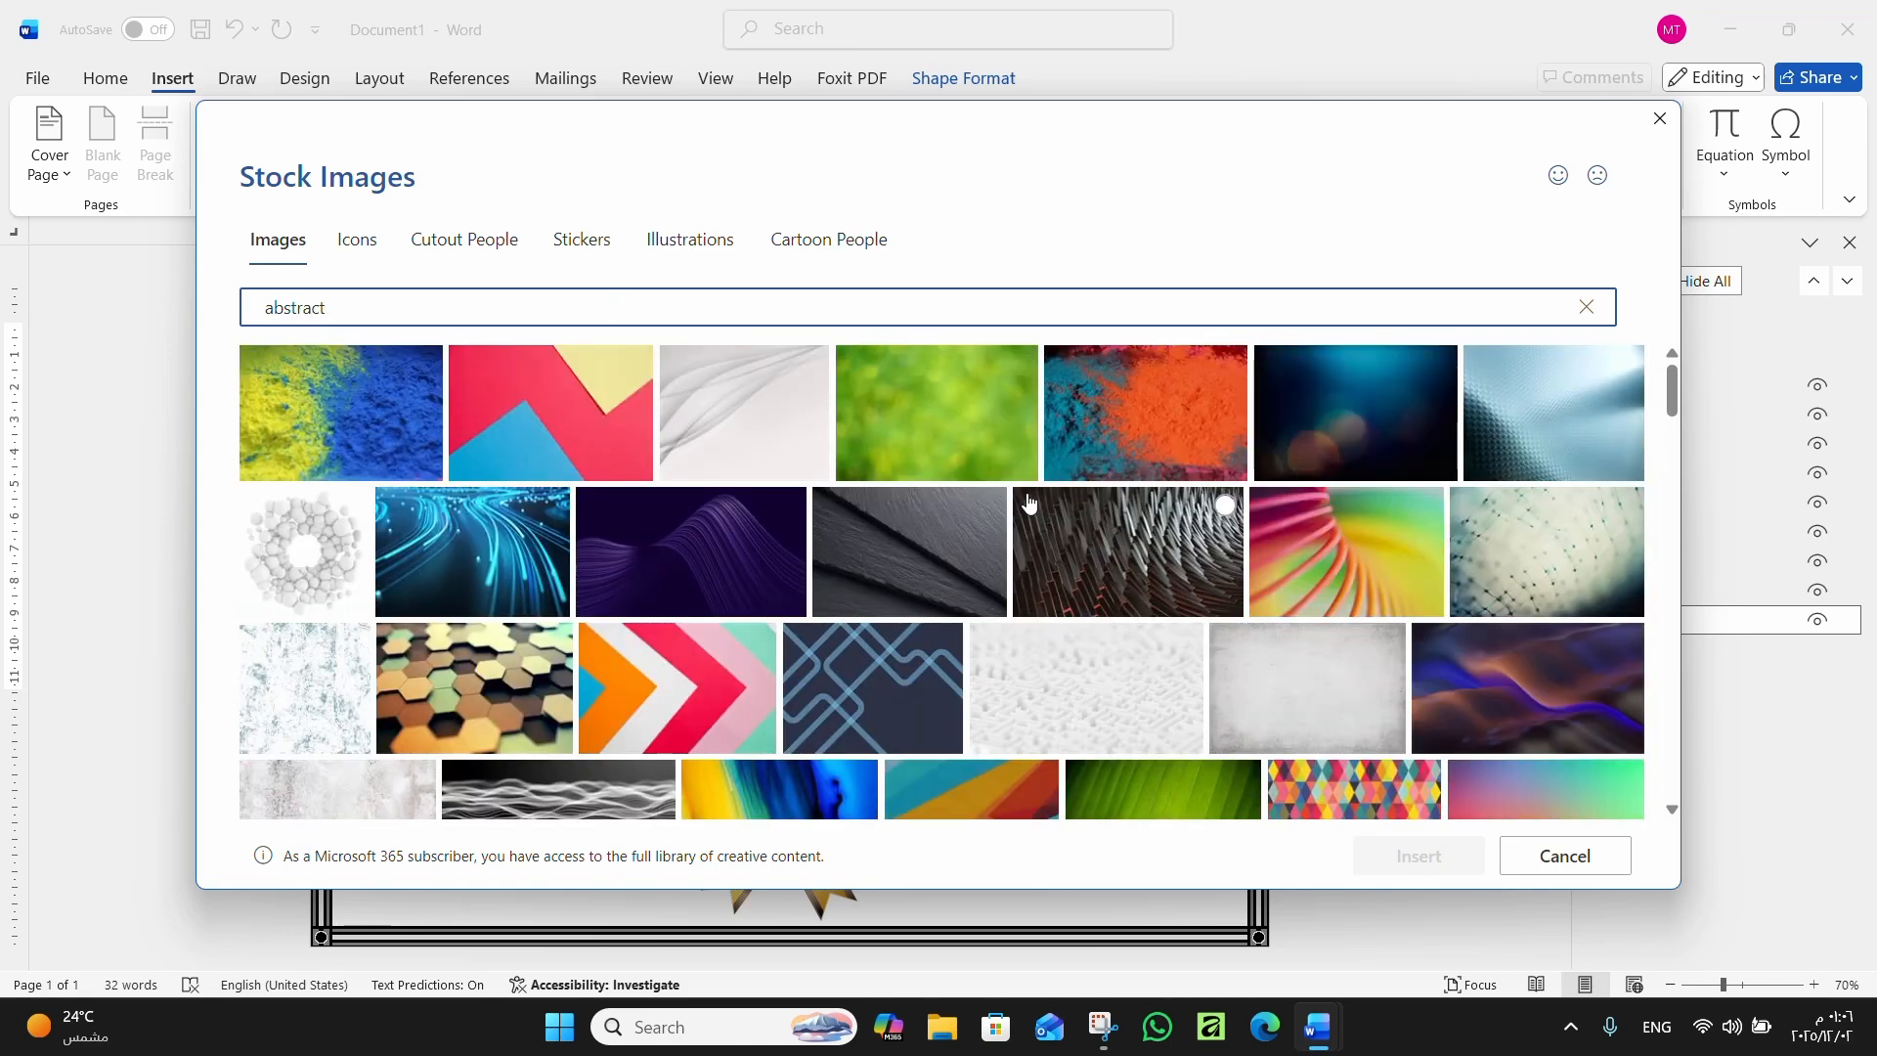
pyautogui.scroll(-5, 1028, 501)
pyautogui.scroll(-6, 880, 506)
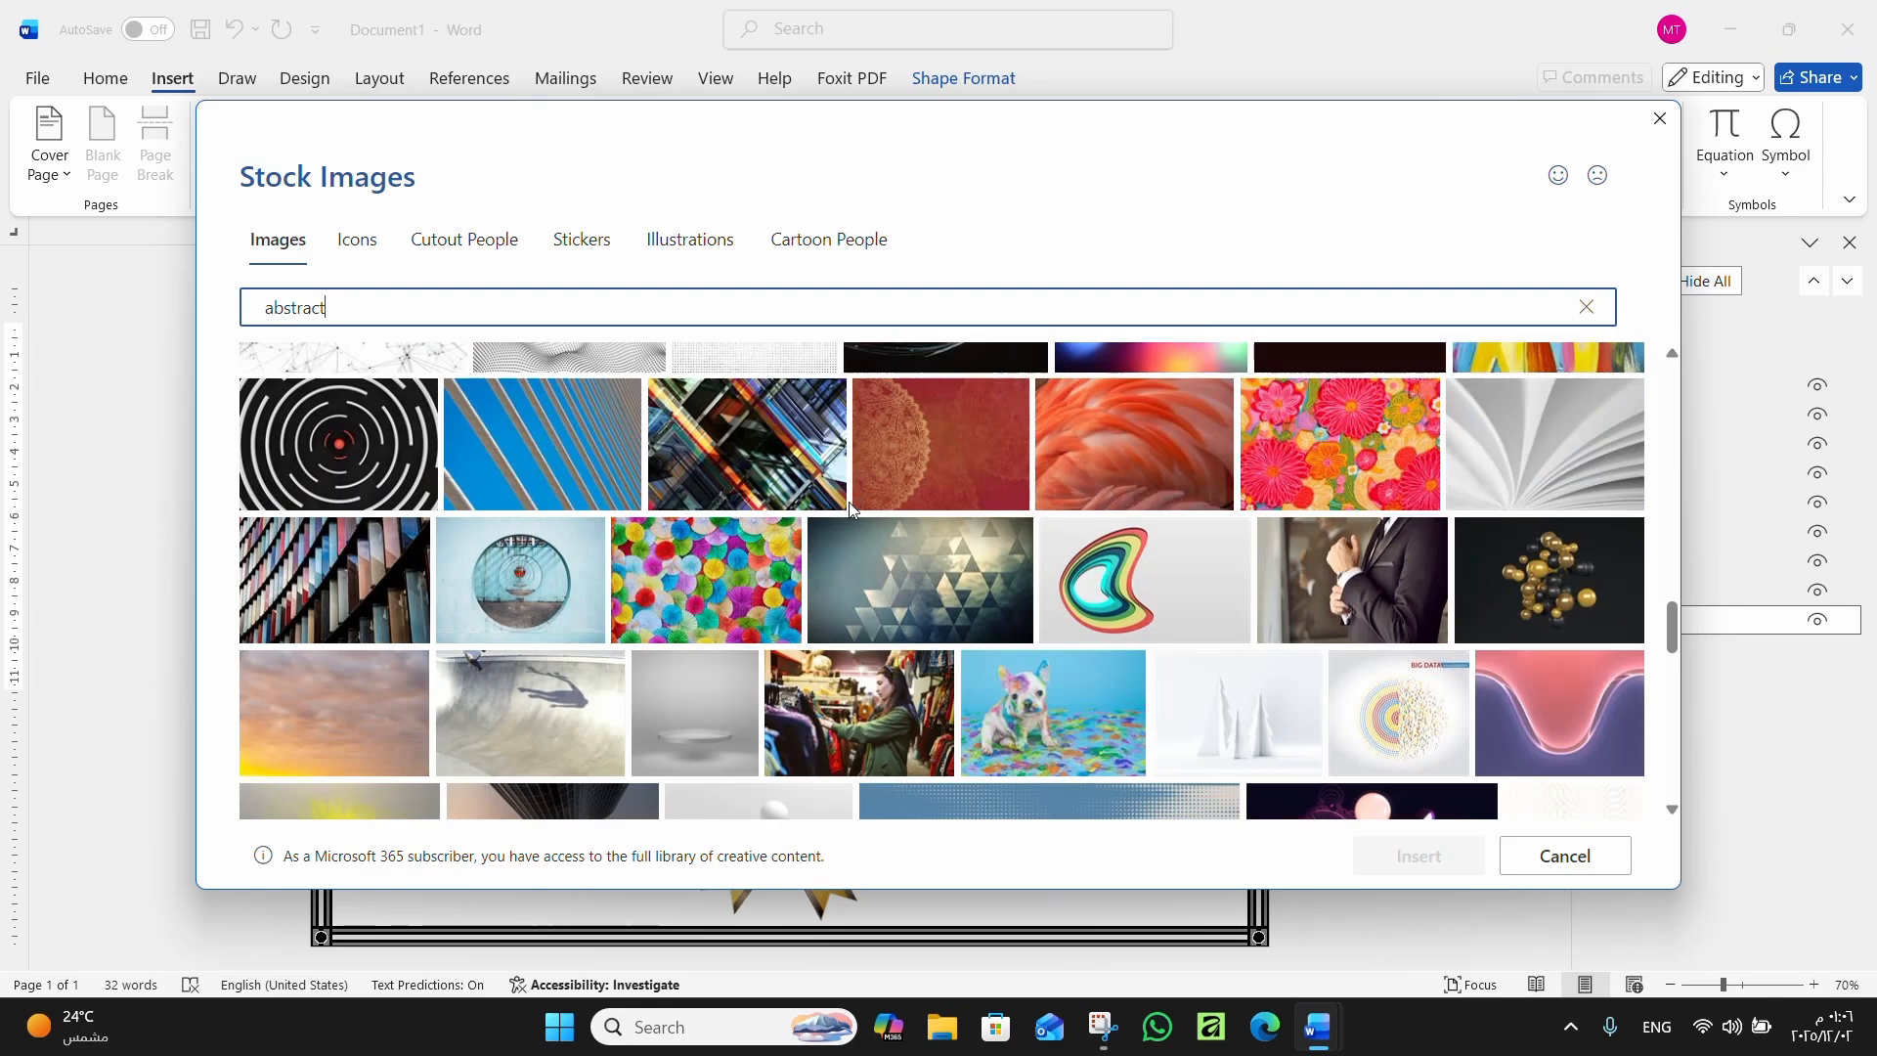
pyautogui.scroll(-10, 848, 507)
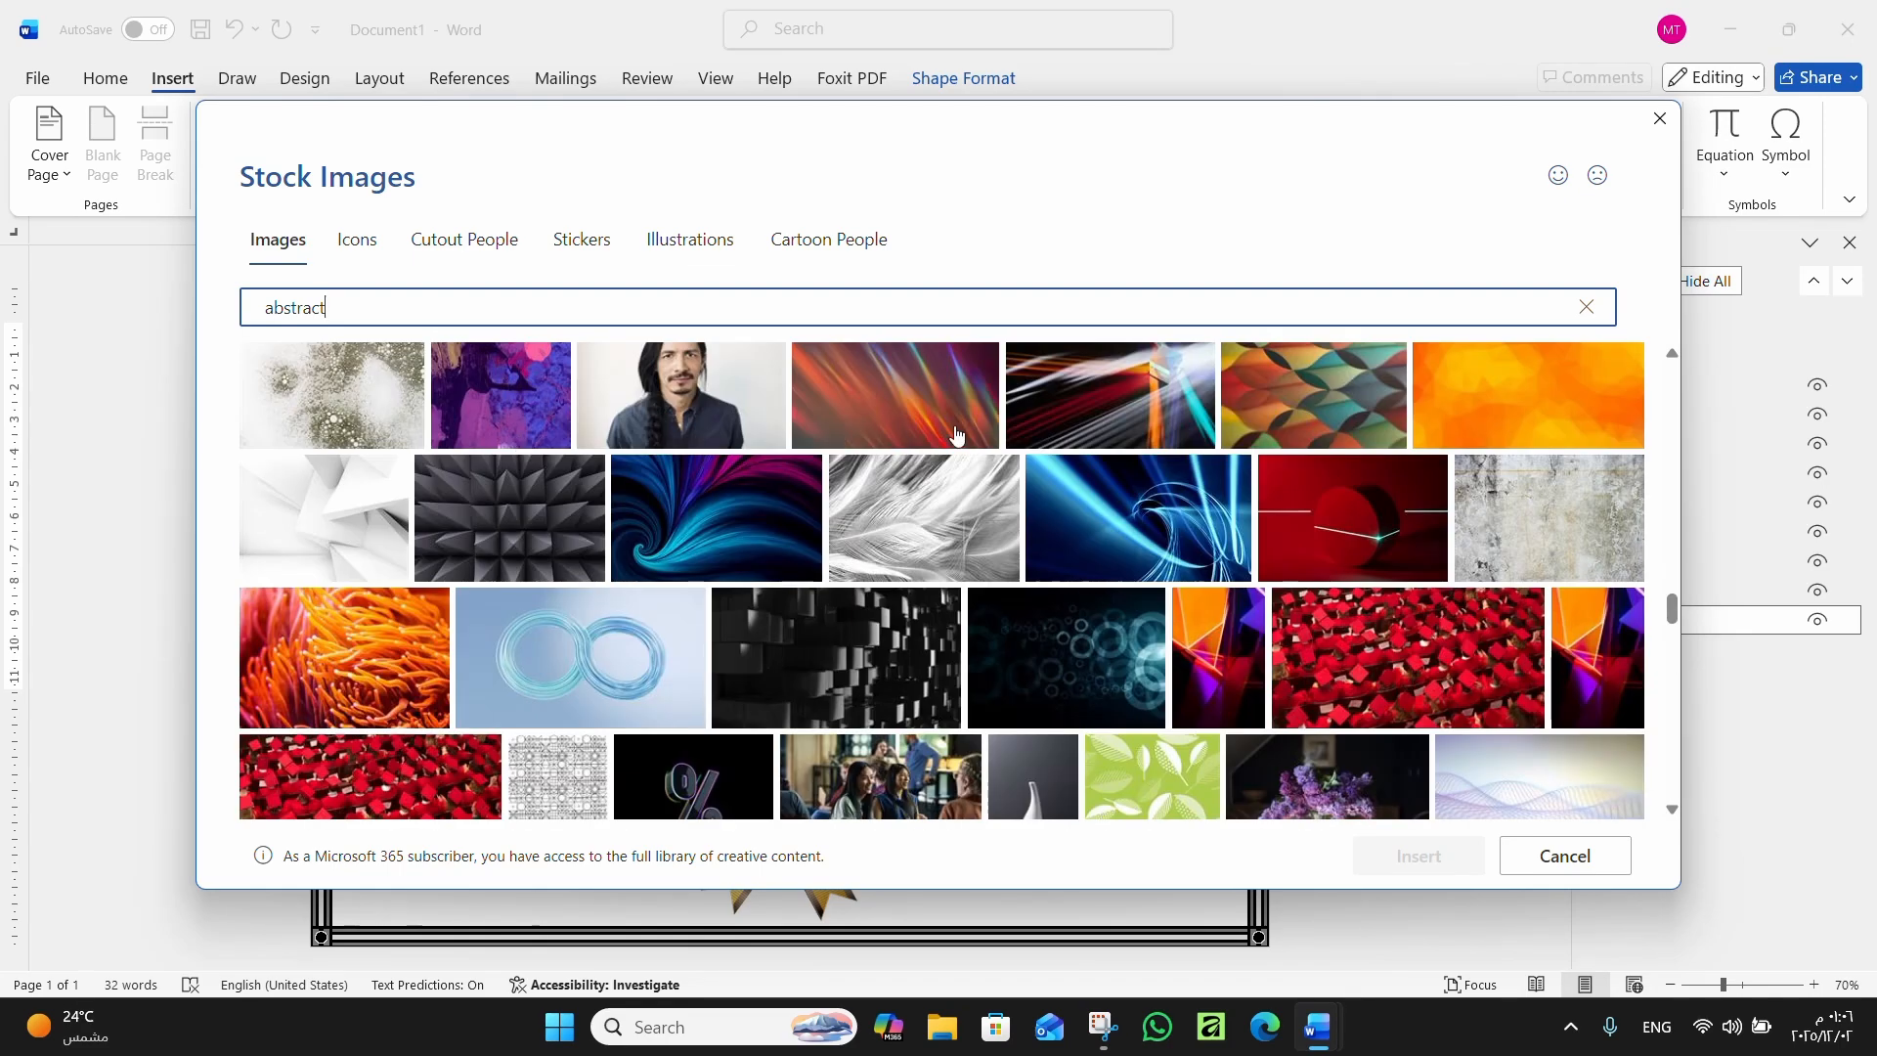
pyautogui.scroll(-5, 956, 434)
pyautogui.scroll(-6, 977, 430)
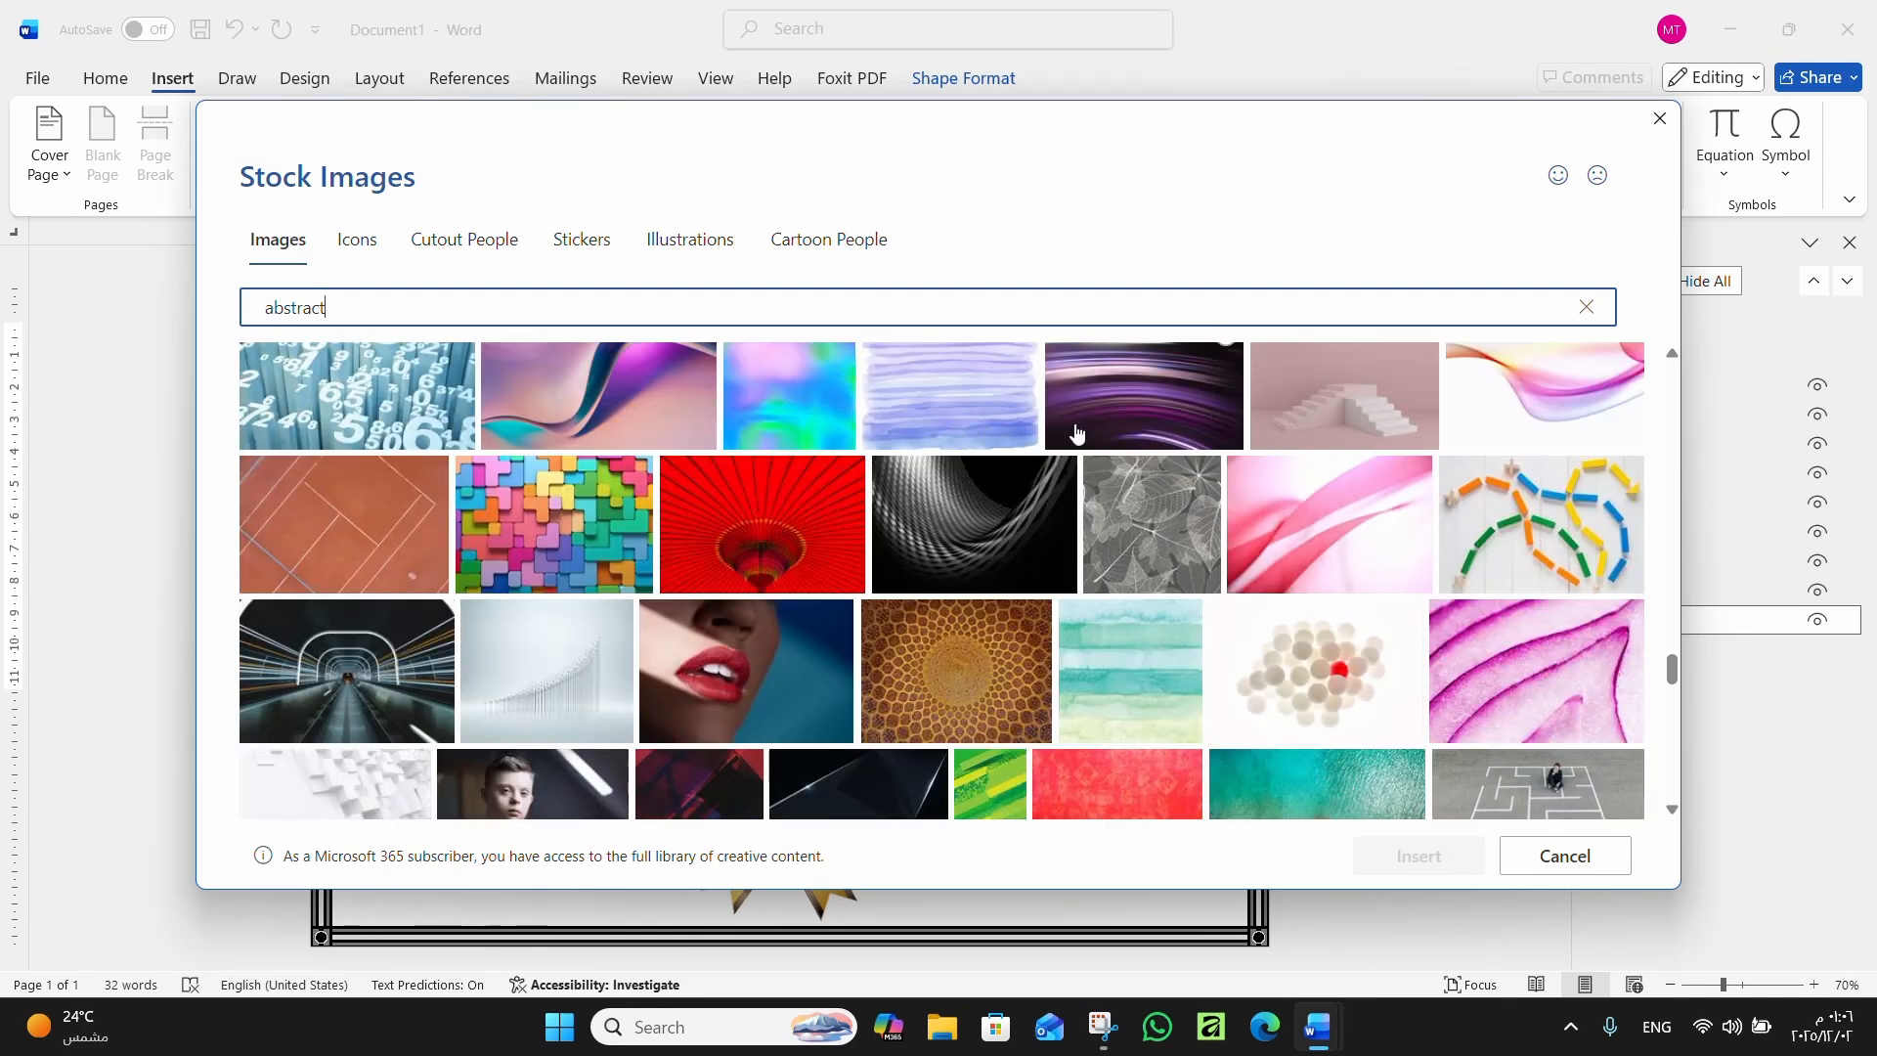
pyautogui.scroll(-4, 1076, 433)
pyautogui.scroll(4, 1076, 433)
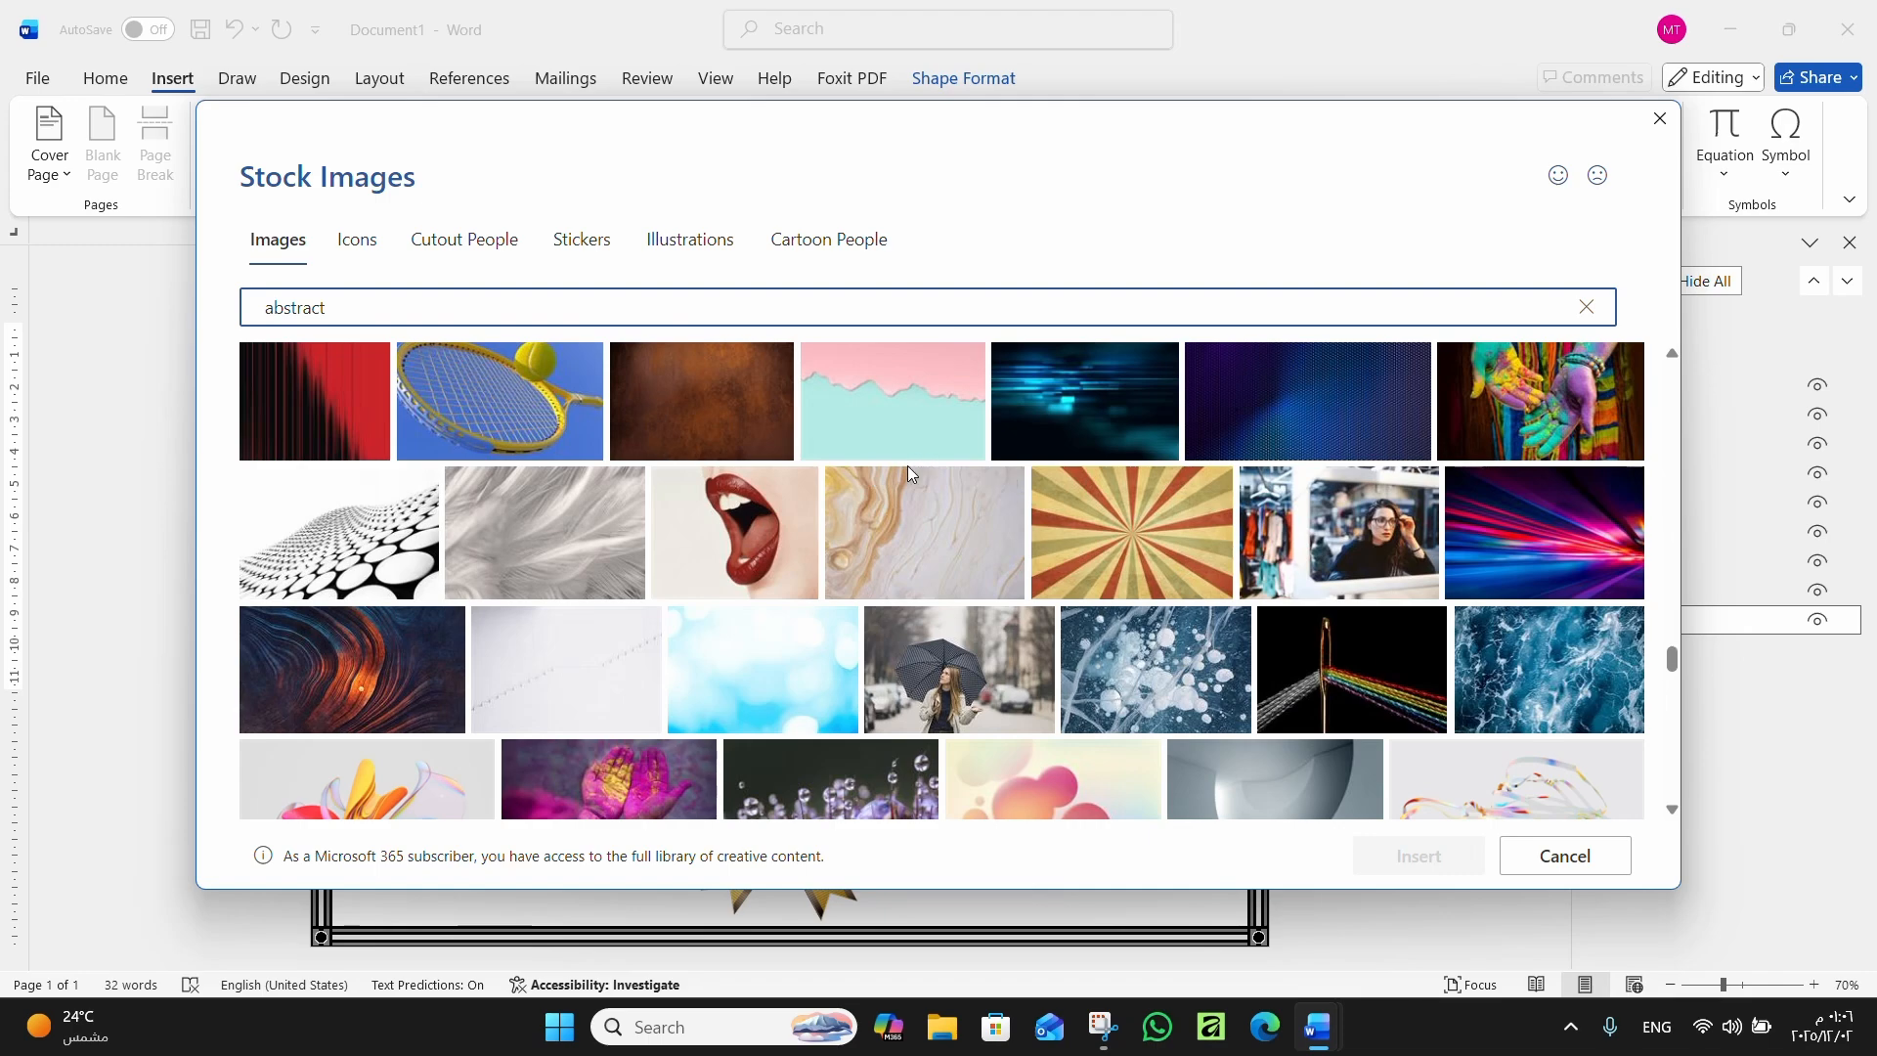
pyautogui.scroll(4, 1004, 464)
pyautogui.scroll(-4, 1001, 464)
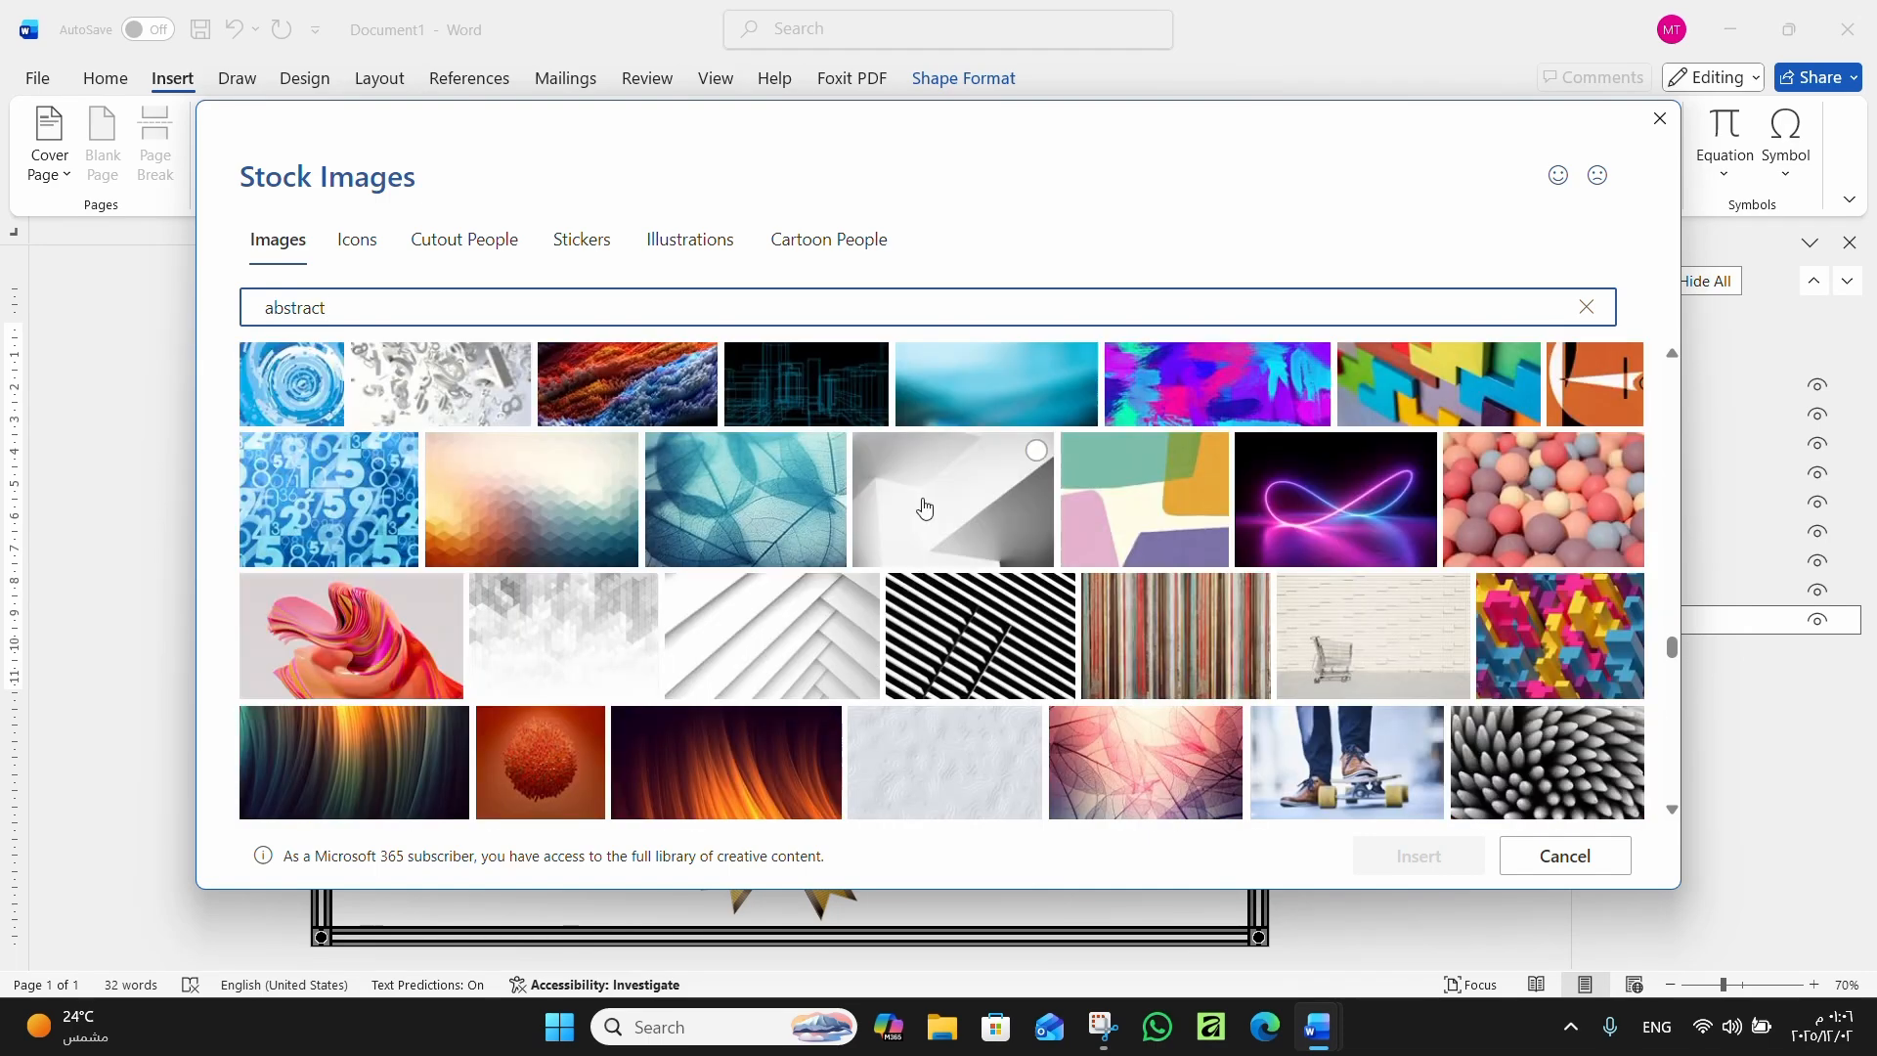
pyautogui.click(922, 507)
pyautogui.click(1392, 857)
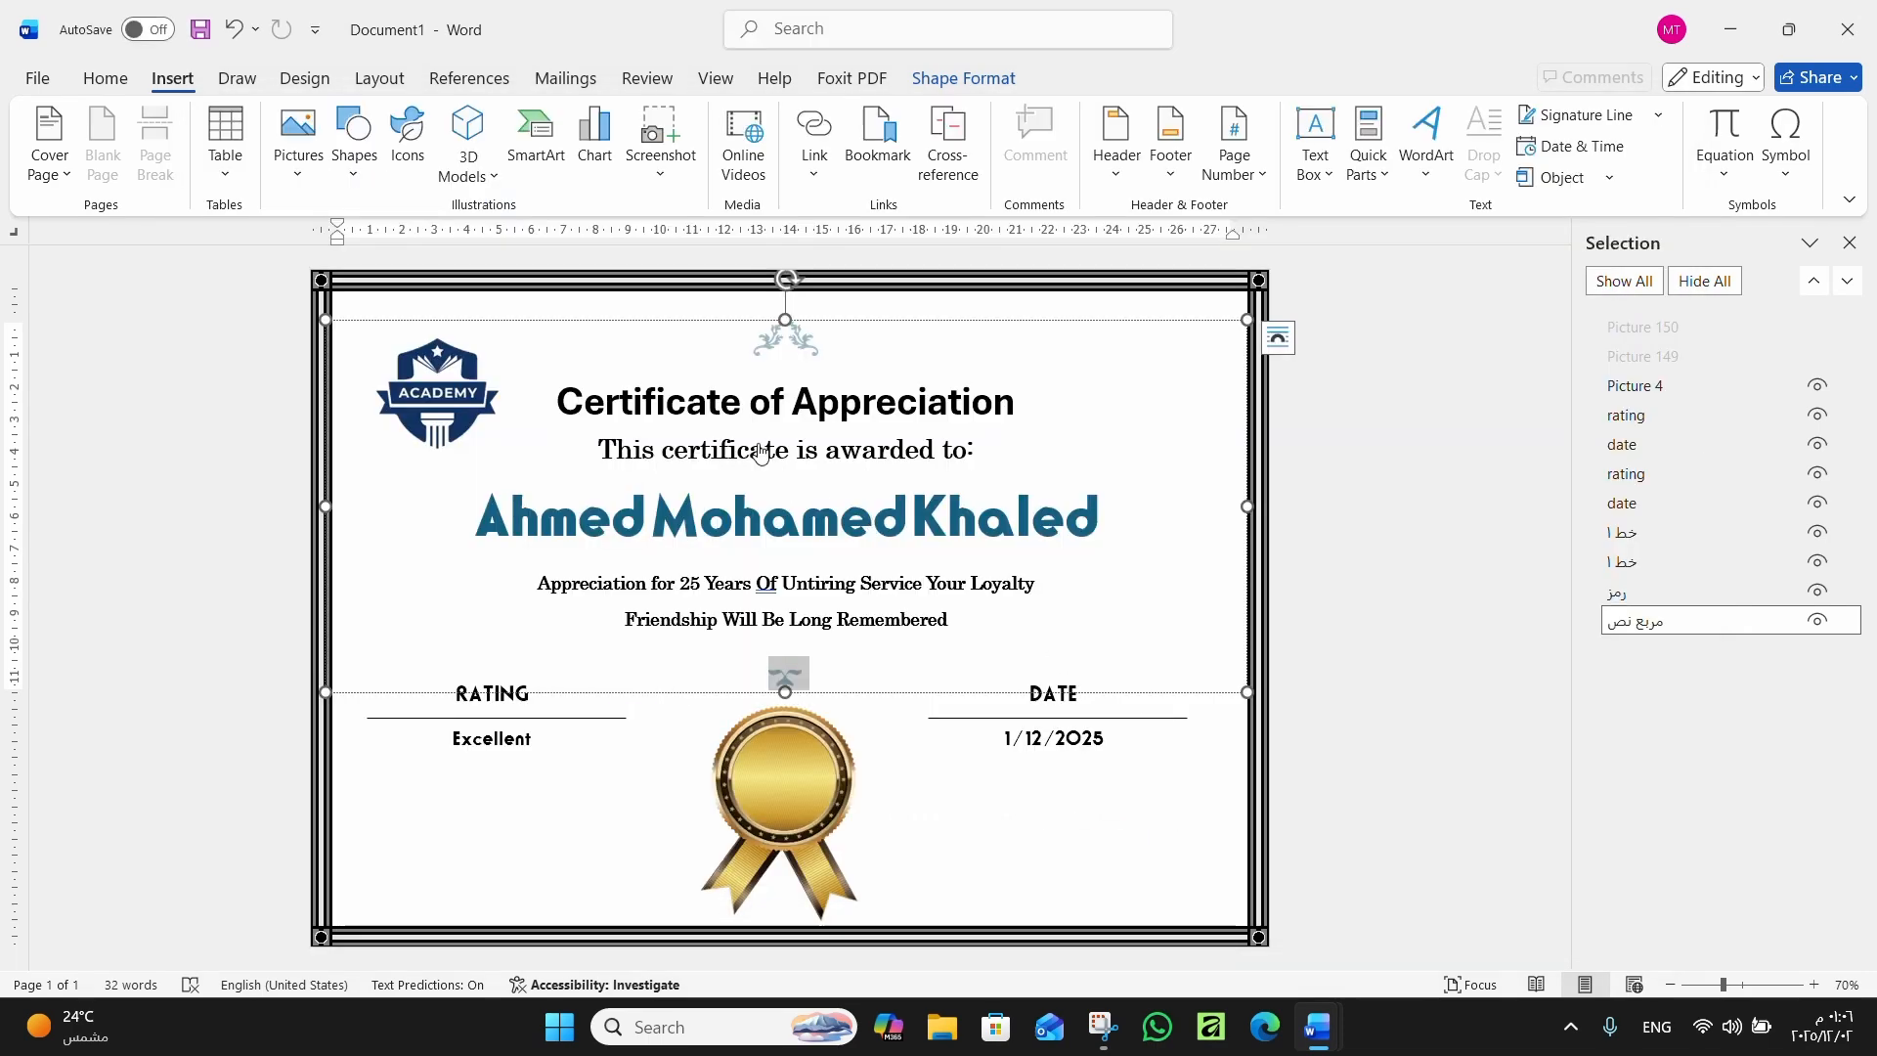
# Move the gray abstract image out of the text box onto the second page and set its text wrapping to In Front of Text
pyautogui.scroll(5, 909, 449)
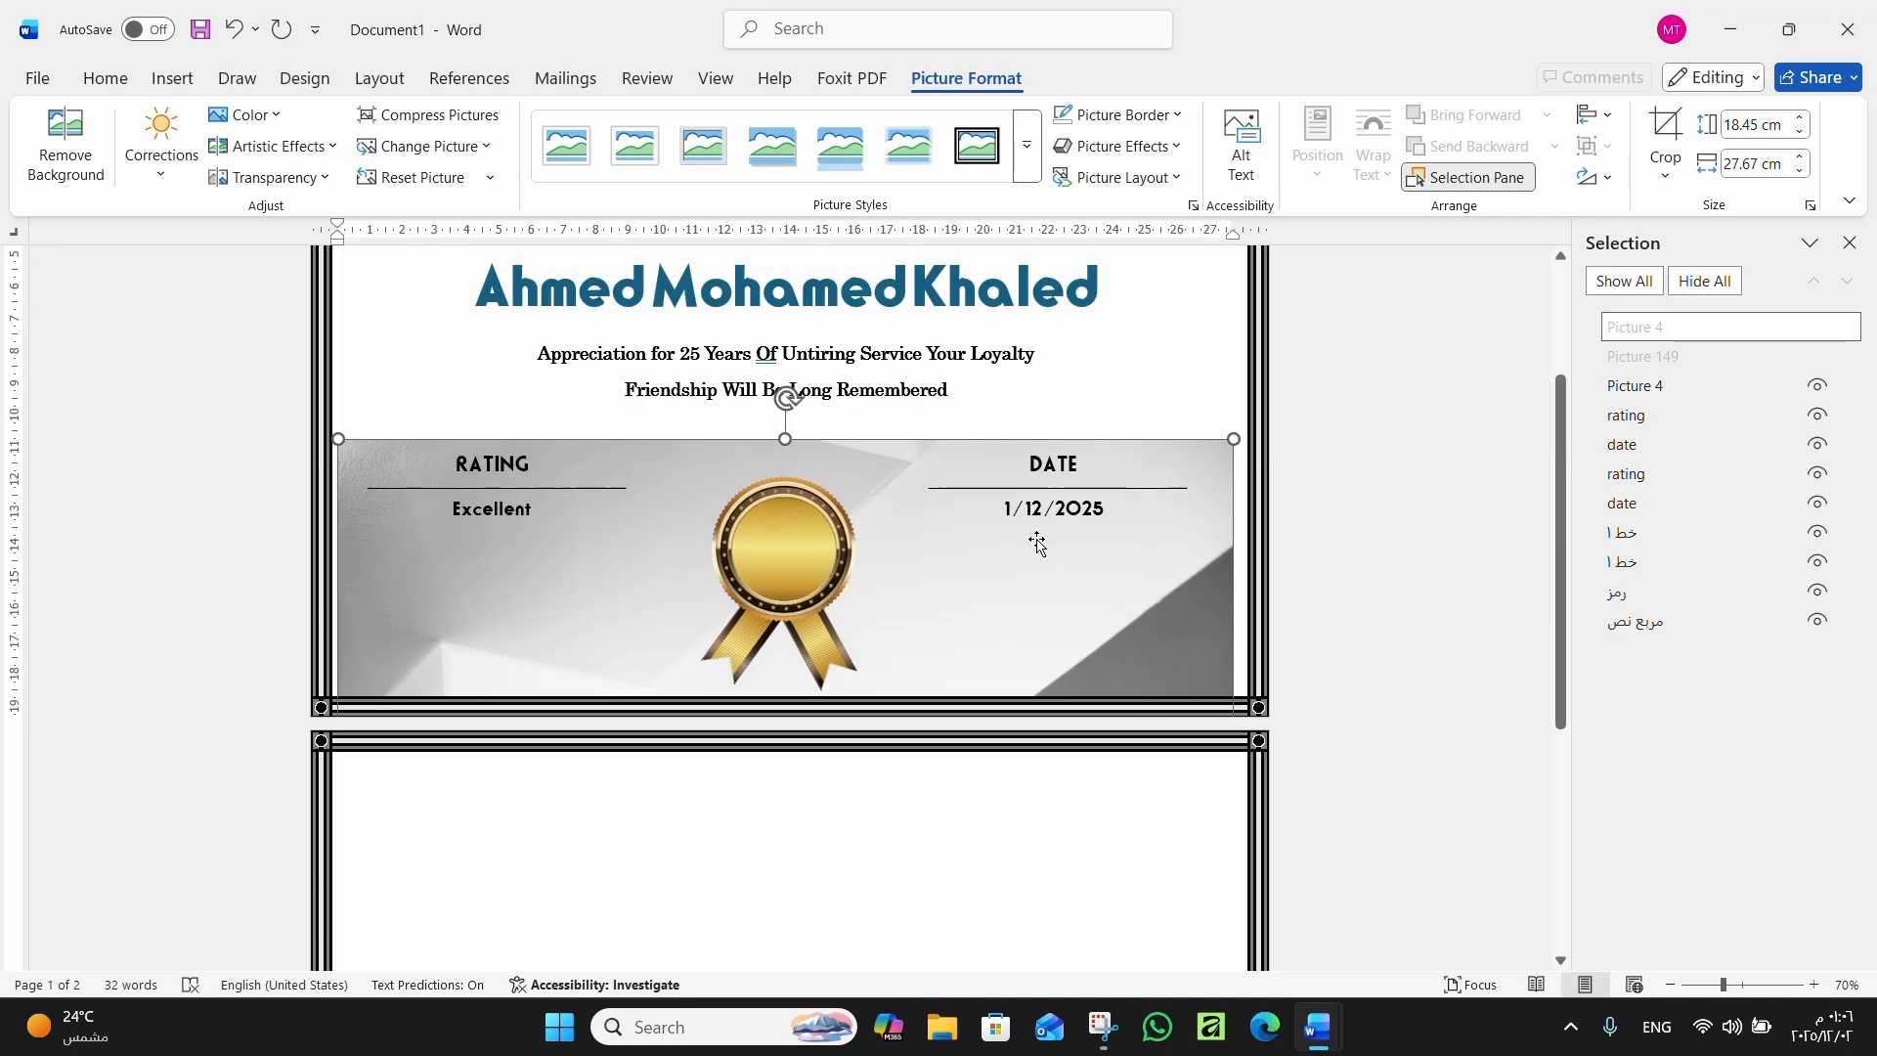
pyautogui.rightClick(1019, 572)
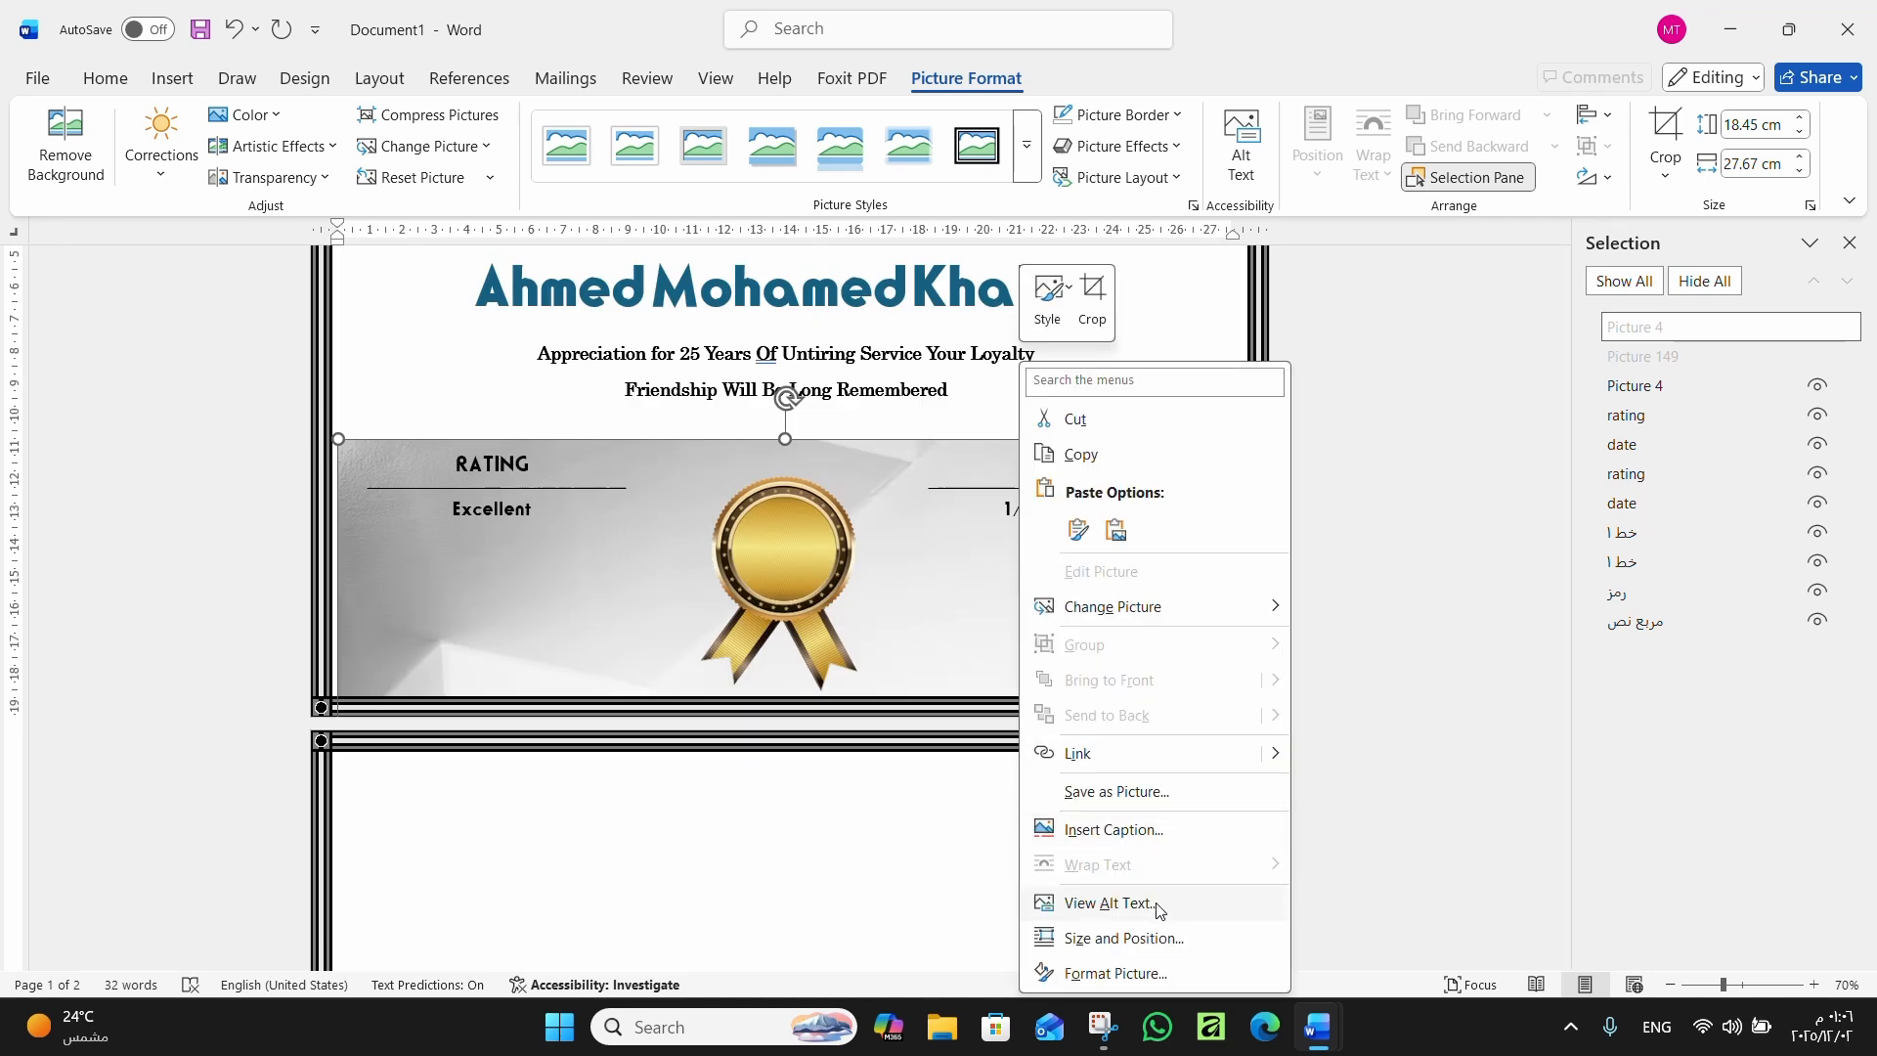
pyautogui.click(906, 567)
pyautogui.moveTo(913, 565); pyautogui.dragTo(914, 813)
pyautogui.rightClick(913, 695)
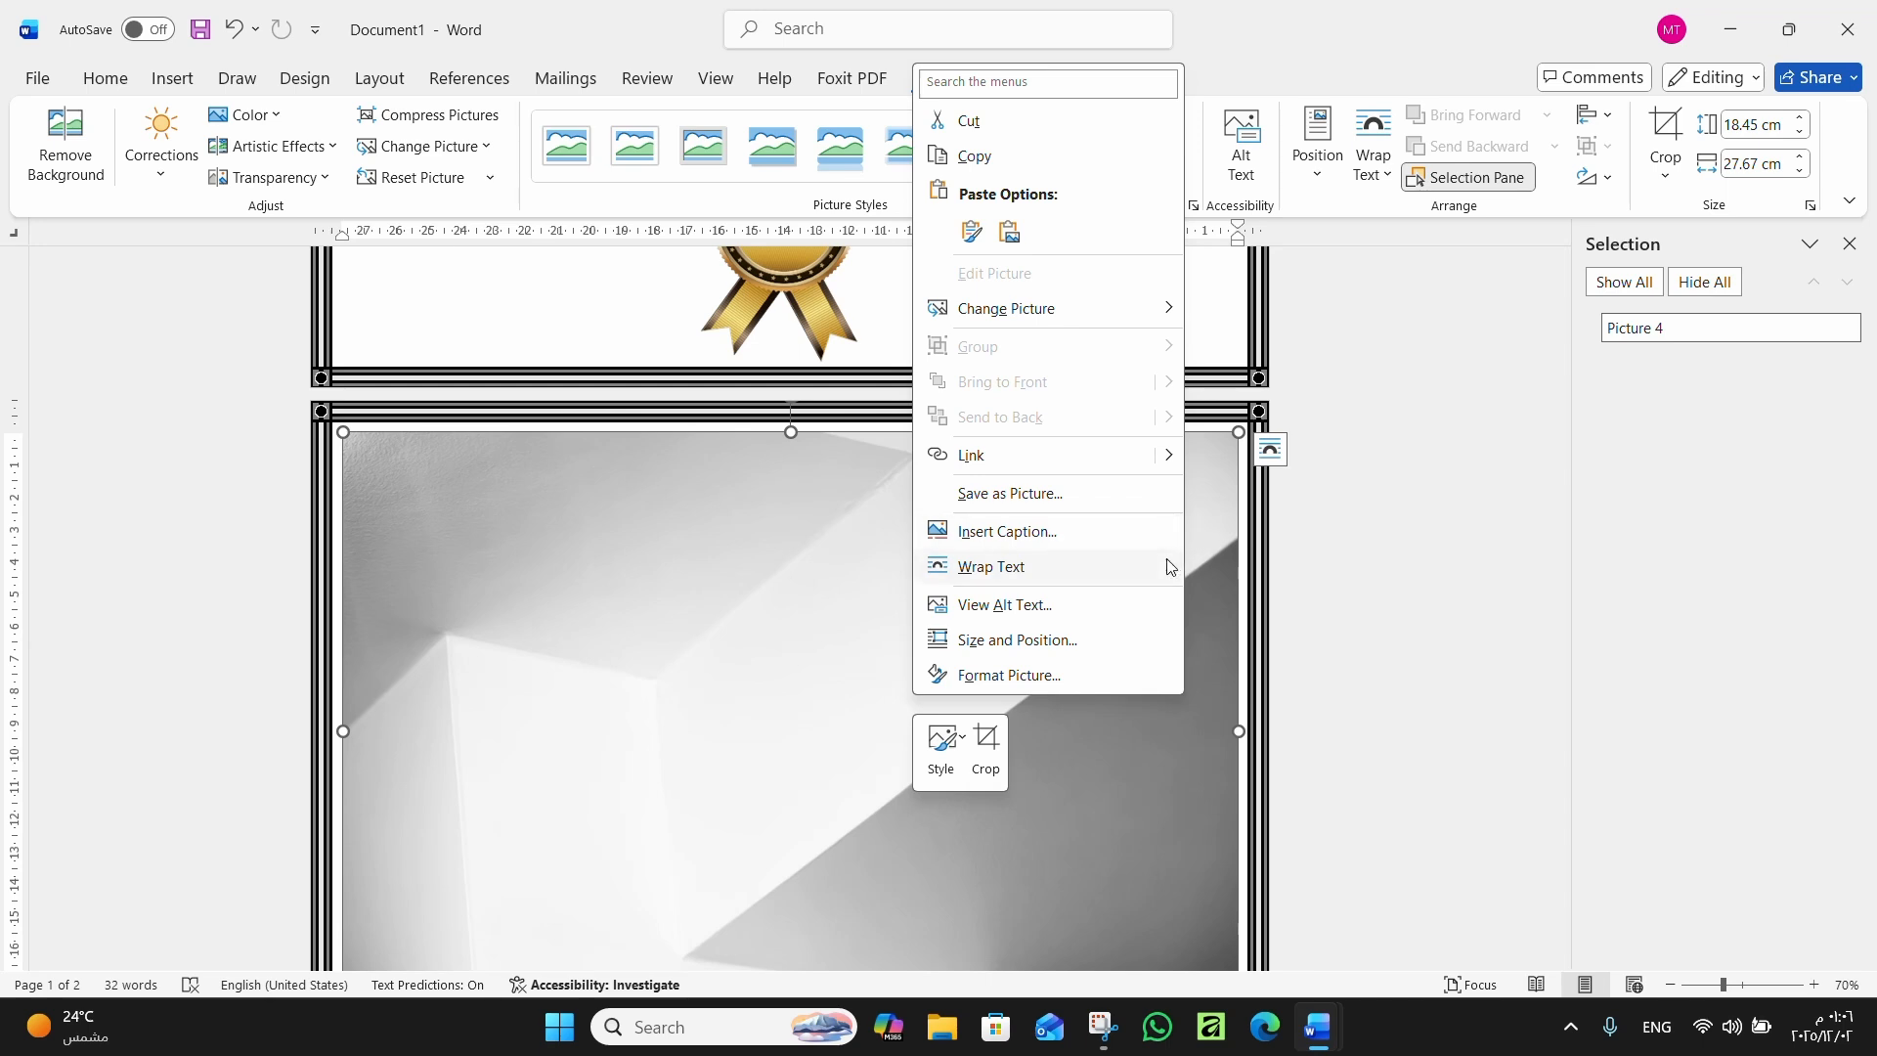
pyautogui.moveTo(1157, 570)
pyautogui.click(1275, 776)
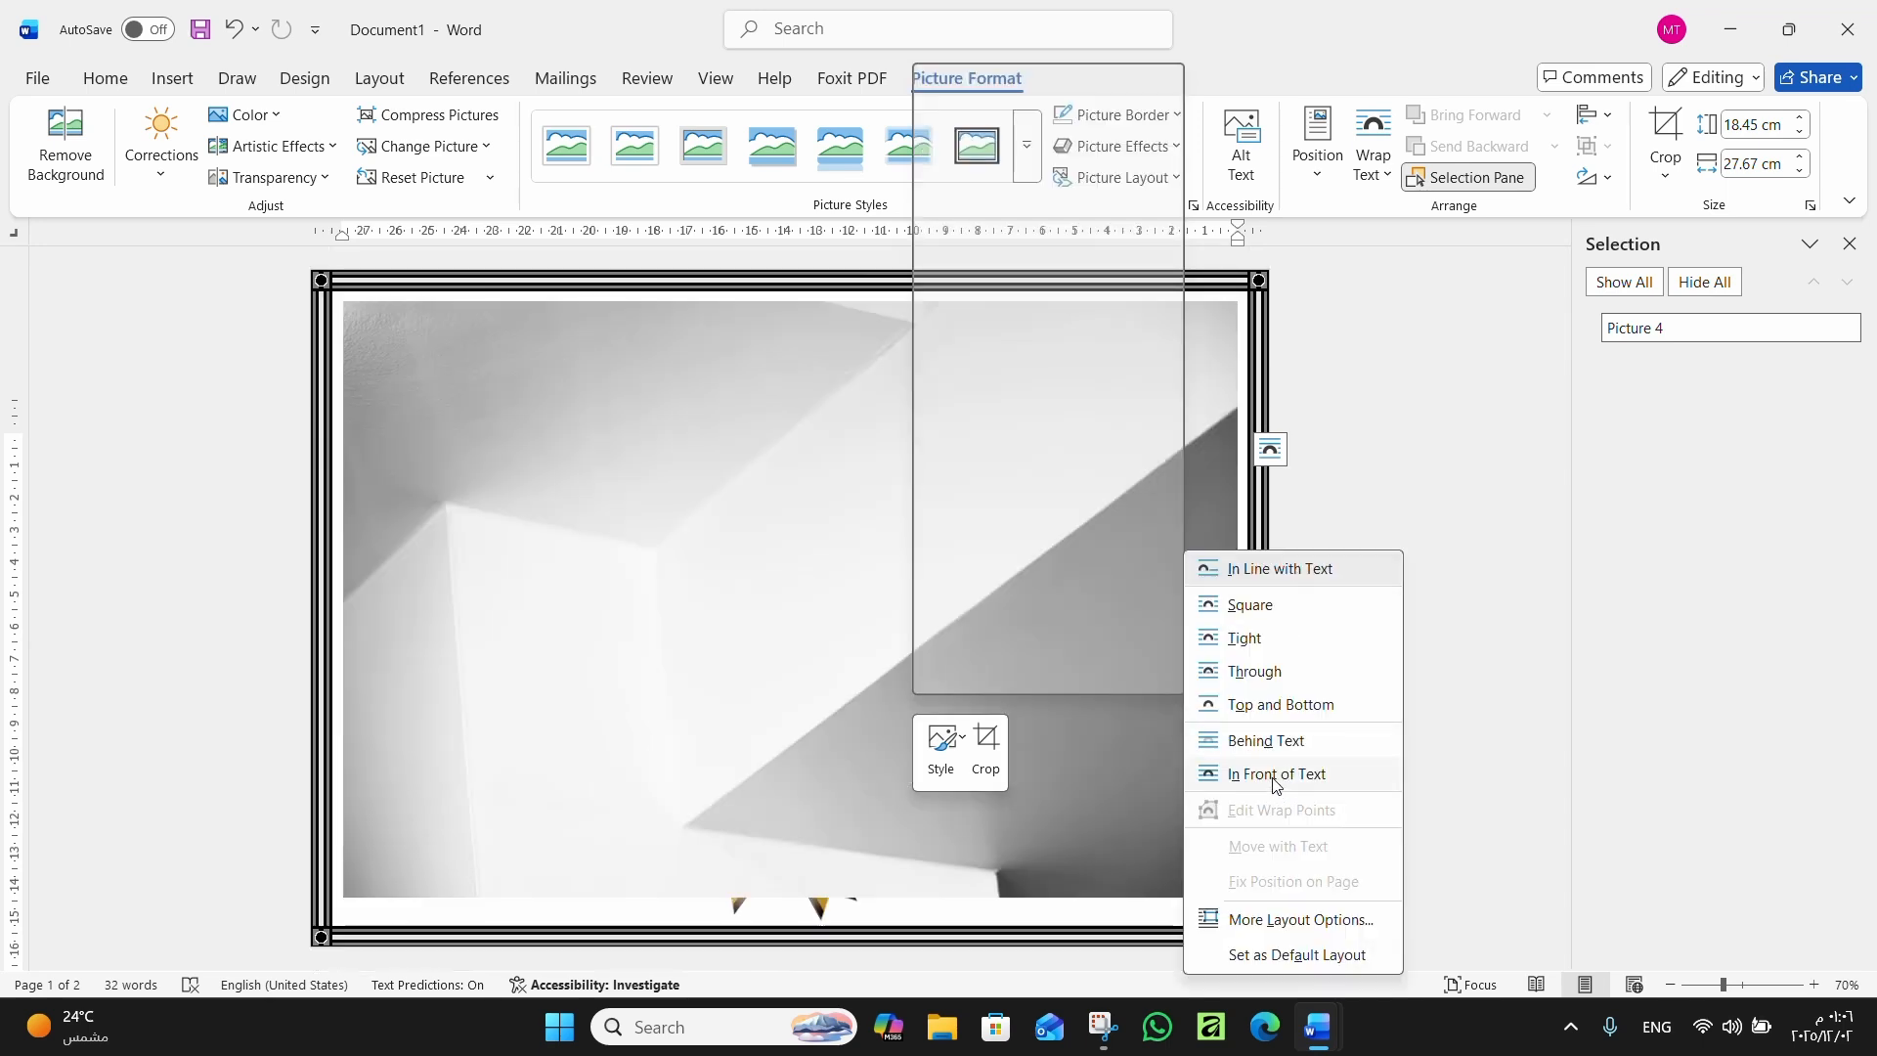
# Send the gray abstract image behind all other certificate objects and rename it "الخلفية"
pyautogui.rightClick(909, 434)
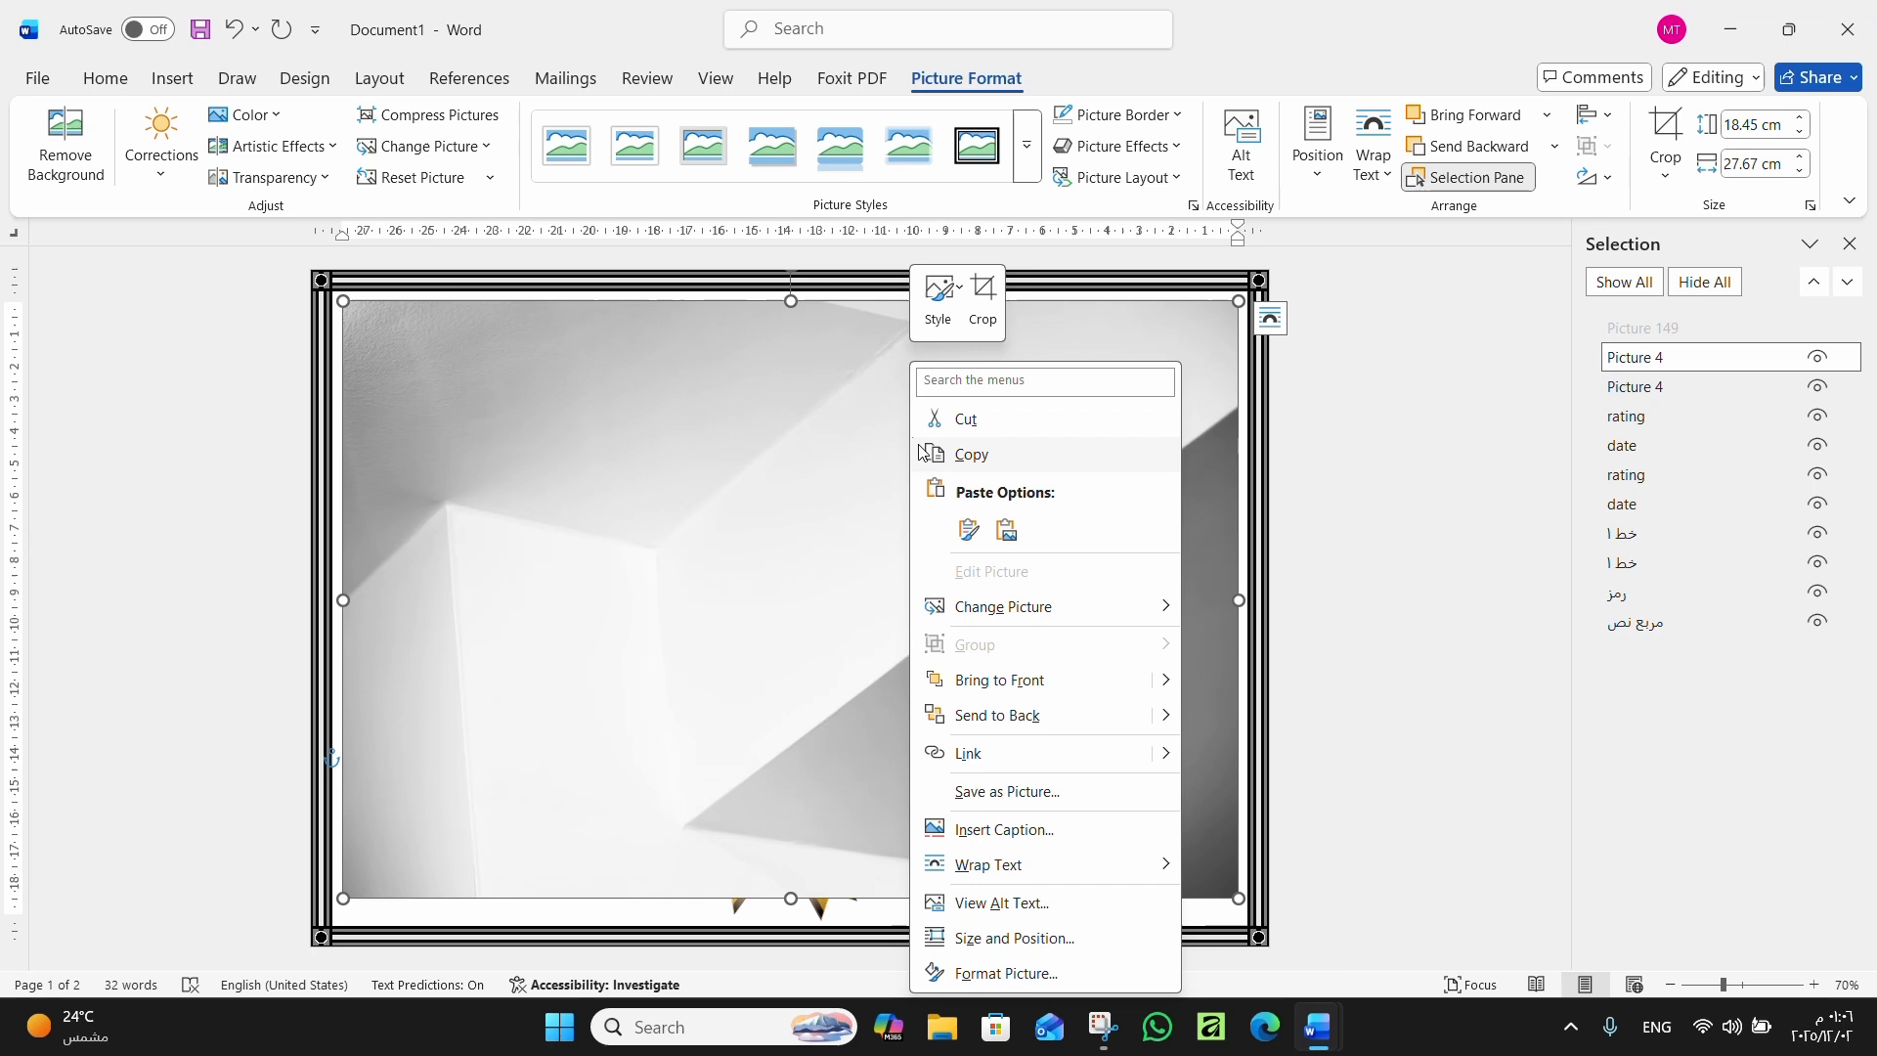
pyautogui.click(1111, 721)
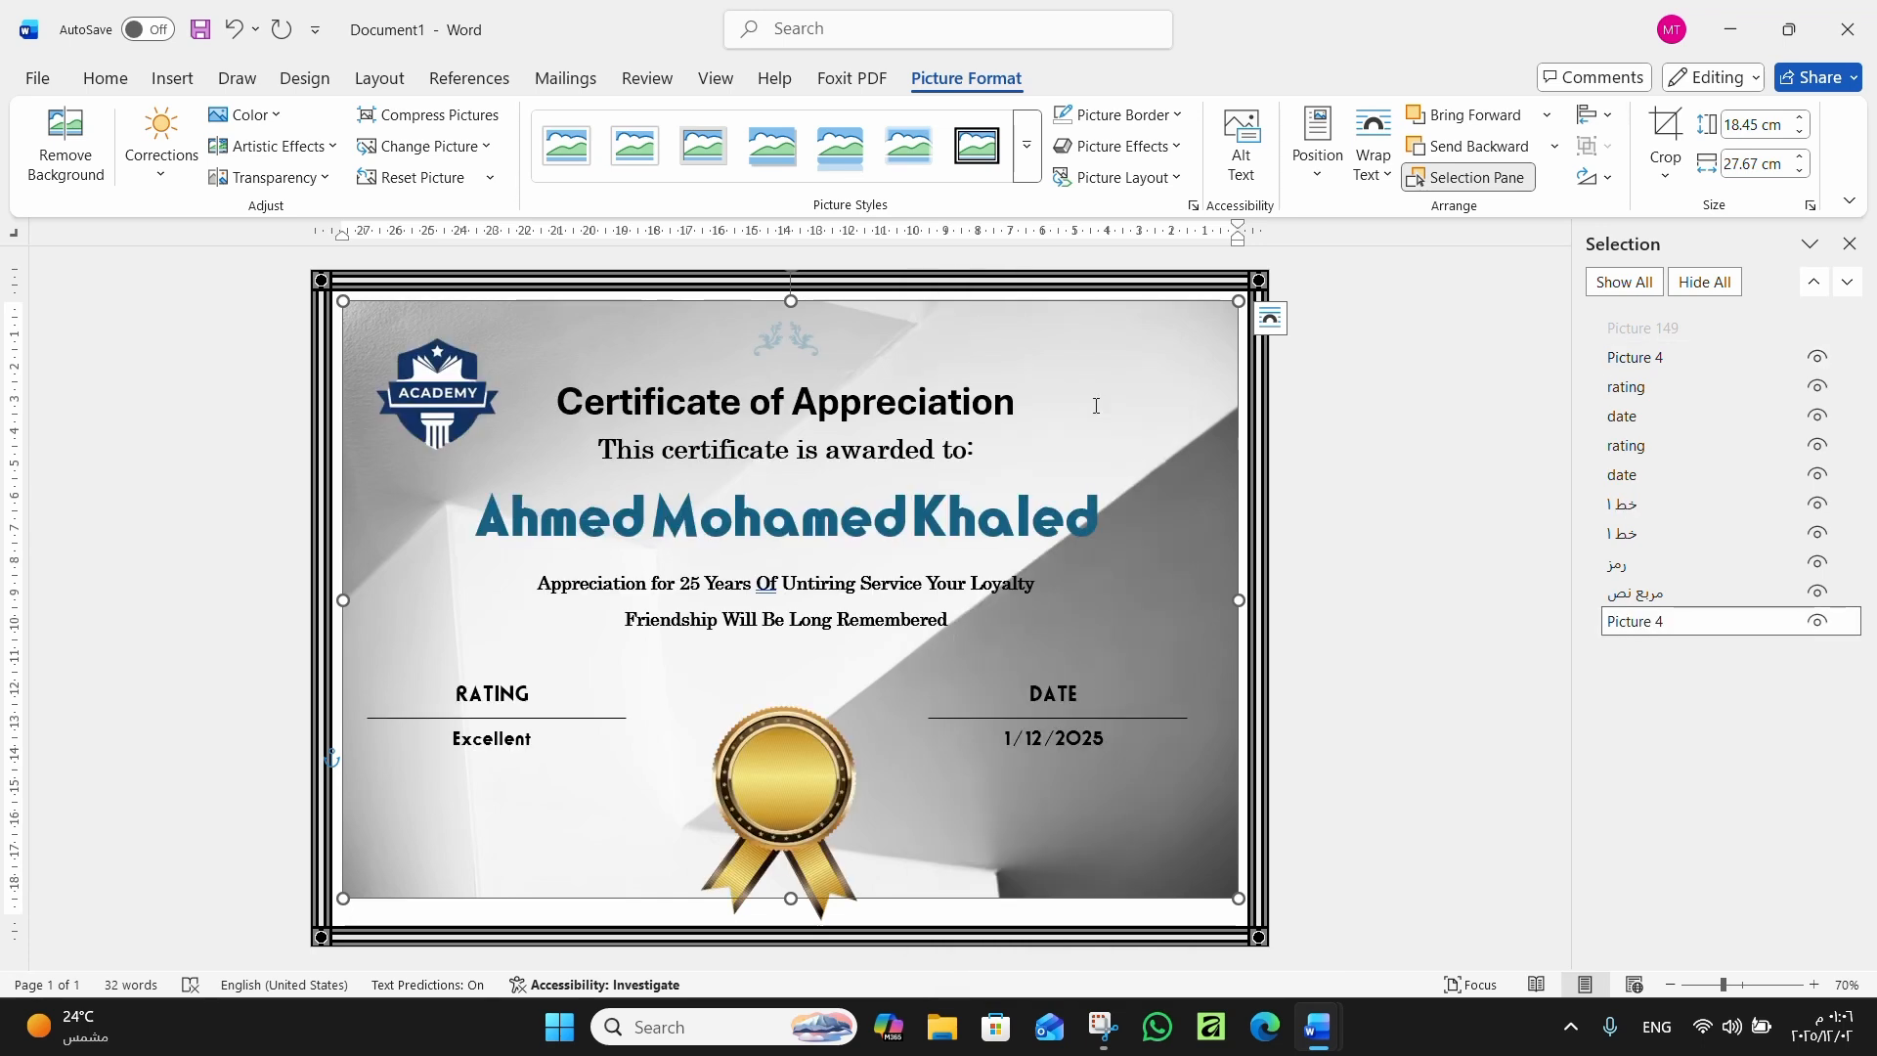
pyautogui.click(1633, 621)
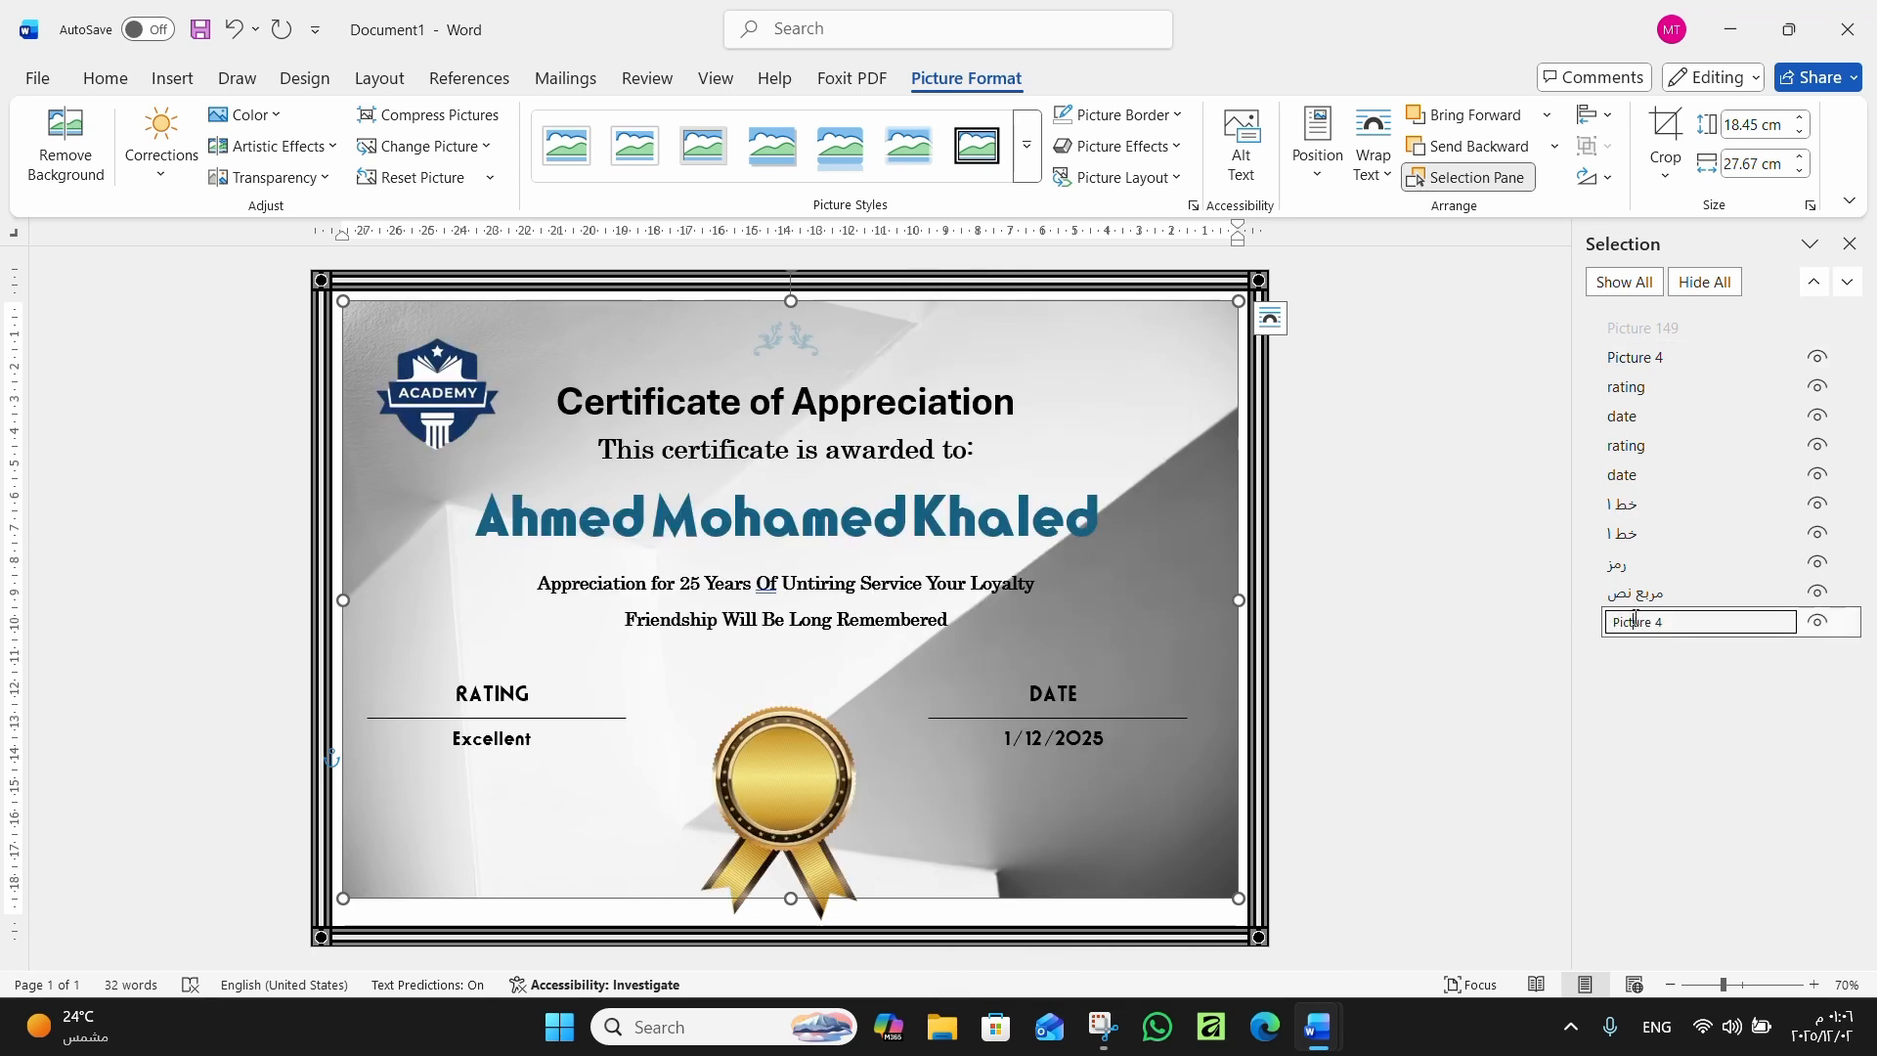
pyautogui.doubleClick(1635, 620)
pyautogui.write('hg')
# Rename the academy emblem picture as "اللوجو"
pyautogui.click(1641, 359)
pyautogui.click(1641, 361)
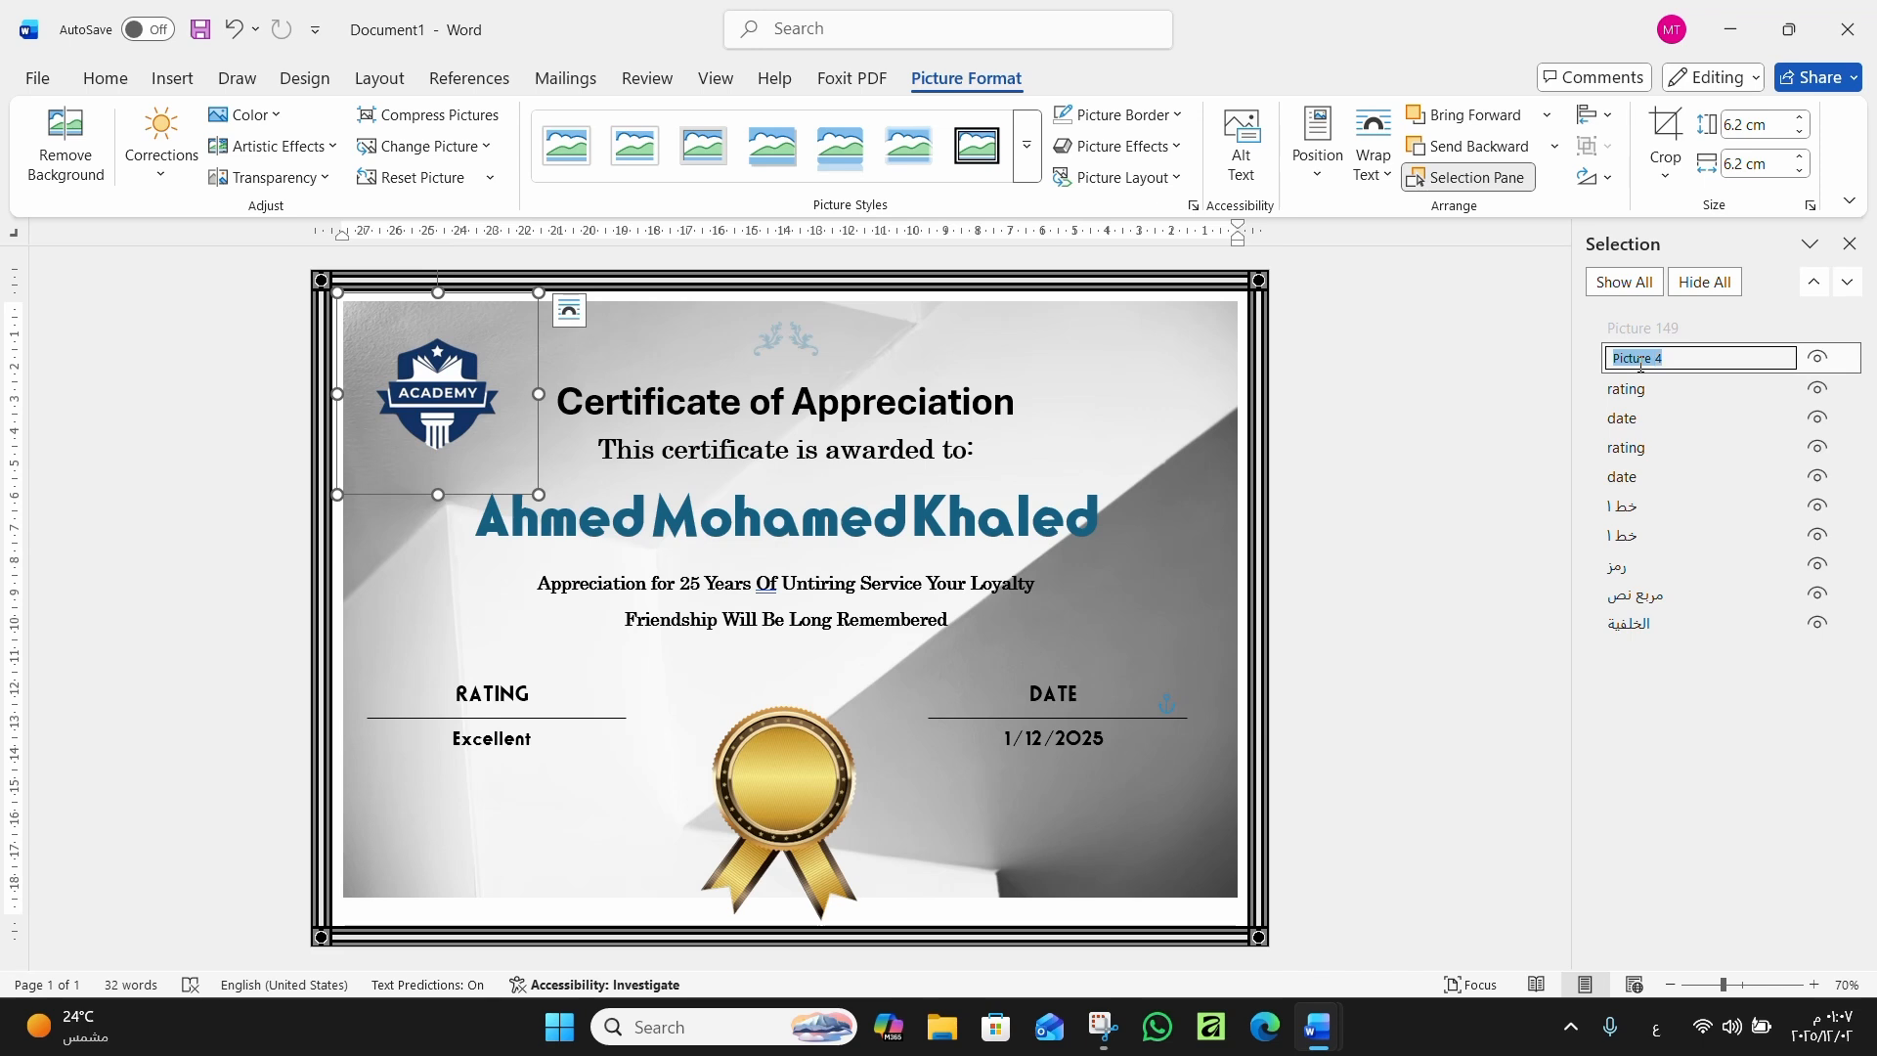
pyautogui.write('اللوجو')
pyautogui.press('Return')
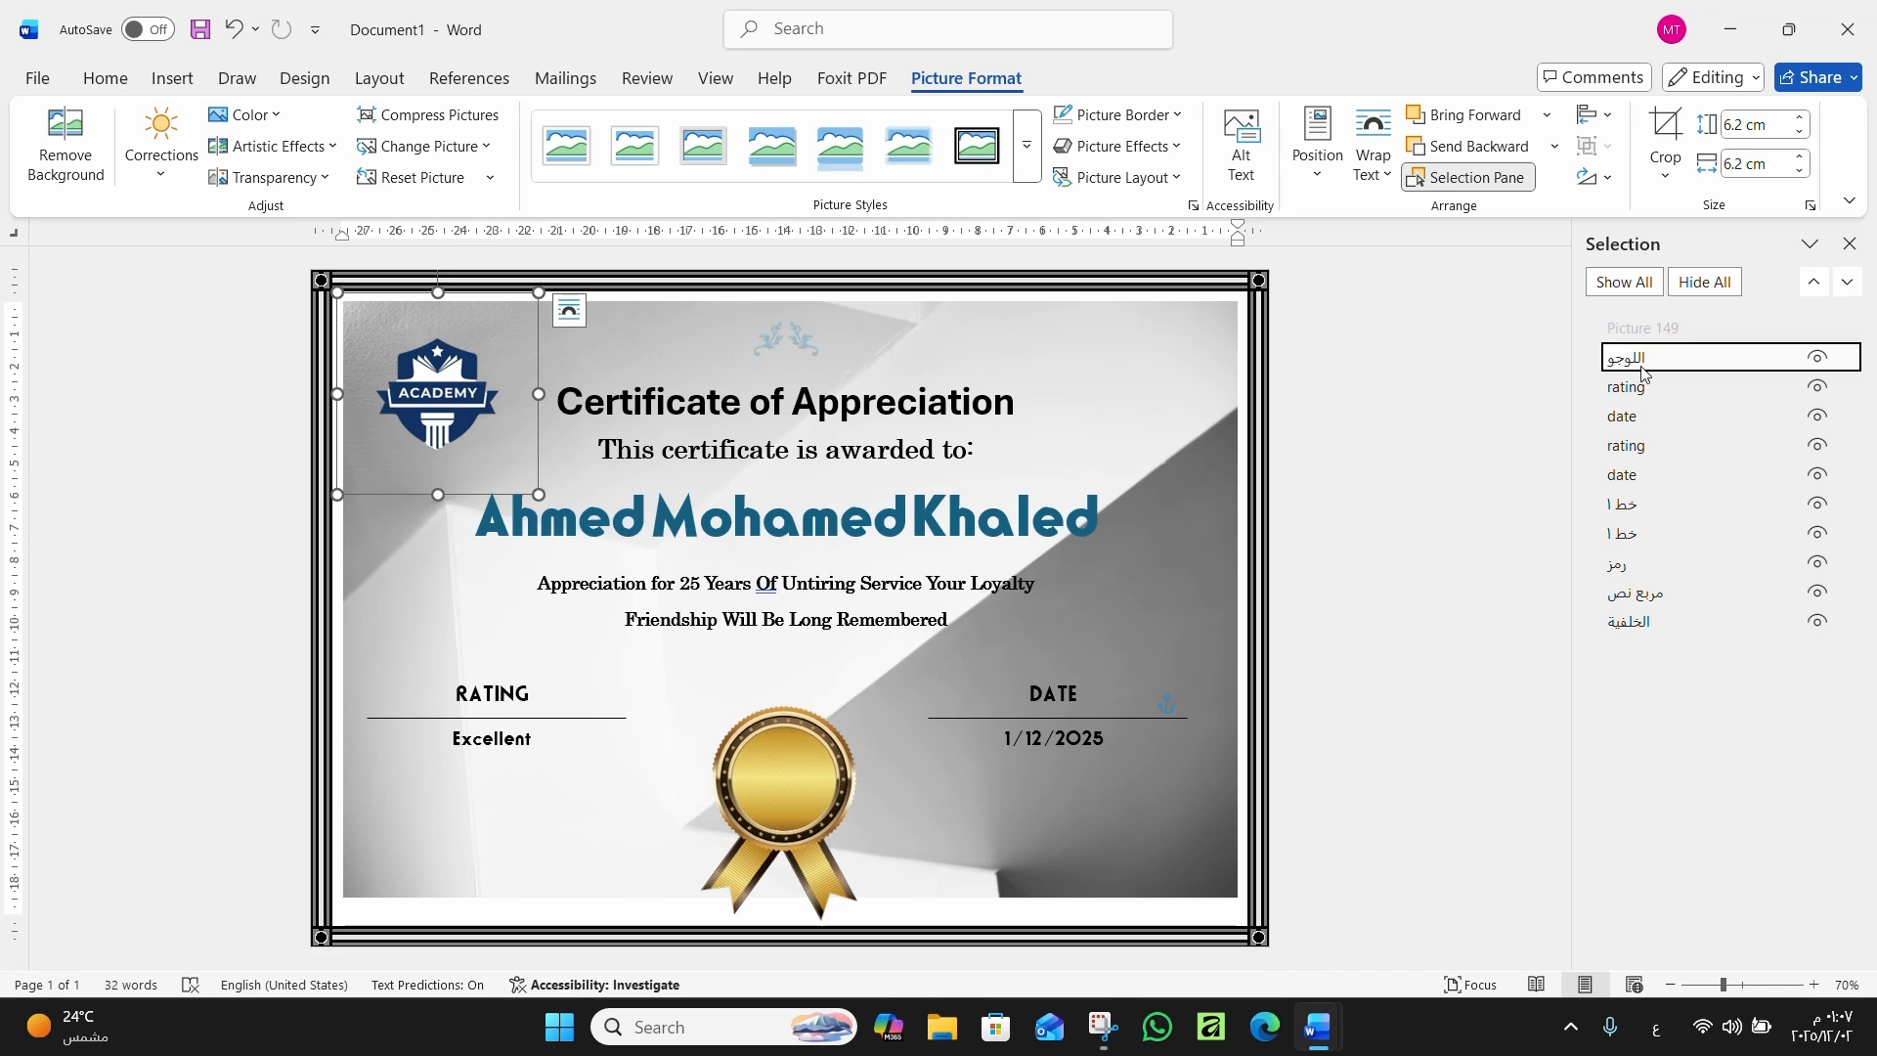
# Enlarge the background image to about 22.35 cm high by 33.51 cm wide so it fills the whole bordered page area
pyautogui.click(1615, 626)
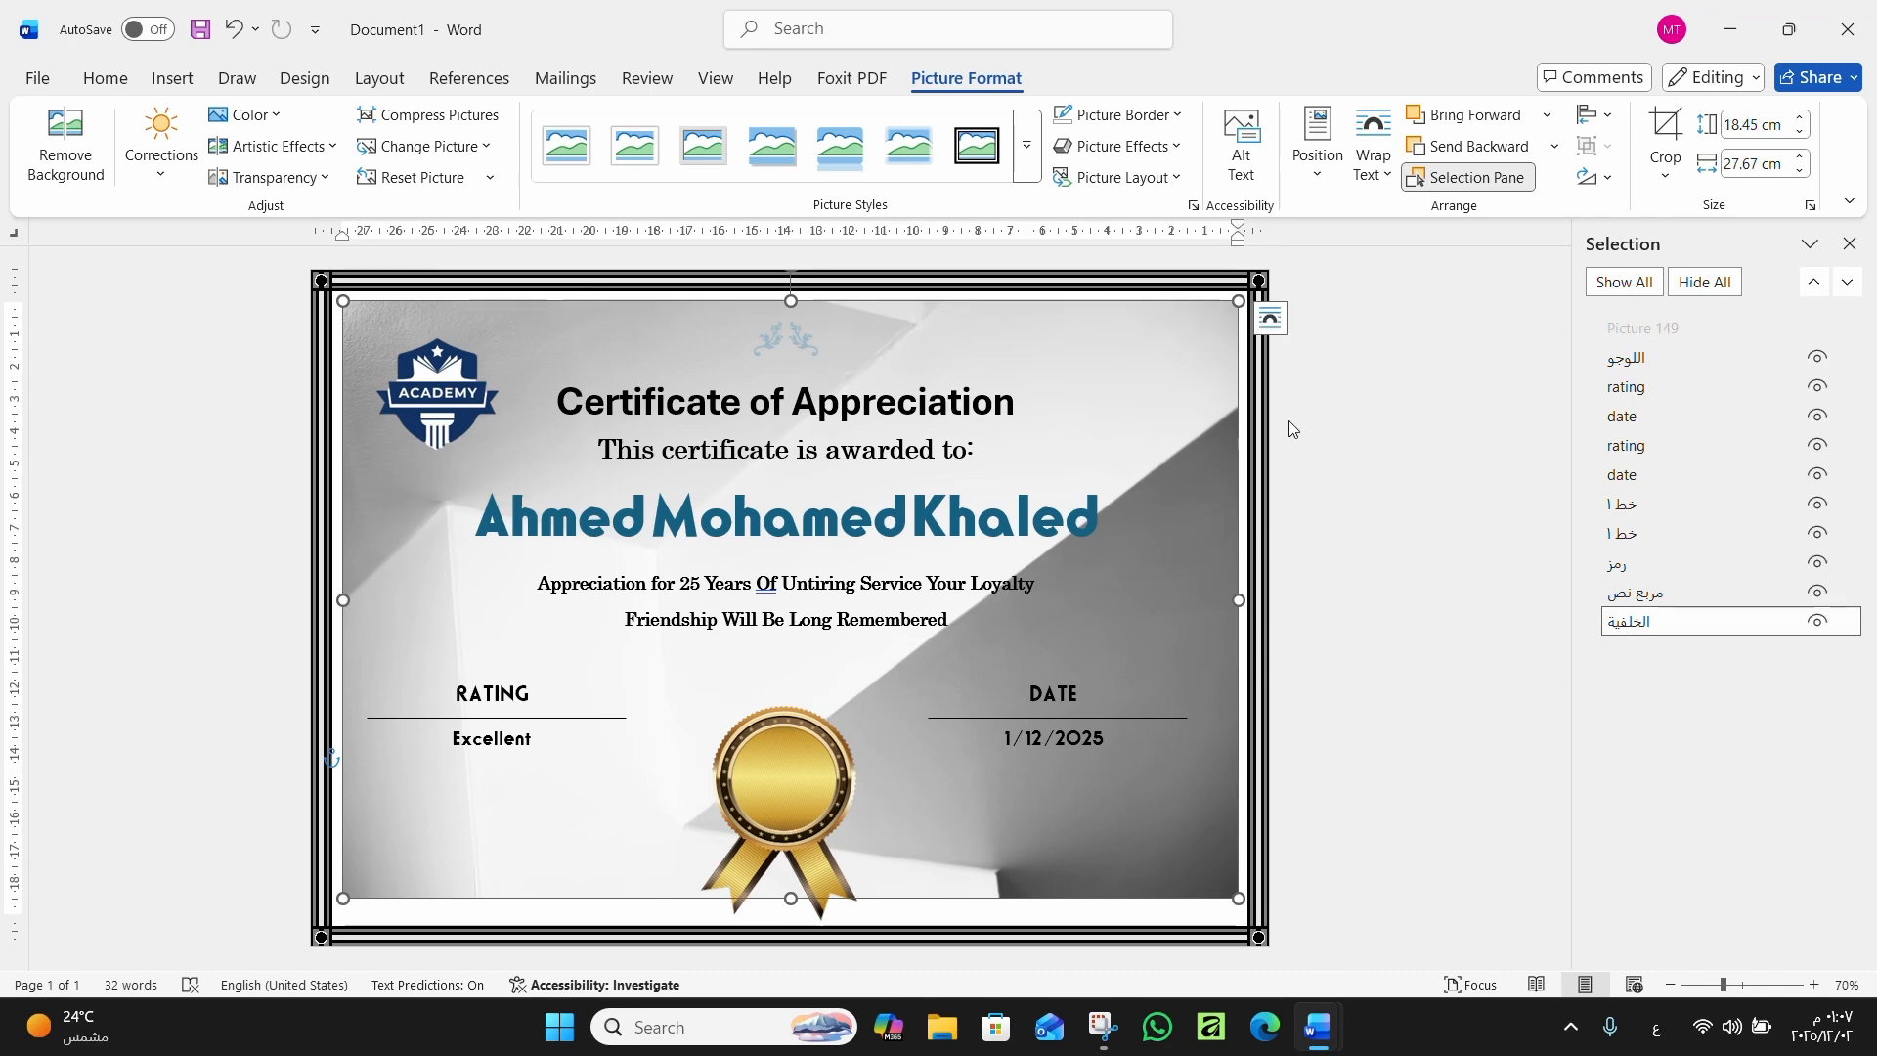
pyautogui.moveTo(344, 306); pyautogui.dragTo(250, 237)
pyautogui.moveTo(1234, 901); pyautogui.dragTo(1276, 956)
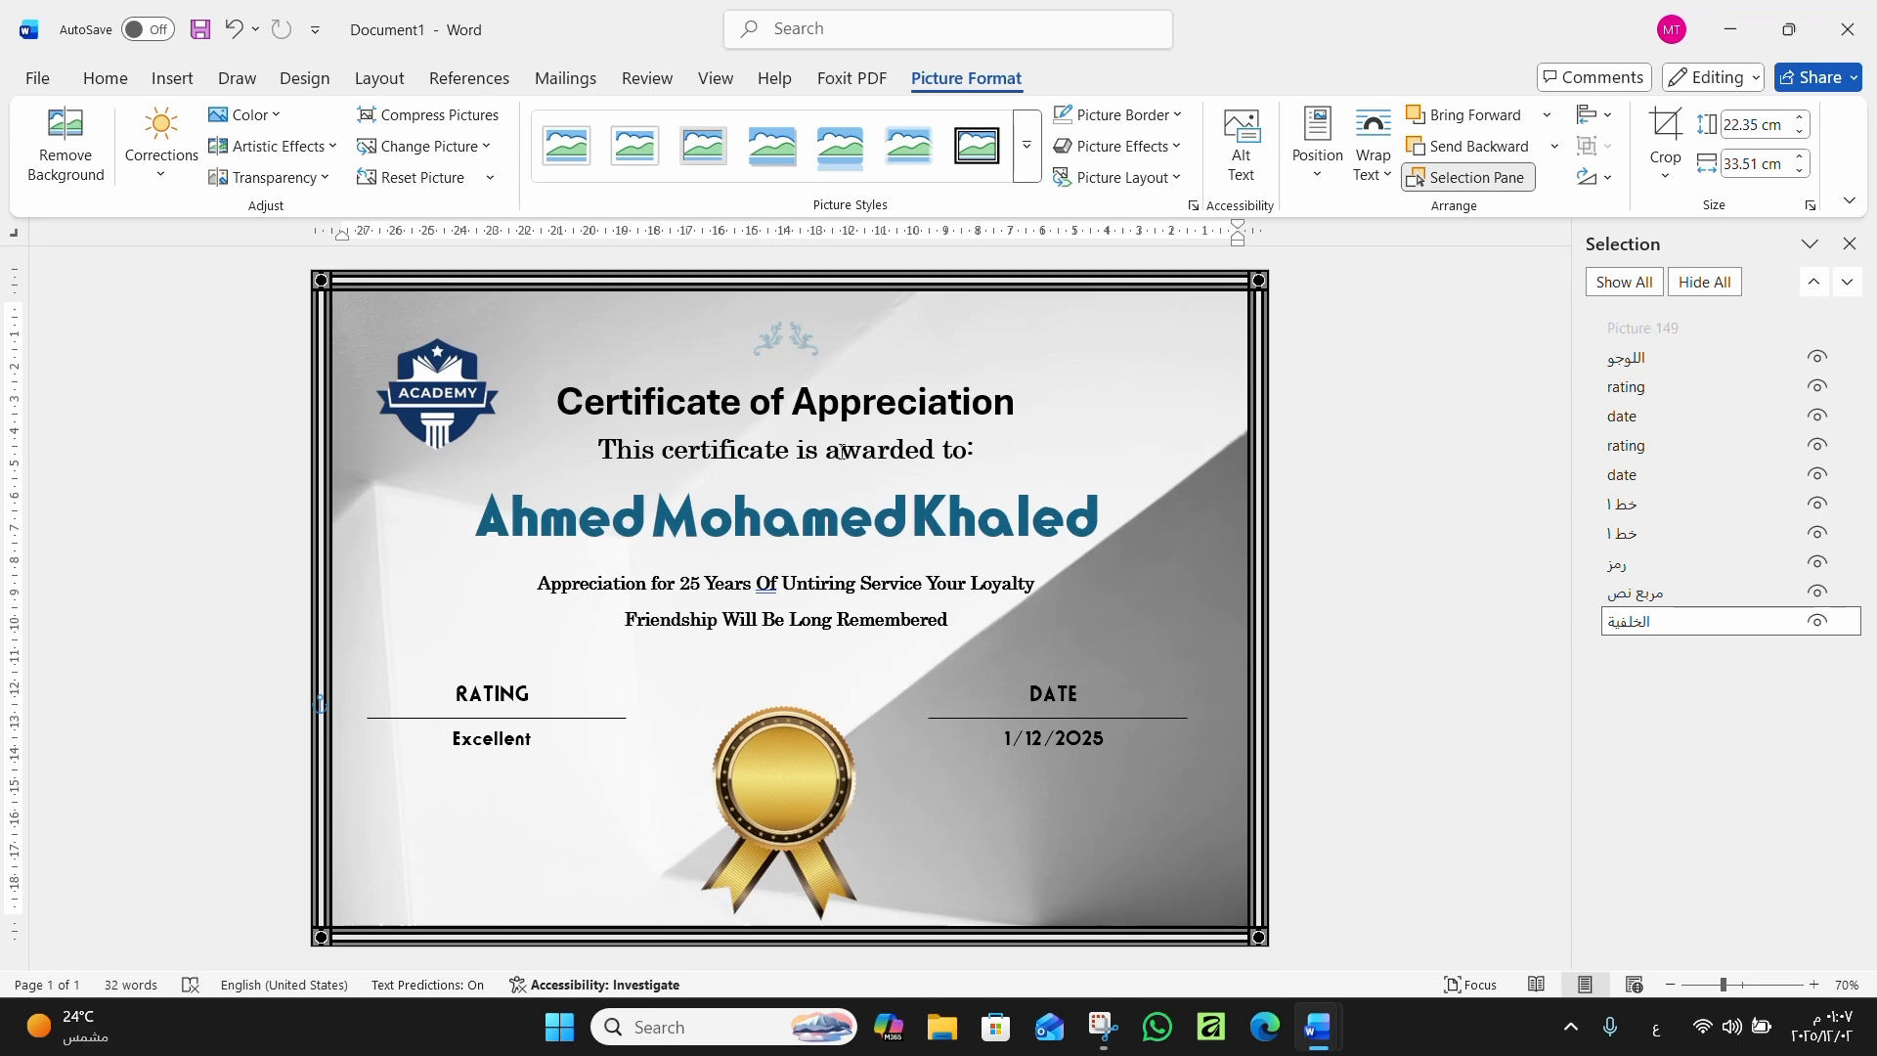
# Shift the background image slightly right and down within the border, keeping the page fully covered
pyautogui.click(555, 339)
pyautogui.click(1759, 624)
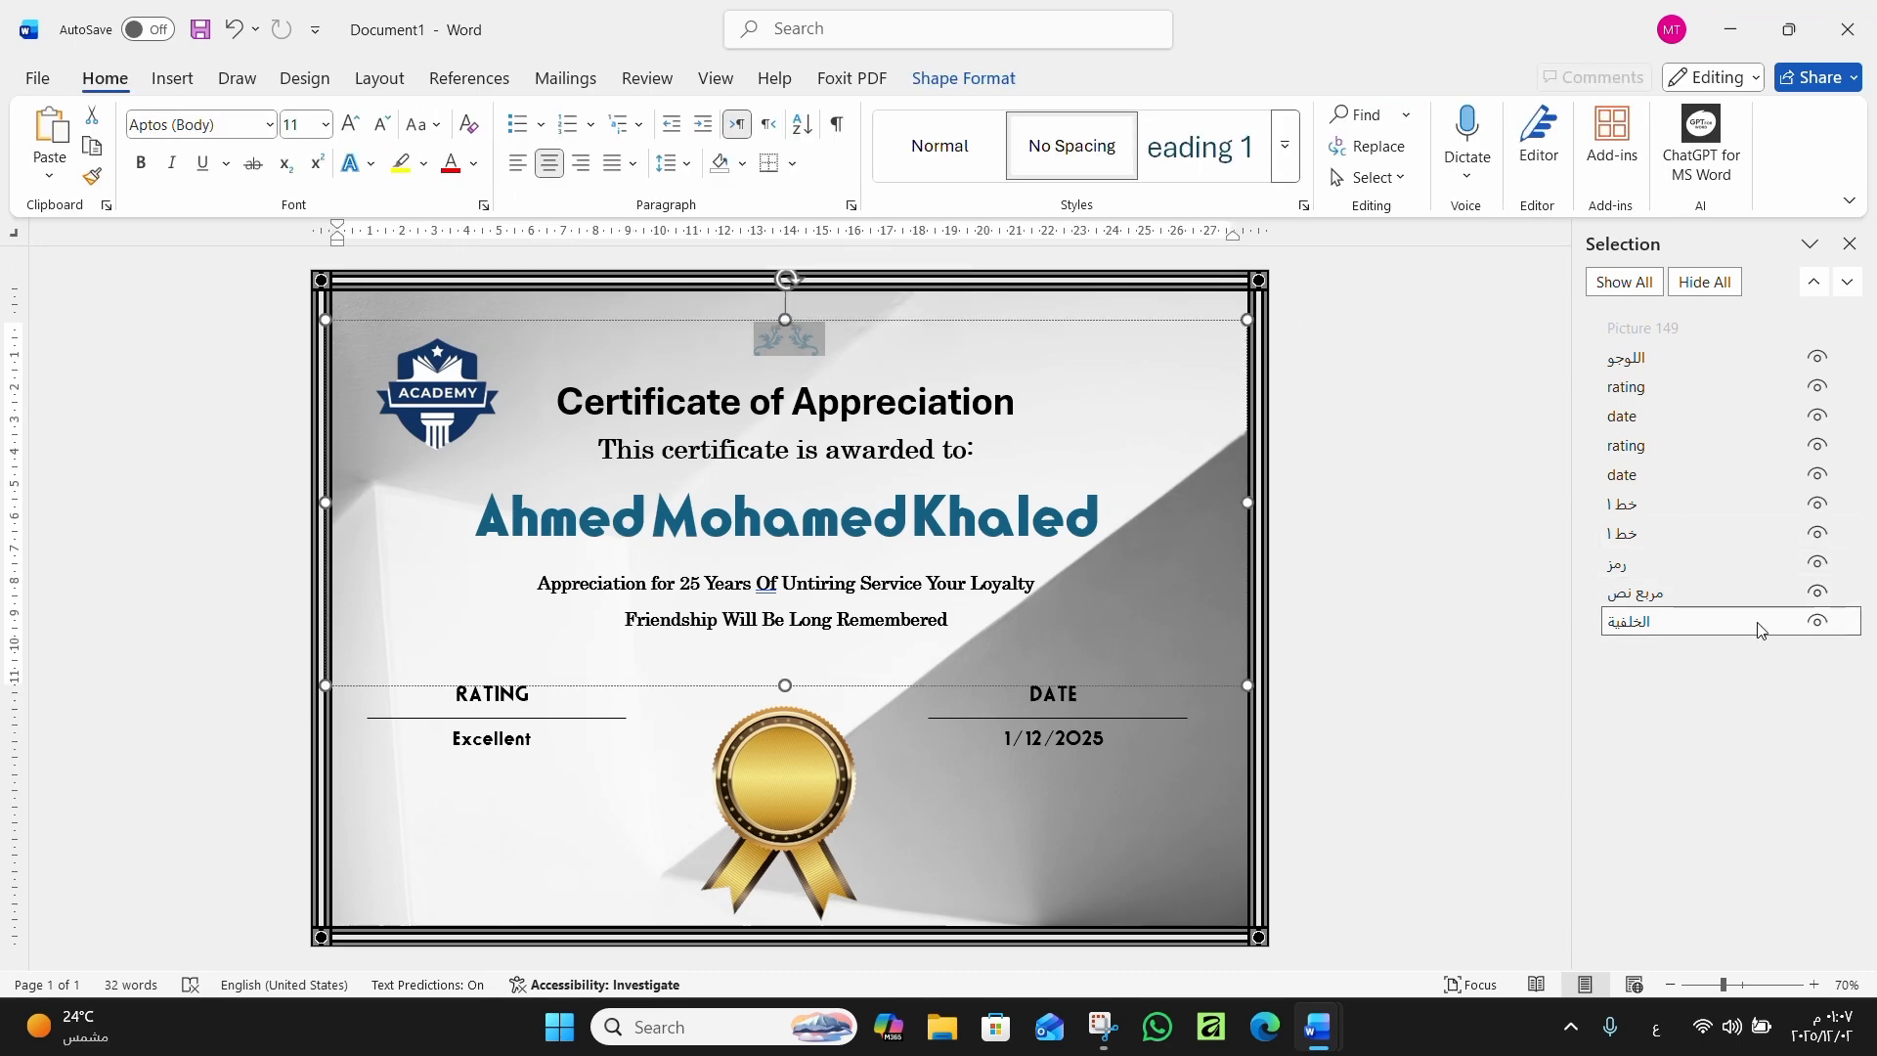
pyautogui.moveTo(995, 307); pyautogui.dragTo(1062, 317)
pyautogui.click(1053, 333)
pyautogui.click(1024, 307)
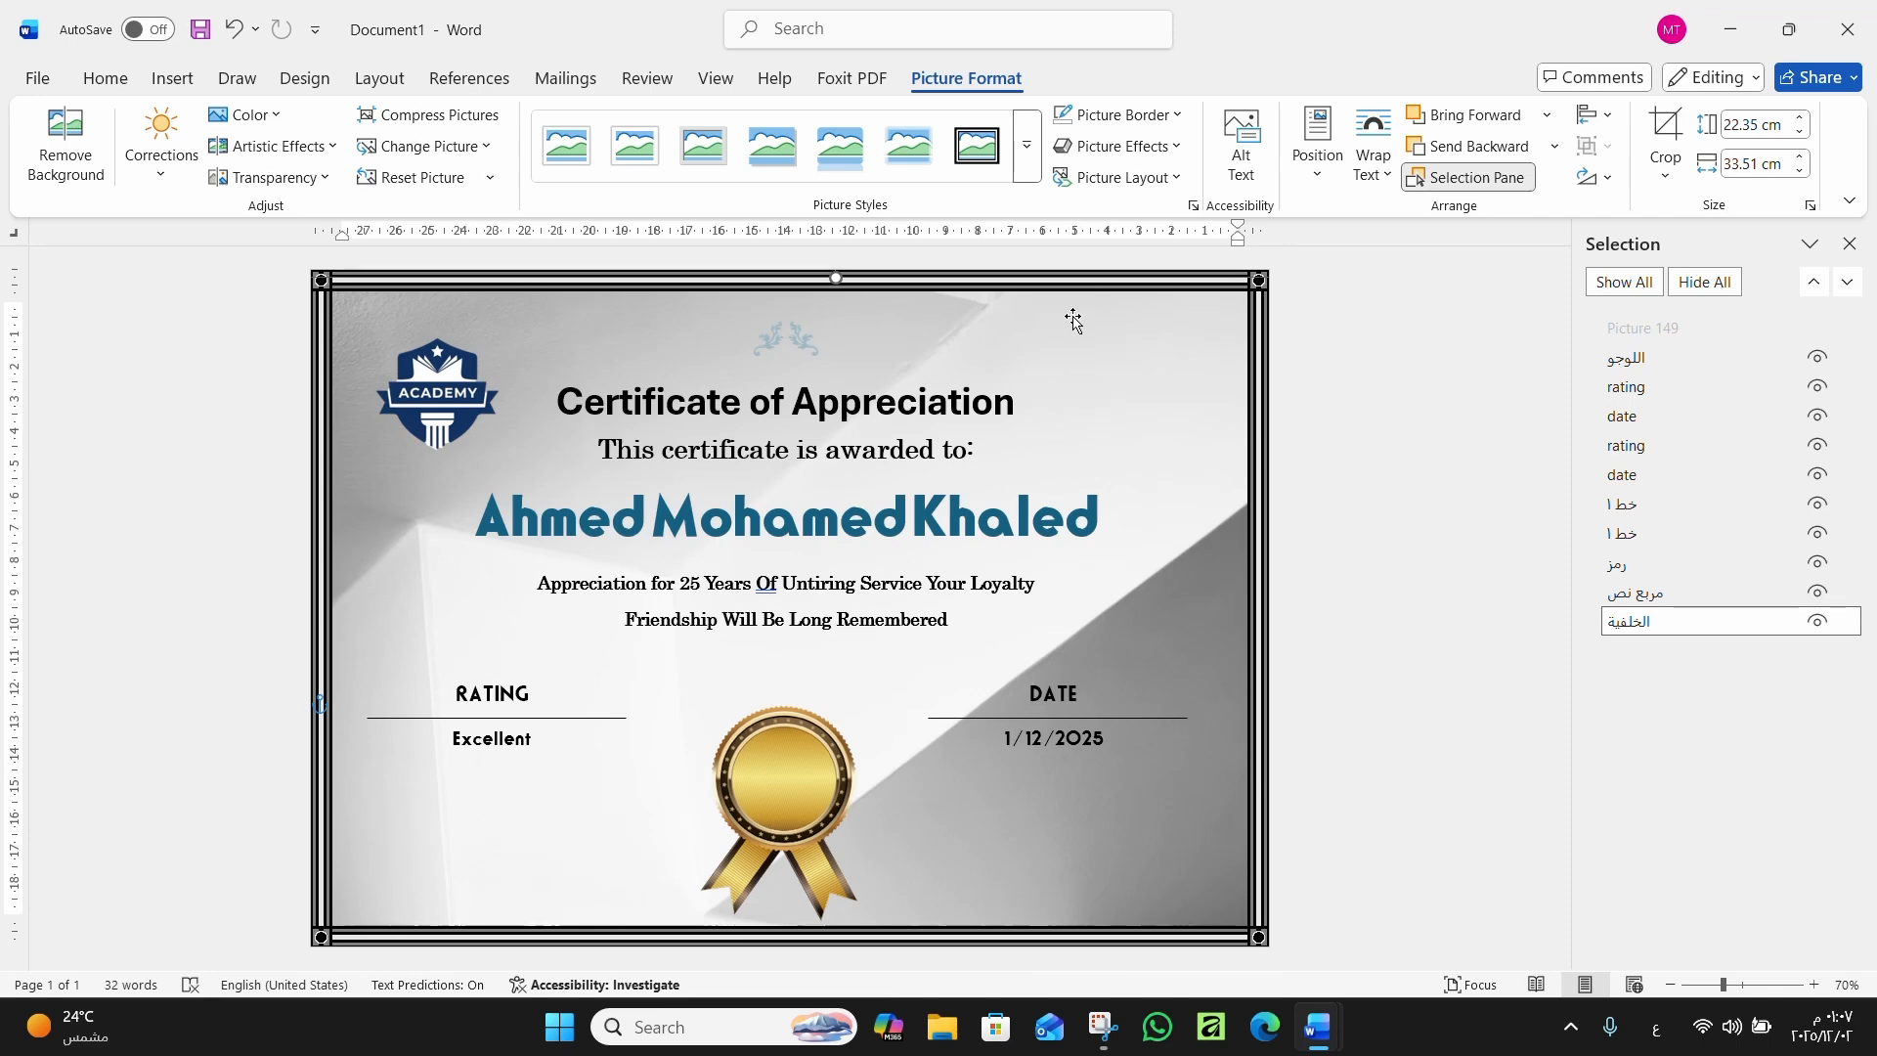
pyautogui.click(1069, 325)
pyautogui.moveTo(1023, 306); pyautogui.dragTo(1007, 319)
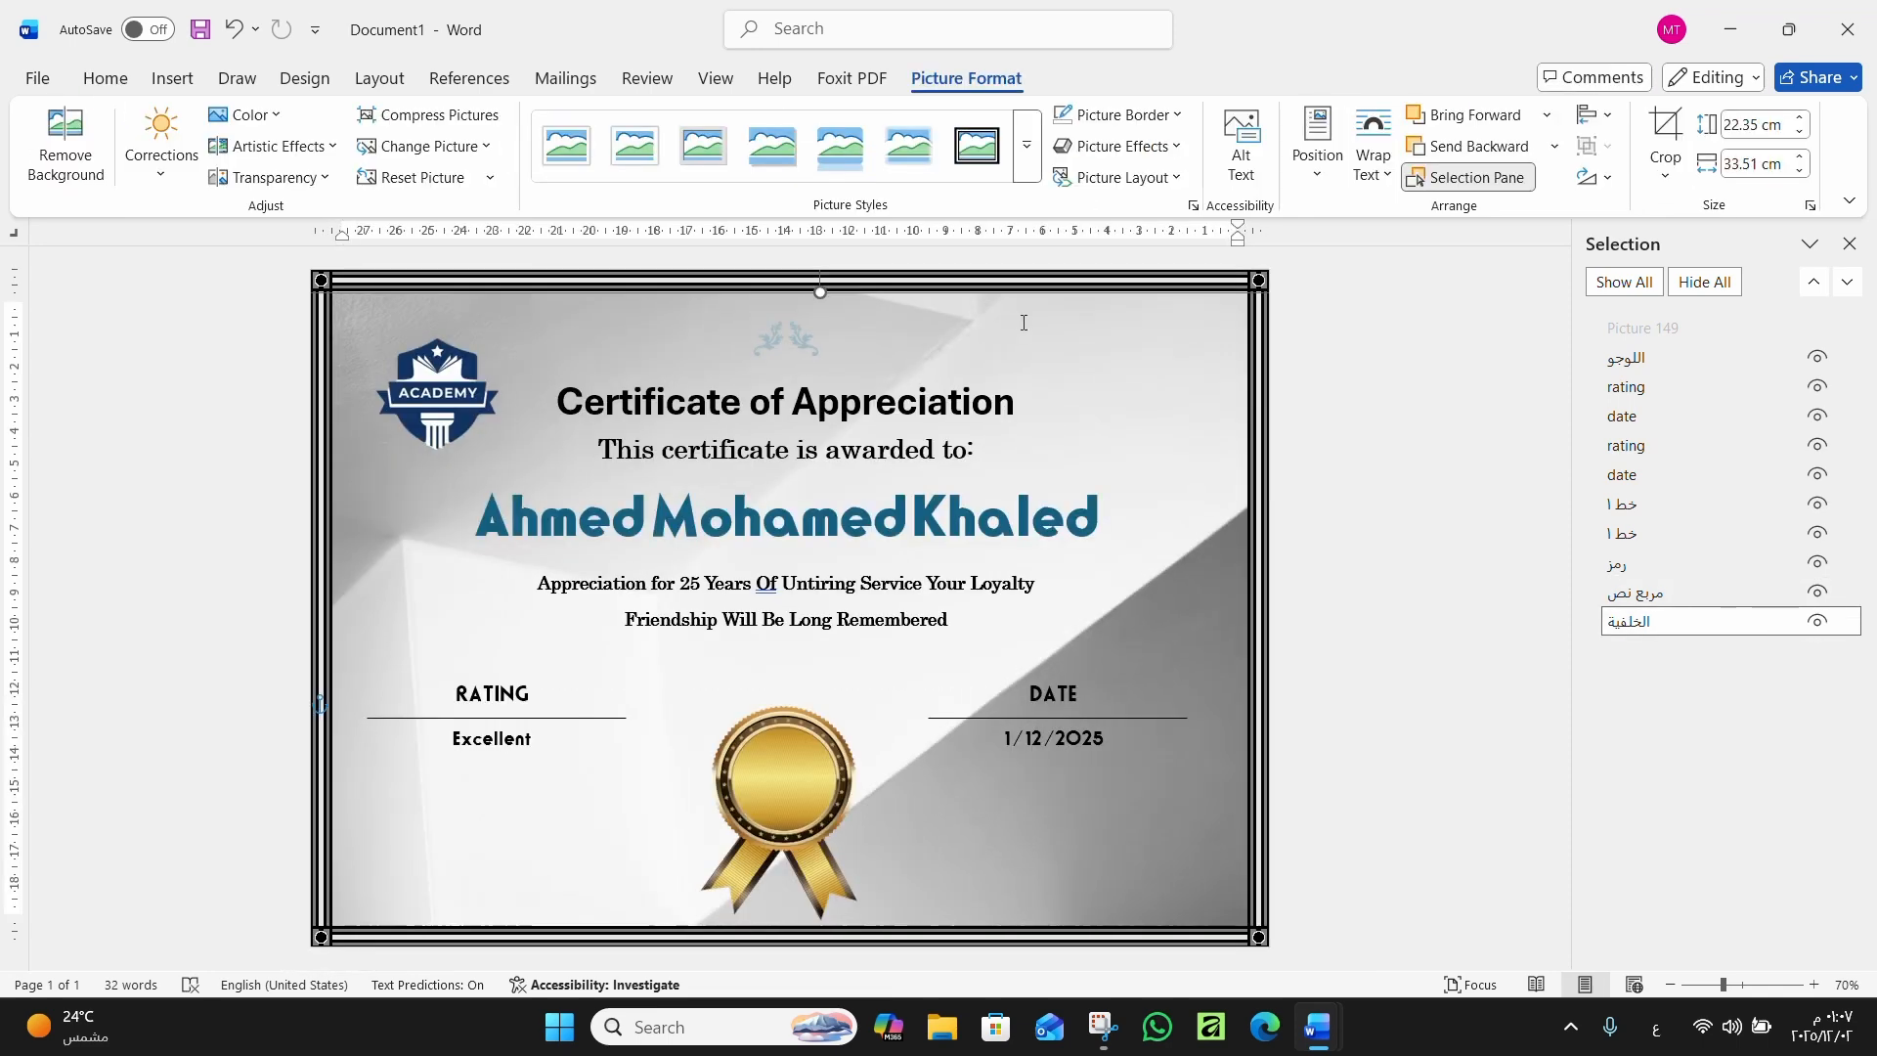
# Open the artistic effects choices for the background image
pyautogui.click(314, 149)
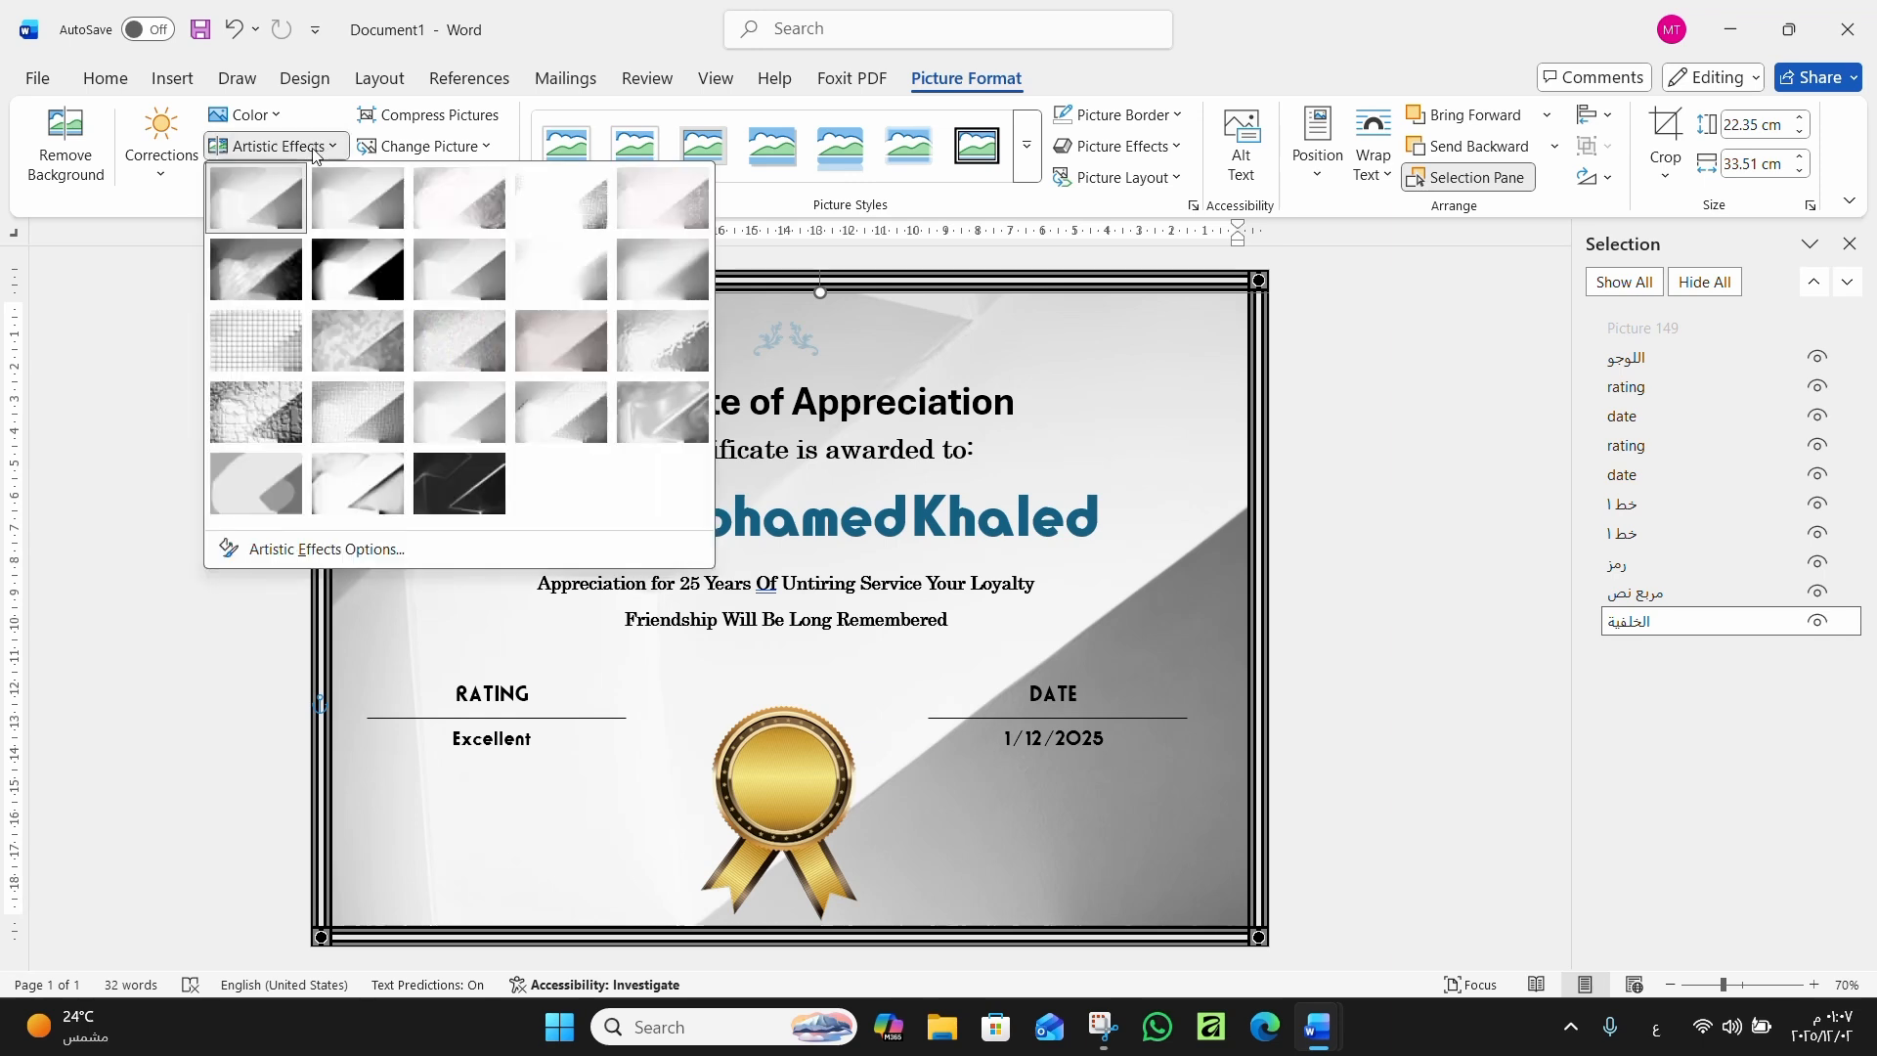